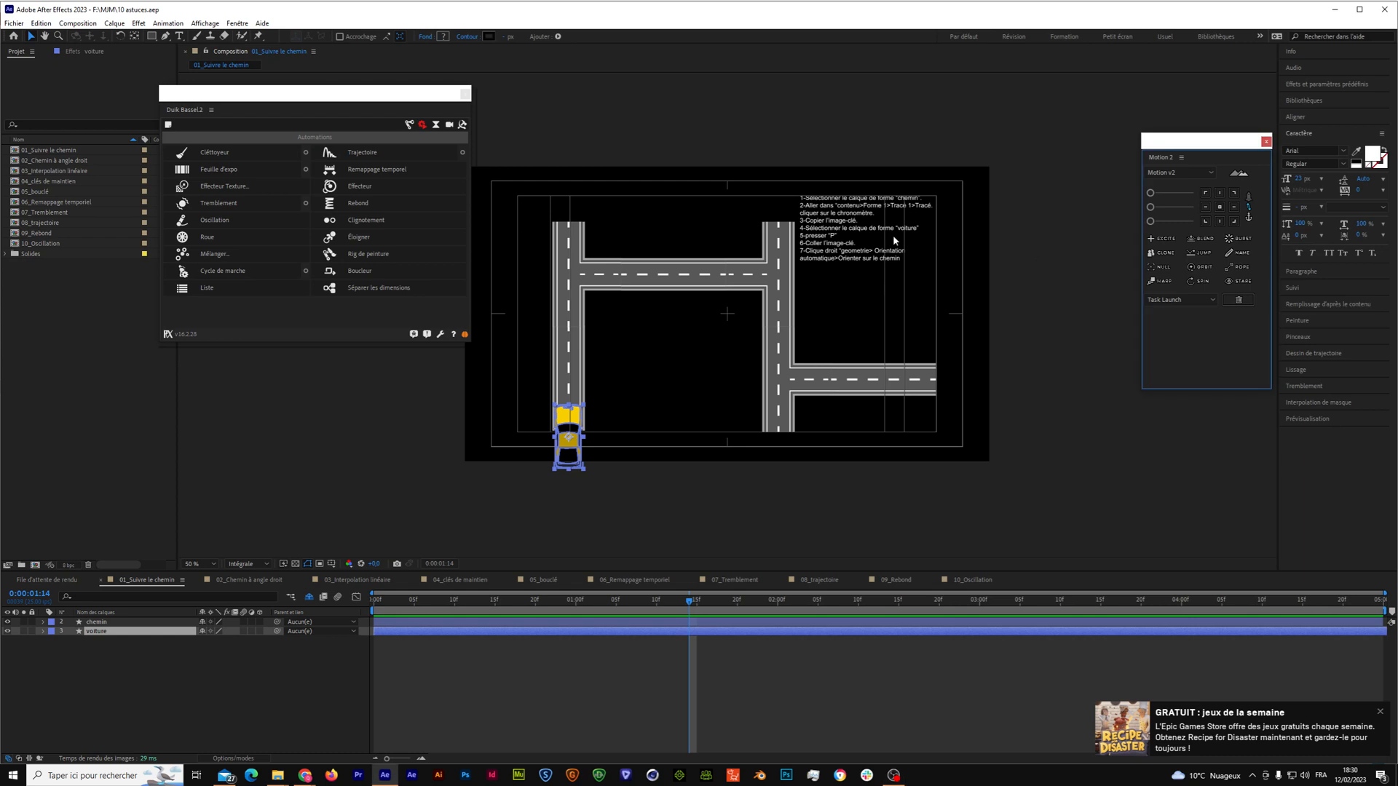
# Clear the floating Motion 2 and Duik Bassel.2 panels from over the composition and fit the composition in the viewer.
pyautogui.click(1265, 142)
pyautogui.moveTo(359, 96); pyautogui.dragTo(1266, 110)
pyautogui.click(206, 565)
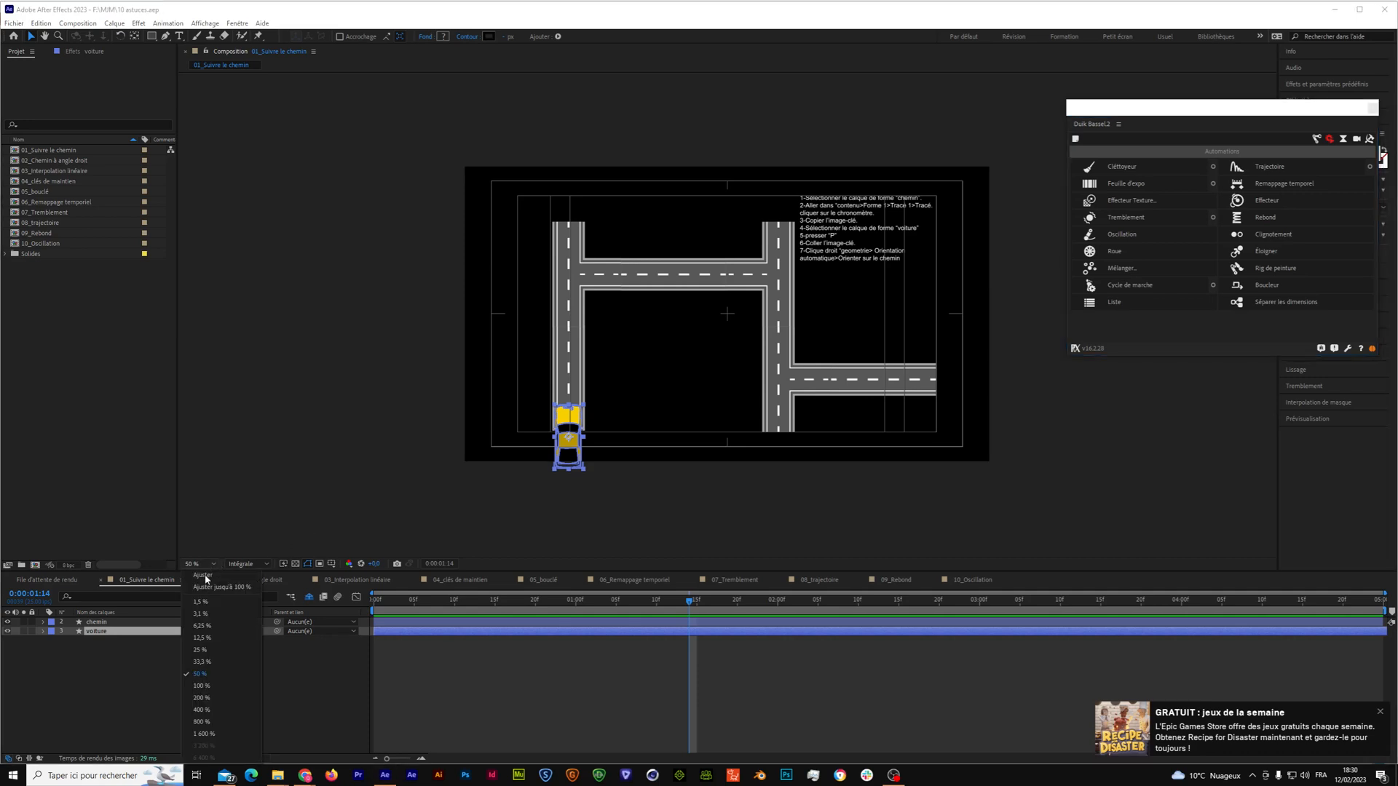
pyautogui.click(205, 577)
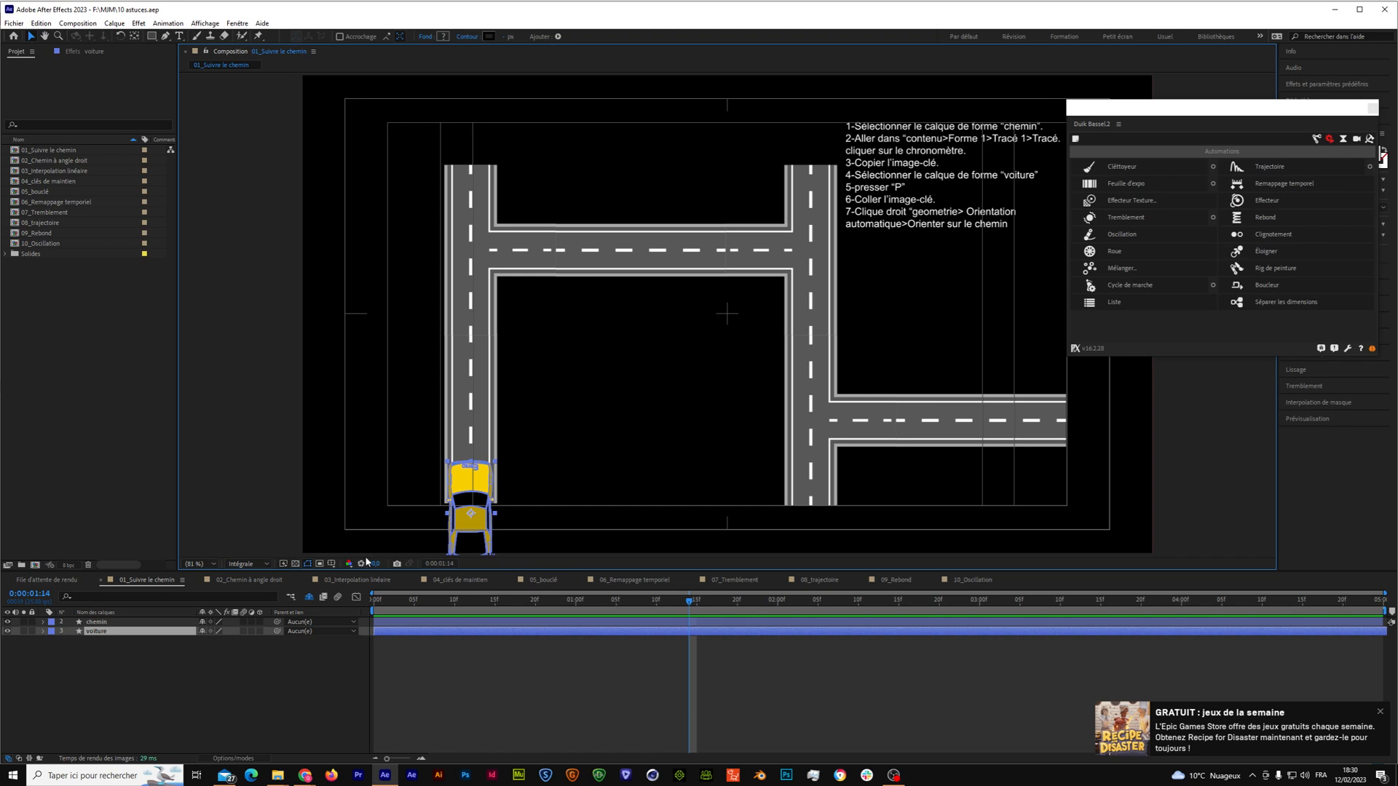
# Return the playhead to the first frame and move the Duik Bassel.2 panel off the road drawing.
pyautogui.moveTo(444, 605); pyautogui.dragTo(348, 639)
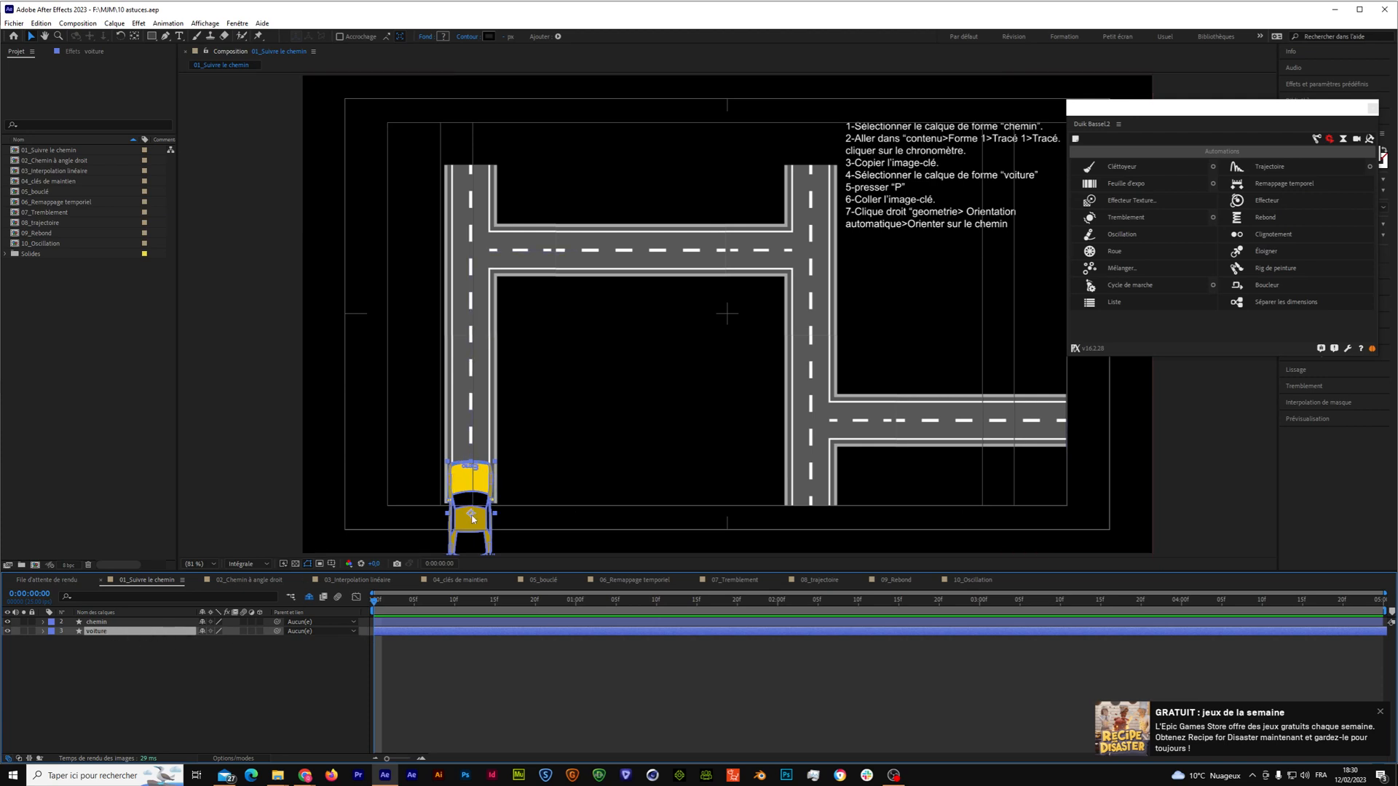
pyautogui.click(121, 623)
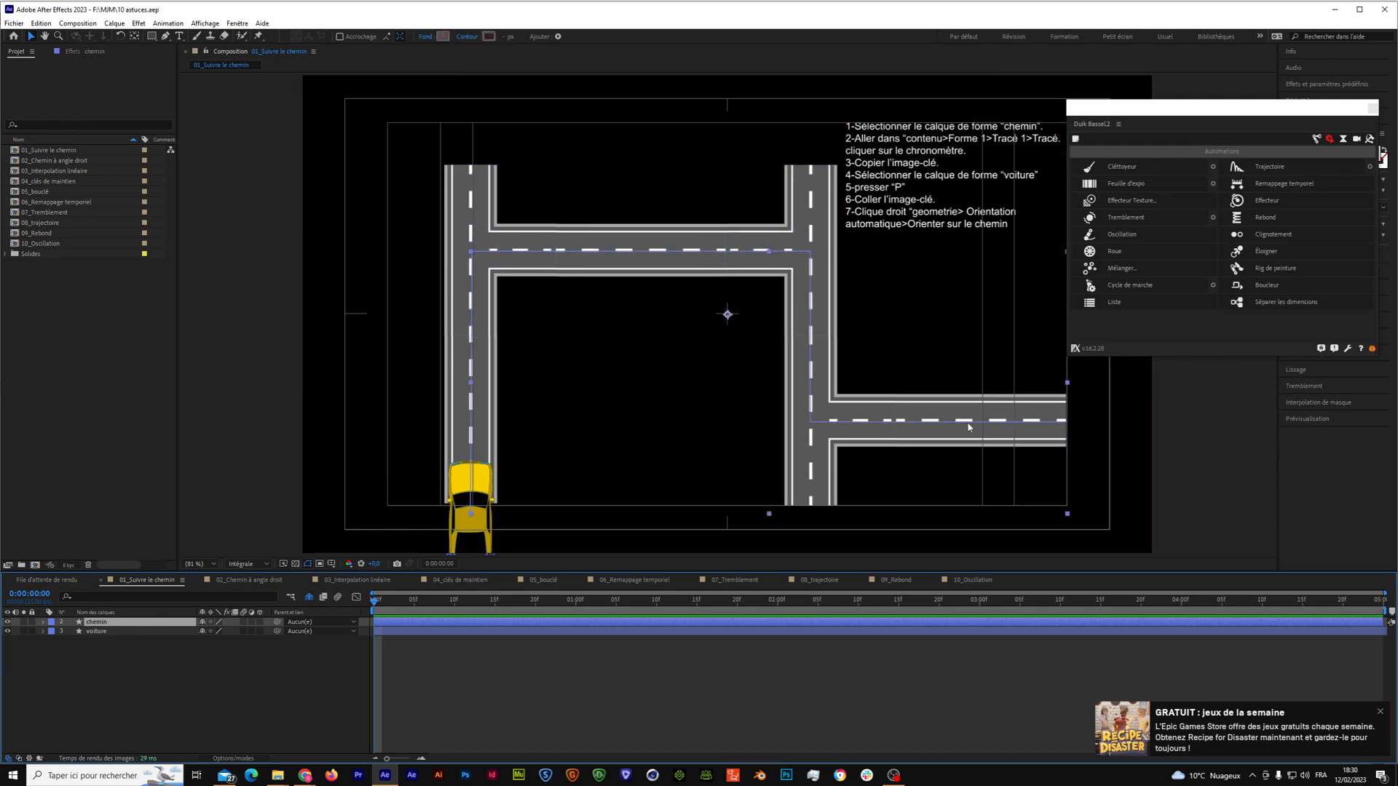
pyautogui.moveTo(1139, 110); pyautogui.dragTo(1126, 91)
pyautogui.moveTo(1051, 176); pyautogui.dragTo(1143, 182)
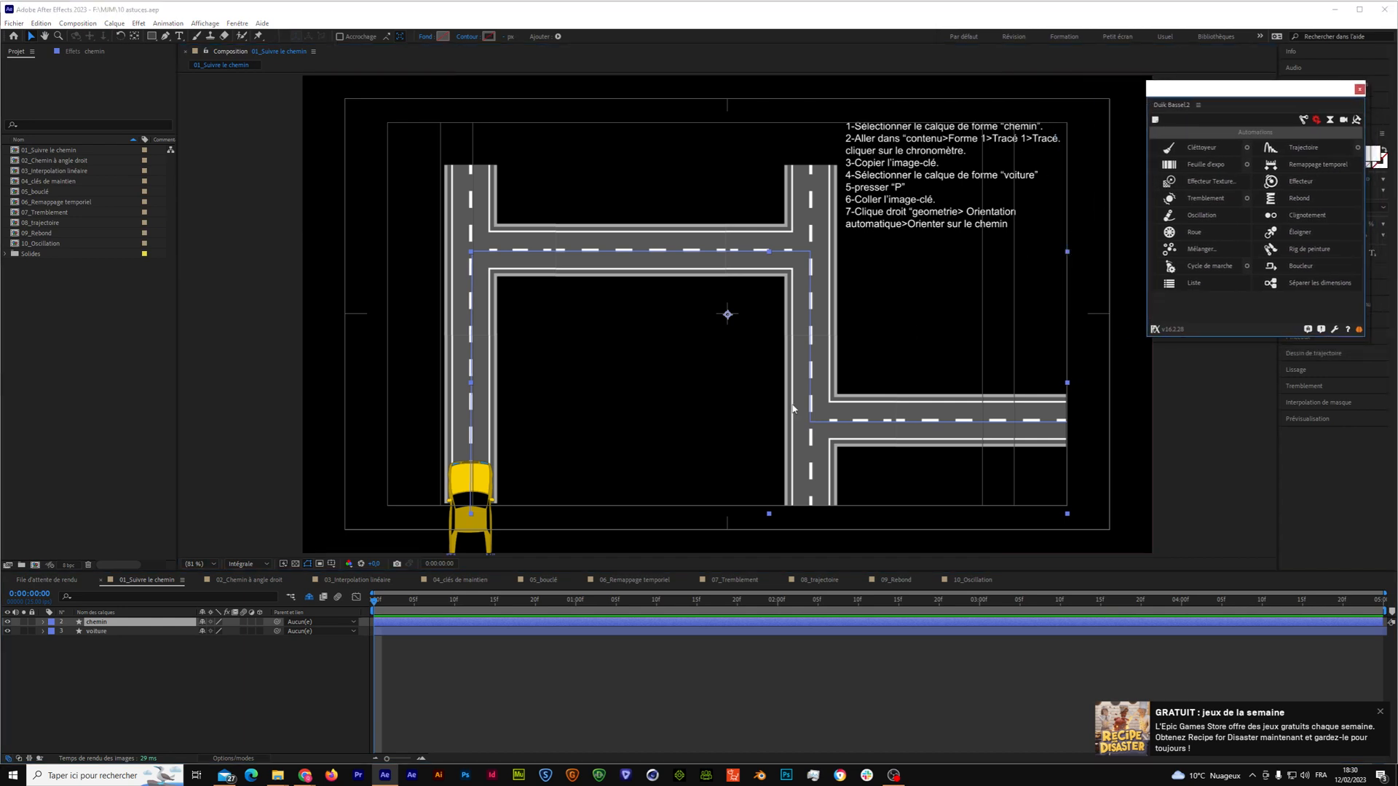
# Examine the chemin and voiture layers and the Géométrie options available for the voiture layer.
pyautogui.click(97, 632)
pyautogui.click(96, 622)
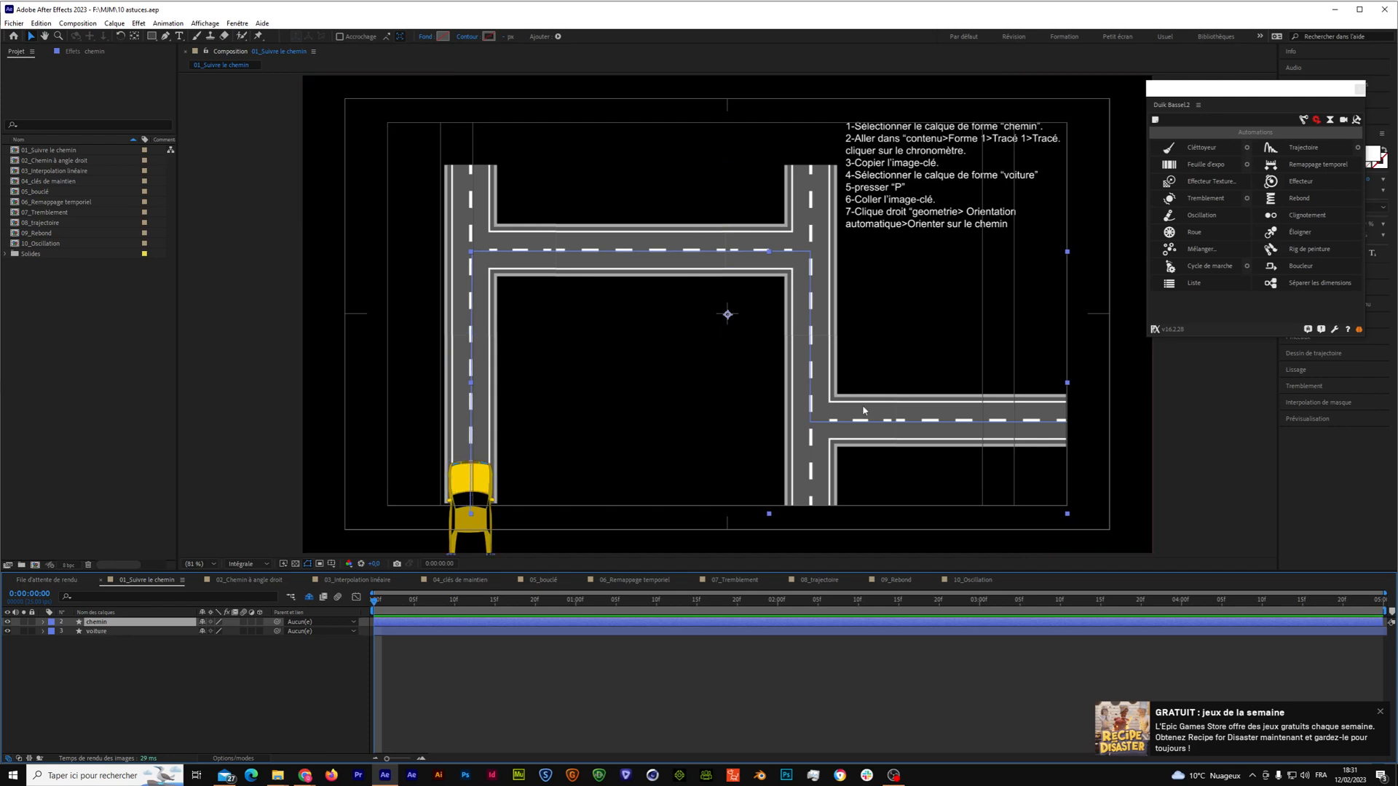
pyautogui.click(129, 642)
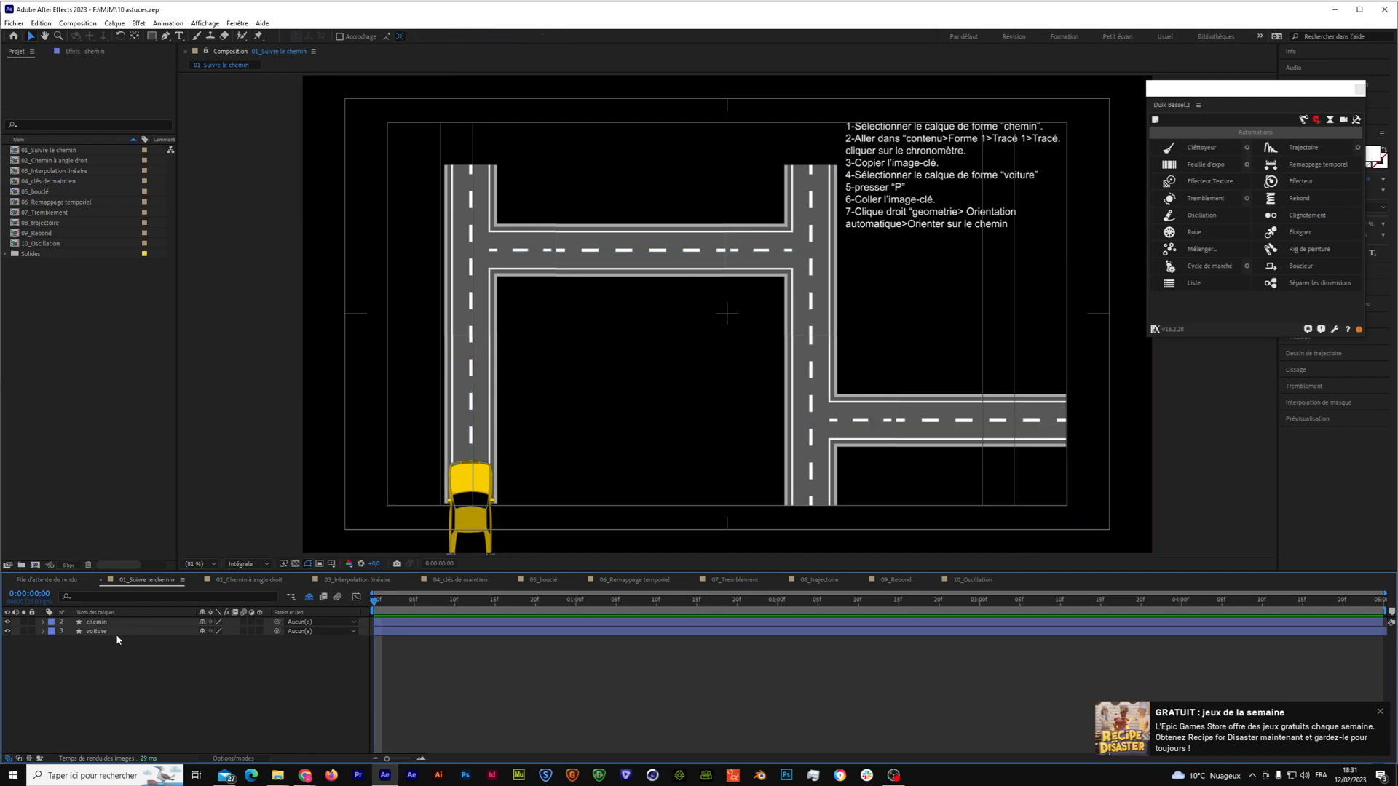
pyautogui.click(116, 633)
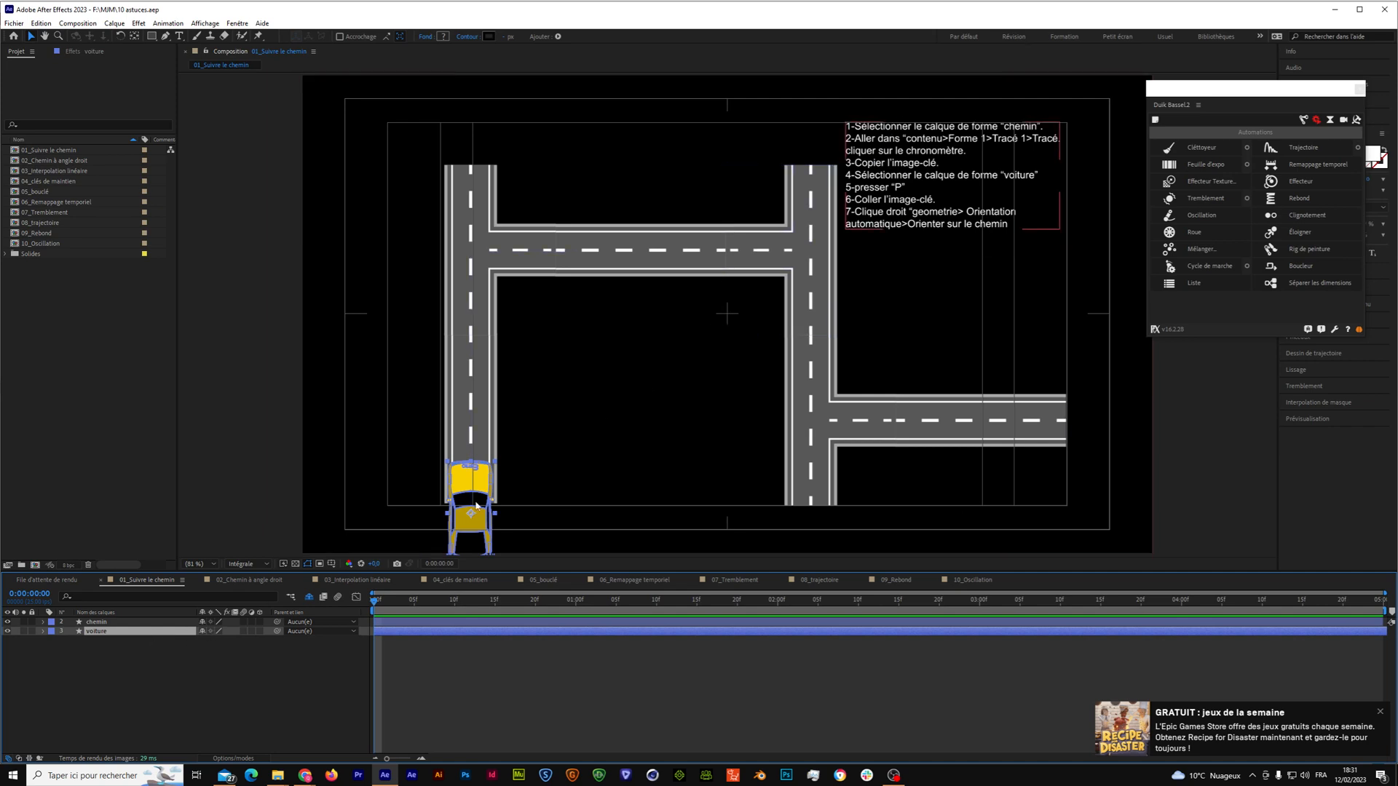
pyautogui.rightClick(167, 634)
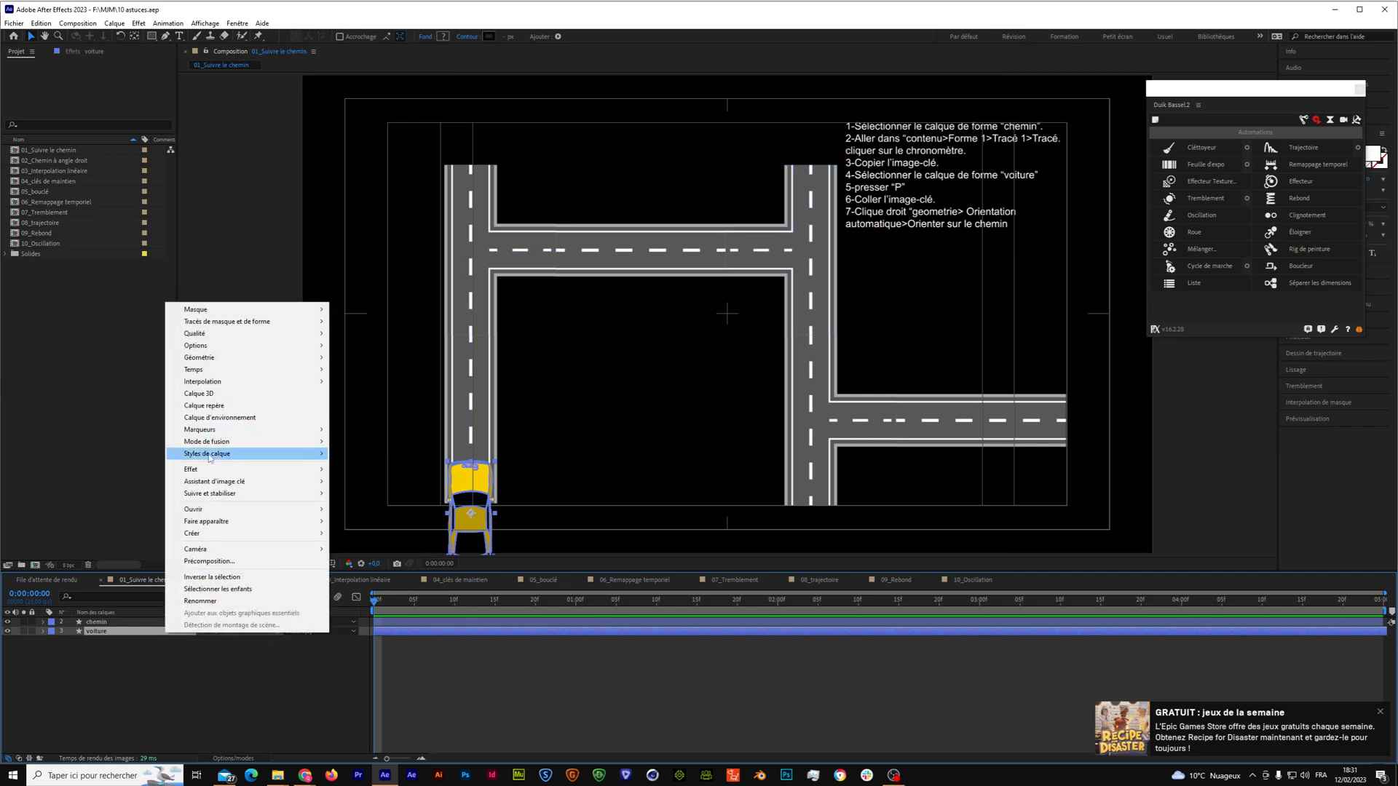
pyautogui.moveTo(241, 358)
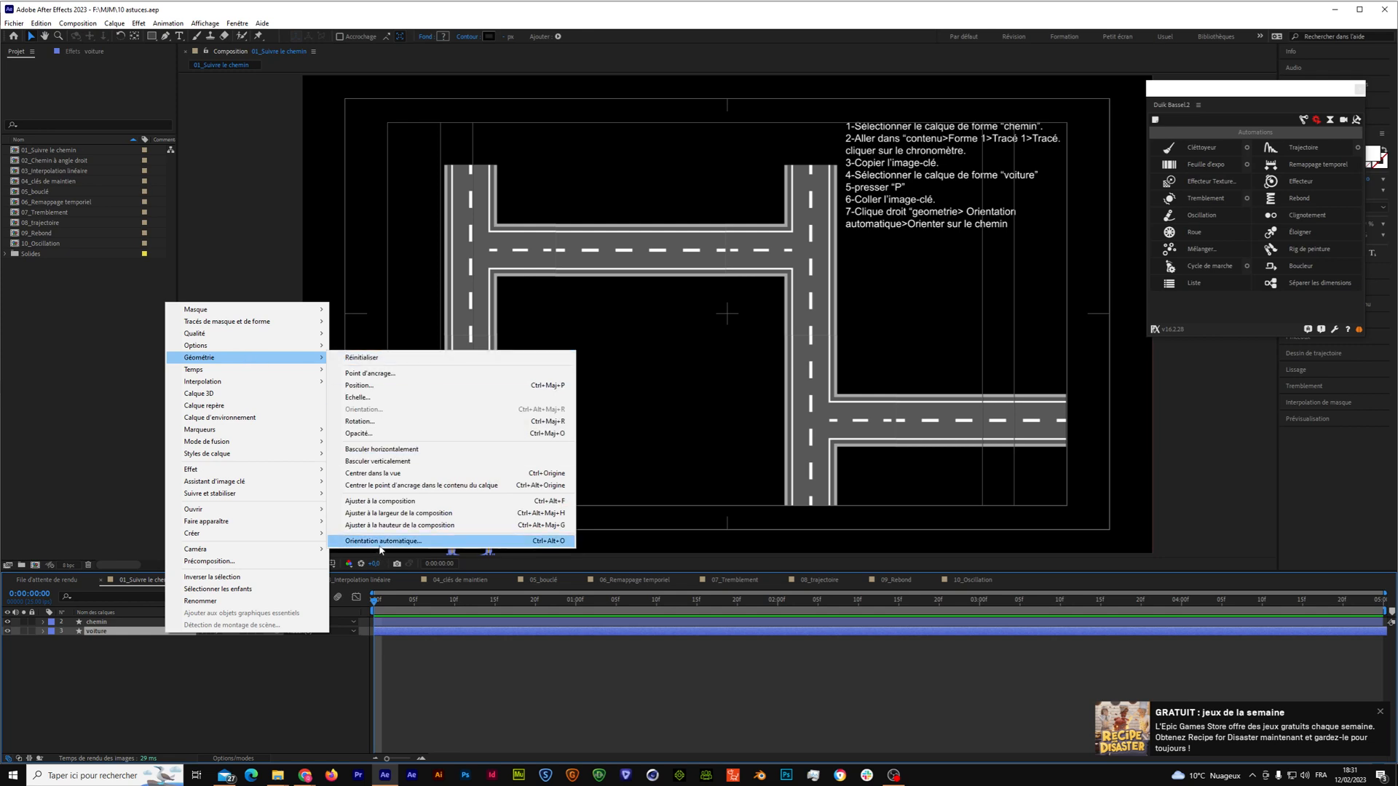
pyautogui.click(287, 654)
pyautogui.click(131, 632)
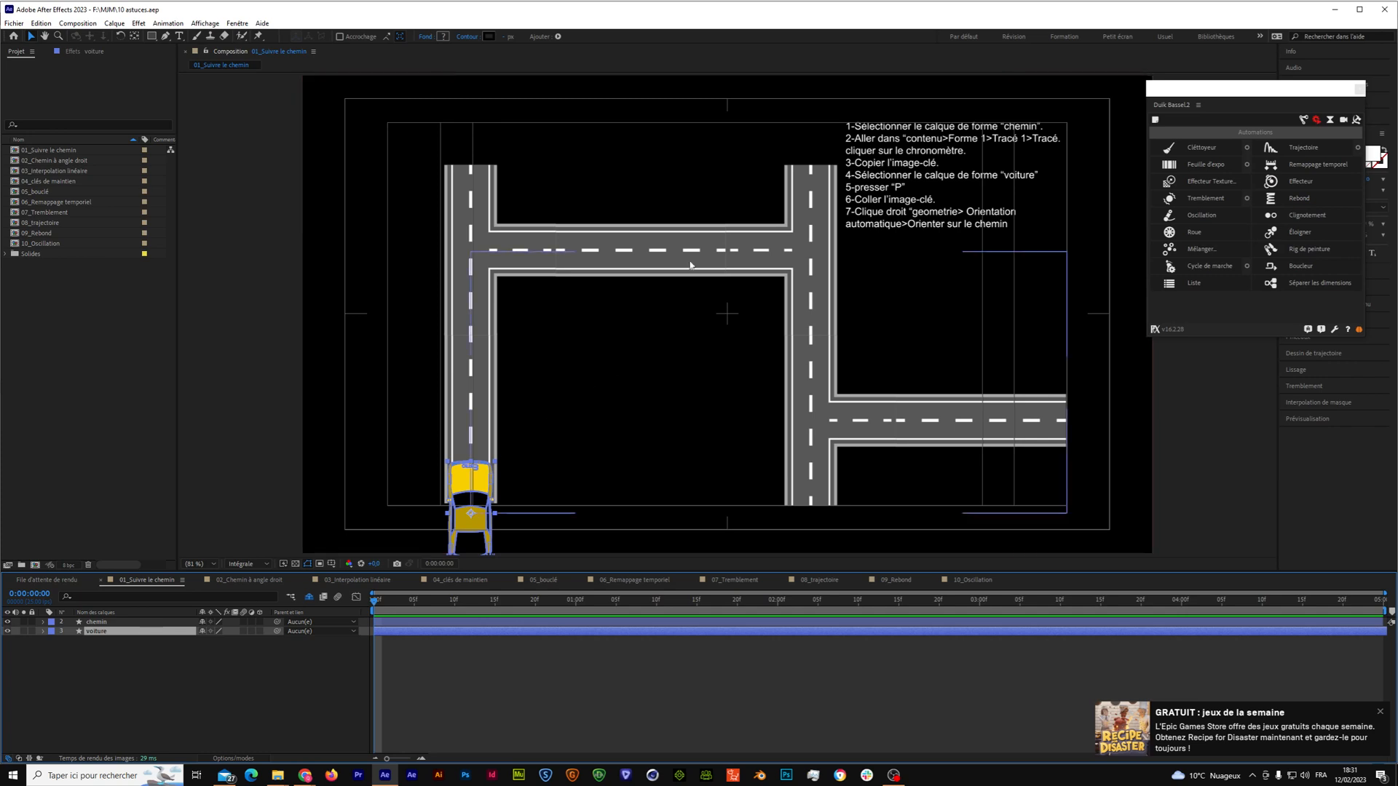
# Expand the chemin layer's Contenu and Forme 1 to expose the Tracé 1 shape path.
pyautogui.click(86, 622)
pyautogui.click(43, 622)
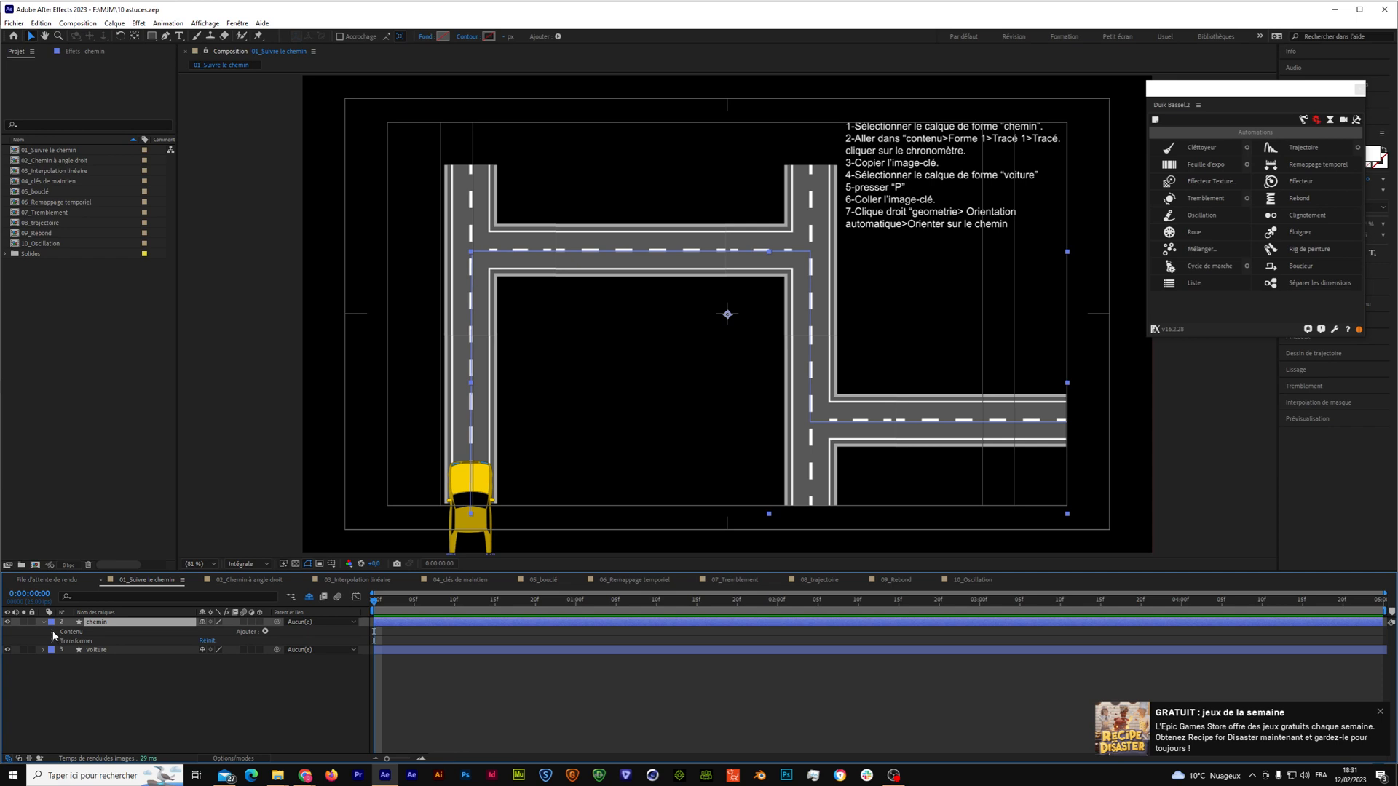
pyautogui.click(53, 632)
pyautogui.click(63, 641)
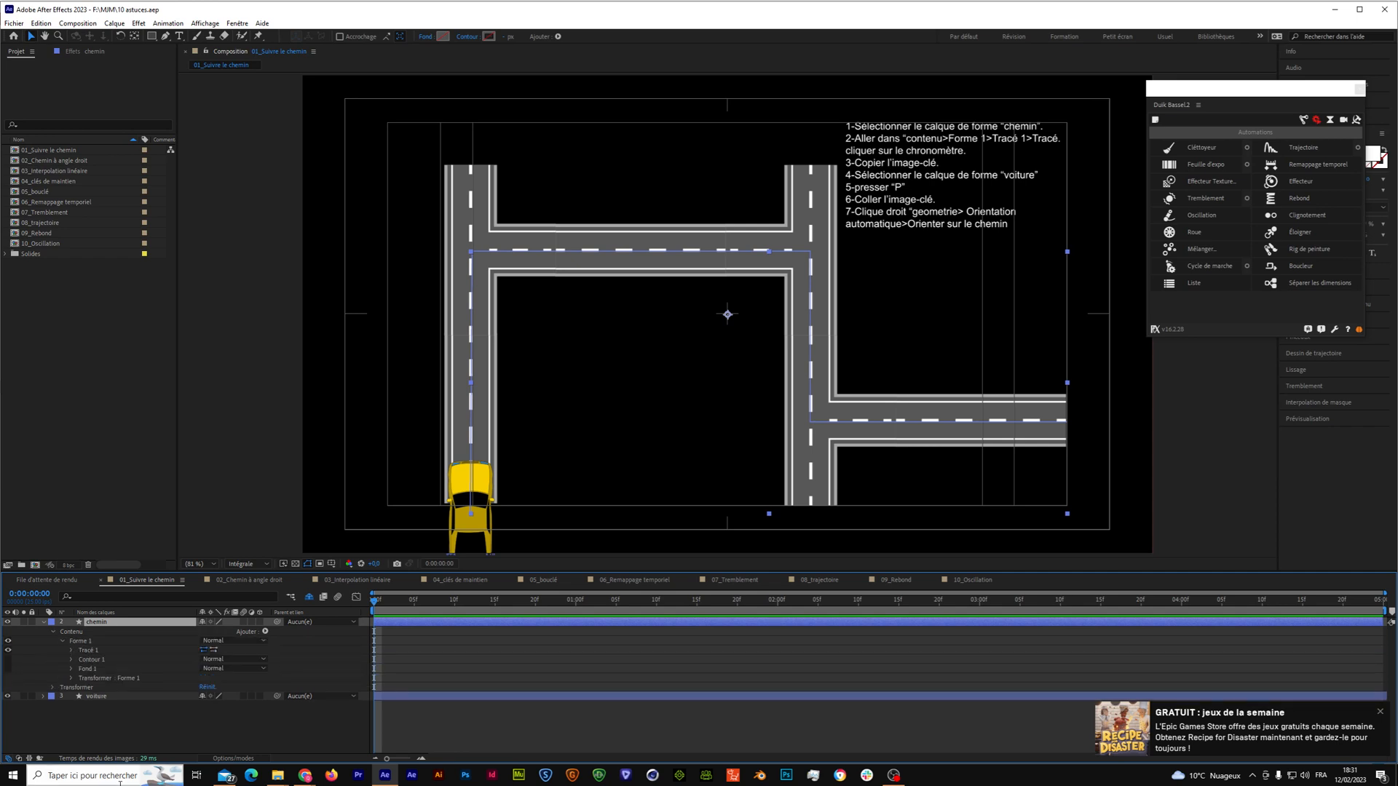
# Switch to the Windows Magnifier (Loupe) and enlarge the screen to 200%.
pyautogui.click(121, 776)
pyautogui.write('loupepe')
pyautogui.click(71, 484)
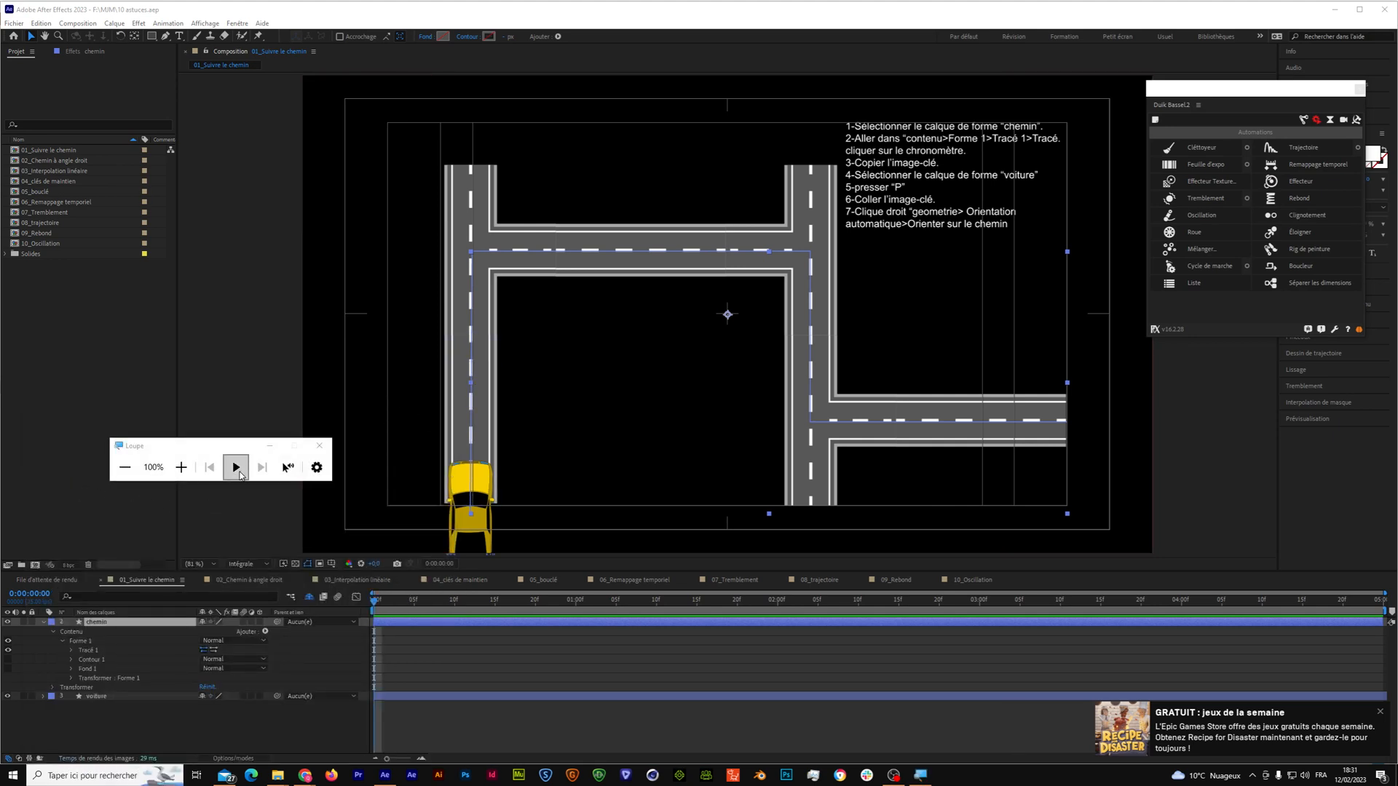
pyautogui.click(181, 466)
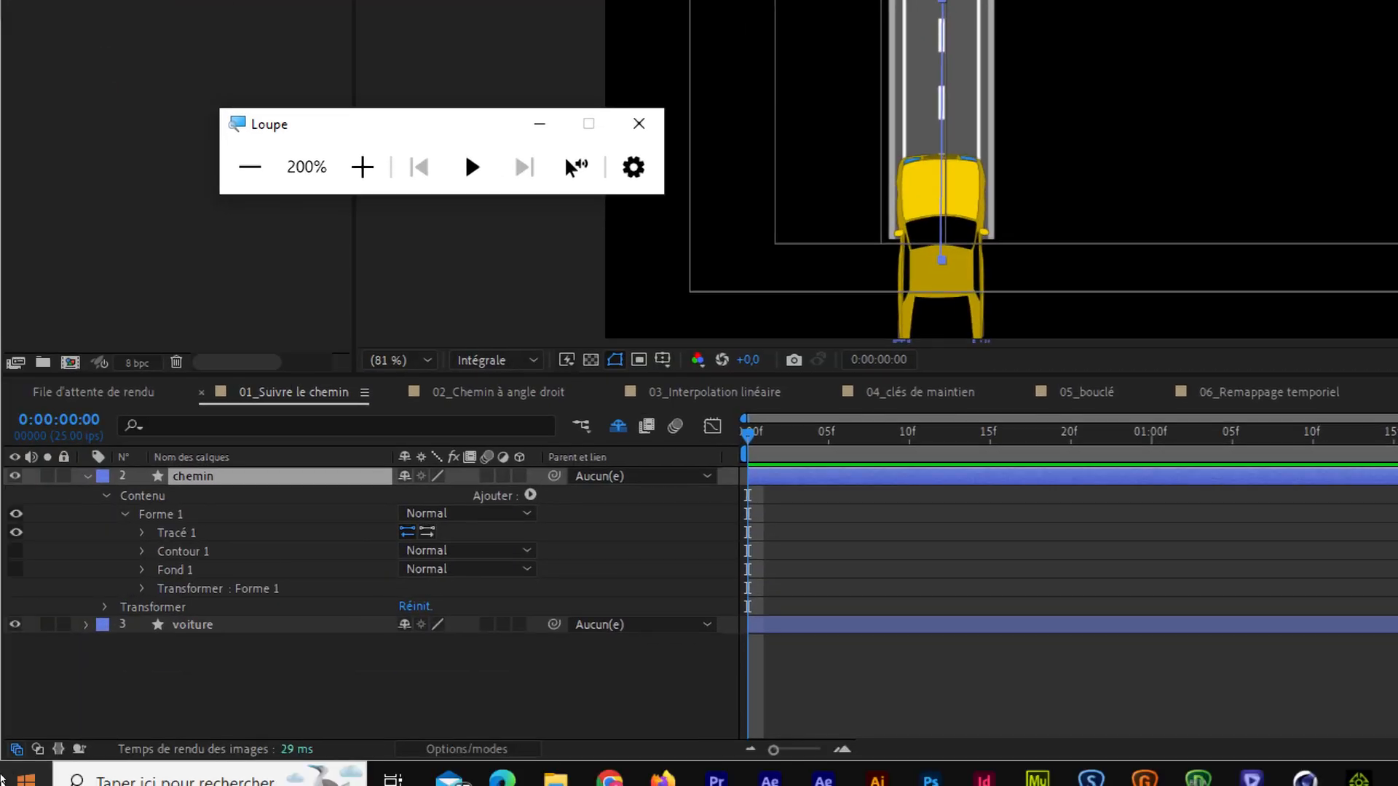
# Create a keyframe on chemin's Tracé property at the first frame and cut it to the clipboard.
pyautogui.click(142, 532)
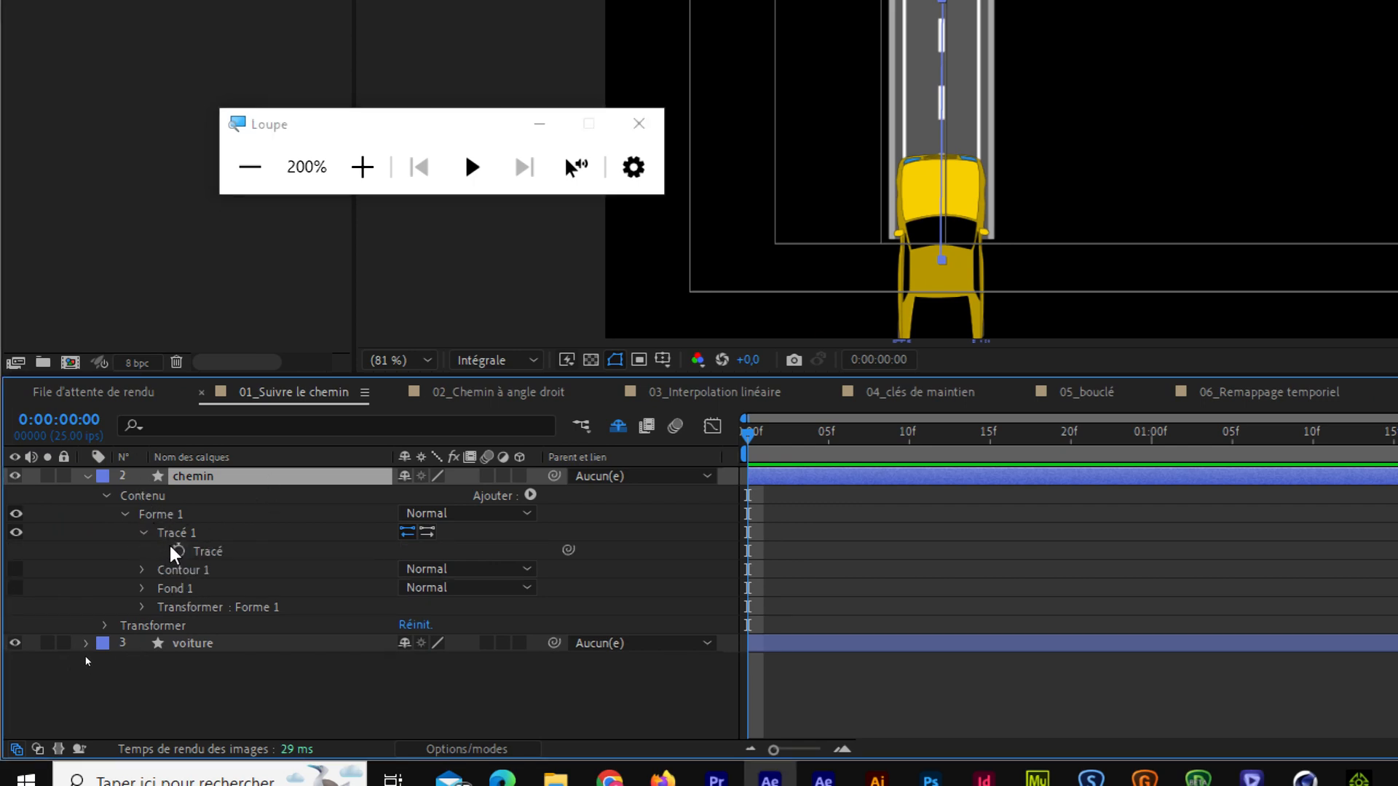
pyautogui.click(176, 552)
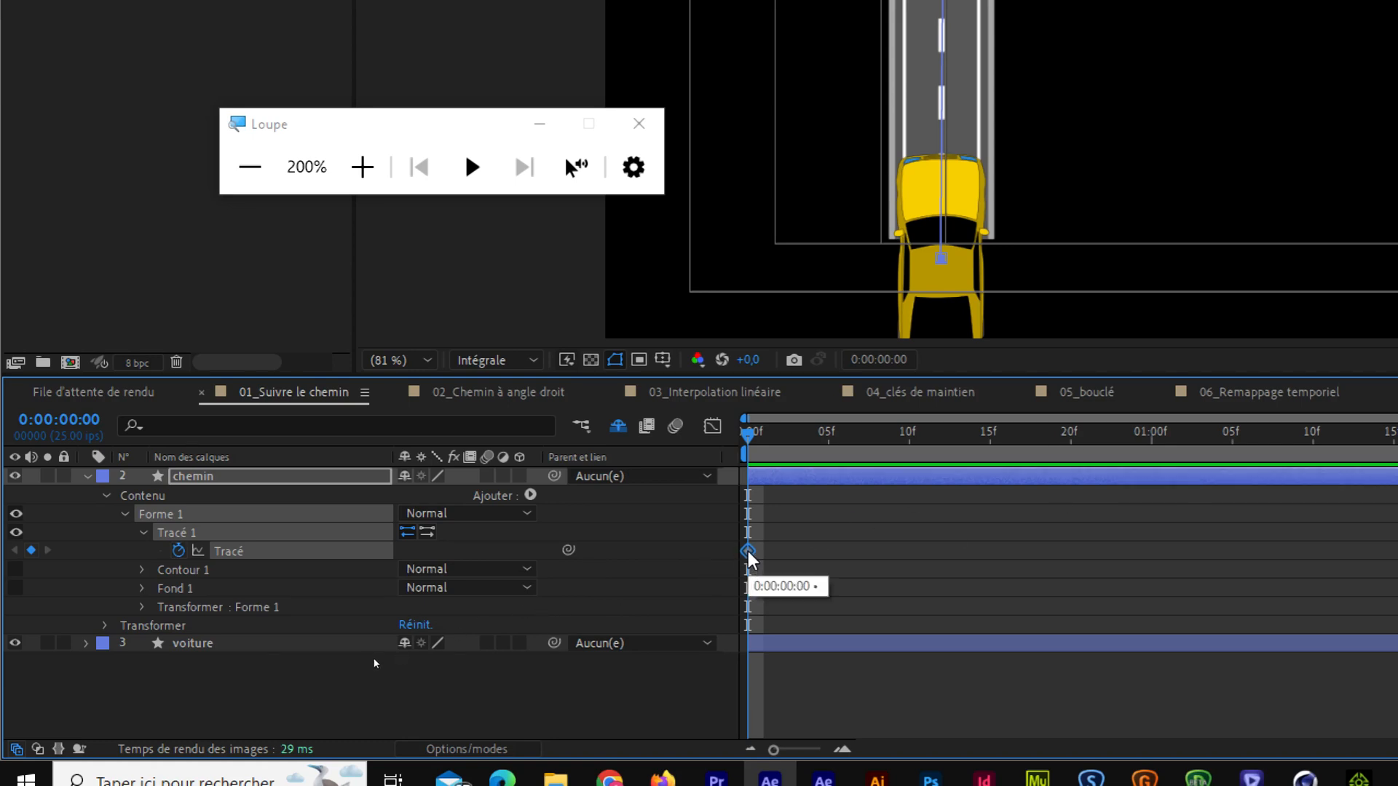
pyautogui.press('Delete')
# Reveal the voiture layer's Position property and paste the path keyframe into it.
pyautogui.click(233, 643)
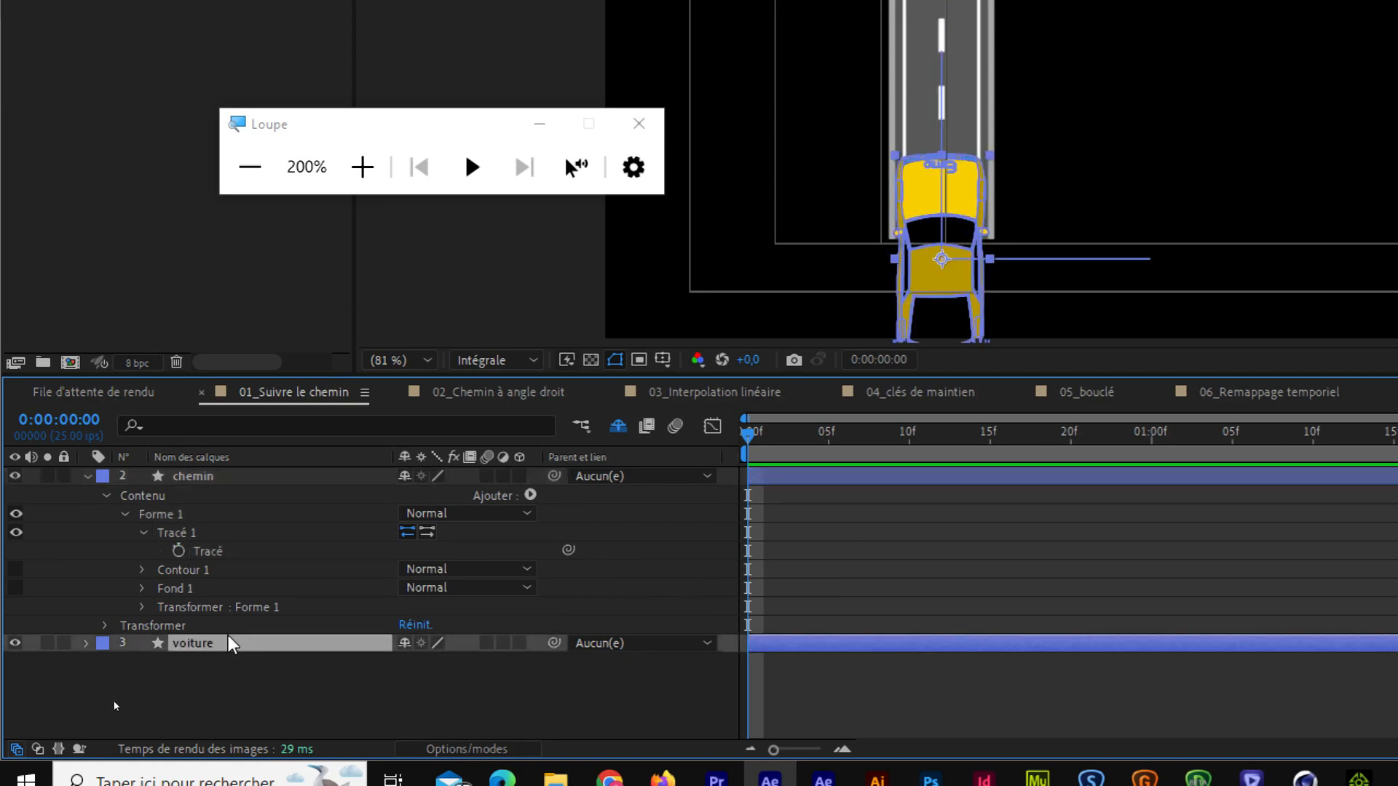
pyautogui.press('p')
pyautogui.click(190, 663)
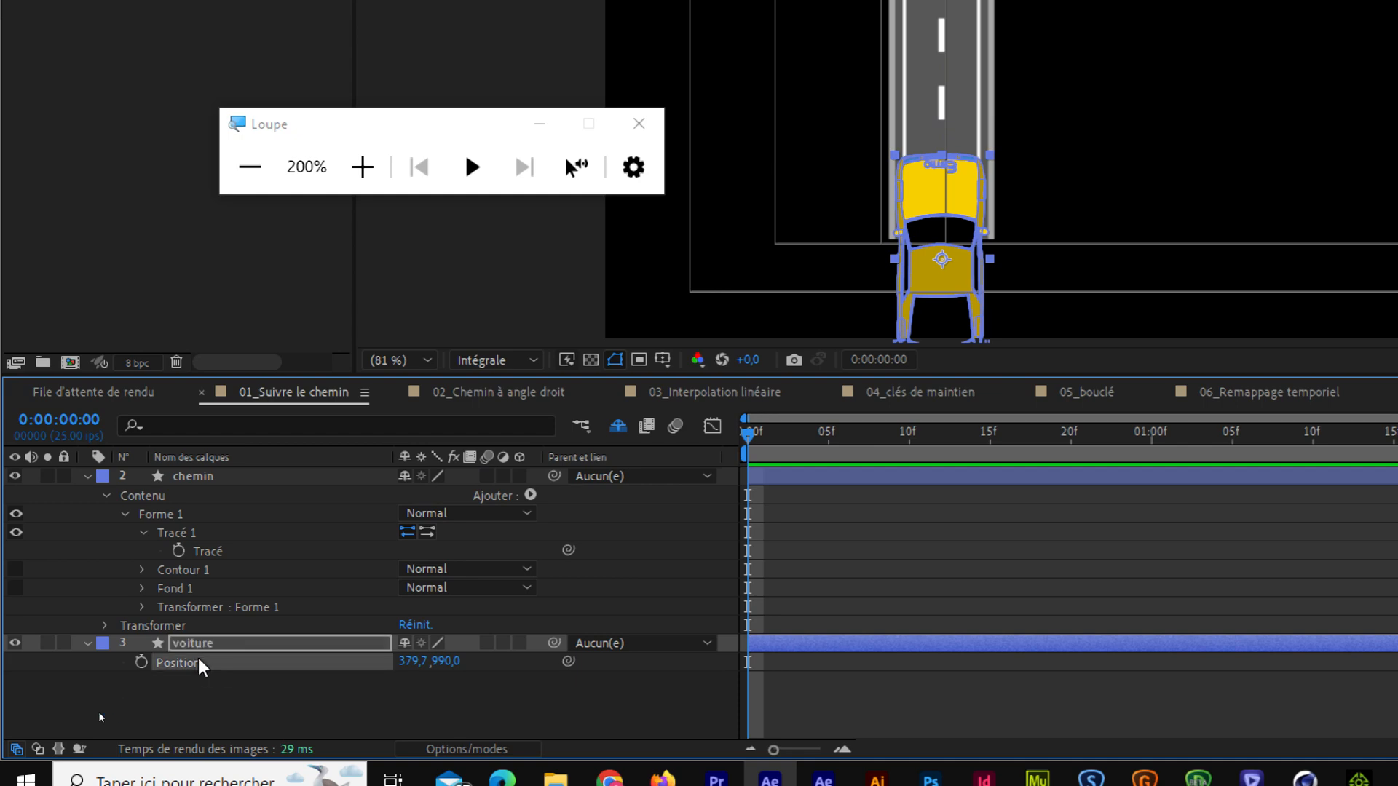
pyautogui.hotkey('ctrl', 'v')
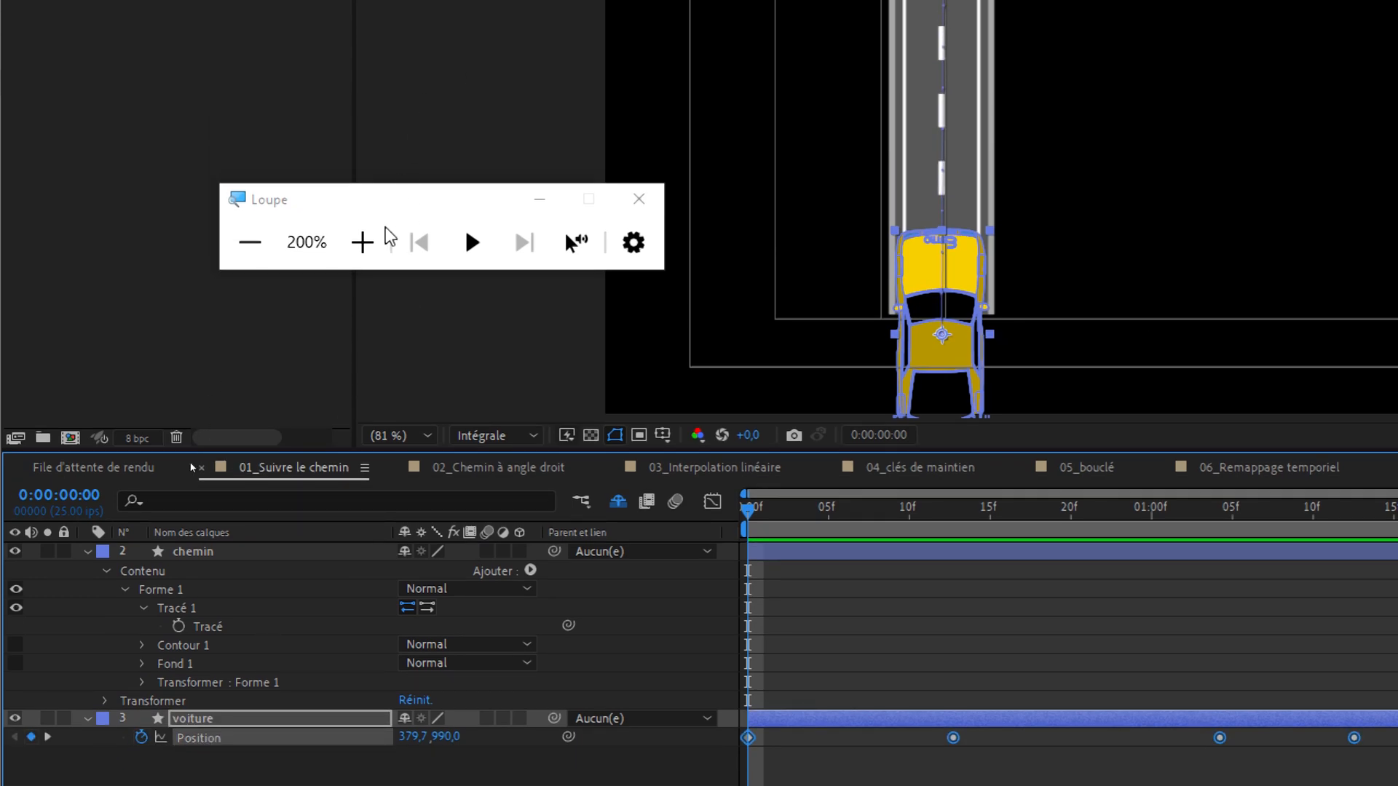
# Reset the screen magnification to 100% and preview the car's movement along the road from the first frame.
pyautogui.click(248, 245)
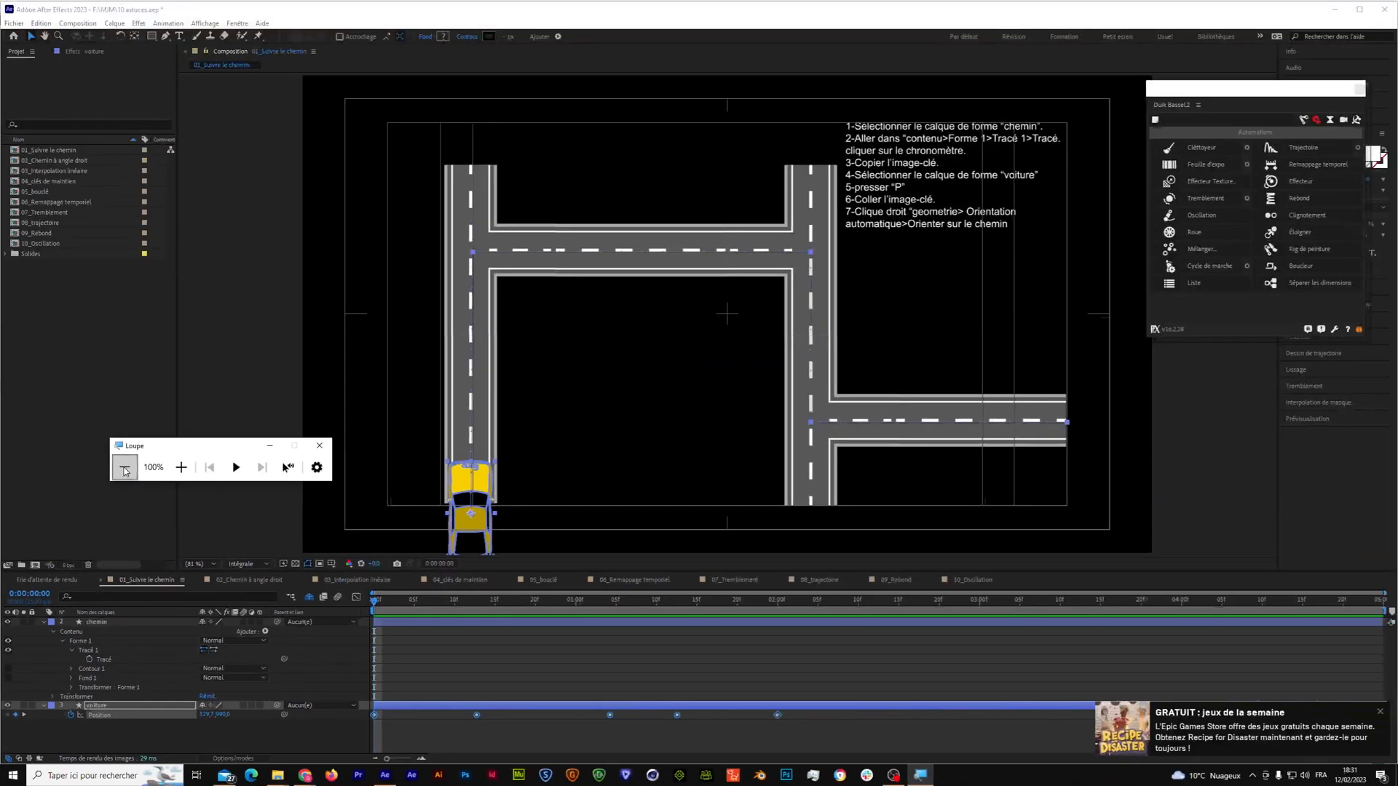
pyautogui.click(374, 606)
pyautogui.press('space')
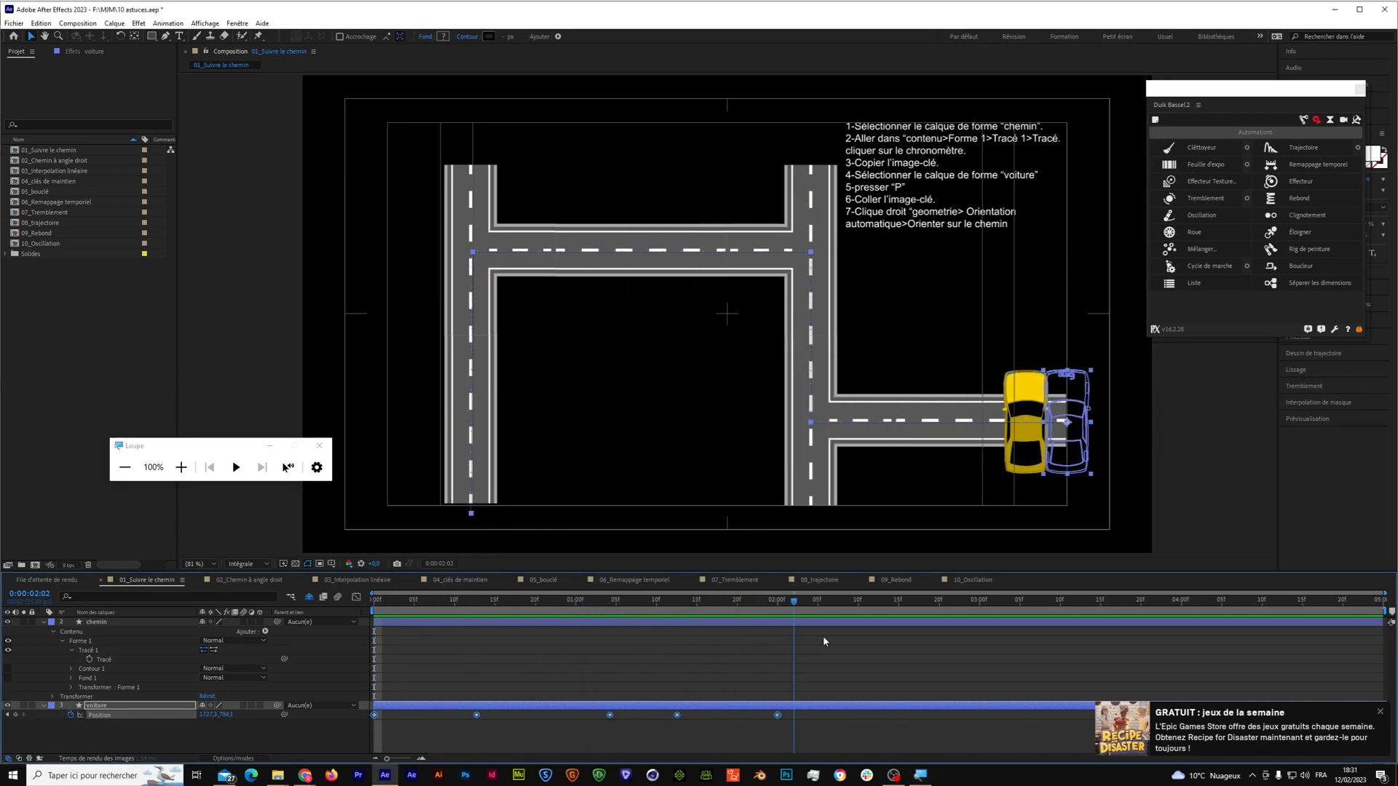
pyautogui.moveTo(757, 646); pyautogui.dragTo(280, 666)
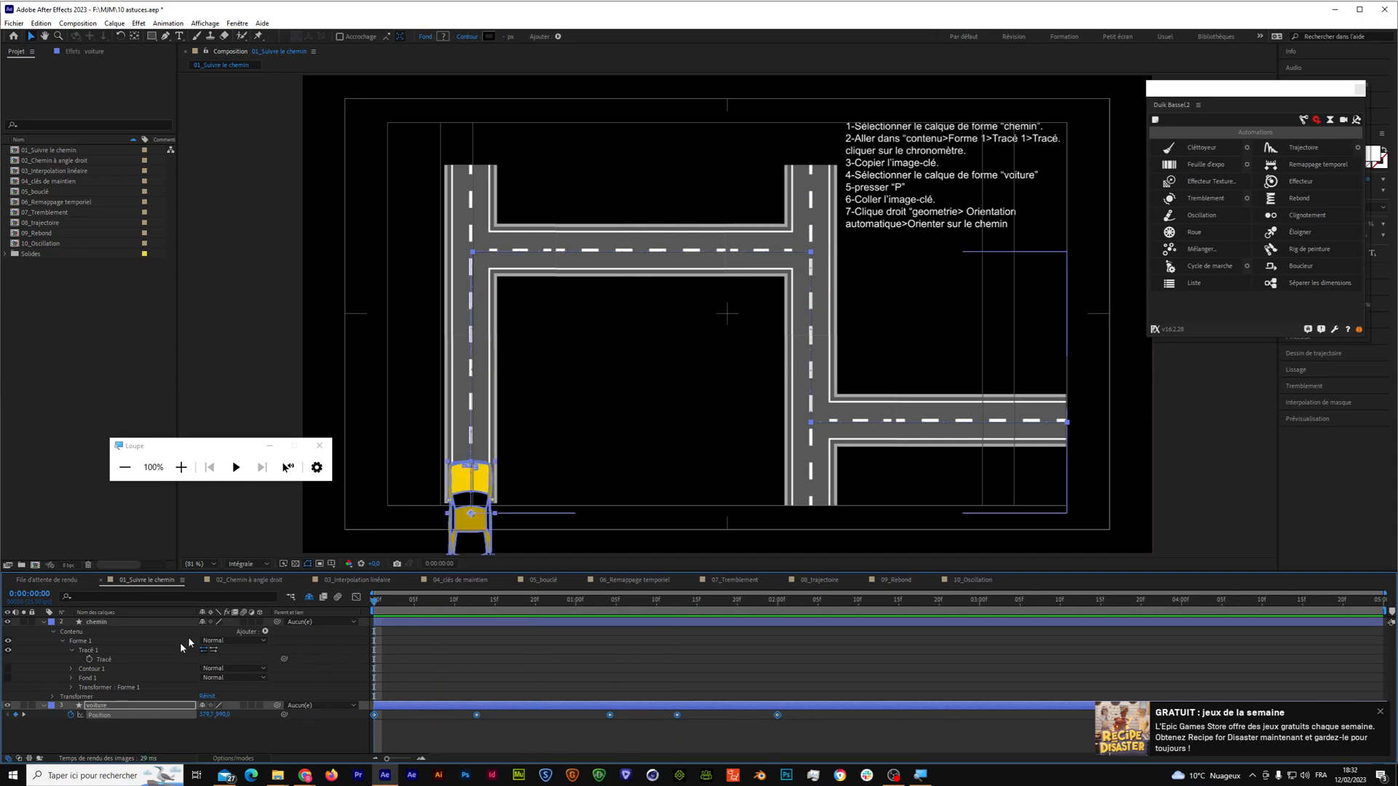
# Try to set the voiture layer's automatic orientation to Orienter sur le chemin, moving the Loupe window out of the way.
pyautogui.rightClick(151, 703)
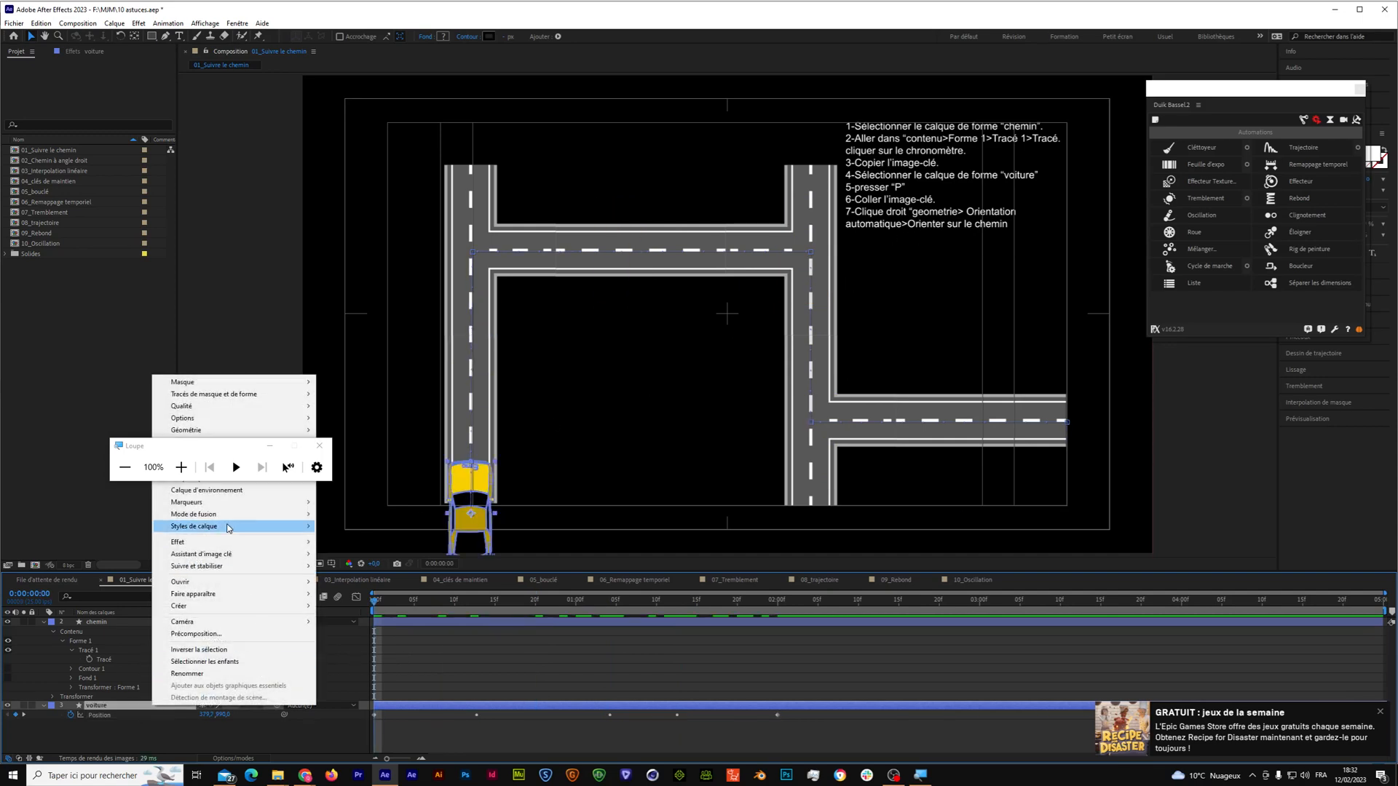
pyautogui.moveTo(244, 452); pyautogui.dragTo(167, 217)
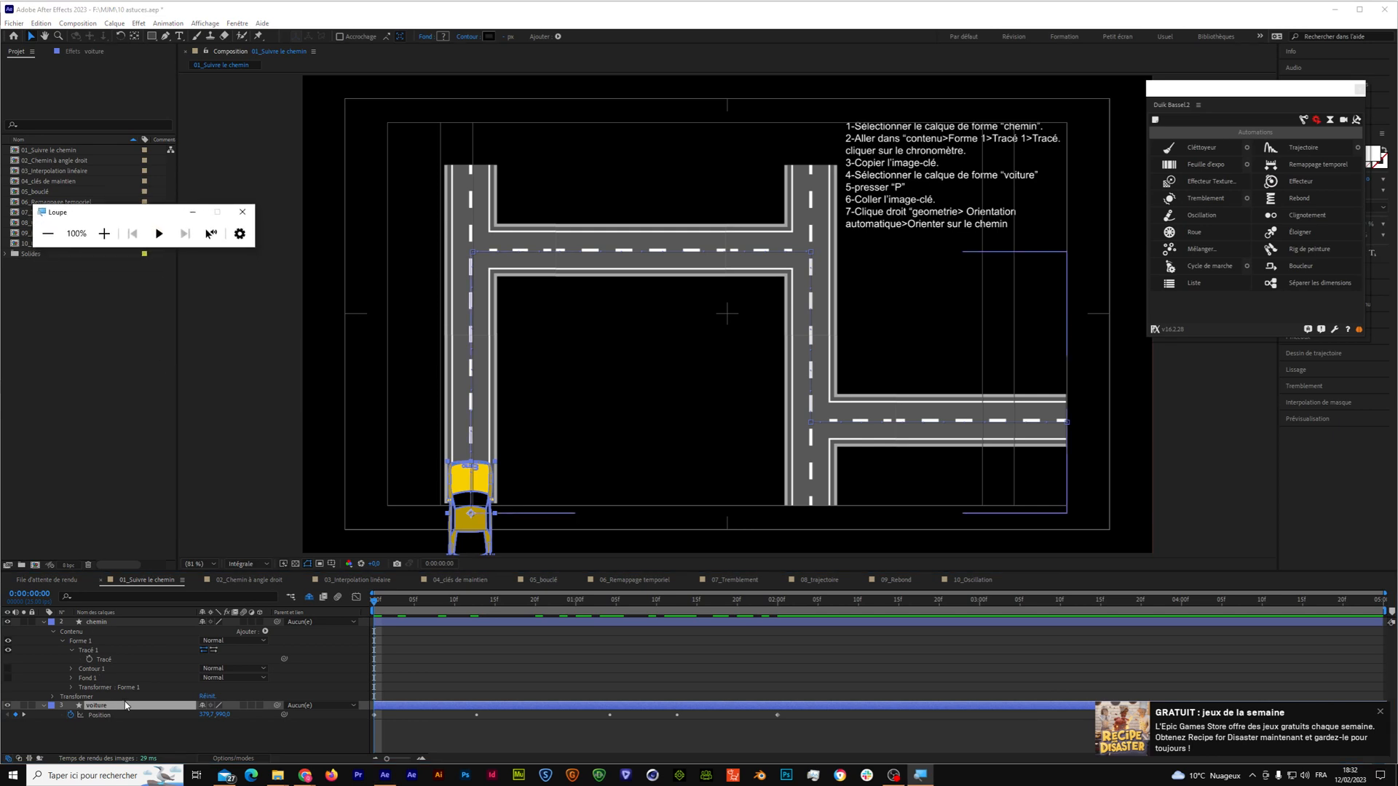
pyautogui.rightClick(126, 708)
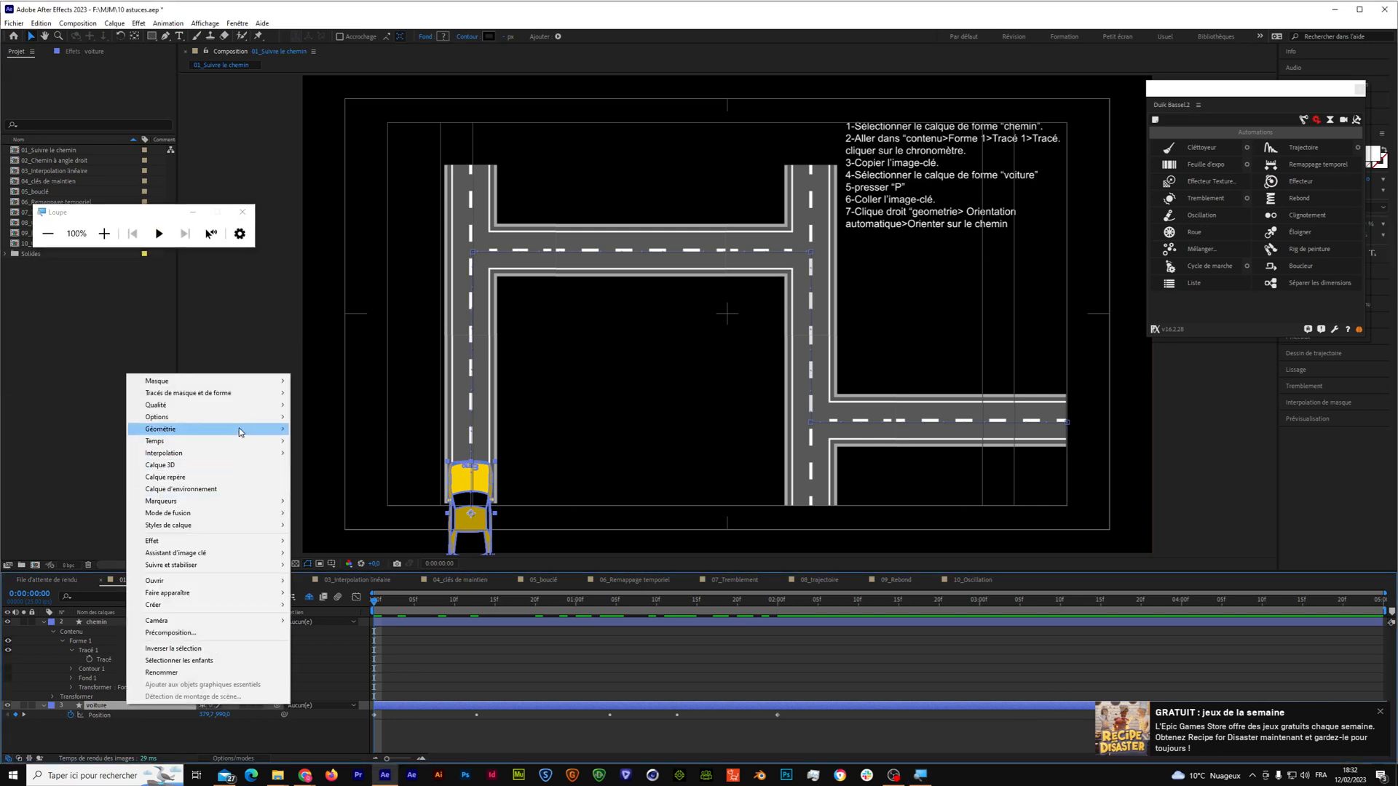
pyautogui.moveTo(262, 417)
pyautogui.click(405, 613)
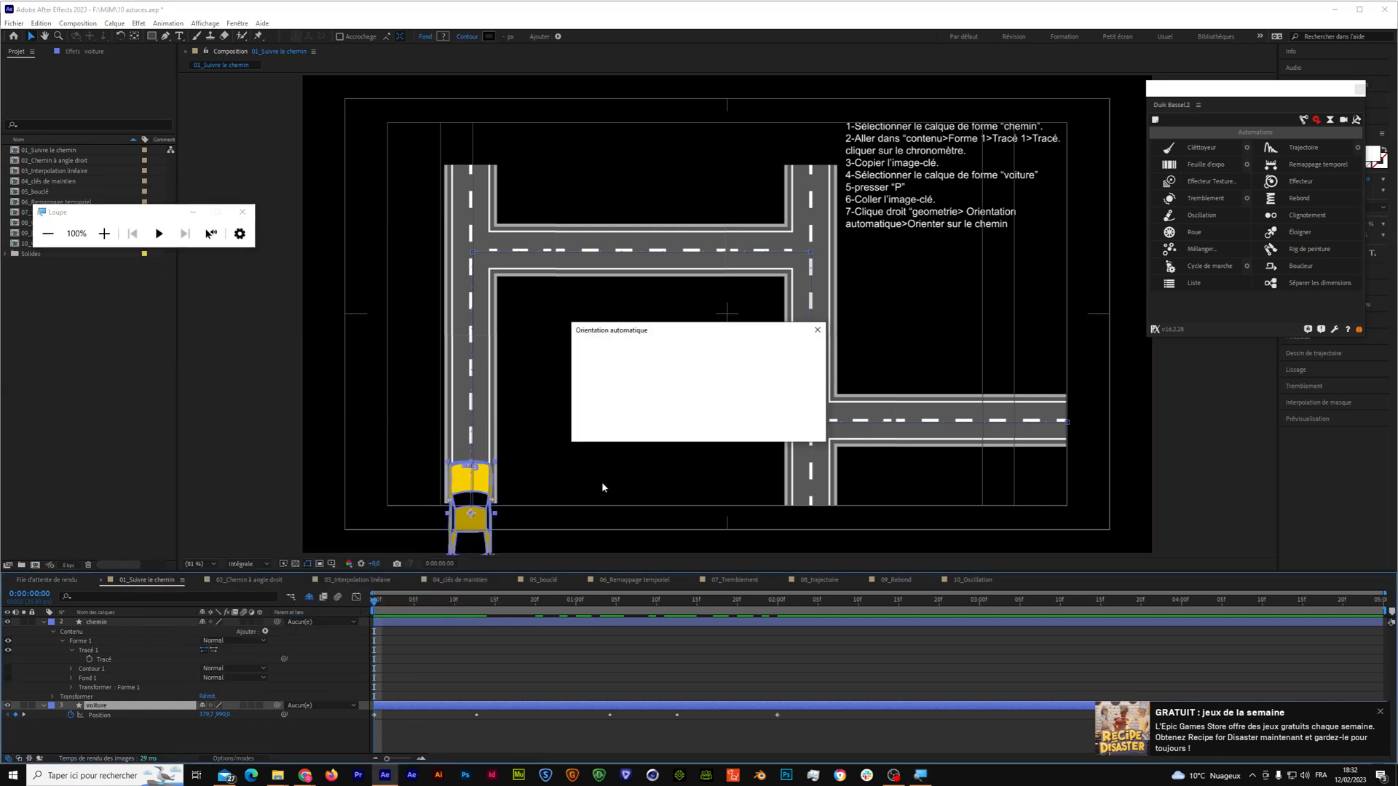
pyautogui.click(594, 377)
pyautogui.click(738, 428)
pyautogui.moveTo(379, 608)
pyautogui.mouseDown()
pyautogui.moveTo(535, 599)
pyautogui.moveTo(381, 601)
pyautogui.mouseUp()
pyautogui.press('Home')
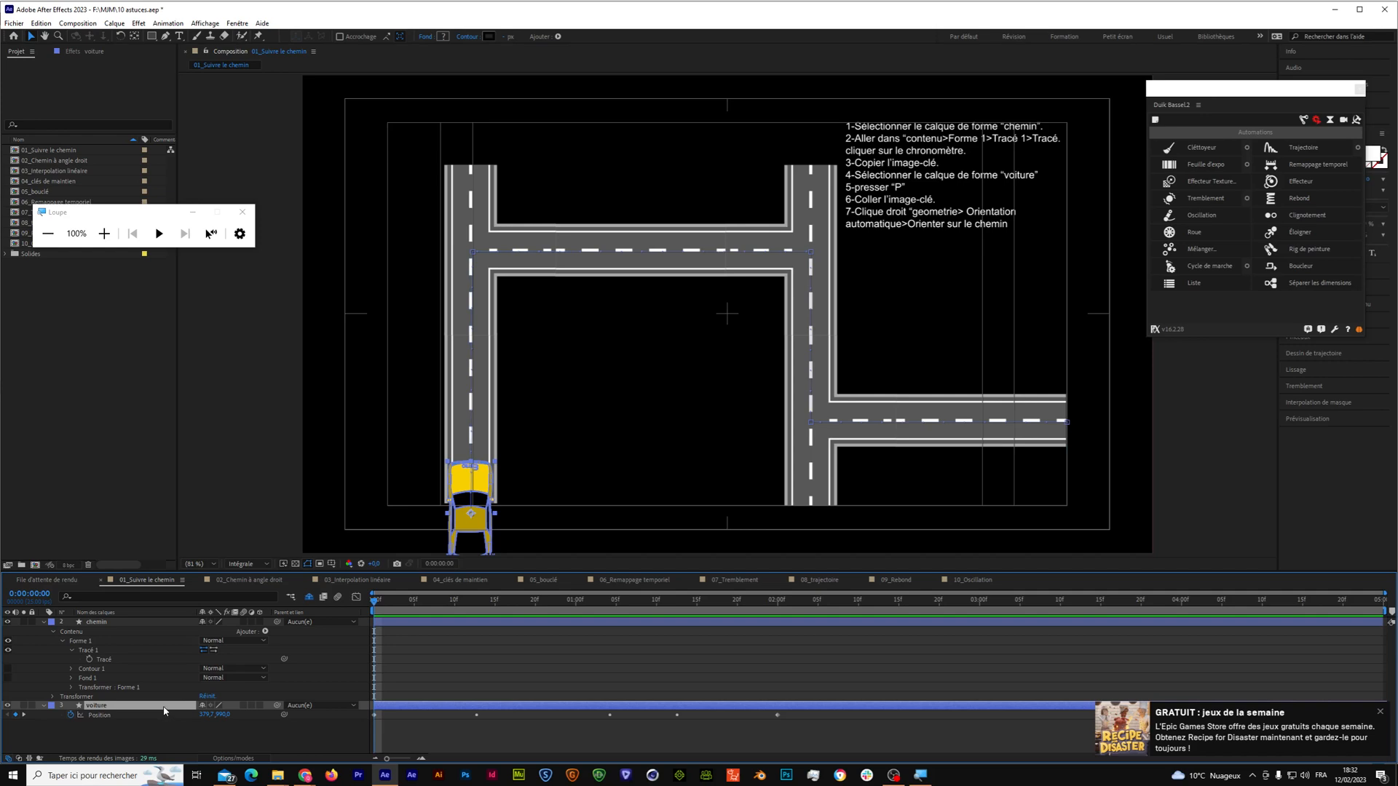
# Set the voiture layer's automatic orientation to Orienter sur le chemin.
pyautogui.rightClick(166, 710)
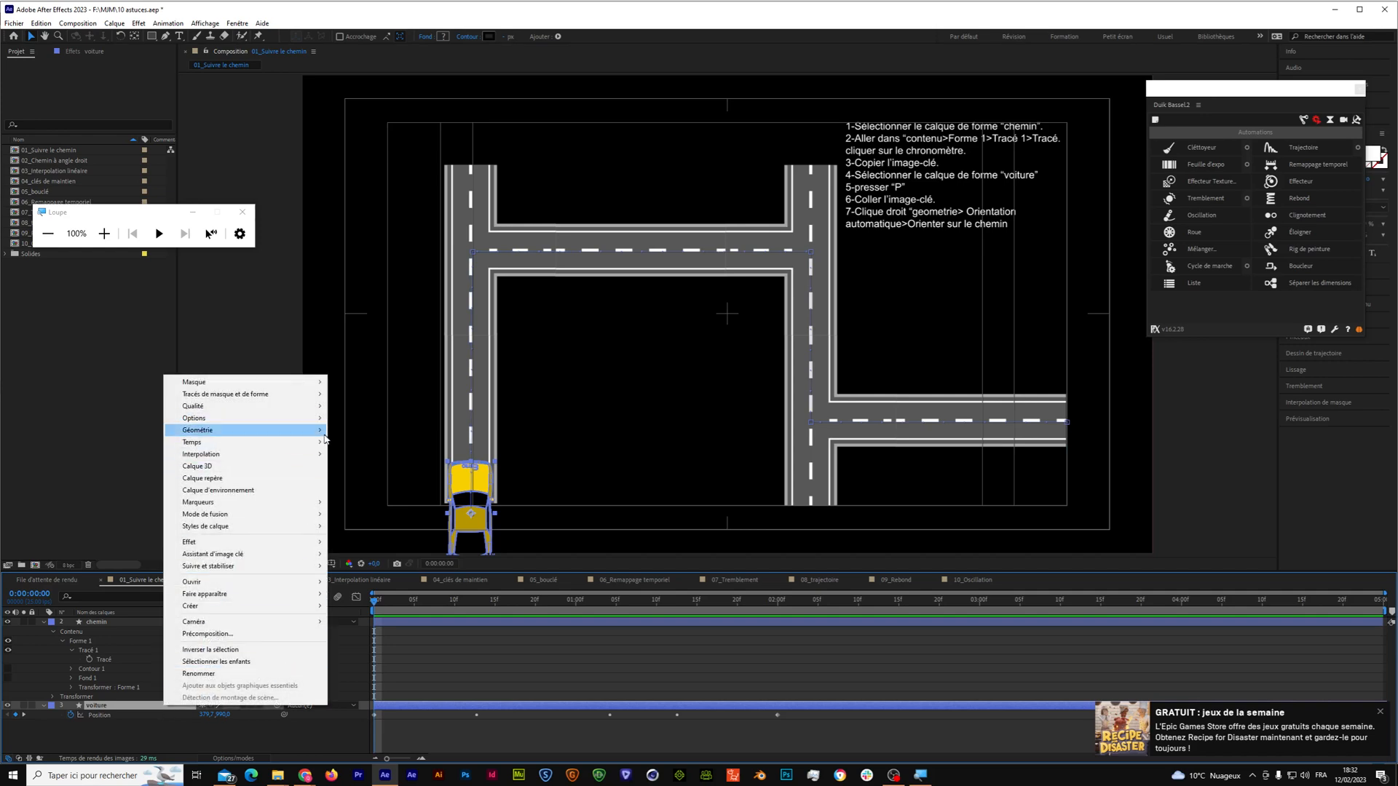
pyautogui.moveTo(320, 437)
pyautogui.click(377, 613)
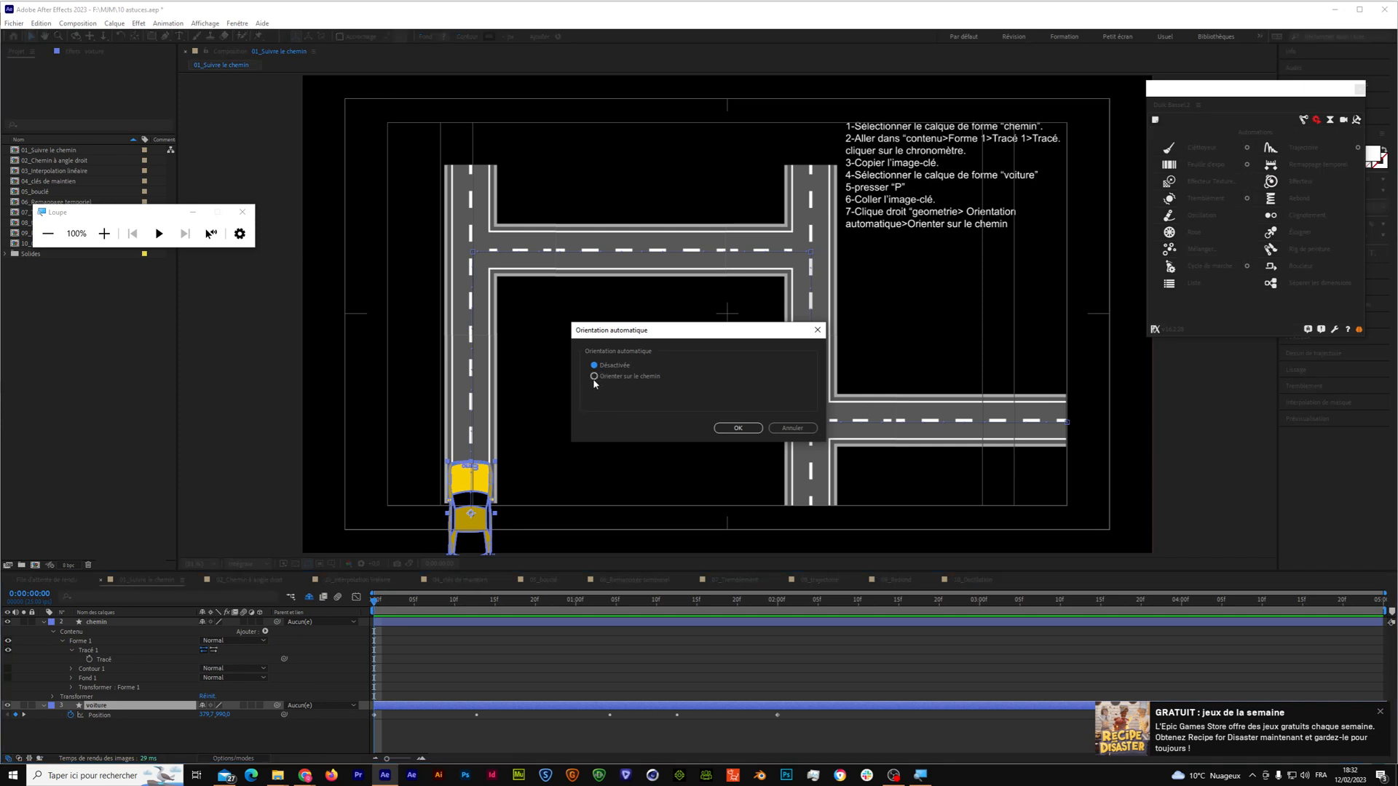
pyautogui.click(737, 428)
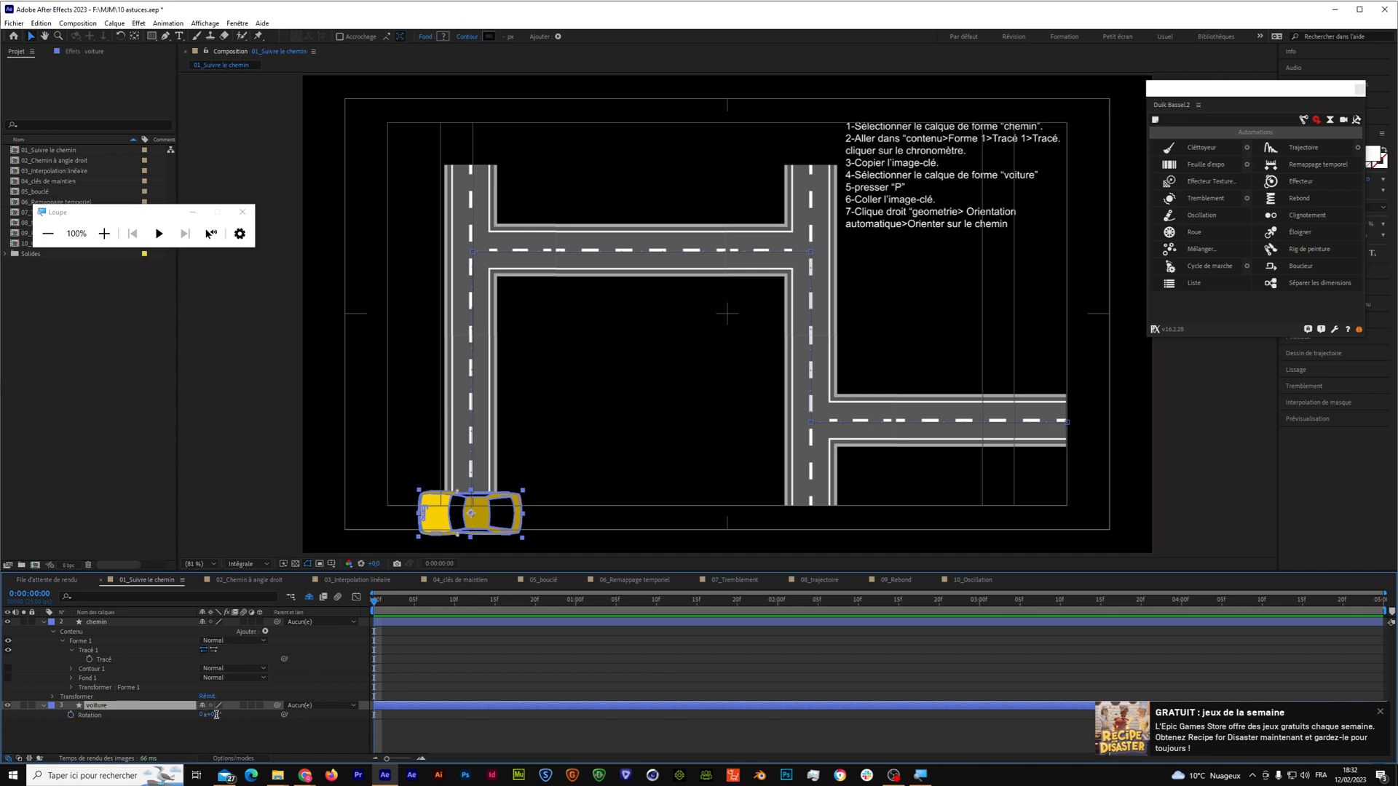
# Set the voiture layer's rotation to 90° and preview the car following the road.
pyautogui.press('Return')
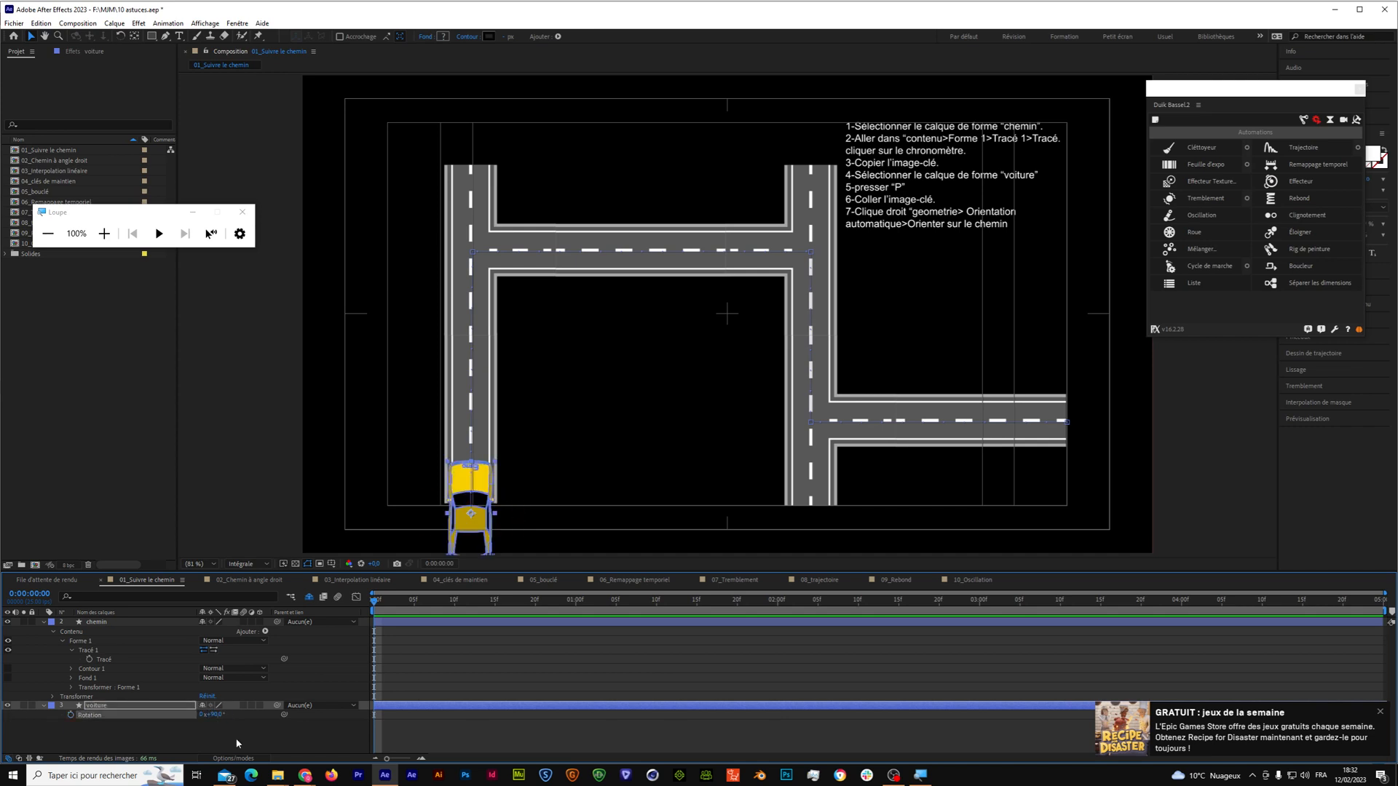
pyautogui.press('space')
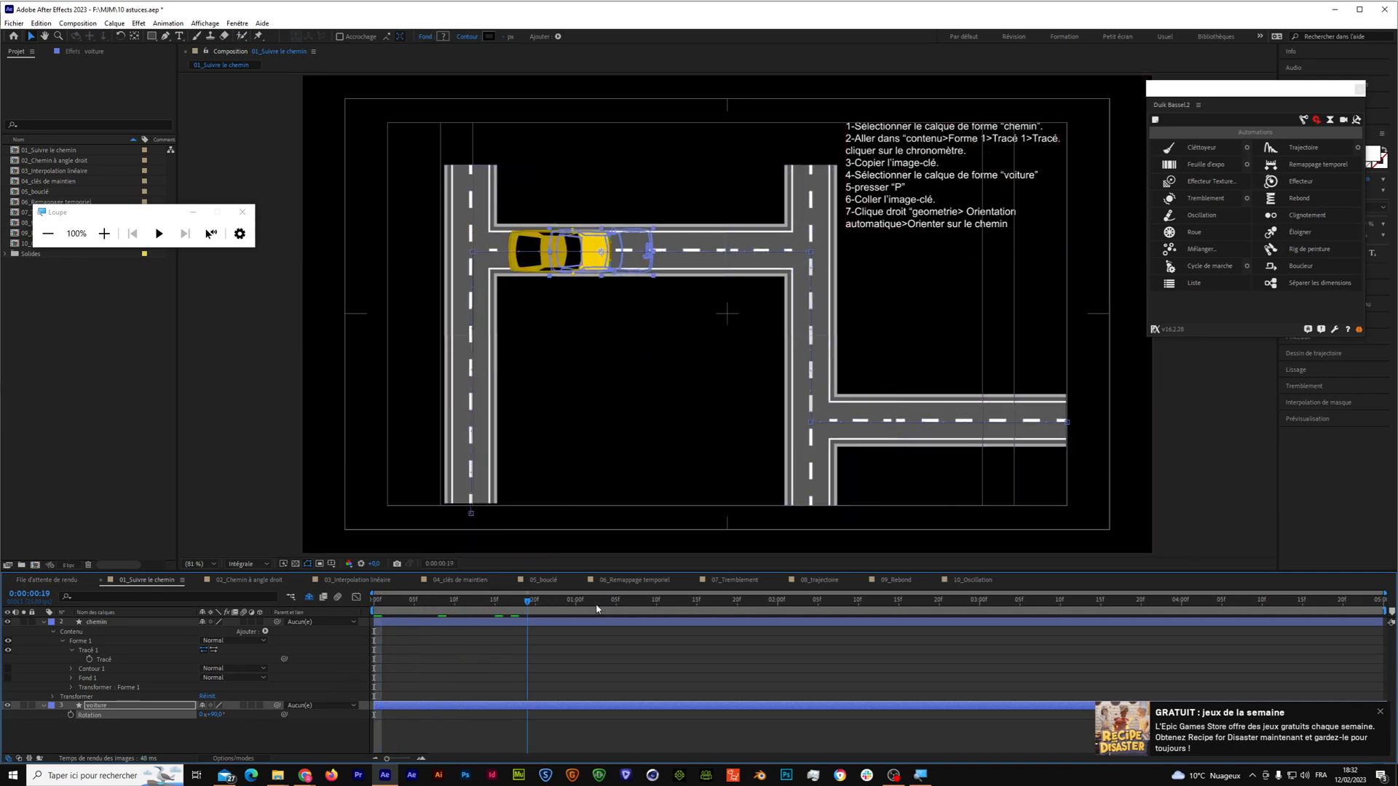
pyautogui.moveTo(807, 637); pyautogui.dragTo(371, 642)
# Collapse the chemin layer, deselect the layers, and open the 02_Chemin à angle droit composition.
pyautogui.click(43, 622)
pyautogui.click(405, 671)
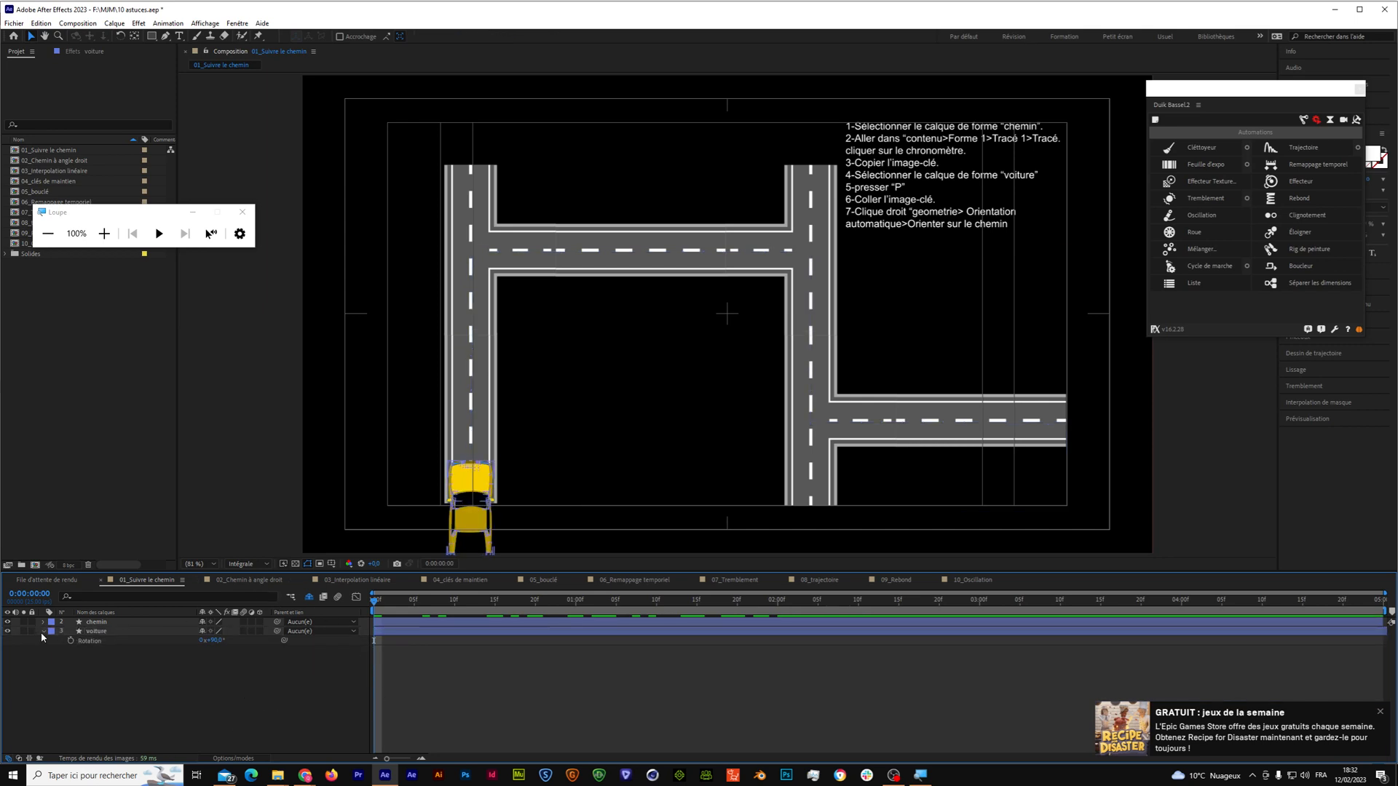
pyautogui.click(247, 579)
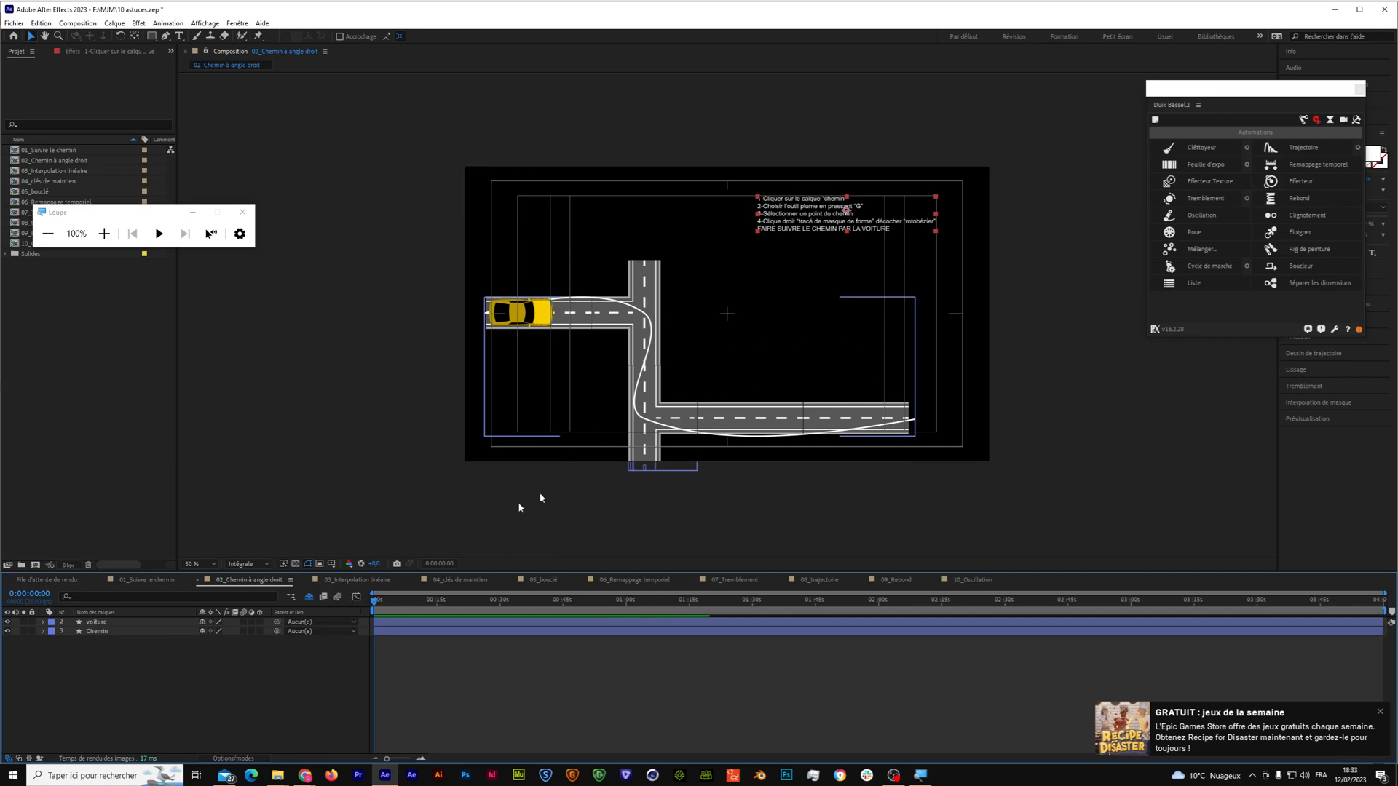
pyautogui.click(99, 631)
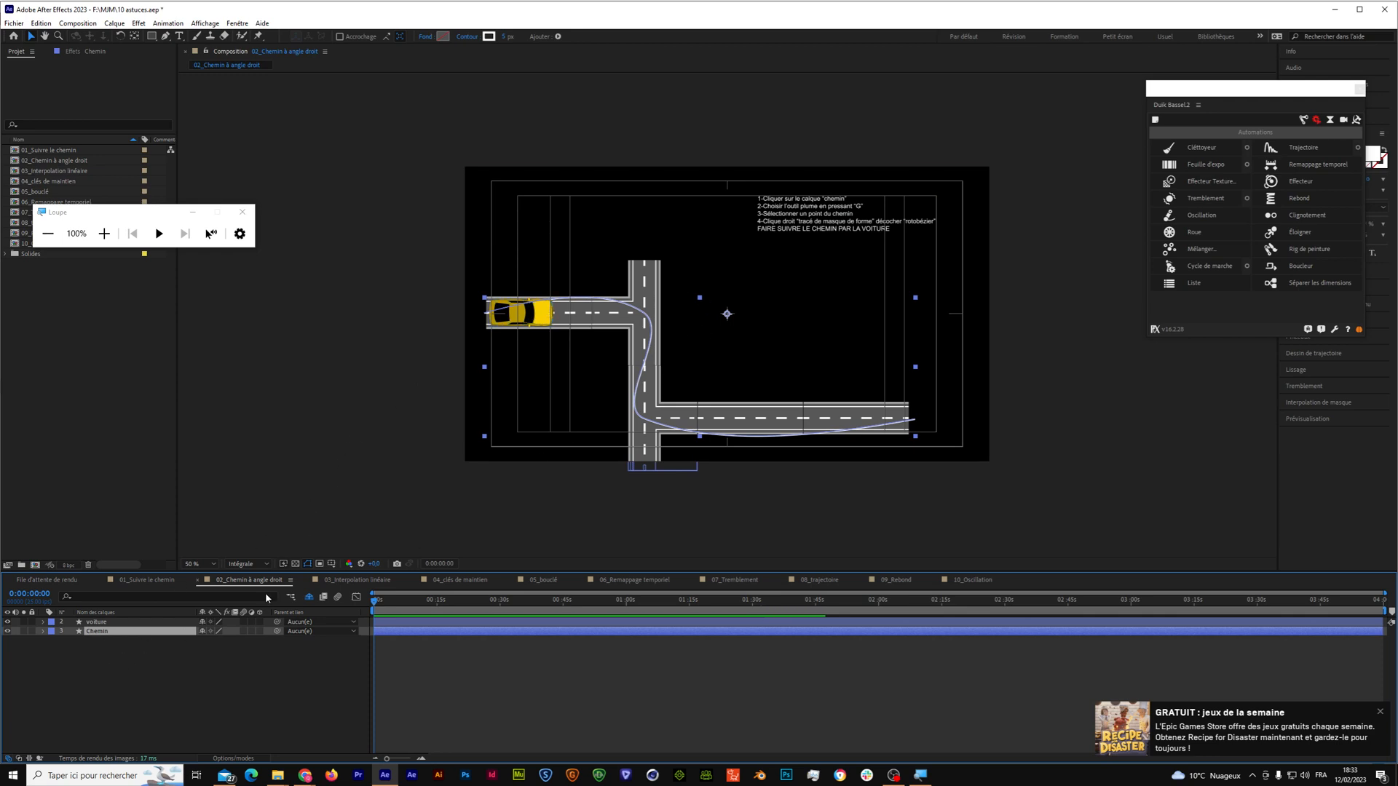
pyautogui.rightClick(648, 320)
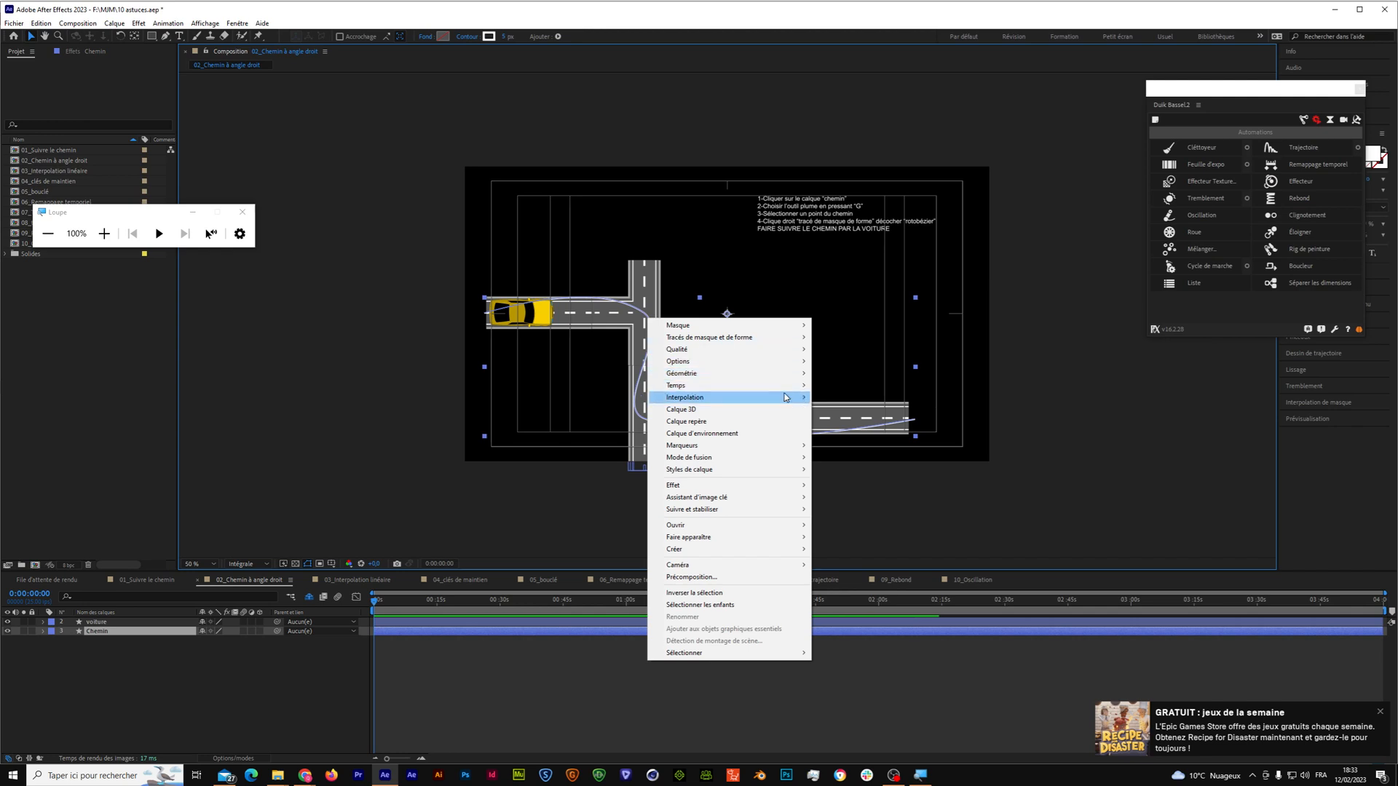
pyautogui.moveTo(725, 339)
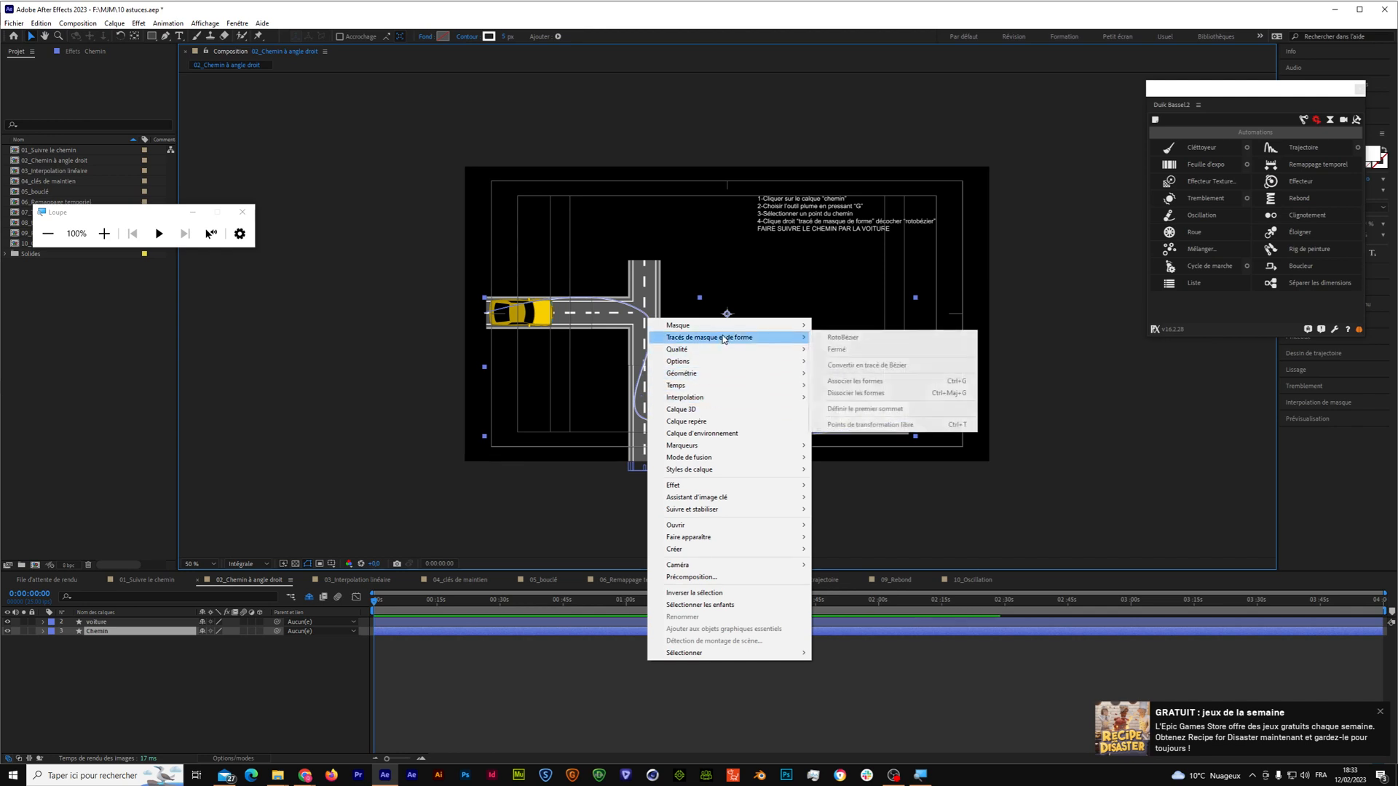
# Turn off RotoBézier for the Chemin layer's path by selecting one of its points with the Pen tool.
pyautogui.click(164, 637)
pyautogui.press('g')
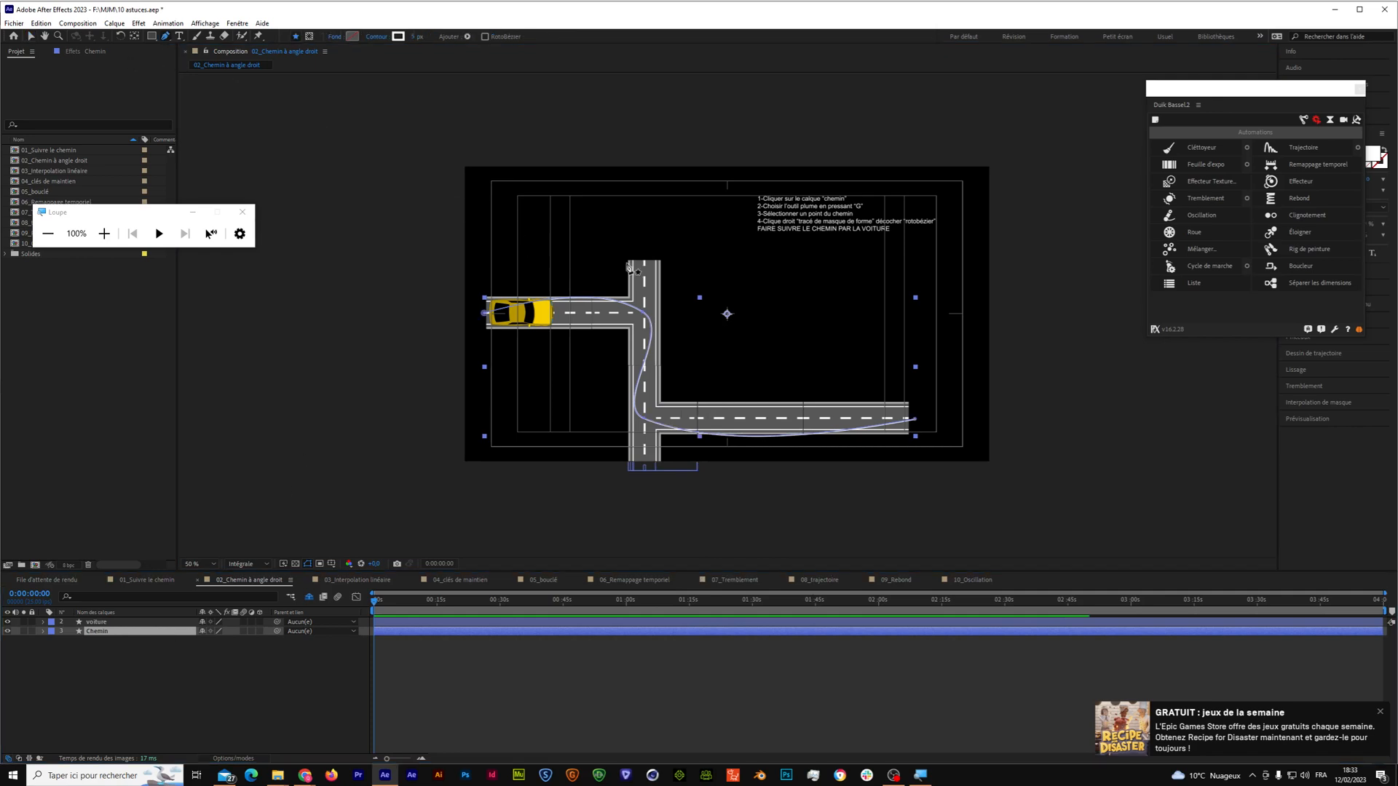
pyautogui.click(645, 316)
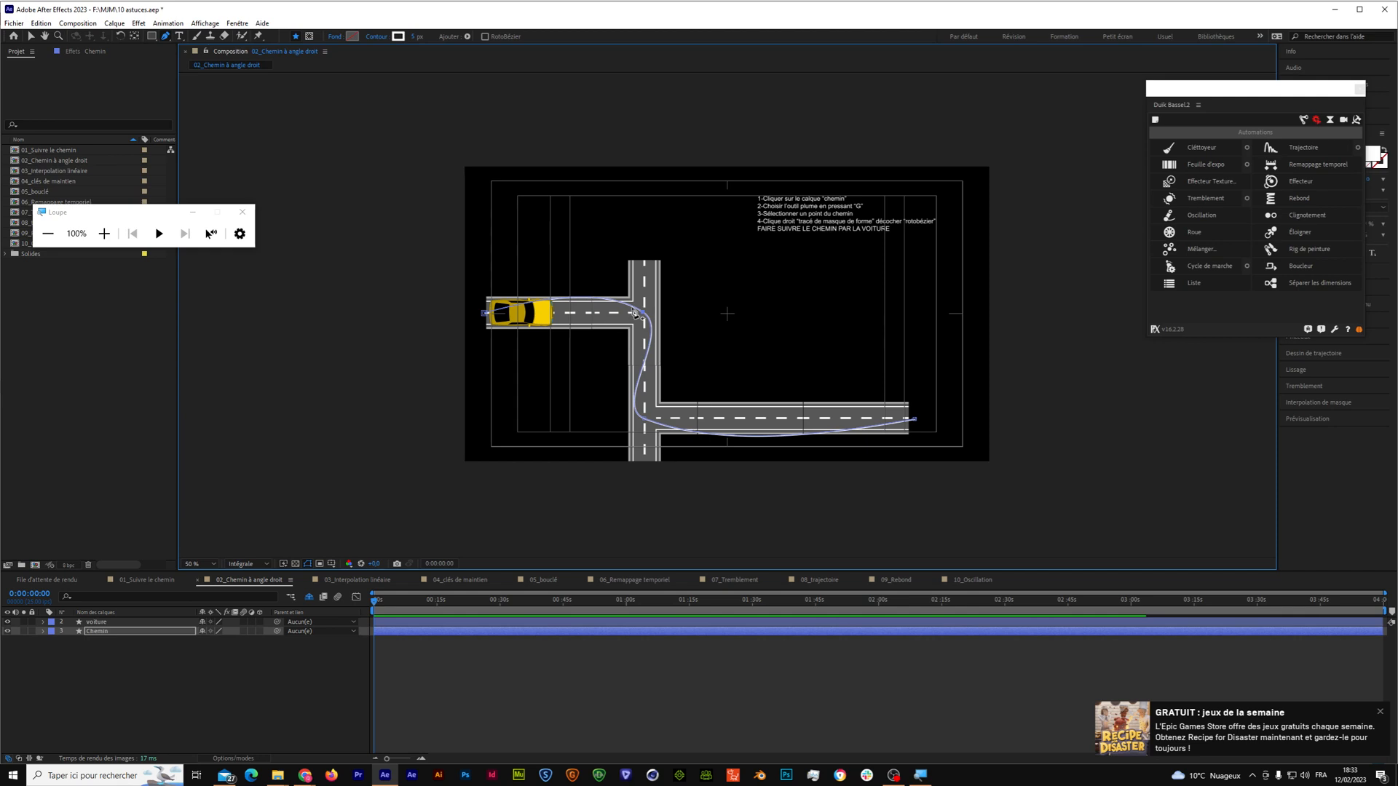
pyautogui.rightClick(645, 315)
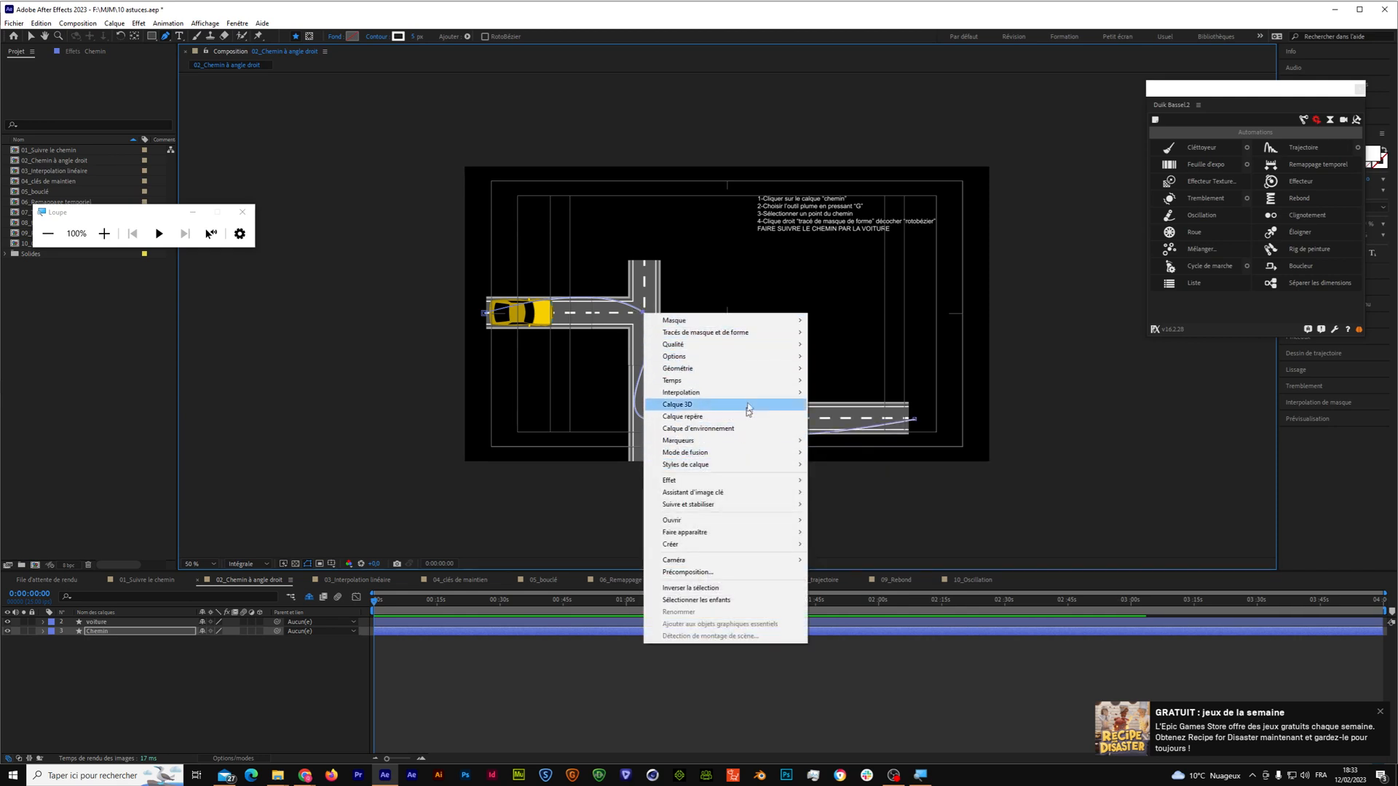
pyautogui.moveTo(776, 333)
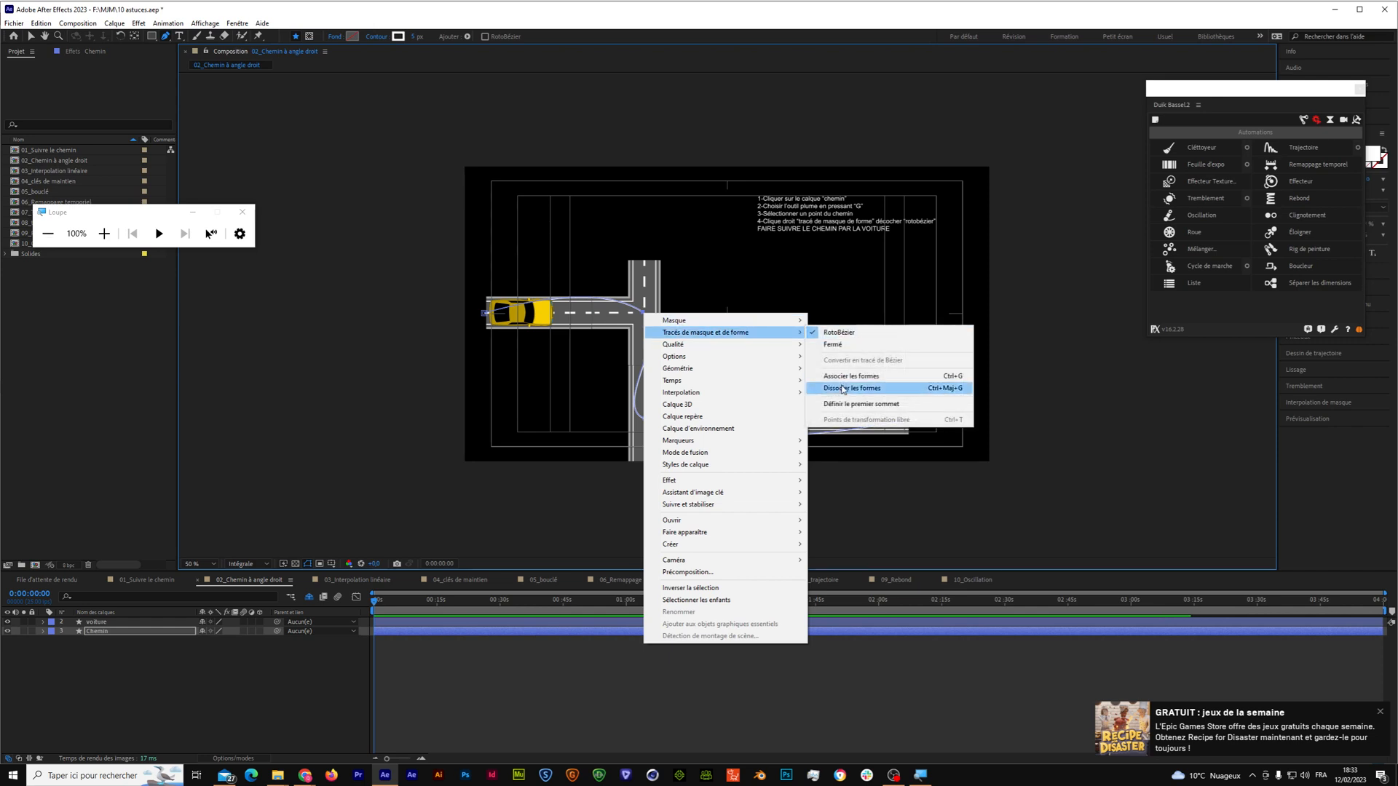
pyautogui.click(845, 333)
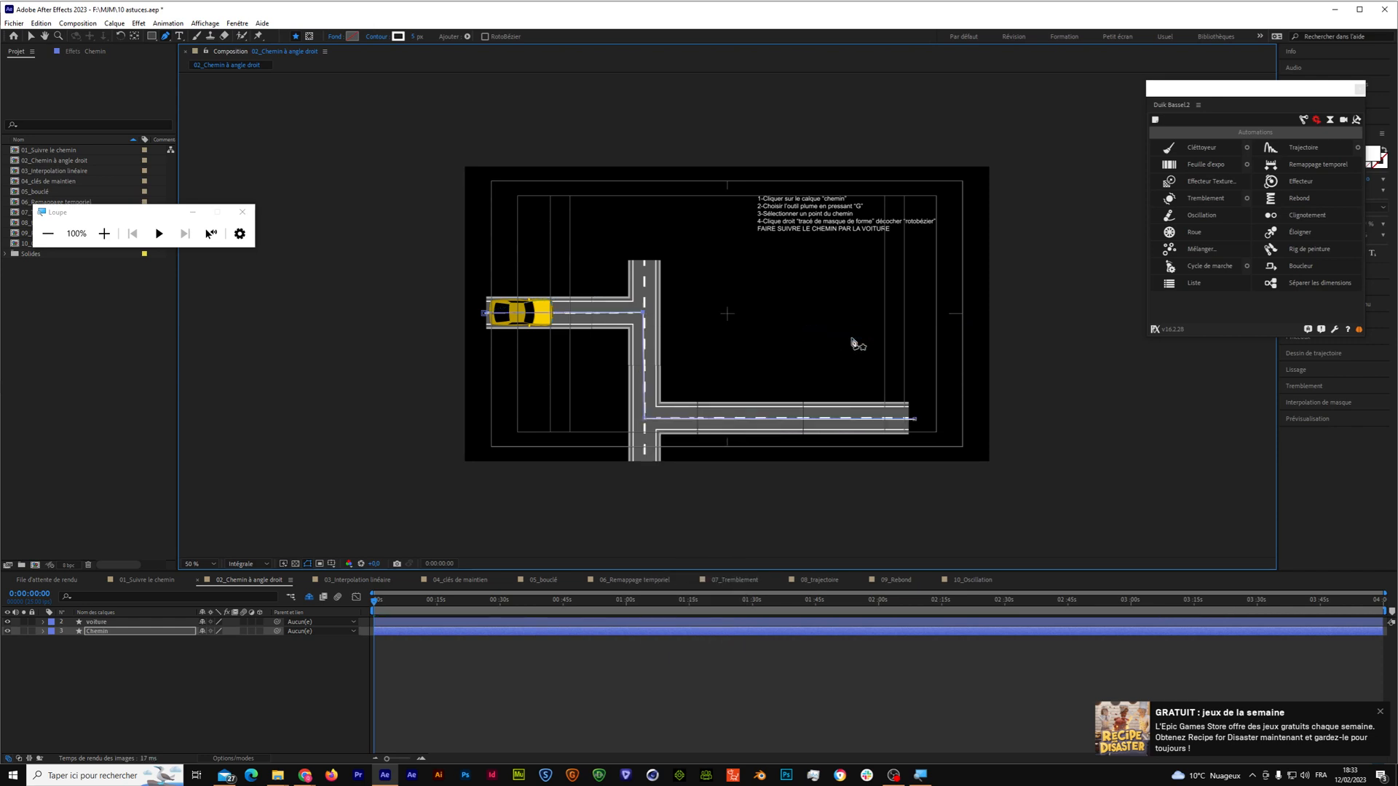
# Open the 03_Interpolation linéaire composition and preview its animation, ending at the first frame.
pyautogui.moveTo(383, 606)
pyautogui.mouseDown()
pyautogui.moveTo(531, 604)
pyautogui.moveTo(388, 604)
pyautogui.mouseUp()
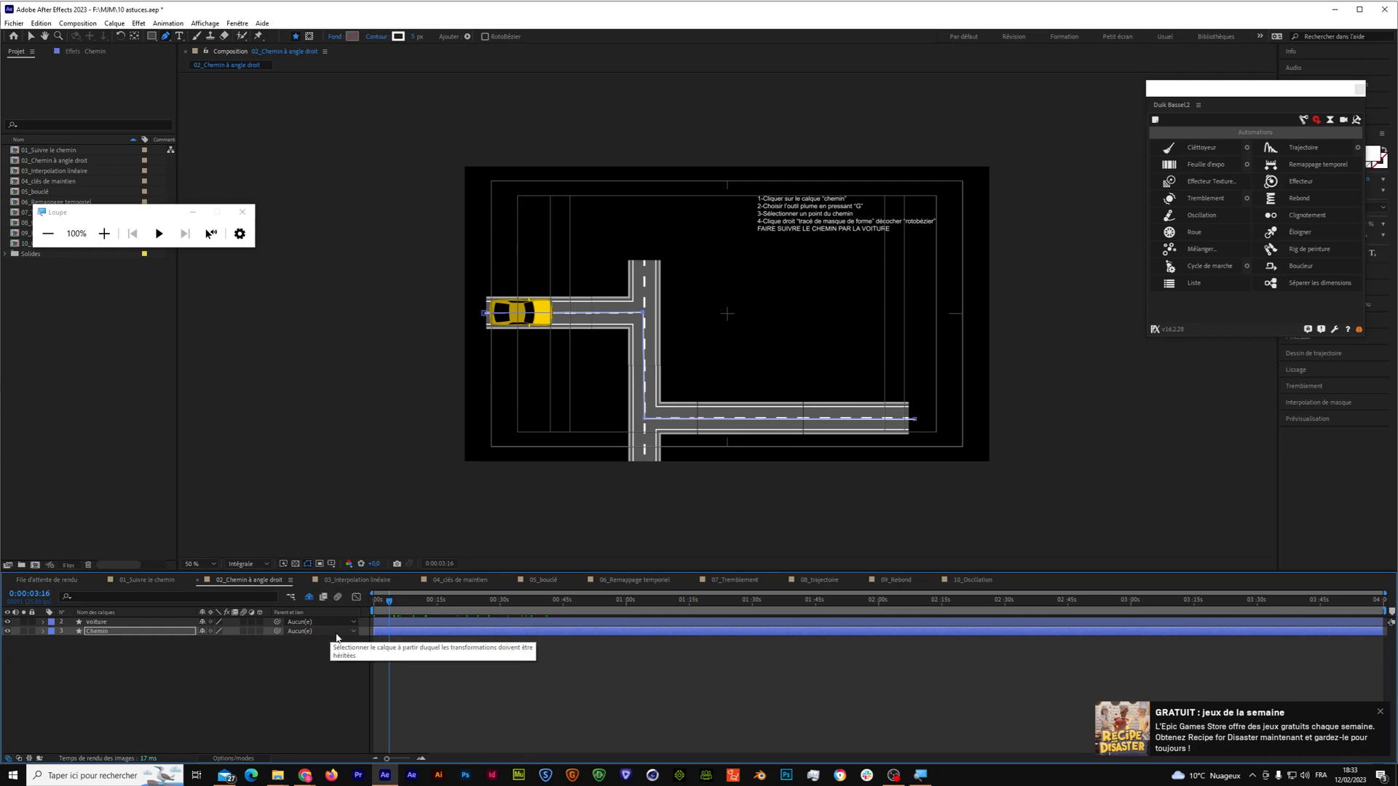
pyautogui.click(351, 576)
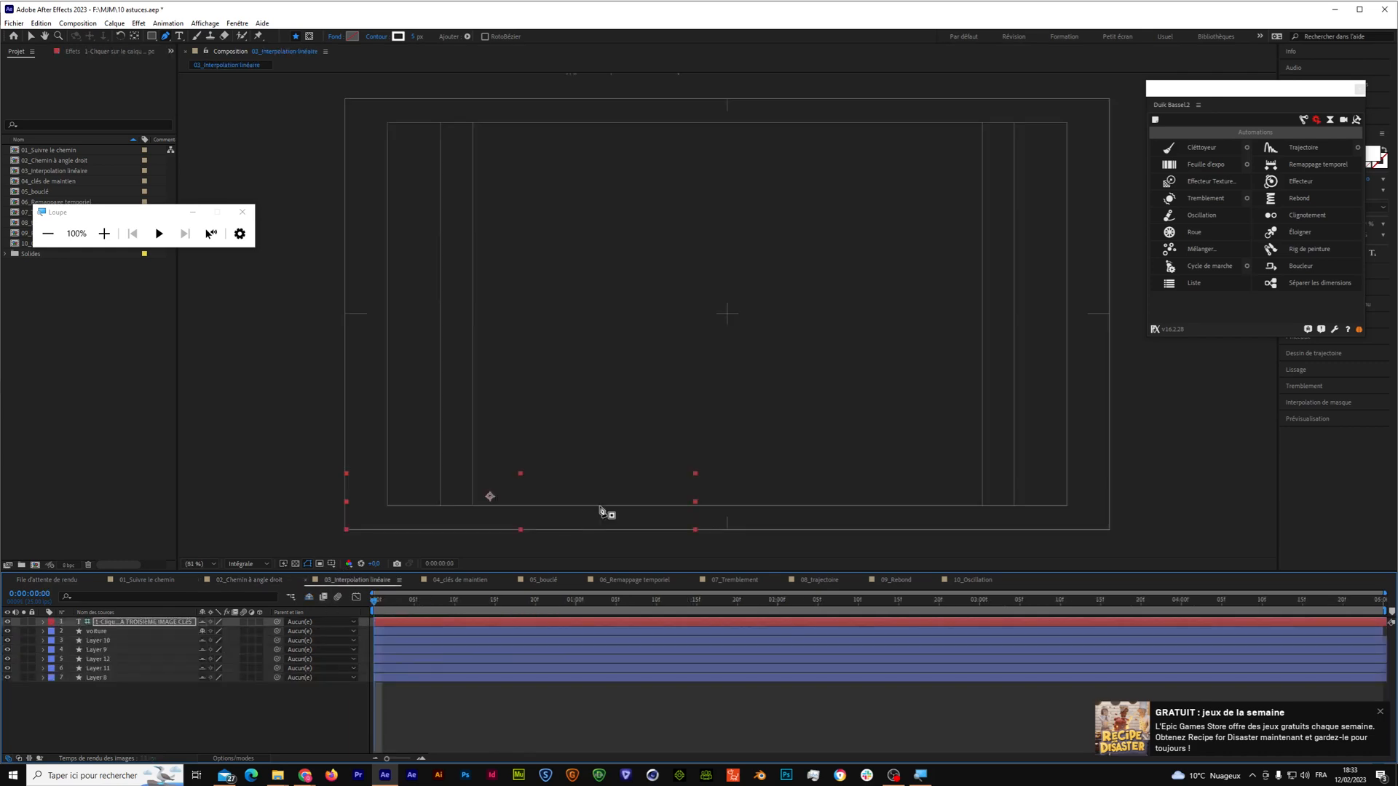
pyautogui.moveTo(378, 607)
pyautogui.mouseDown()
pyautogui.moveTo(437, 607)
pyautogui.moveTo(387, 618)
pyautogui.mouseUp()
pyautogui.press('space')
pyautogui.moveTo(537, 615); pyautogui.dragTo(195, 633)
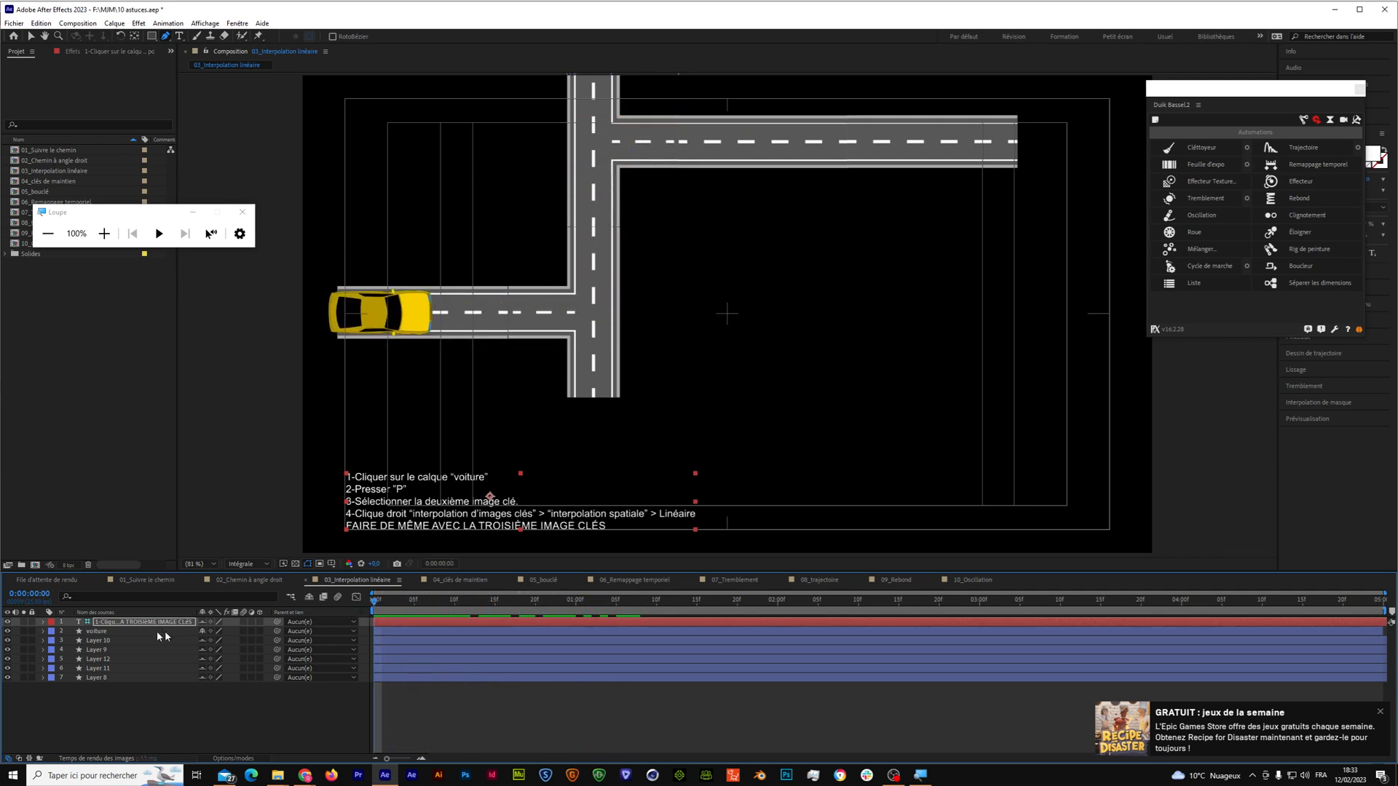
# Show the voiture layer's Position keyframes and scrub through the car's motion, returning to the first frame.
pyautogui.click(104, 632)
pyautogui.press('p')
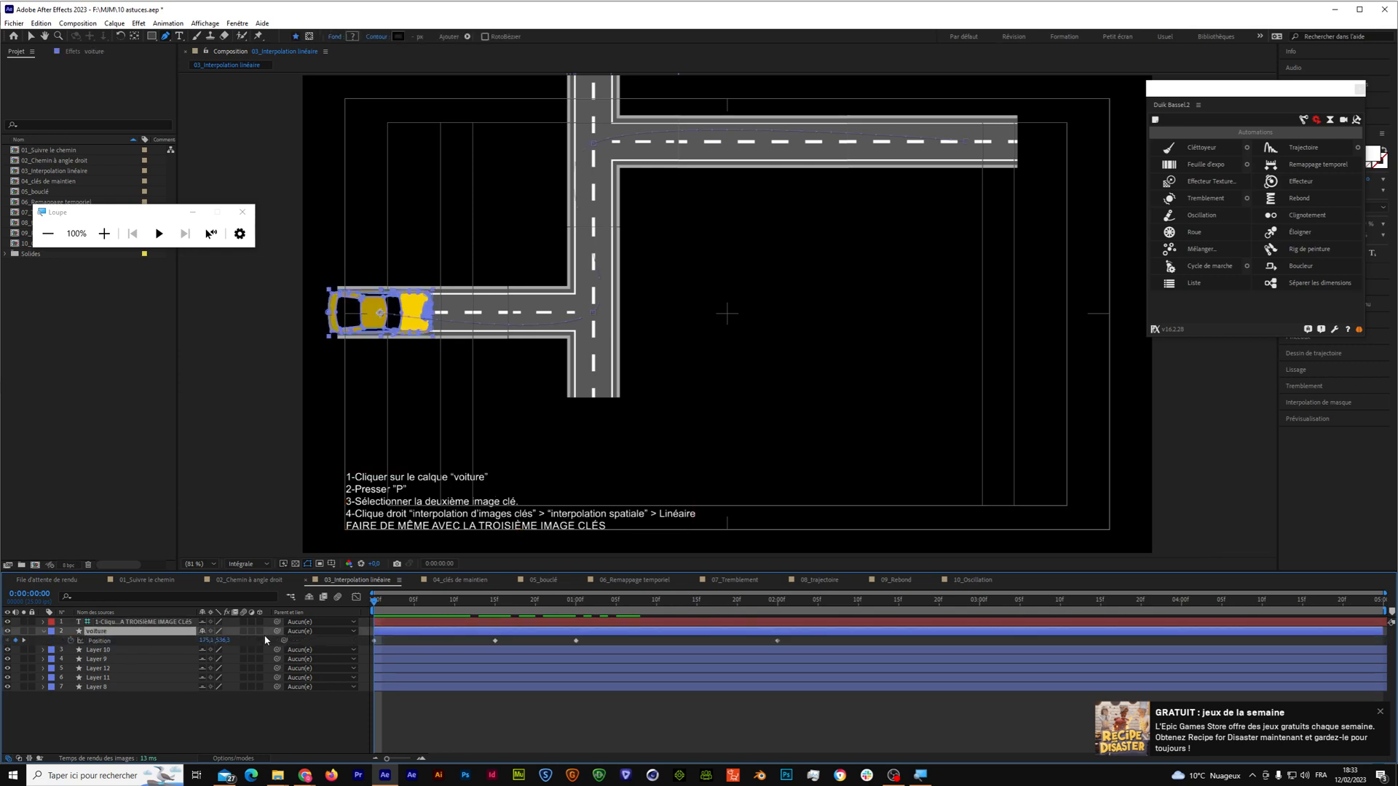
pyautogui.moveTo(377, 604); pyautogui.dragTo(568, 603)
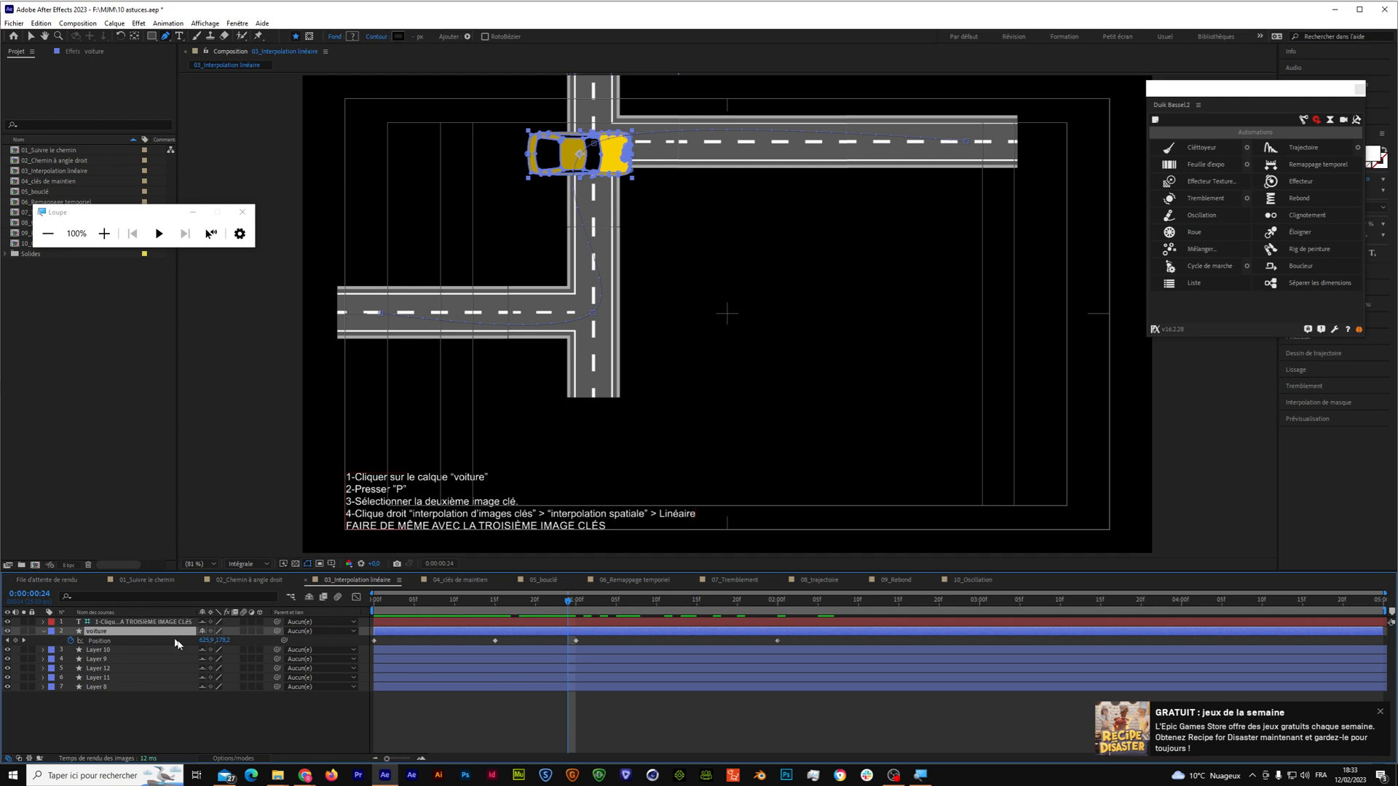
pyautogui.moveTo(482, 613); pyautogui.dragTo(259, 610)
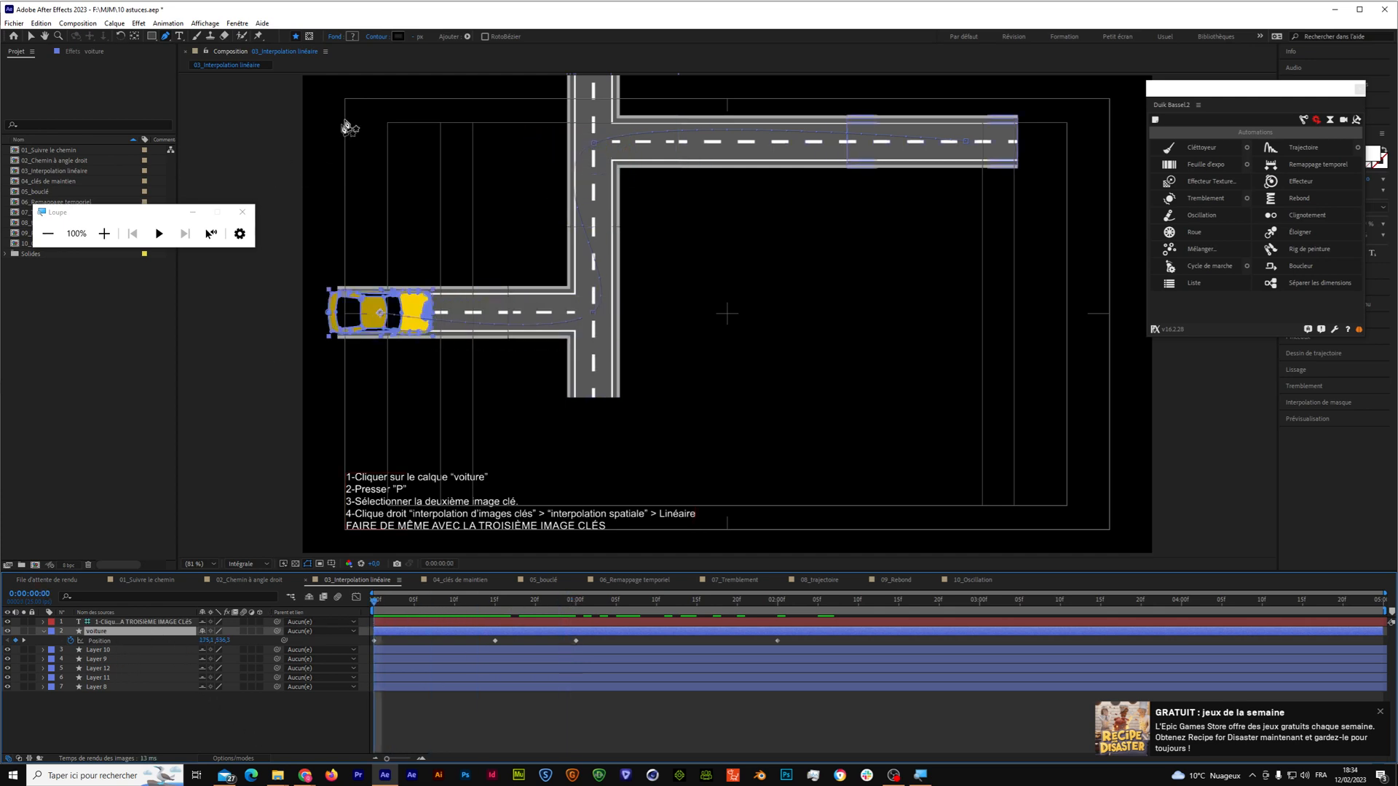
# Set the voiture layer's contour colour to white (FFFFFF).
pyautogui.click(402, 36)
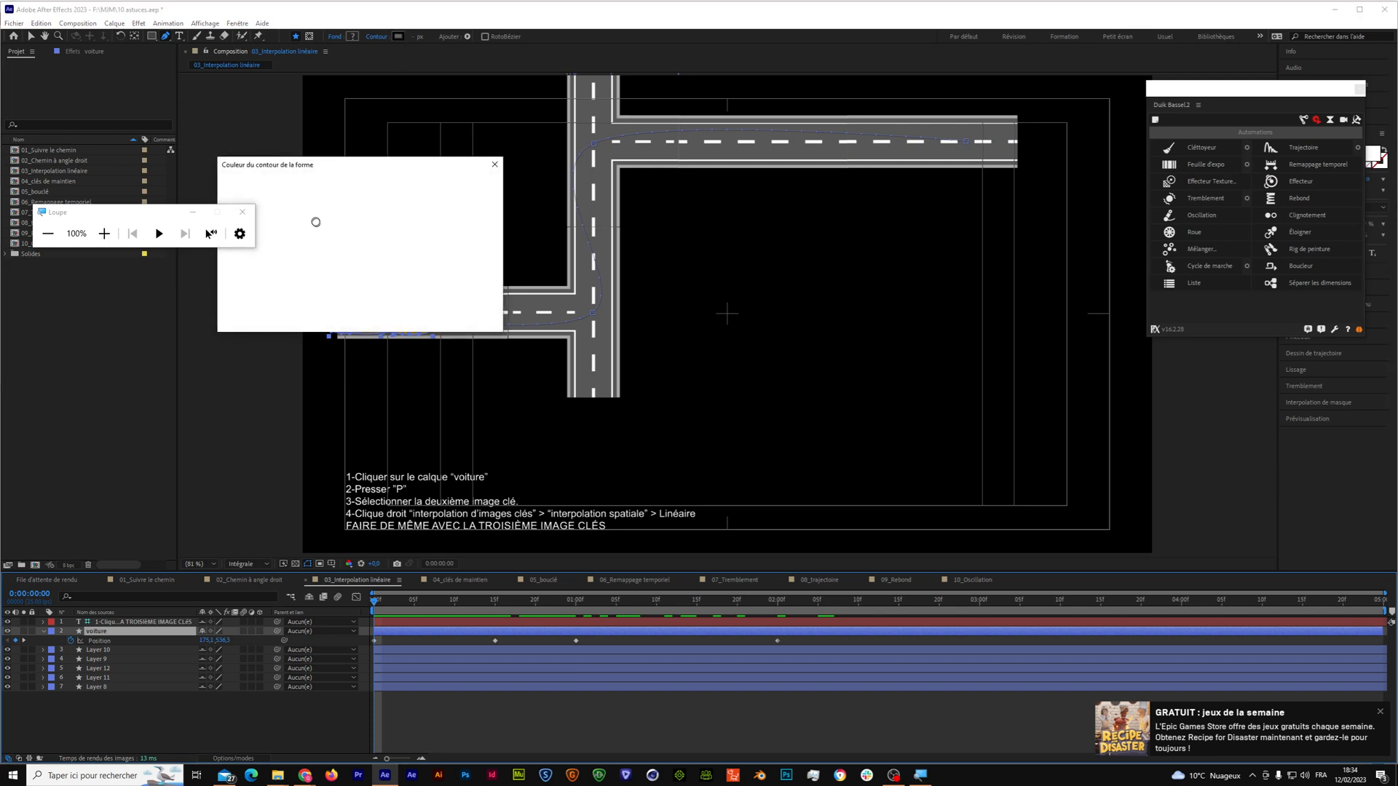
pyautogui.click(225, 187)
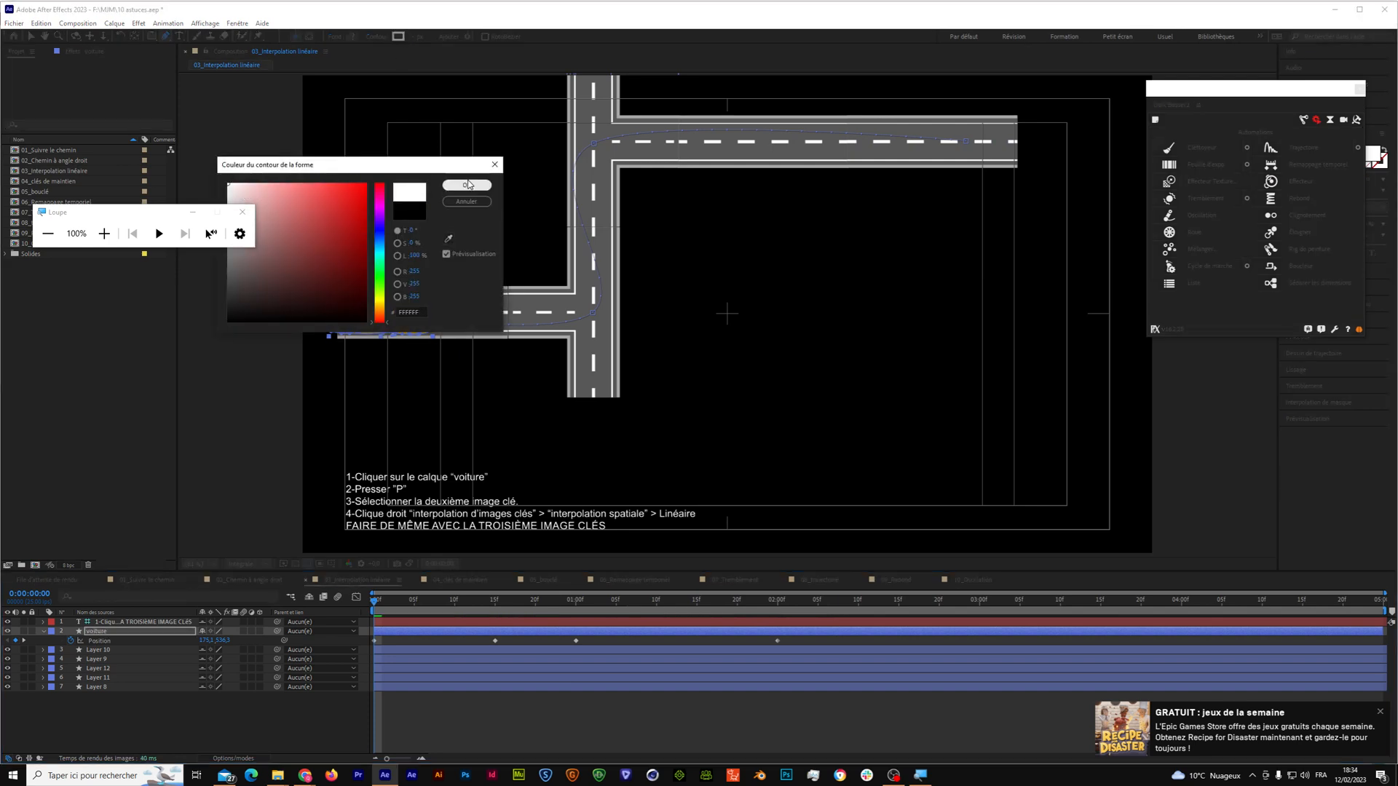
pyautogui.click(466, 185)
pyautogui.click(416, 37)
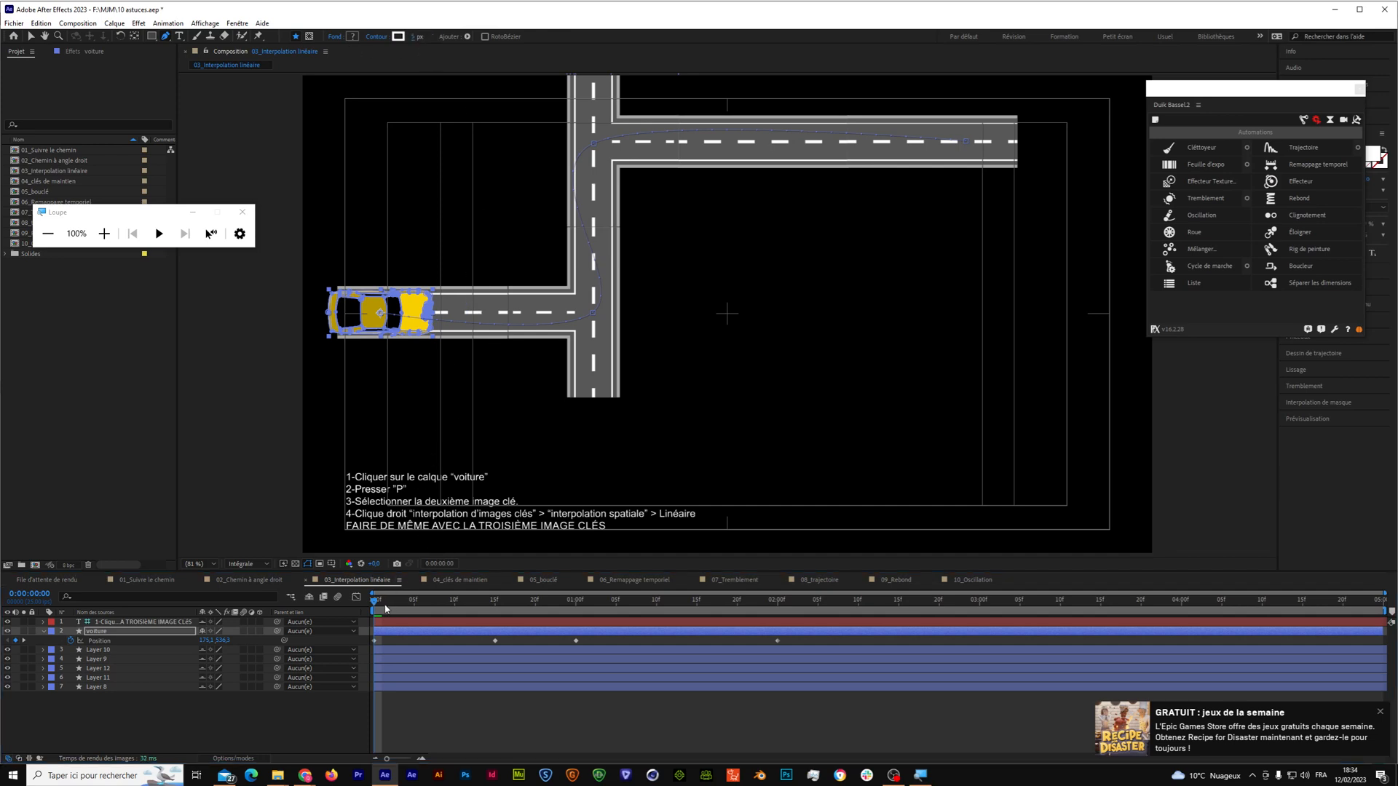
pyautogui.moveTo(376, 604); pyautogui.dragTo(511, 614)
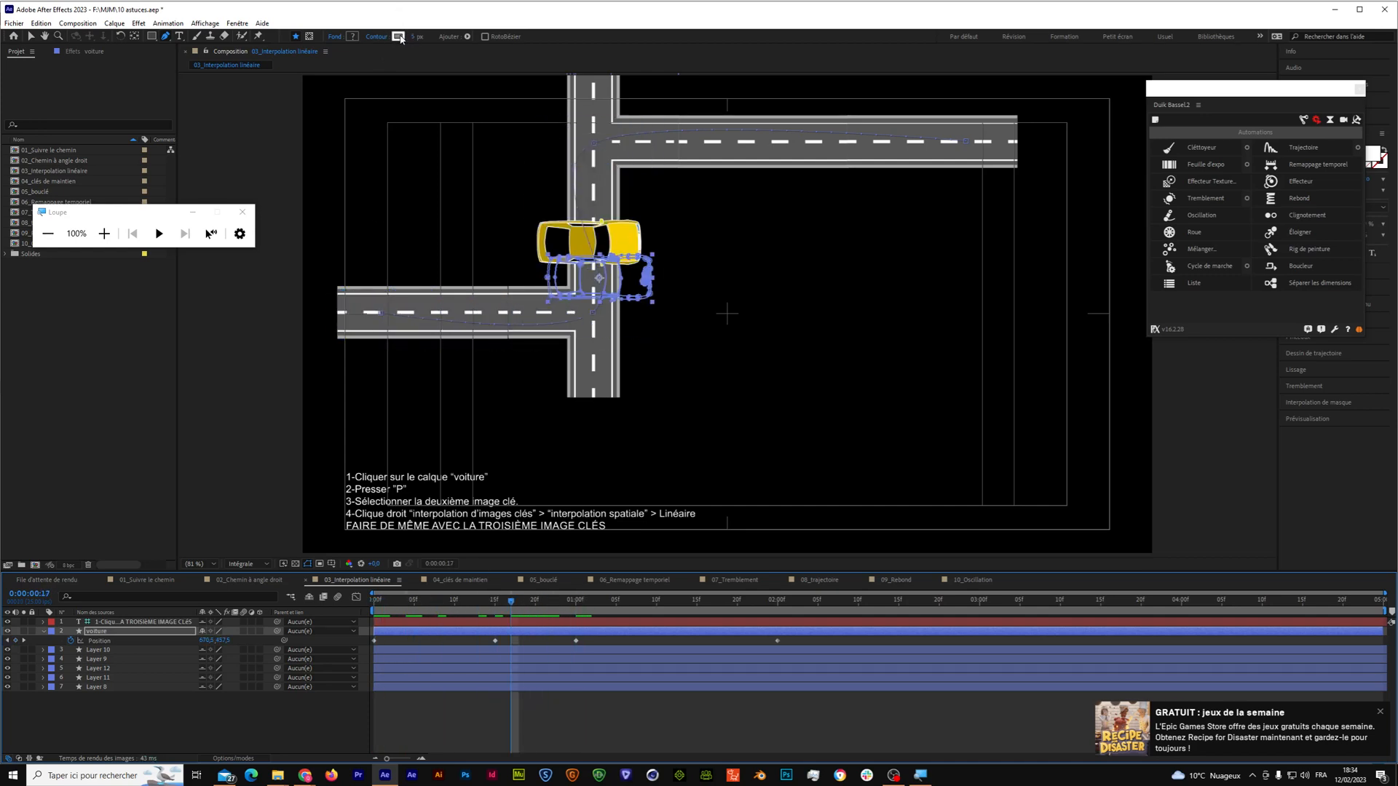
pyautogui.click(399, 36)
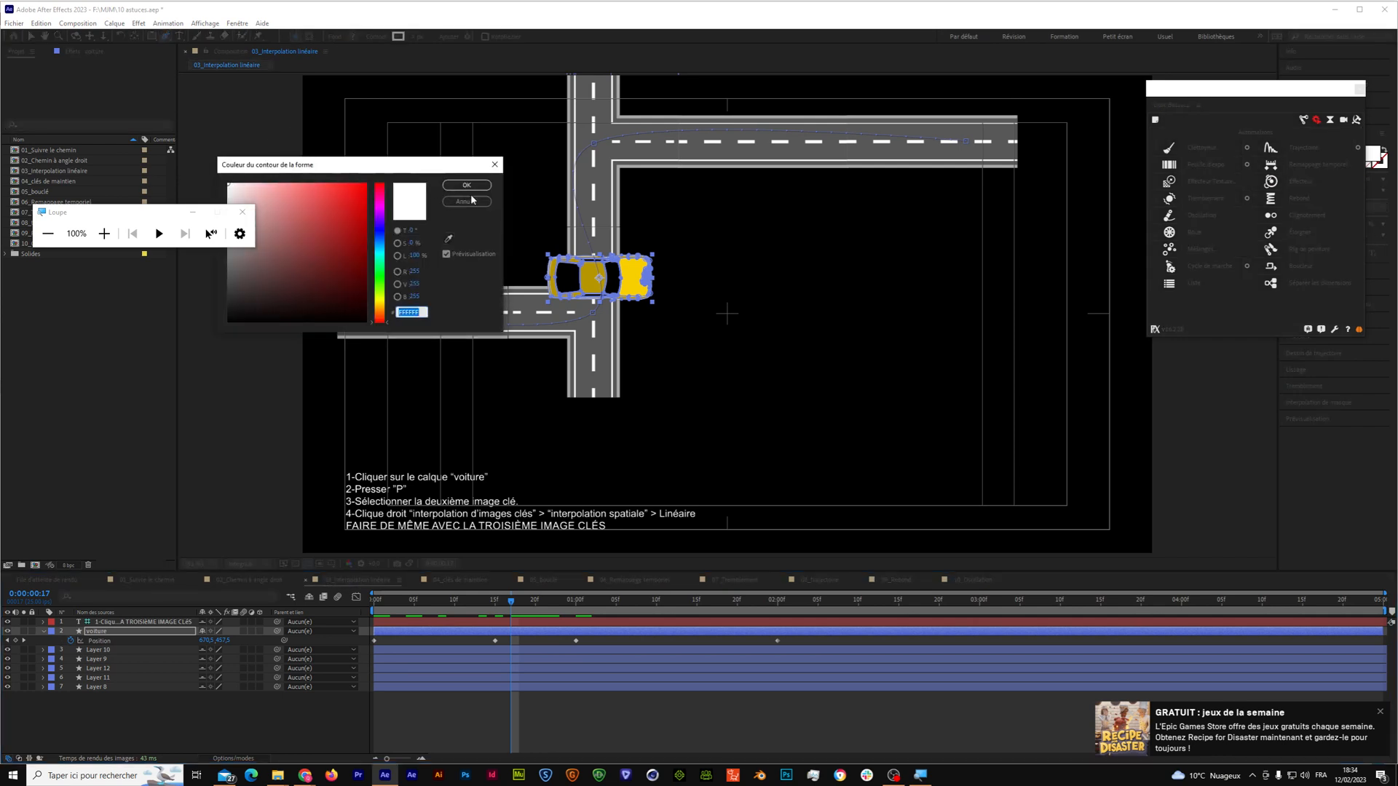
pyautogui.click(467, 201)
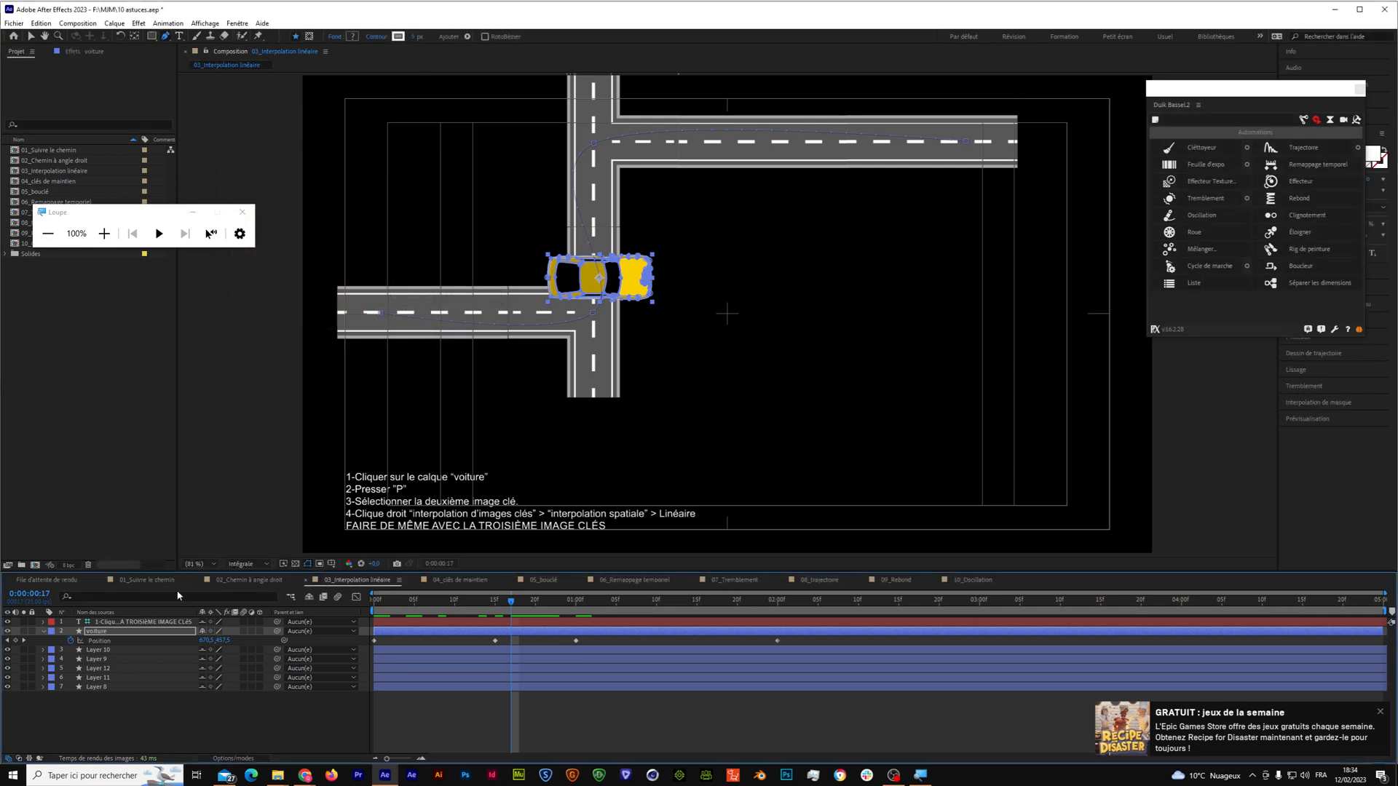
pyautogui.click(166, 632)
pyautogui.moveTo(513, 602); pyautogui.dragTo(361, 619)
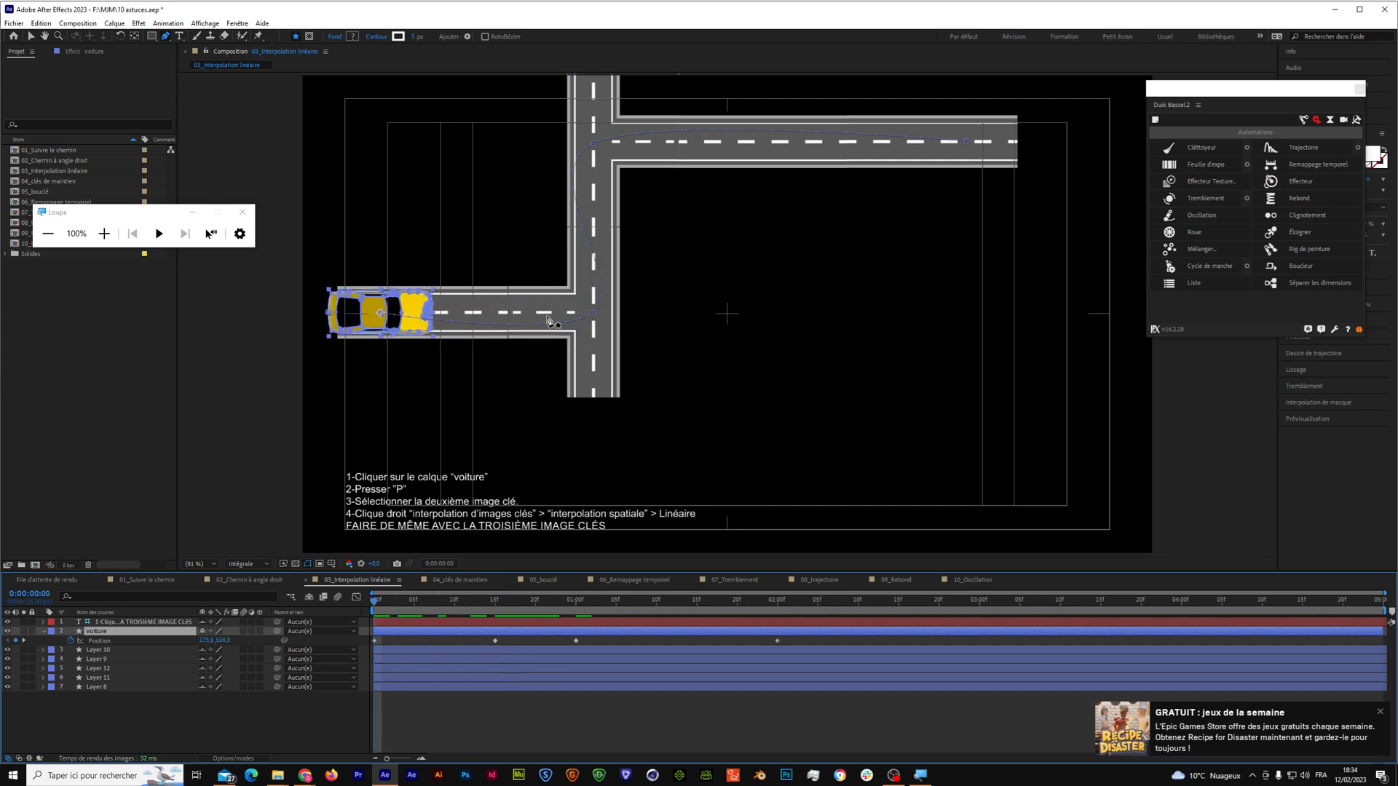
# Set the second Position keyframe's spatial and temporal interpolation to Linéaire, moving the dialog clear of the road.
pyautogui.click(496, 642)
pyautogui.rightClick(496, 641)
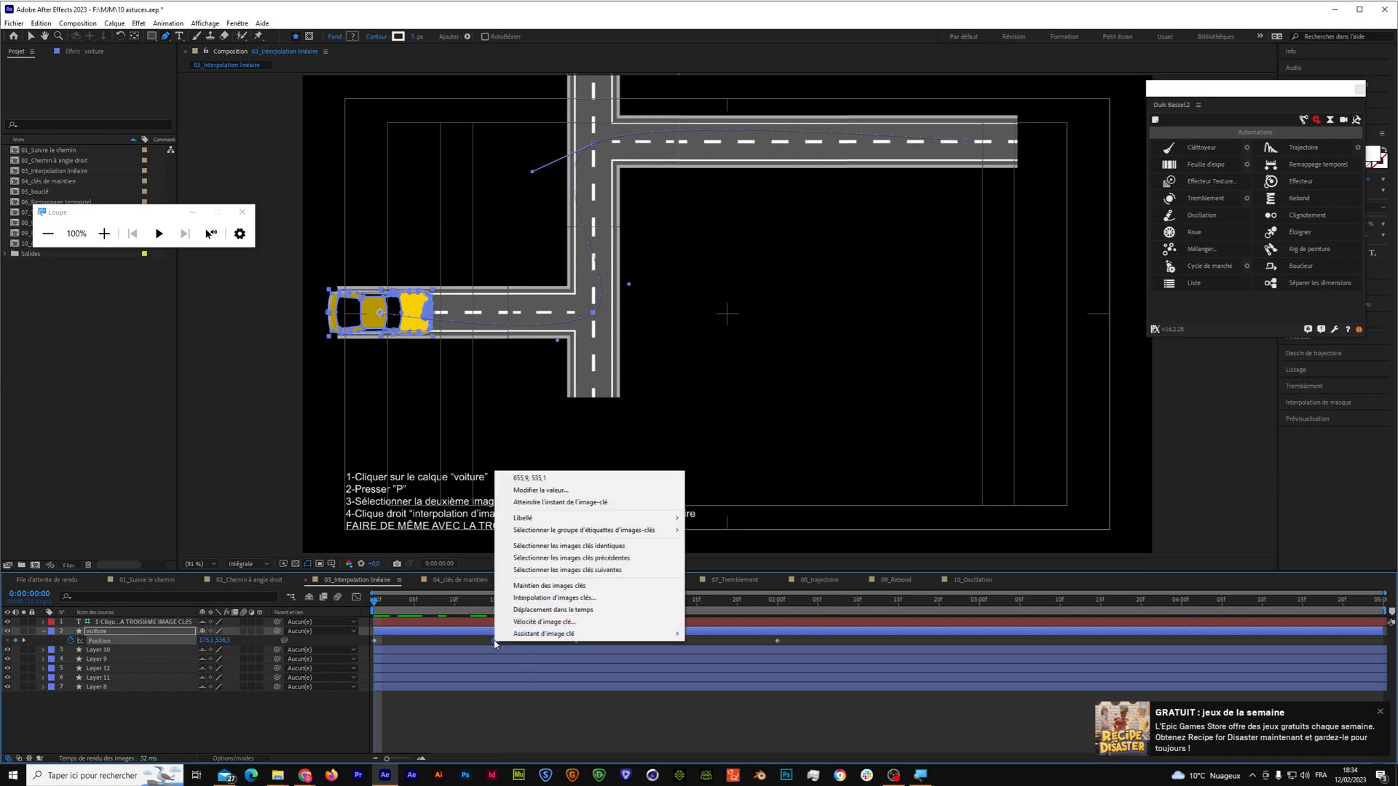
pyautogui.moveTo(509, 636)
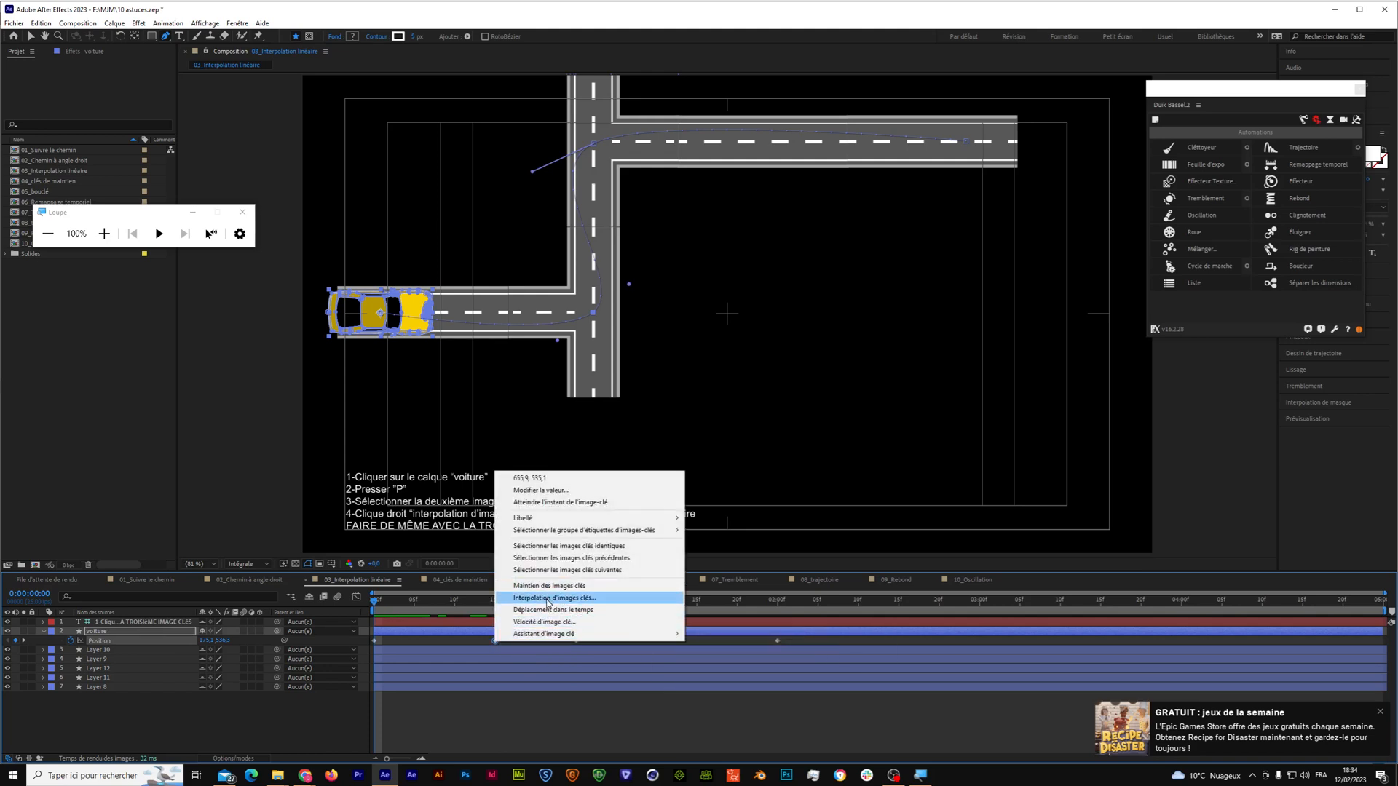
pyautogui.click(547, 599)
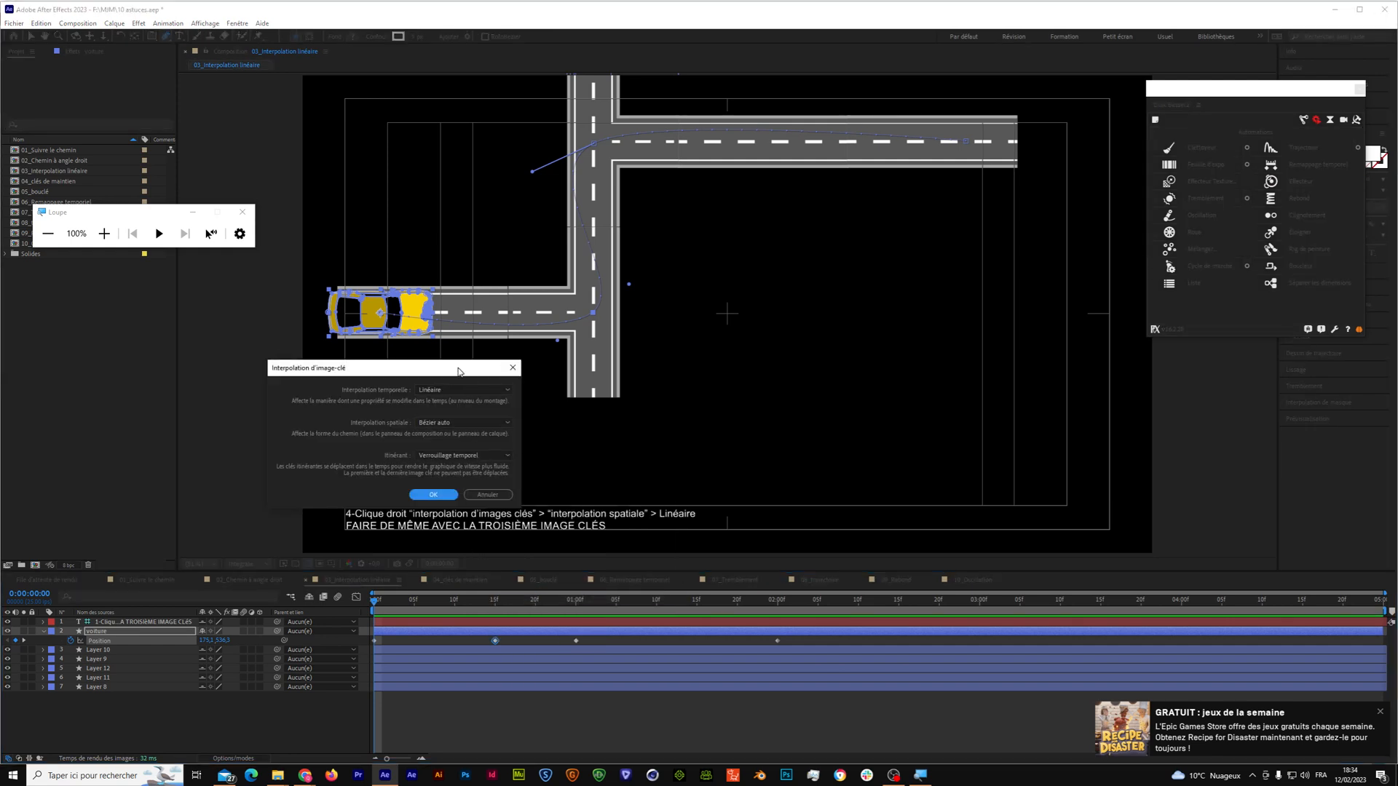
pyautogui.moveTo(461, 368); pyautogui.dragTo(933, 281)
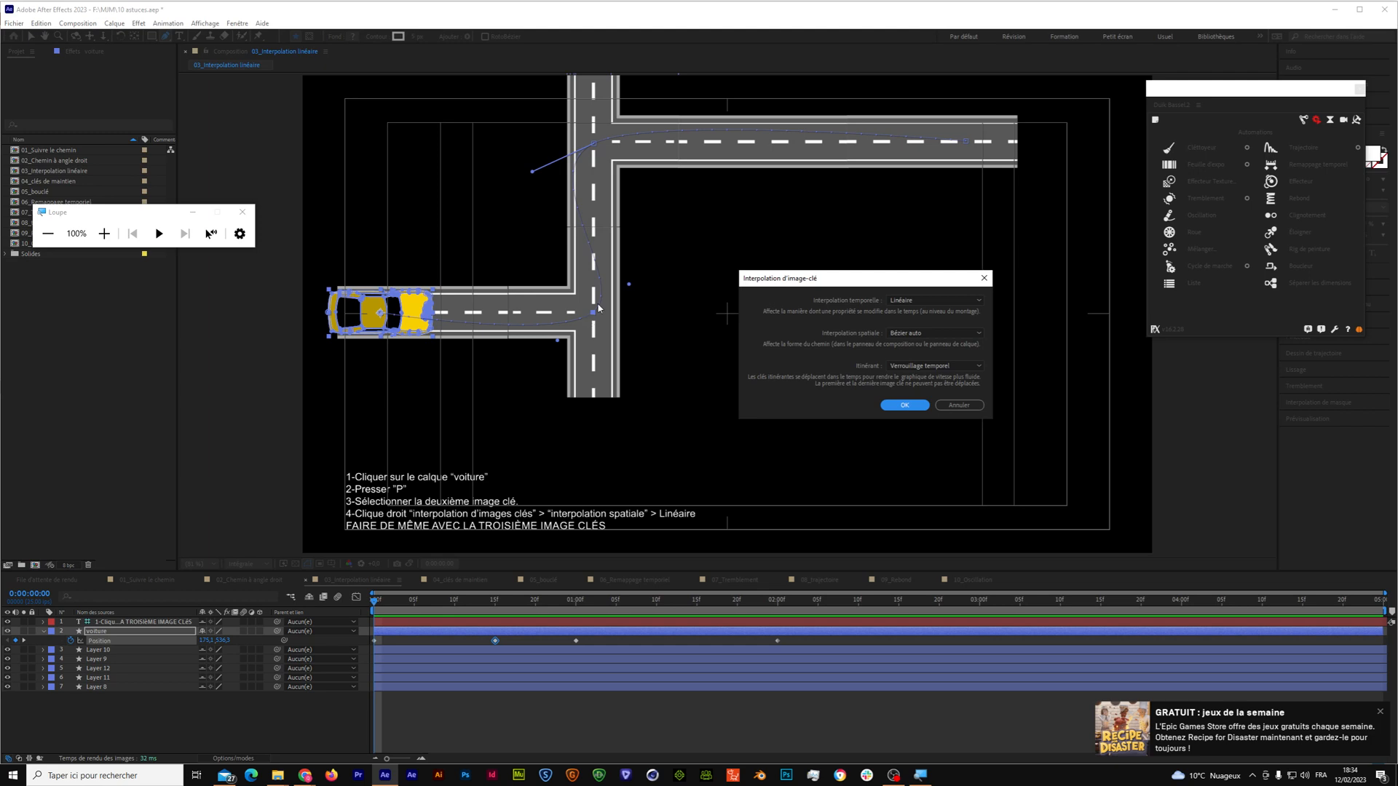
pyautogui.click(918, 332)
pyautogui.click(919, 358)
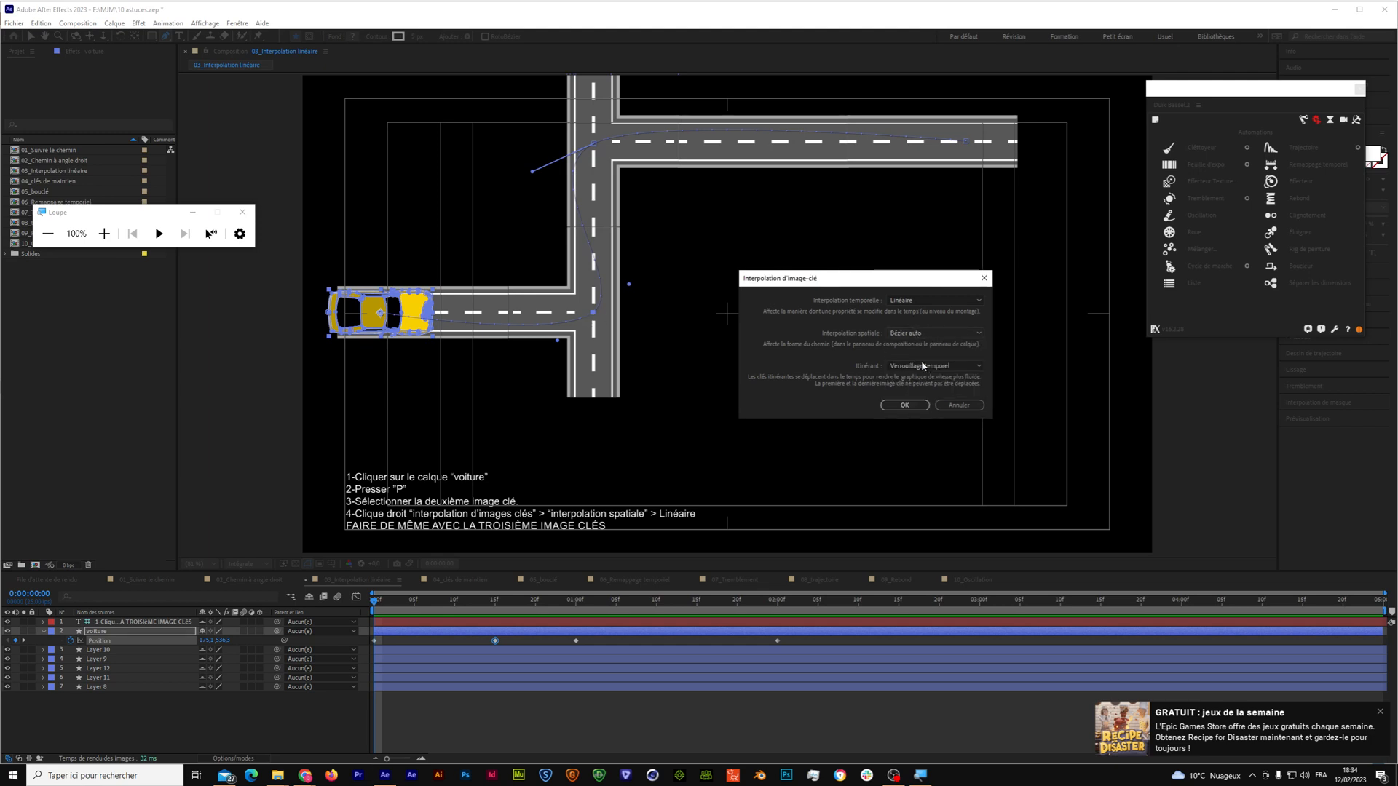
pyautogui.click(924, 301)
pyautogui.click(923, 326)
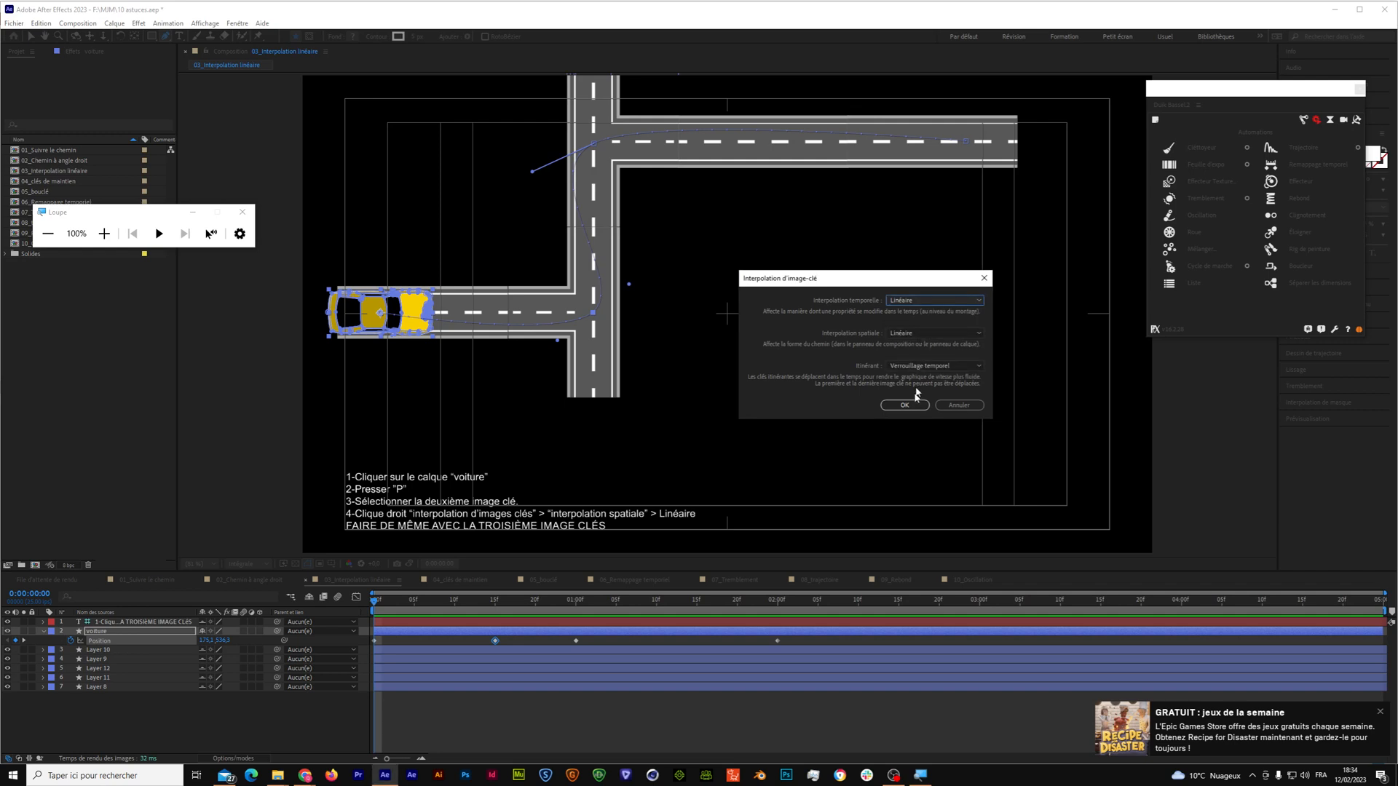
pyautogui.click(904, 404)
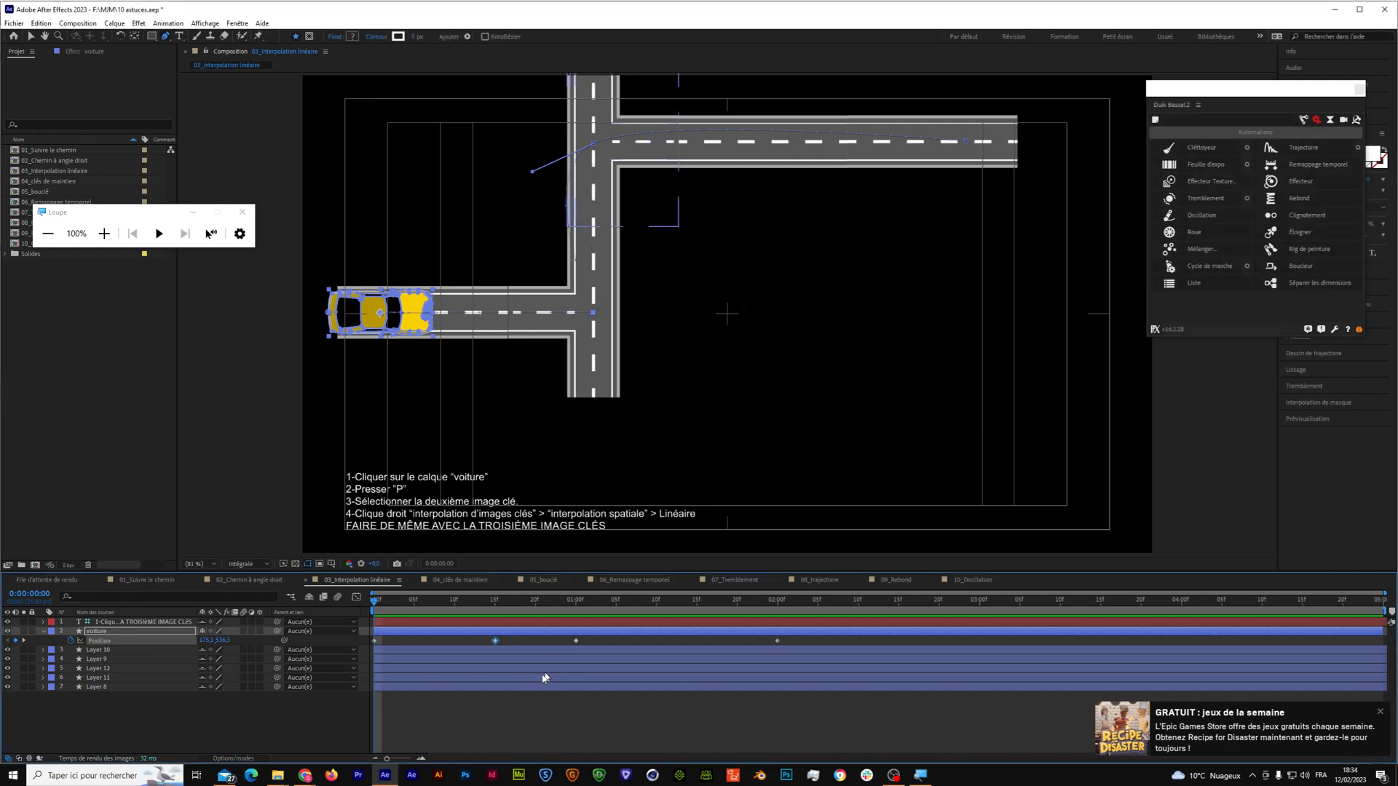
# Set the third Position keyframe's spatial interpolation to Linéaire and preview the car's motion along the road.
pyautogui.rightClick(575, 642)
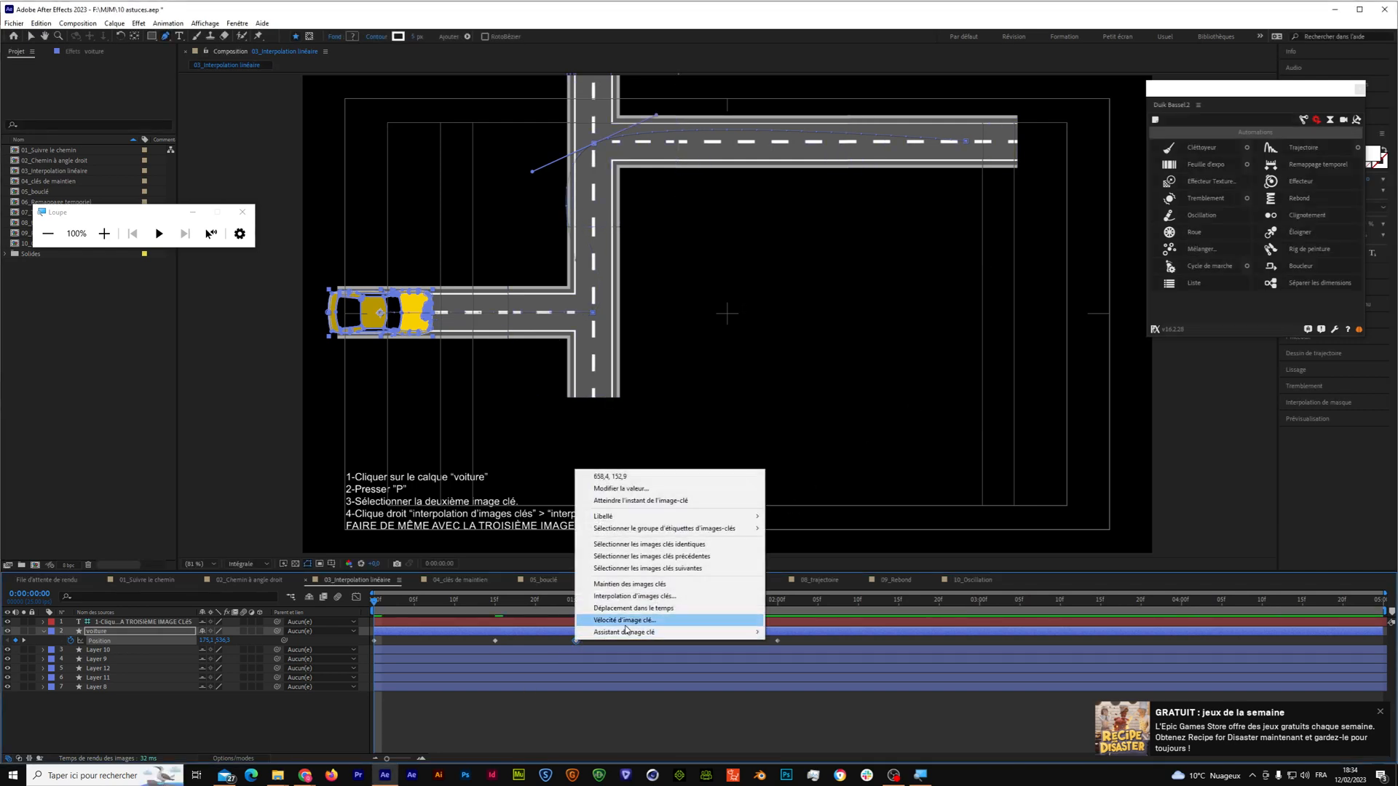
pyautogui.click(634, 595)
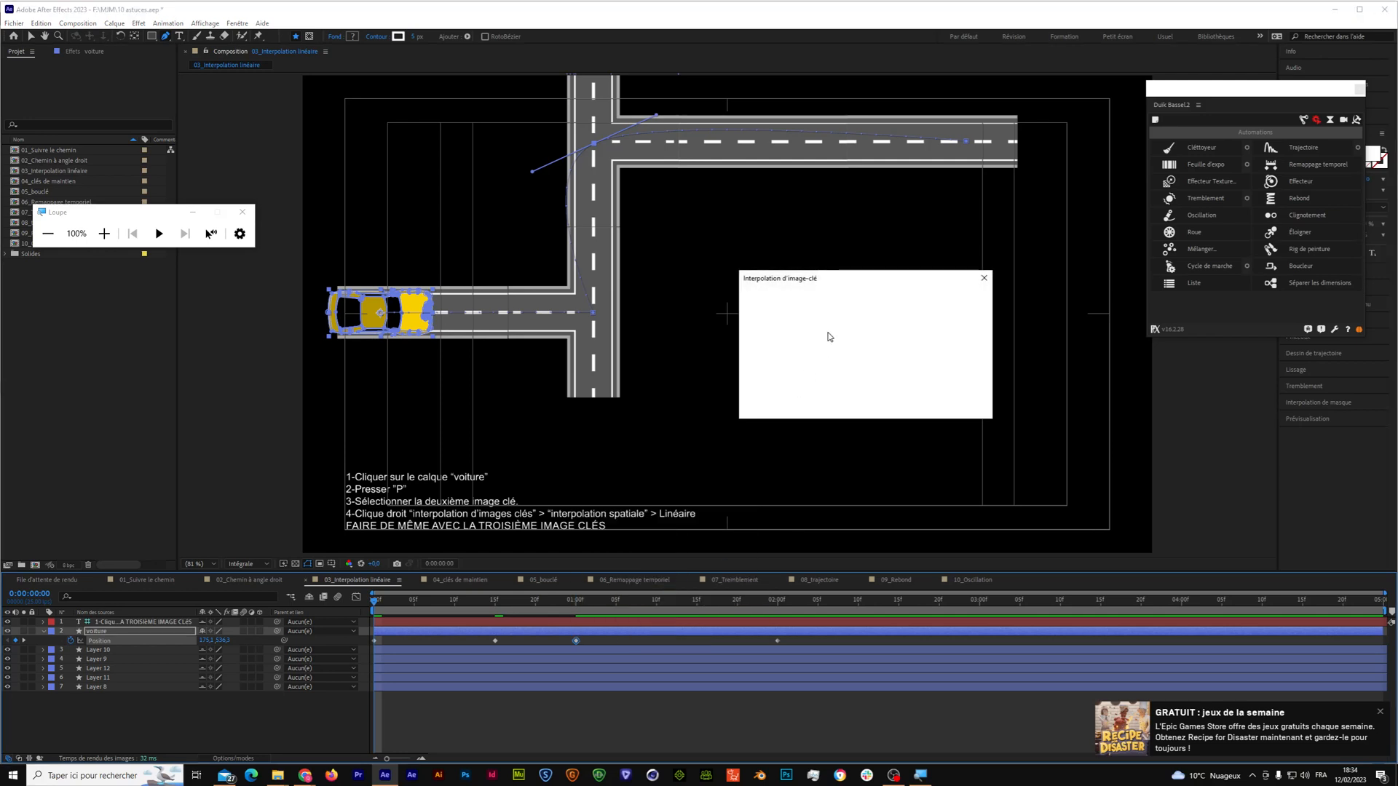
pyautogui.click(917, 334)
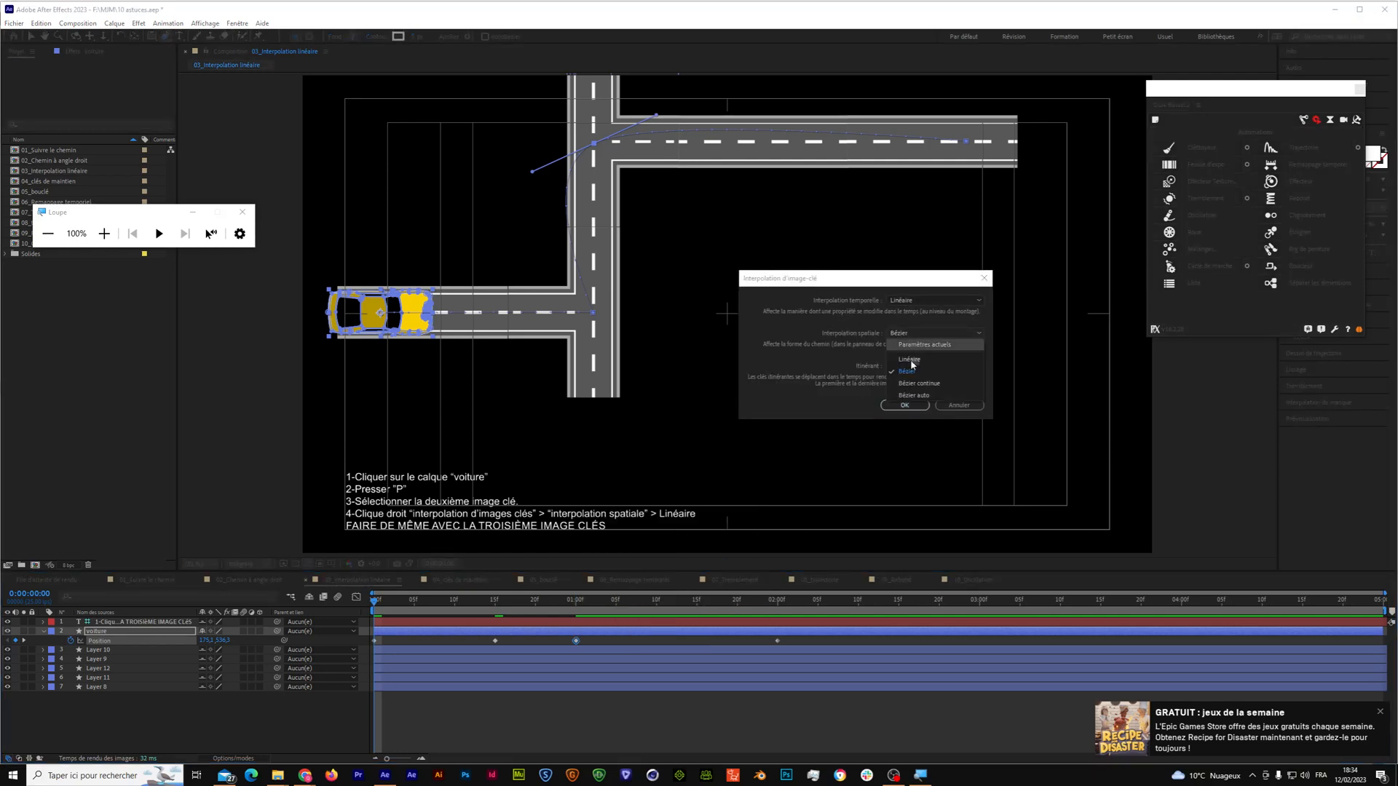
pyautogui.click(910, 370)
pyautogui.click(904, 405)
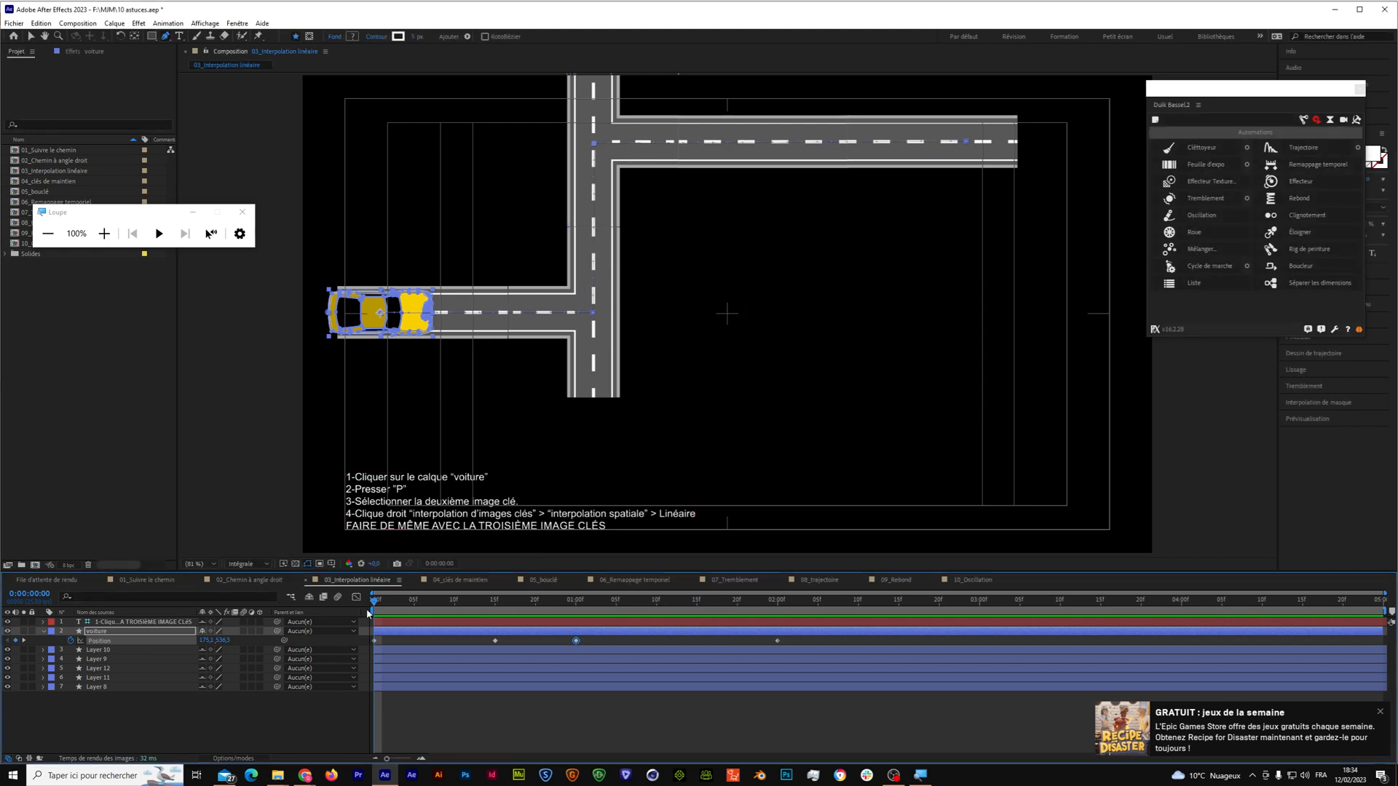
pyautogui.moveTo(376, 606); pyautogui.dragTo(697, 599)
pyautogui.moveTo(610, 589); pyautogui.dragTo(364, 619)
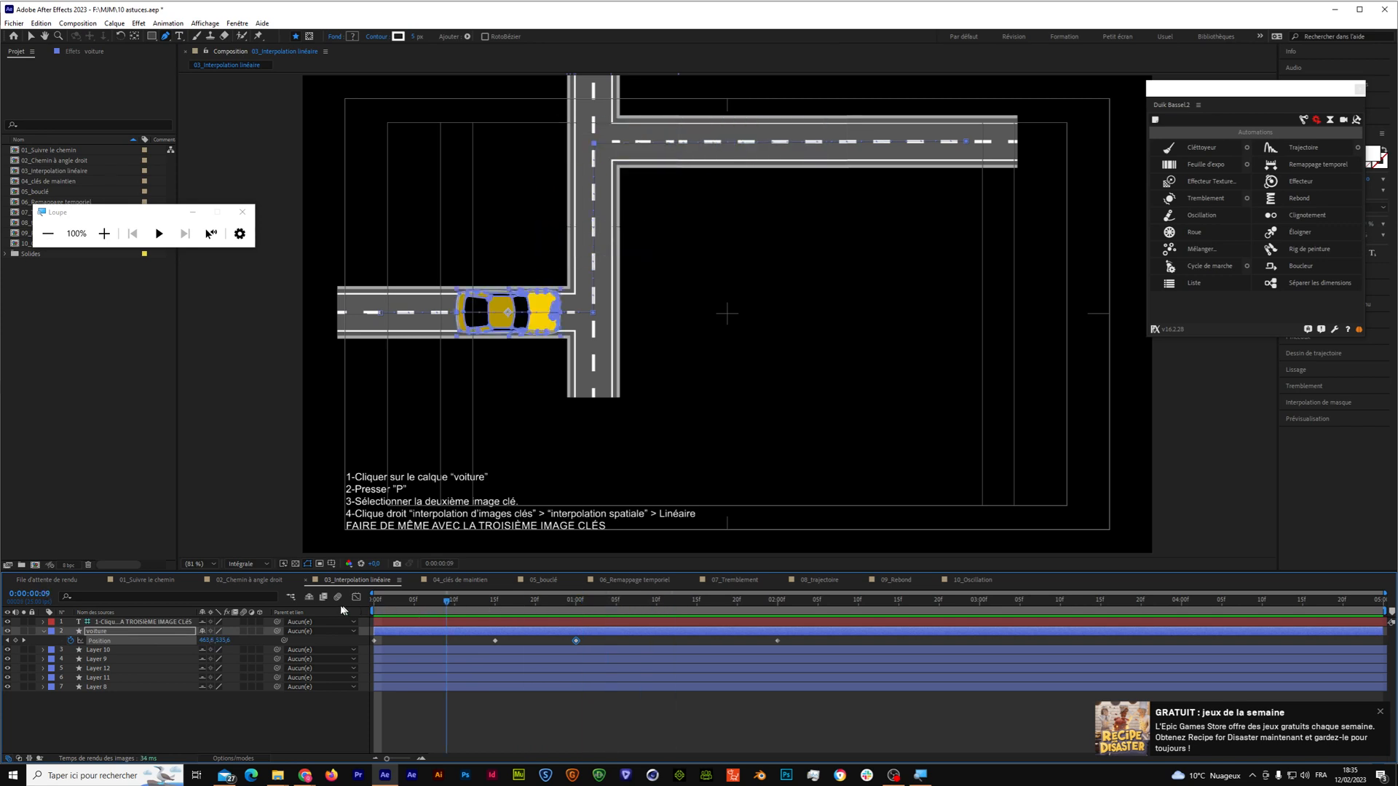
# Collapse the voiture layer and open the 04_clés de maintien composition.
pyautogui.click(43, 632)
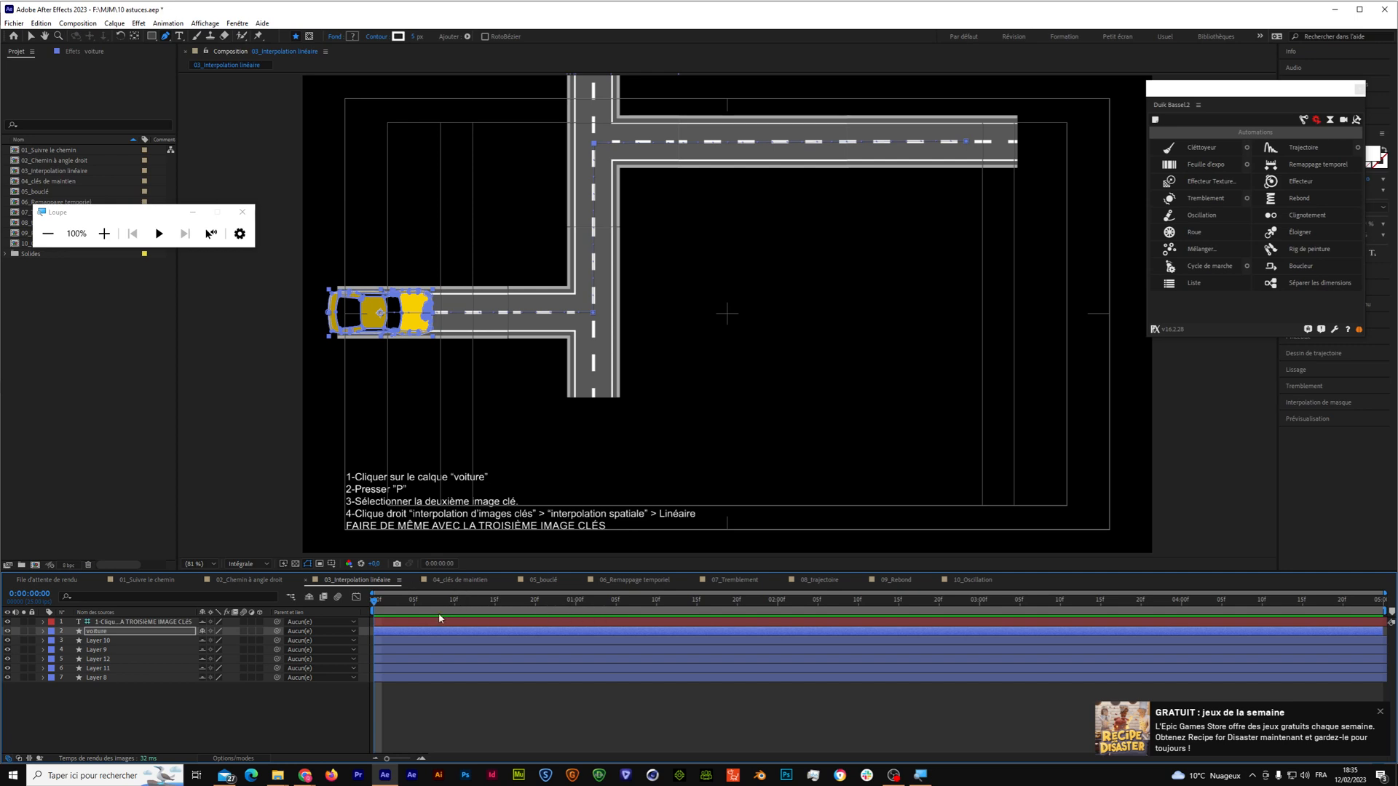
pyautogui.click(446, 580)
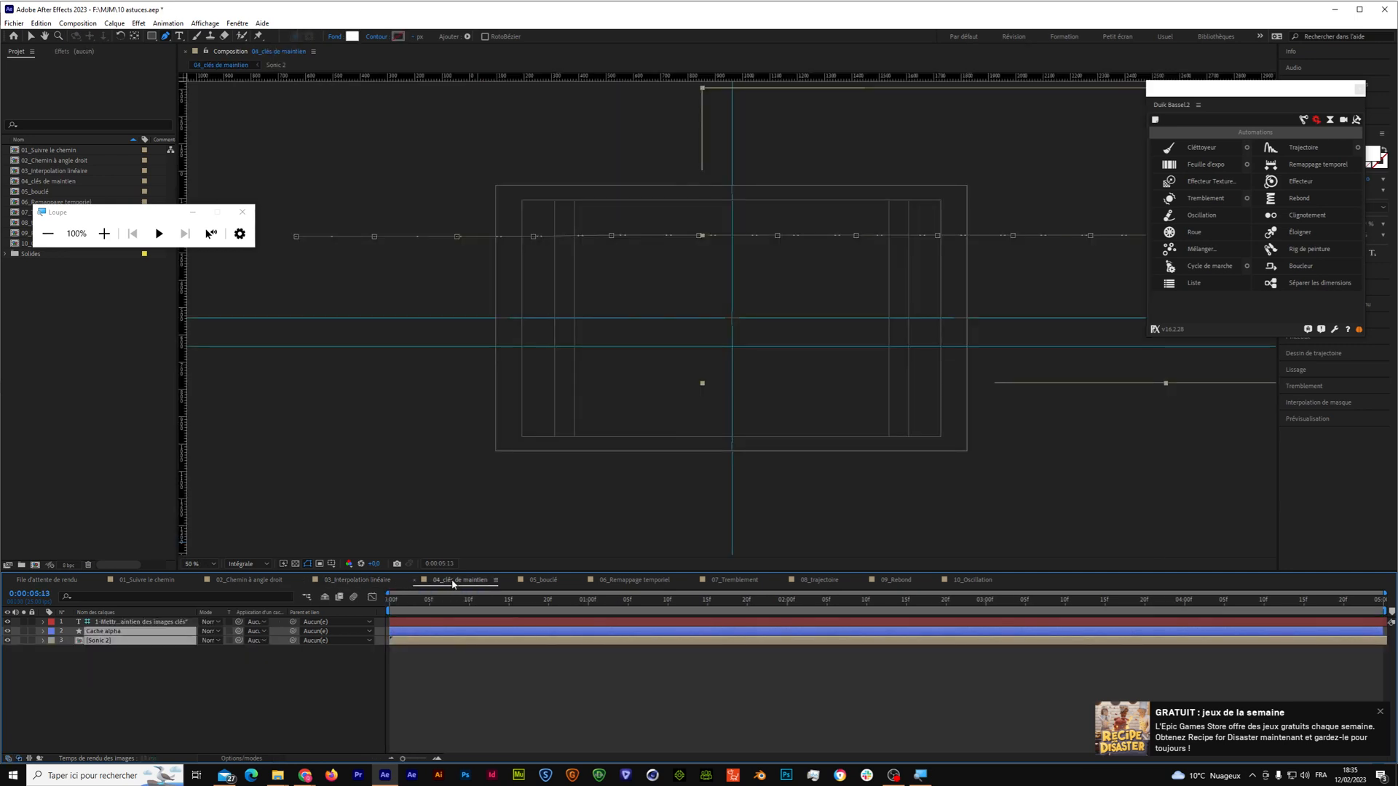
# Examine how the Sonic sprite sheet moves behind the white square over the composition's first frames.
pyautogui.moveTo(397, 603); pyautogui.dragTo(453, 604)
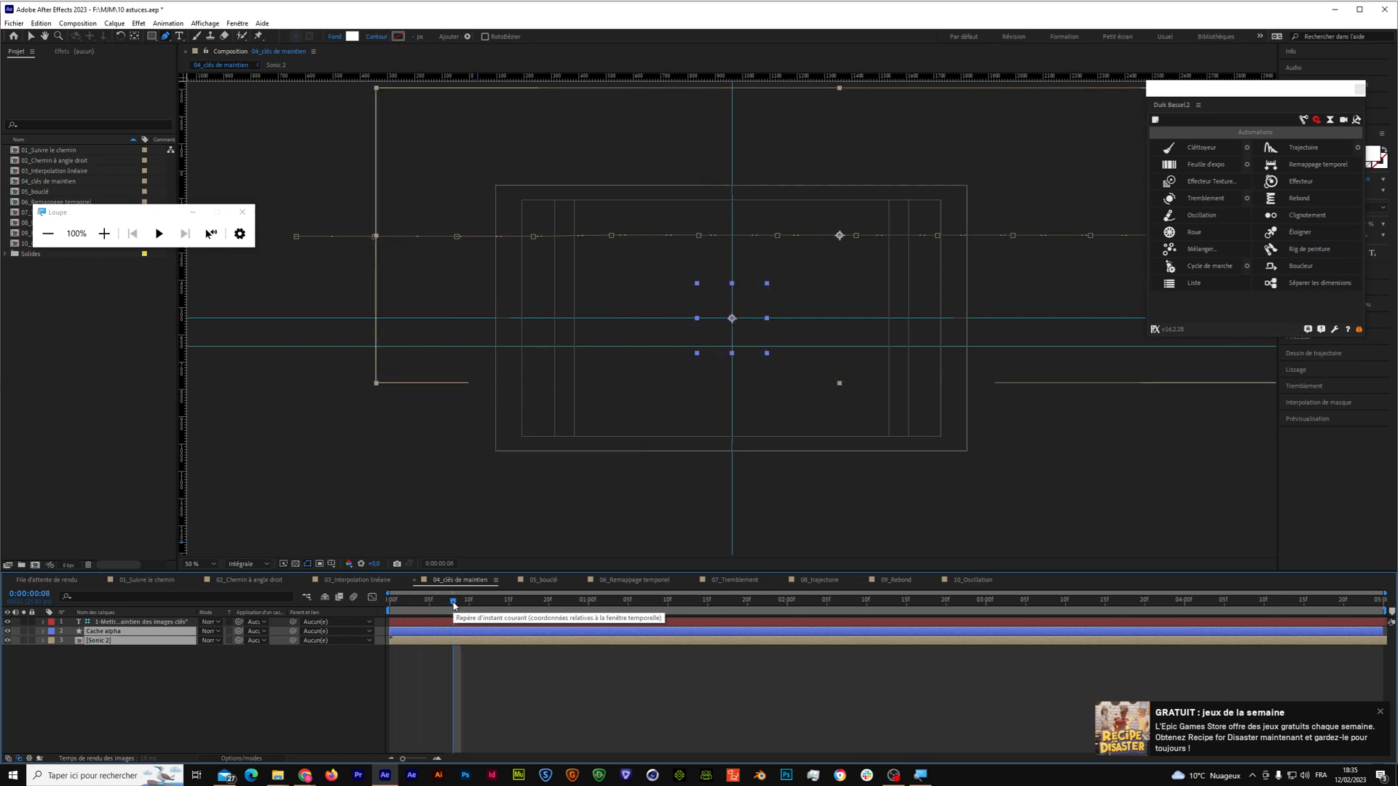
pyautogui.click(213, 565)
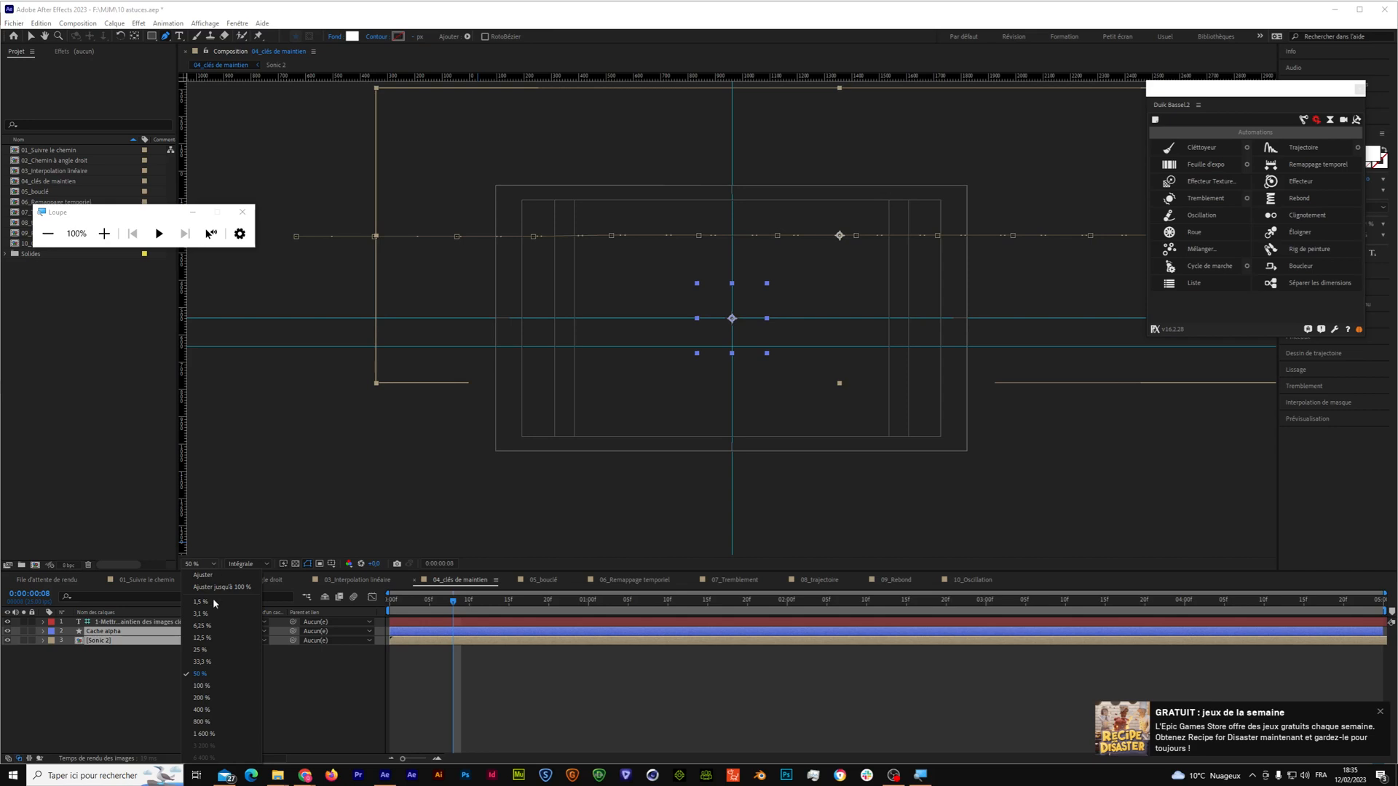
pyautogui.click(207, 575)
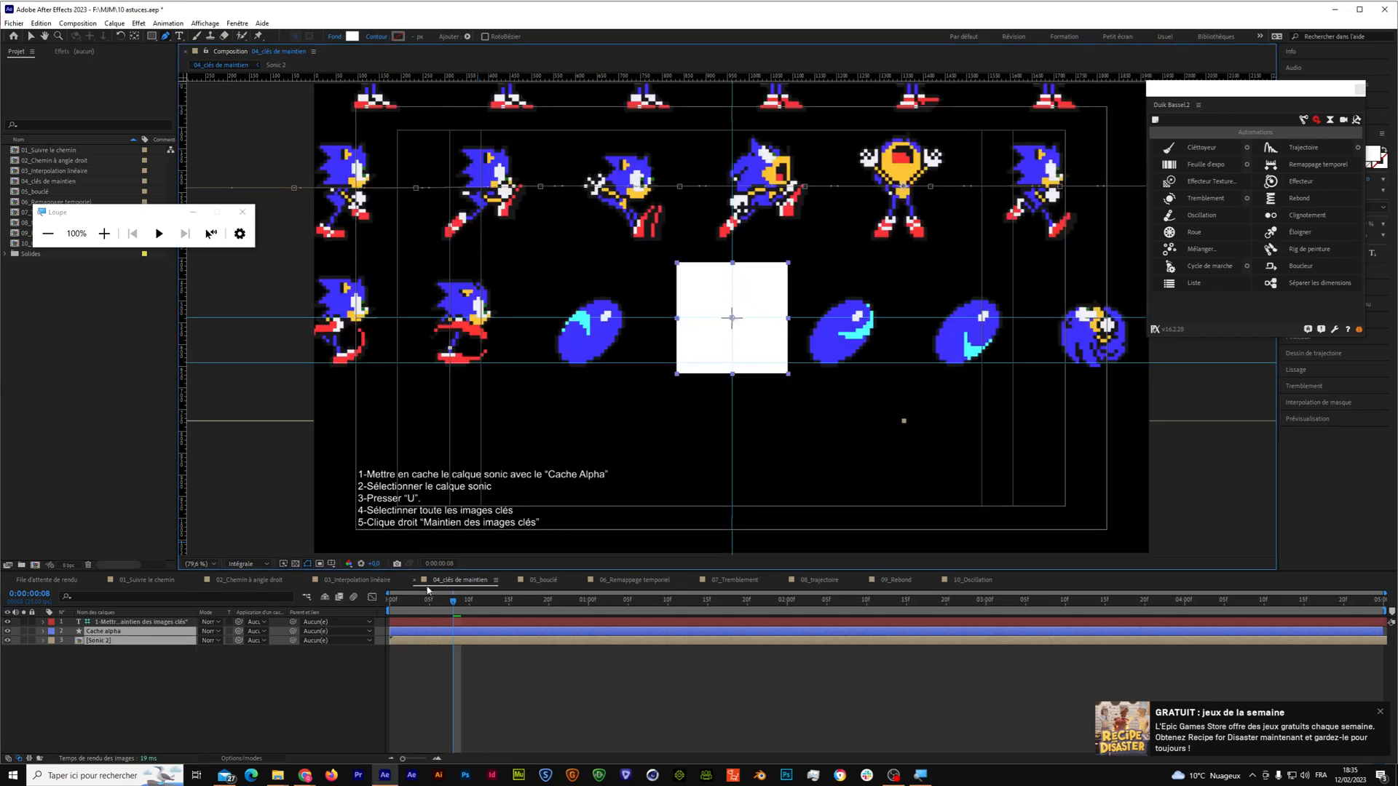
pyautogui.moveTo(454, 603); pyautogui.dragTo(355, 596)
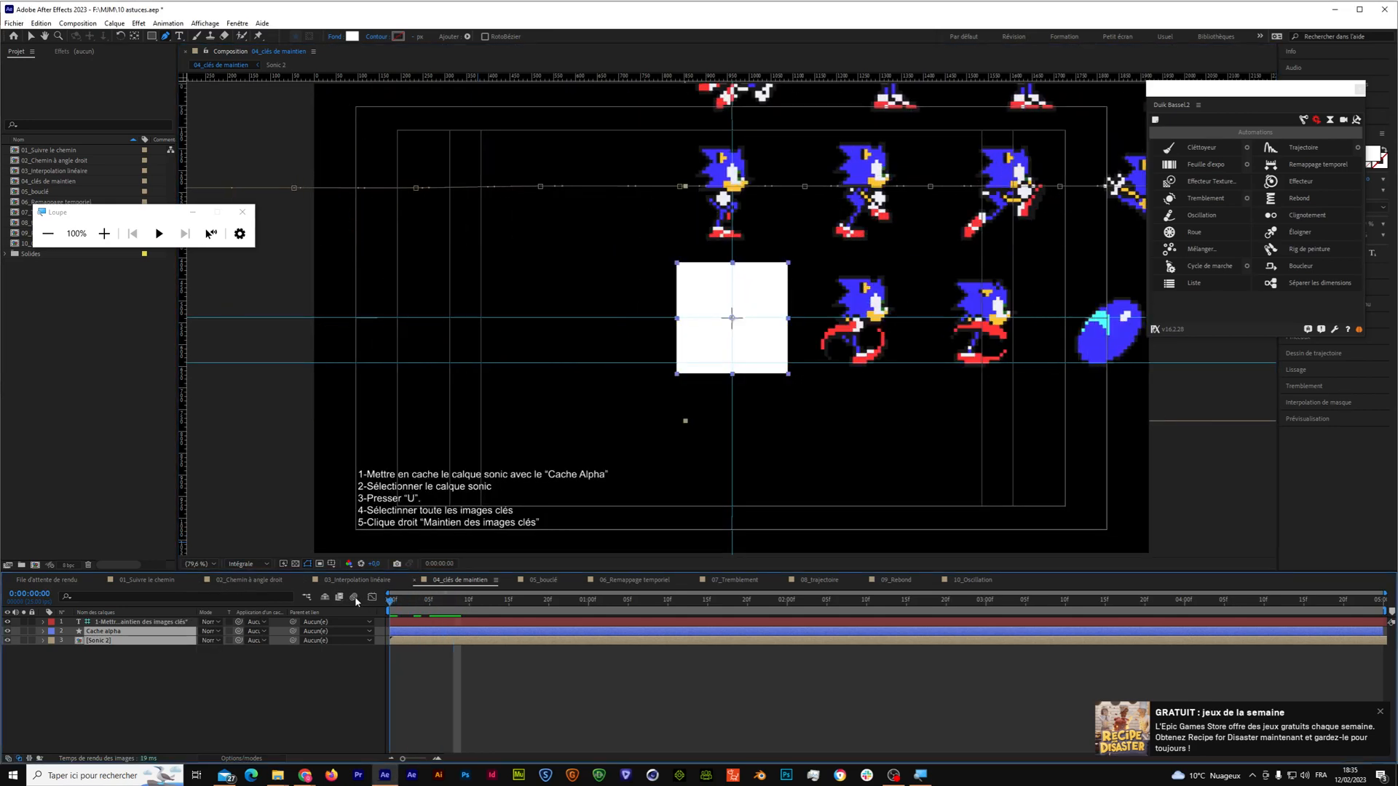
pyautogui.press(',')
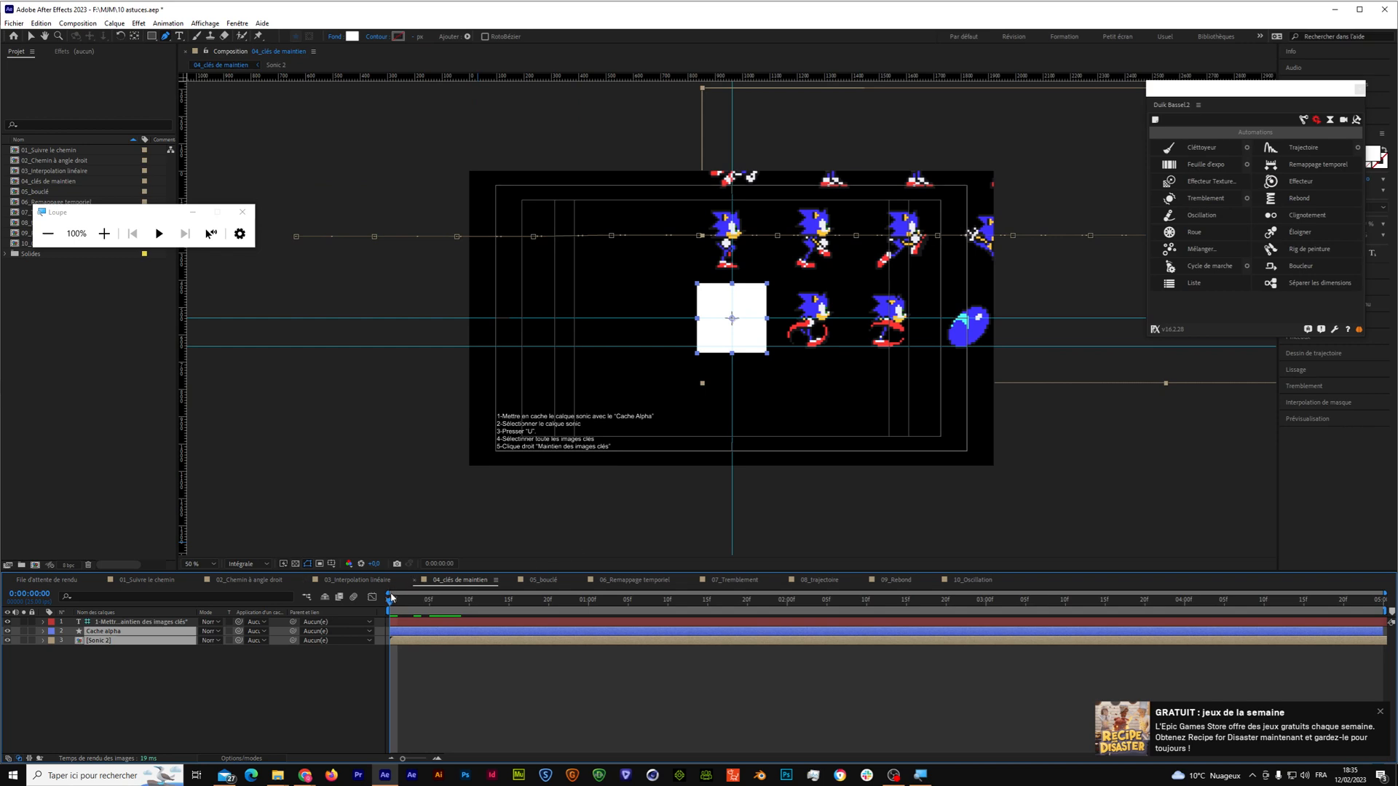
pyautogui.moveTo(391, 603); pyautogui.dragTo(414, 602)
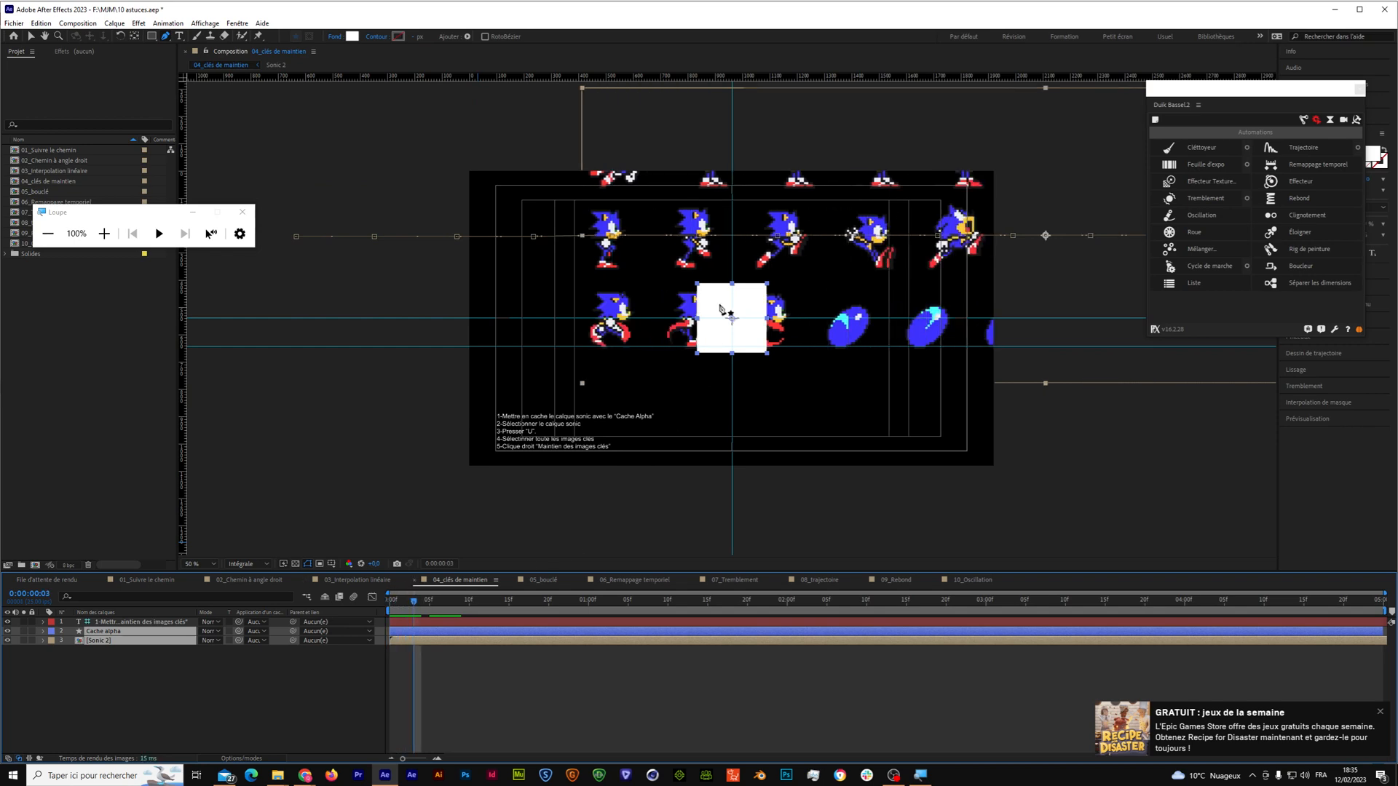
pyautogui.moveTo(405, 607); pyautogui.dragTo(380, 609)
pyautogui.click(225, 690)
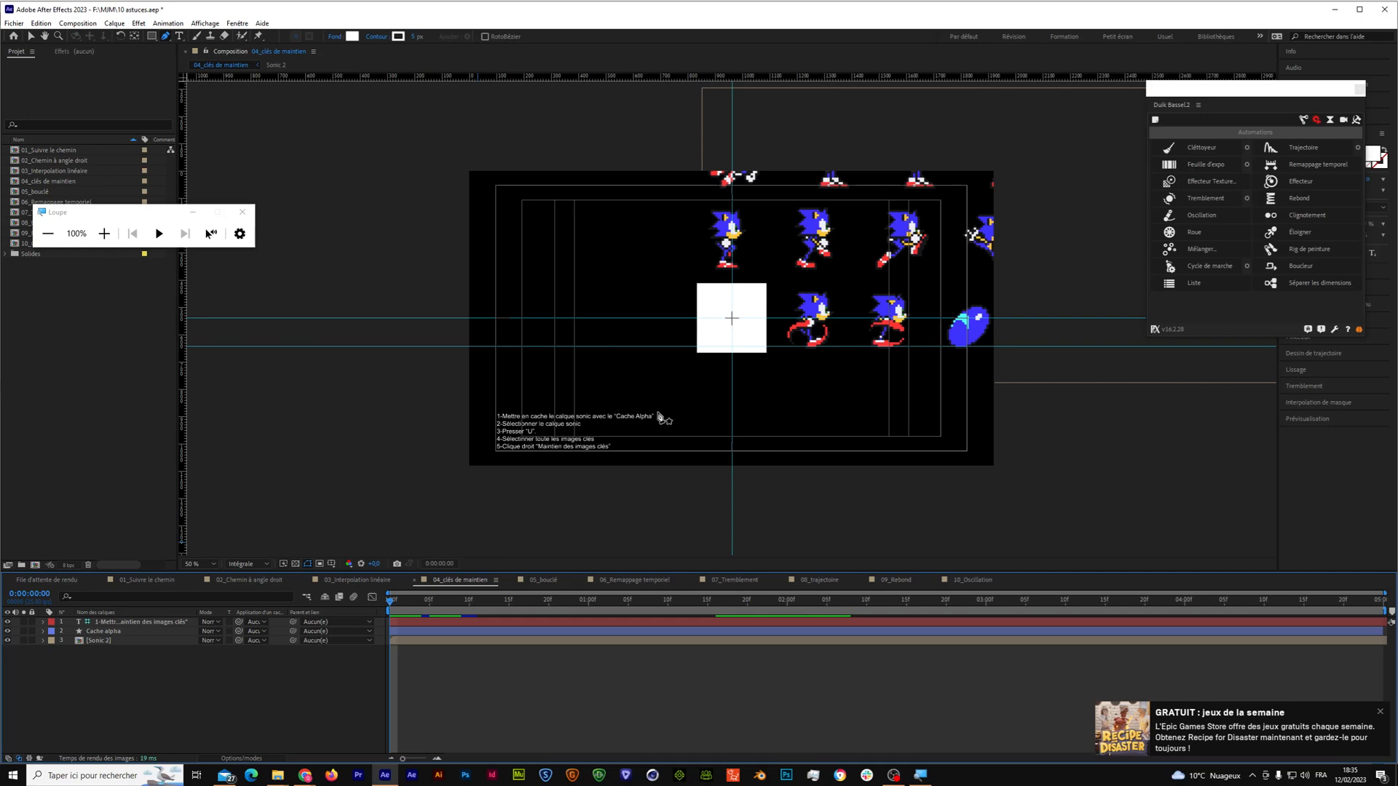
# Assign the Cache alpha layer as the Sonic 2 layer's track matte and preview the masked sprite animation from the start.
pyautogui.moveTo(239, 639); pyautogui.dragTo(91, 632)
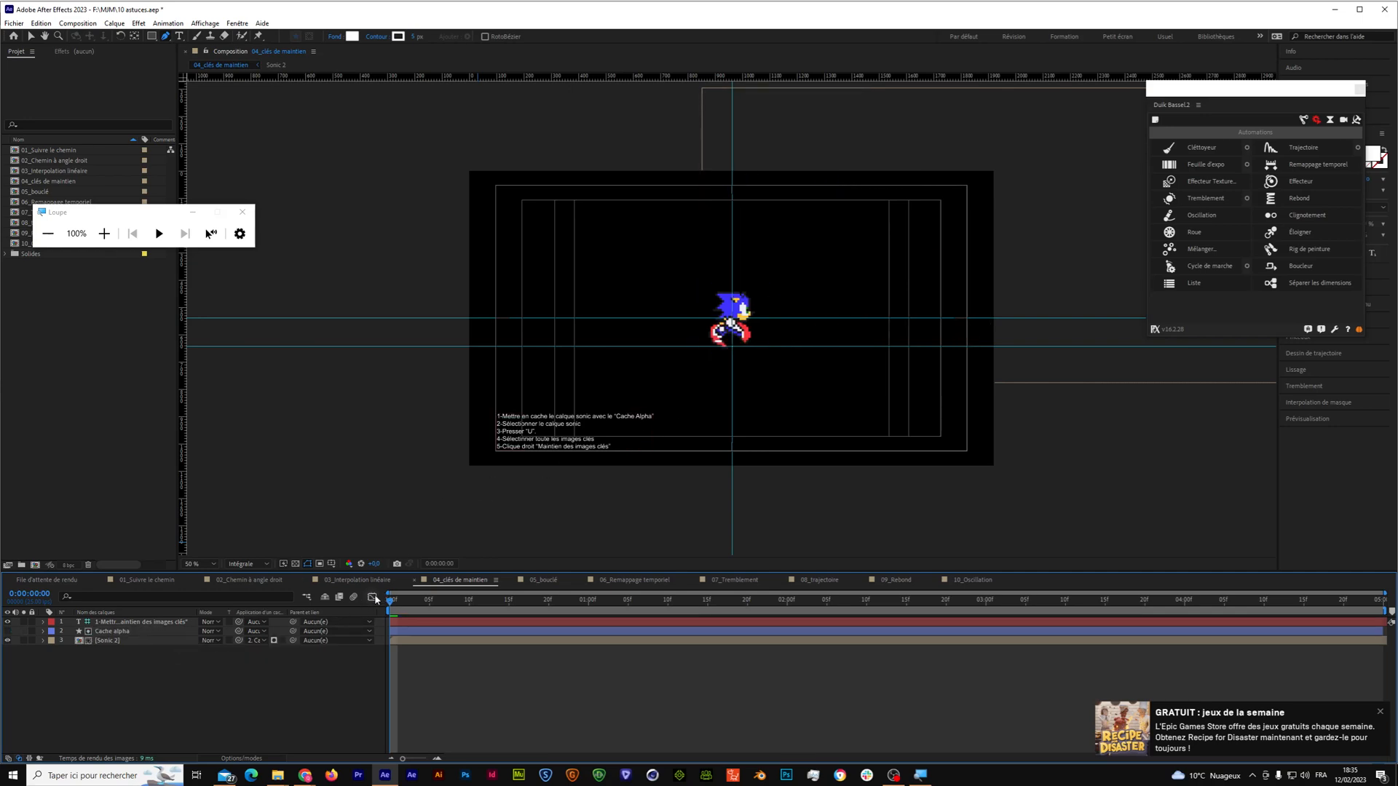
pyautogui.moveTo(389, 605); pyautogui.dragTo(267, 634)
pyautogui.click(273, 640)
pyautogui.press('space')
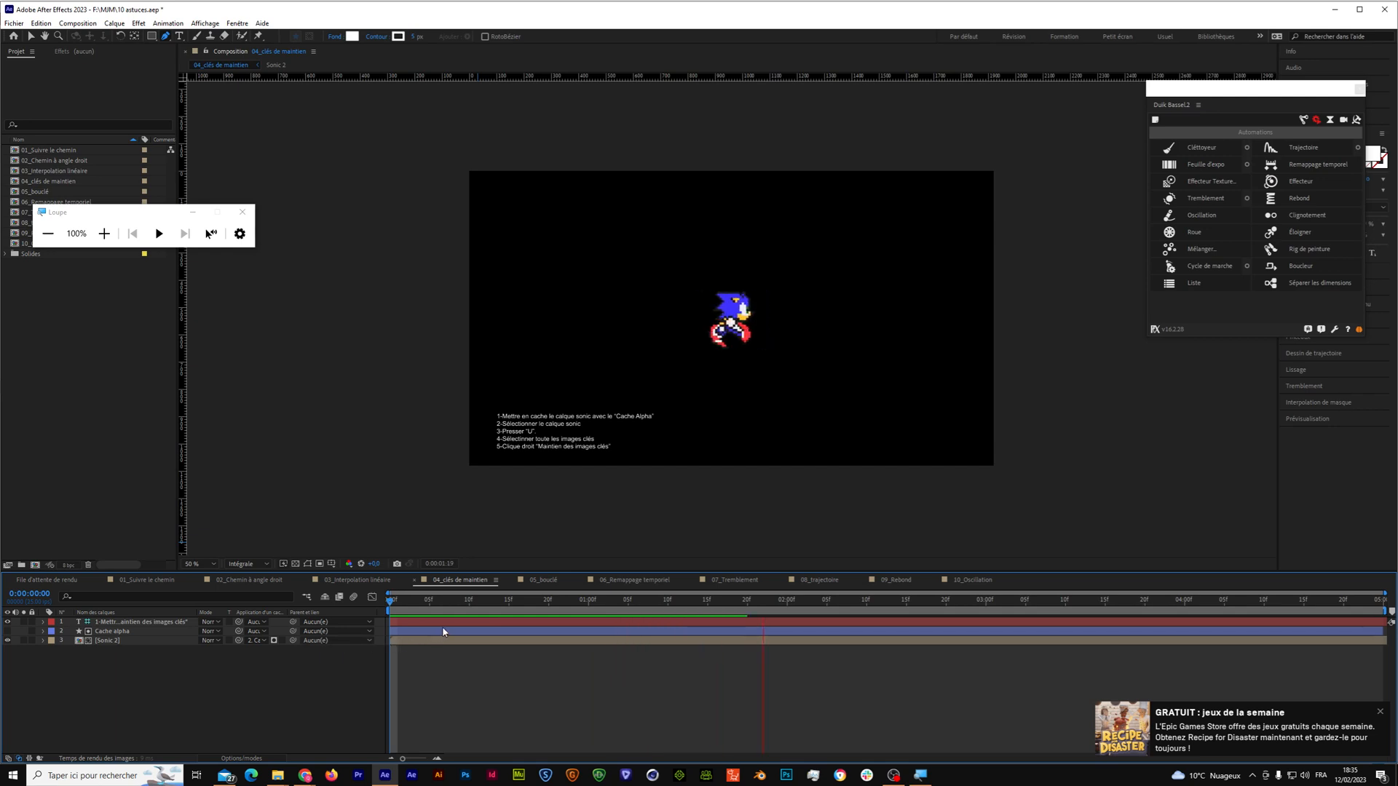
# Scrub back through the opening frames to examine how the masked sprite slides between poses, ending at the first frame.
pyautogui.moveTo(568, 612); pyautogui.dragTo(514, 617)
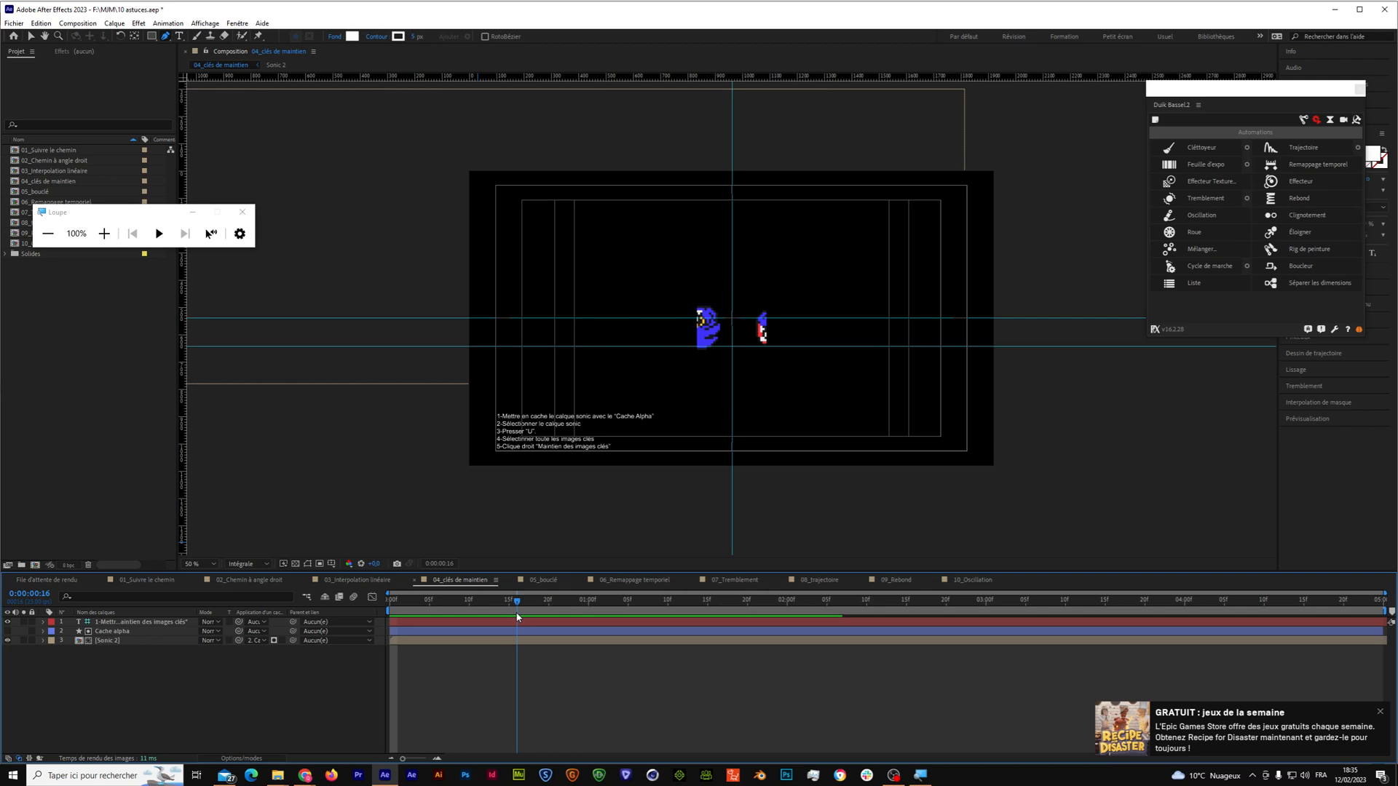
pyautogui.moveTo(514, 618); pyautogui.dragTo(510, 615)
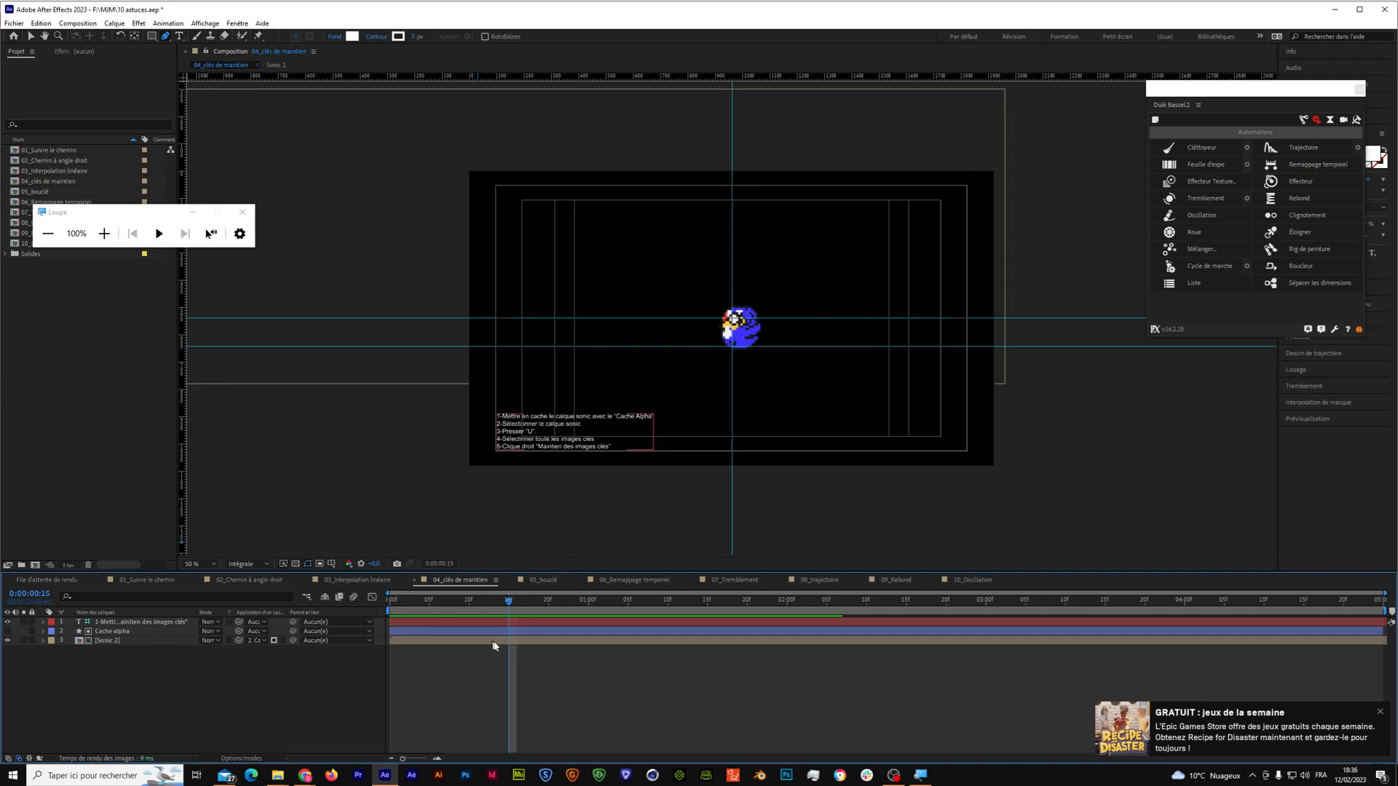
pyautogui.moveTo(503, 603); pyautogui.dragTo(405, 619)
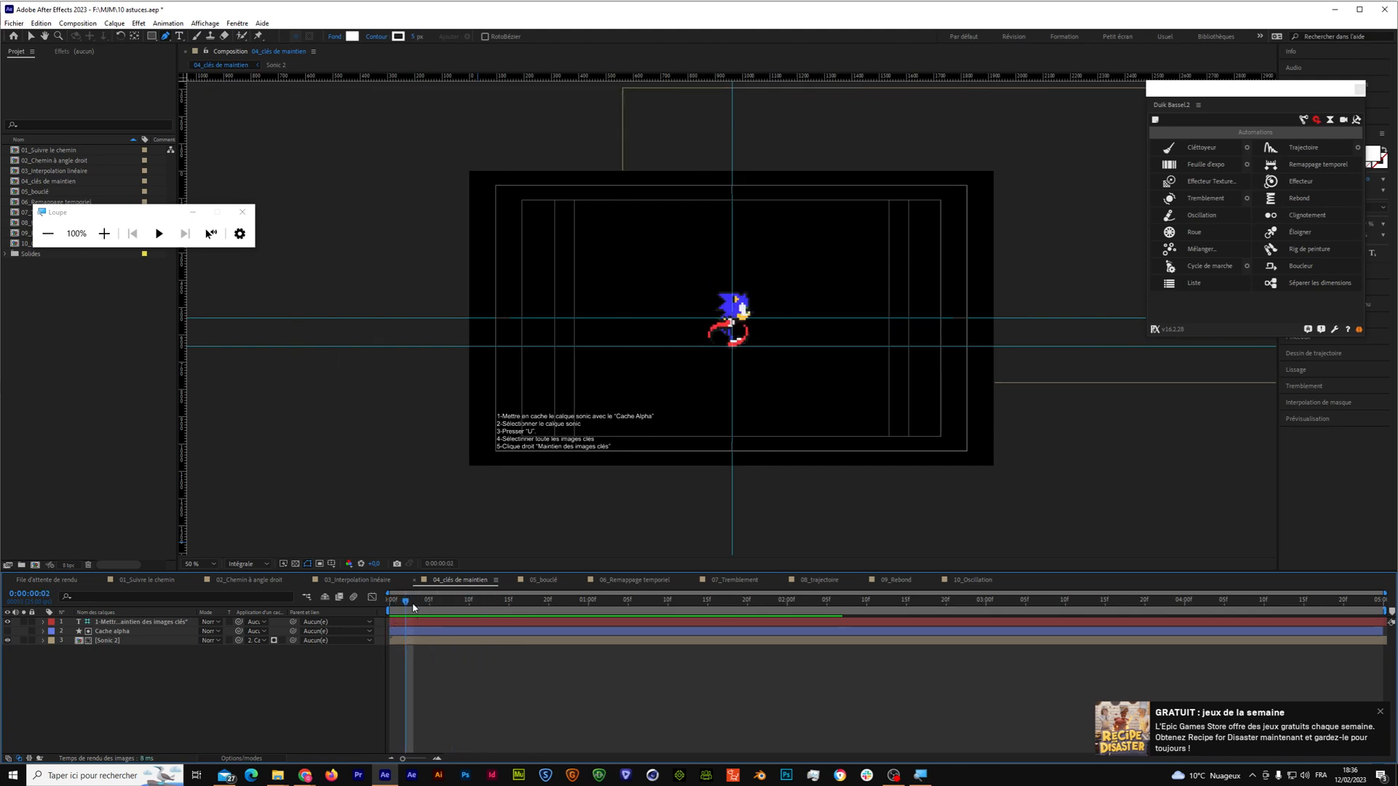
pyautogui.moveTo(406, 603); pyautogui.dragTo(389, 603)
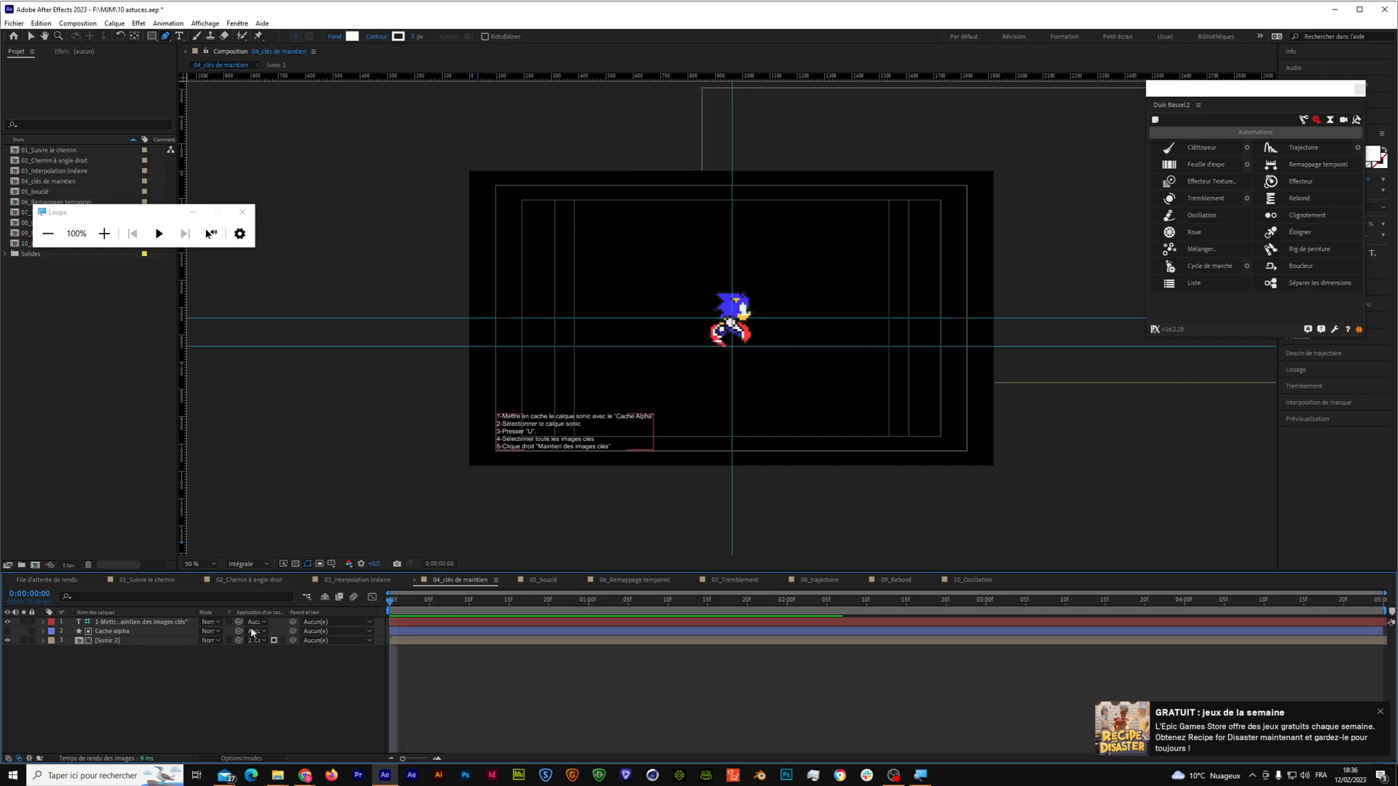
# Set the Sonic 2 layer's track matte to Aucun(e) and return to the first frame.
pyautogui.click(8, 639)
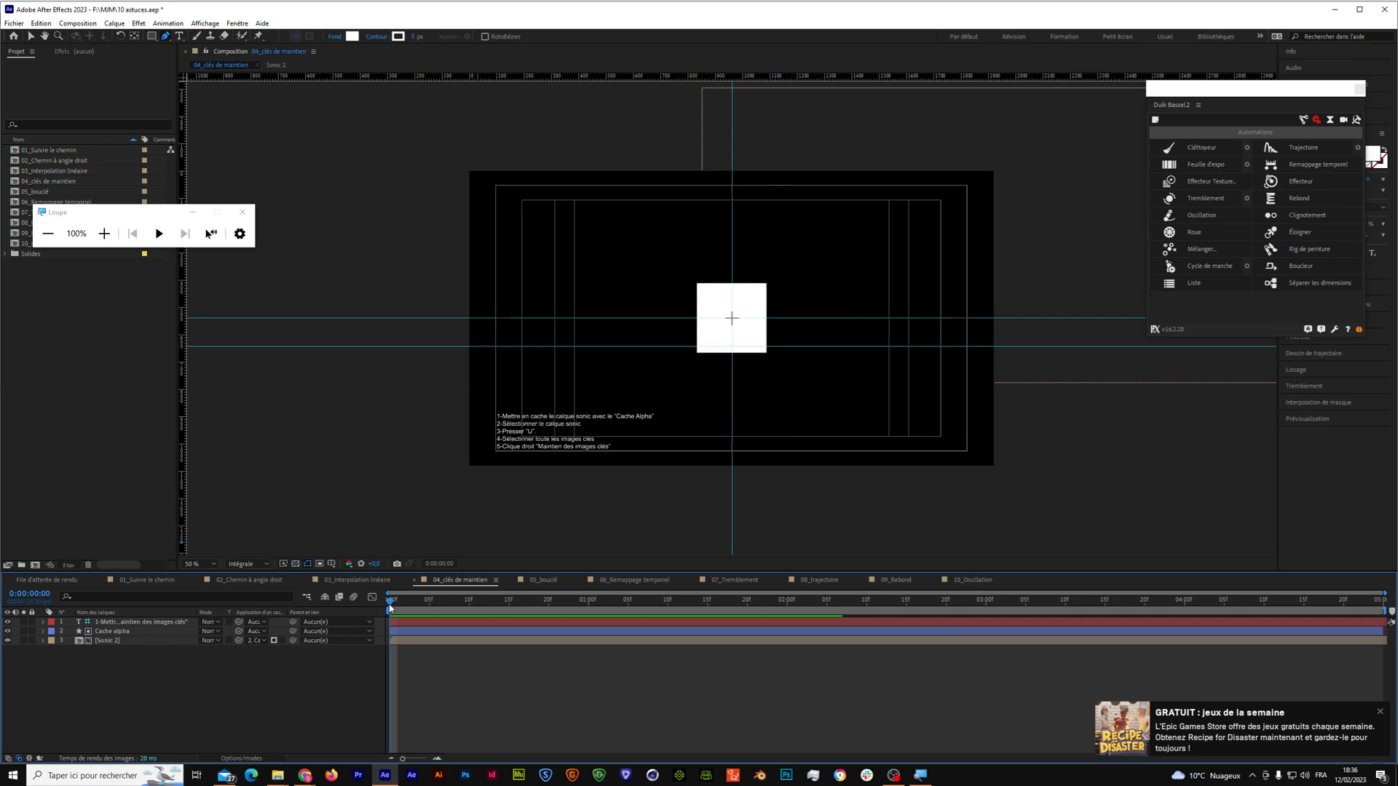
pyautogui.click(265, 639)
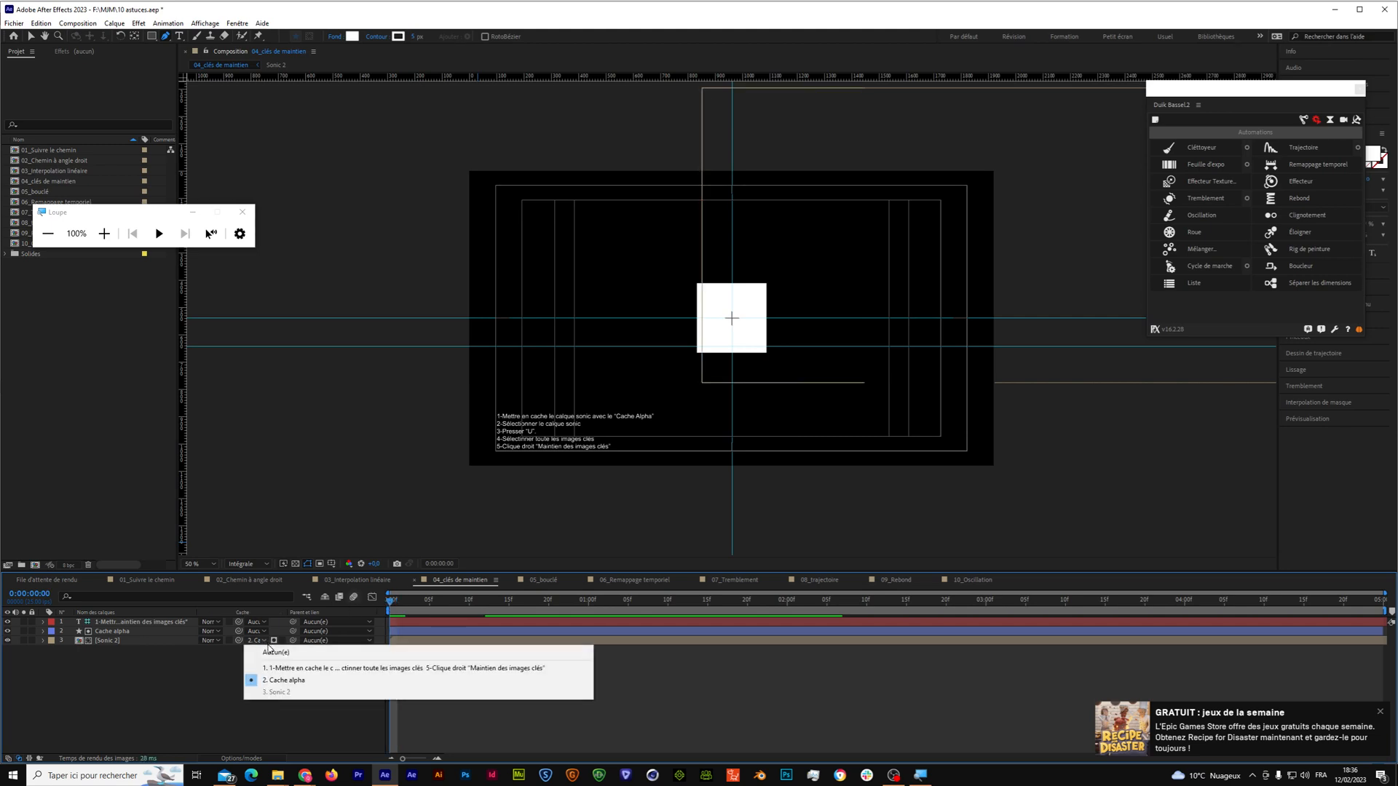
pyautogui.click(269, 651)
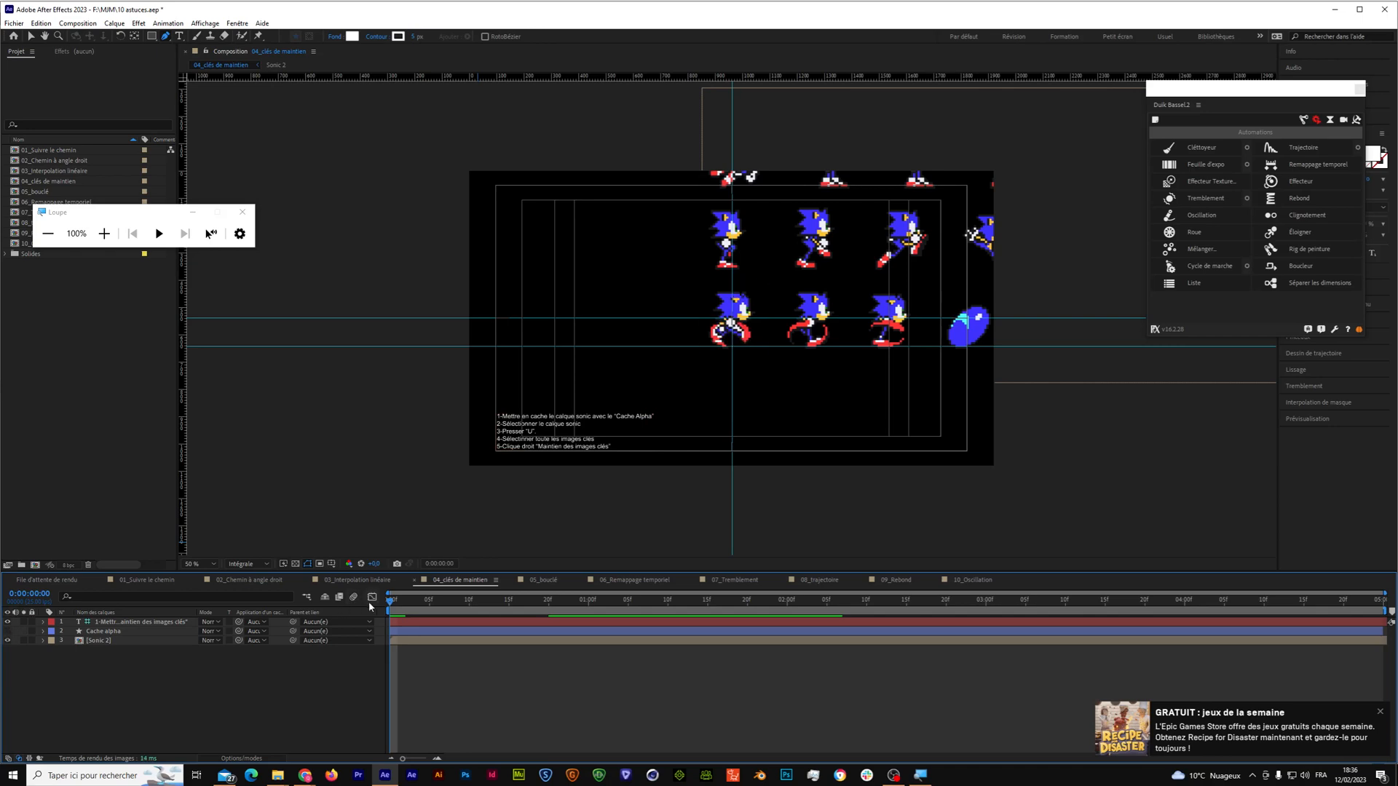
pyautogui.moveTo(391, 604)
pyautogui.mouseDown()
pyautogui.moveTo(482, 603)
pyautogui.moveTo(364, 607)
pyautogui.mouseUp()
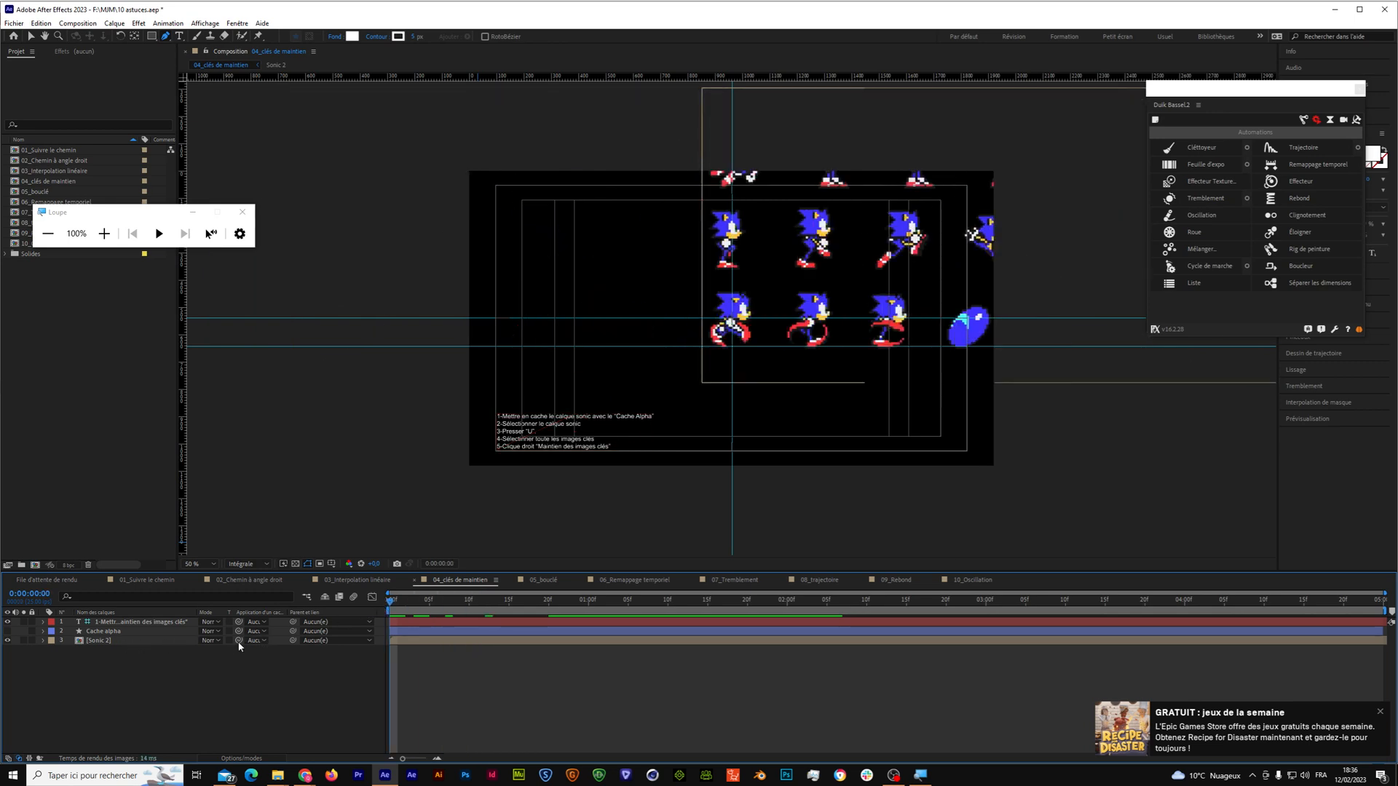
# Assign Cache alpha as the Sonic 2 layer's track matte and reveal that layer's Position keyframes.
pyautogui.moveTo(182, 644); pyautogui.dragTo(102, 631)
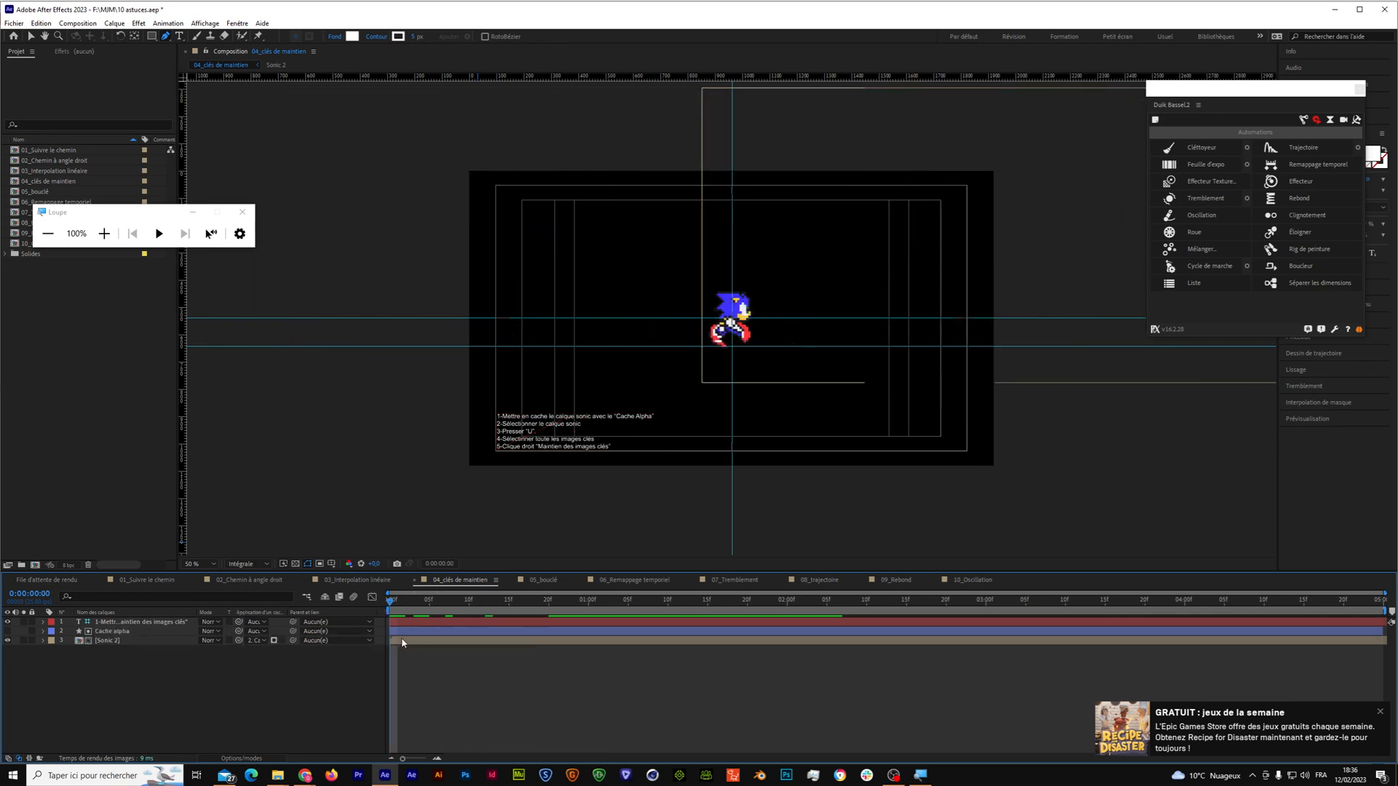
pyautogui.click(450, 645)
pyautogui.press('u')
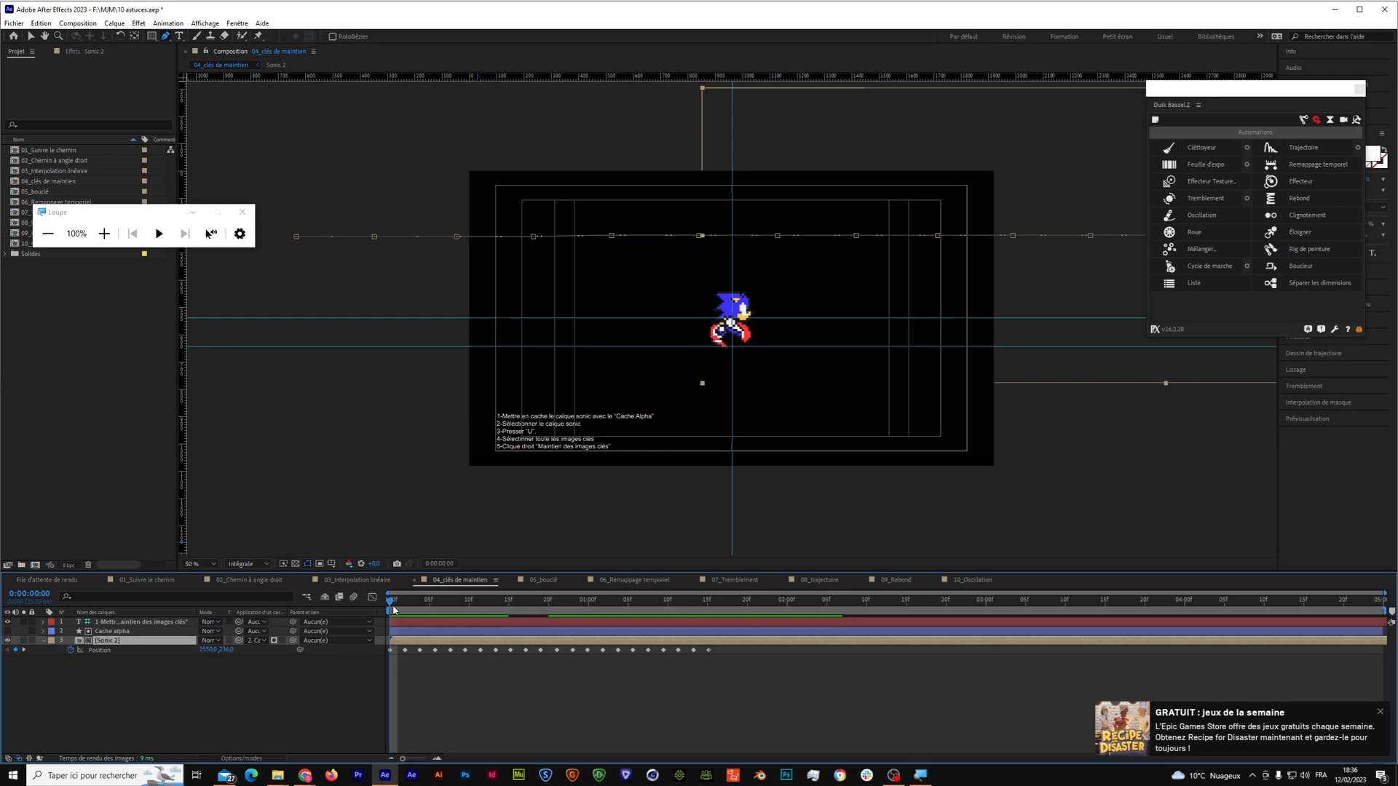
pyautogui.moveTo(391, 604); pyautogui.dragTo(343, 614)
# Convert all of the Sonic 2 layer's Position keyframes to hold keyframes with Maintien des images clés.
pyautogui.click(104, 233)
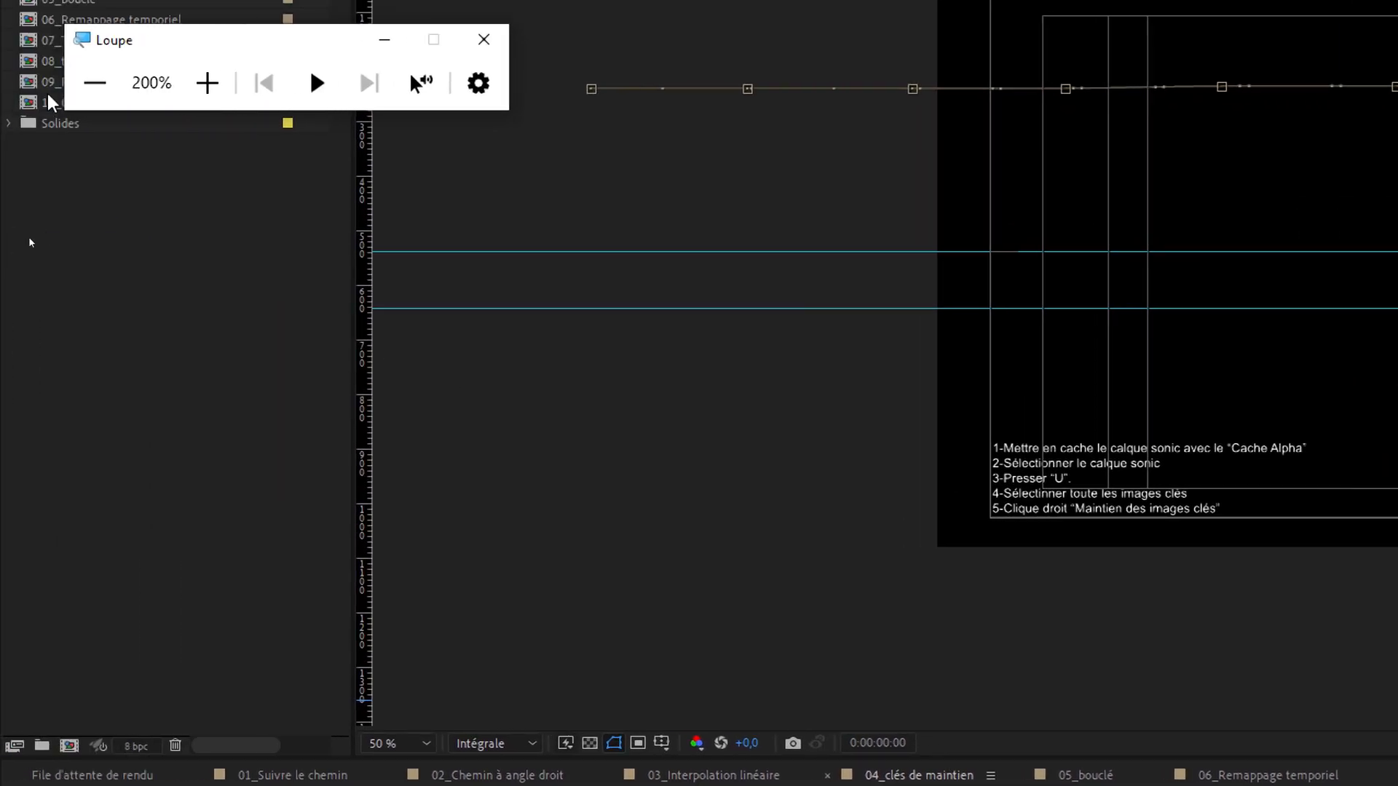
pyautogui.click(94, 82)
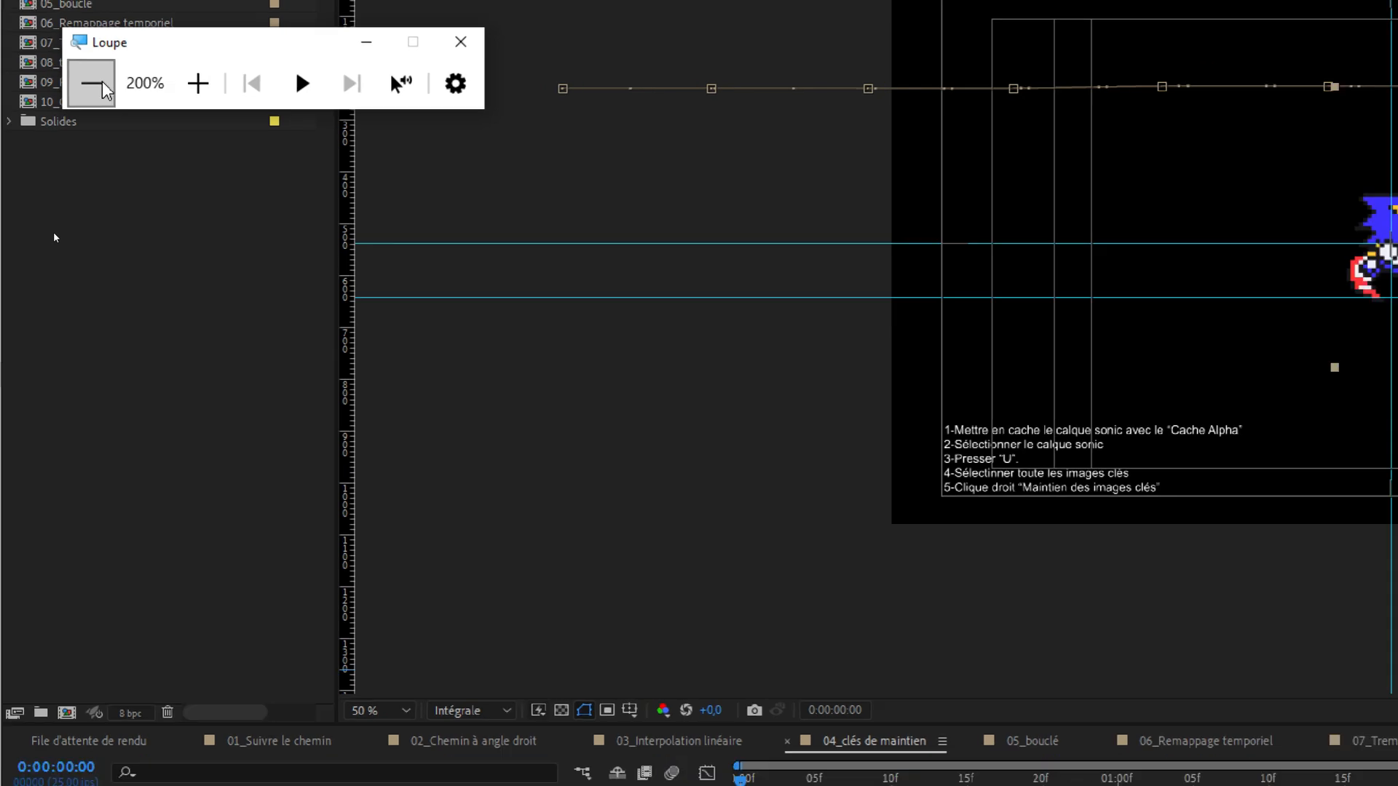
pyautogui.click(740, 690)
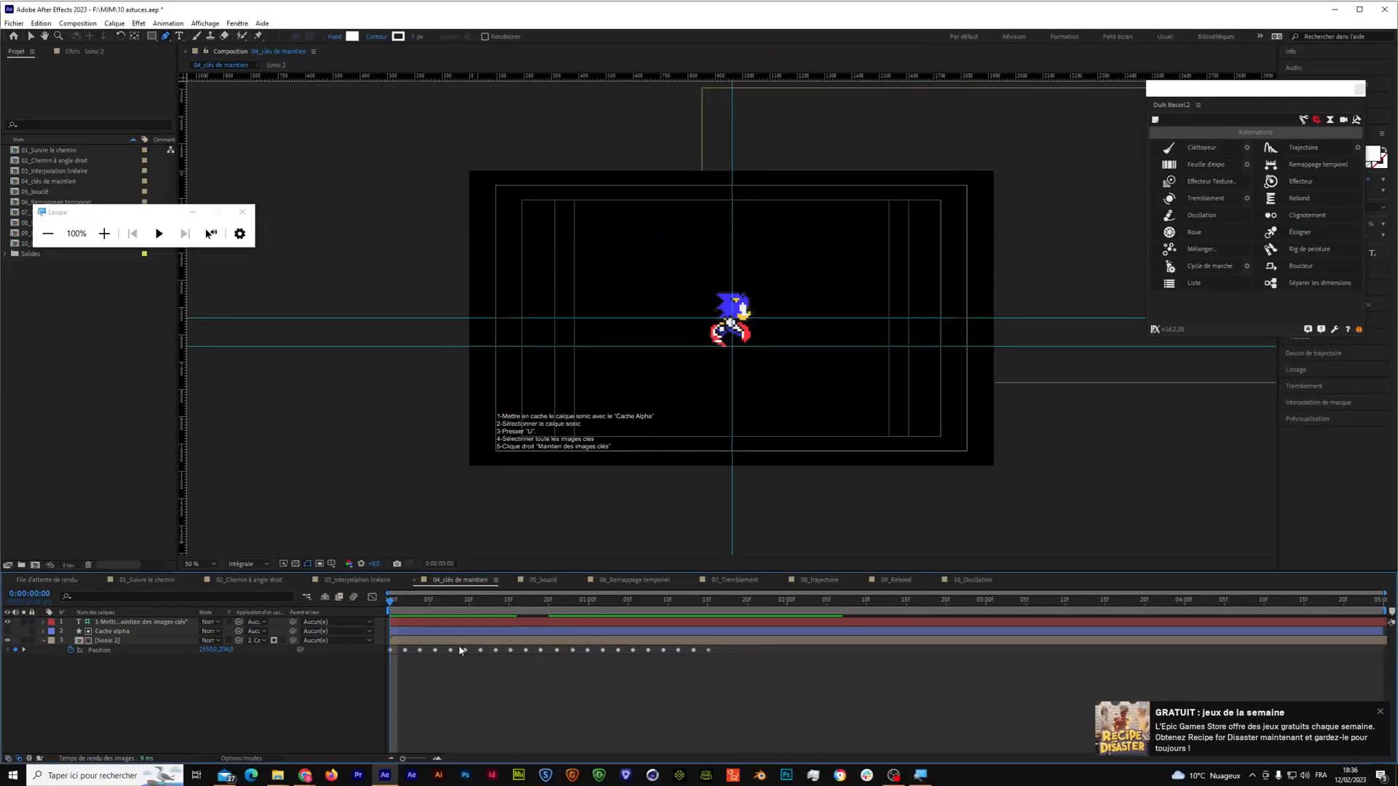
pyautogui.moveTo(744, 667); pyautogui.dragTo(388, 645)
pyautogui.rightClick(711, 653)
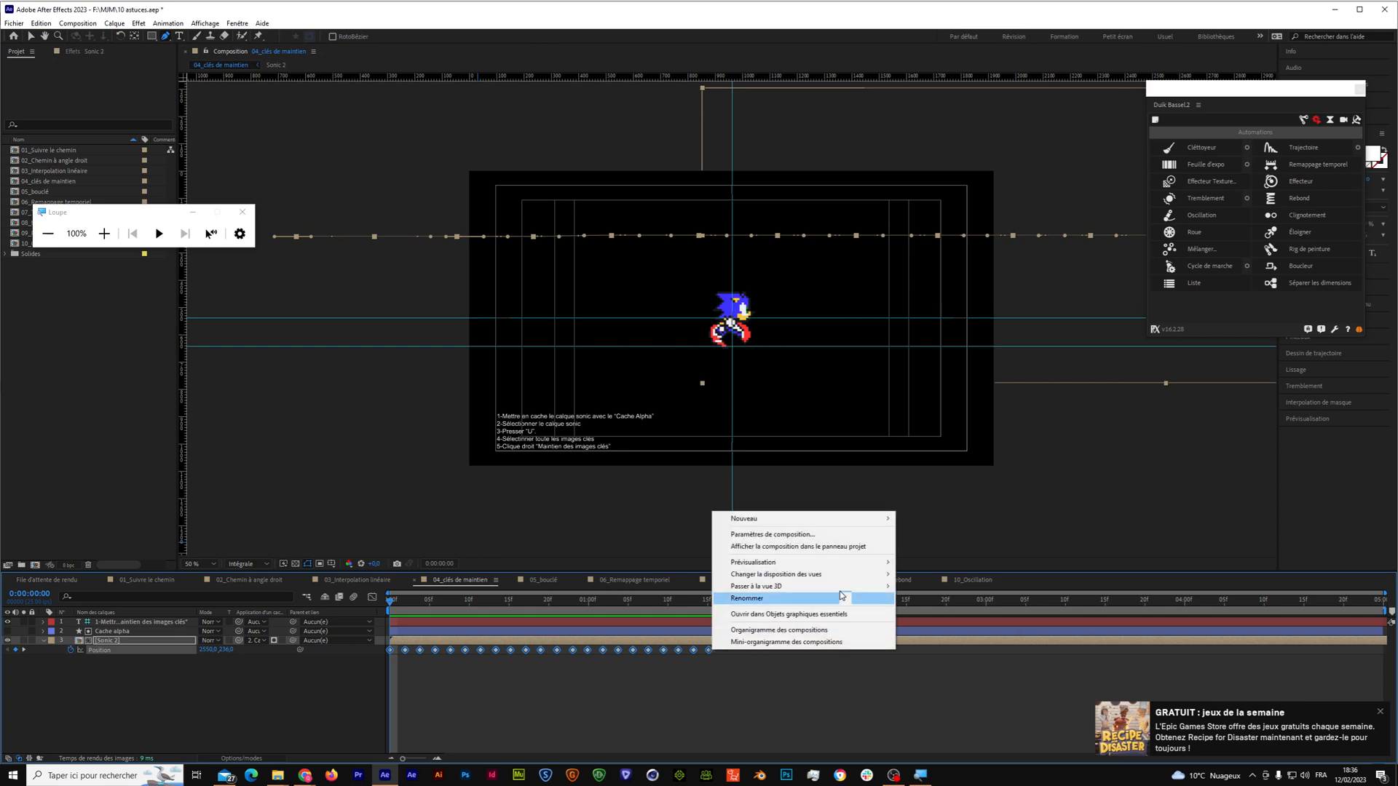
pyautogui.rightClick(695, 652)
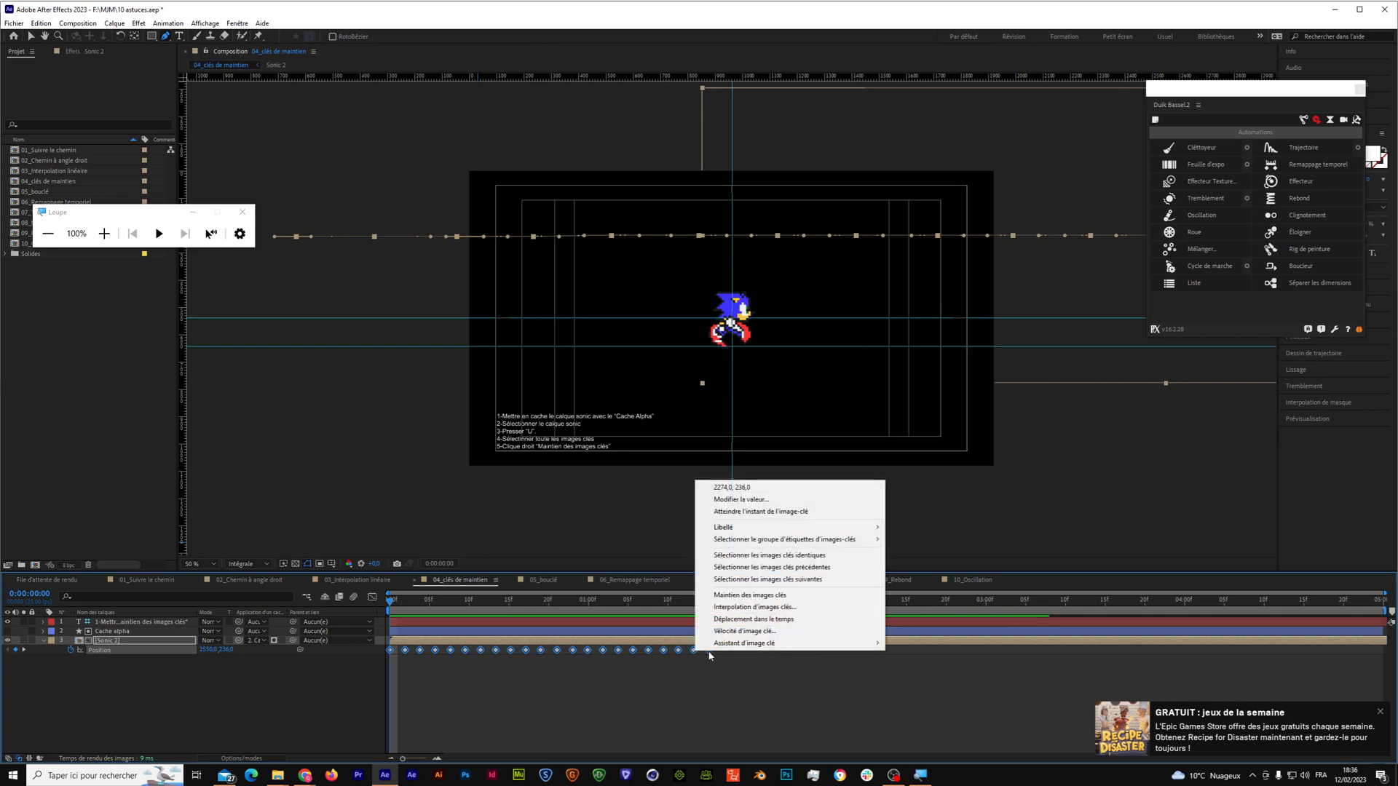
pyautogui.click(748, 597)
pyautogui.click(428, 693)
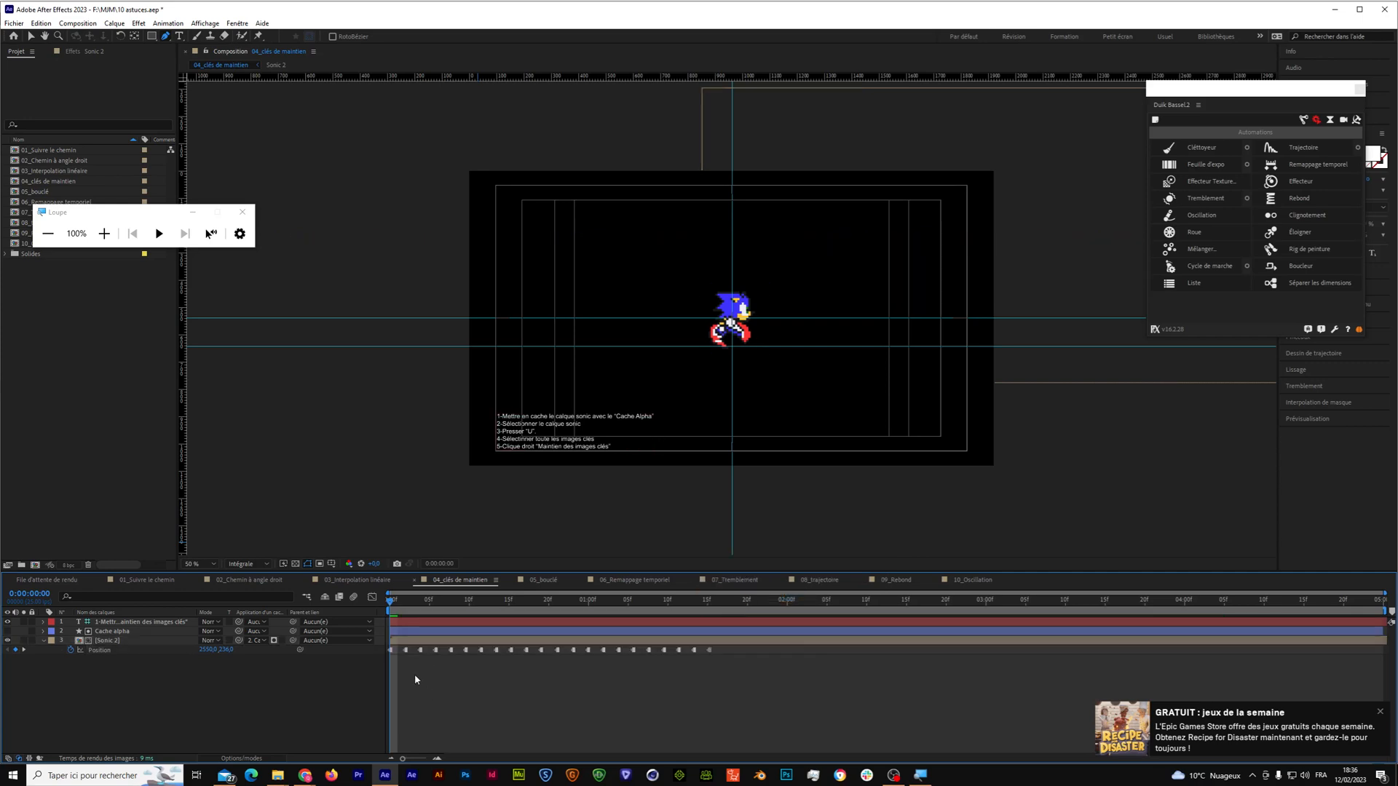
# Scrub the first frames and preview the Sonic animation with its hold keyframes from the start.
pyautogui.moveTo(389, 602); pyautogui.dragTo(440, 610)
pyautogui.moveTo(440, 610); pyautogui.dragTo(372, 614)
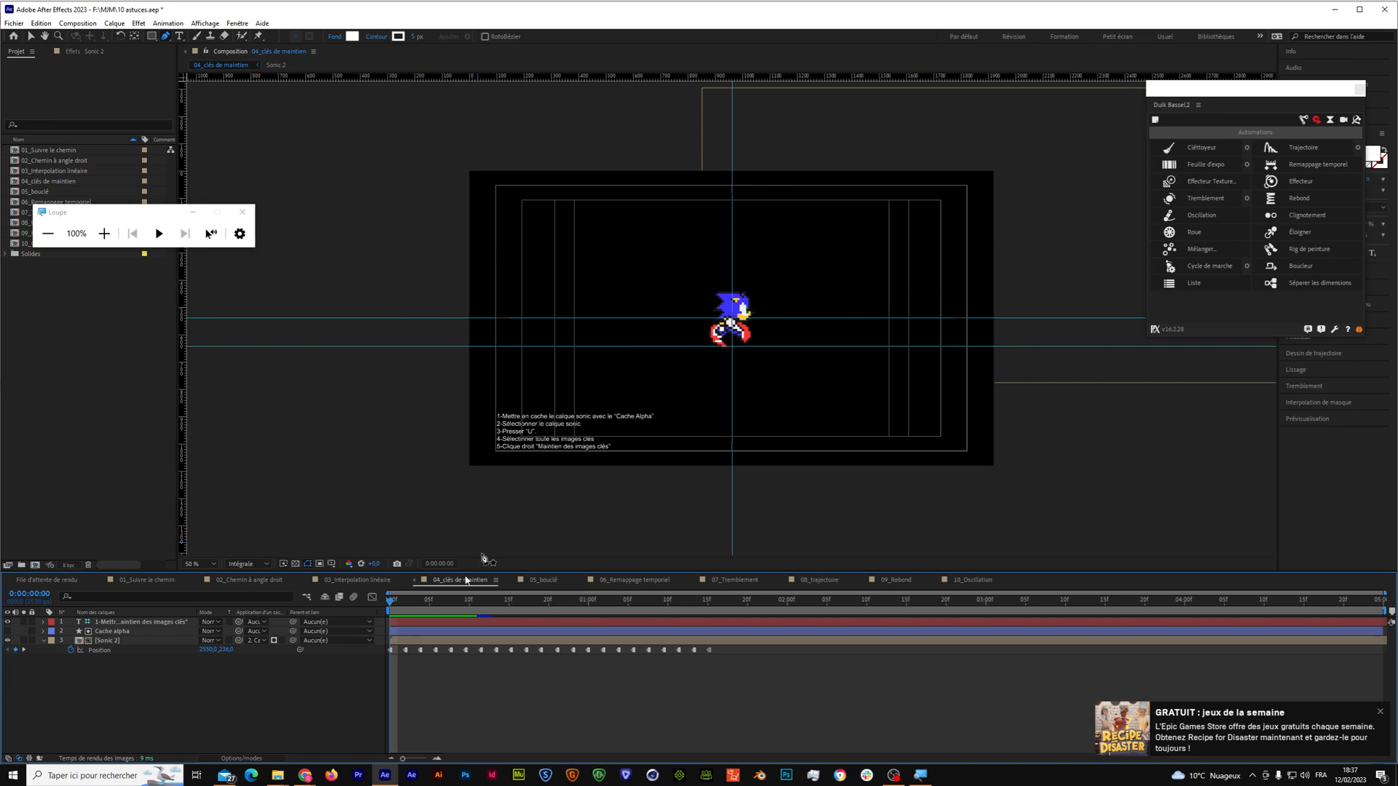
pyautogui.moveTo(399, 602); pyautogui.dragTo(358, 632)
pyautogui.press('space')
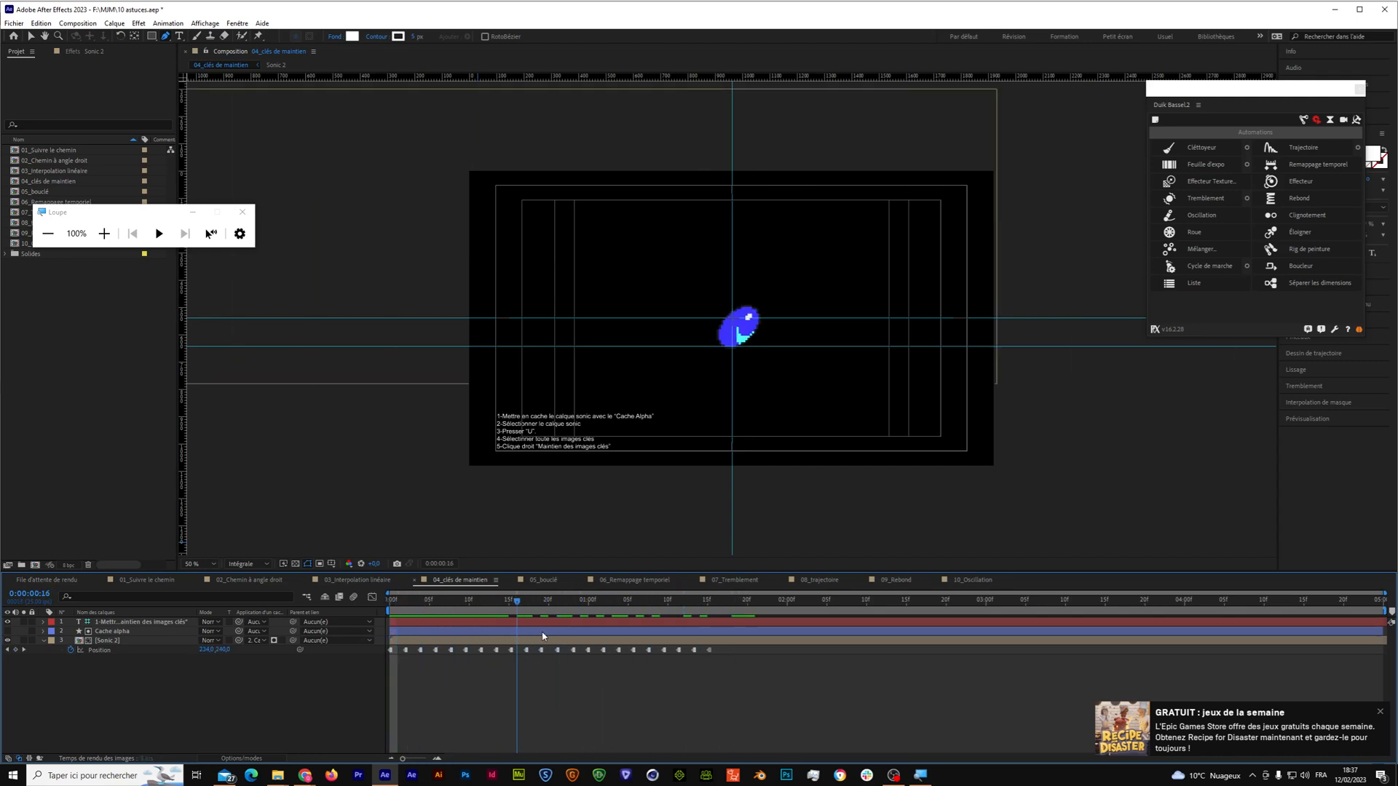
# Open the 05_bouclé composition at frame 0, reveal the hélice layer's Rotation keyframes, and move the Duik Bassel.2 window beside the wind turbine.
pyautogui.click(539, 580)
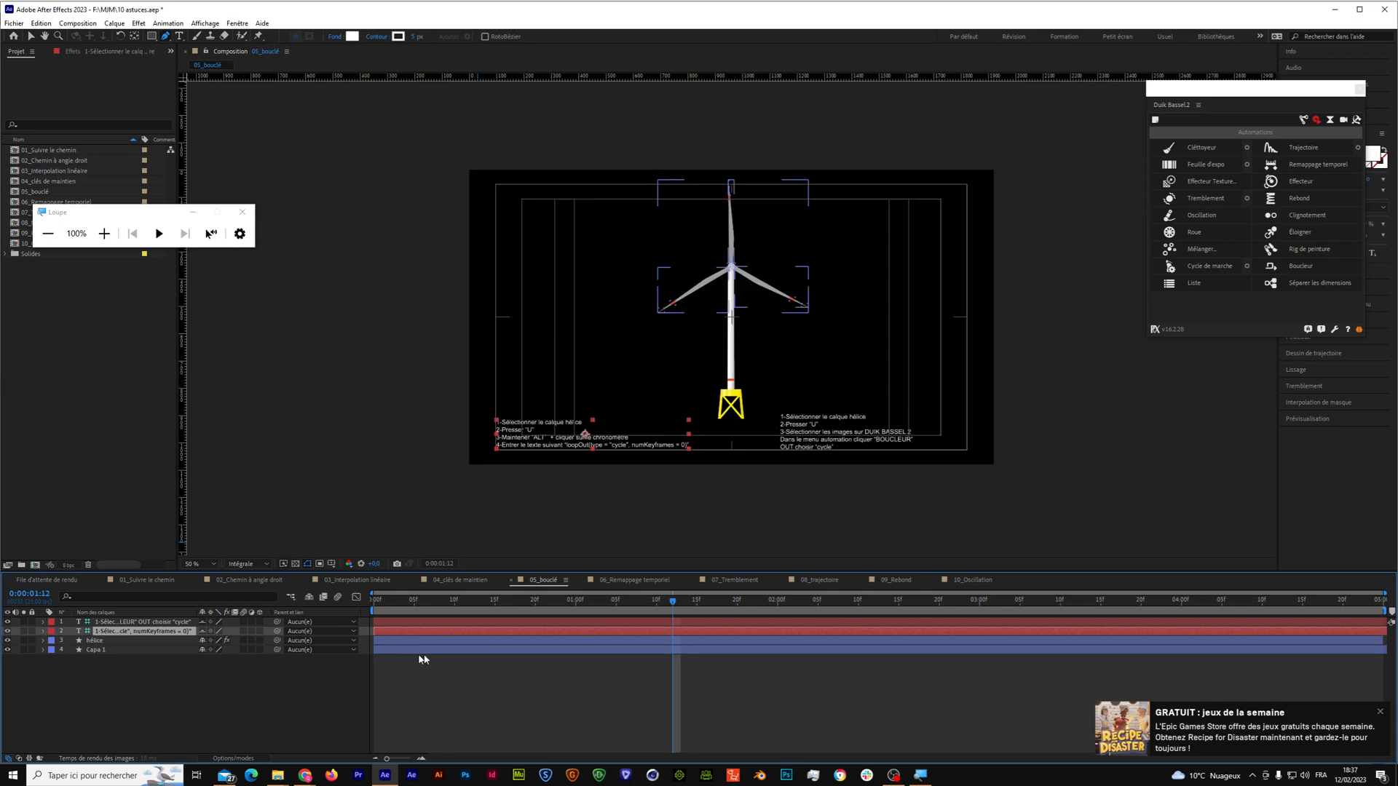
pyautogui.click(100, 640)
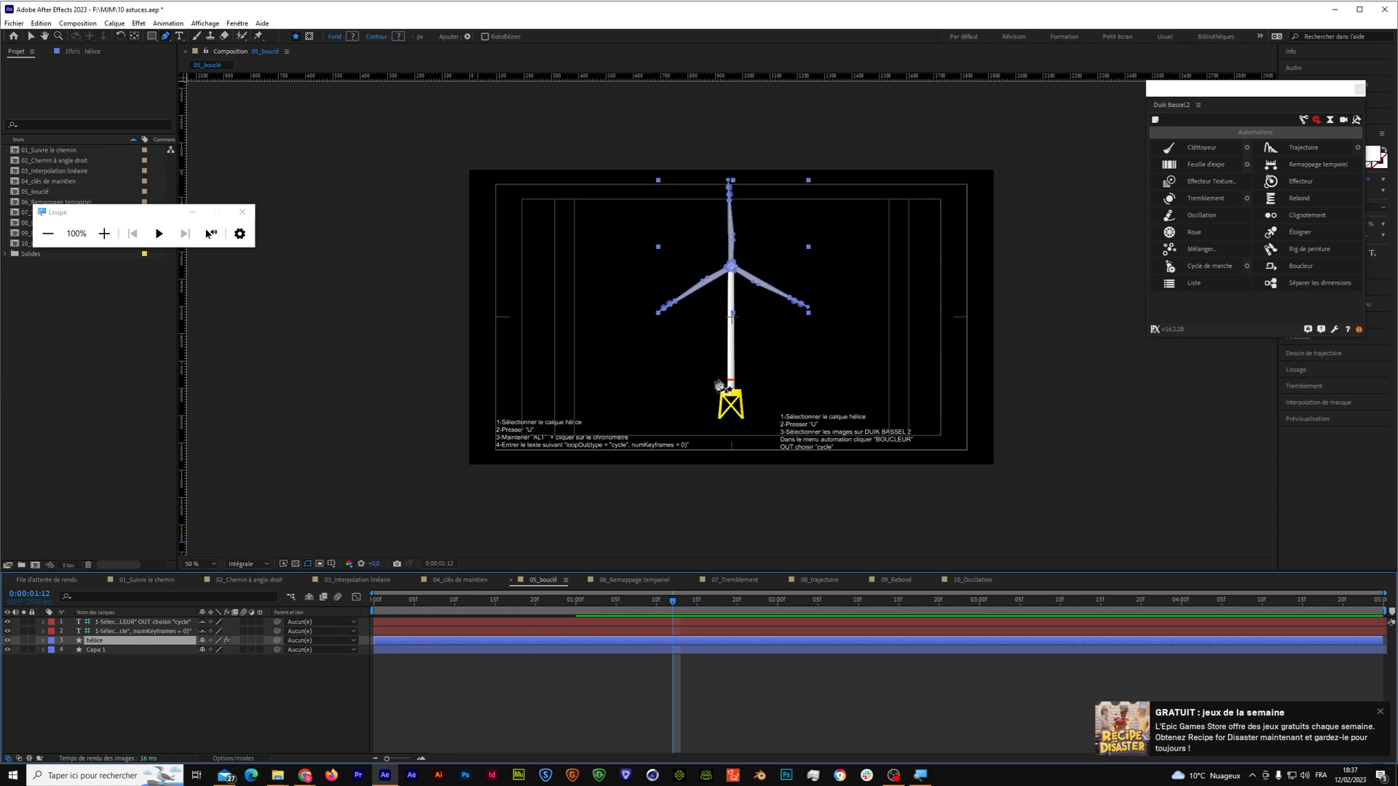
pyautogui.moveTo(602, 614); pyautogui.dragTo(290, 616)
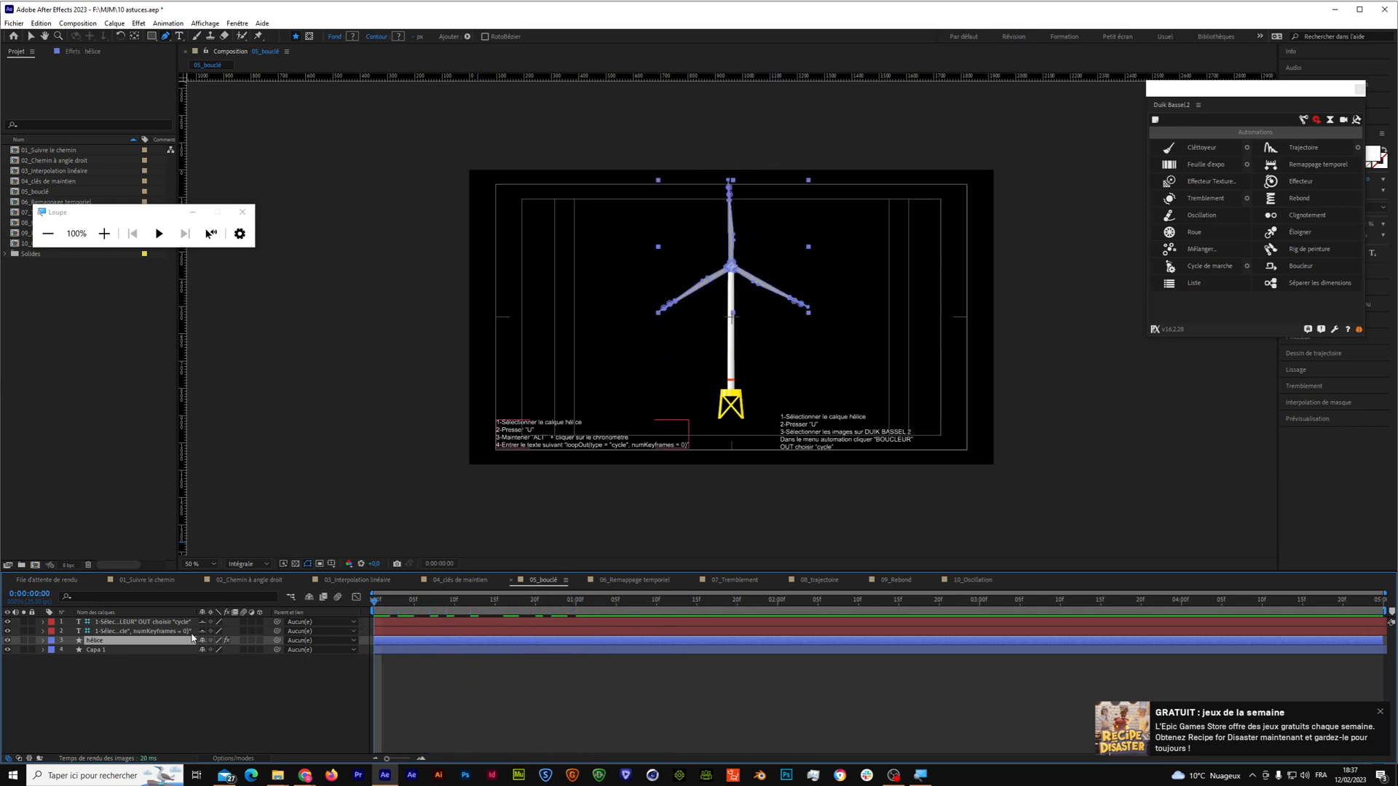
pyautogui.press('u')
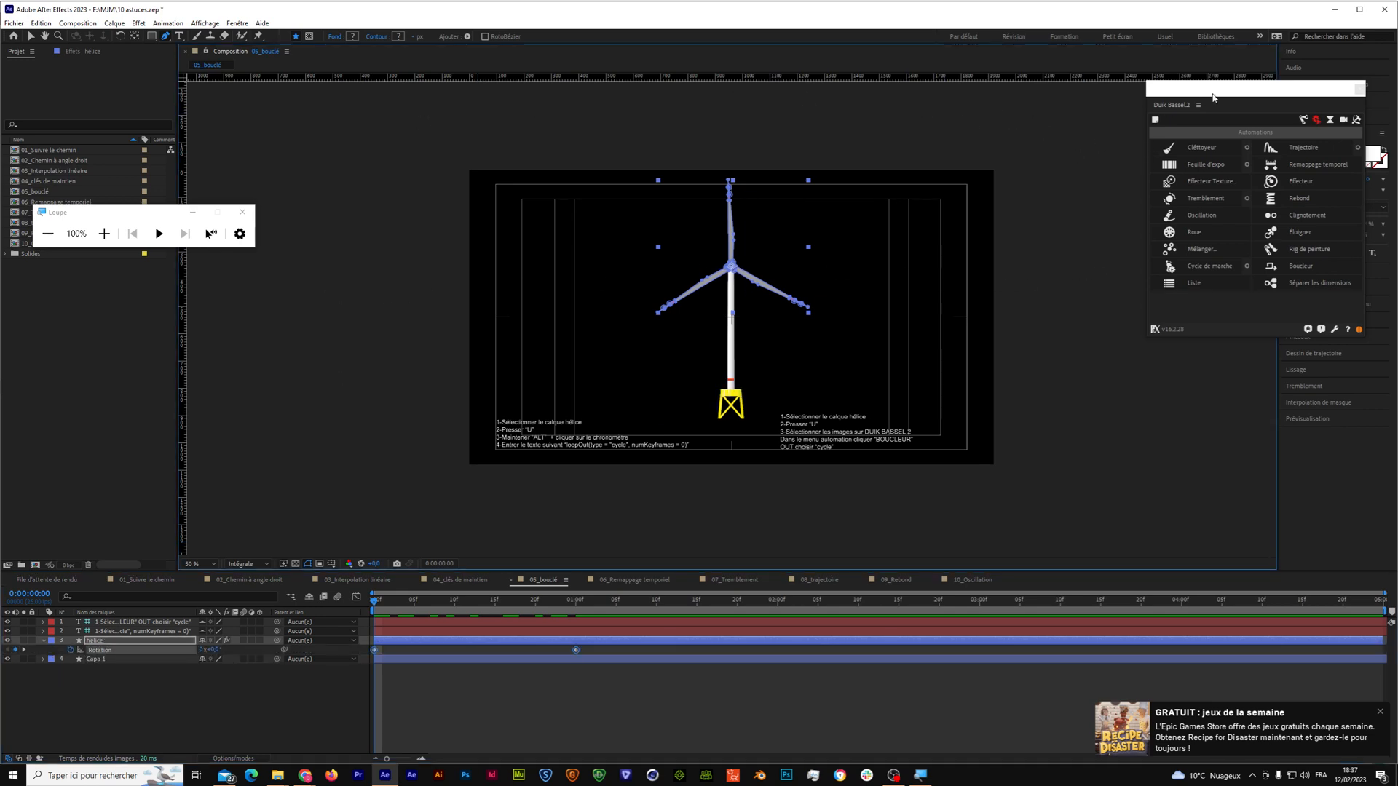
pyautogui.moveTo(1214, 88); pyautogui.dragTo(325, 138)
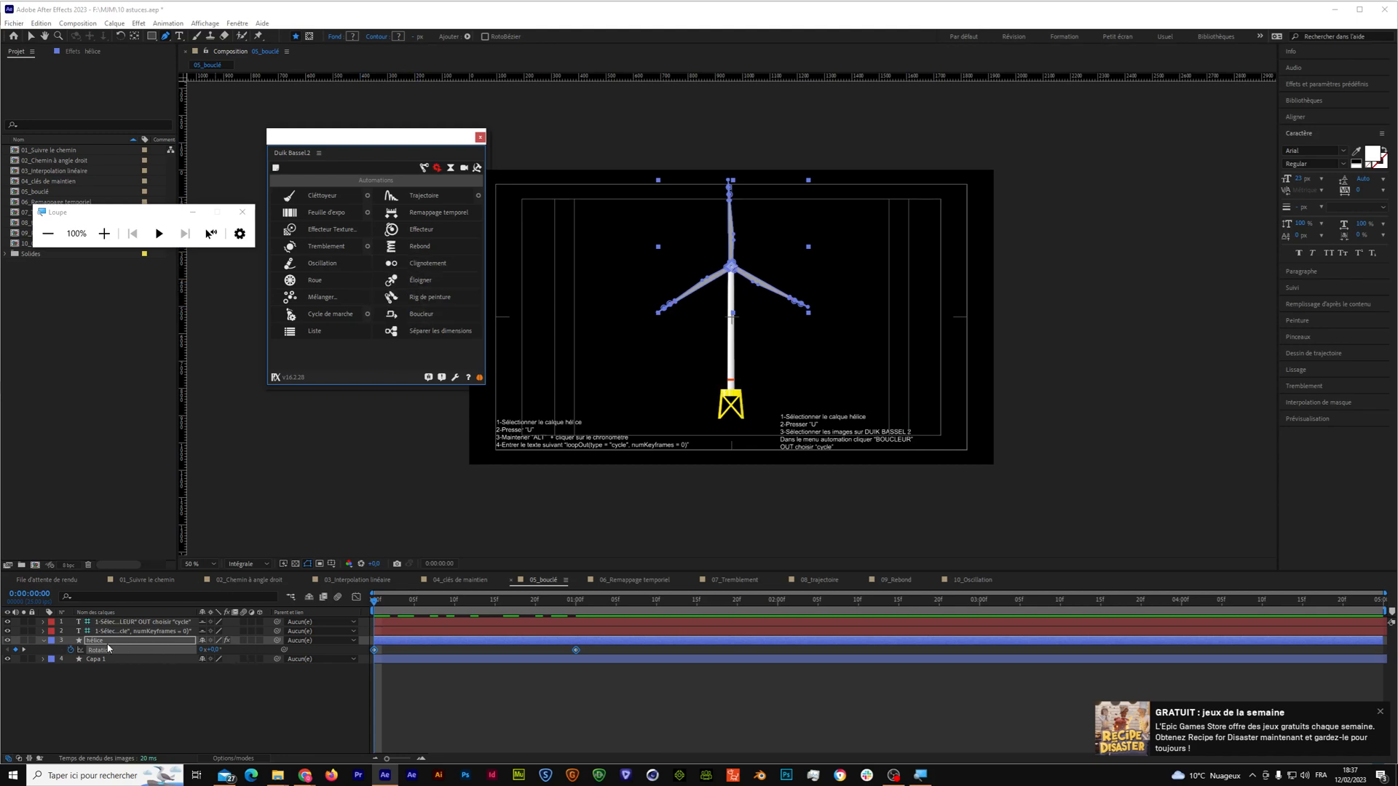
# Add the expression loopOut(type = "cycle", numKeyframes = 0) to the hélice layer's Rotation property.
pyautogui.click(156, 641)
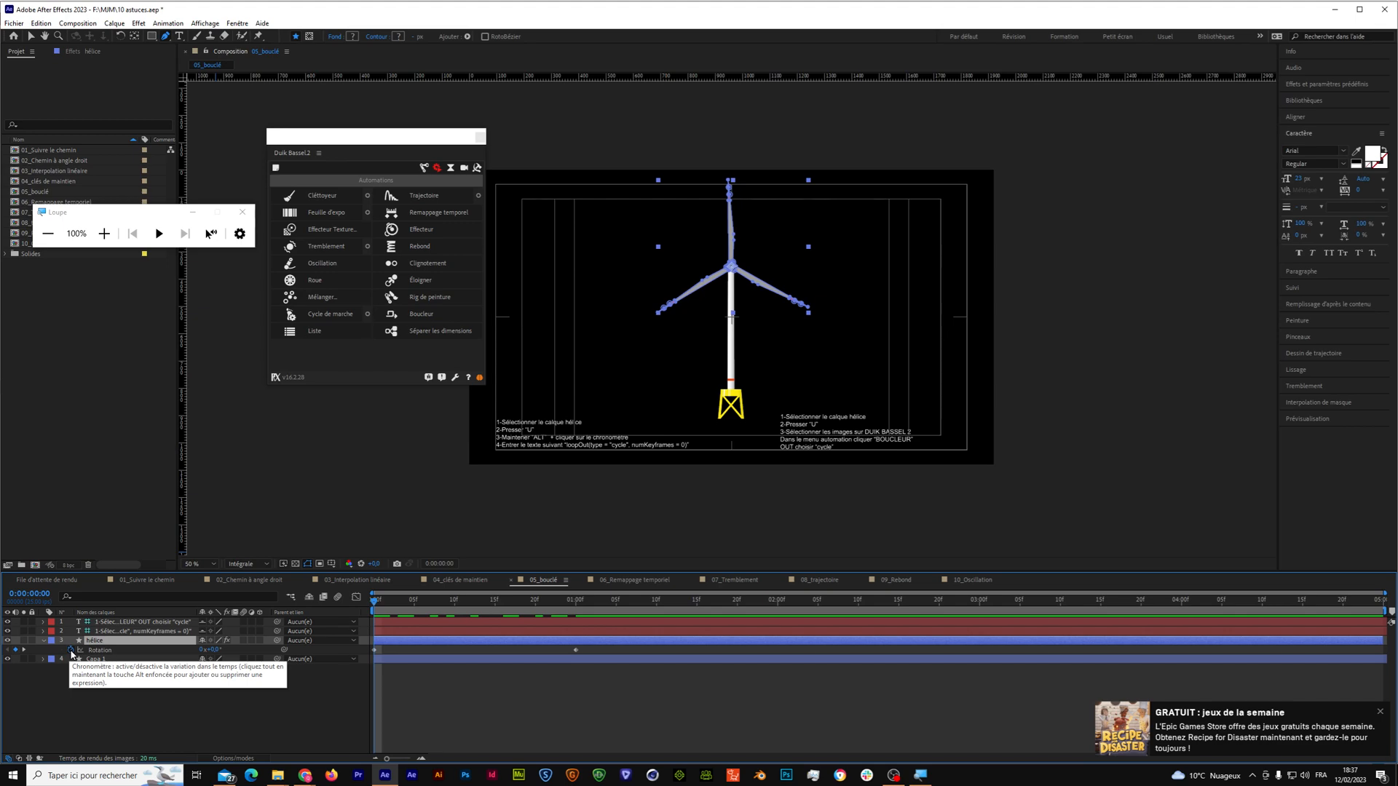
pyautogui.keyDown('alt'); pyautogui.click(71, 650); pyautogui.keyUp('alt')
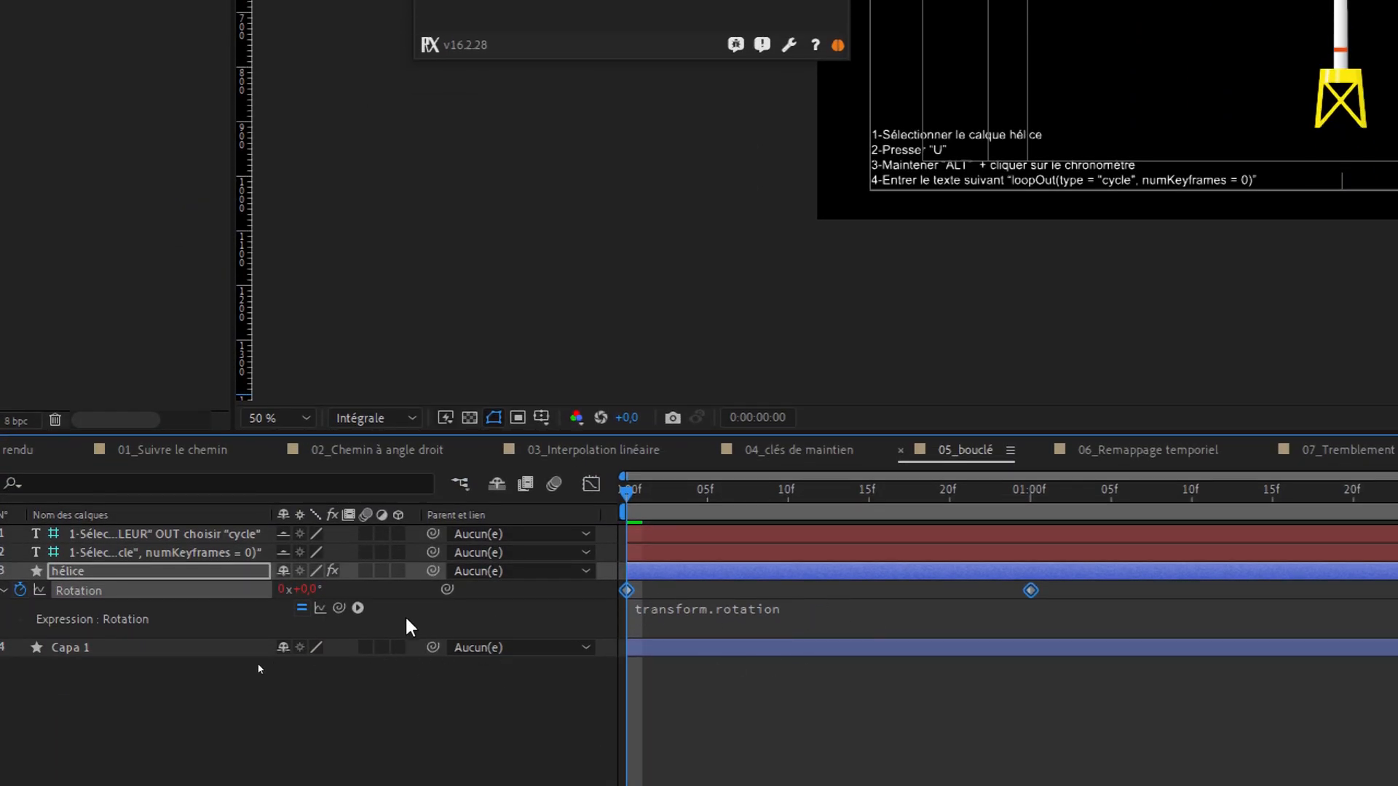
pyautogui.click(358, 608)
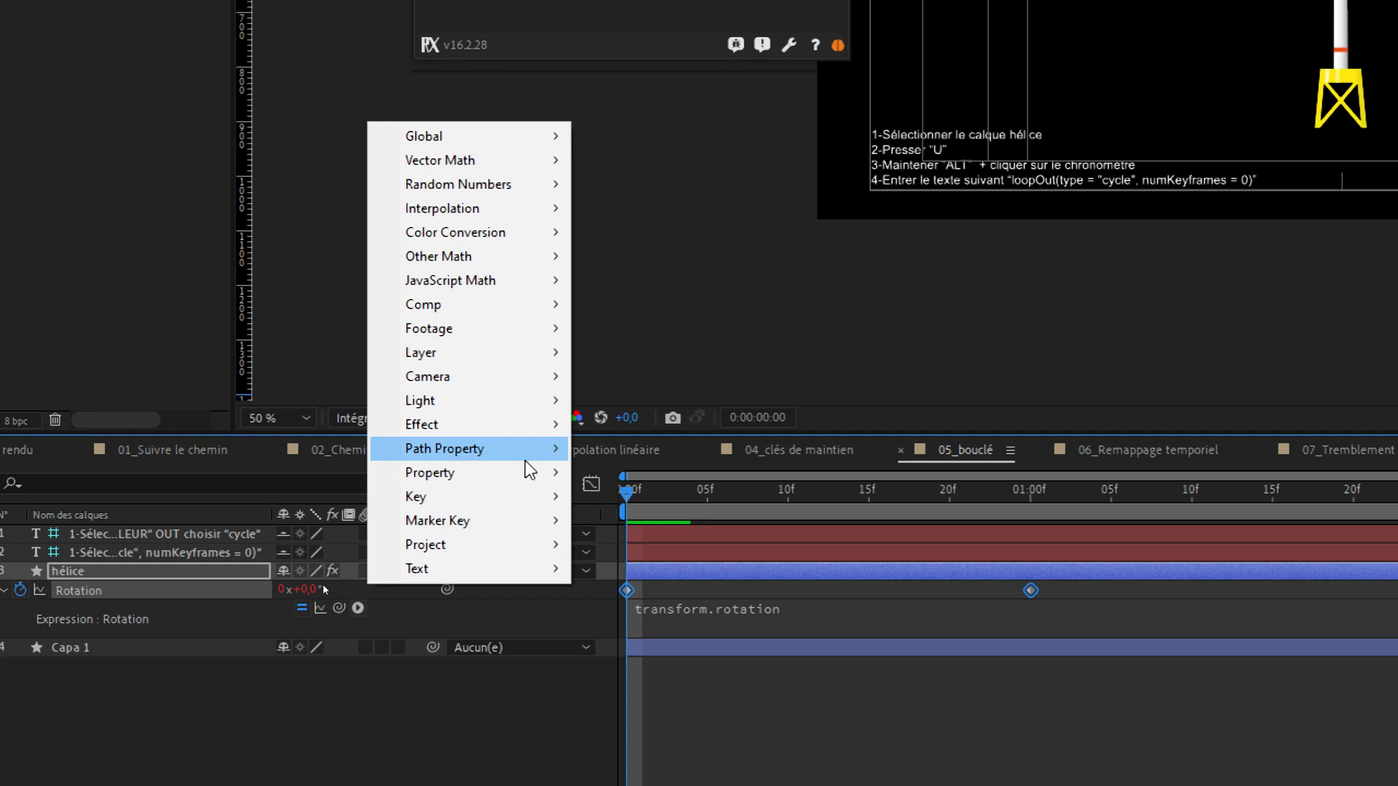
pyautogui.moveTo(519, 474)
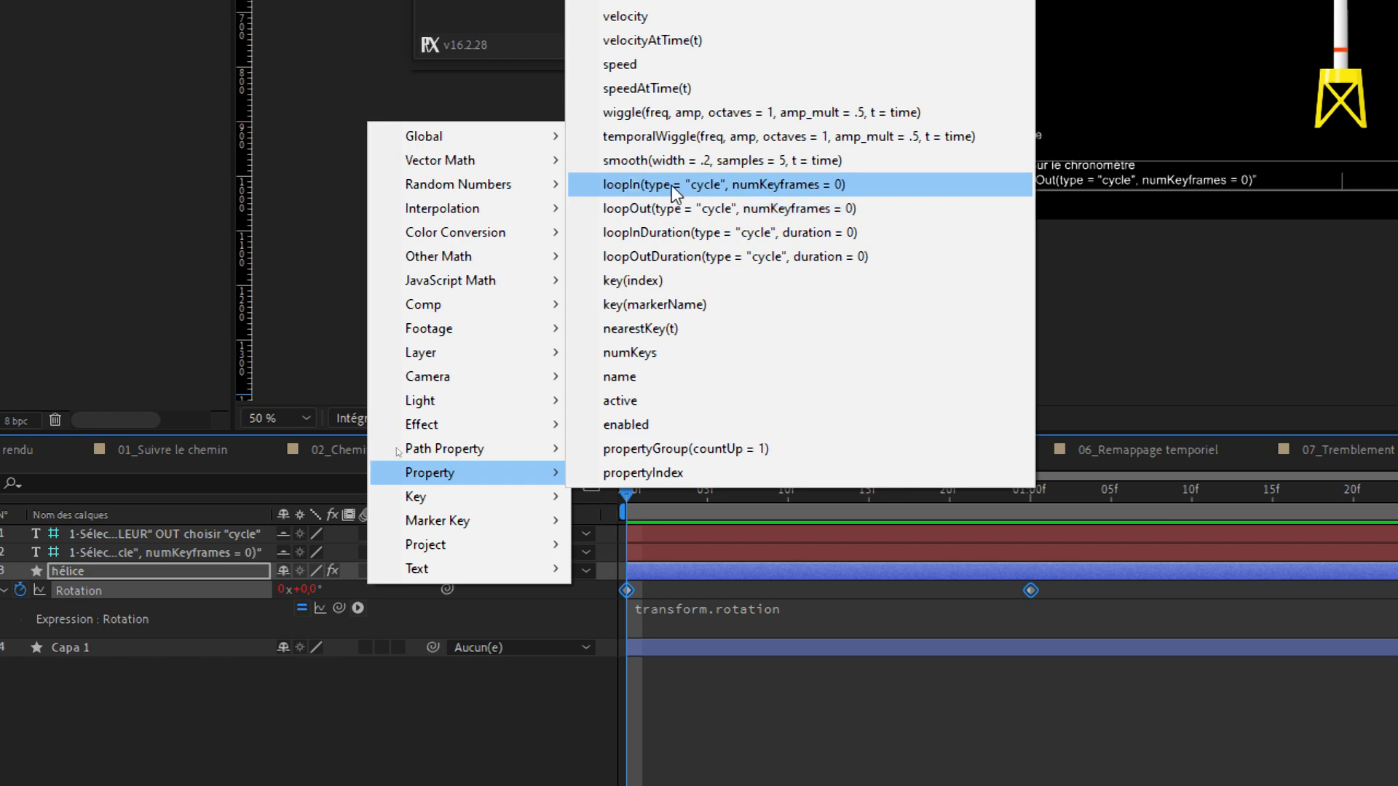
pyautogui.click(665, 210)
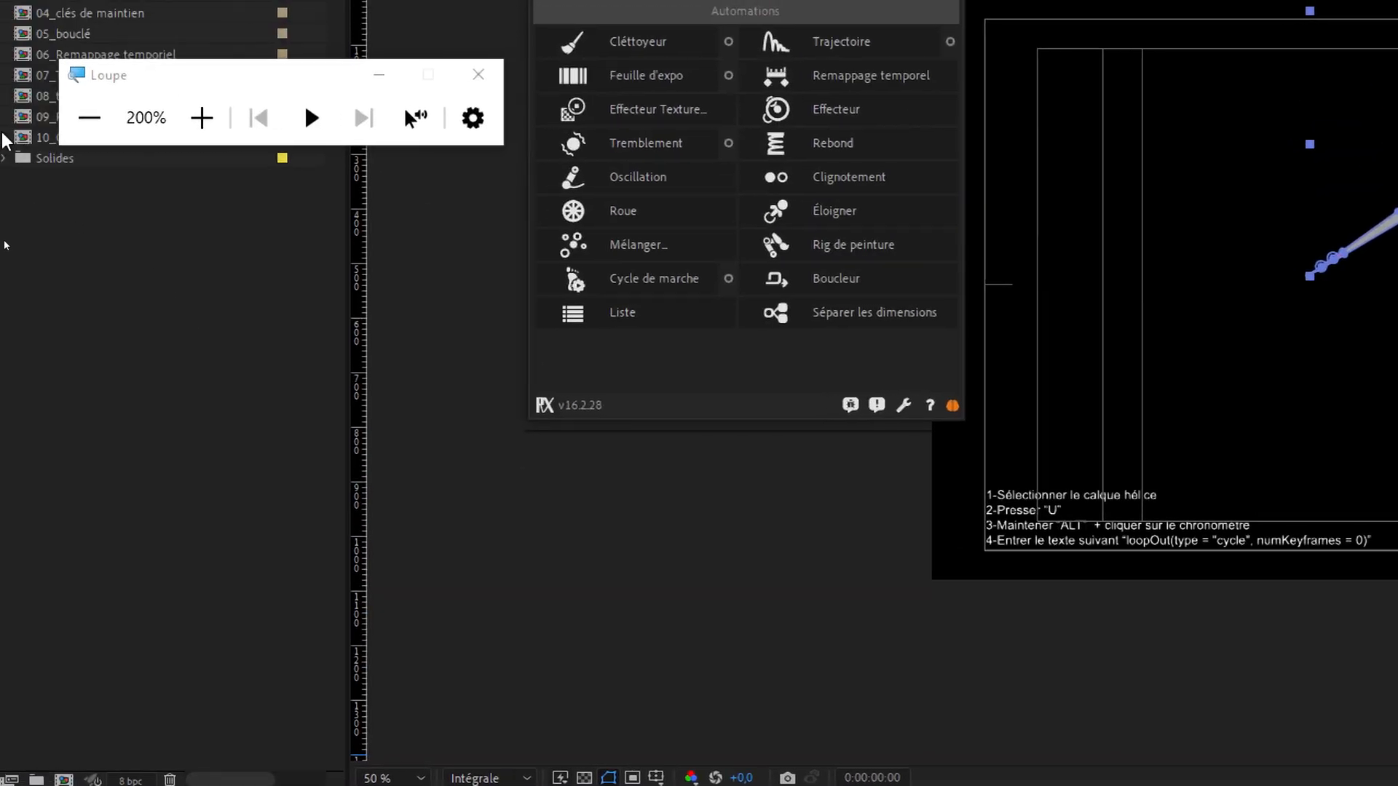
# Restore the magnifier to 100% and preview the propeller's looping rotation from the start of the composition.
pyautogui.click(86, 128)
pyautogui.click(374, 604)
pyautogui.press('space')
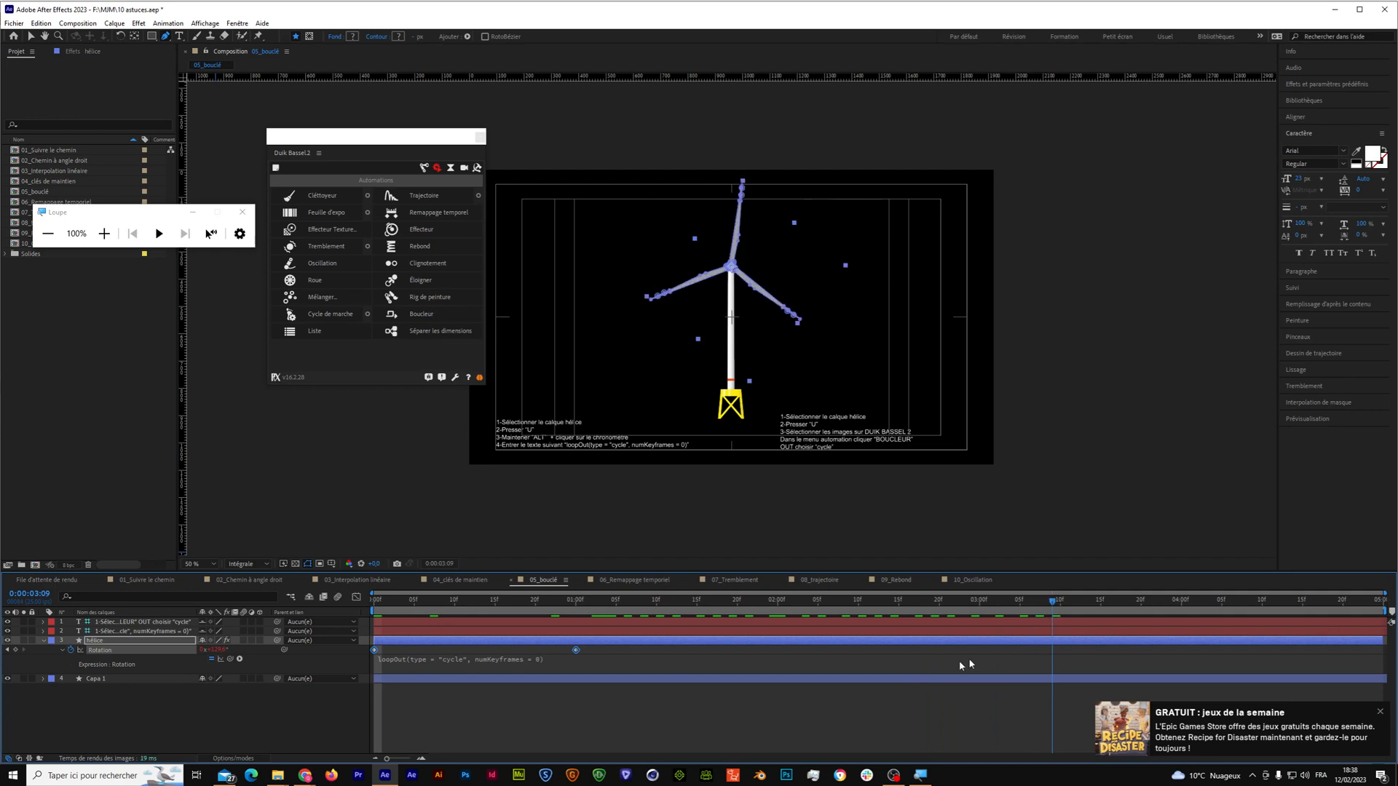
pyautogui.press('space')
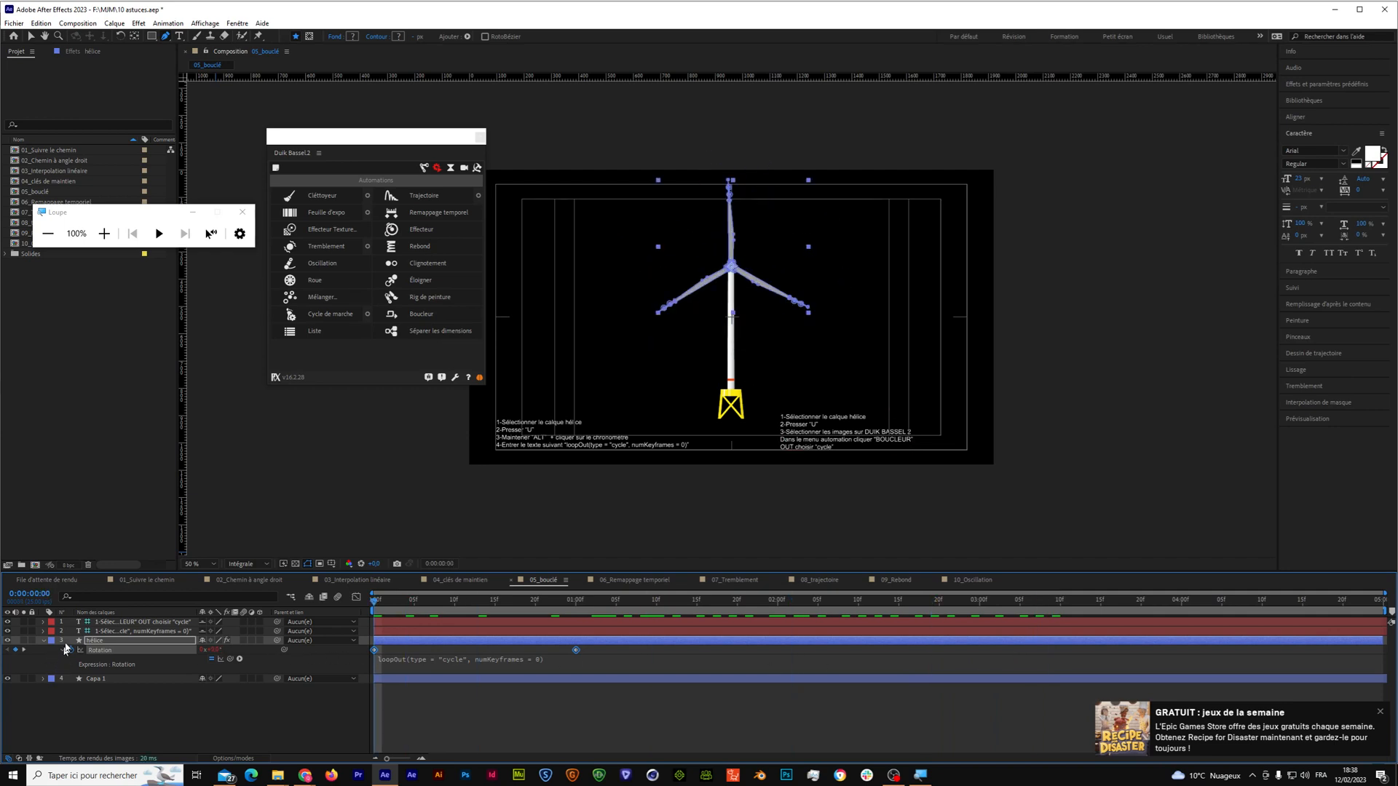
# Undo the loopOut edit and the expression added to the hélice layer's Rotation.
pyautogui.click(39, 23)
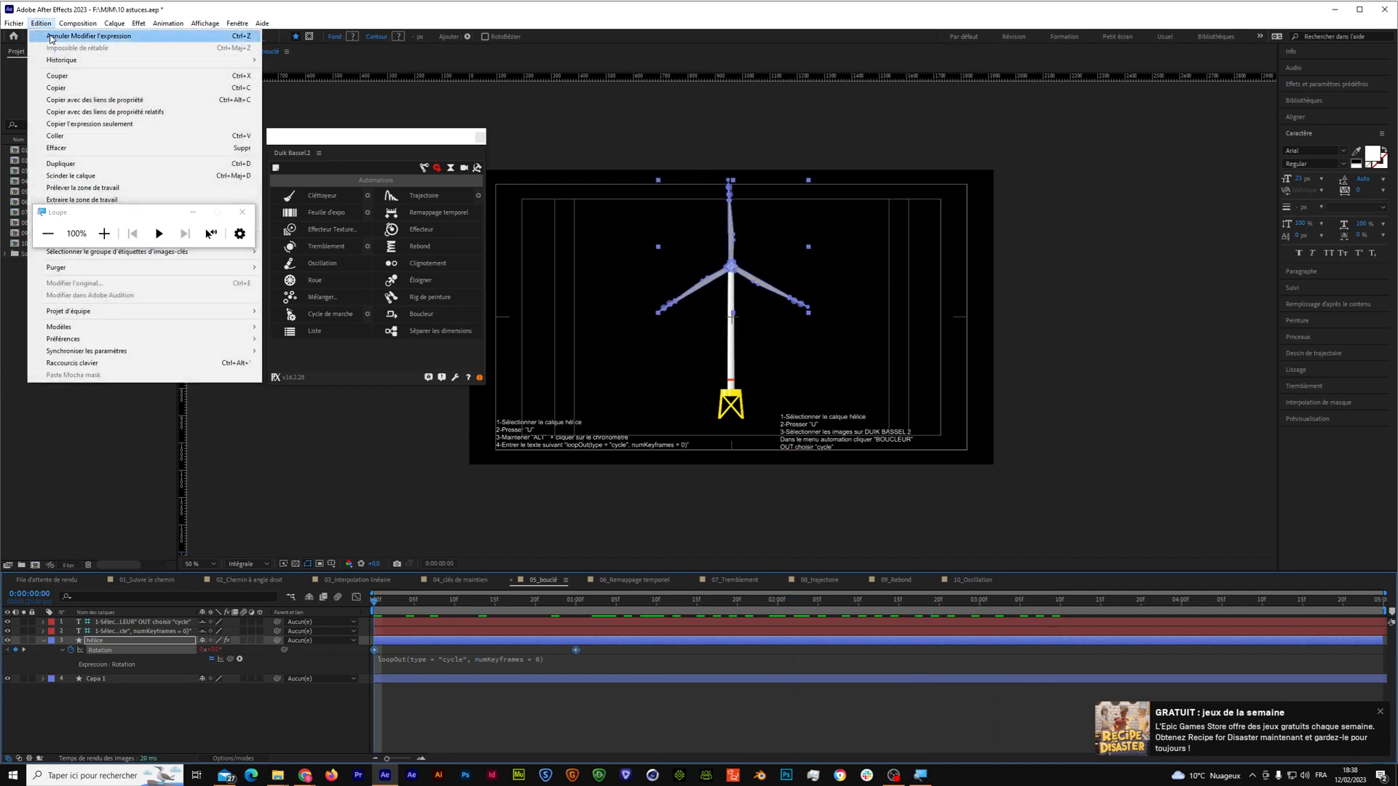
pyautogui.click(51, 35)
pyautogui.click(49, 23)
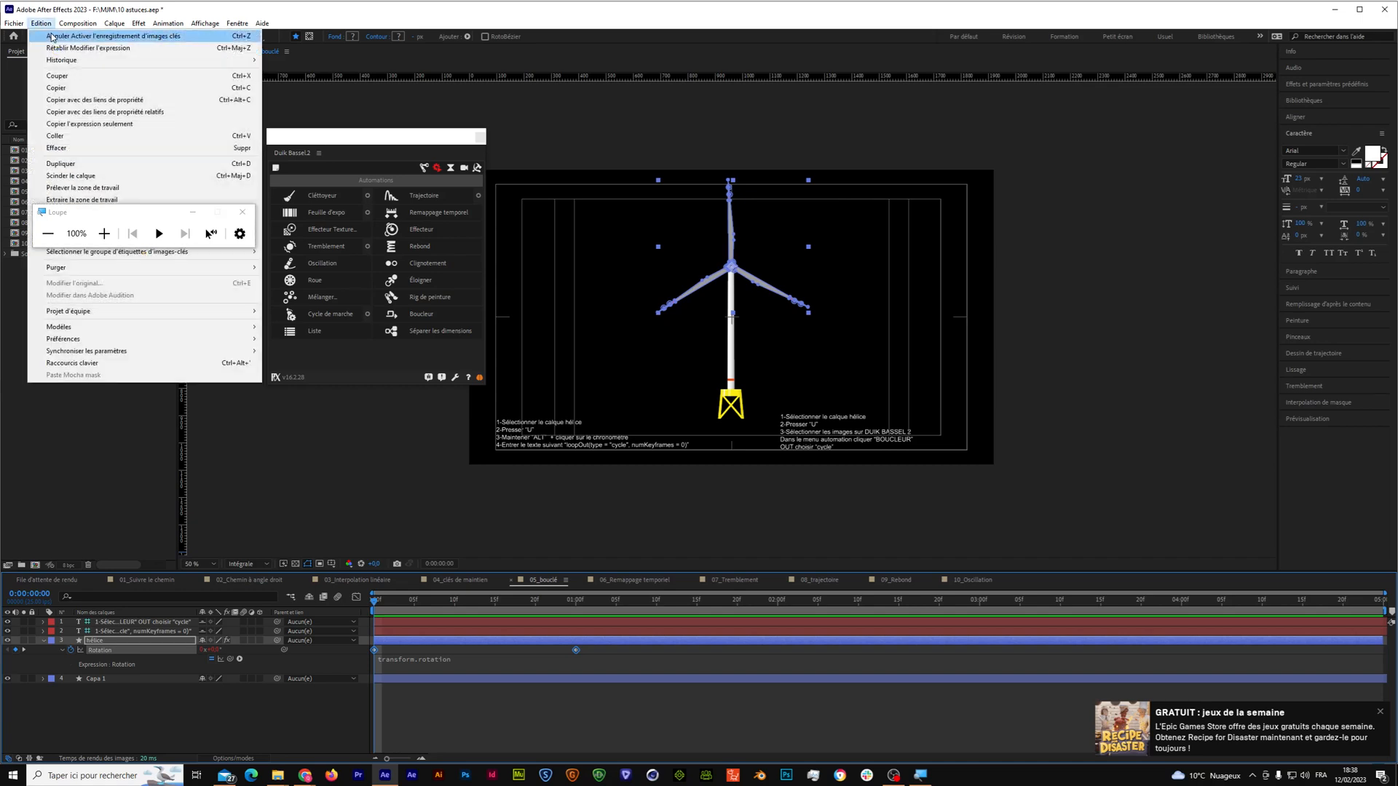
pyautogui.click(51, 35)
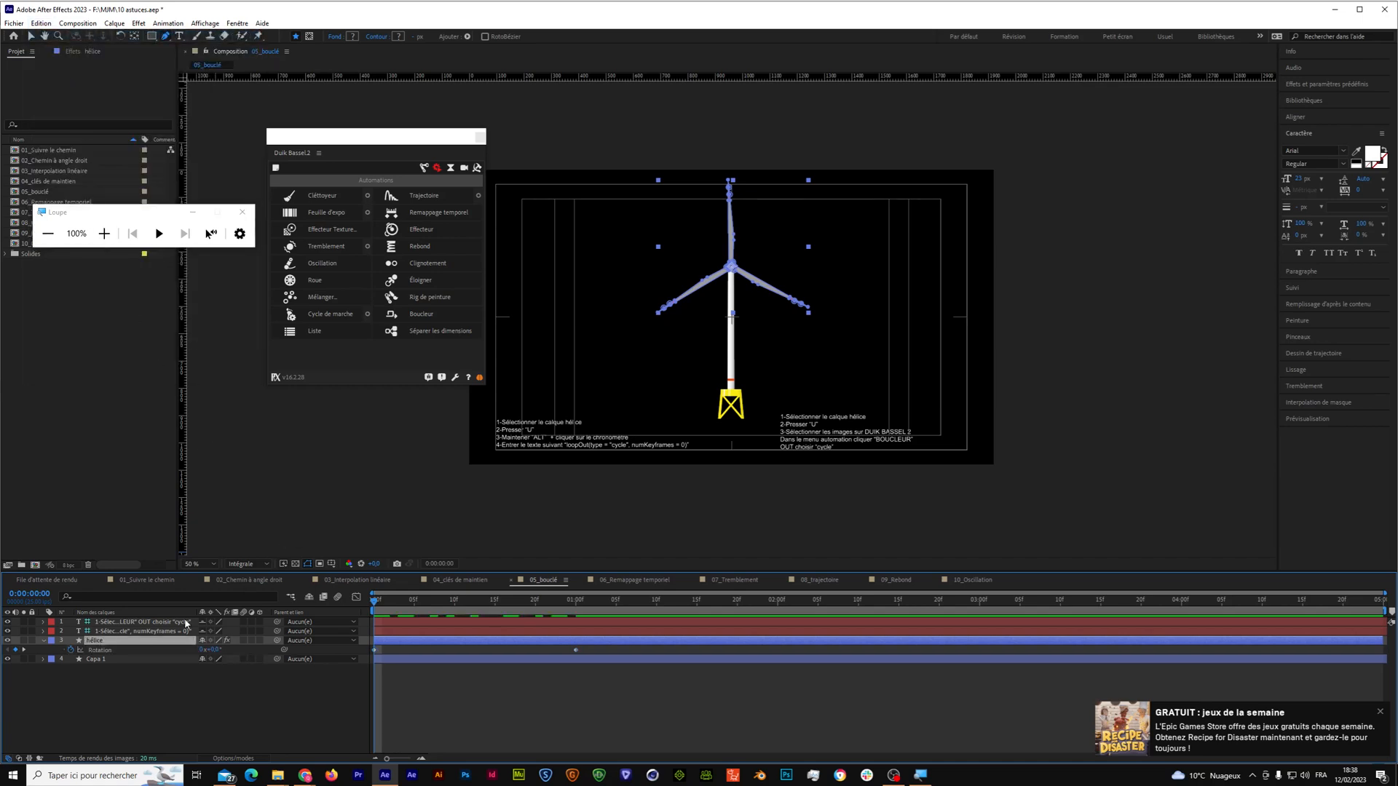
# Apply Duik's Boucleur automation to the hélice layer's Rotation keyframes and show the layer's effect settings.
pyautogui.click(100, 650)
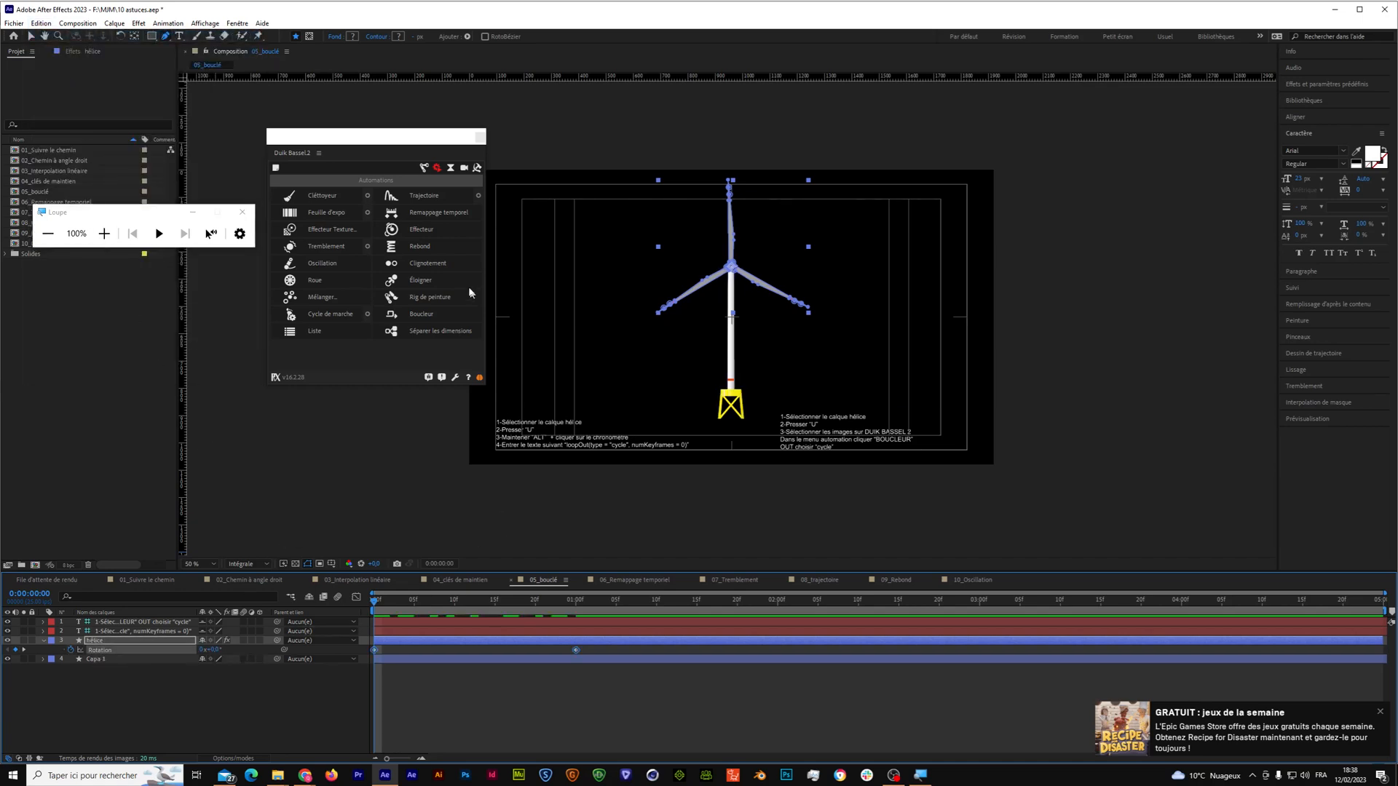
pyautogui.click(422, 314)
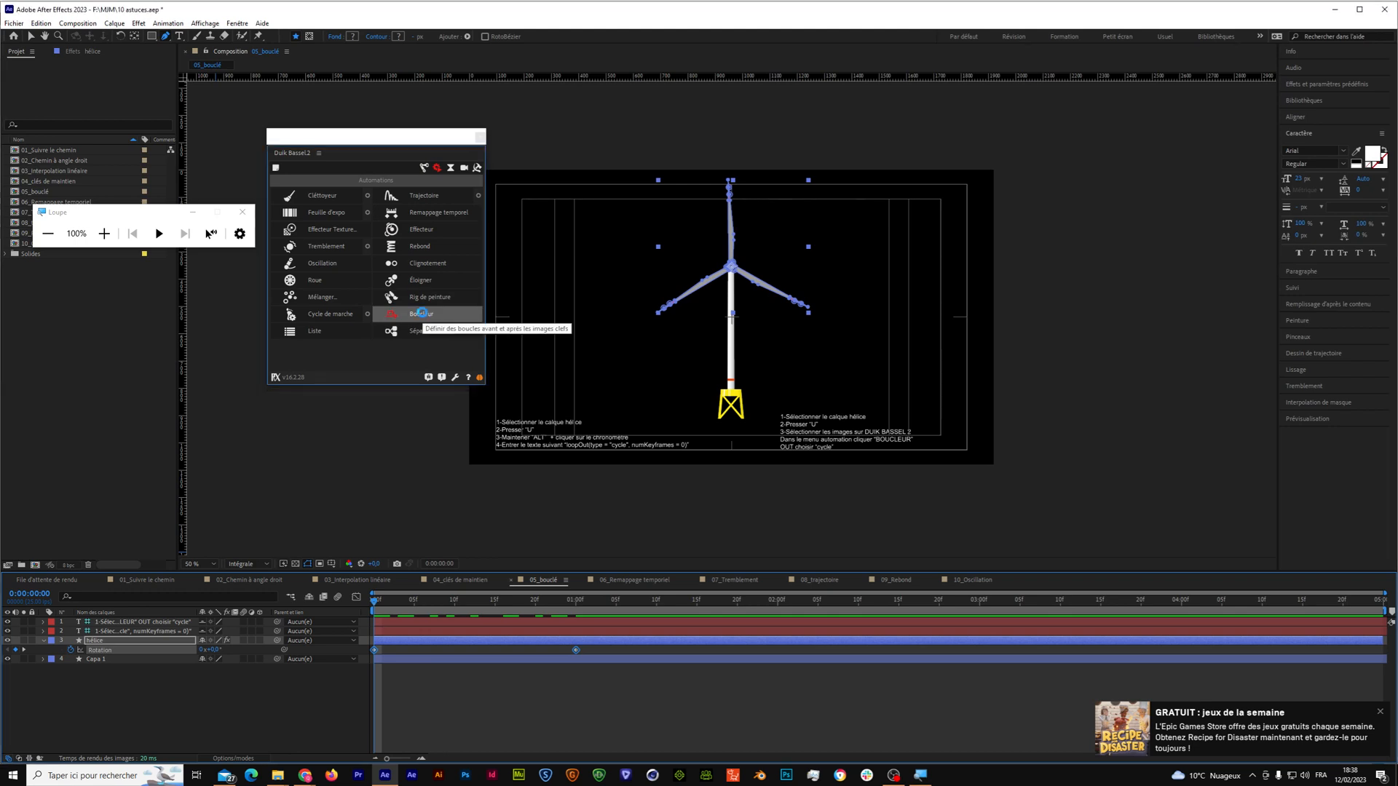
pyautogui.click(83, 53)
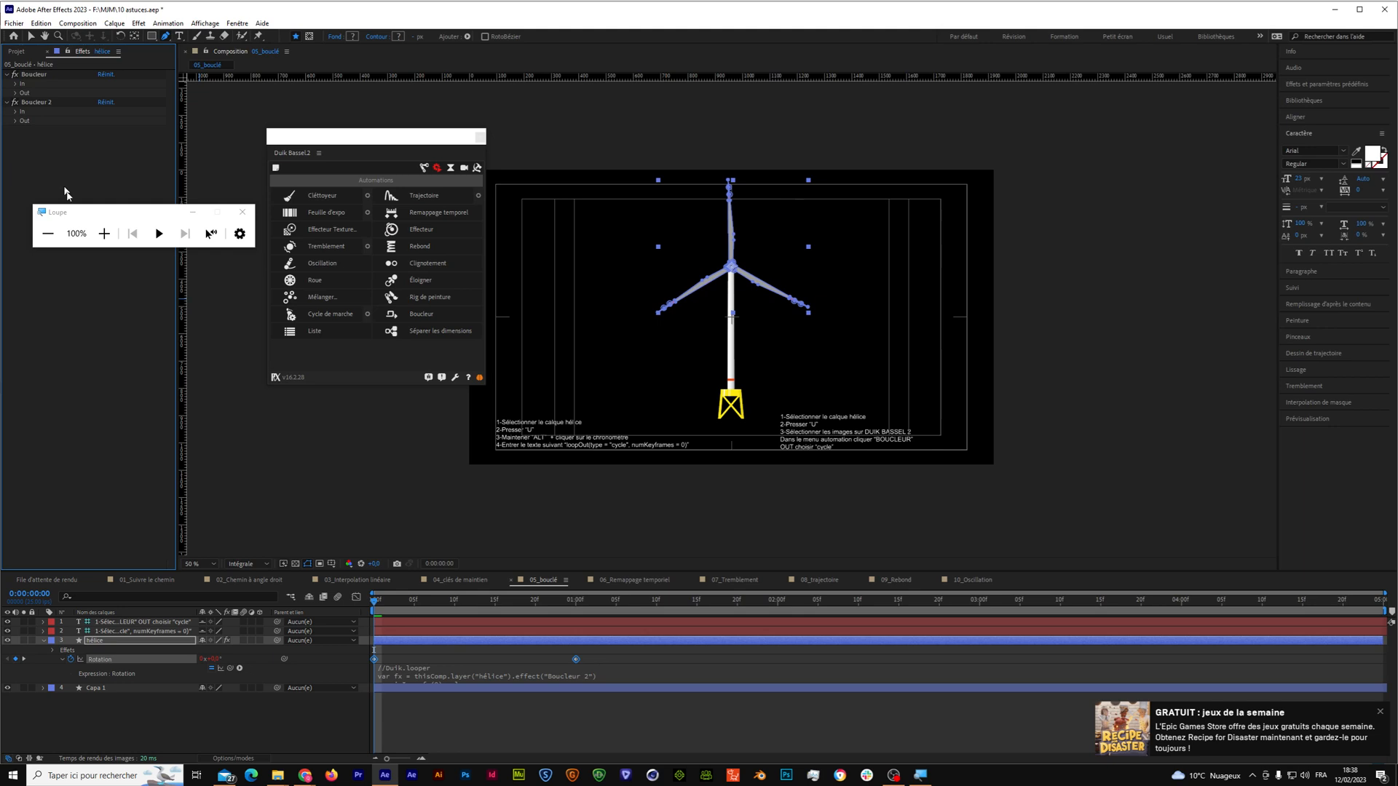
# Undo the last Boucleur application and delete the leftover Boucleur effect from the hélice layer.
pyautogui.hotkey('ctrl', 'z')
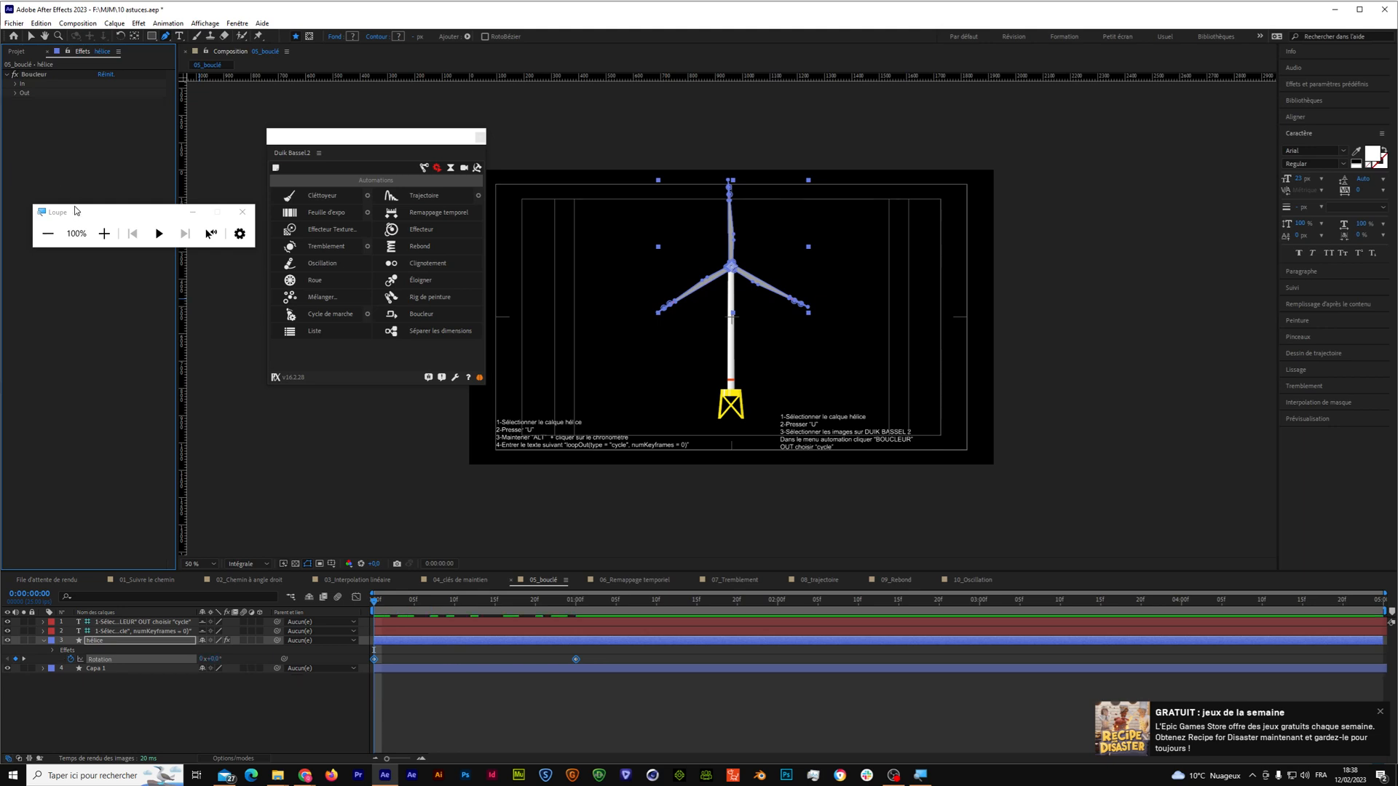
pyautogui.click(28, 75)
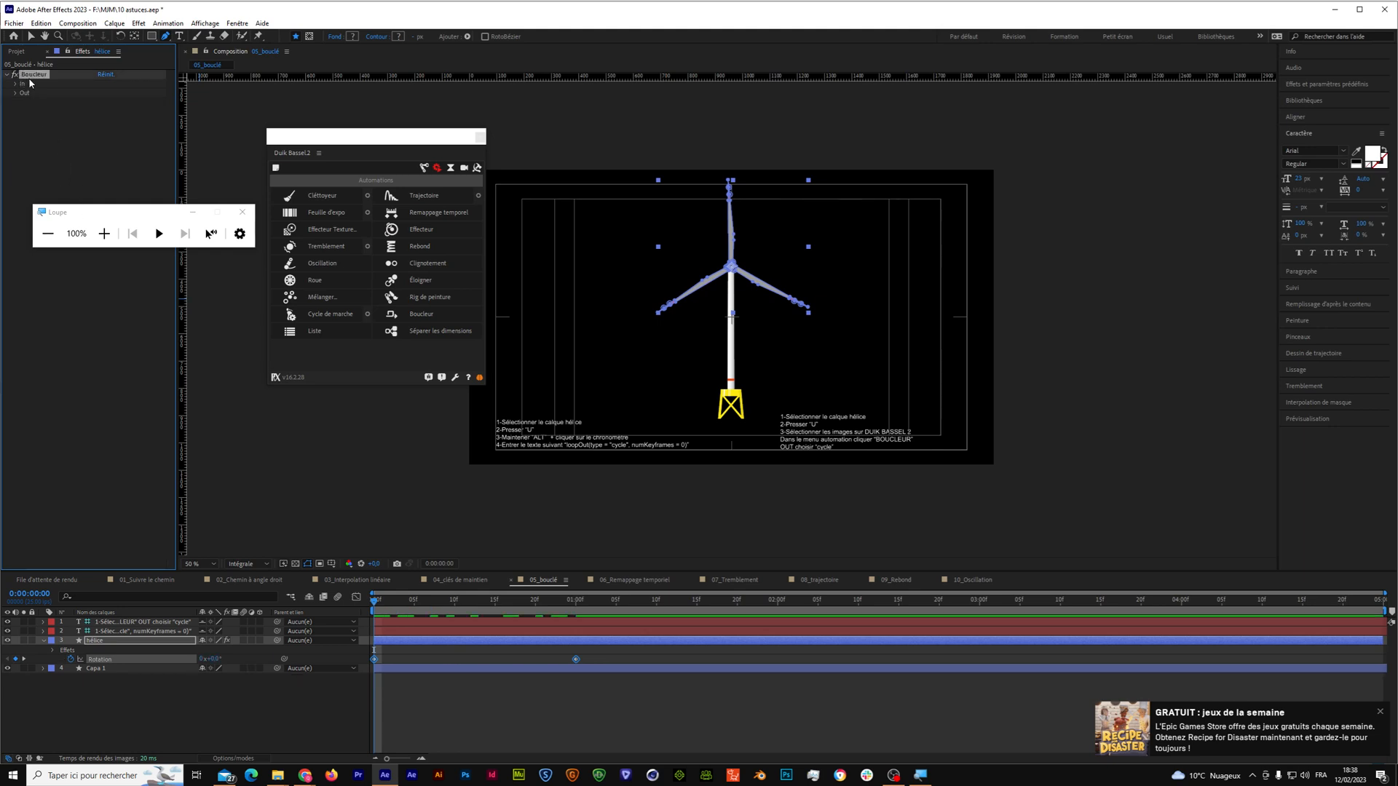
pyautogui.press('Delete')
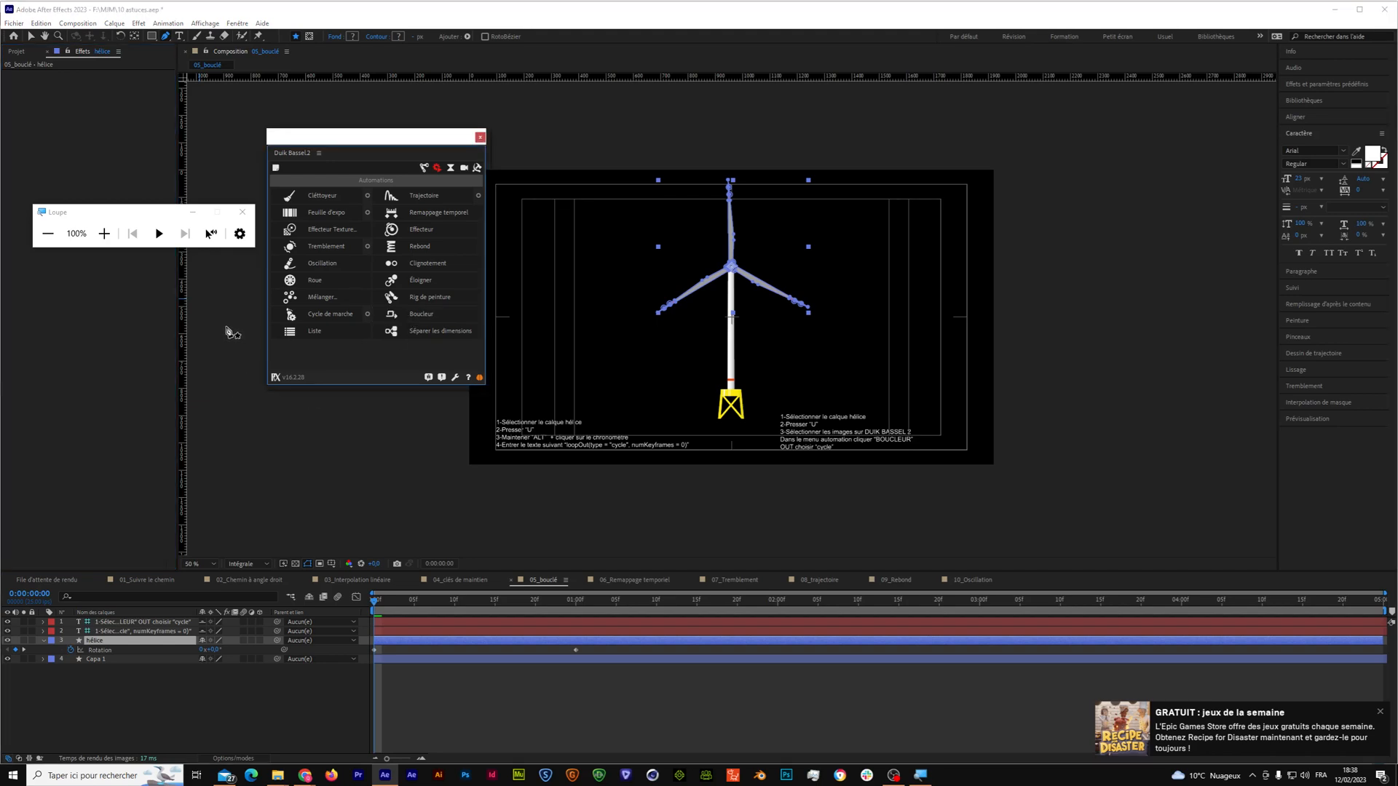
# Apply Boucleur afresh to the hélice layer's Rotation keyframes, expand its Out settings, and scrub the Ping Pong loop back to frame 0.
pyautogui.click(98, 651)
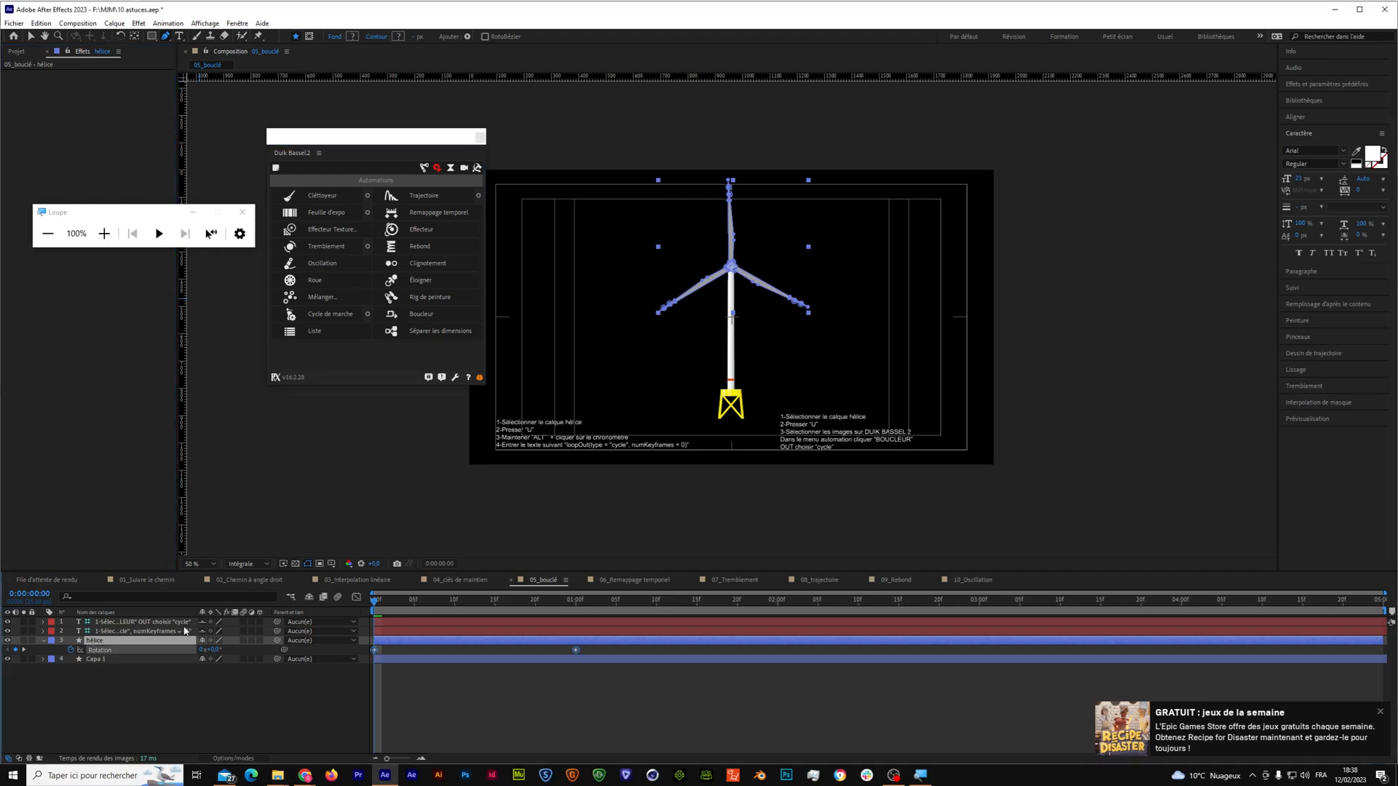
pyautogui.click(408, 316)
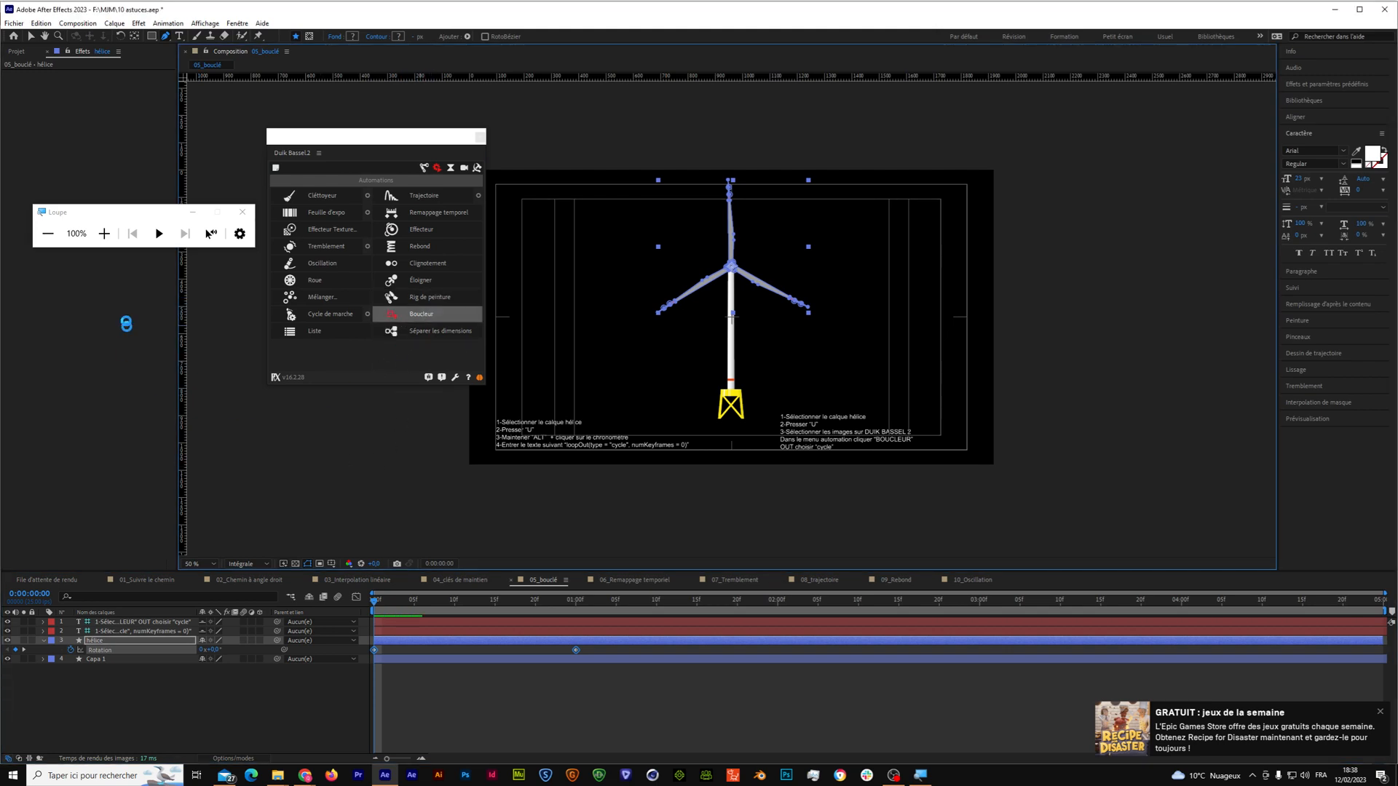
pyautogui.click(15, 93)
pyautogui.moveTo(374, 603); pyautogui.dragTo(745, 646)
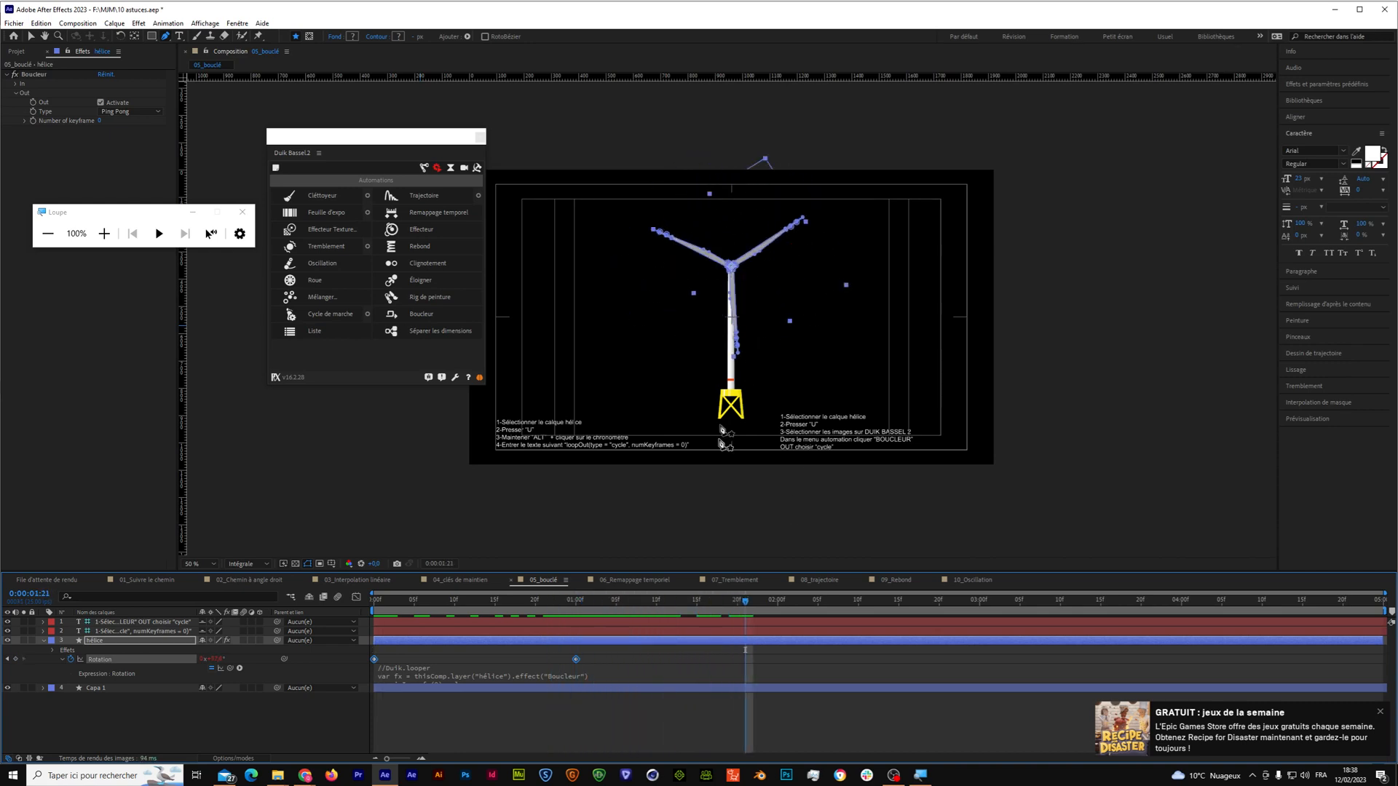
pyautogui.moveTo(744, 608); pyautogui.dragTo(267, 621)
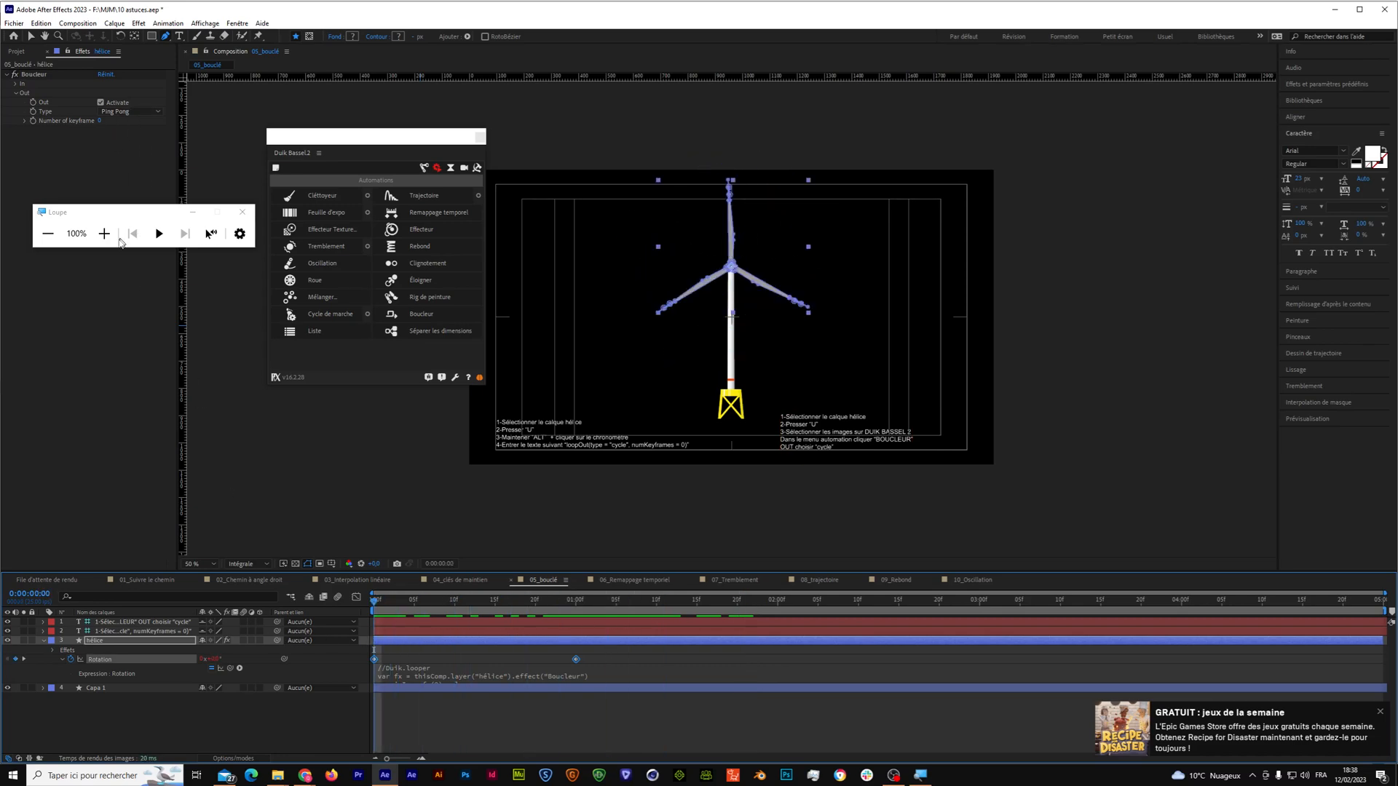
# Set the Boucleur effect's Out loop type to Cycle and scrub the timeline to check the rotation.
pyautogui.click(104, 233)
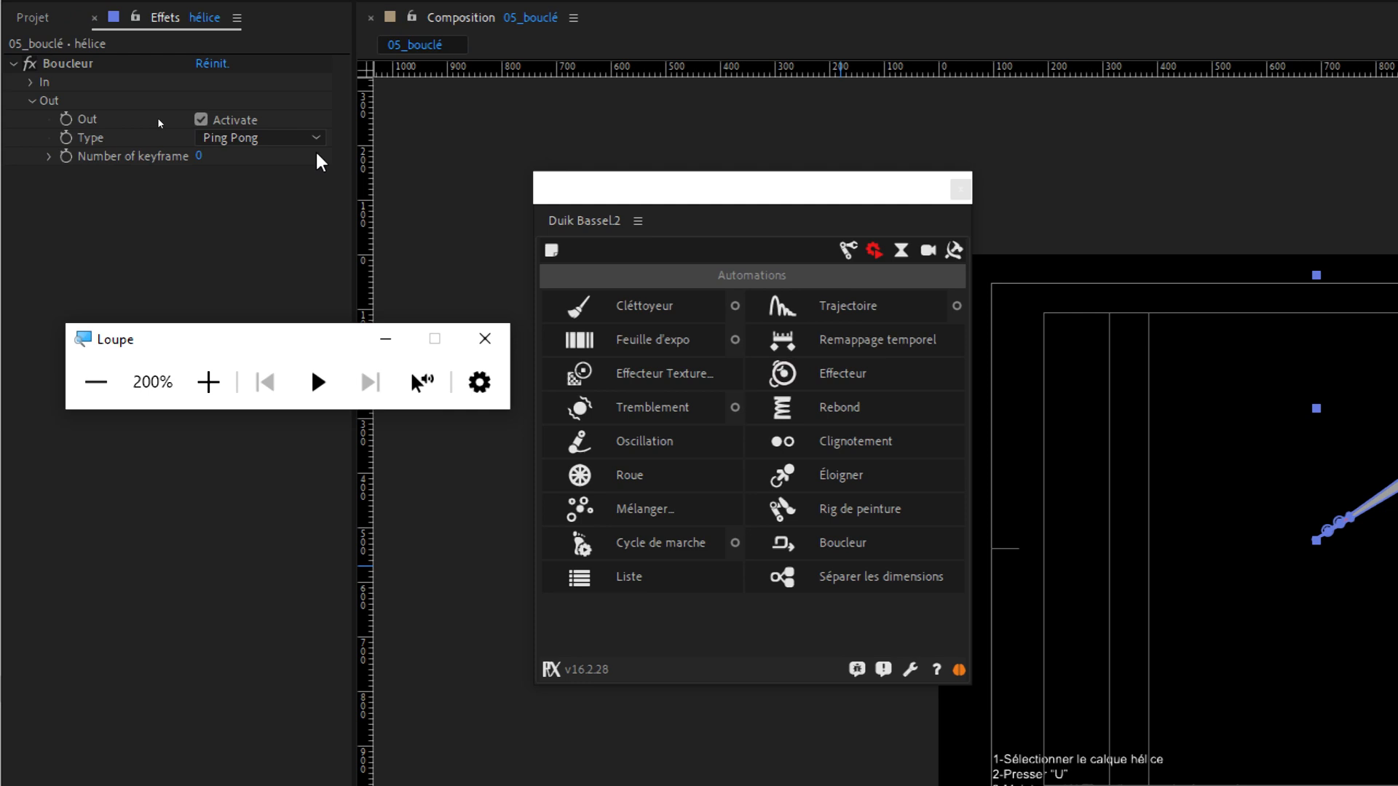
pyautogui.click(315, 142)
pyautogui.click(233, 159)
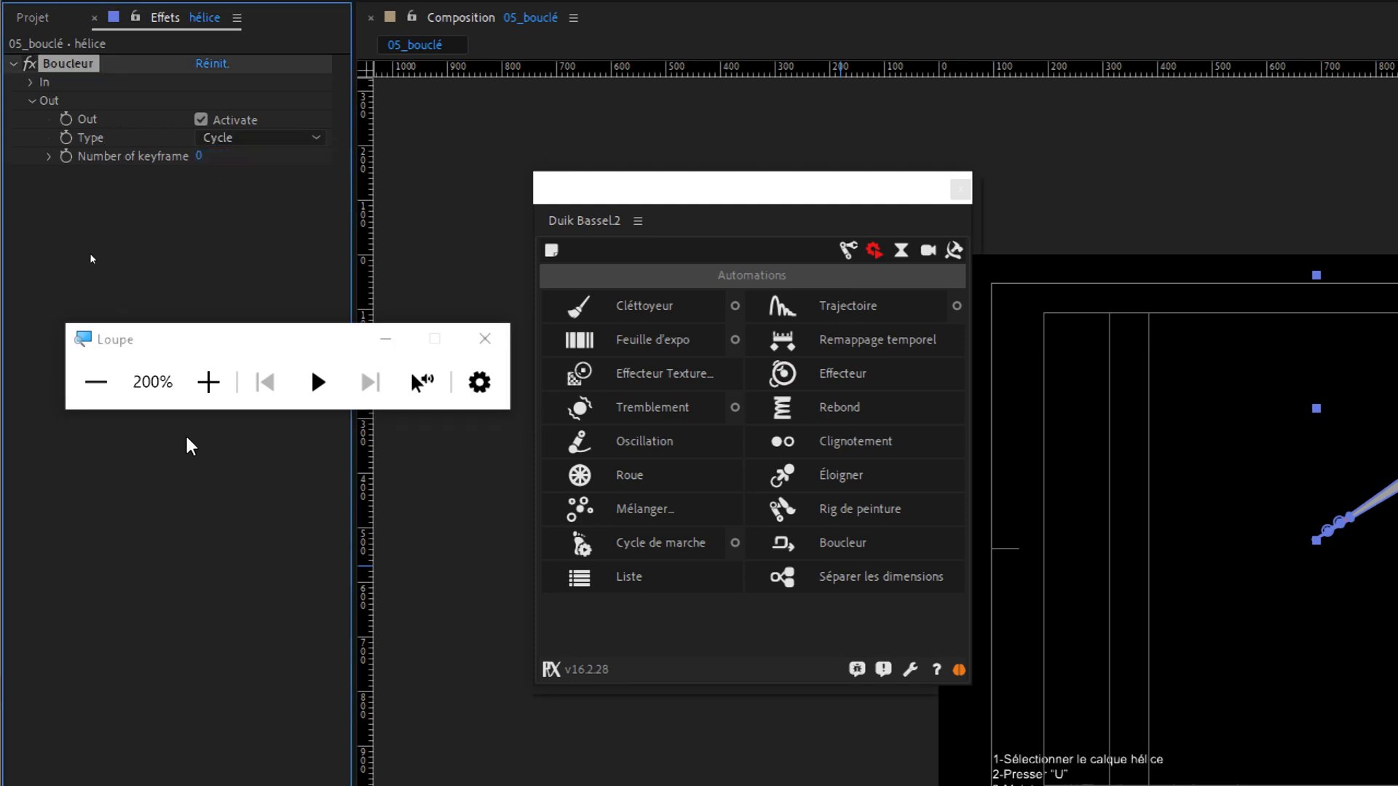
pyautogui.click(96, 382)
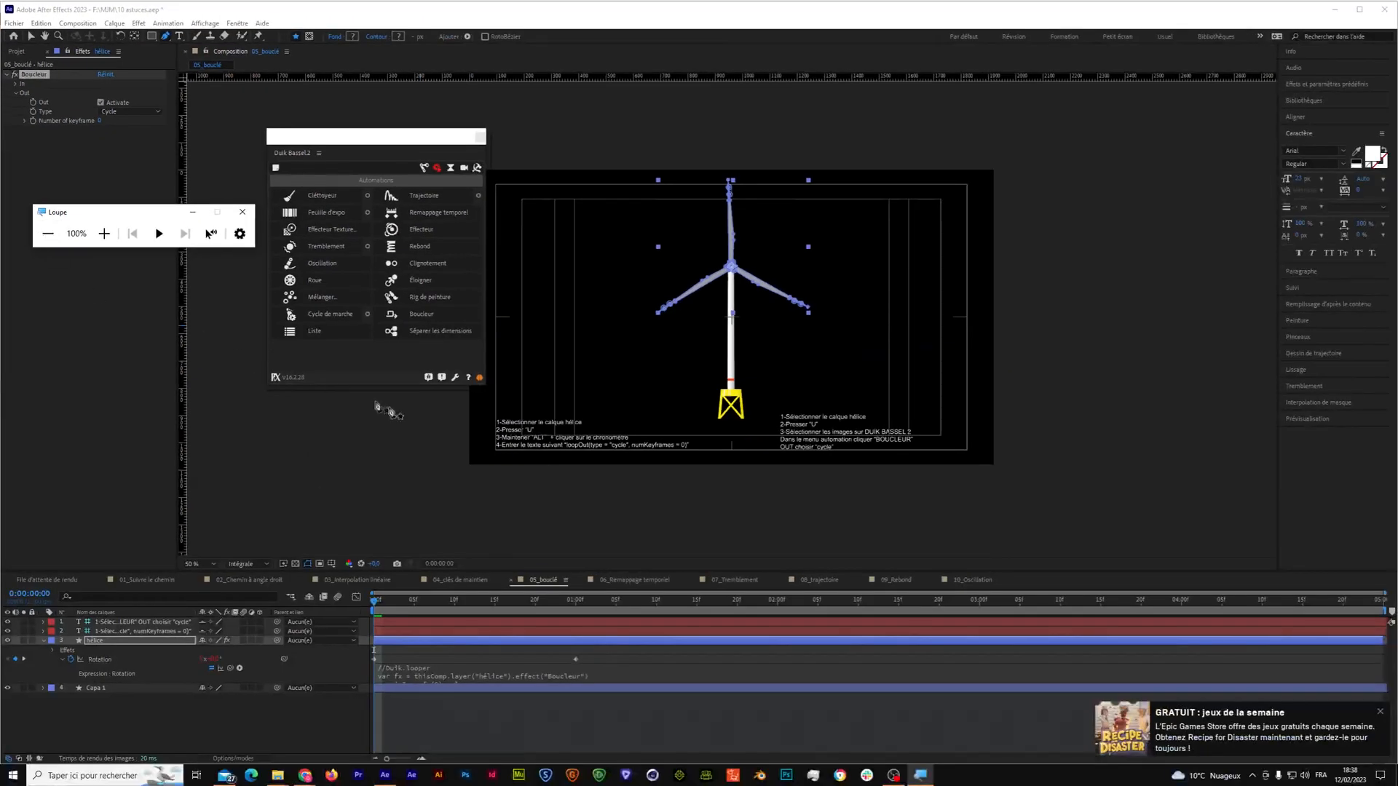
pyautogui.moveTo(376, 605); pyautogui.dragTo(66, 650)
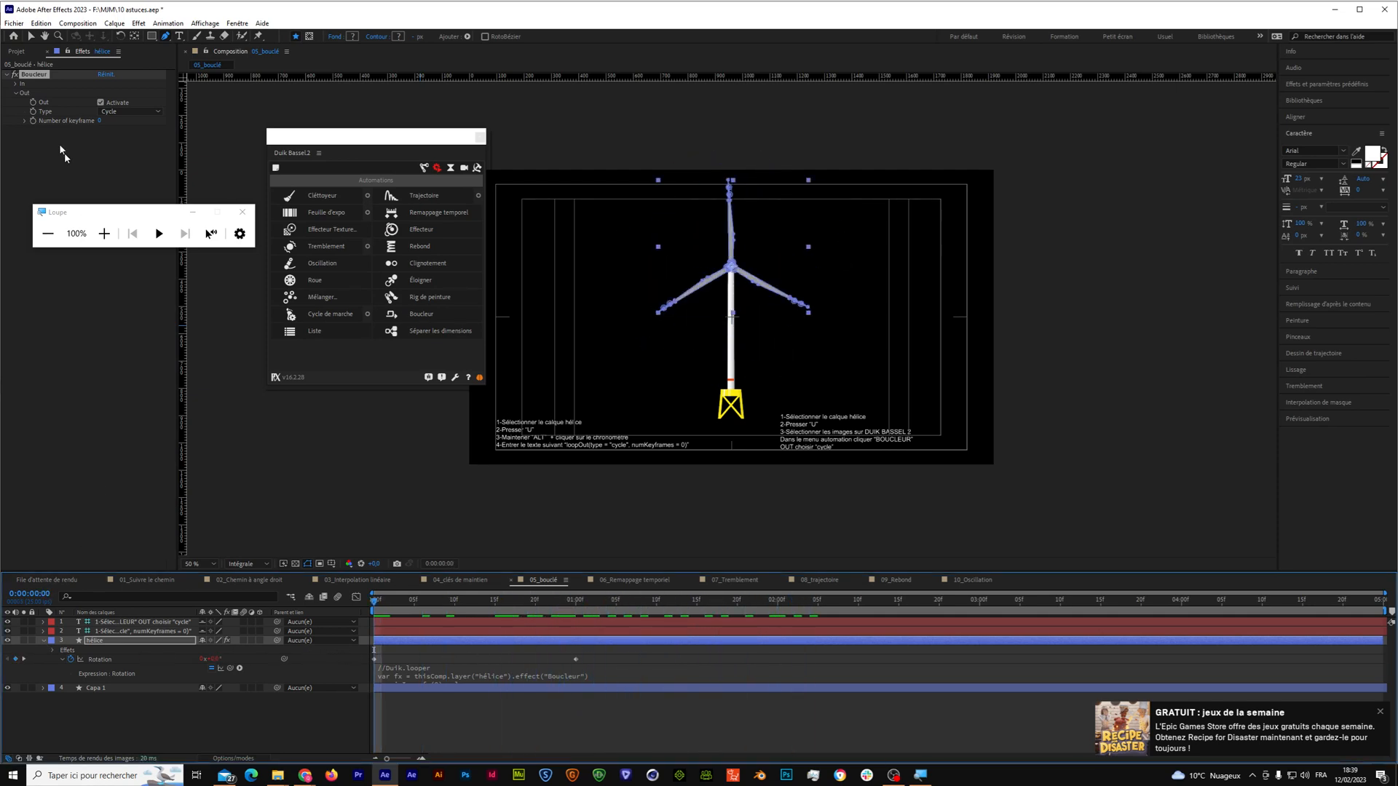
# Undo the Cycle setting and the Boucleur application, and redo the Boucleur application on the hélice layer.
pyautogui.click(39, 23)
pyautogui.click(41, 24)
pyautogui.click(42, 25)
pyautogui.click(48, 37)
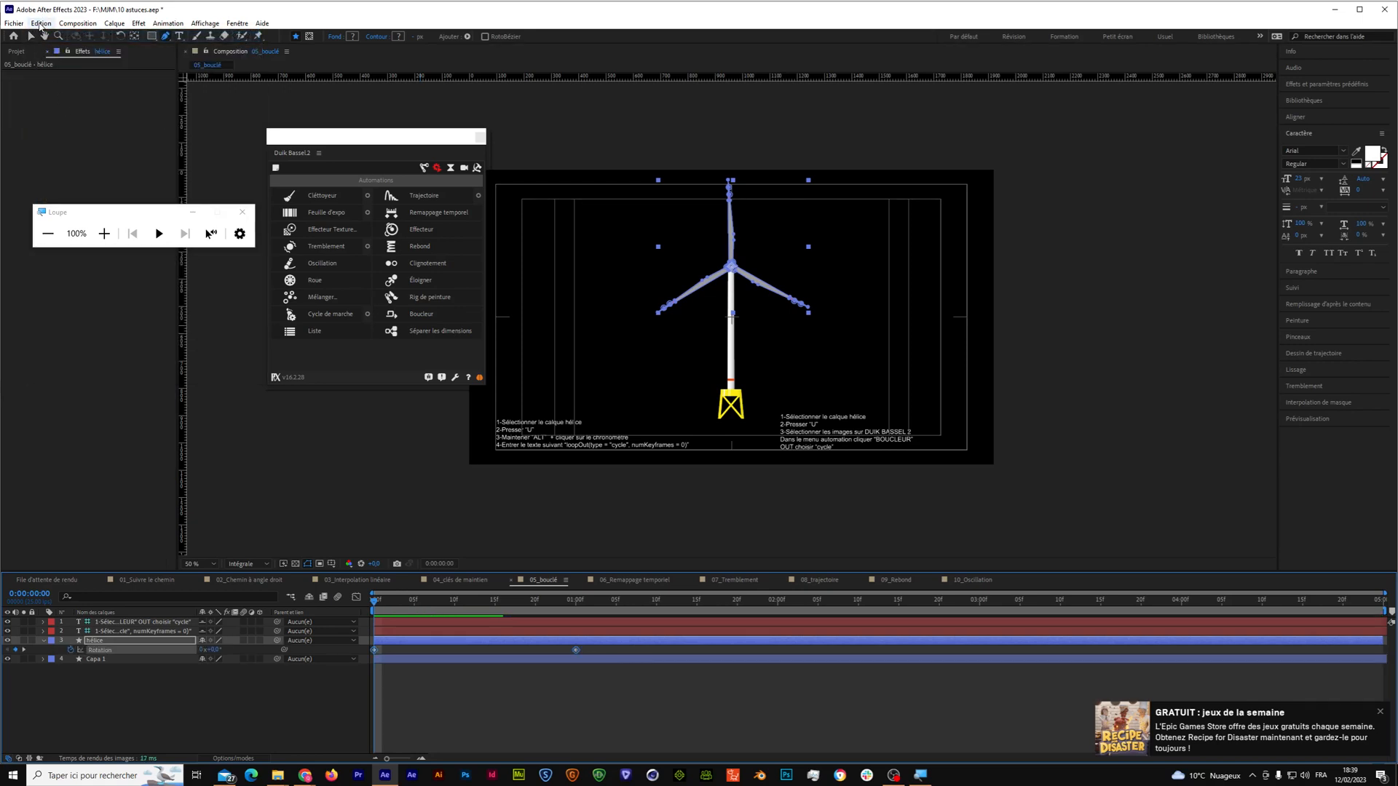
pyautogui.click(41, 24)
pyautogui.click(48, 46)
# Examine the loop types offered in Boucleur's Out settings, and collapse and deselect the hélice layer.
pyautogui.click(16, 93)
pyautogui.click(123, 111)
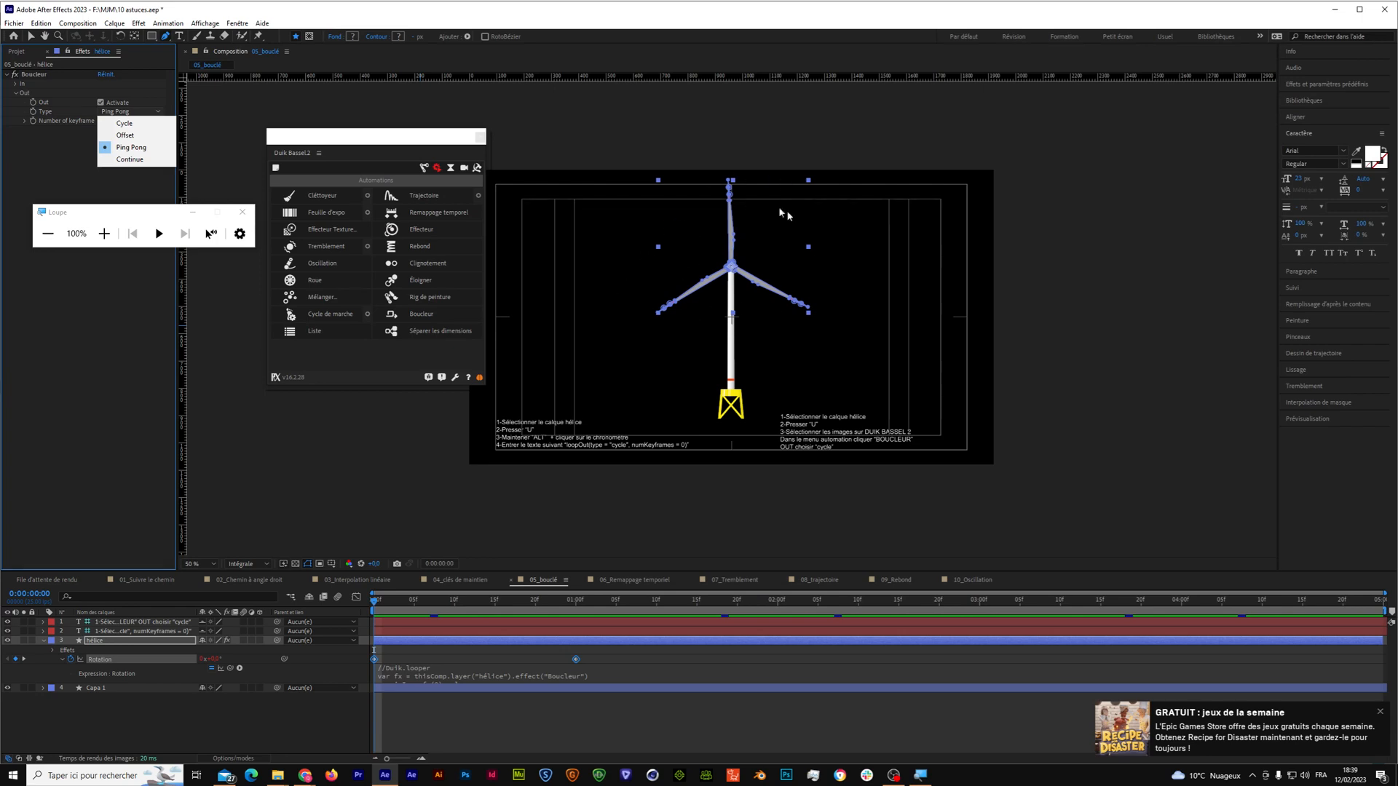
pyautogui.click(42, 640)
pyautogui.click(99, 696)
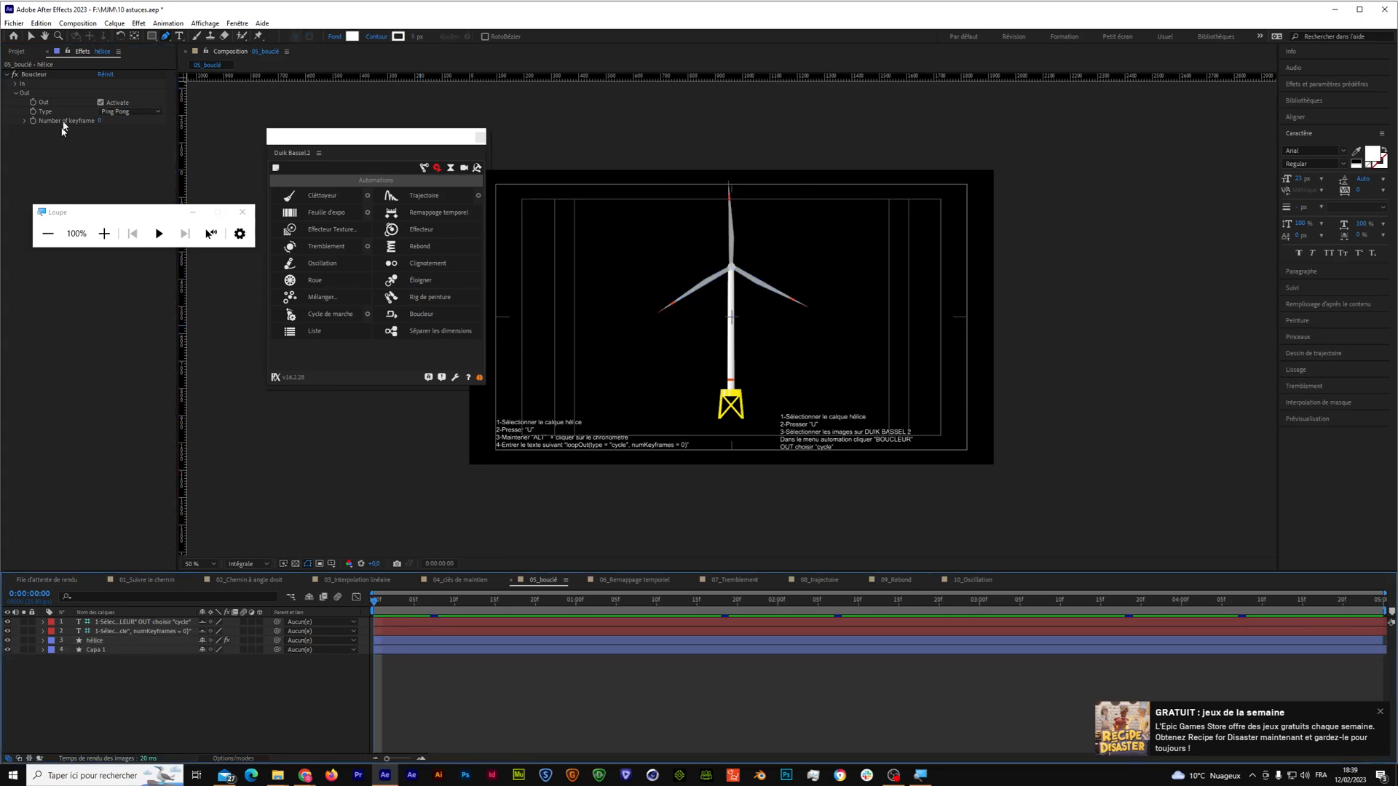
# Create a 5-second 1920x1080 composition at 25 fps and draw a white rectangle in the left part of its frame.
pyautogui.click(16, 51)
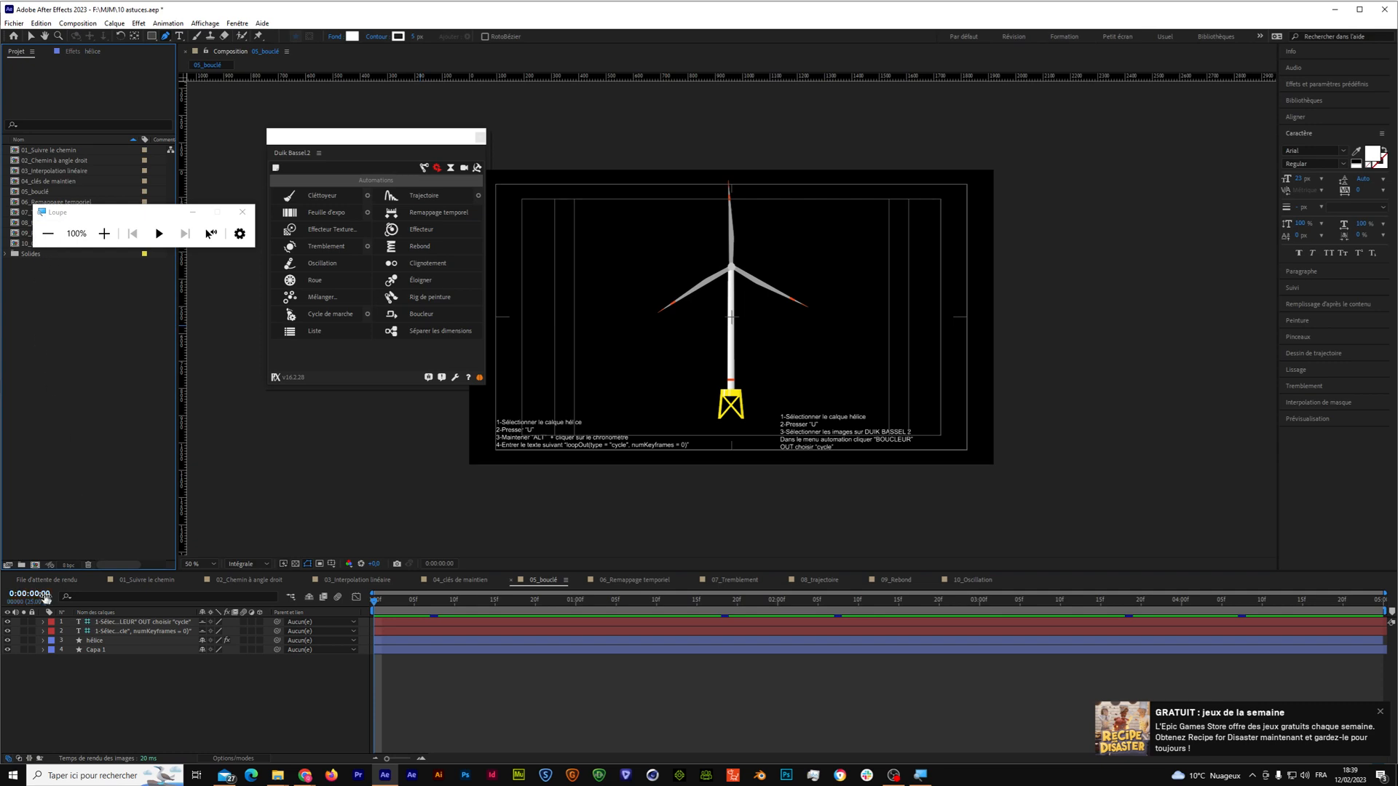
pyautogui.click(35, 565)
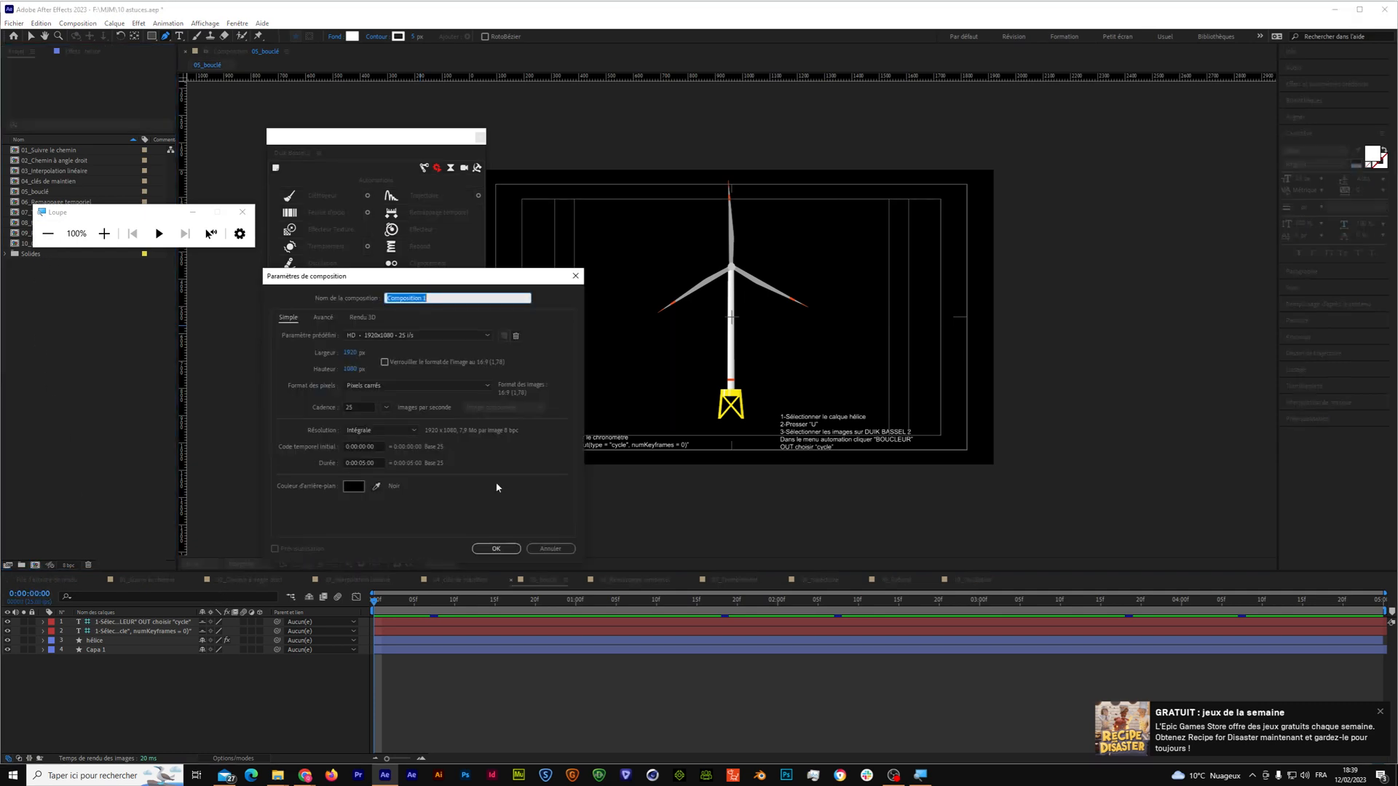
pyautogui.click(519, 548)
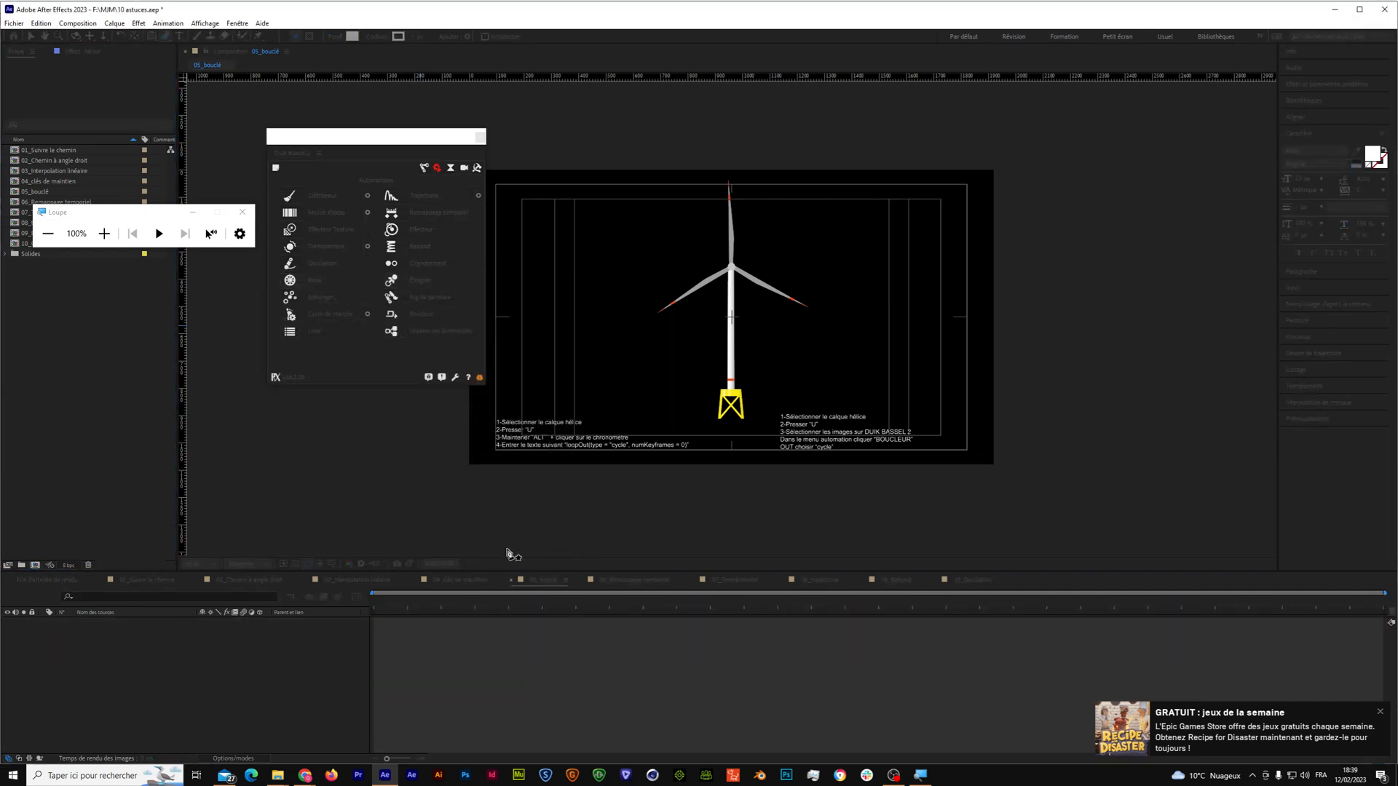
pyautogui.press('q')
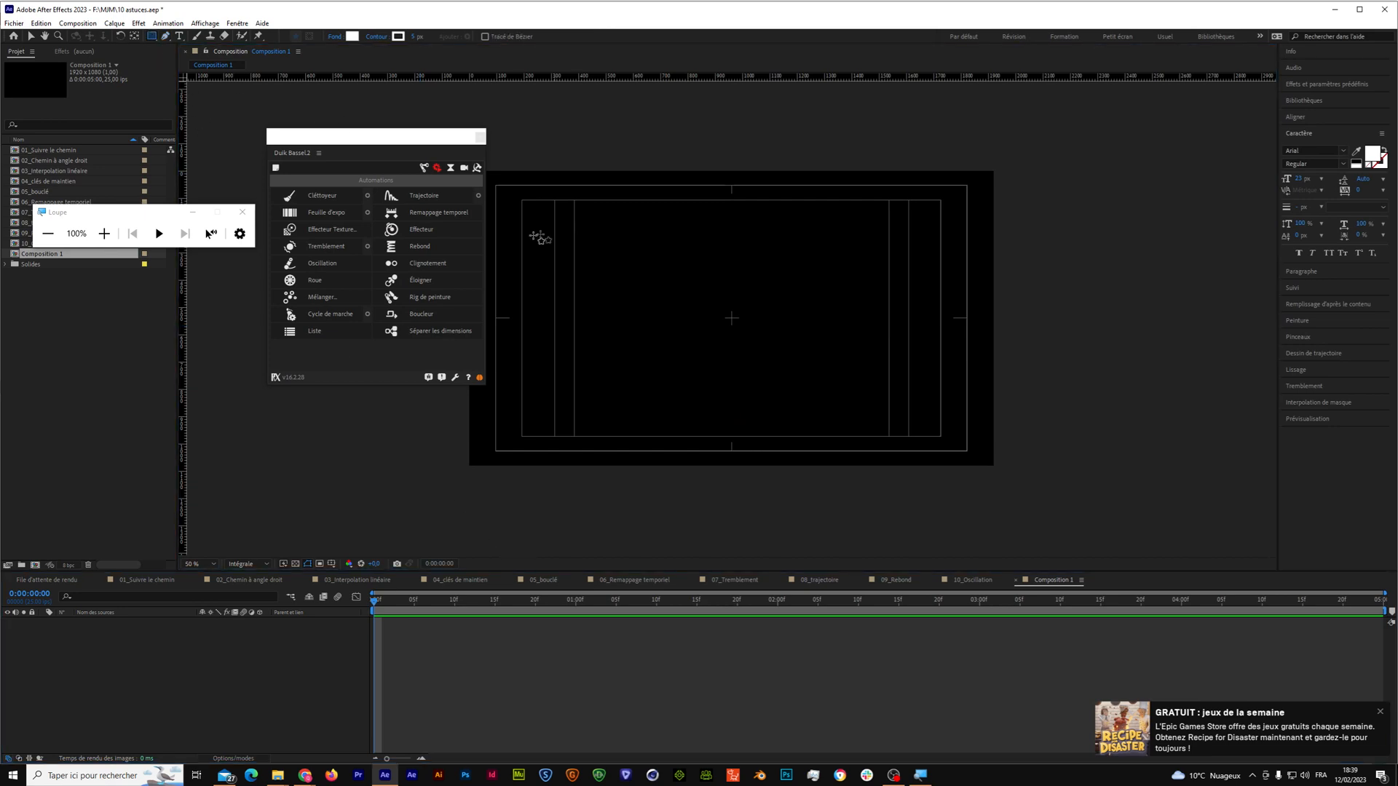
pyautogui.moveTo(511, 286); pyautogui.dragTo(597, 358)
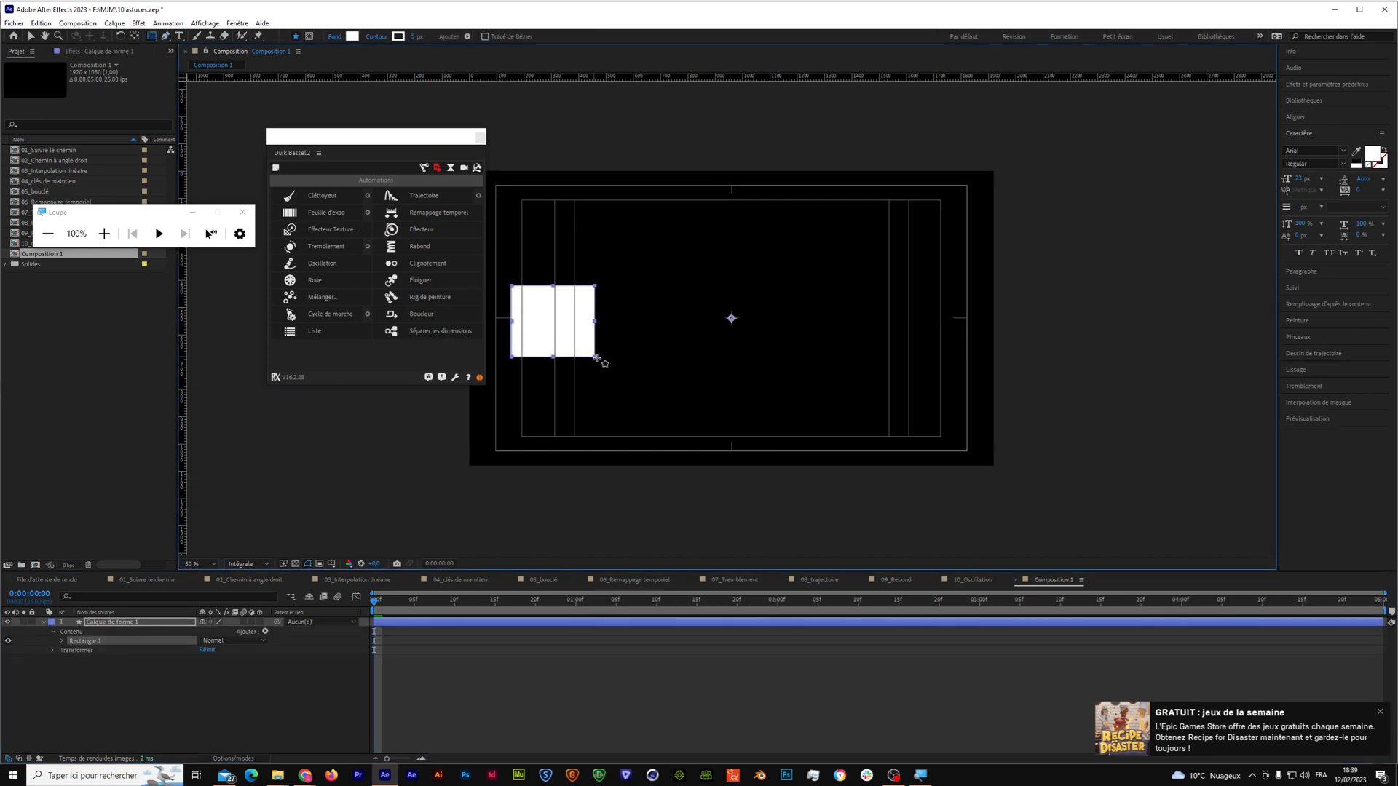
# Animate the rectangle layer's Position with keyframes at frame 0 and 1 second, shifting it horizontally to about X 1800 at the second keyframe.
pyautogui.click(422, 246)
pyautogui.press('p')
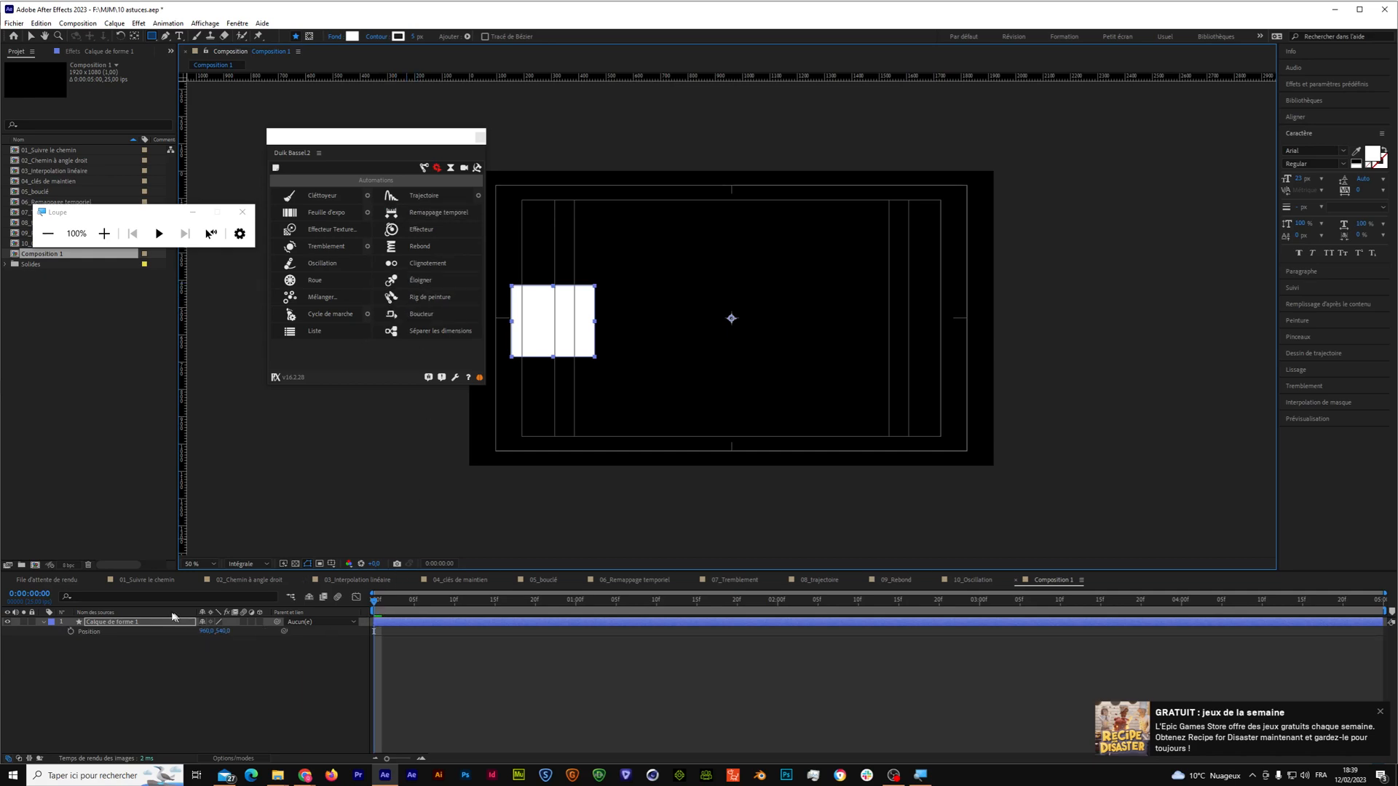
pyautogui.click(70, 631)
pyautogui.moveTo(377, 603); pyautogui.dragTo(576, 603)
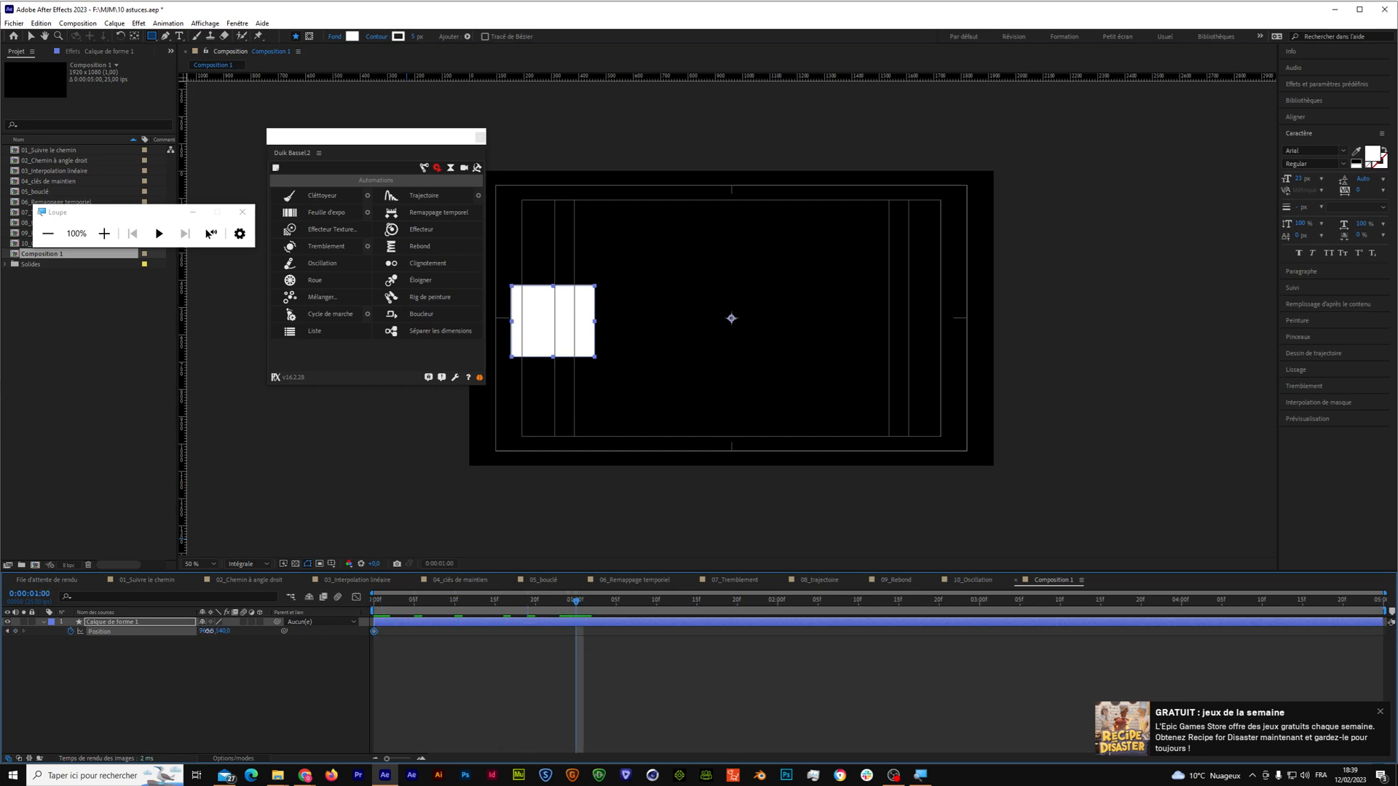
pyautogui.moveTo(206, 631); pyautogui.dragTo(529, 642)
pyautogui.moveTo(676, 641); pyautogui.dragTo(231, 637)
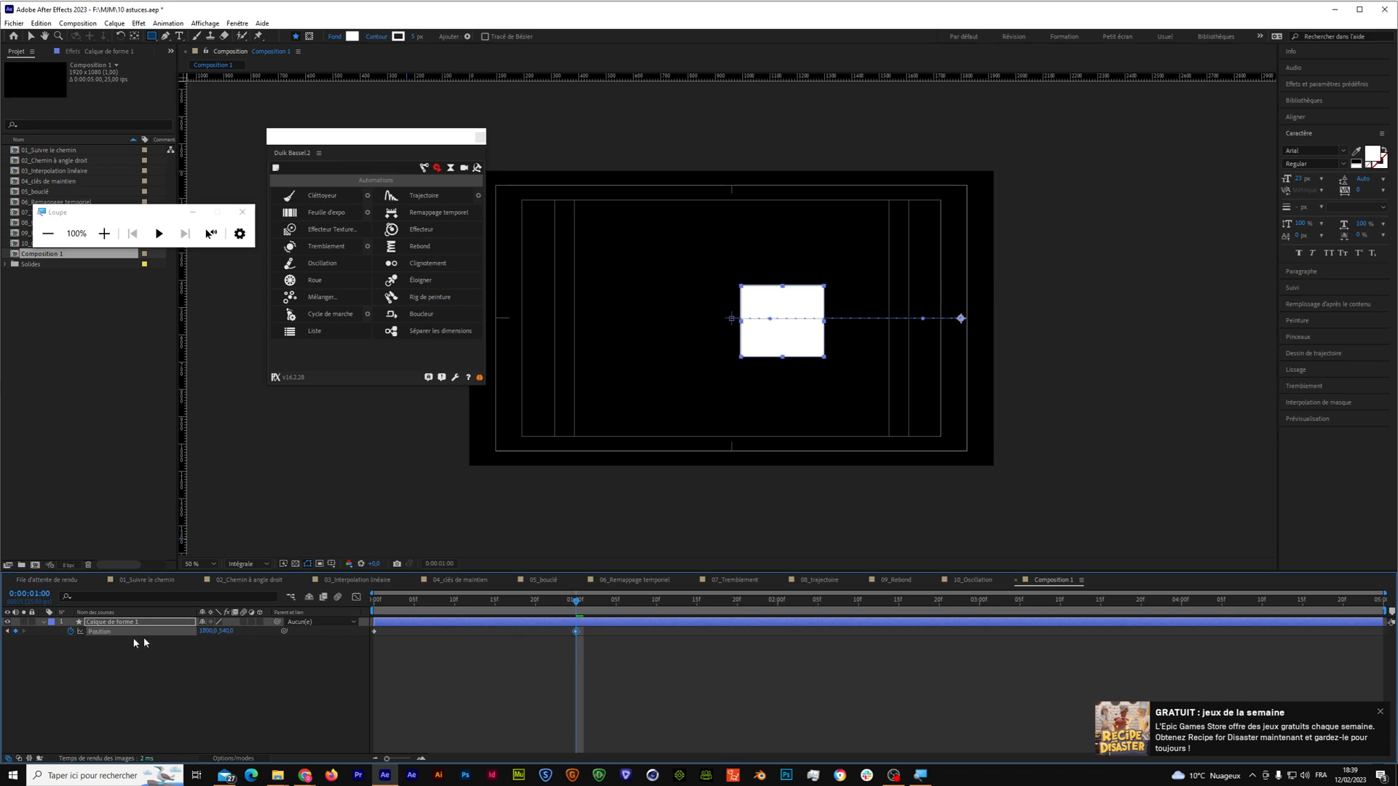
# Apply Duik's Boucleur to the rectangle layer's Position and bring up the layer's effect settings.
pyautogui.click(97, 633)
pyautogui.click(419, 316)
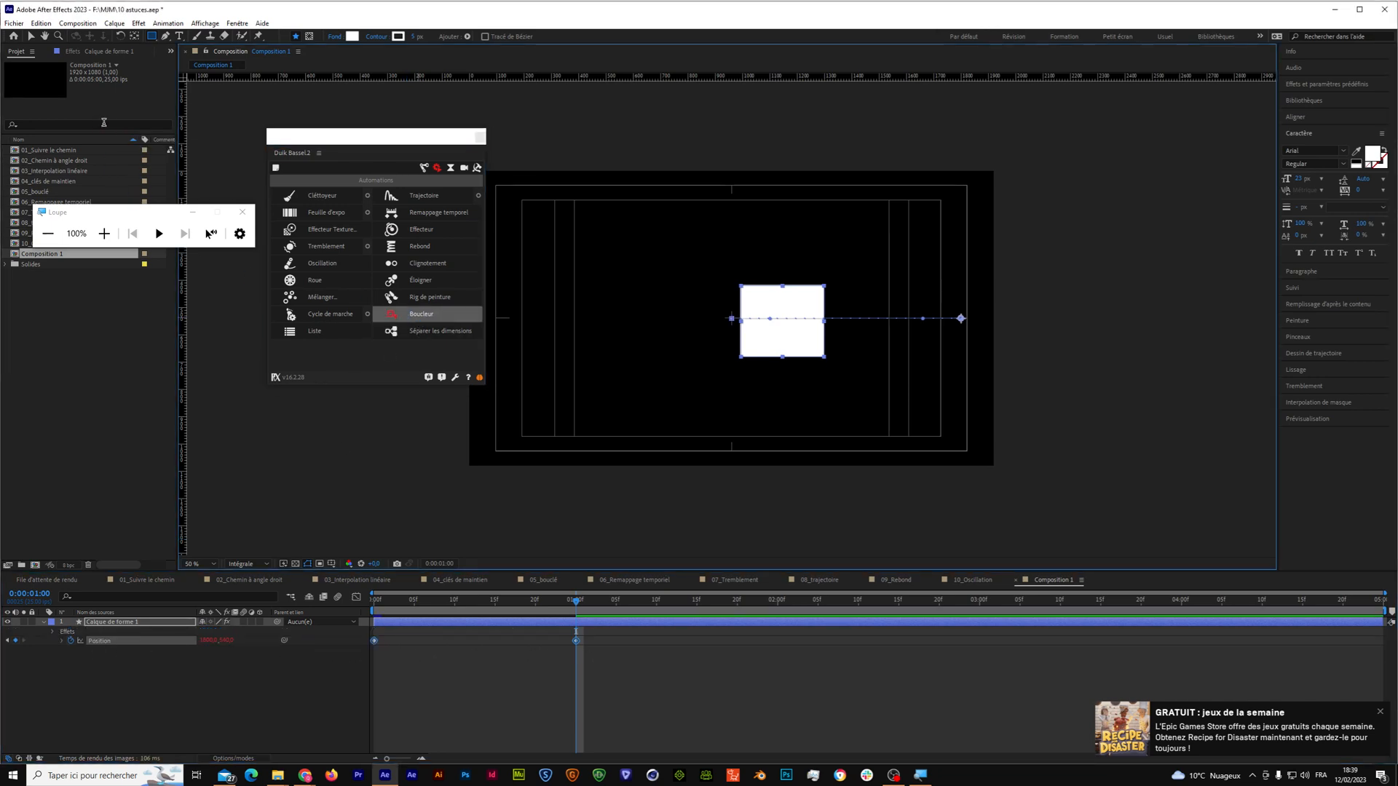
pyautogui.click(100, 51)
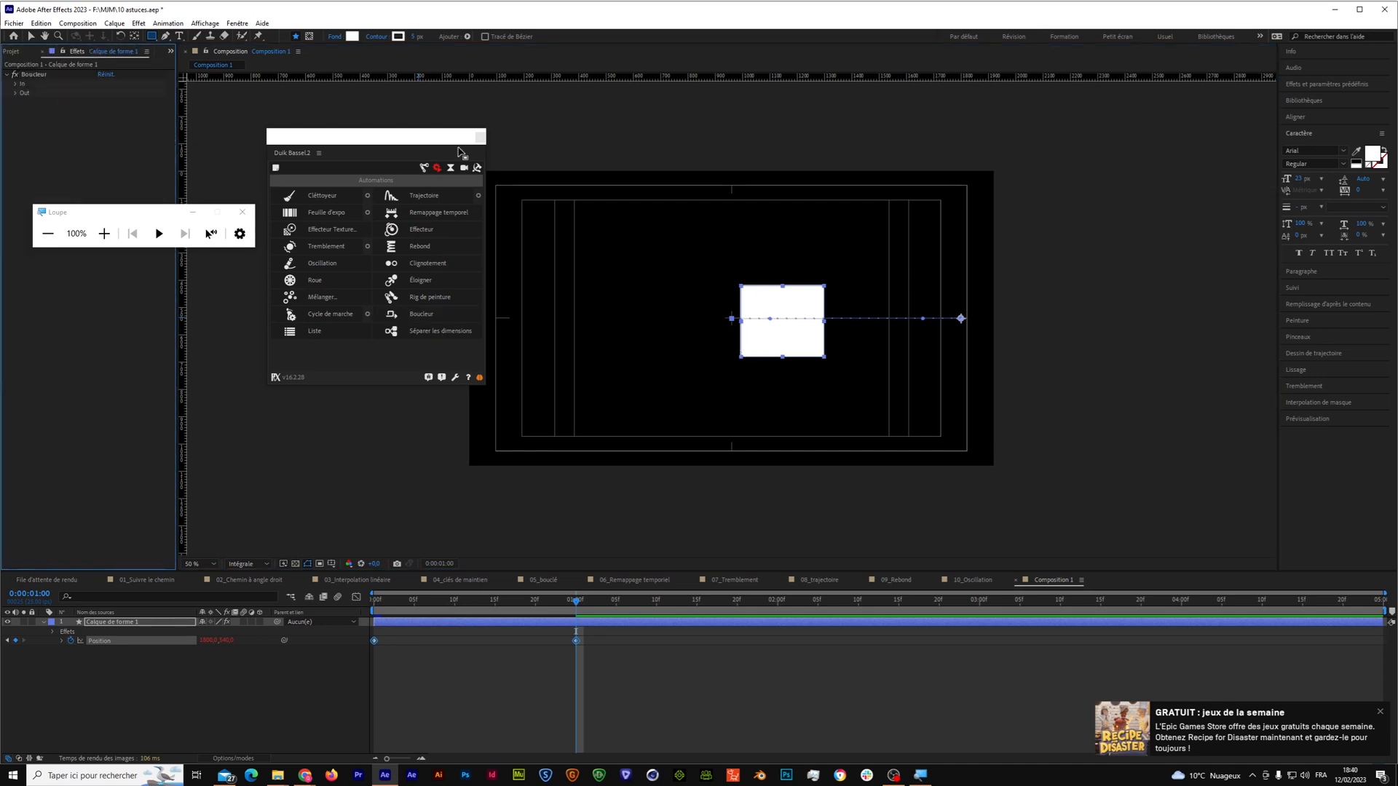
pyautogui.moveTo(403, 137); pyautogui.dragTo(328, 129)
# Shift both Position keyframes later so the second sits at 2:12, expand Boucleur's In settings, and preview the motion around them.
pyautogui.moveTo(605, 664); pyautogui.dragTo(671, 650)
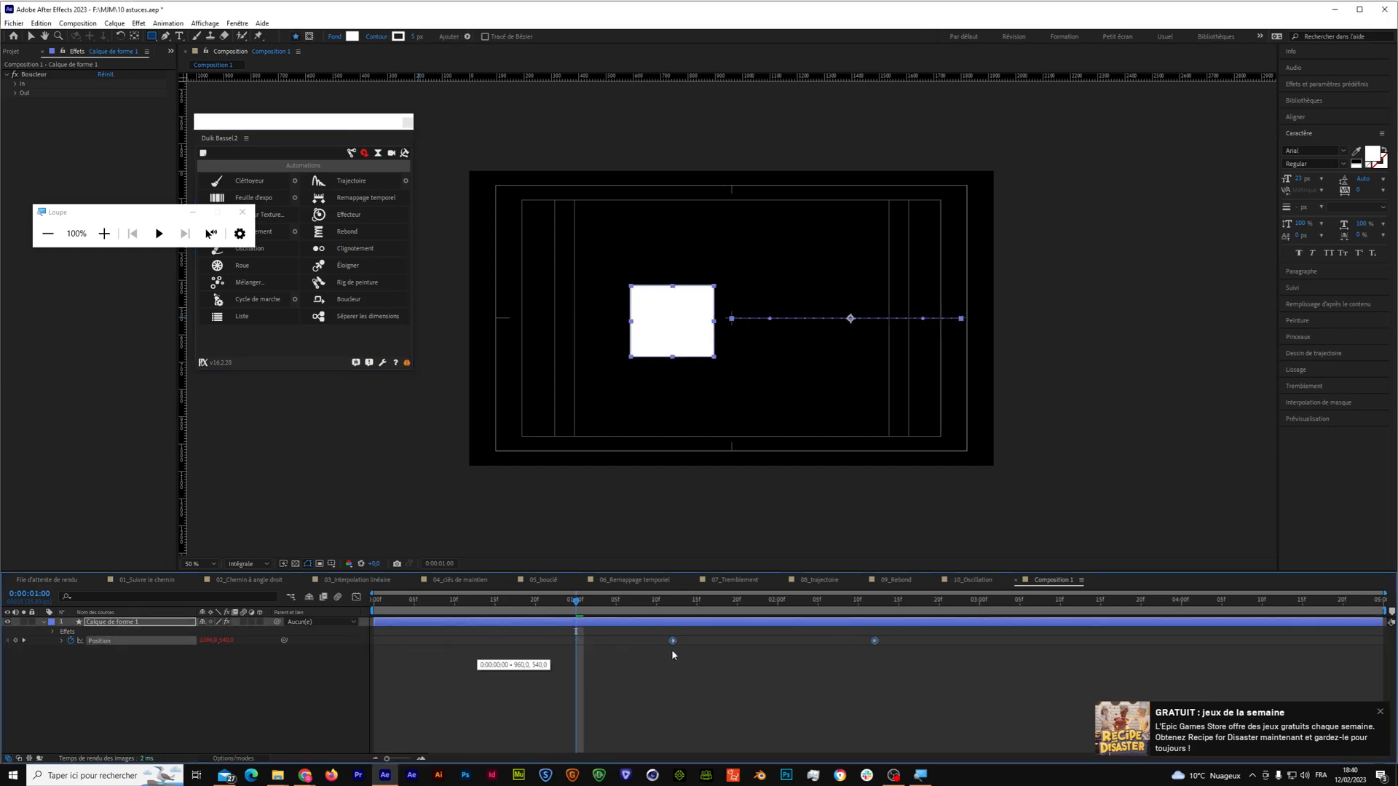
pyautogui.press('space')
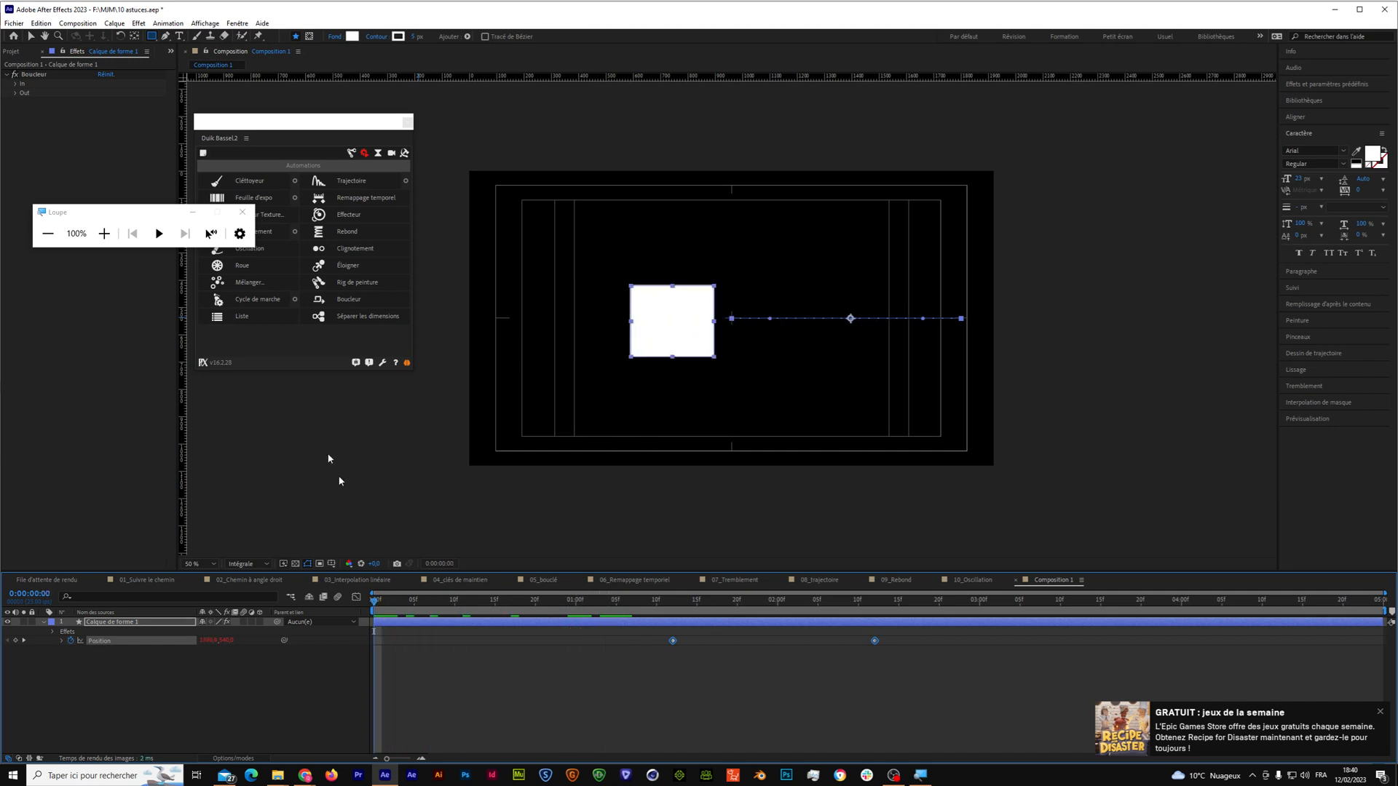
pyautogui.click(15, 84)
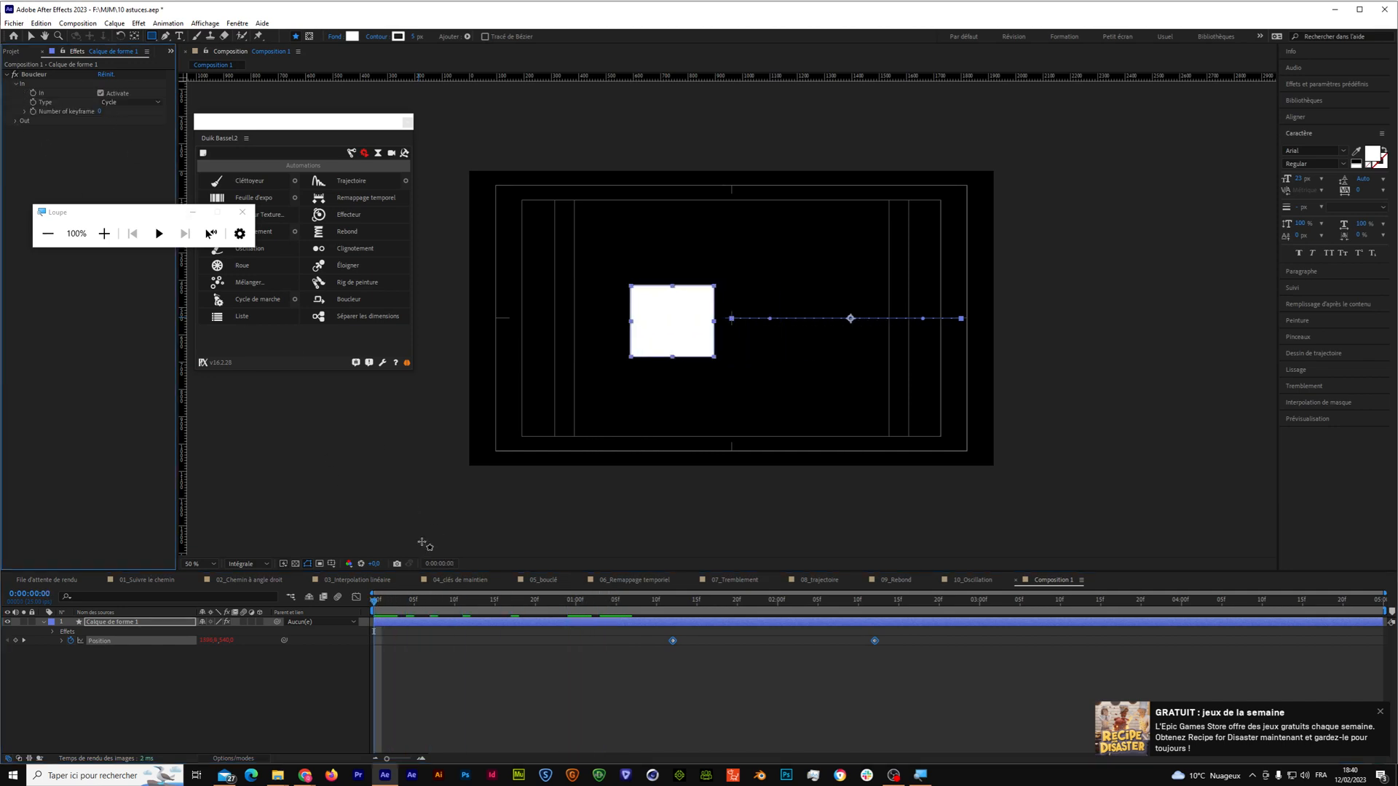
pyautogui.moveTo(375, 602); pyautogui.dragTo(877, 658)
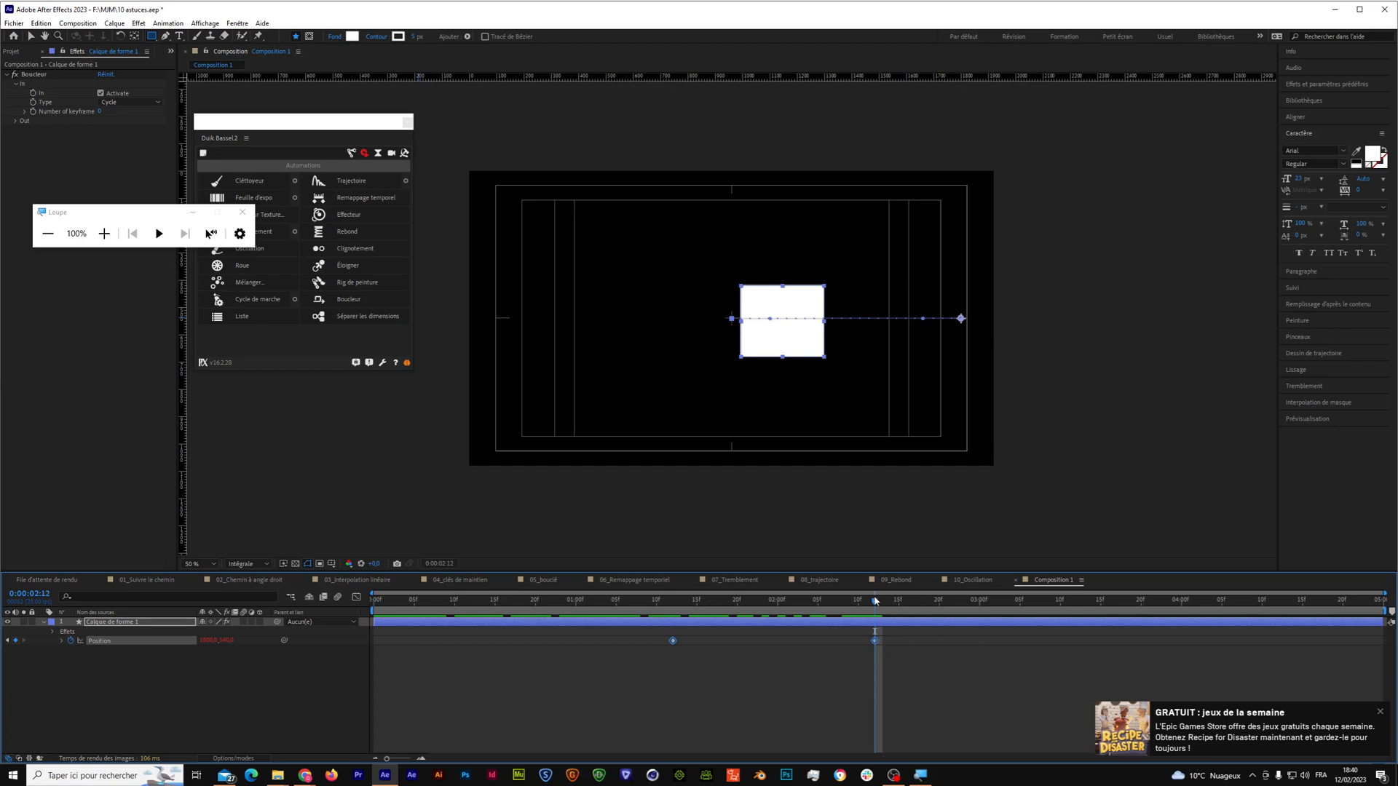
pyautogui.moveTo(878, 605); pyautogui.dragTo(958, 615)
pyautogui.moveTo(1087, 617); pyautogui.dragTo(878, 670)
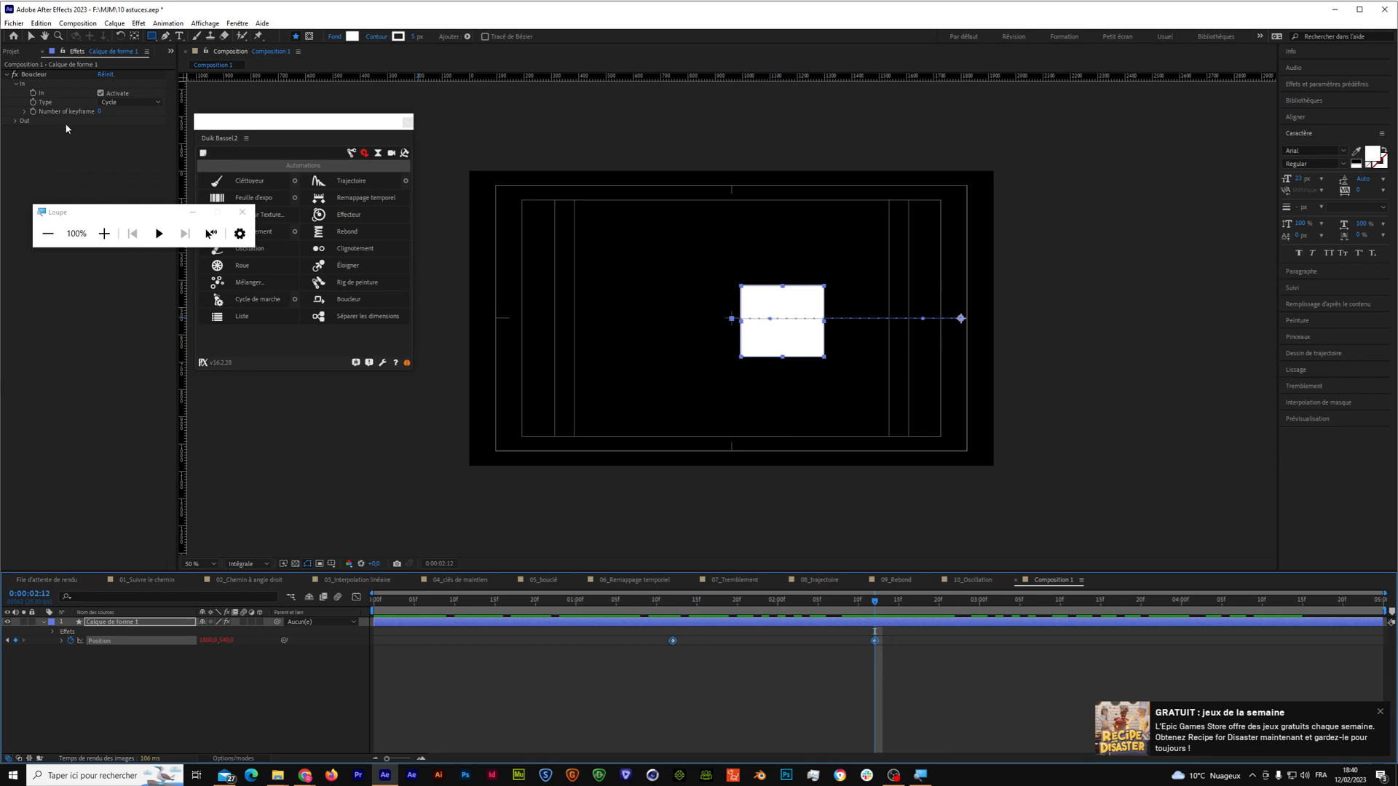
# Set Boucleur's Out type to Continue and preview the rectangle's motion after the last keyframe.
pyautogui.click(16, 121)
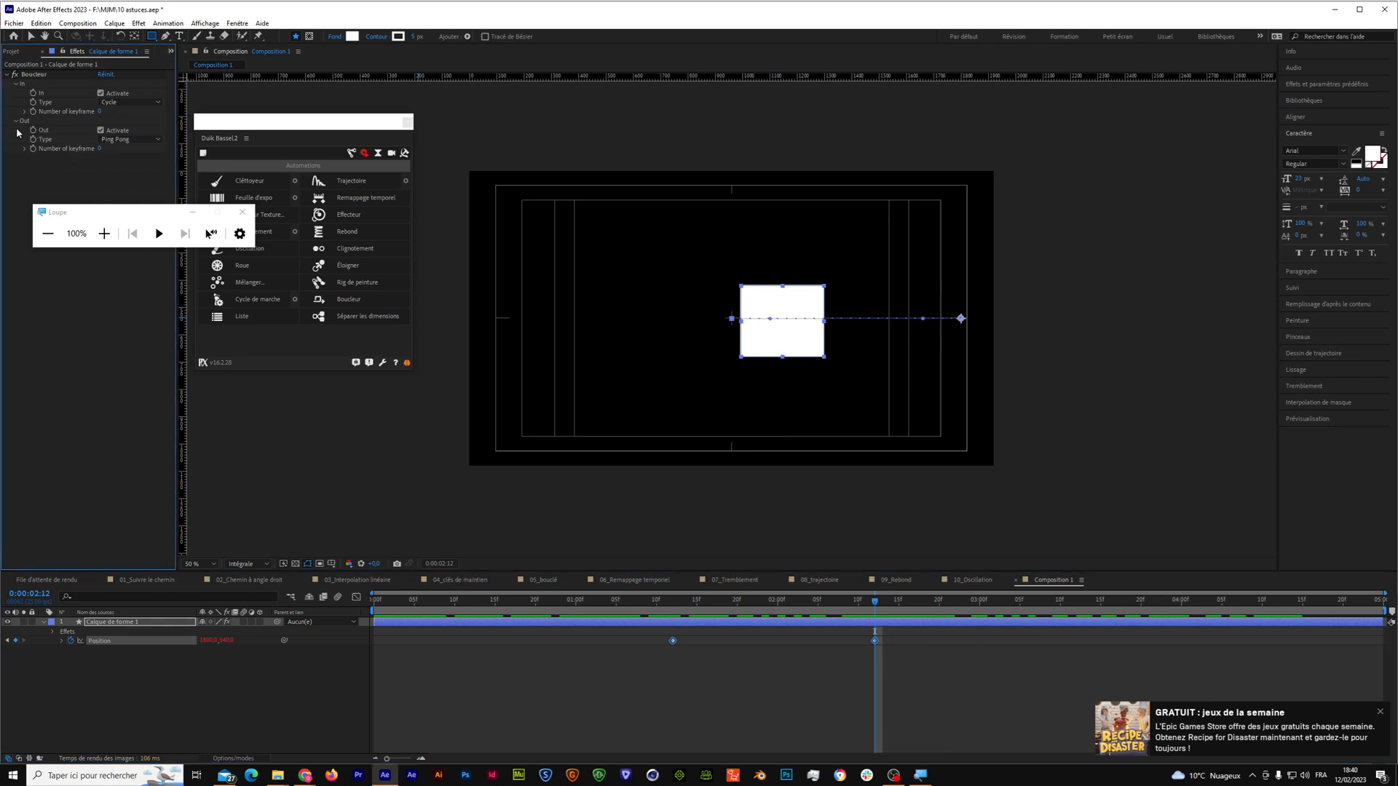
pyautogui.click(106, 140)
pyautogui.click(120, 191)
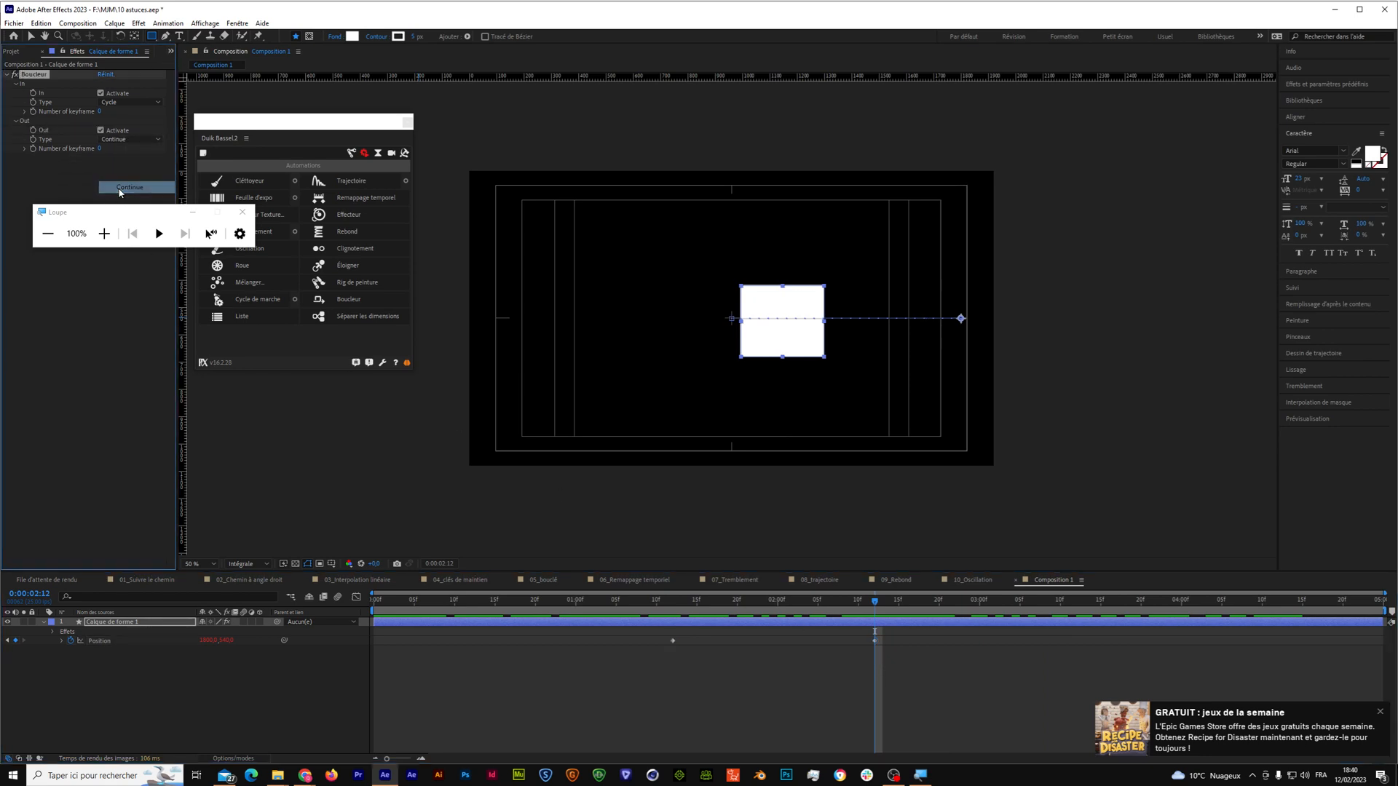
pyautogui.click(876, 604)
pyautogui.press('space')
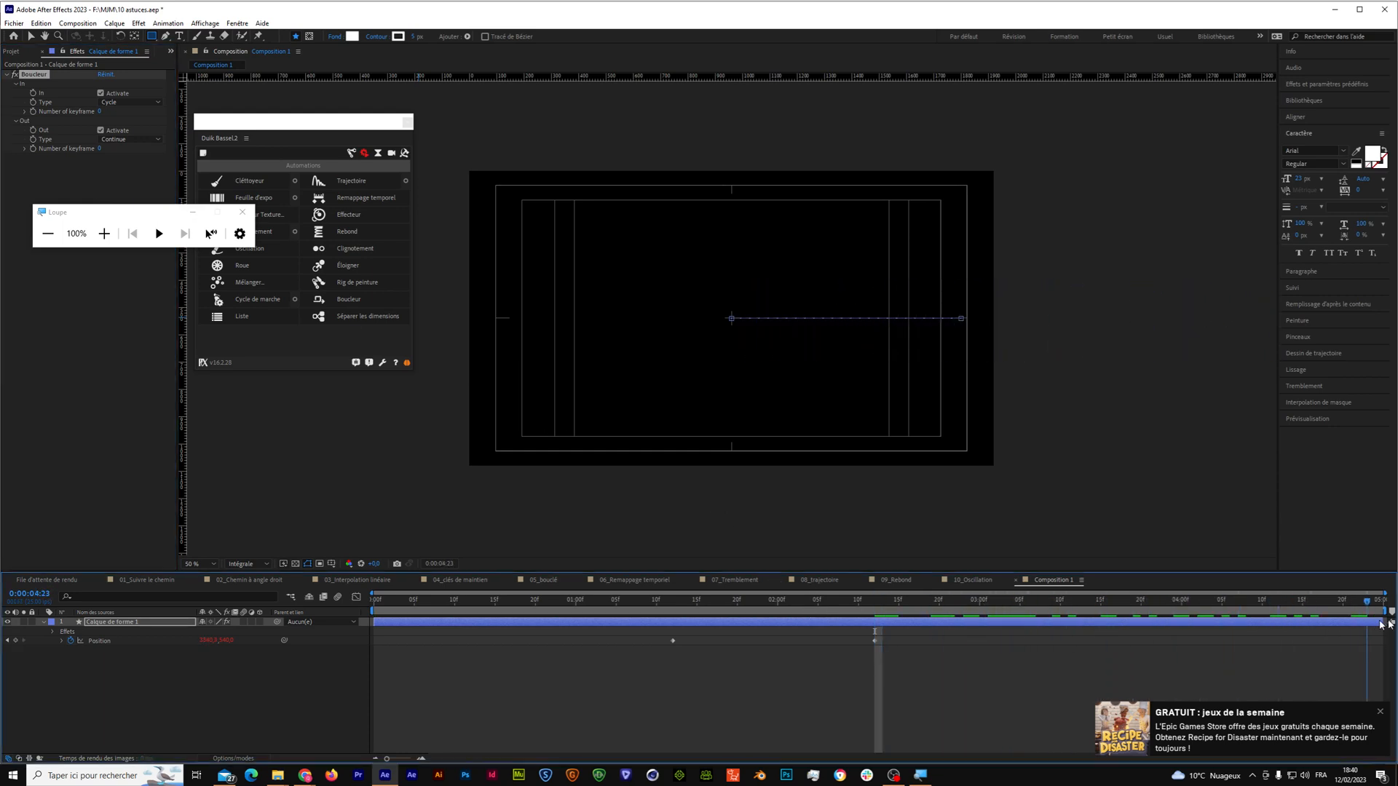
pyautogui.press('space')
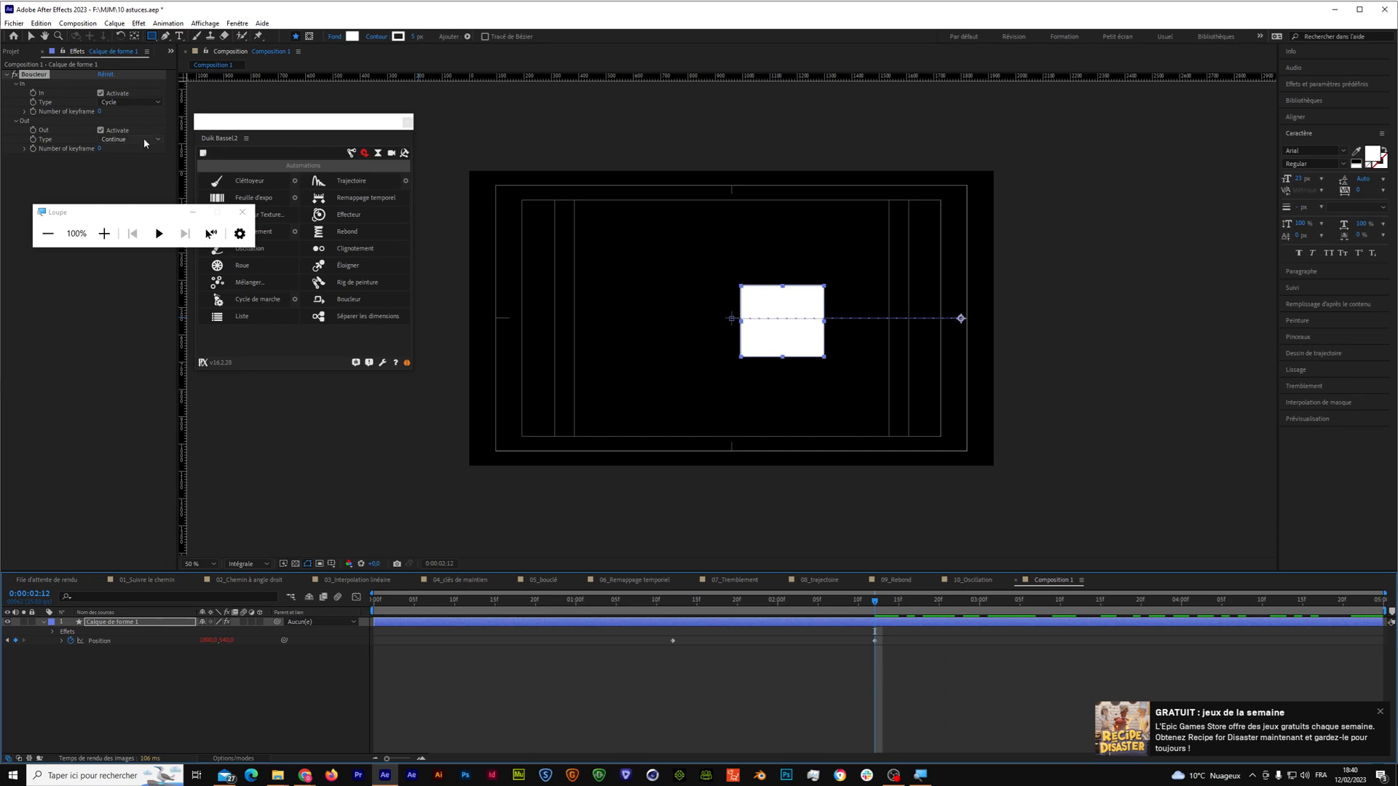
# Set Boucleur's Out type to Cycle and preview the rectangle's motion from the last keyframe.
pyautogui.click(131, 139)
pyautogui.click(125, 149)
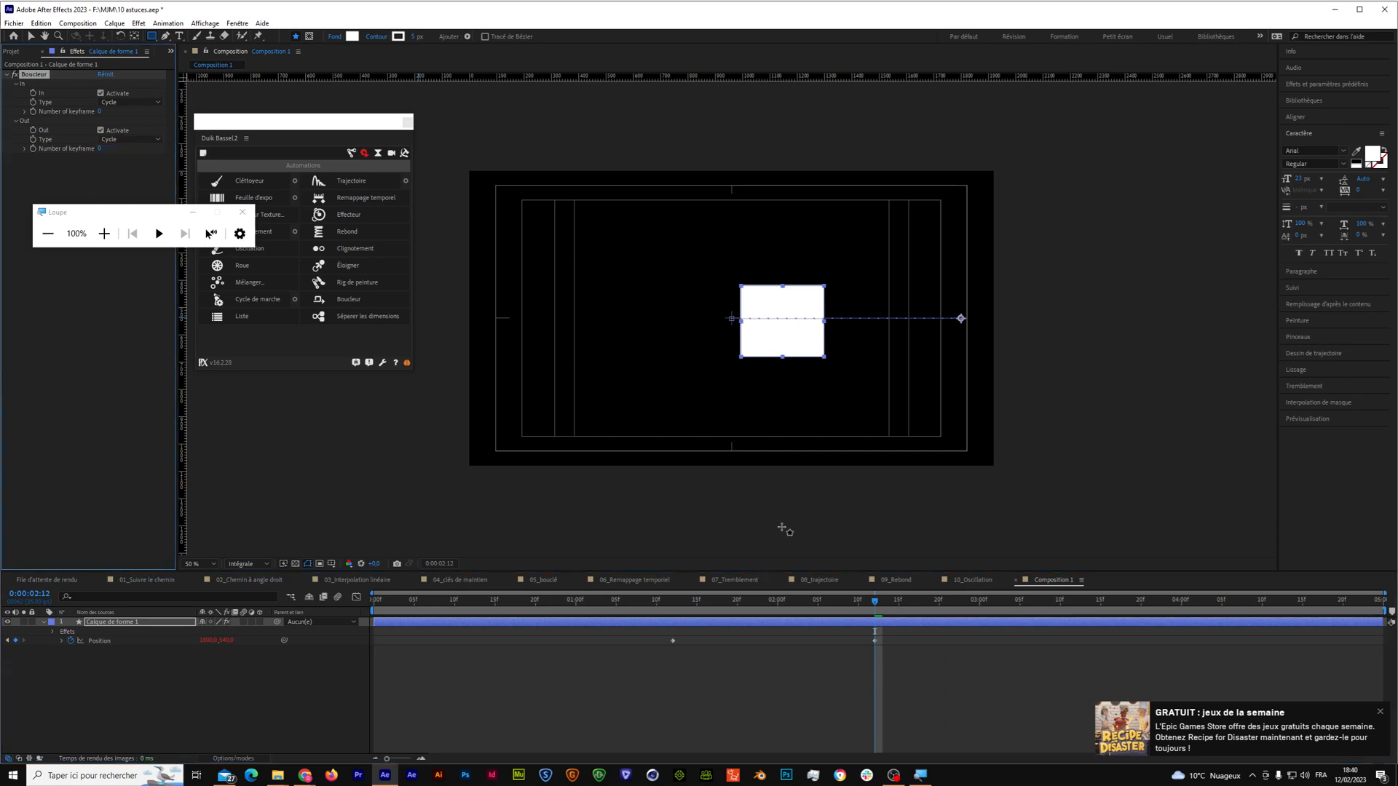
pyautogui.click(880, 603)
pyautogui.press('space')
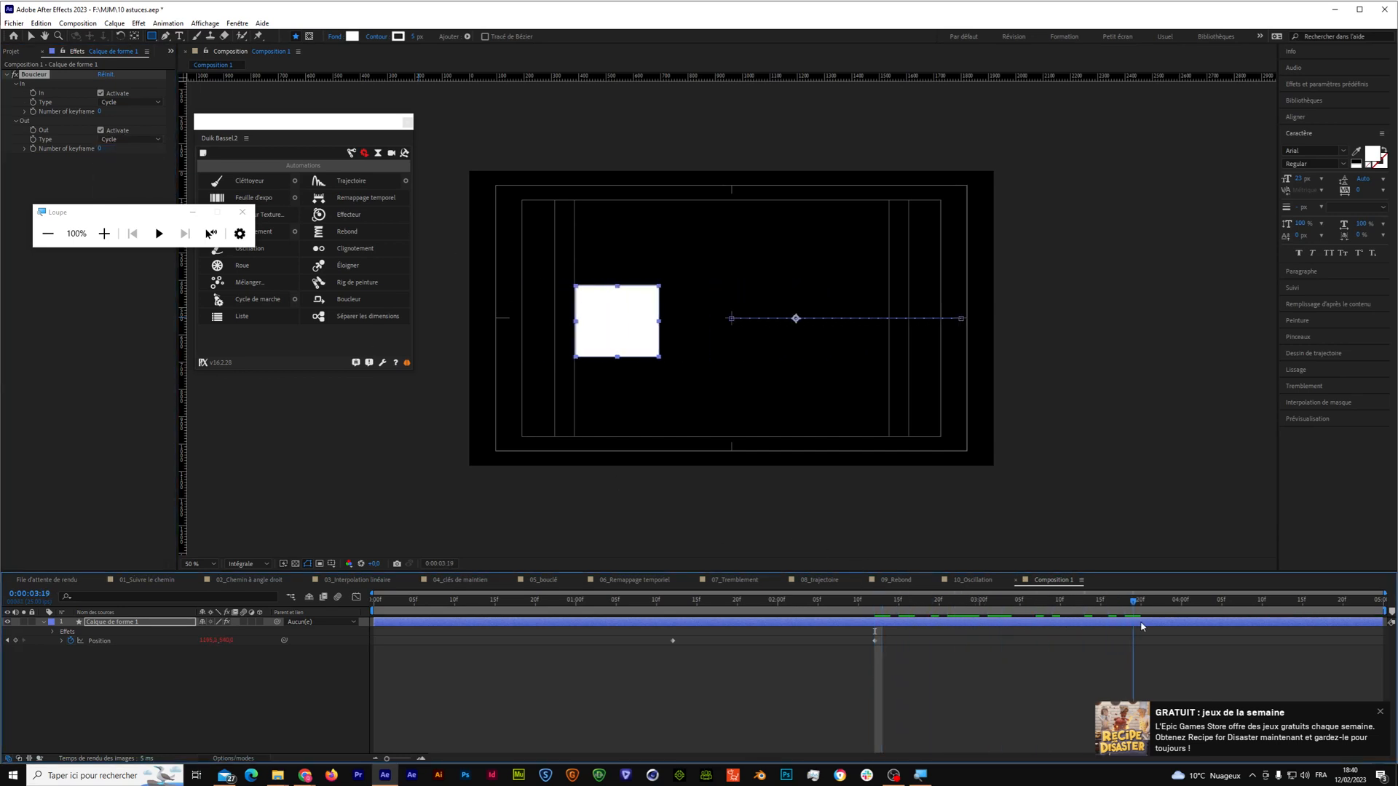
pyautogui.press('space')
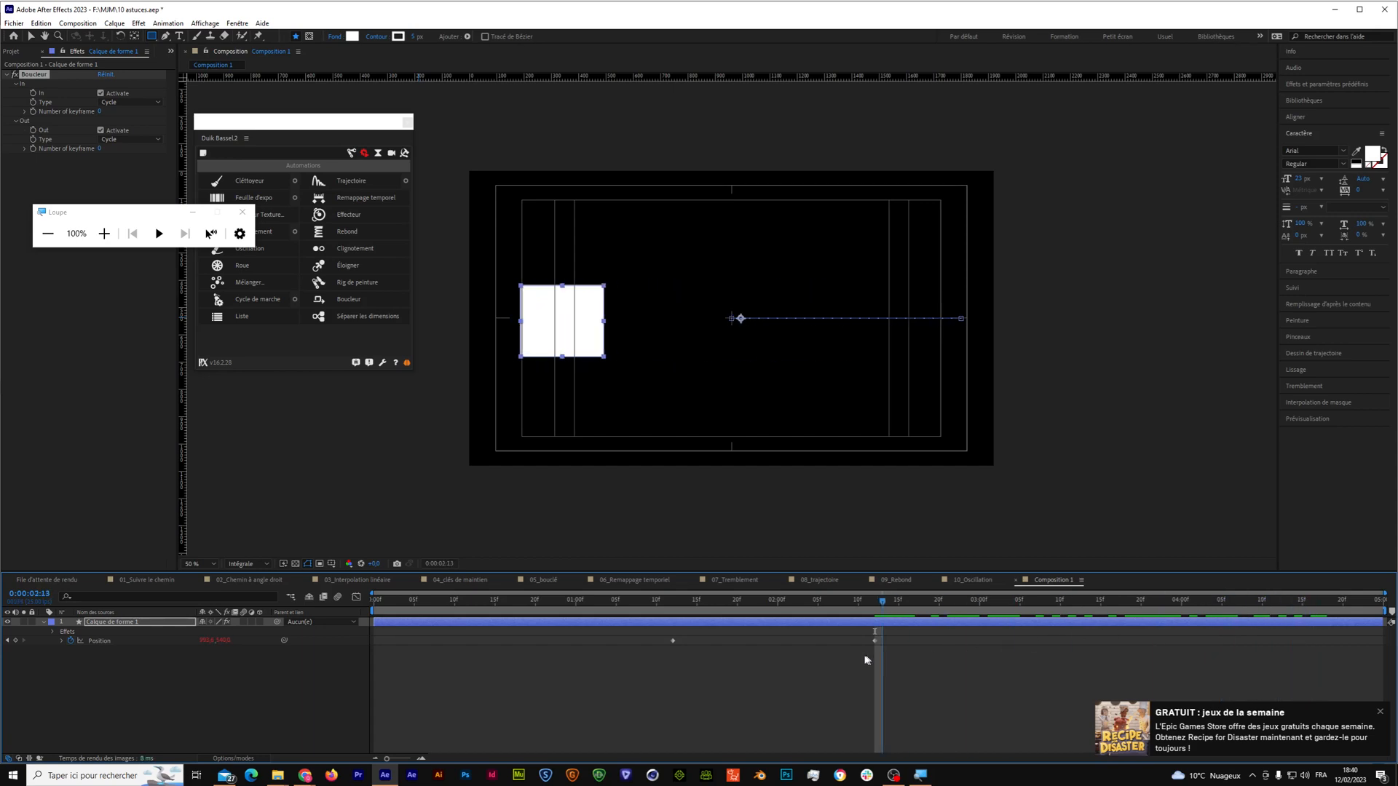
# Return to the last keyframe, set Boucleur's Out type to Offset, and preview the rectangle's motion.
pyautogui.press('pageup')
pyautogui.click(109, 139)
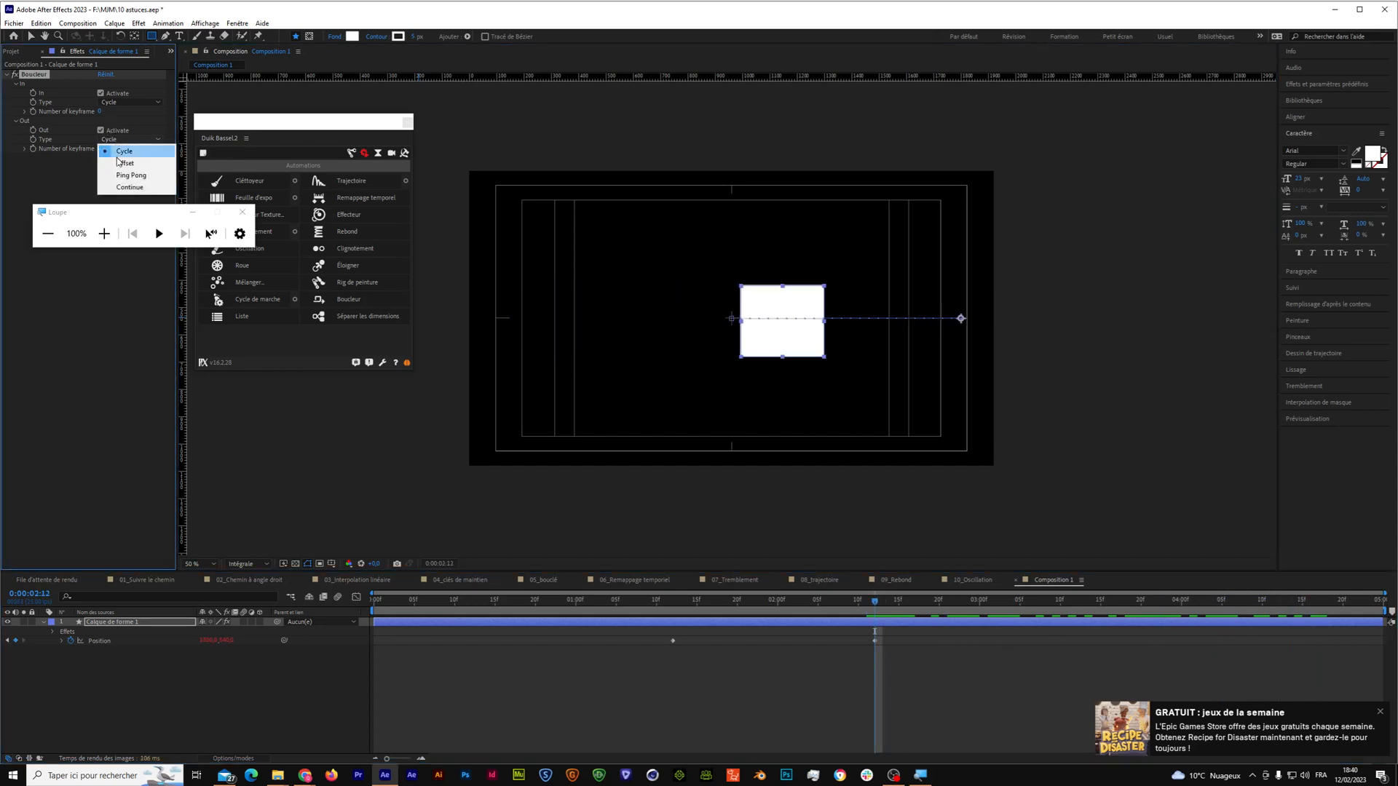
pyautogui.click(116, 157)
pyautogui.press('space')
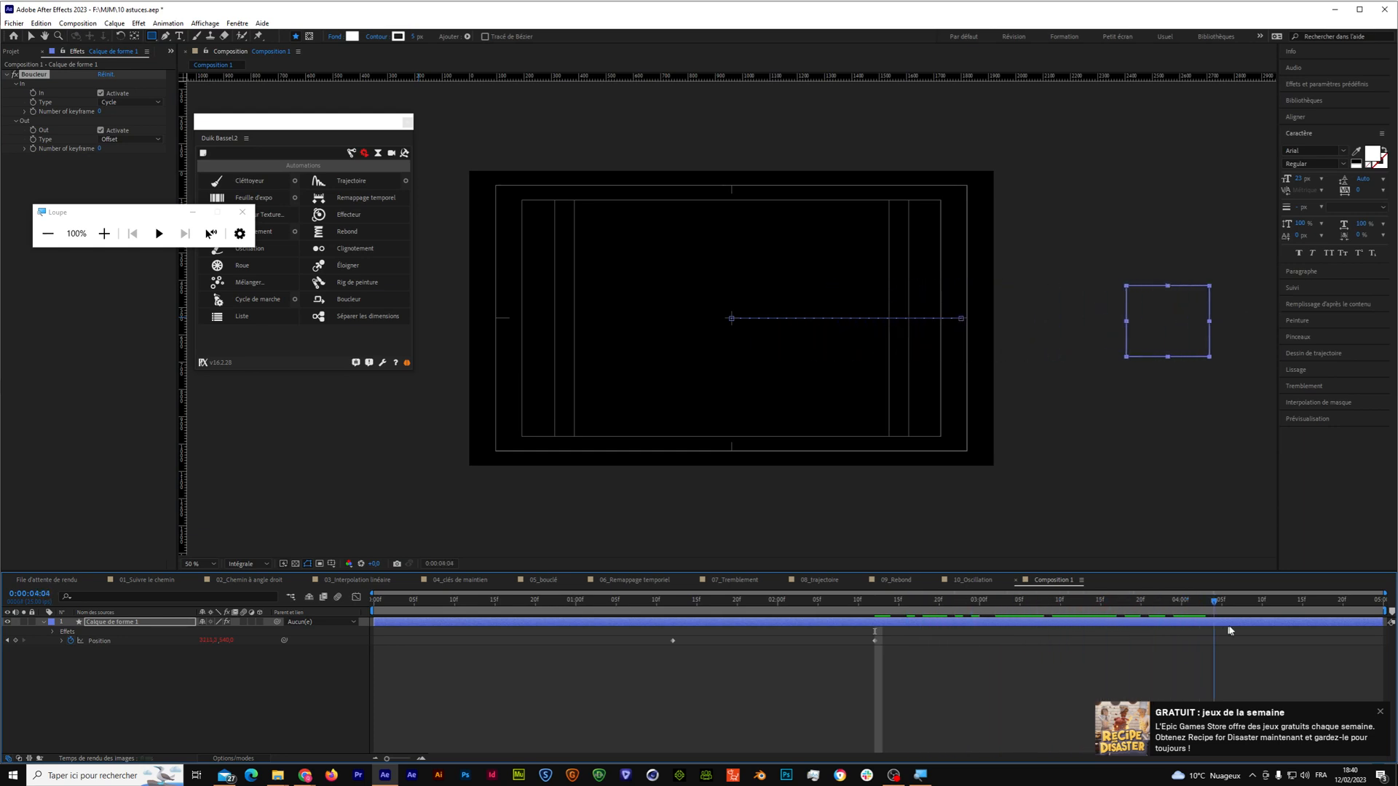
pyautogui.press('space')
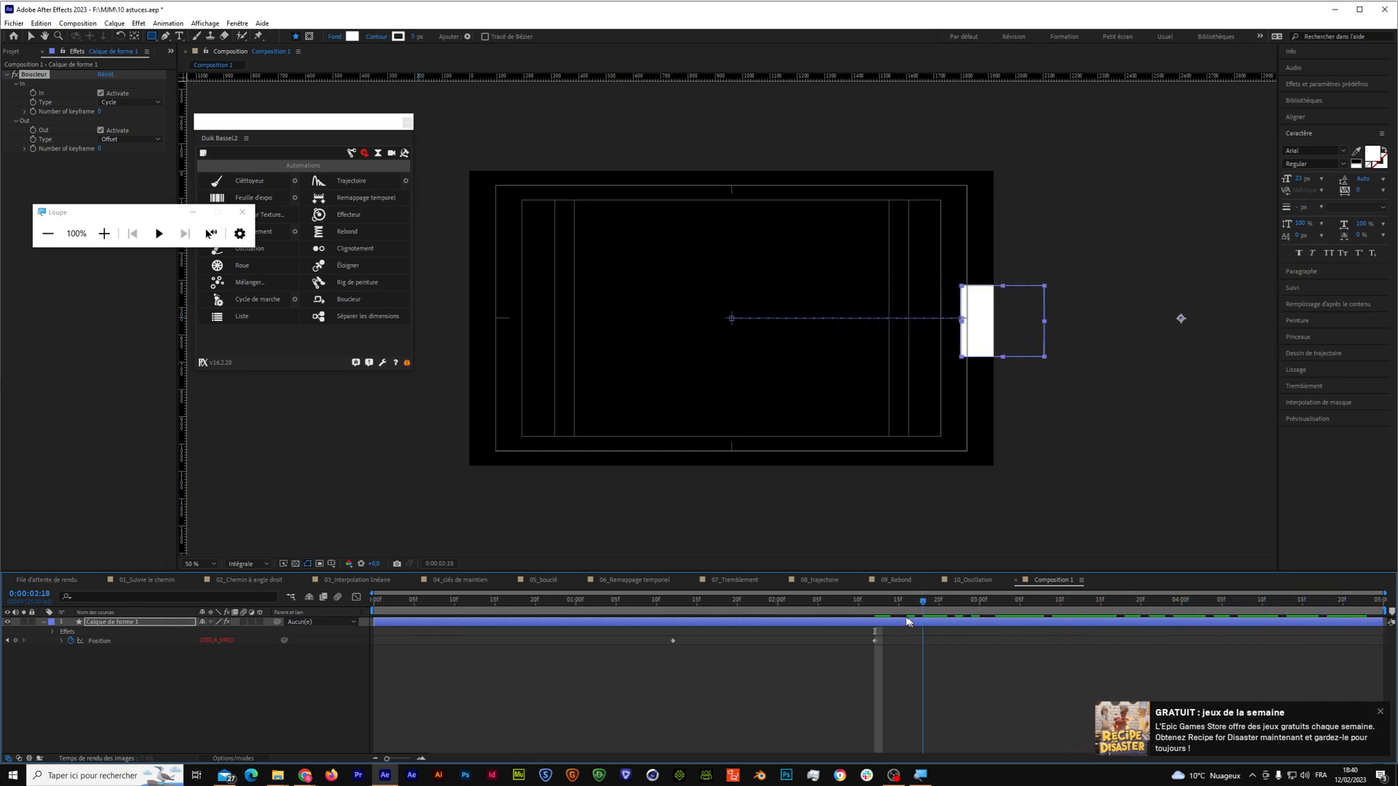
# Delete the rectangle layer and remove Composition 1 from the project.
pyautogui.click(95, 627)
pyautogui.press('Delete')
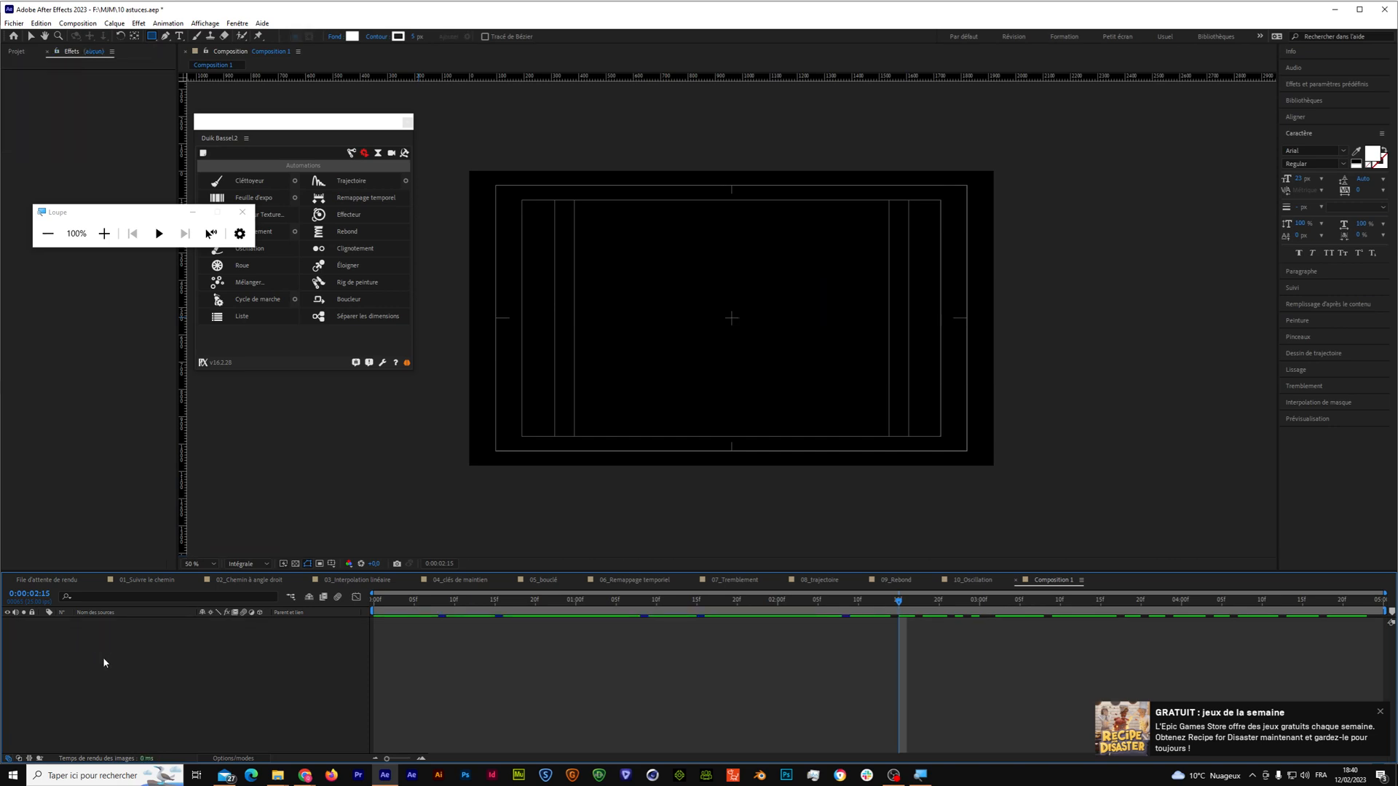
pyautogui.click(1016, 581)
pyautogui.click(16, 51)
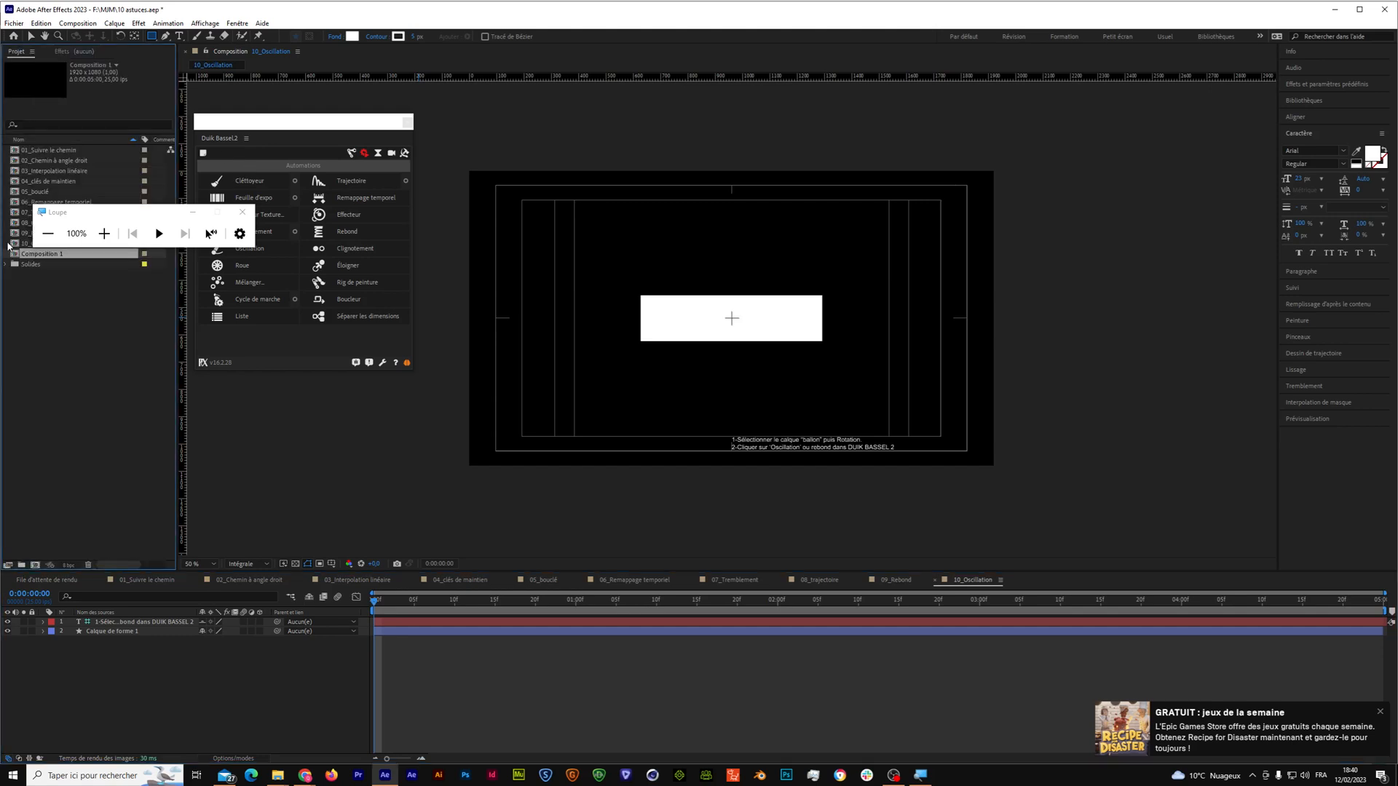
pyautogui.press('Delete')
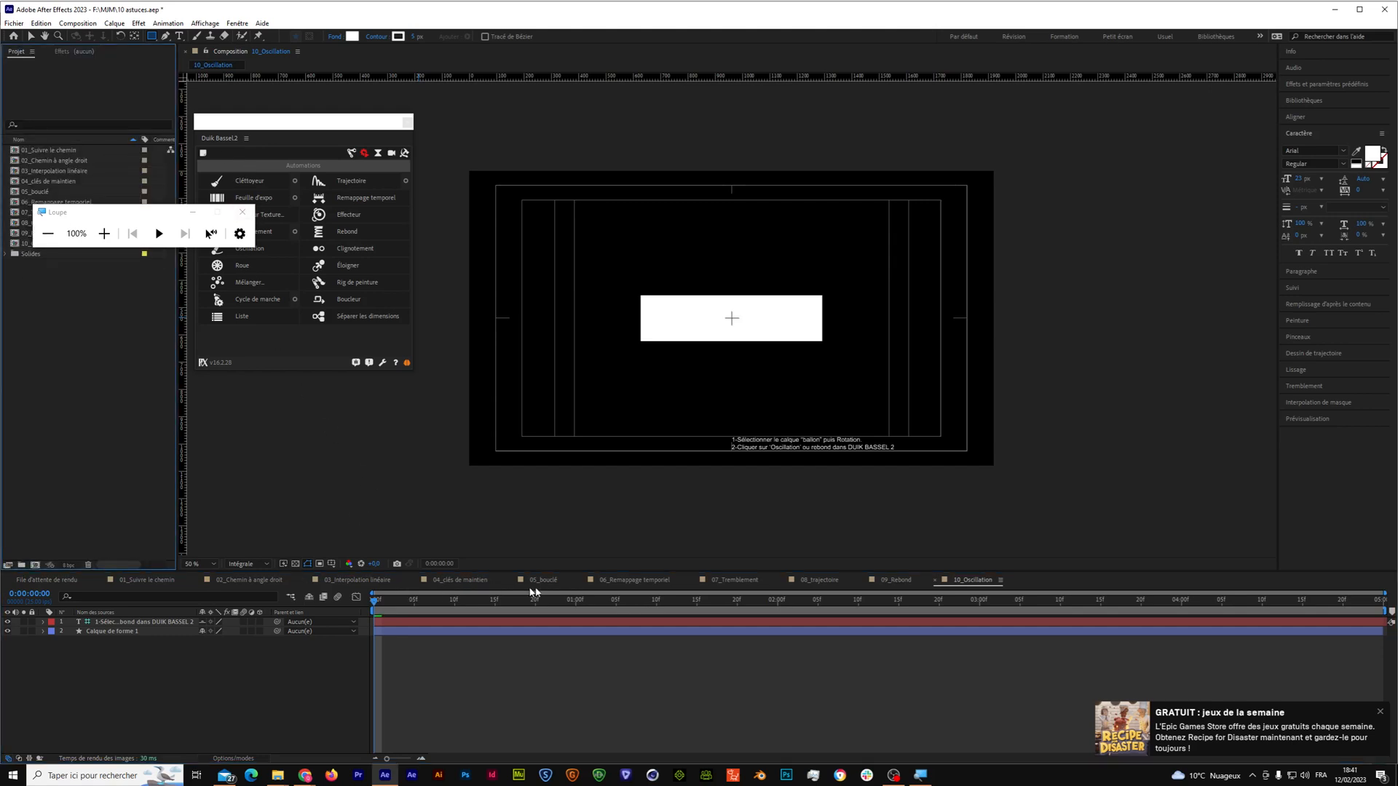
# Open the 06_Remappage temporel composition and preview its Sonic animation from the start.
pyautogui.click(629, 582)
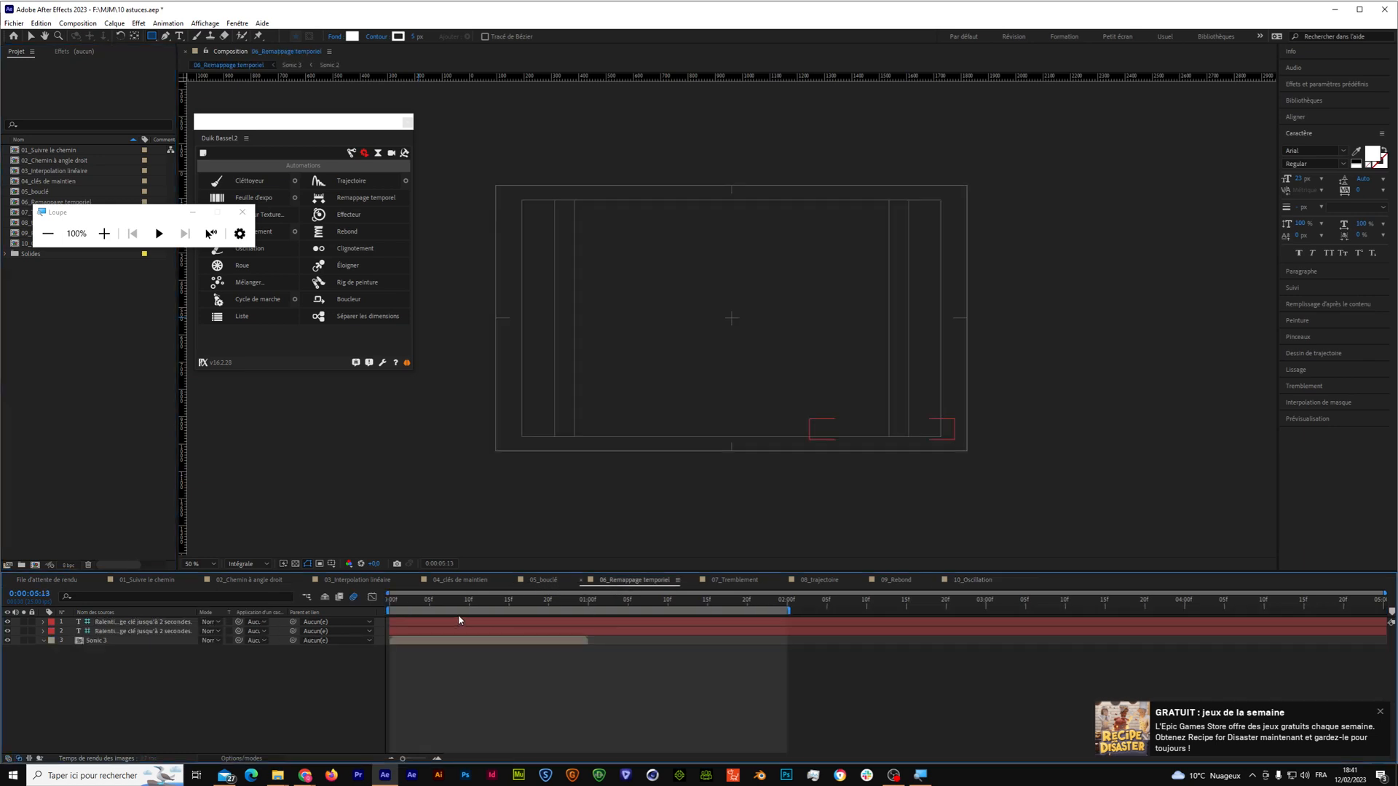
pyautogui.moveTo(473, 606); pyautogui.dragTo(286, 603)
pyautogui.press('space')
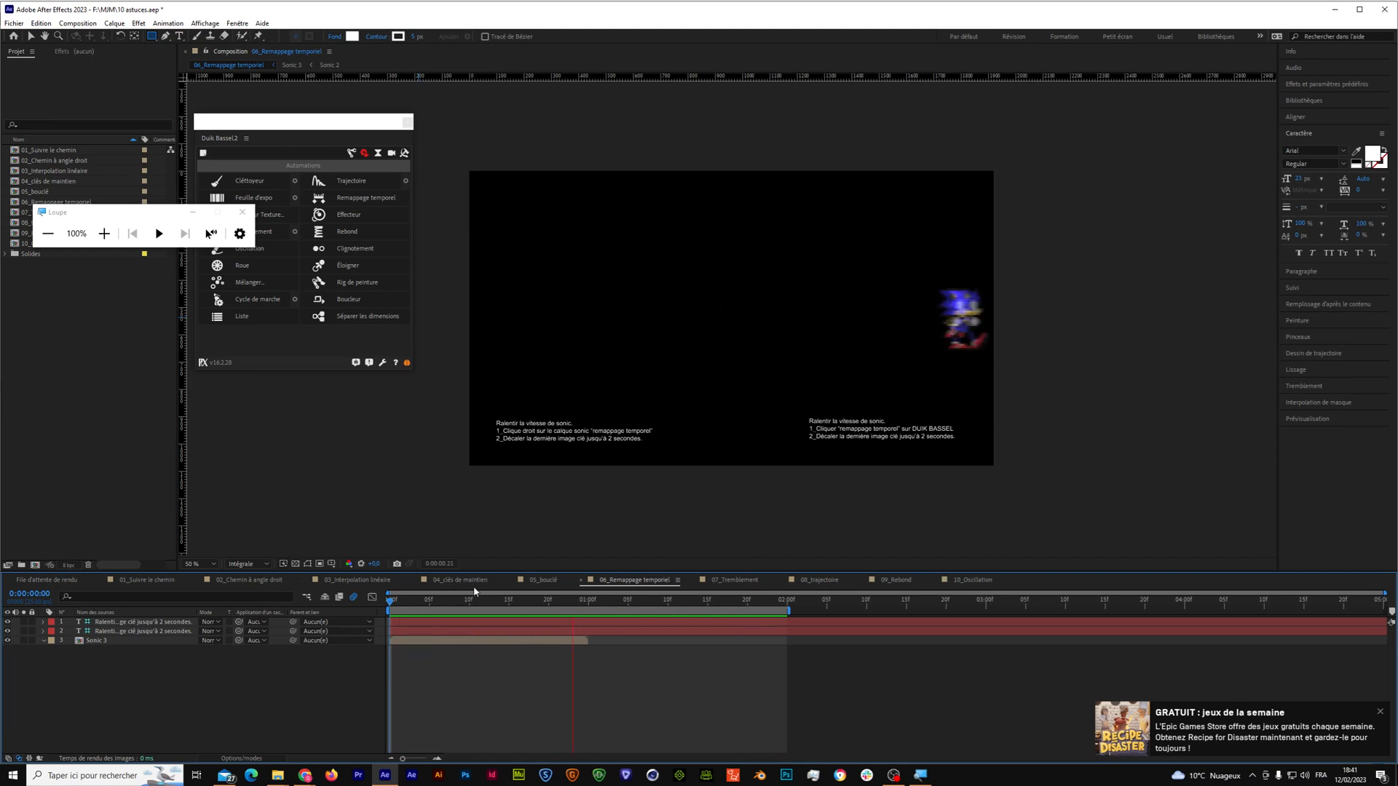
pyautogui.moveTo(464, 602); pyautogui.dragTo(388, 608)
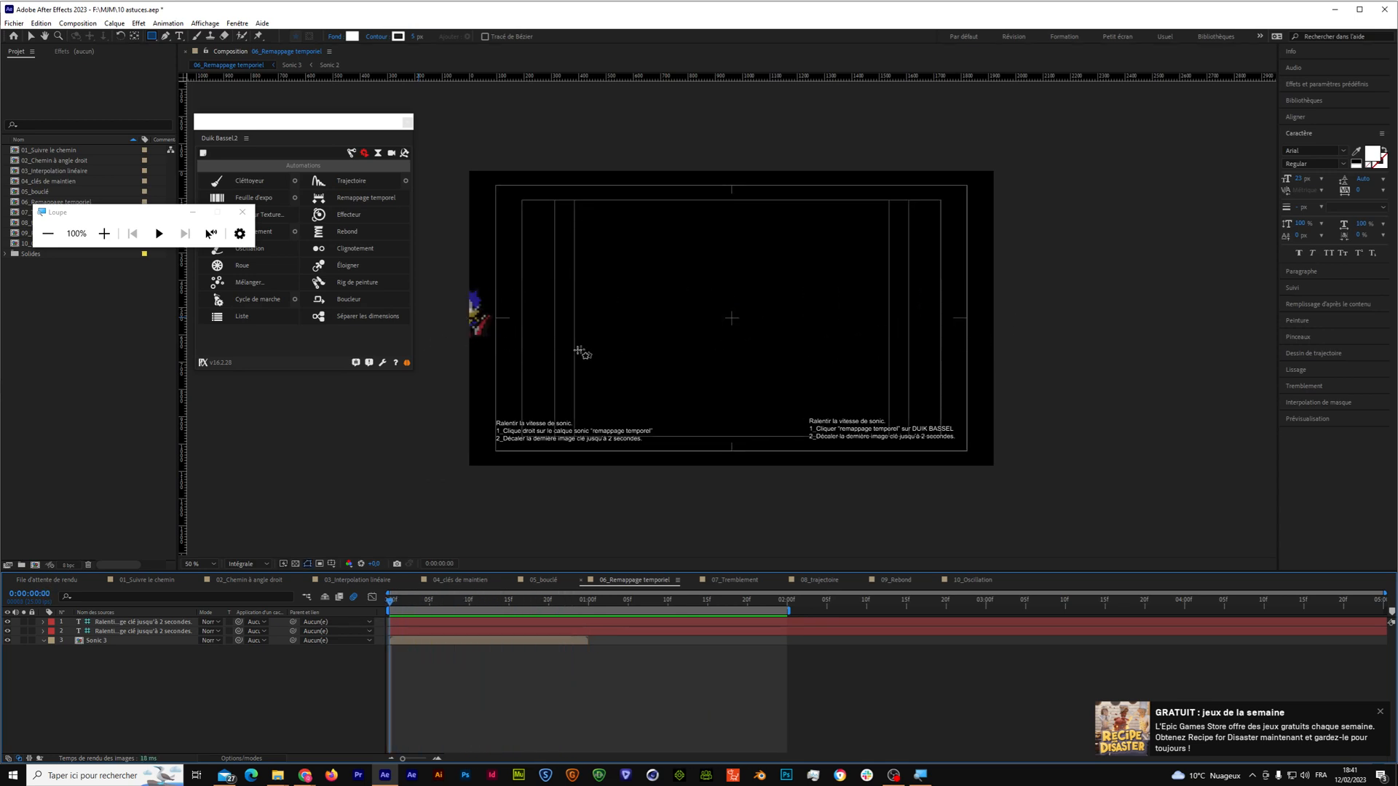
# Enable time remapping on the Sonic 3 layer and move its last time-remap keyframe to 2 seconds.
pyautogui.click(31, 37)
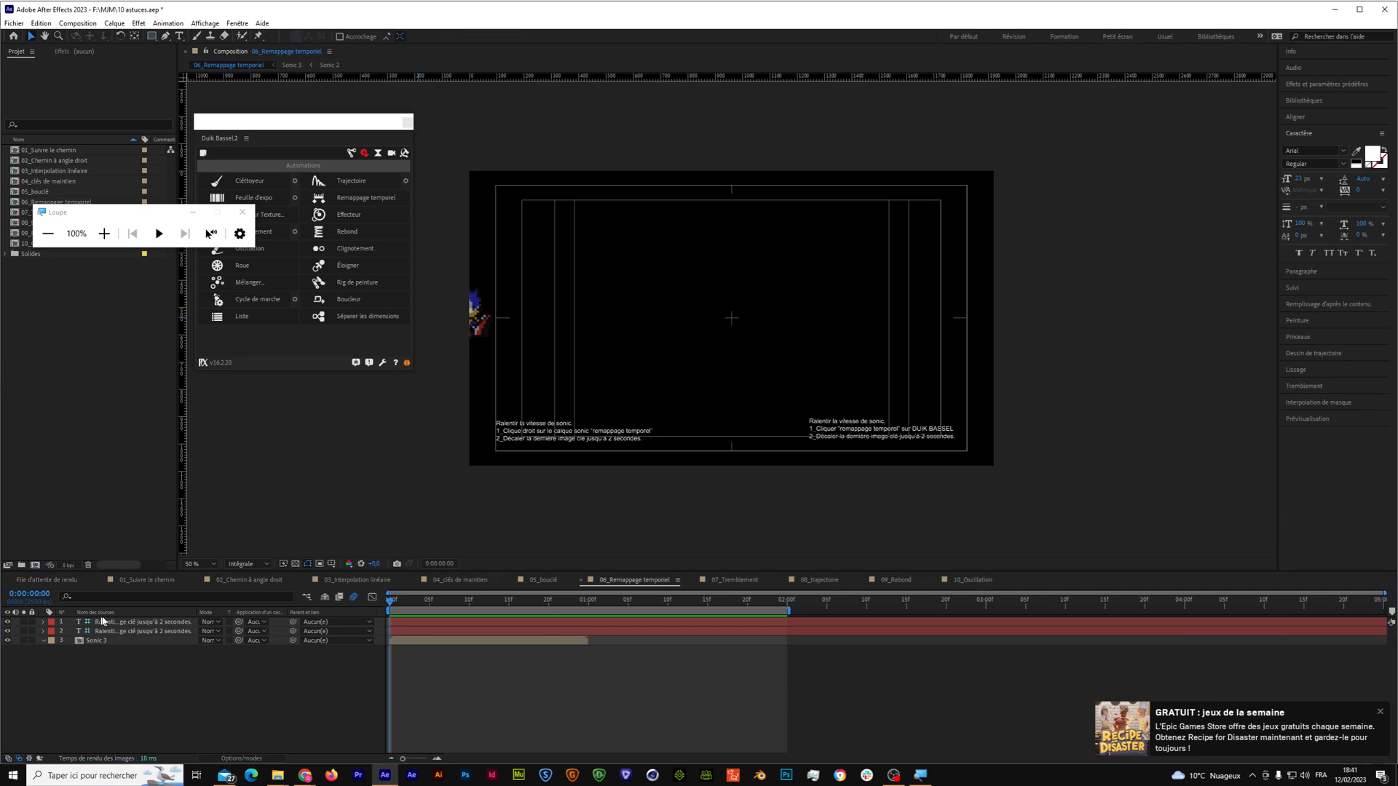
pyautogui.click(120, 642)
pyautogui.rightClick(128, 643)
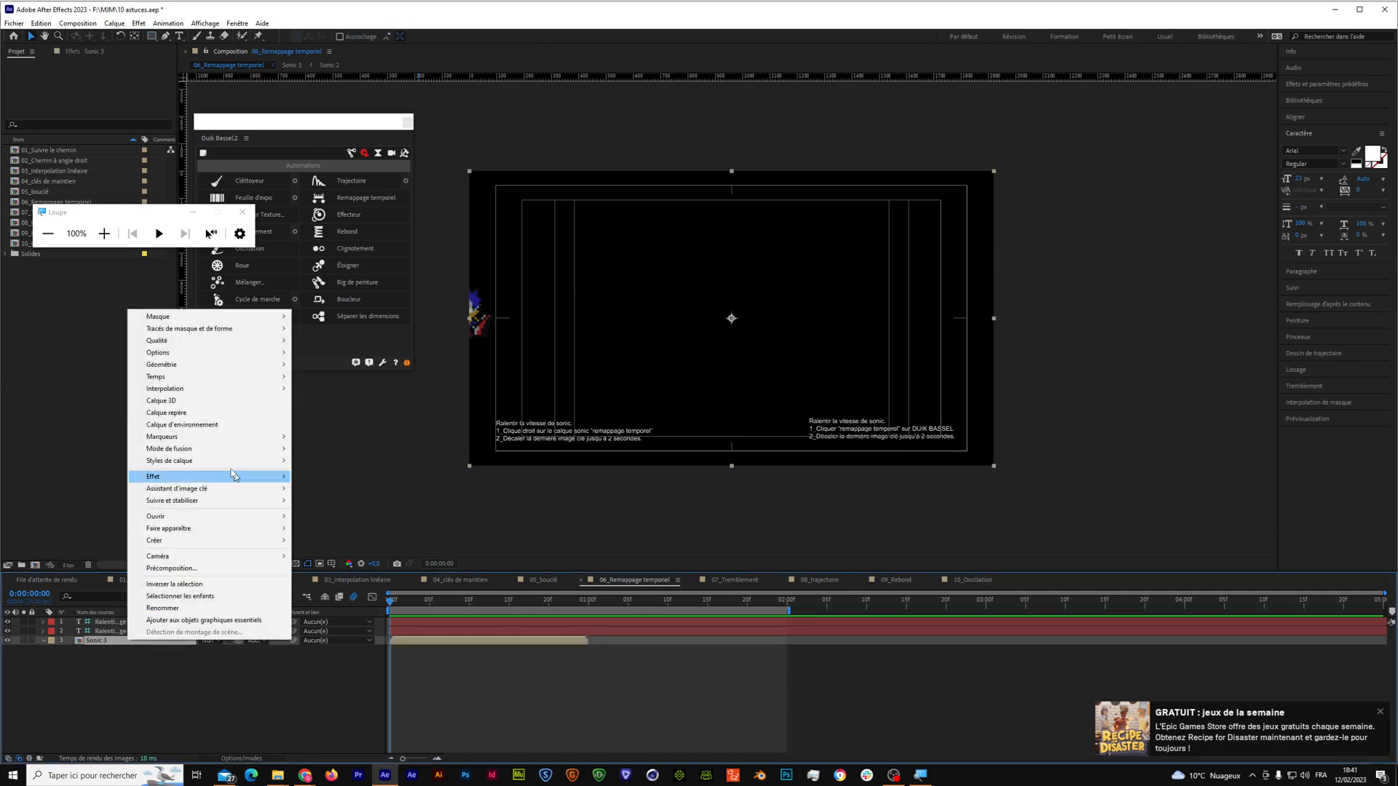
pyautogui.moveTo(262, 376)
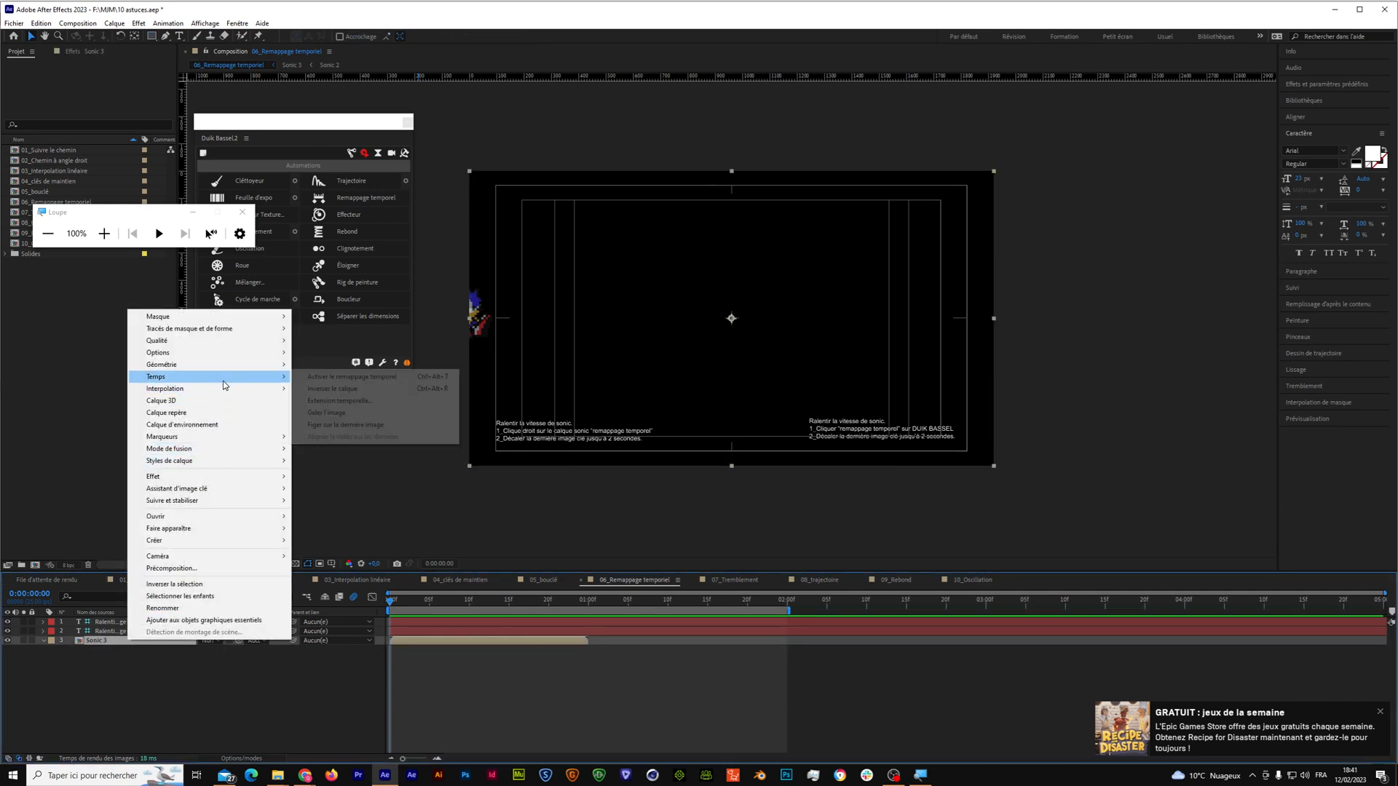
pyautogui.click(317, 380)
pyautogui.moveTo(588, 650); pyautogui.dragTo(787, 663)
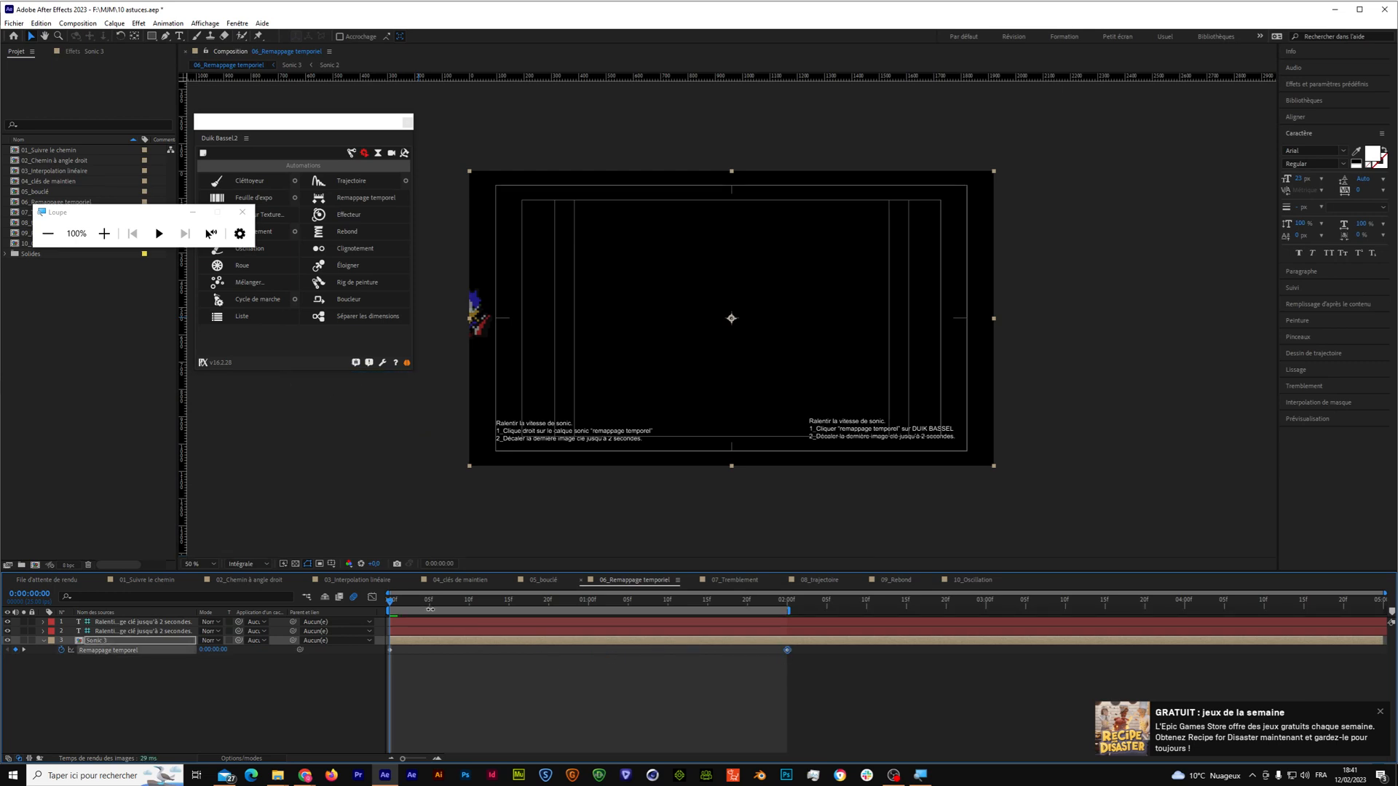
# Preview the time-remapped Sonic animation from the start and scrub through its slowed motion.
pyautogui.moveTo(413, 602); pyautogui.dragTo(363, 612)
pyautogui.press('space')
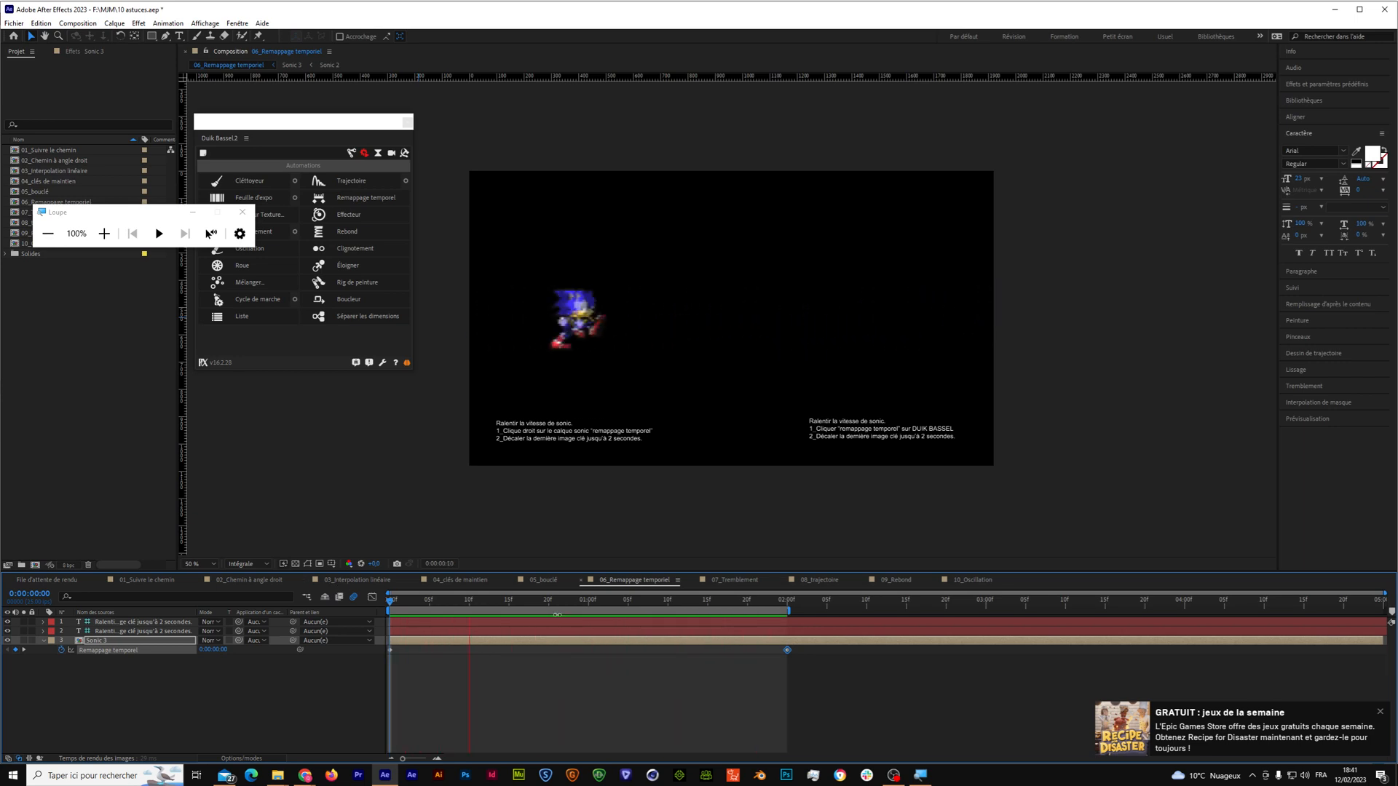
pyautogui.click(549, 603)
pyautogui.moveTo(549, 602)
pyautogui.mouseDown()
pyautogui.moveTo(477, 603)
pyautogui.moveTo(557, 603)
pyautogui.mouseUp()
# Select both time-remap keyframes of the Sonic 3 layer and reverse them in time.
pyautogui.click(798, 657)
pyautogui.moveTo(798, 657); pyautogui.dragTo(374, 647)
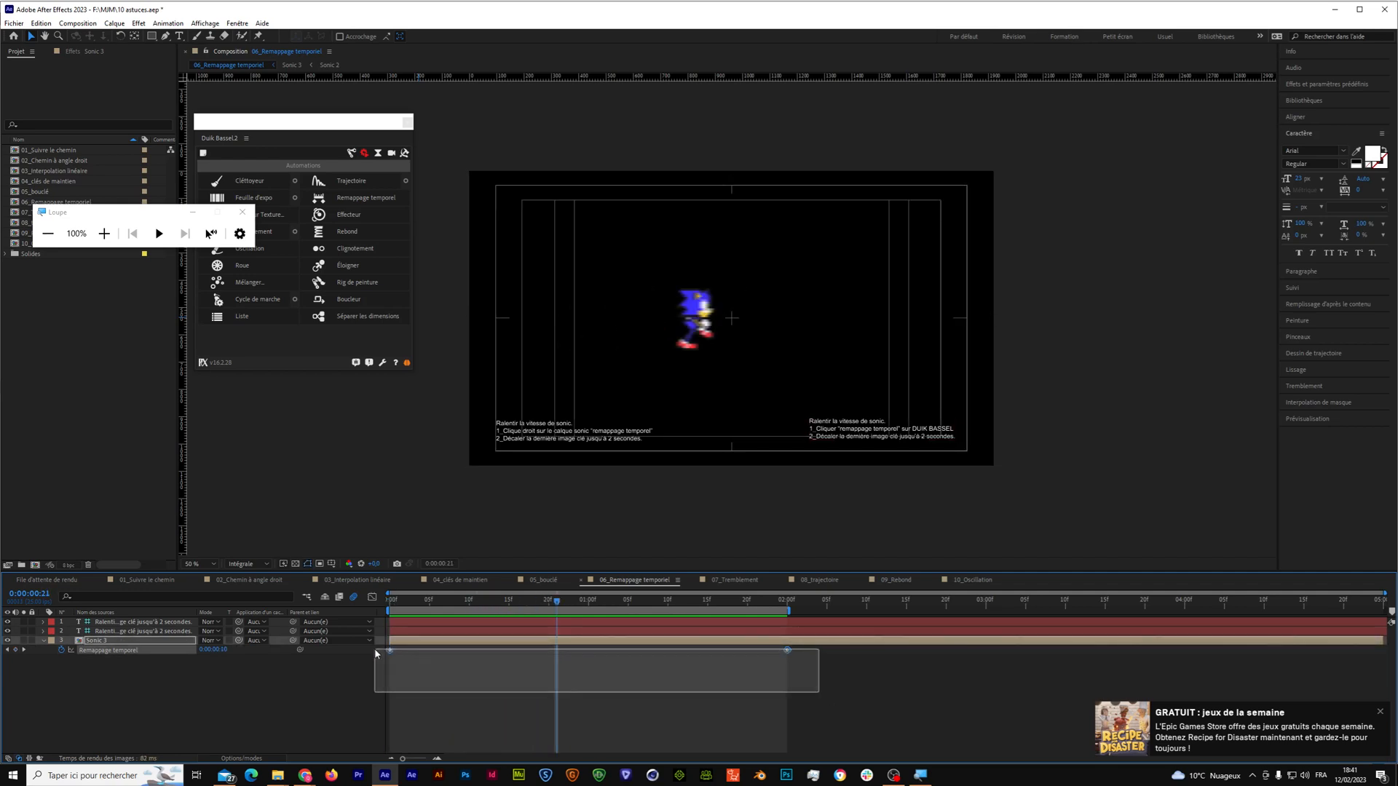
pyautogui.rightClick(787, 652)
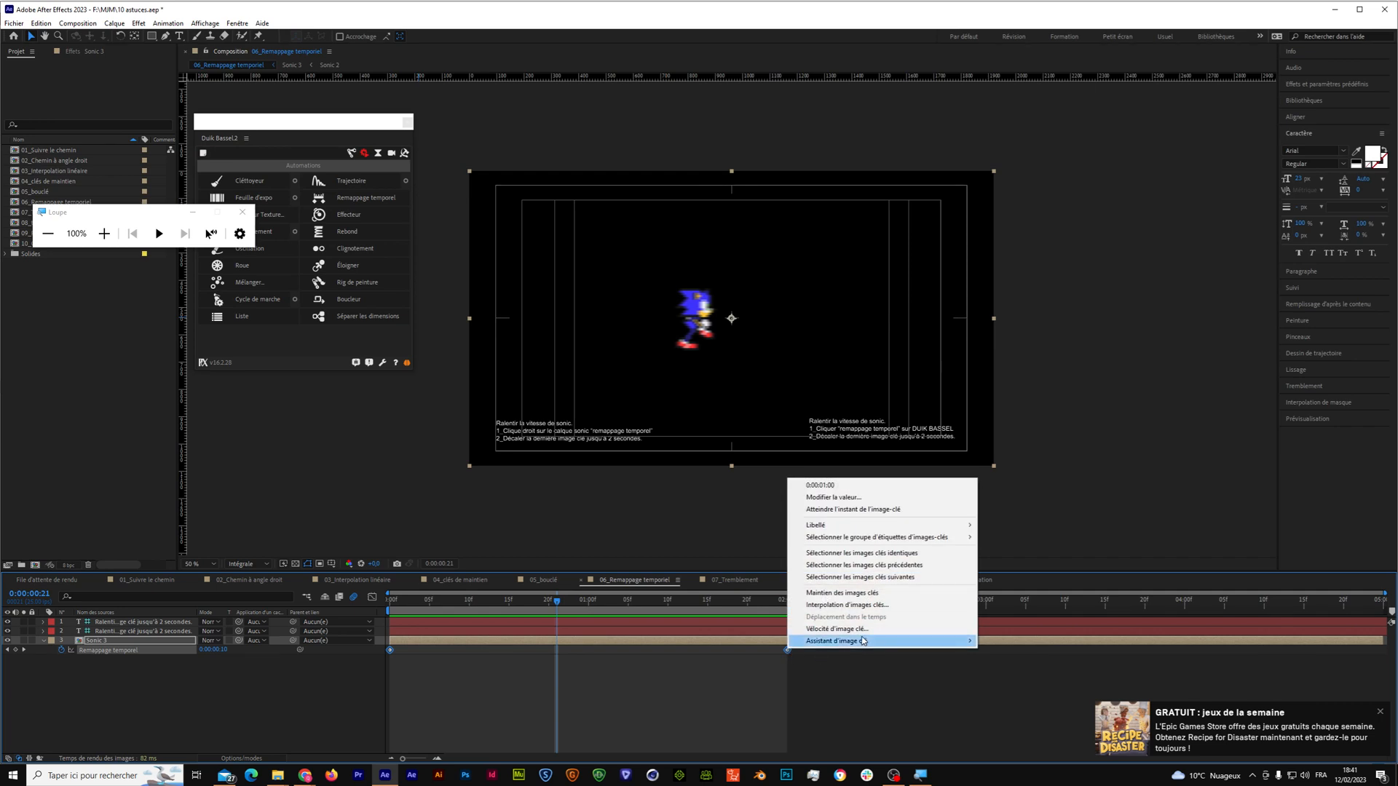
pyautogui.moveTo(885, 643)
pyautogui.click(1019, 712)
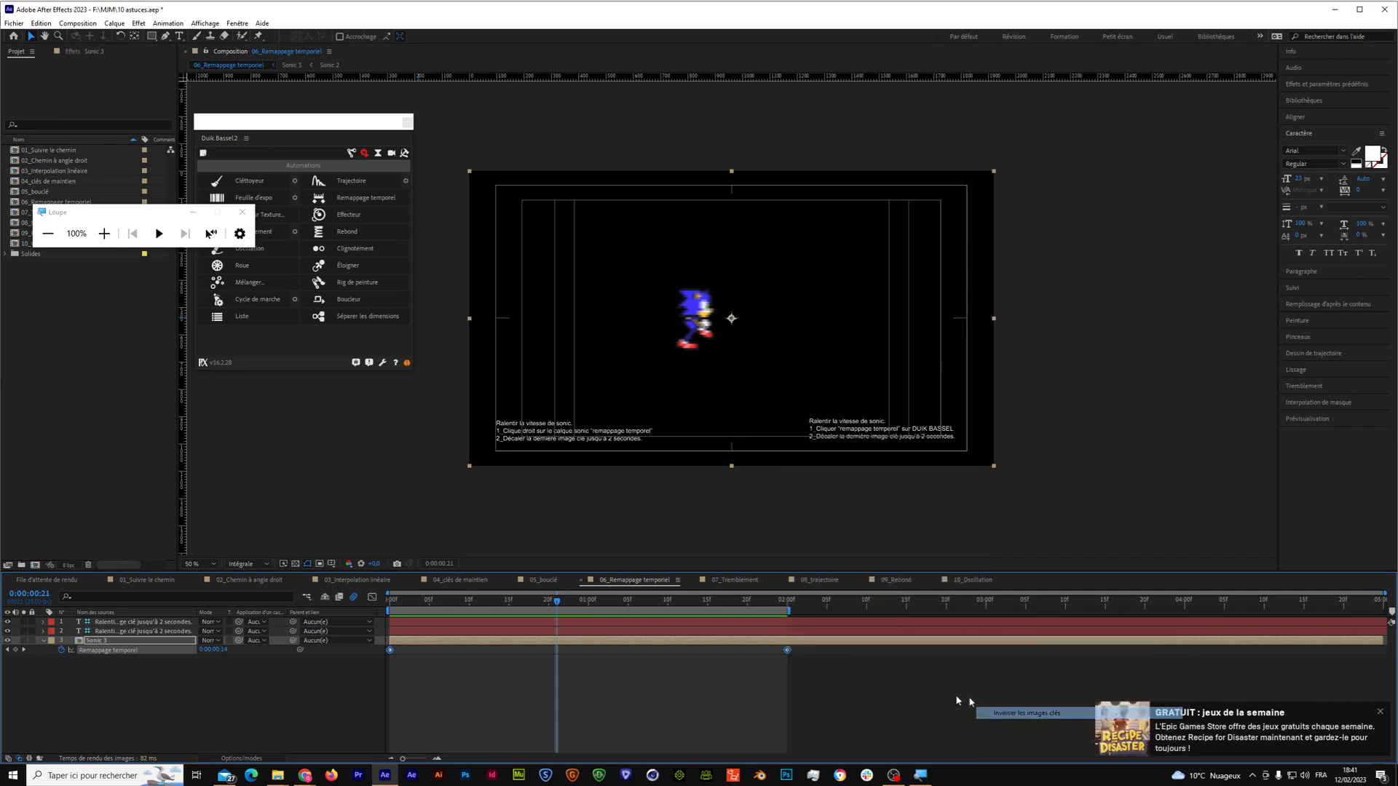
# Preview the reversed Sonic animation, lower the preview resolution to a quarter (Un quart), and scrub to frame 14.
pyautogui.moveTo(559, 602); pyautogui.dragTo(369, 604)
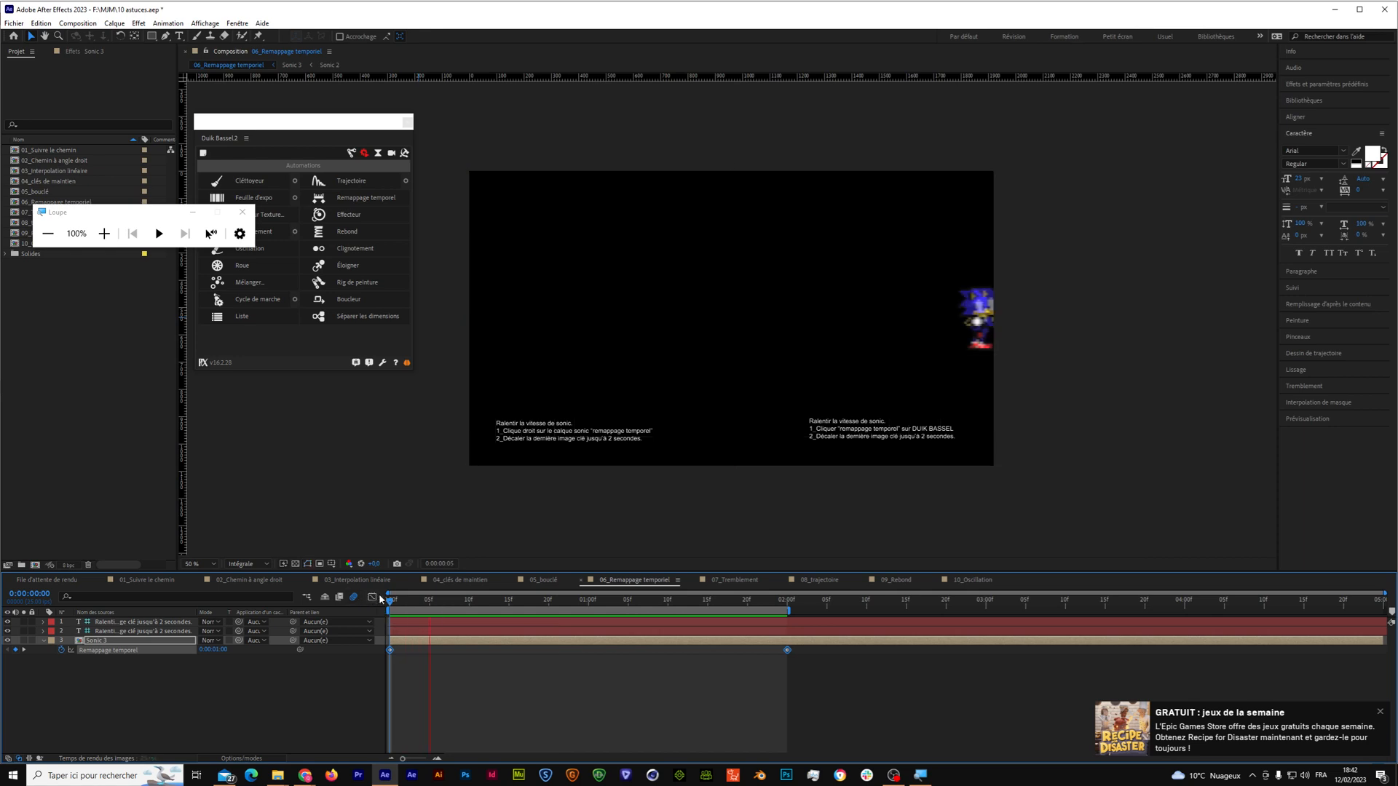
pyautogui.click(248, 564)
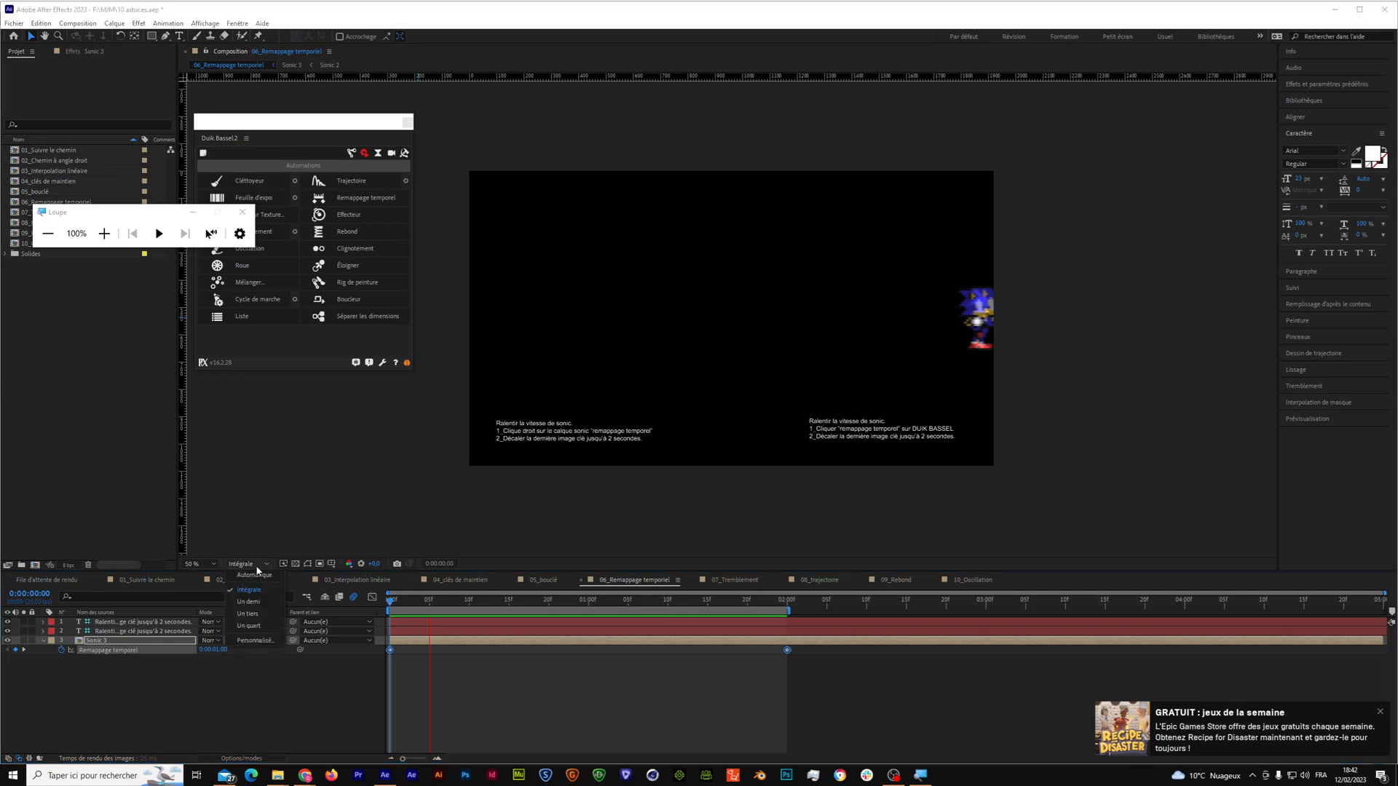
pyautogui.click(251, 626)
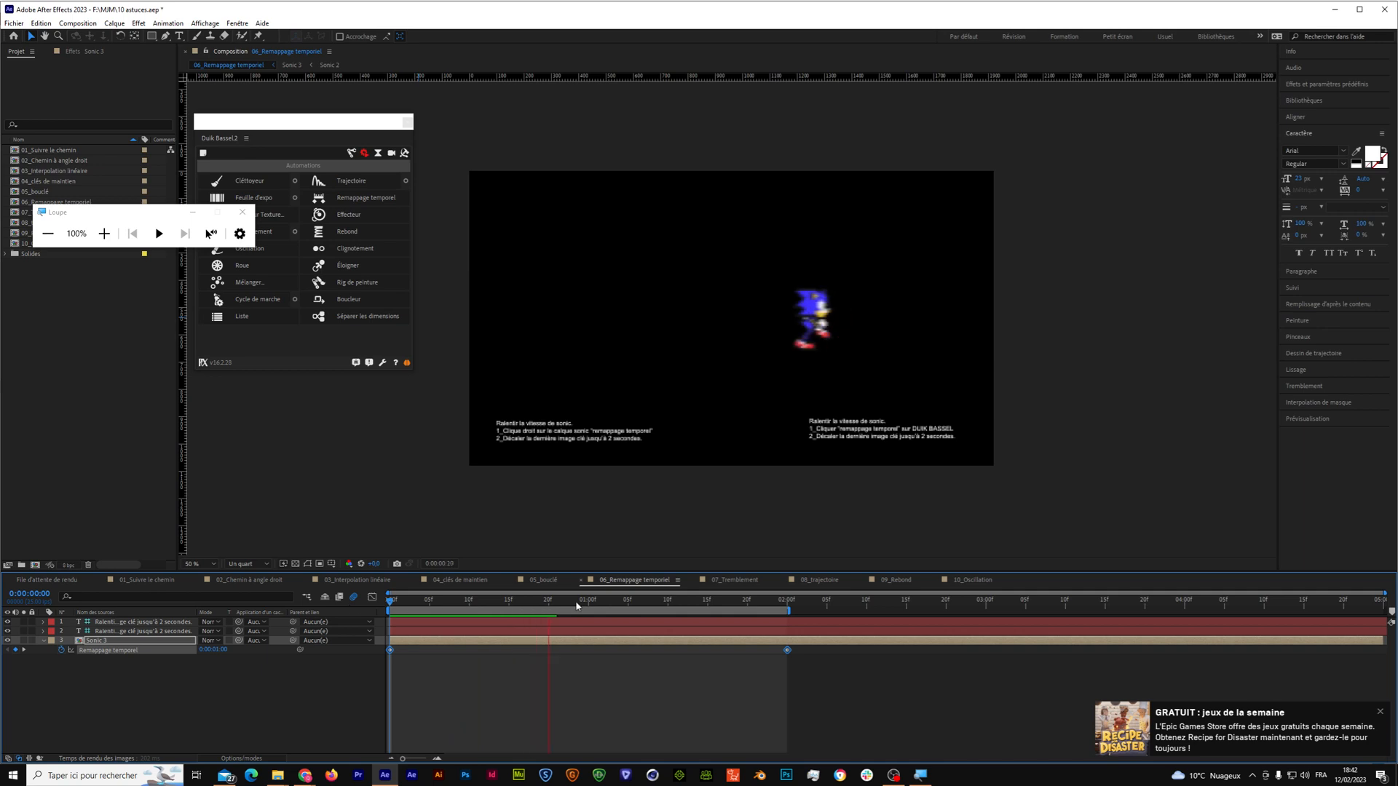
pyautogui.click(501, 604)
pyautogui.moveTo(500, 607)
pyautogui.mouseDown()
pyautogui.moveTo(485, 608)
pyautogui.moveTo(501, 613)
pyautogui.mouseUp()
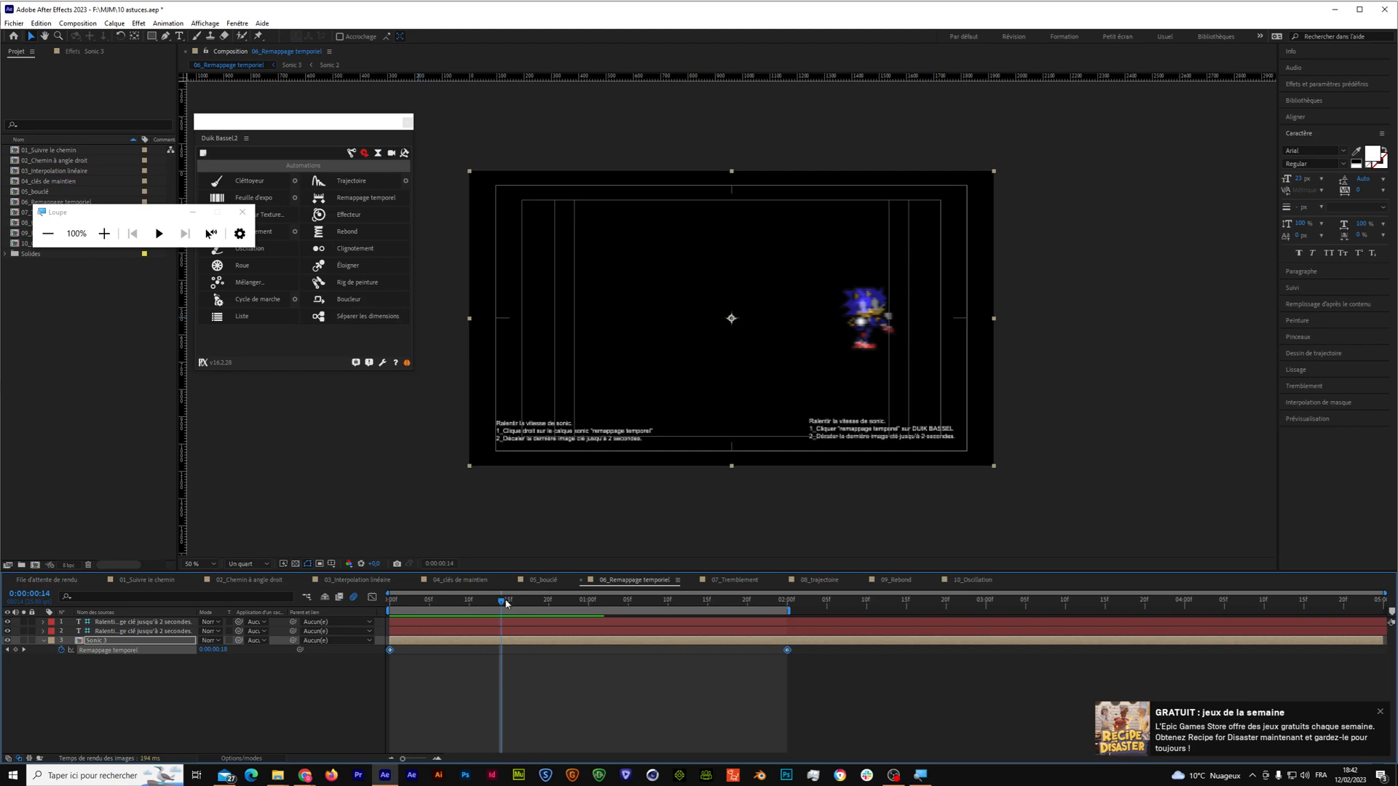
# Move the Sonic 3 layer's last time-remap keyframe to about frame 16 and preview the sped-up animation.
pyautogui.press('space')
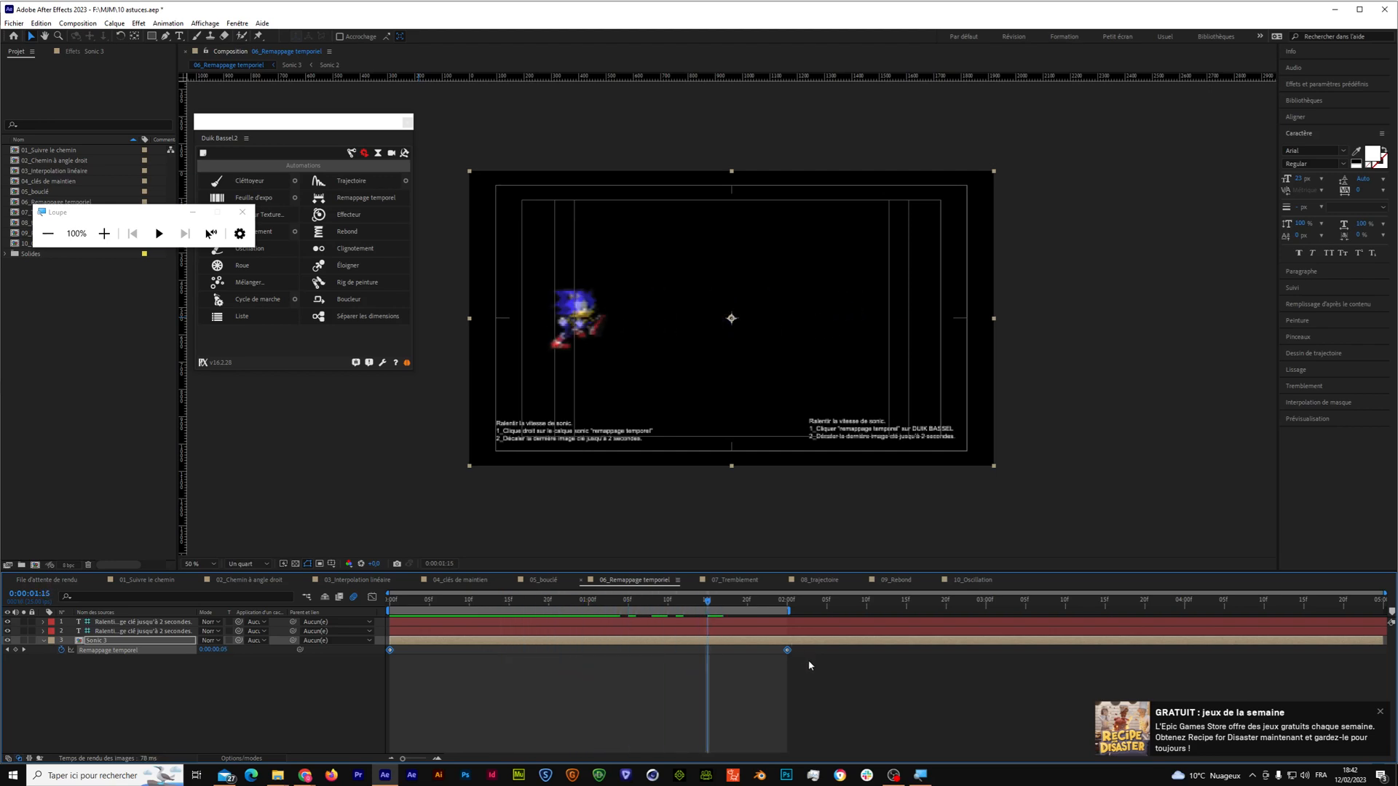
pyautogui.moveTo(786, 653); pyautogui.dragTo(493, 652)
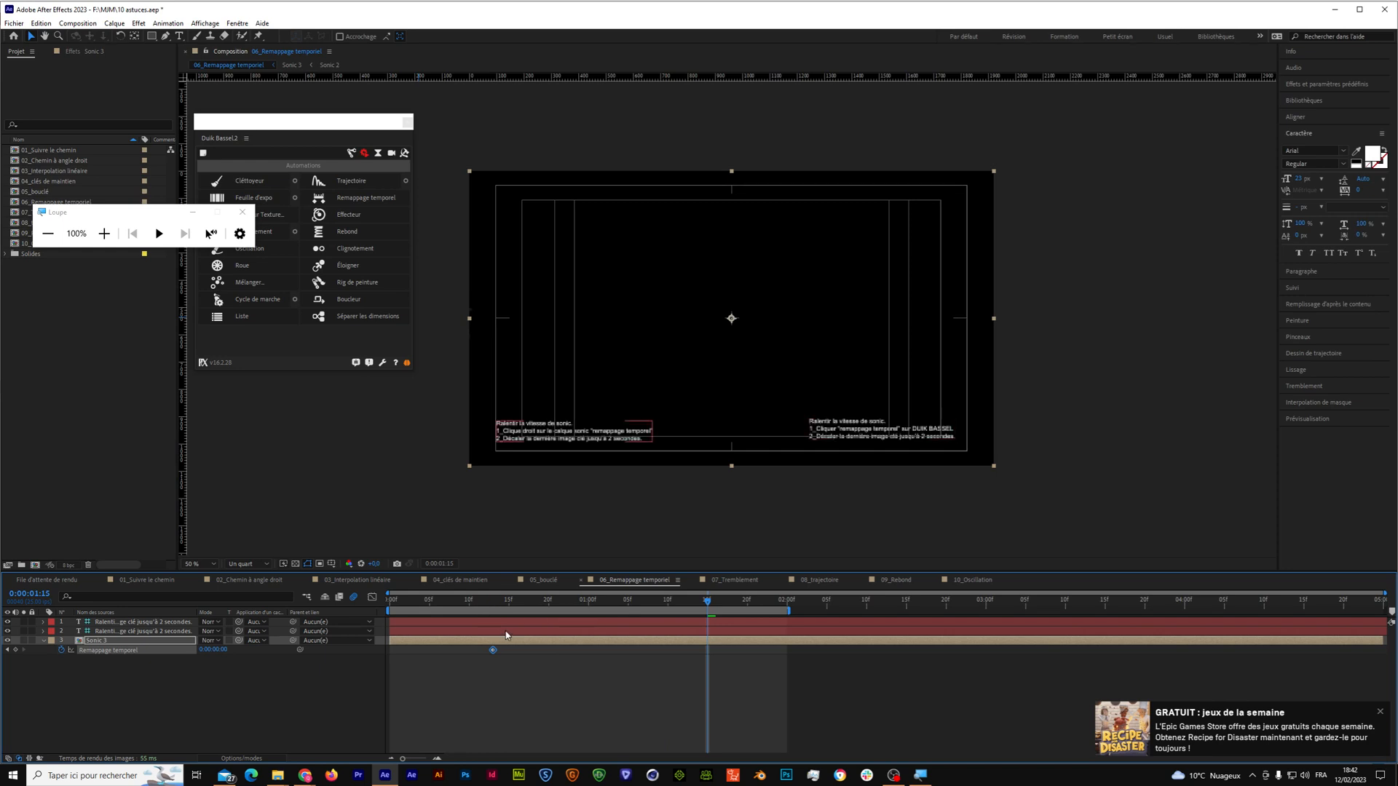
pyautogui.moveTo(786, 650); pyautogui.dragTo(515, 651)
pyautogui.moveTo(515, 603); pyautogui.dragTo(364, 612)
pyautogui.press('space')
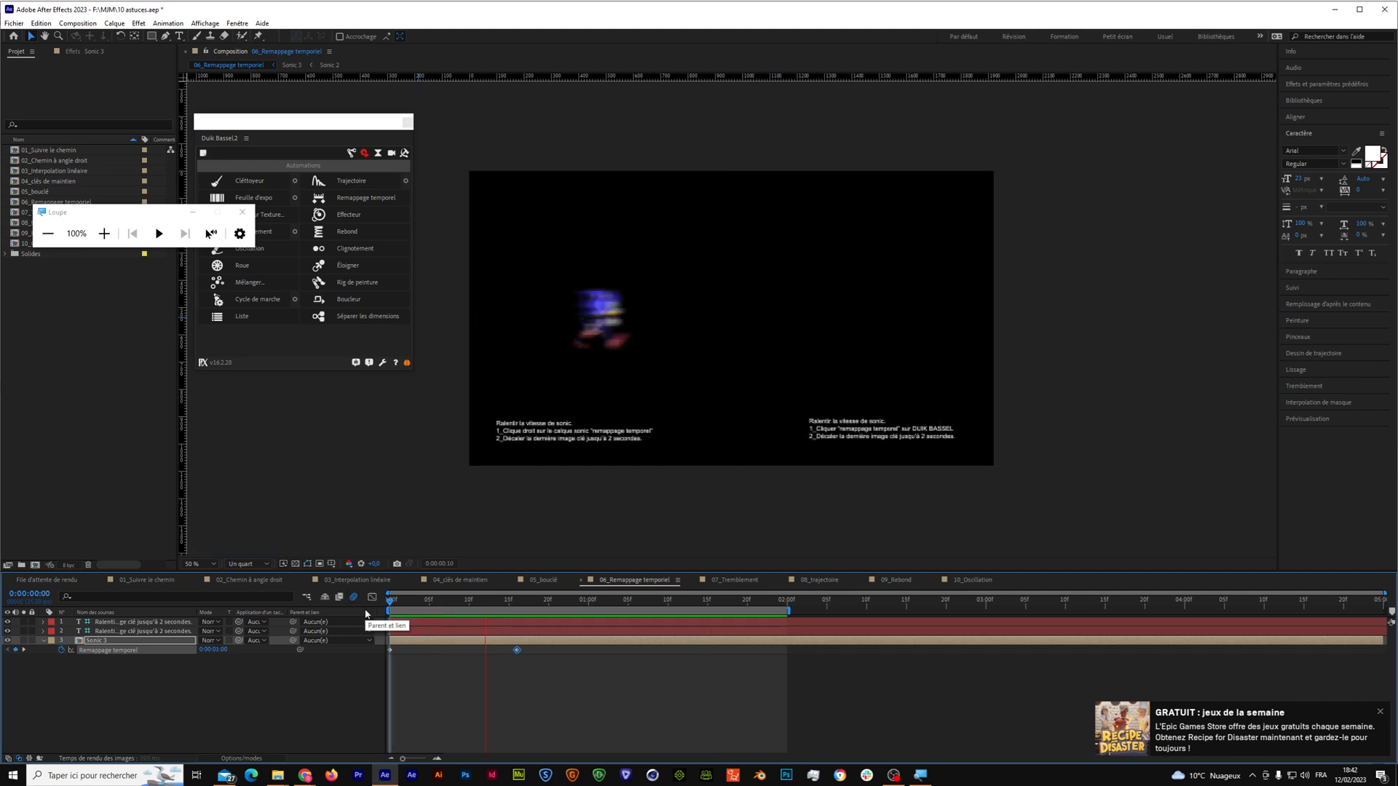
pyautogui.press('space')
# Select both time-remap keyframes of the Sonic 3 layer, reverse them with the keyframe assistant and preview the animation from the start.
pyautogui.moveTo(537, 661); pyautogui.dragTo(386, 664)
pyautogui.rightClick(390, 650)
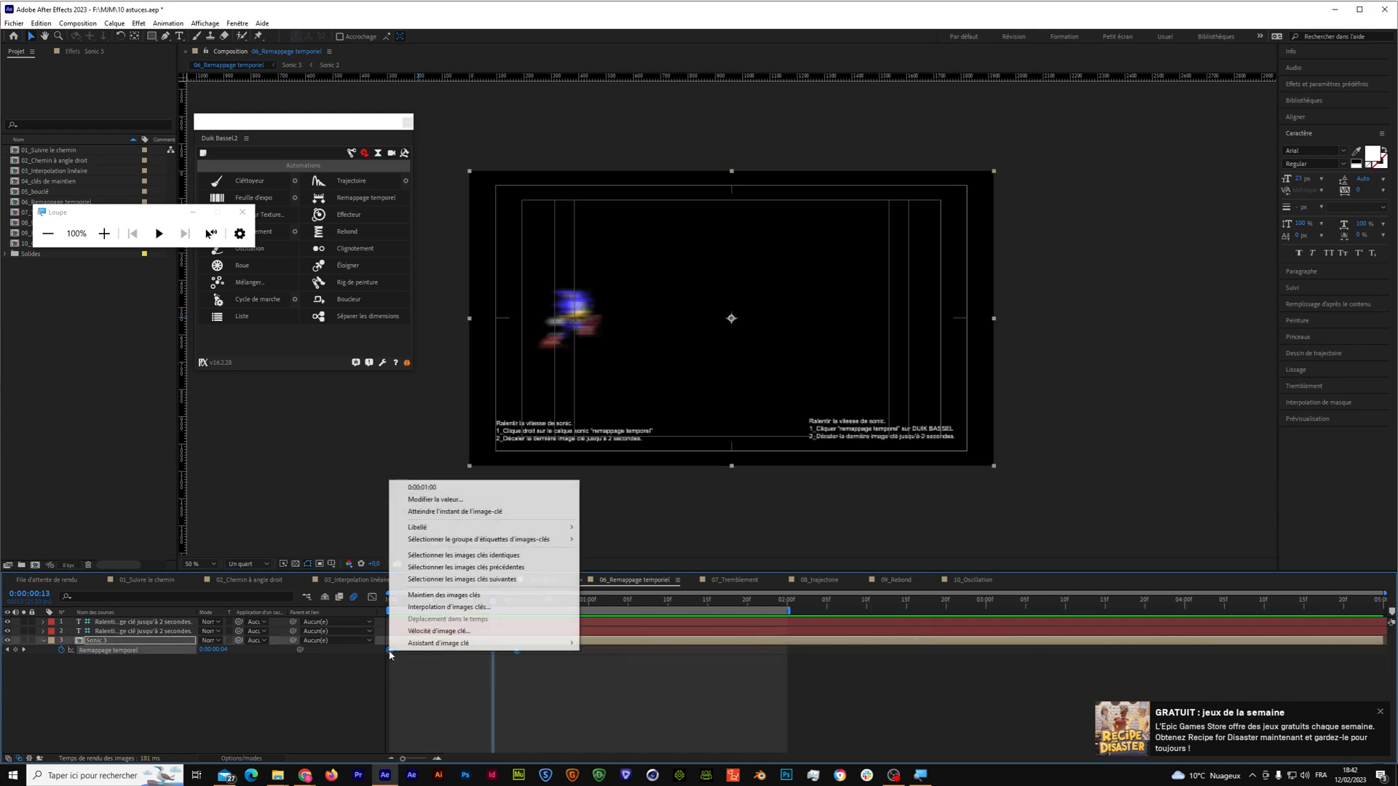
pyautogui.moveTo(470, 644)
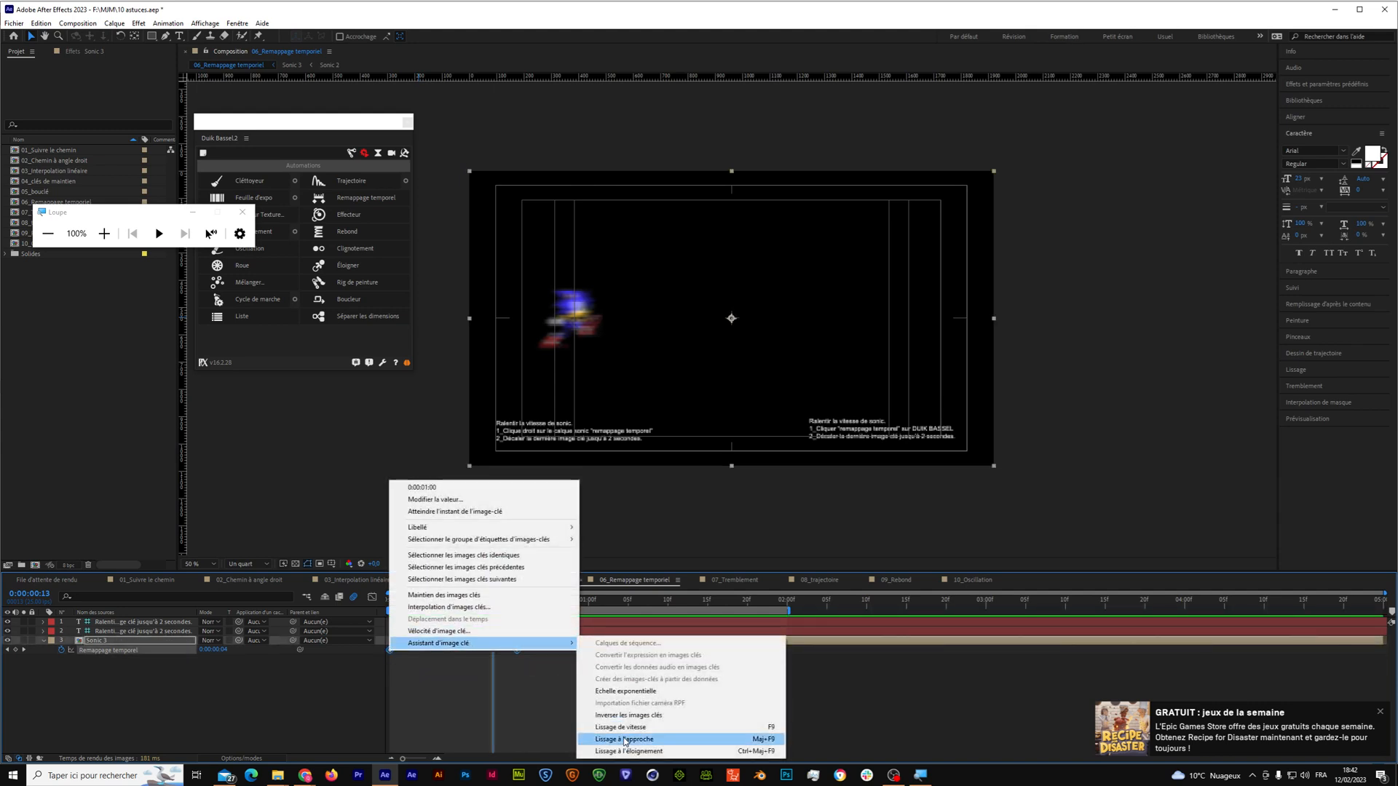
pyautogui.click(635, 715)
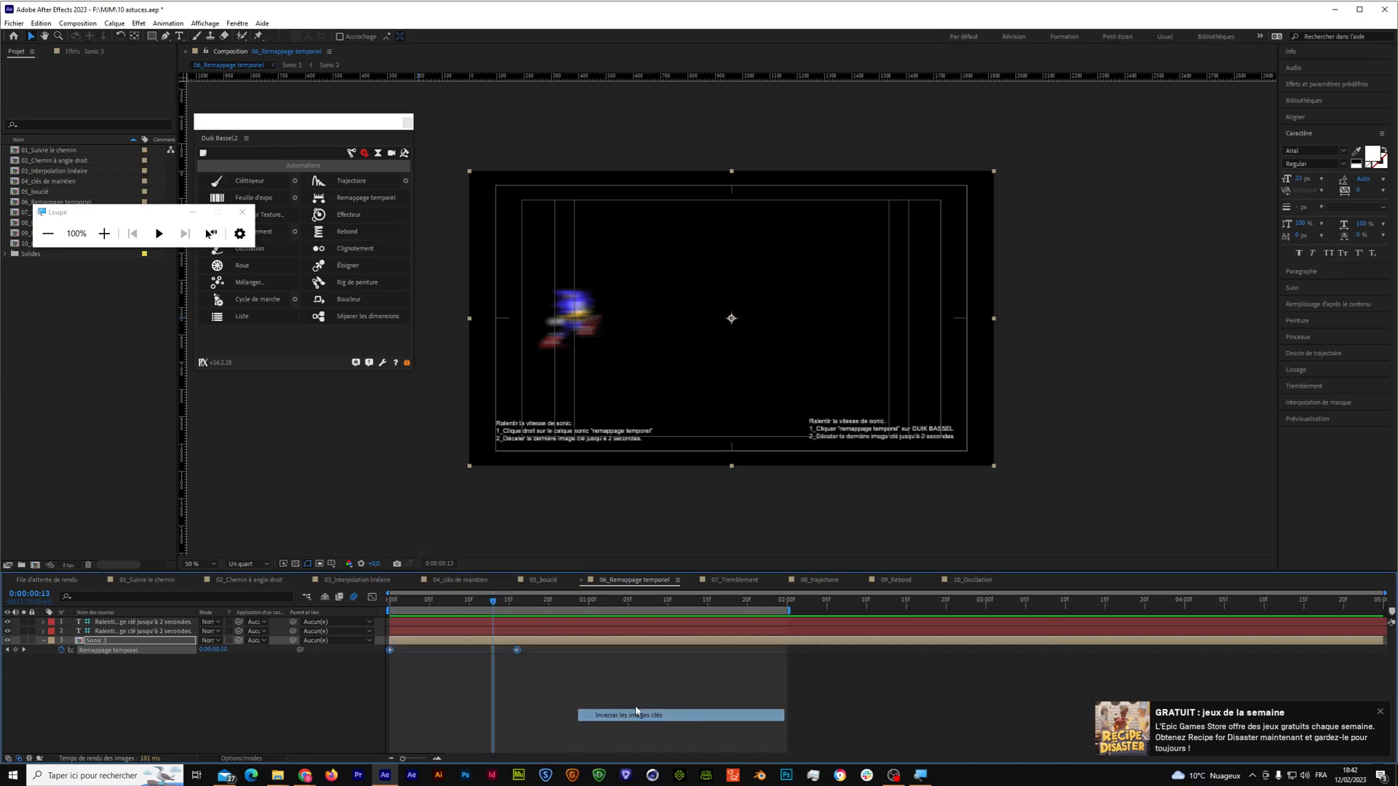
pyautogui.moveTo(495, 602); pyautogui.dragTo(370, 614)
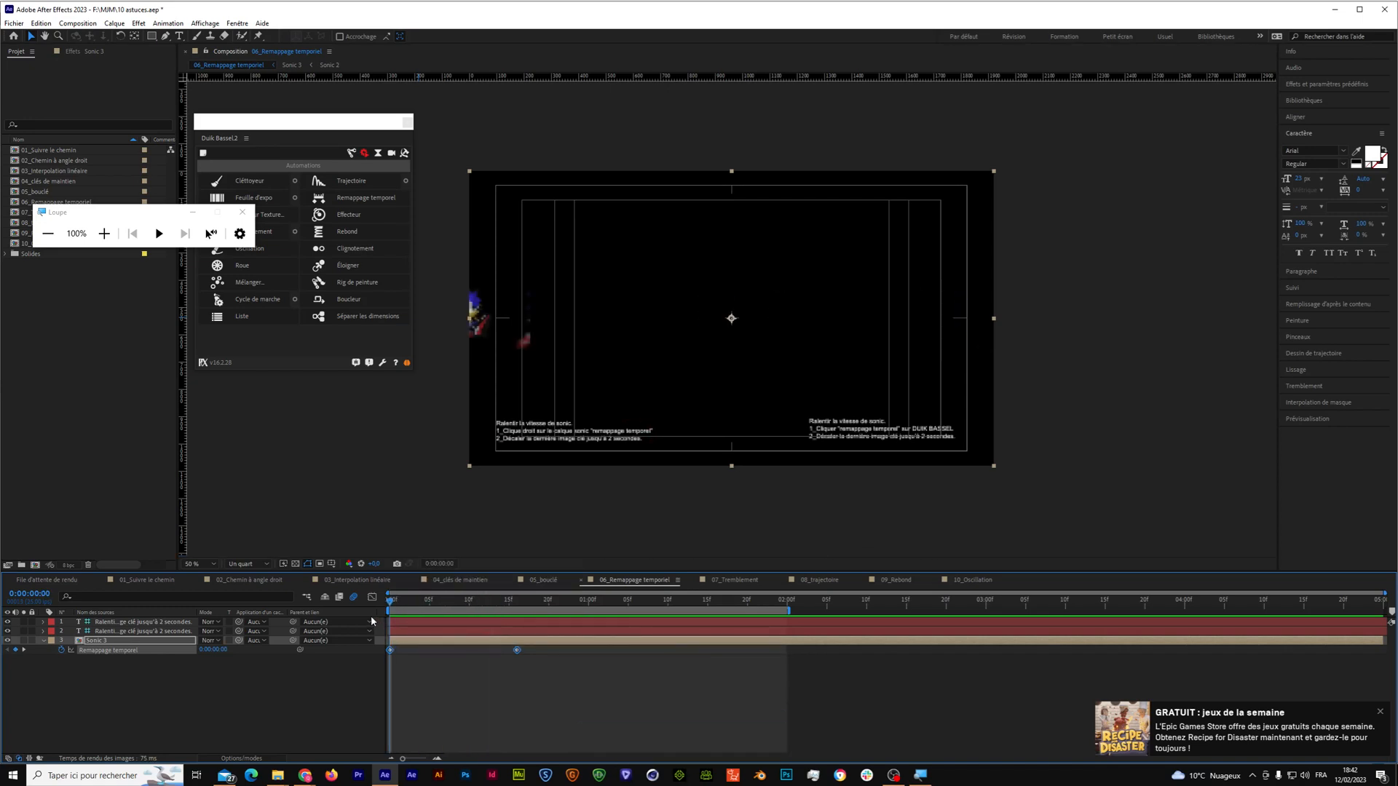
pyautogui.press('space')
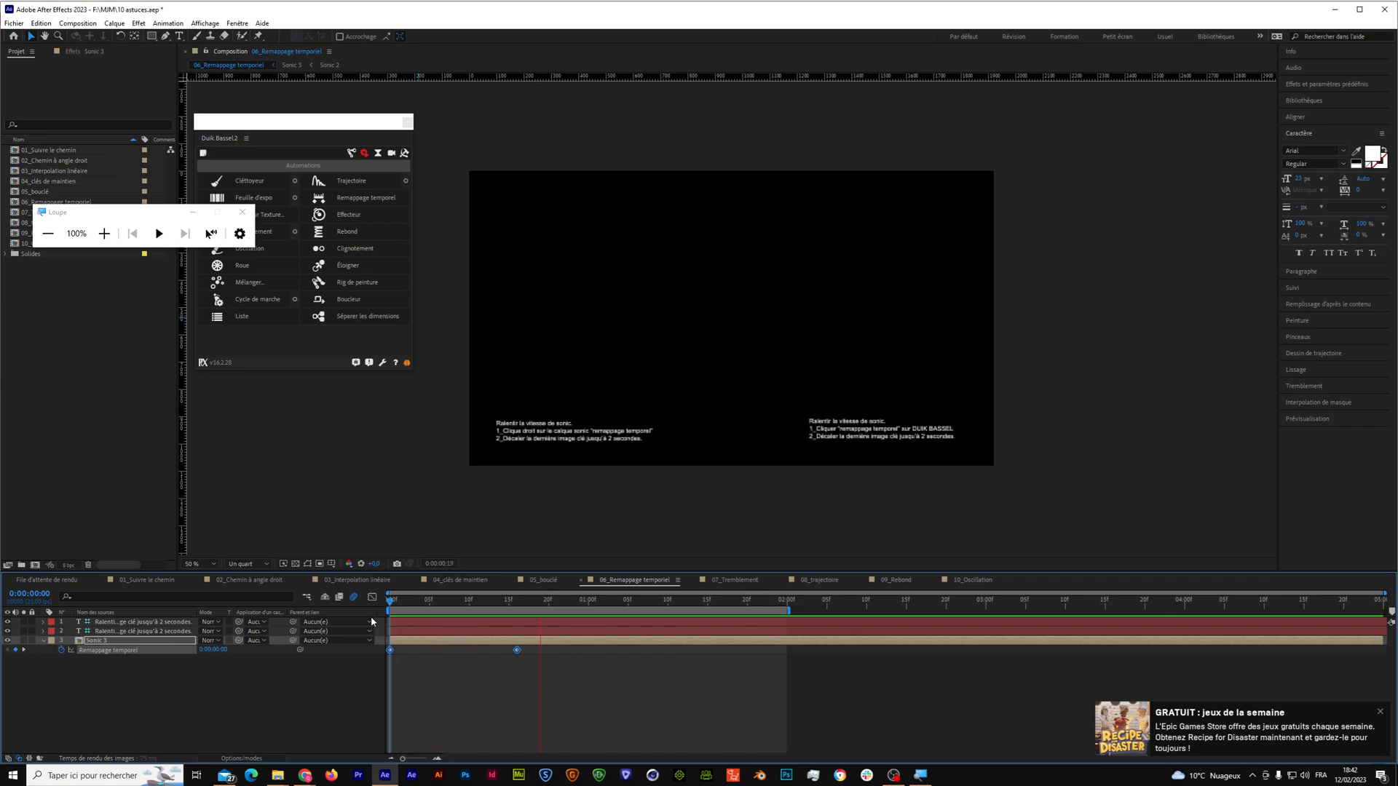
pyautogui.moveTo(471, 603)
pyautogui.mouseDown()
pyautogui.moveTo(493, 602)
pyautogui.moveTo(461, 602)
pyautogui.mouseUp()
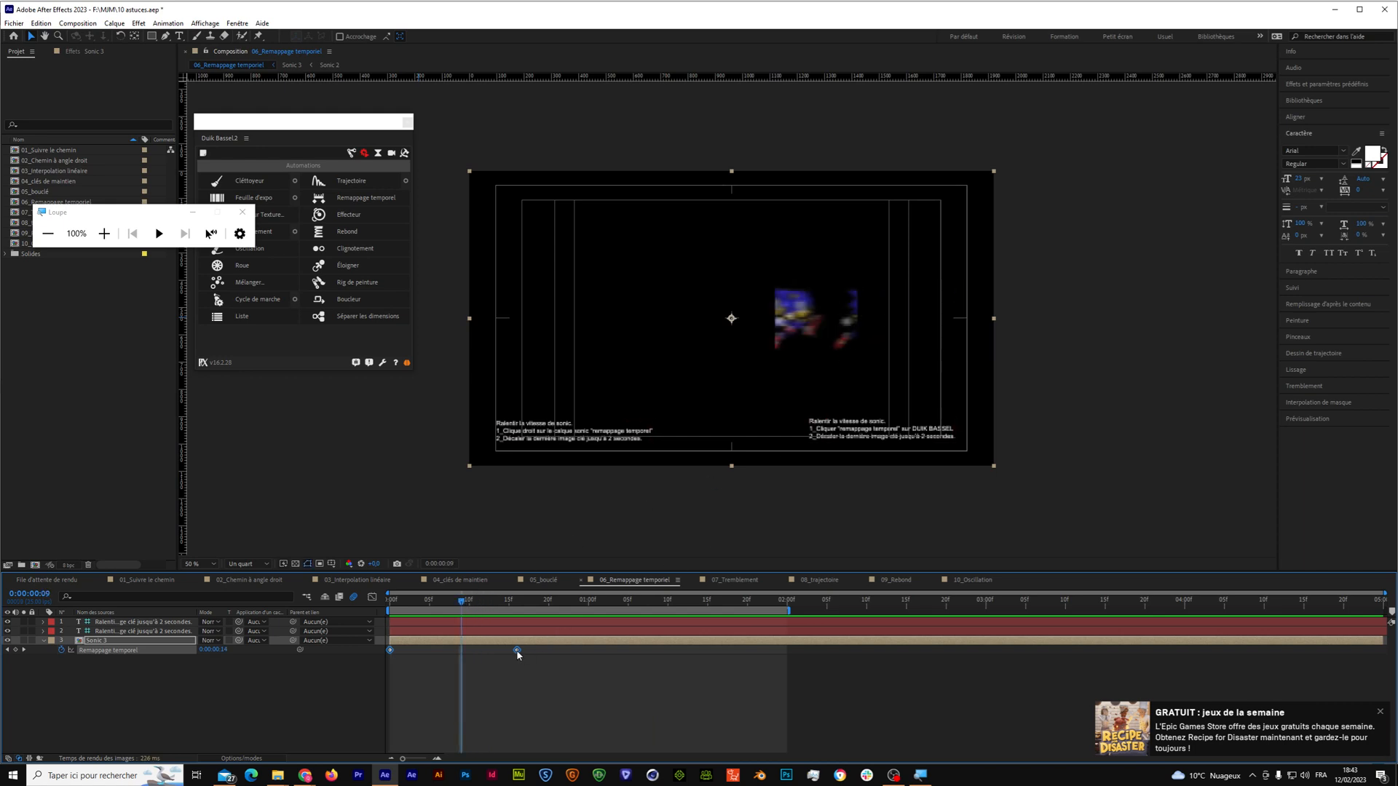
# Undo the shift, reversal and retiming of the Sonic 3 time-remap keyframes, and scrub to frame 19.
pyautogui.moveTo(533, 651); pyautogui.dragTo(555, 666)
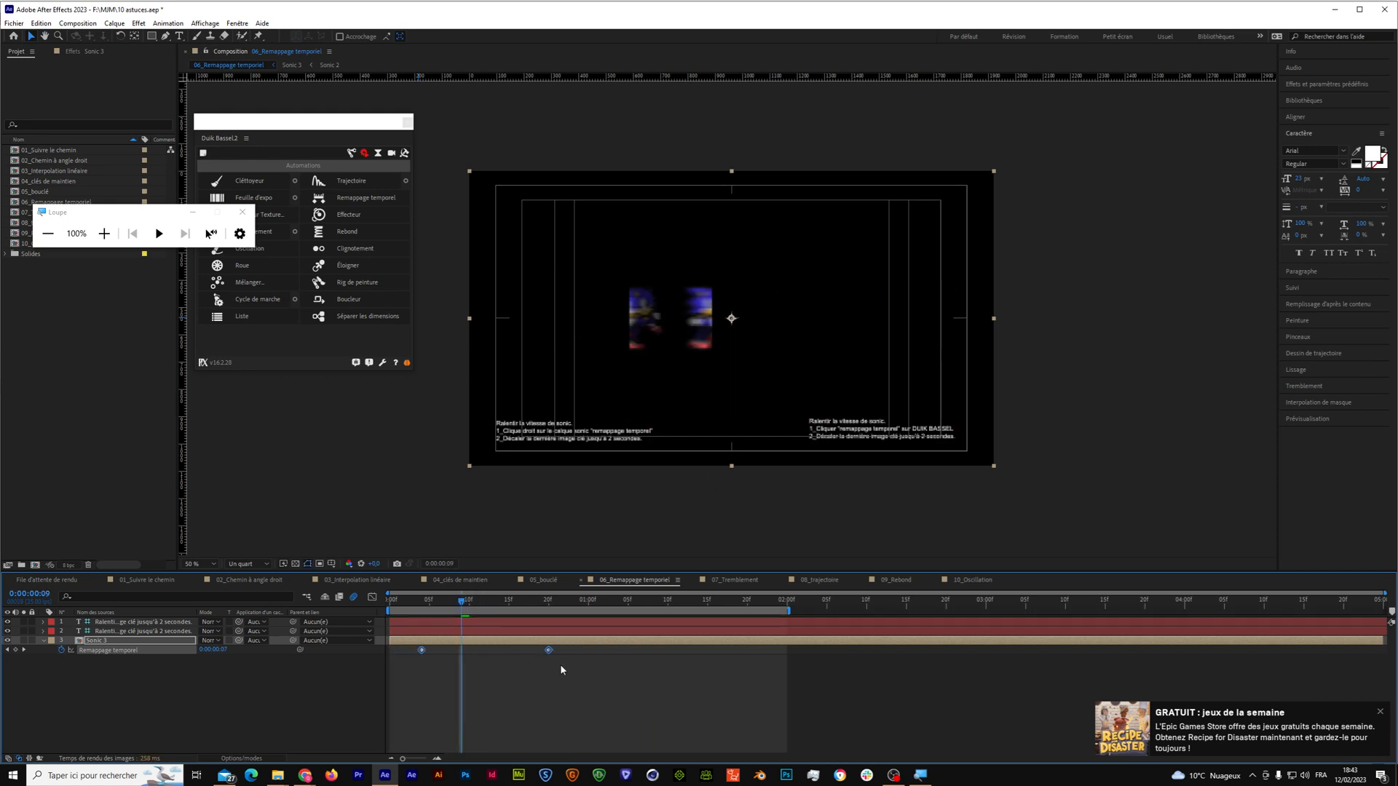
pyautogui.hotkey('ctrl', 'z')
pyautogui.click(541, 671)
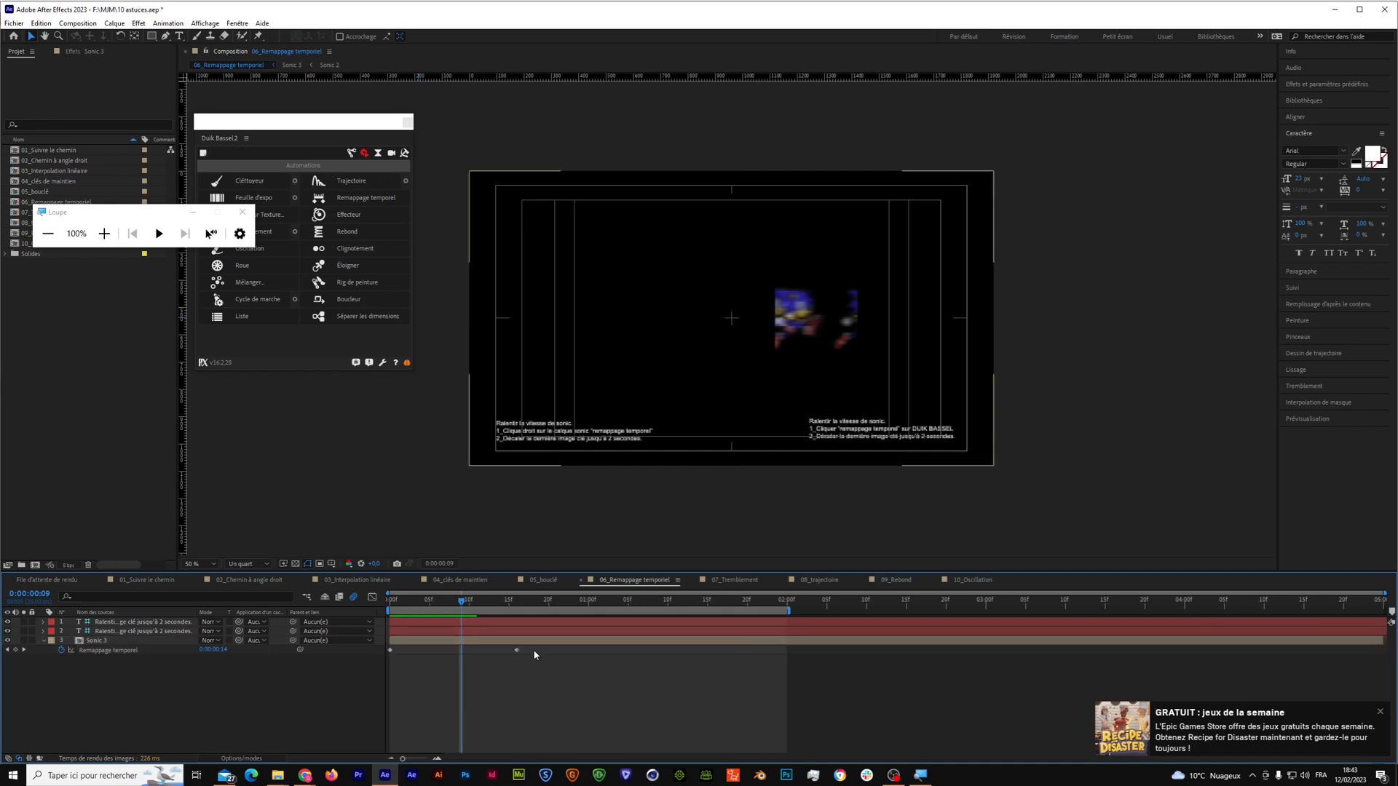
pyautogui.hotkey('ctrl', 'z')
pyautogui.hotkey('ctrl', 'z')
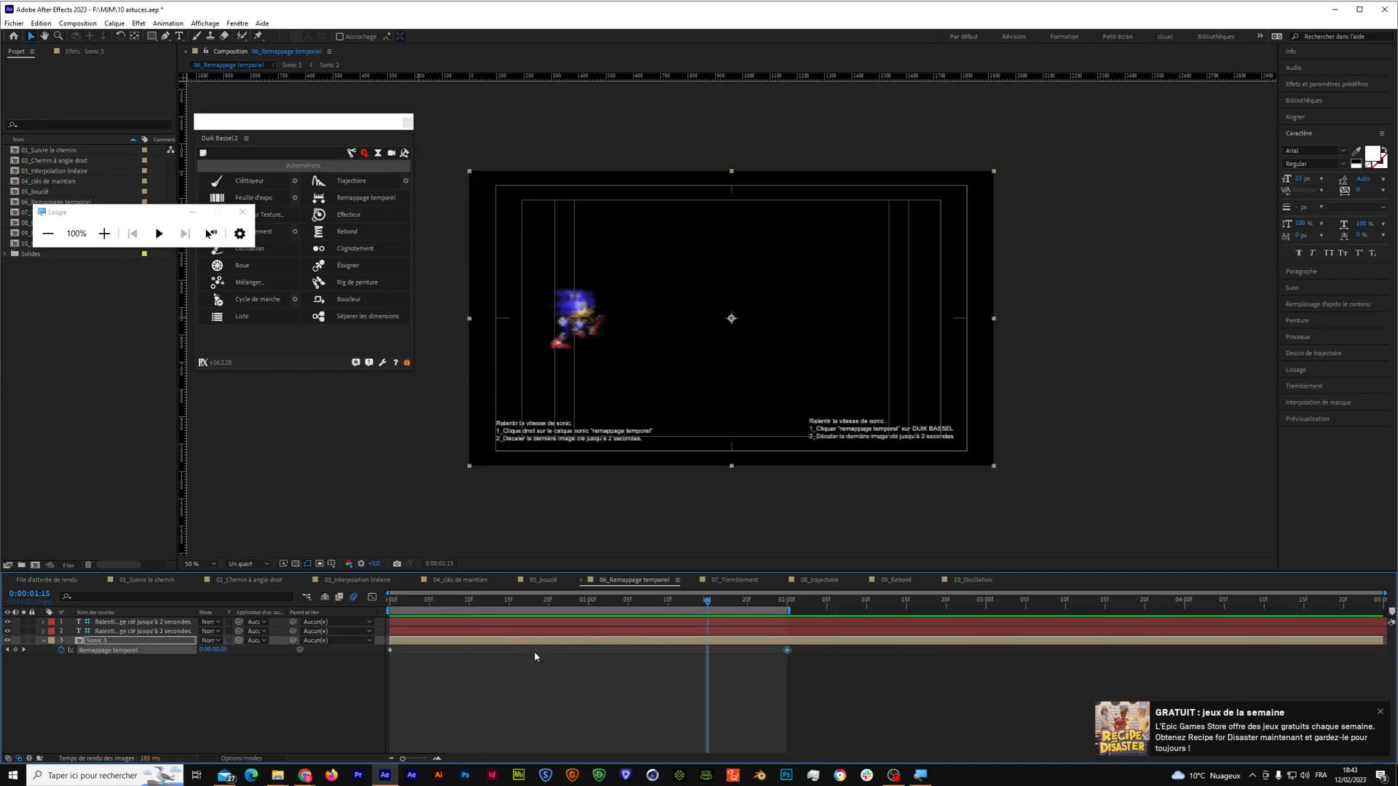
pyautogui.moveTo(706, 603); pyautogui.dragTo(533, 593)
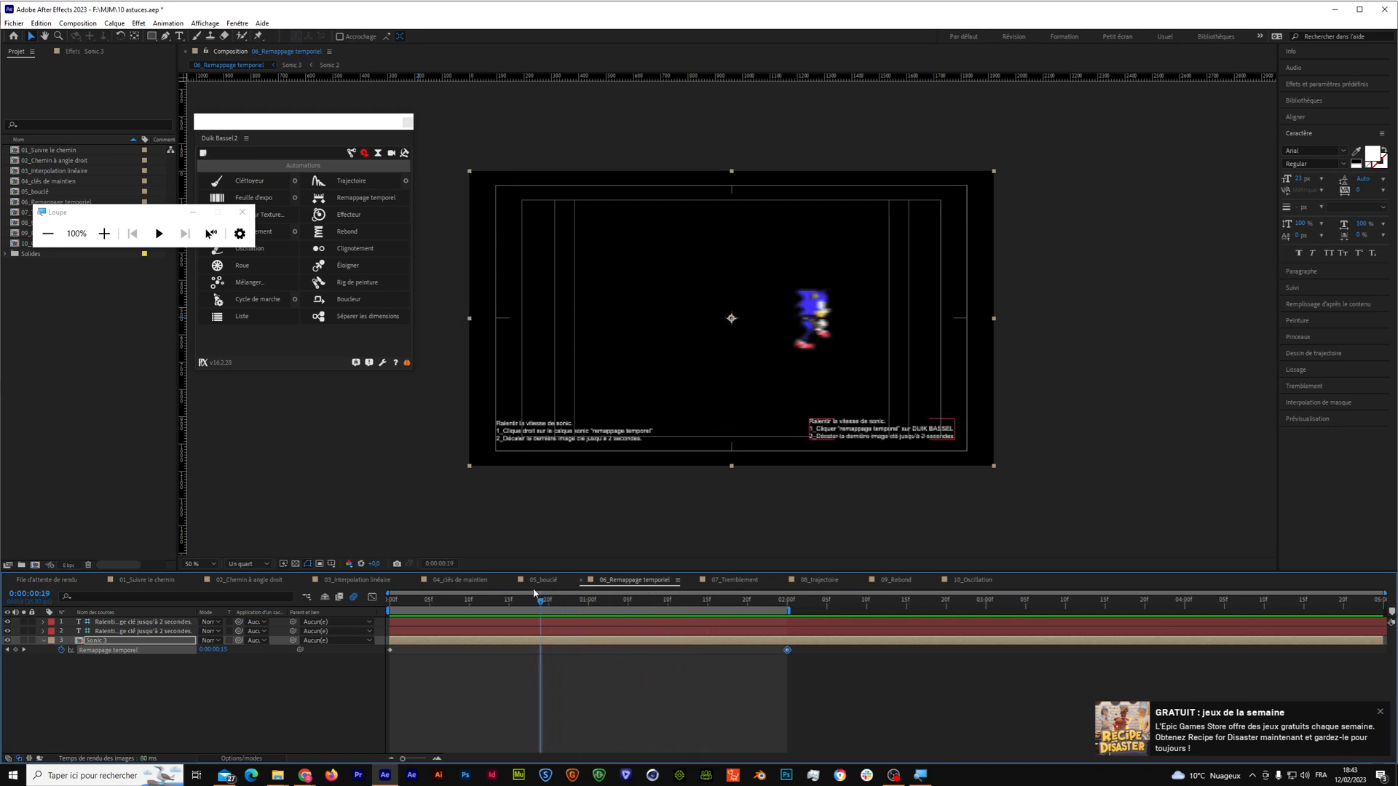
# Open the 07_Tremblement composition, reveal the Sonic 4 layer's Position keyframes, select Position and shift the Duik panel aside.
pyautogui.click(737, 581)
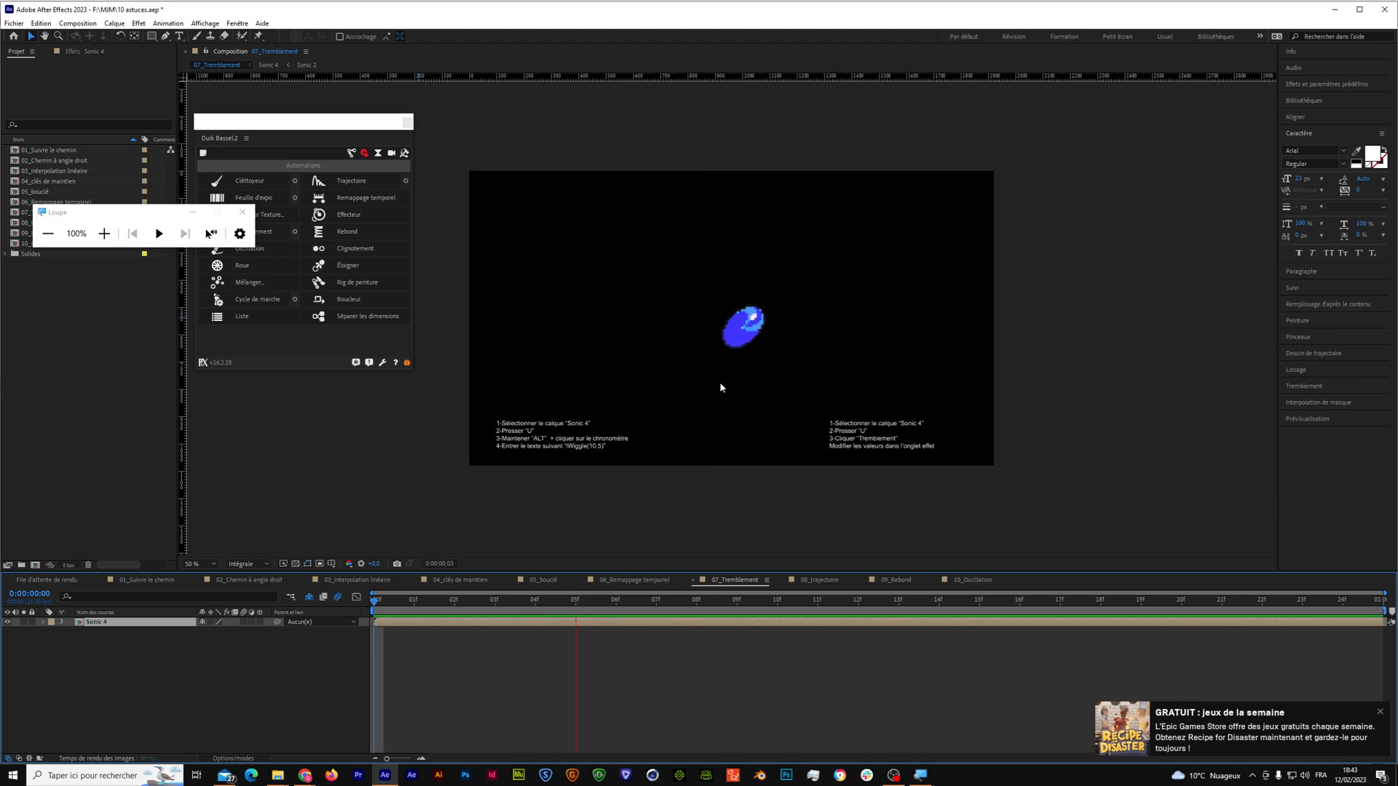
pyautogui.press('space')
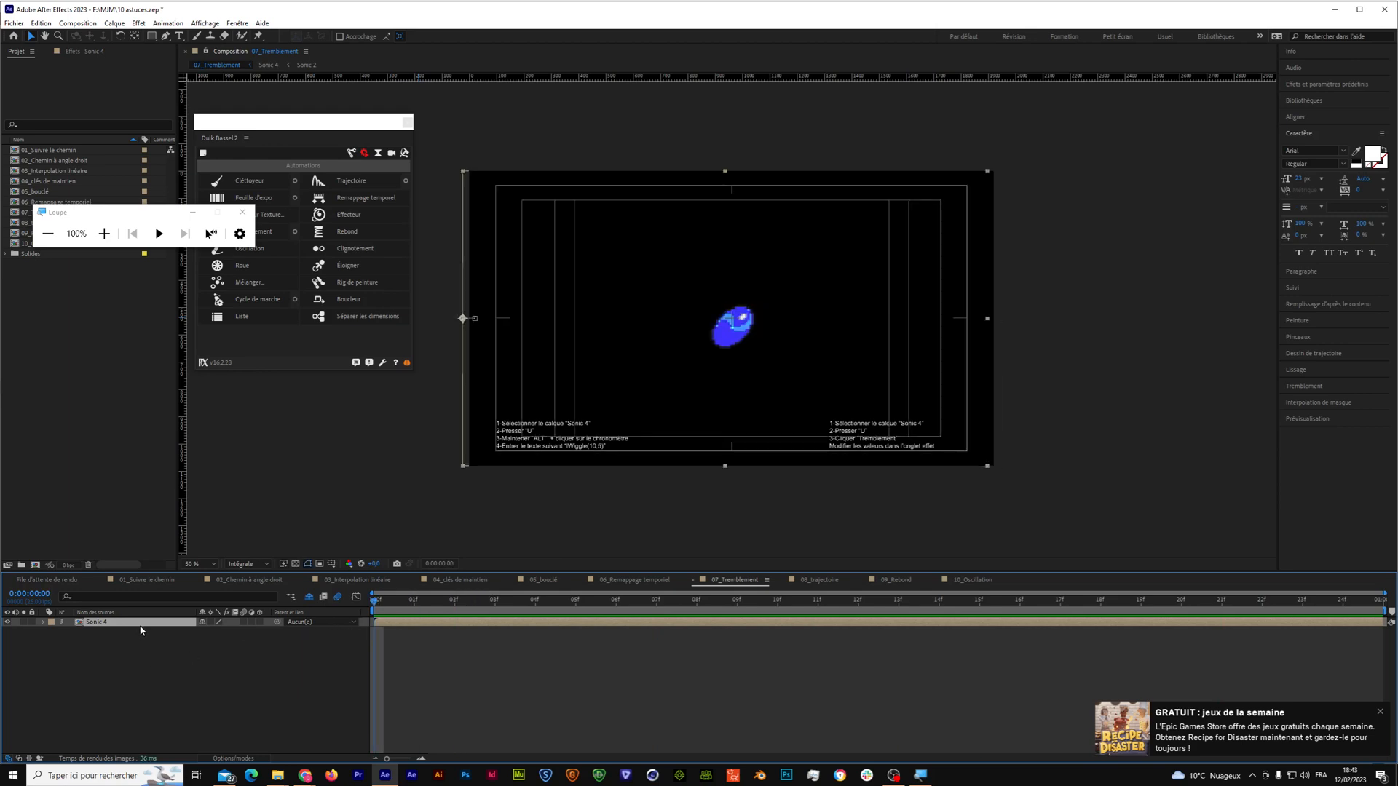
pyautogui.press('u')
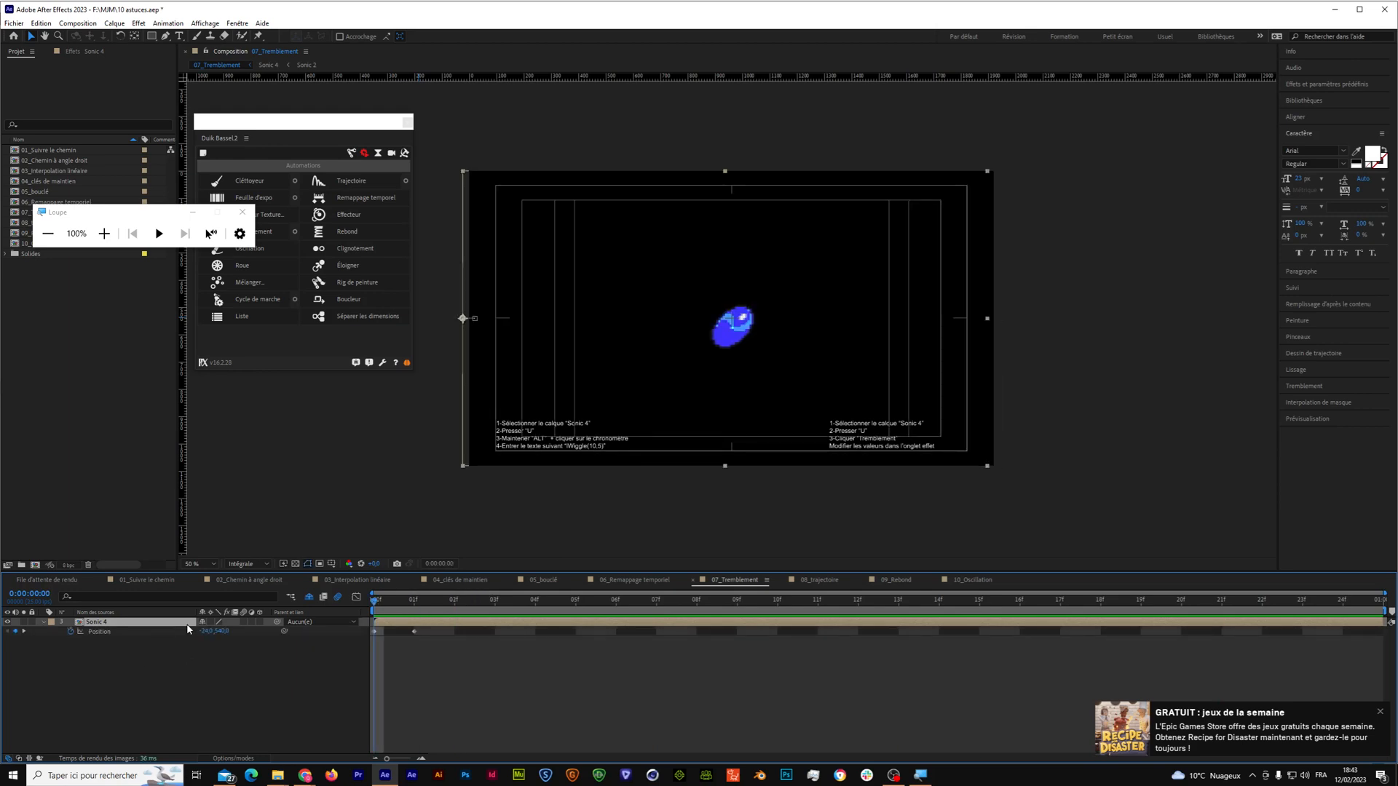
pyautogui.click(107, 631)
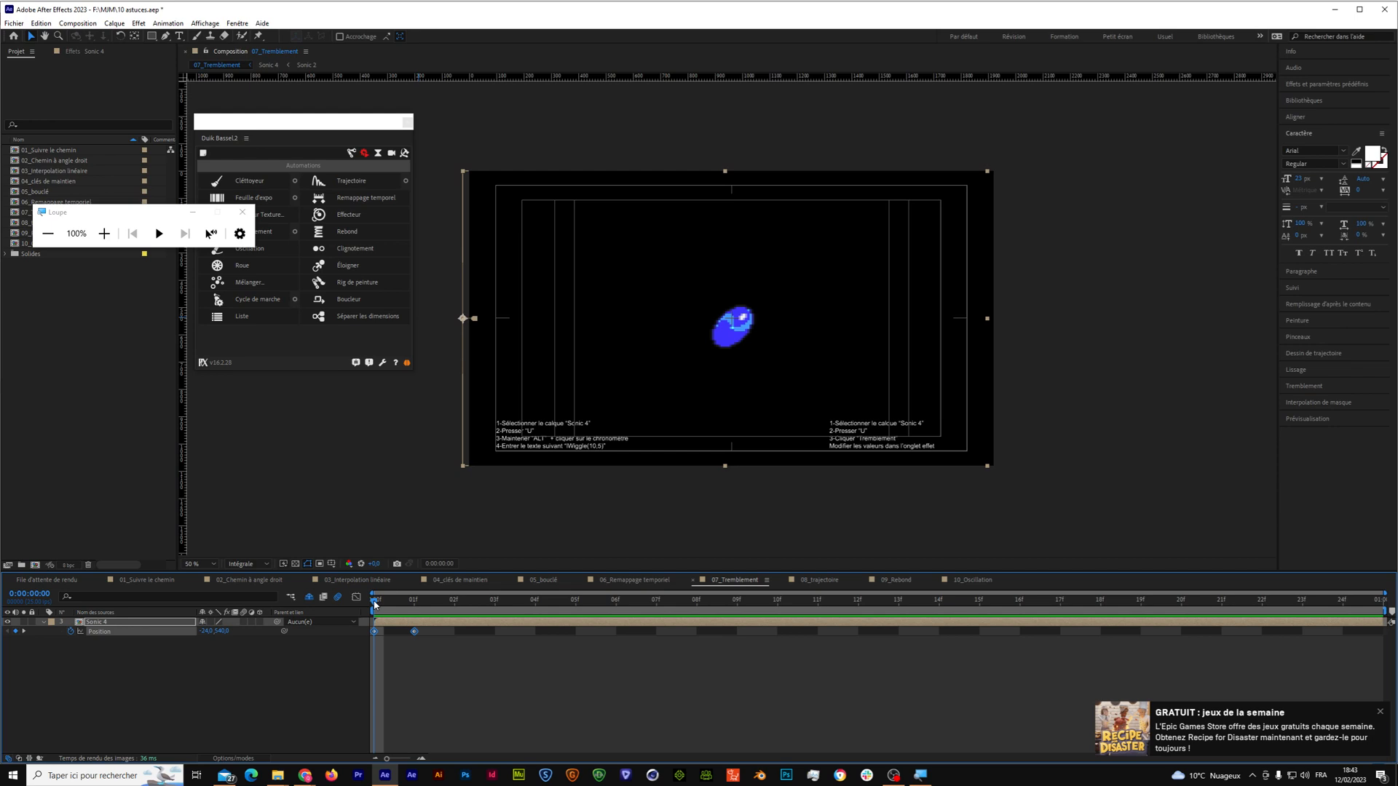
pyautogui.click(278, 339)
pyautogui.moveTo(289, 128); pyautogui.dragTo(362, 124)
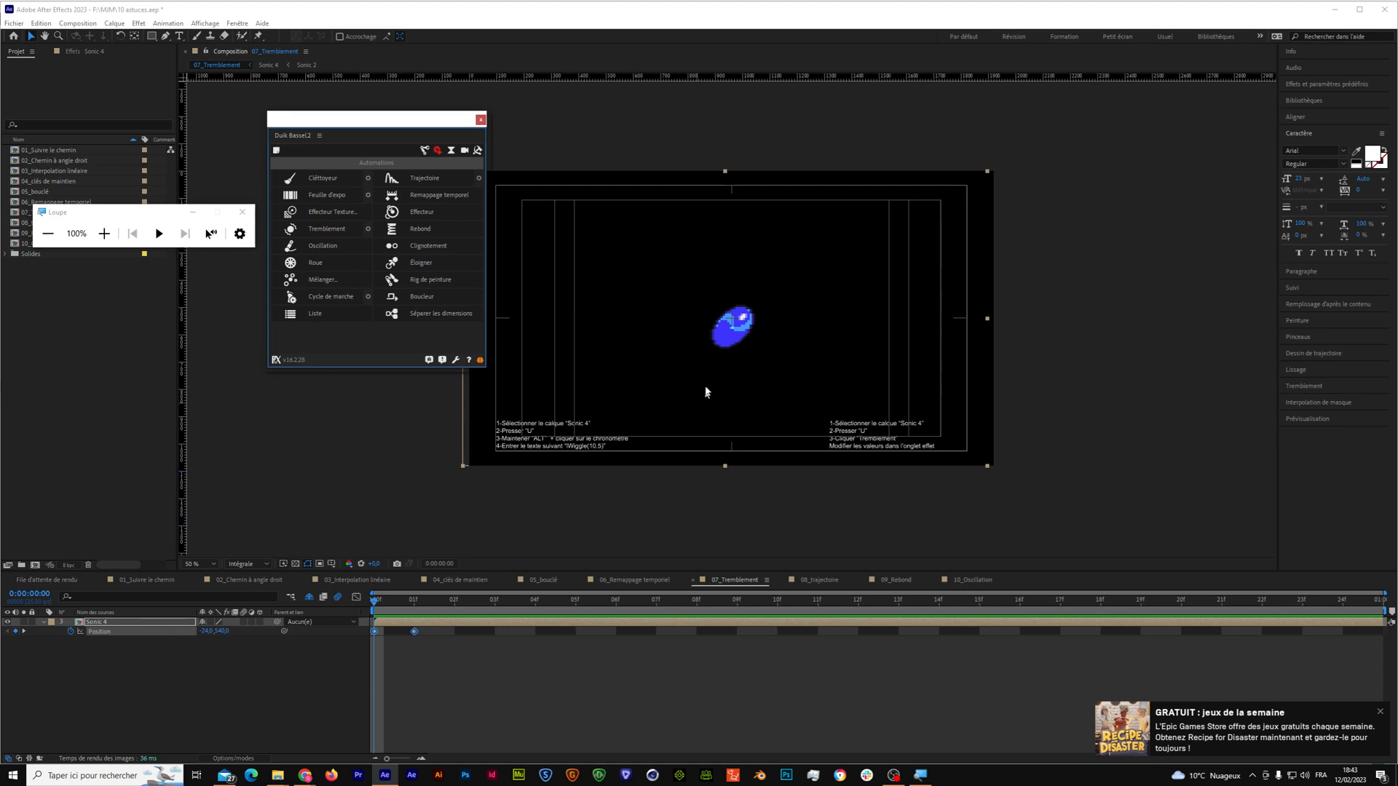
pyautogui.click(179, 625)
pyautogui.click(172, 629)
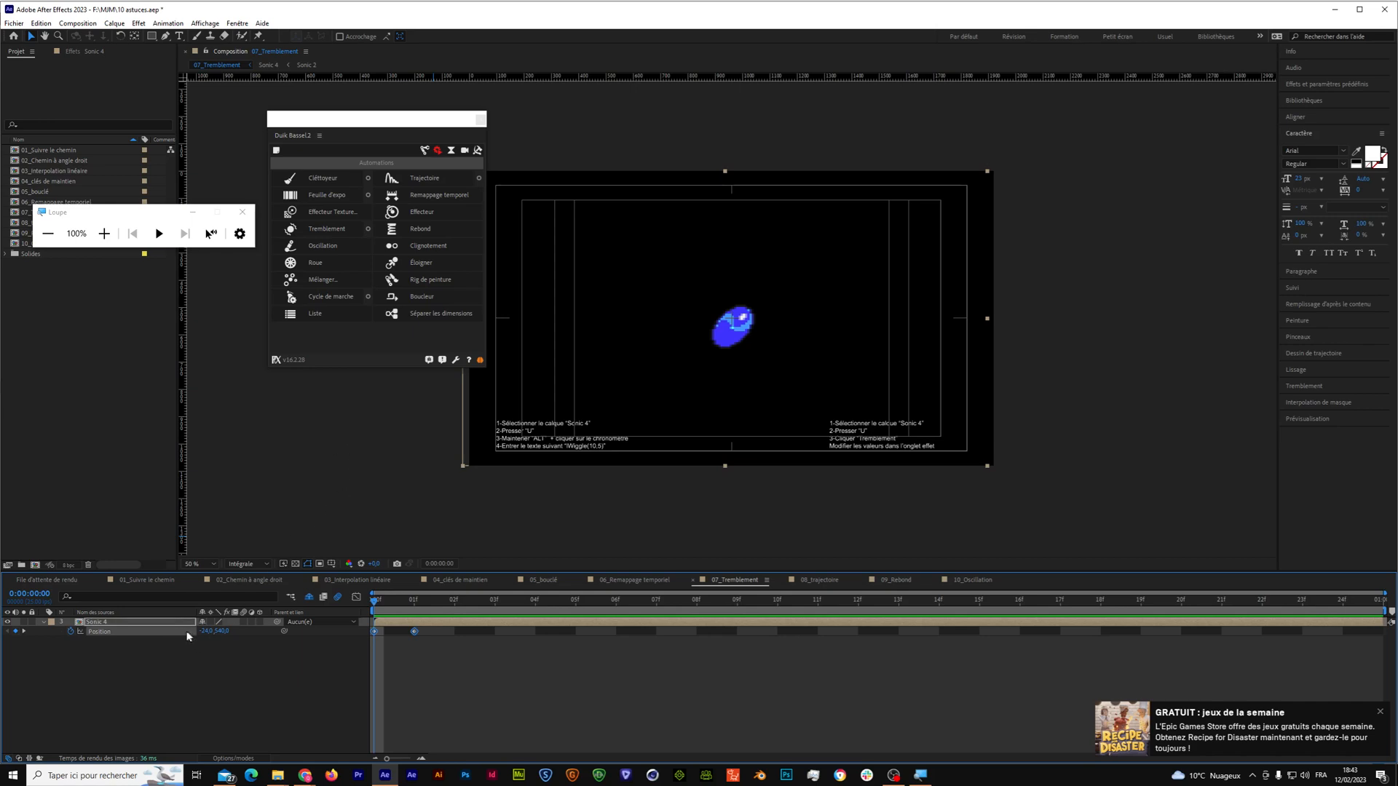
# Enable an expression on the Sonic 4 layer's Position and insert the wiggle template from the Property expression functions.
pyautogui.keyDown('alt'); pyautogui.click(71, 632); pyautogui.keyUp('alt')
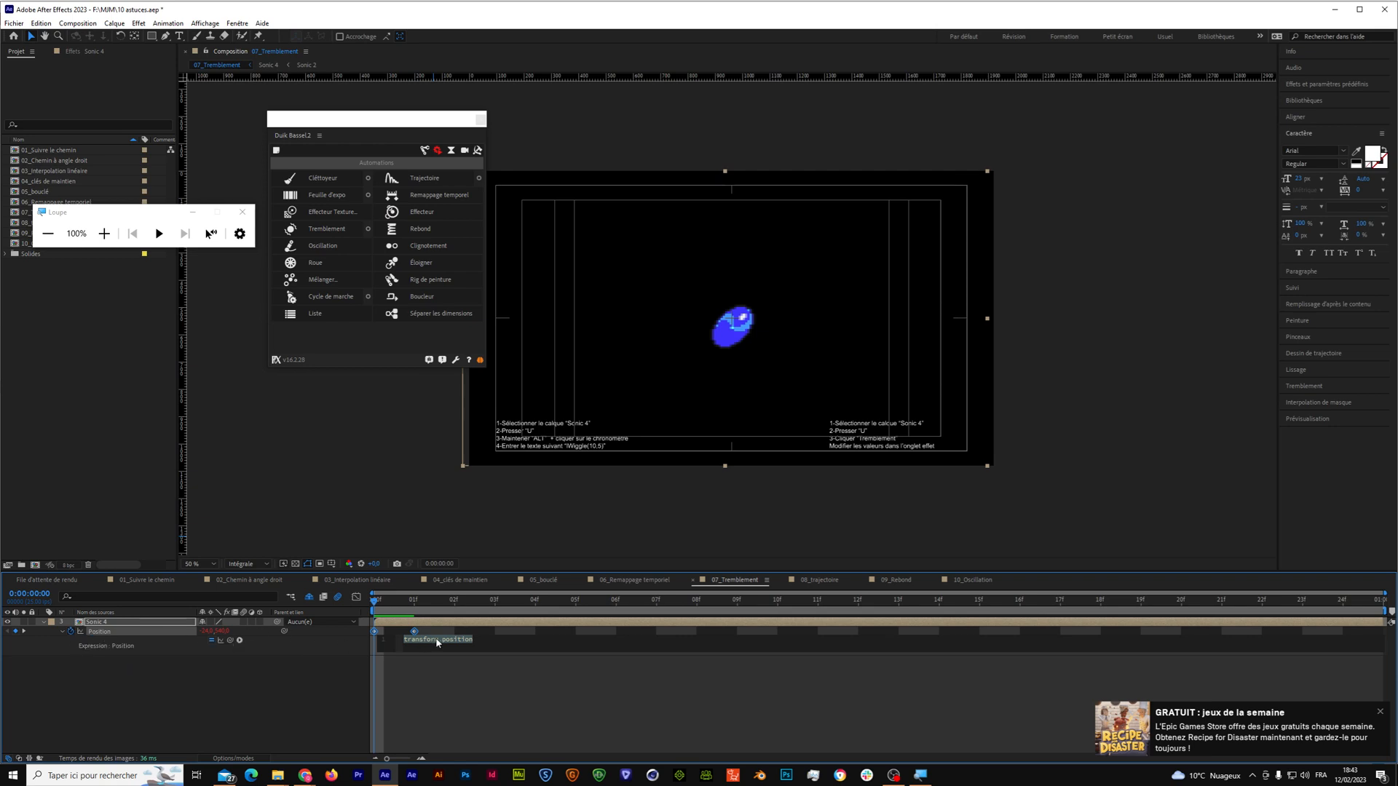
pyautogui.write('wiggle')
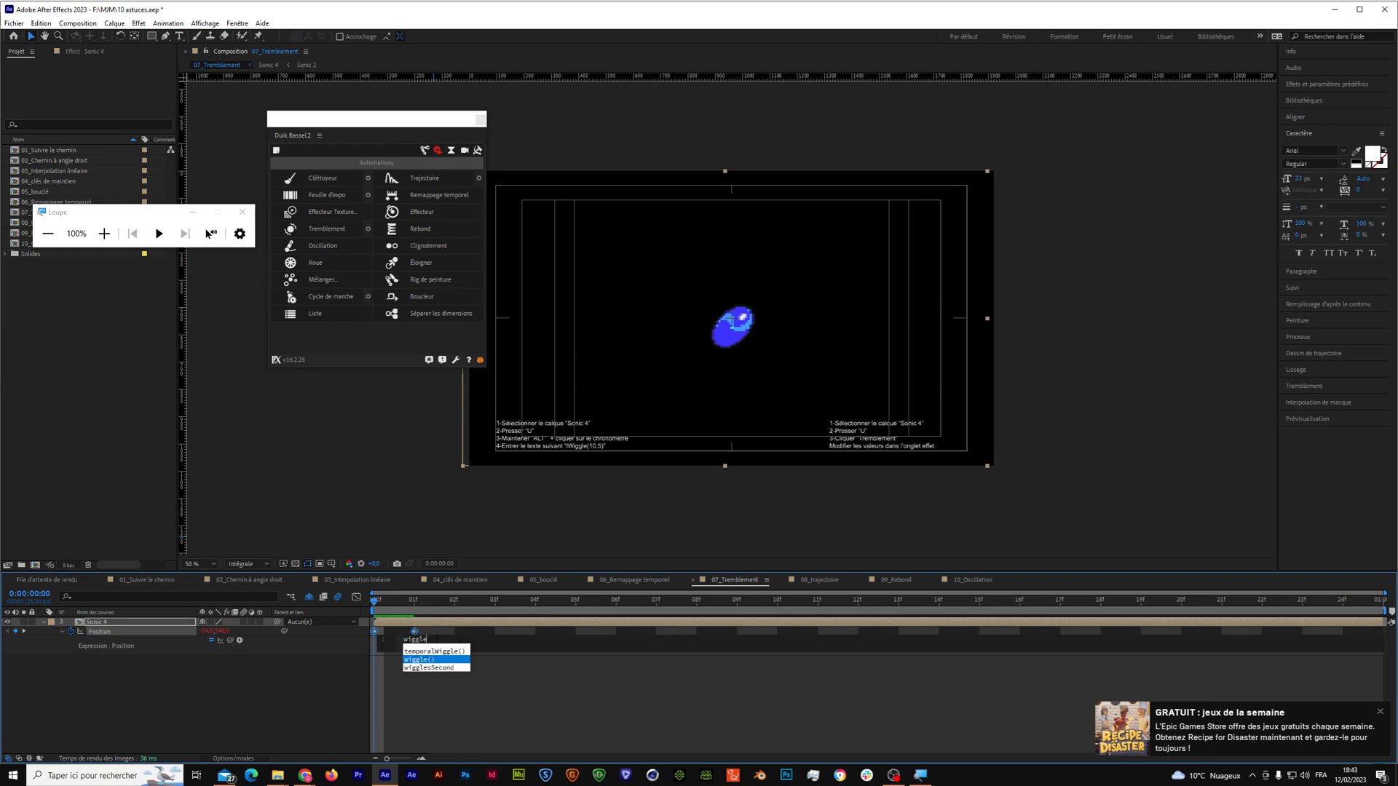
pyautogui.press('Return')
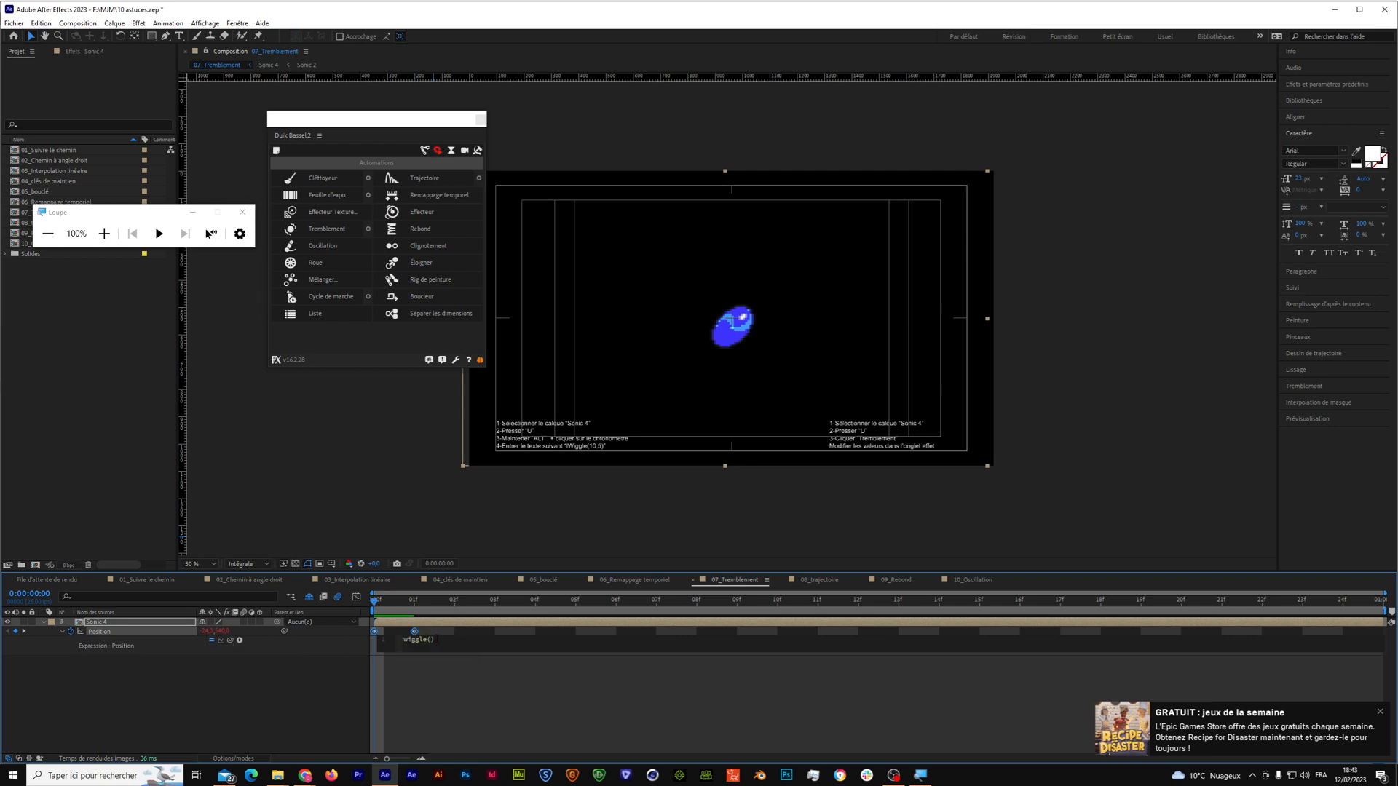
pyautogui.moveTo(438, 639); pyautogui.dragTo(365, 625)
pyautogui.press('BackSpace')
pyautogui.click(240, 639)
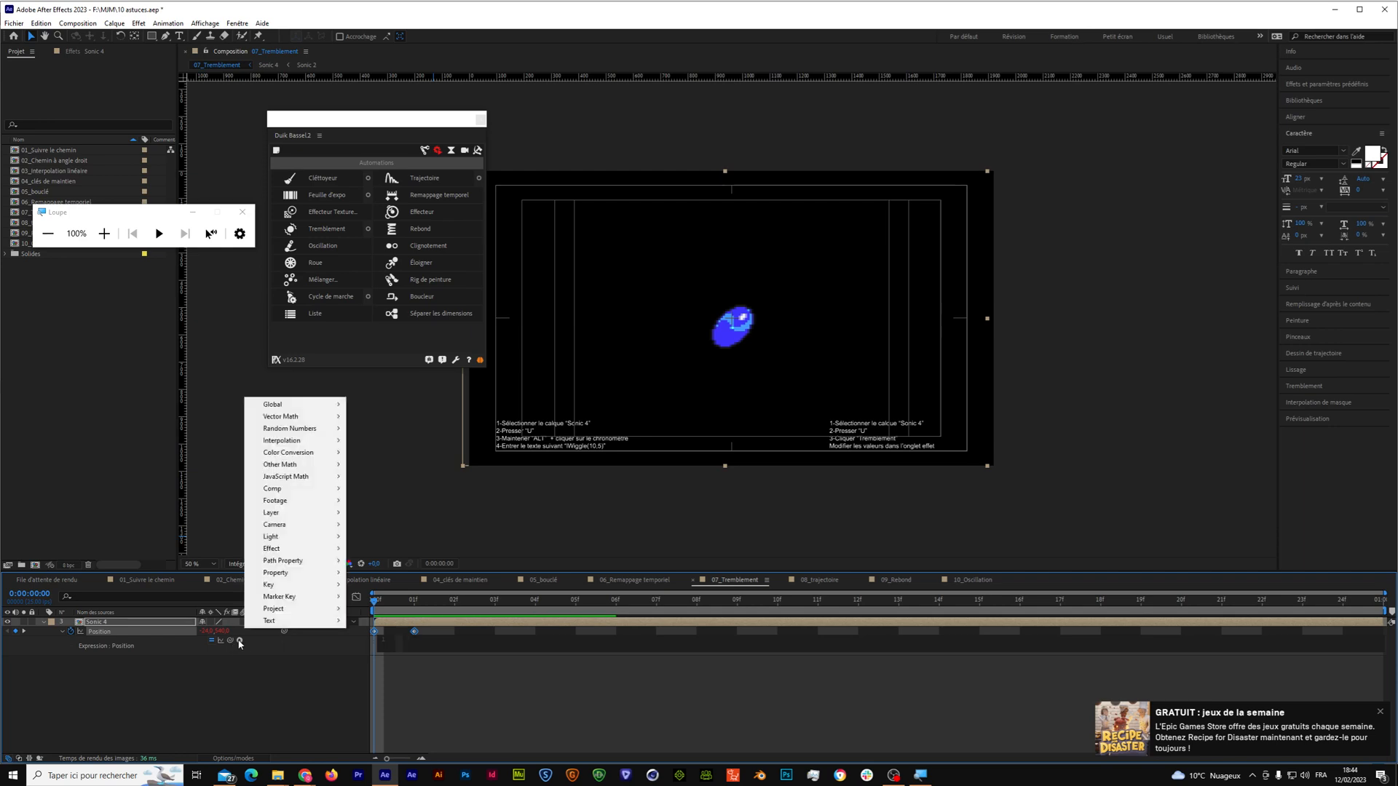
pyautogui.moveTo(297, 575)
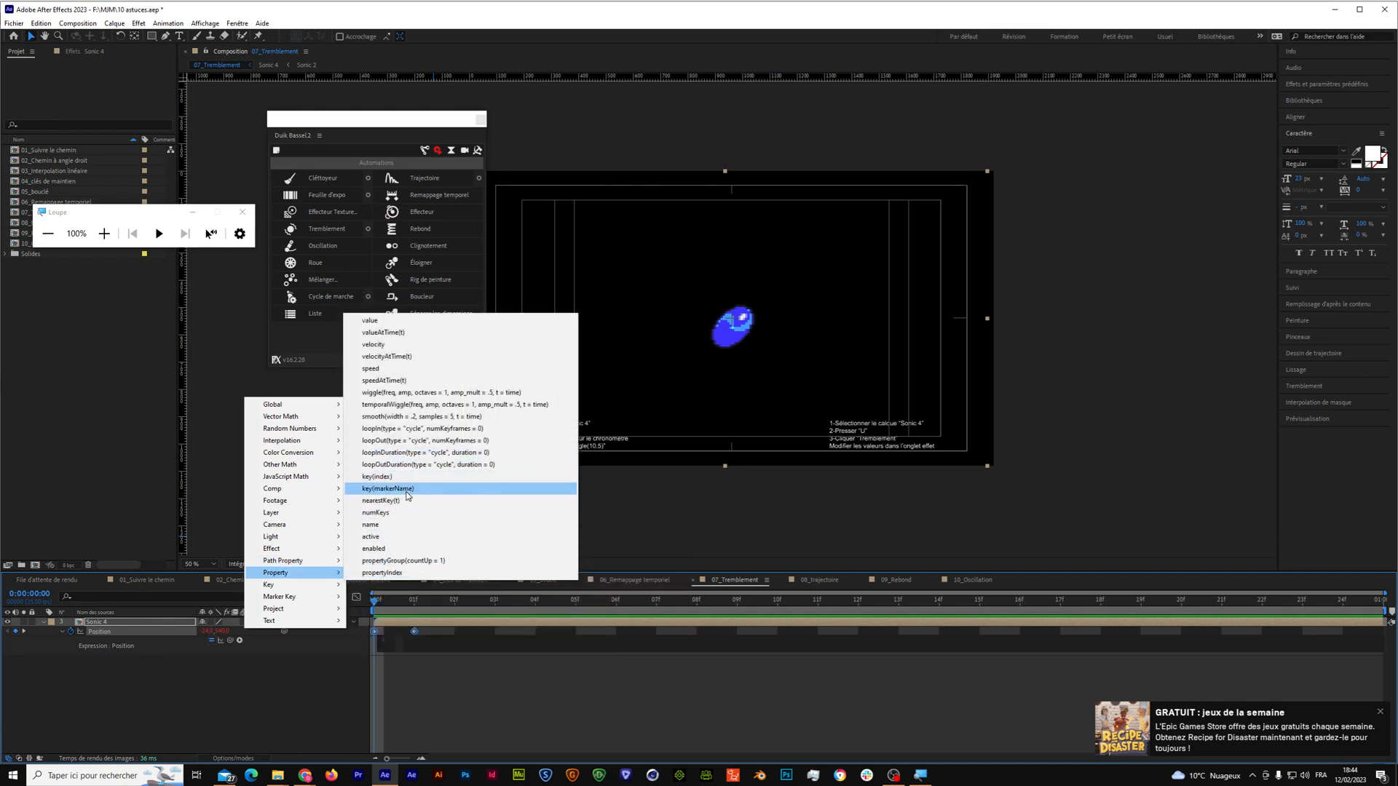
pyautogui.click(397, 393)
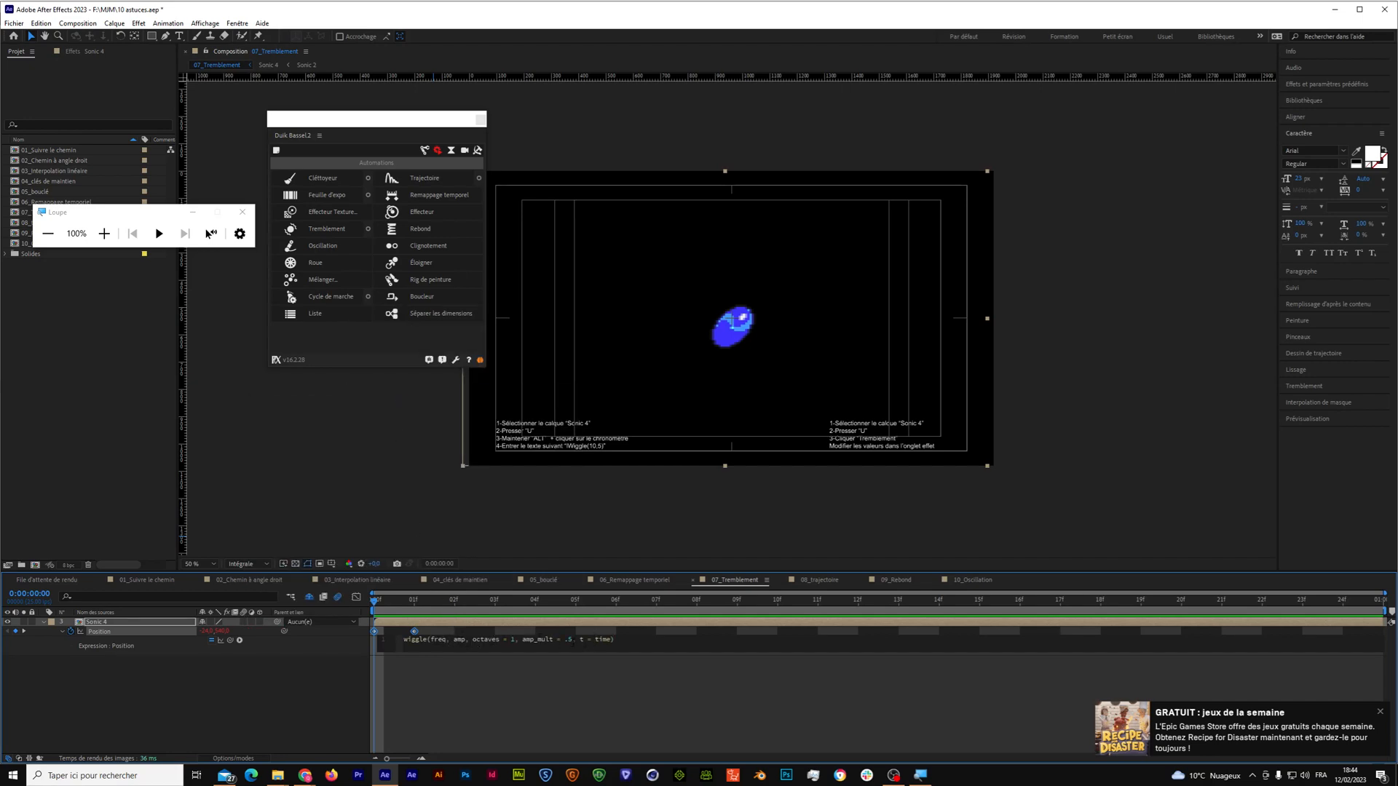
# Edit Sonic 4's Position expression to wiggle(10,5, 1) and preview the trembling animation.
pyautogui.moveTo(514, 640); pyautogui.dragTo(430, 639)
pyautogui.write('10')
pyautogui.moveTo(495, 639); pyautogui.dragTo(446, 639)
pyautogui.write('5')
pyautogui.press('Left')
pyautogui.press('BackSpace')
pyautogui.moveTo(482, 639); pyautogui.dragTo(452, 639)
pyautogui.write('1')
pyautogui.click(329, 613)
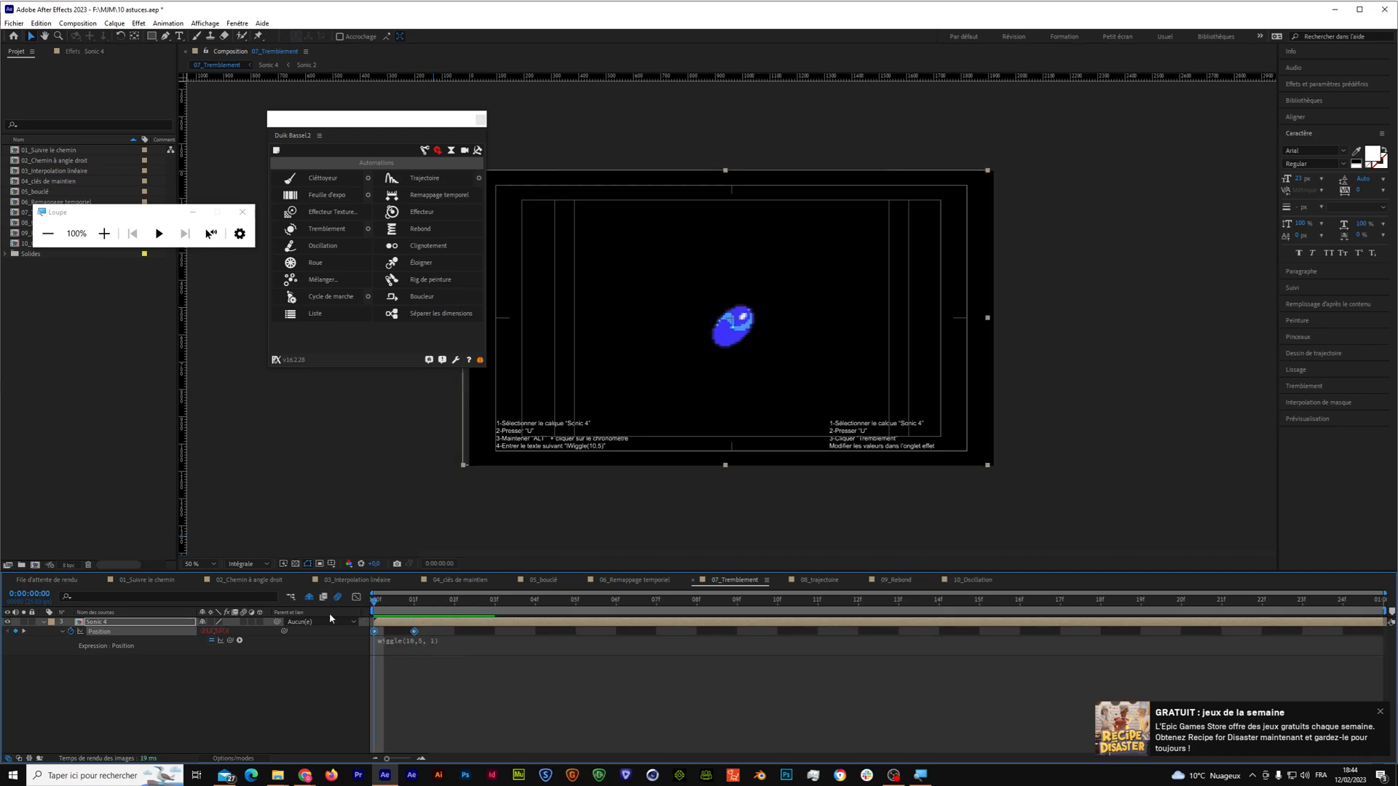
pyautogui.press('space')
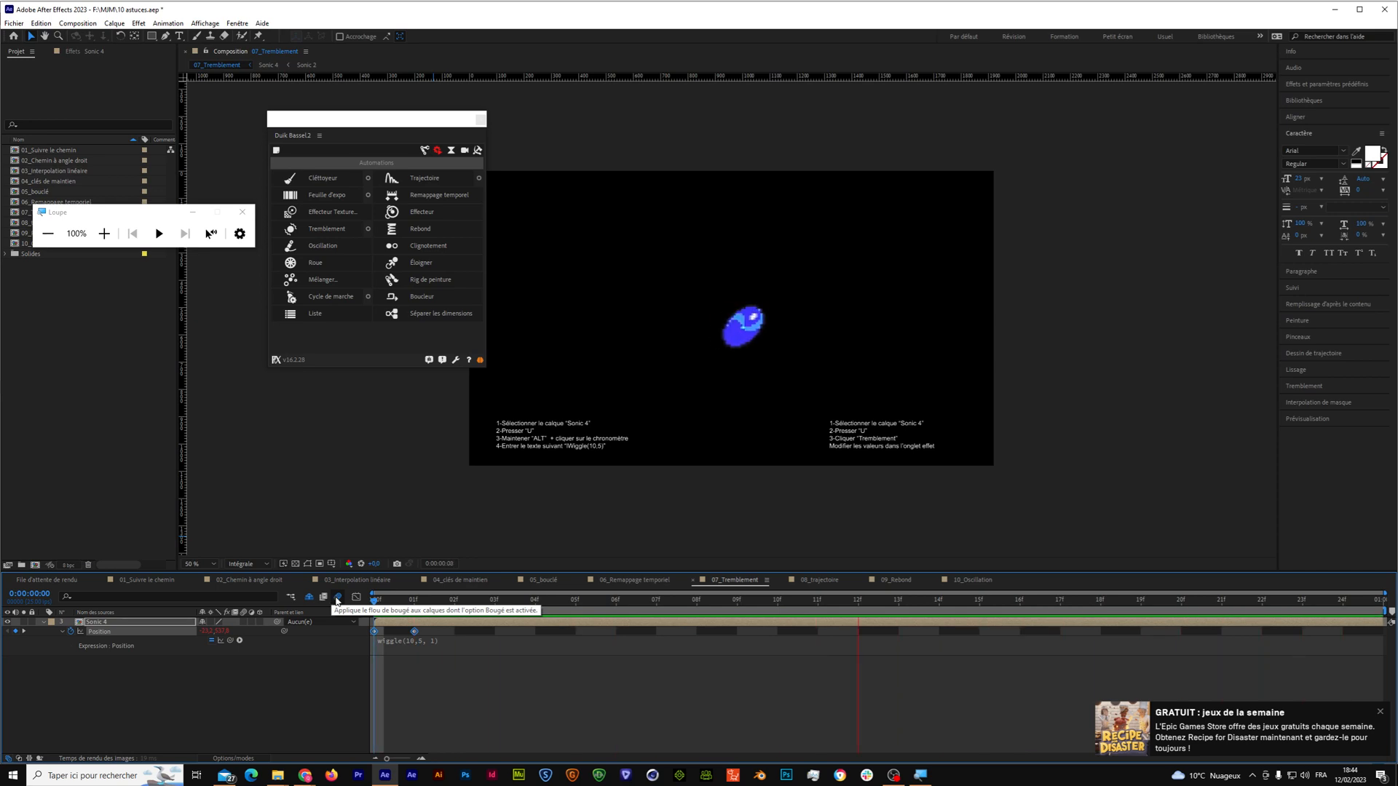
pyautogui.click(427, 603)
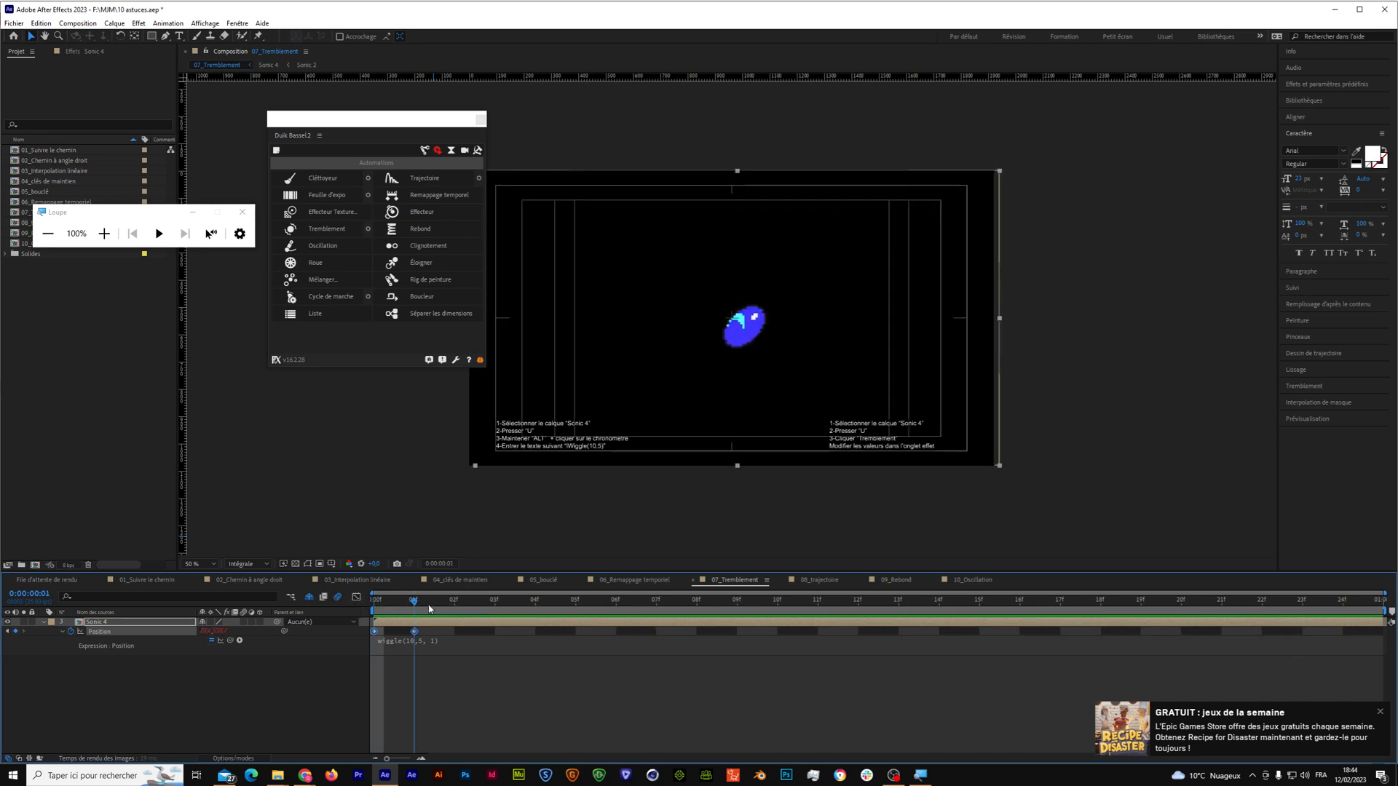
# Set the third wiggle value to 0.5 in Sonic 4's Position expression and preview it from the start.
pyautogui.click(433, 643)
pyautogui.click(462, 642)
pyautogui.moveTo(461, 642); pyautogui.dragTo(453, 644)
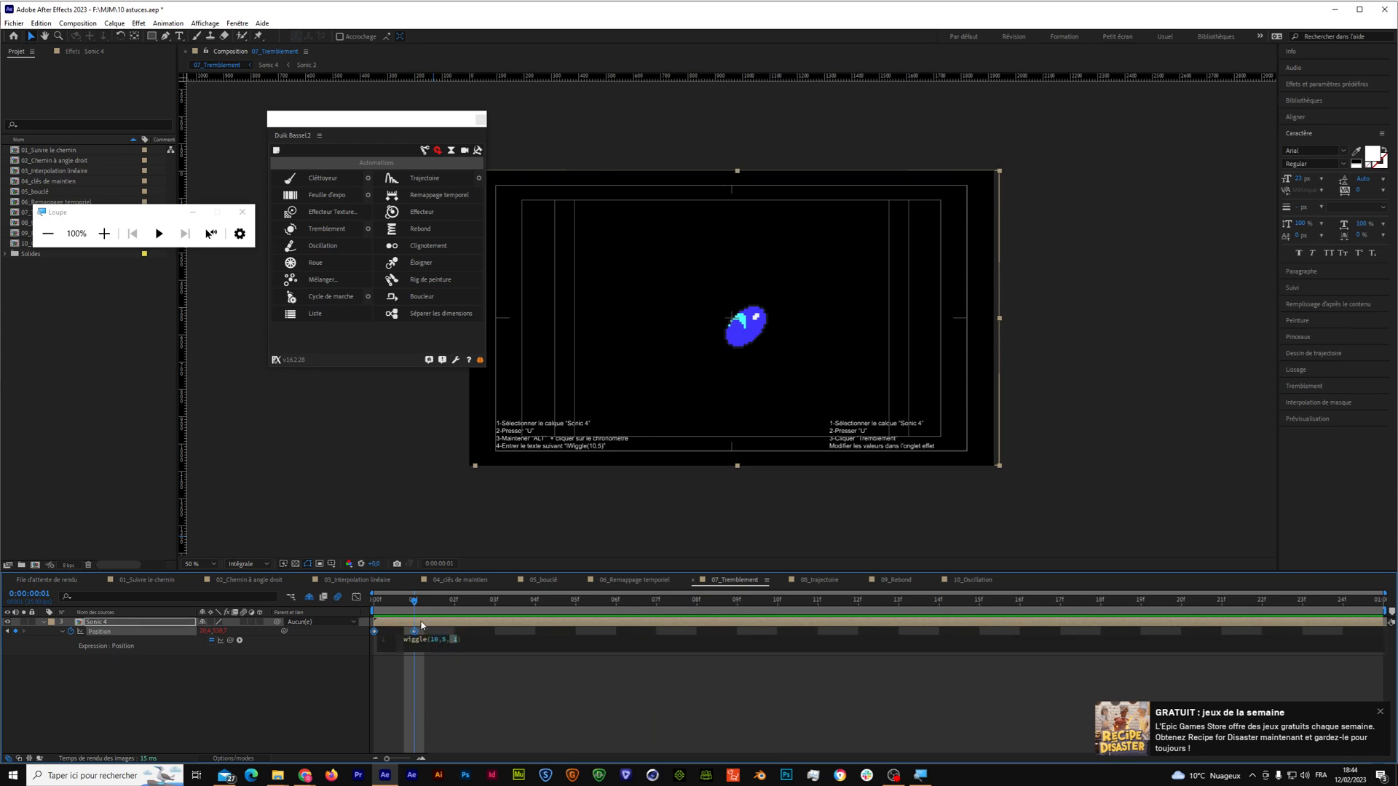
pyautogui.moveTo(414, 602); pyautogui.dragTo(368, 585)
pyautogui.press('space')
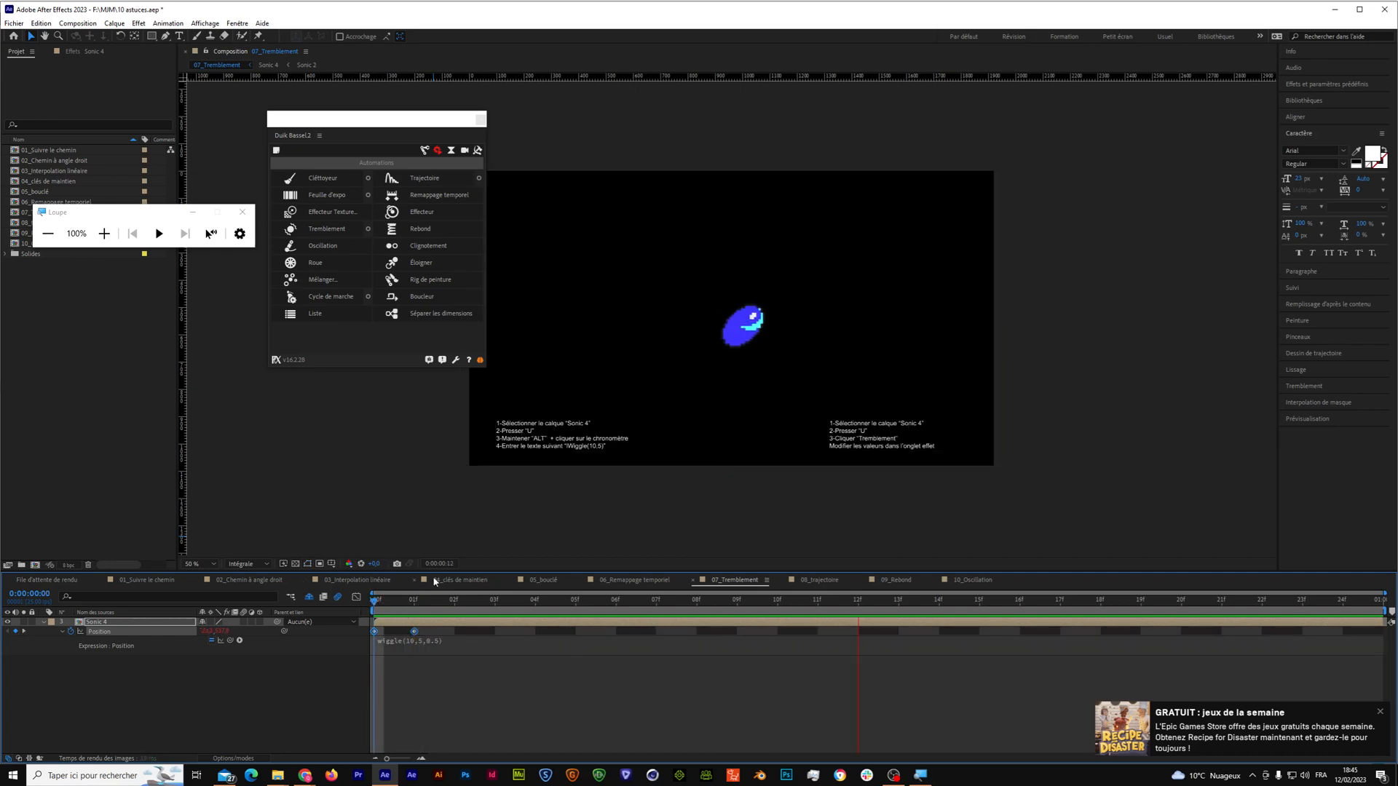
pyautogui.click(471, 604)
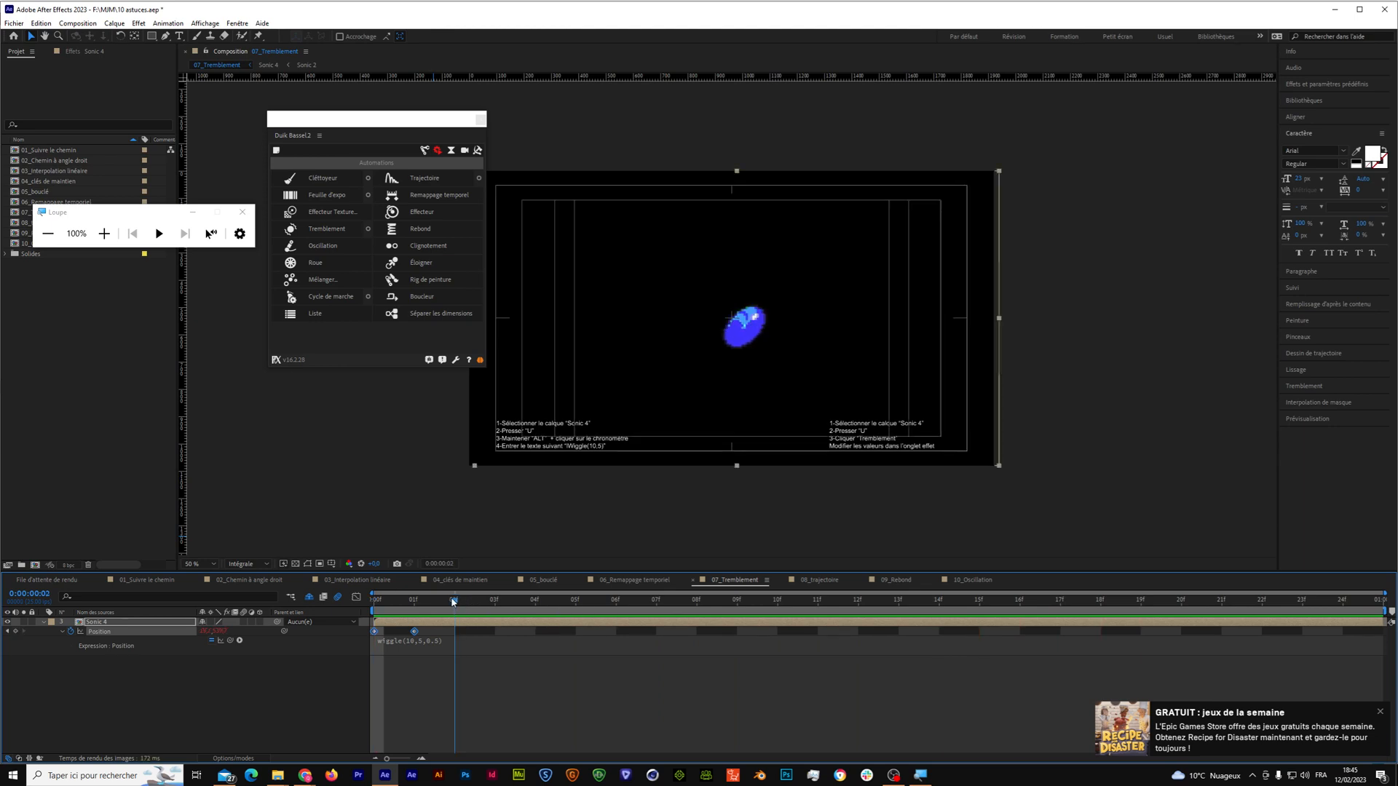
# Set the wiggle amplitude to 20 in Sonic 4's Position expression and preview the stronger trembling from the start.
pyautogui.click(435, 639)
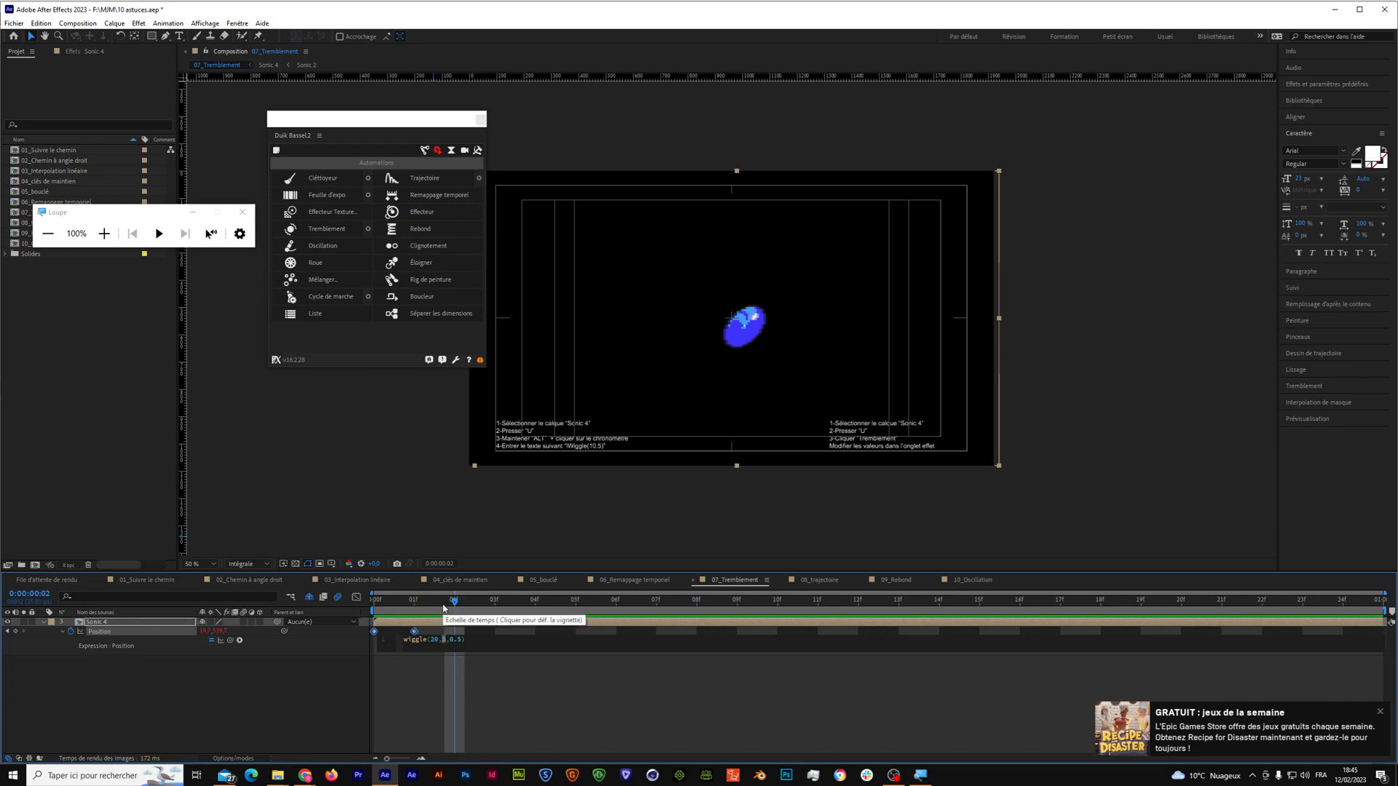
pyautogui.write('0')
pyautogui.moveTo(455, 602); pyautogui.dragTo(263, 624)
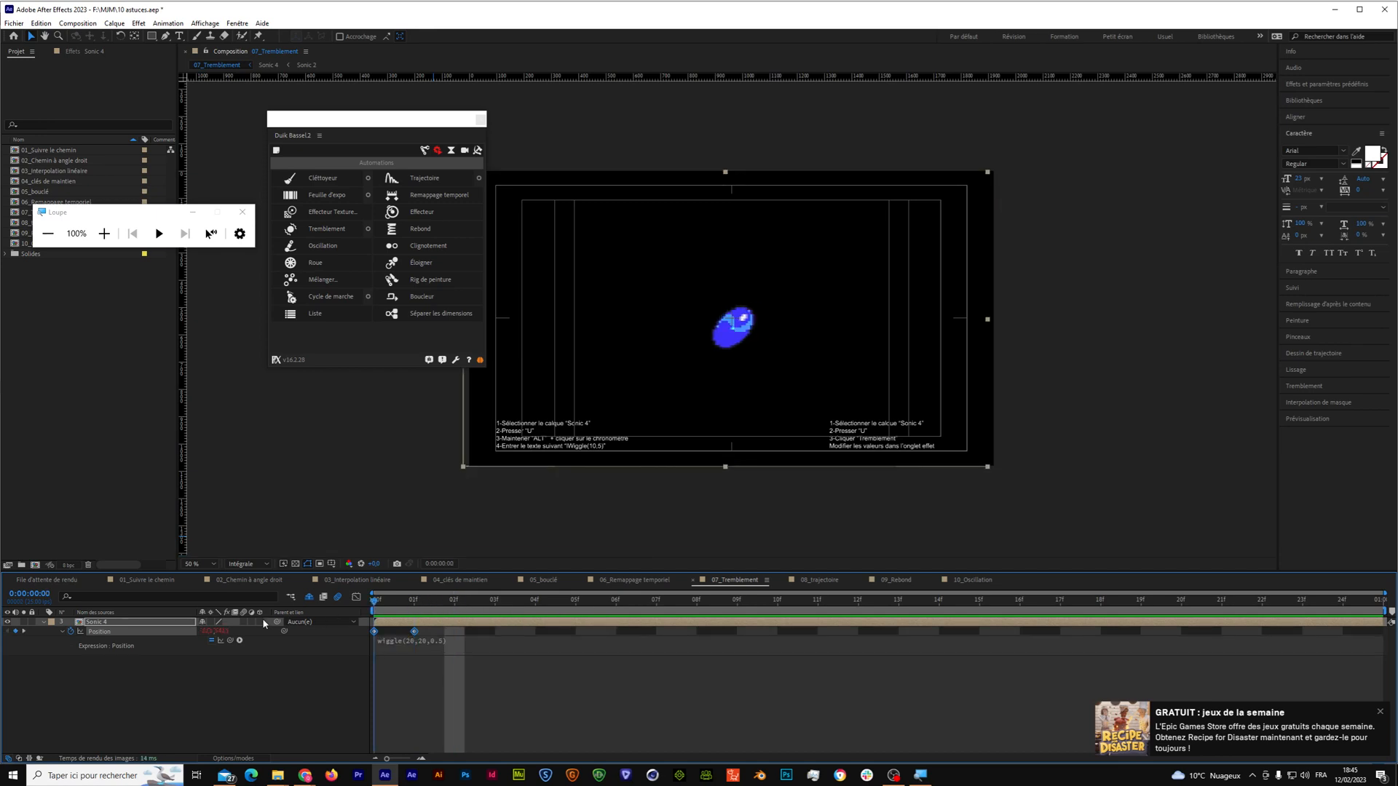
pyautogui.press('space')
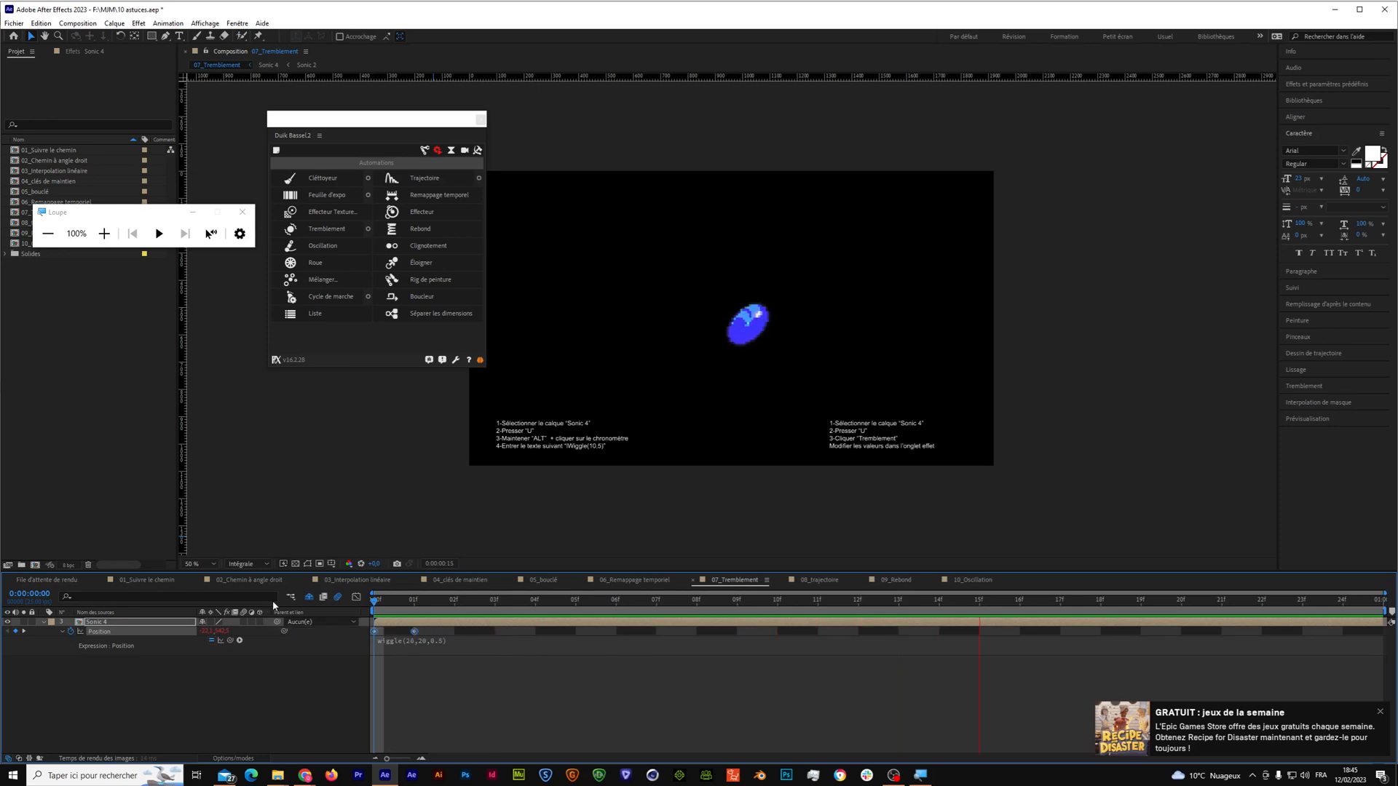
pyautogui.click(458, 600)
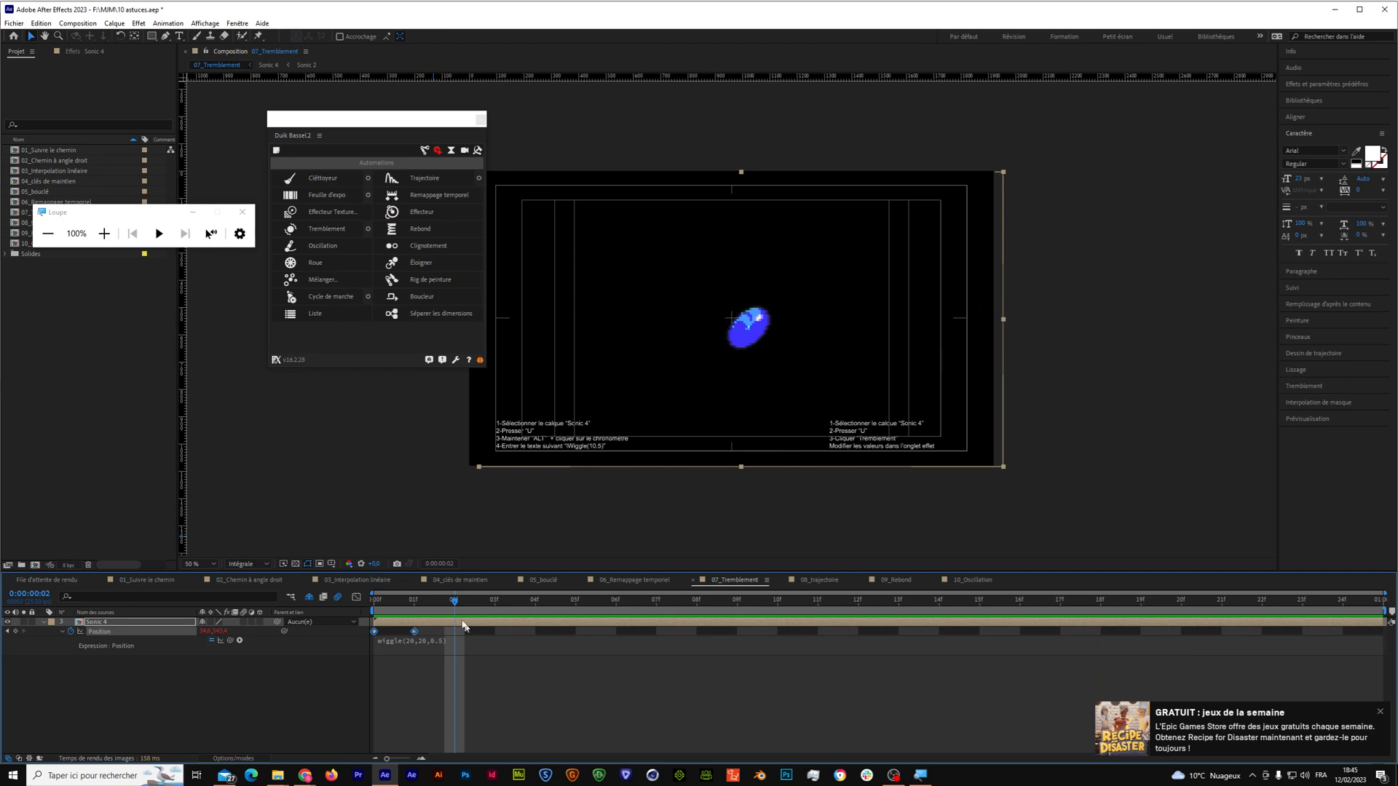
# Examine Sonic 4's trembling motion frame by frame and return to the start of the composition.
pyautogui.press('pagedown')
pyautogui.press('pagedown')
pyautogui.press('pagedown')
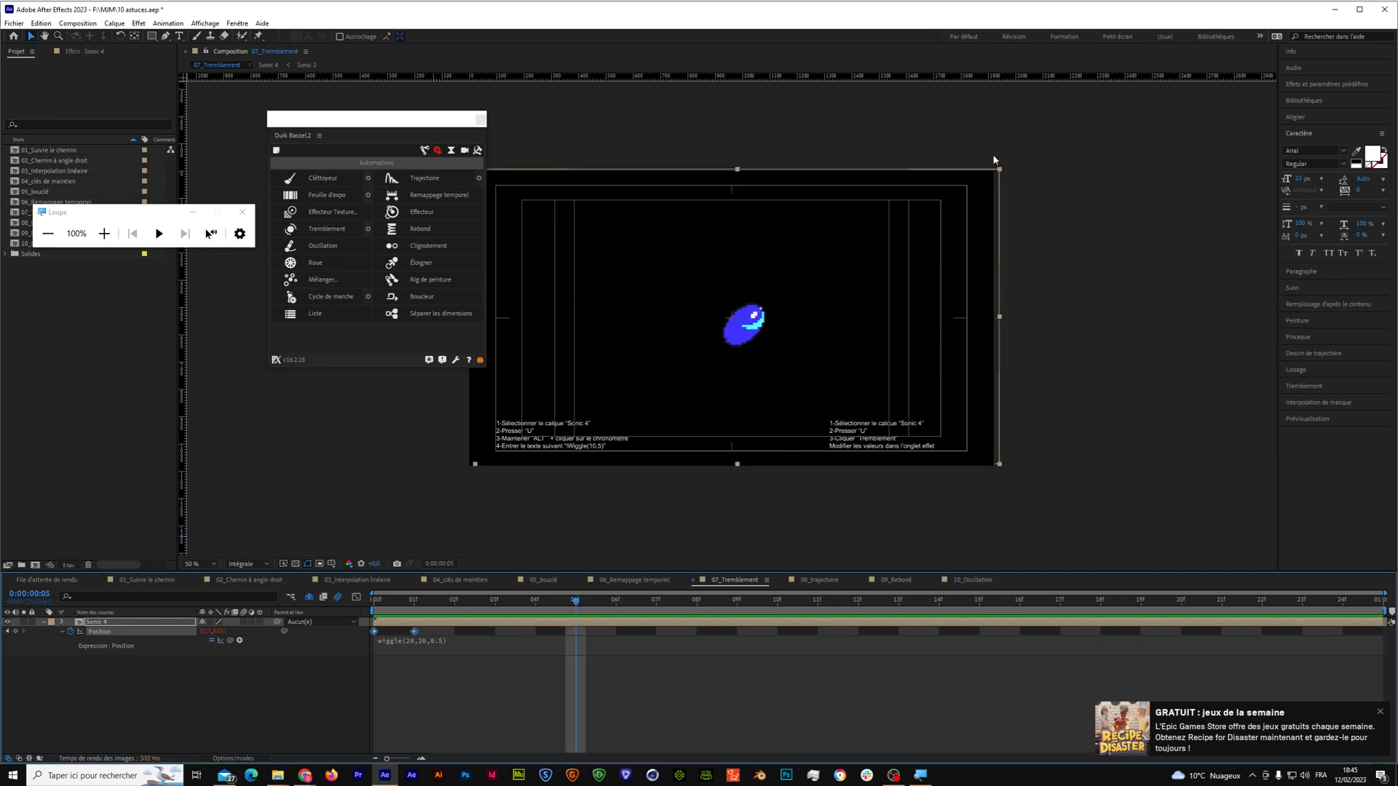
pyautogui.click(498, 173)
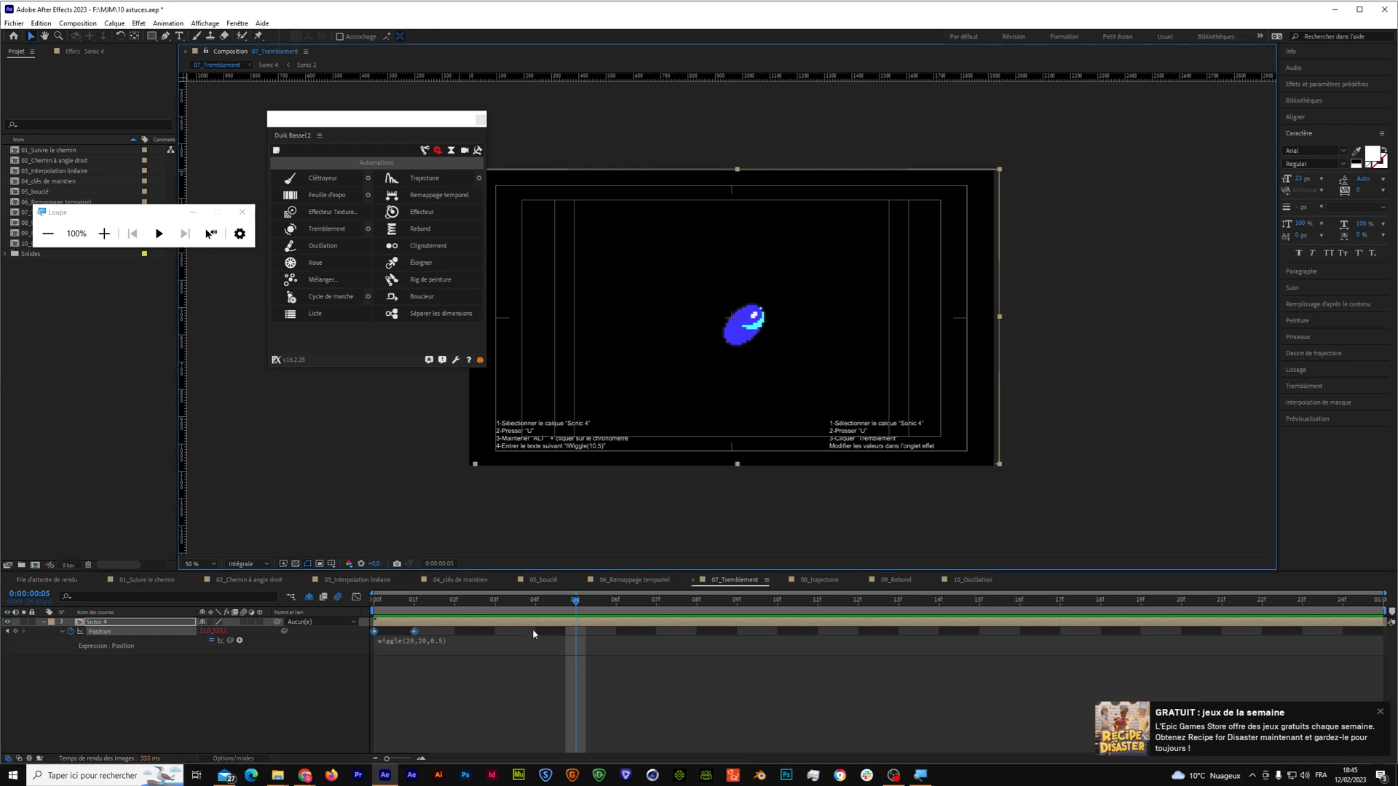
pyautogui.moveTo(571, 601); pyautogui.dragTo(1019, 628)
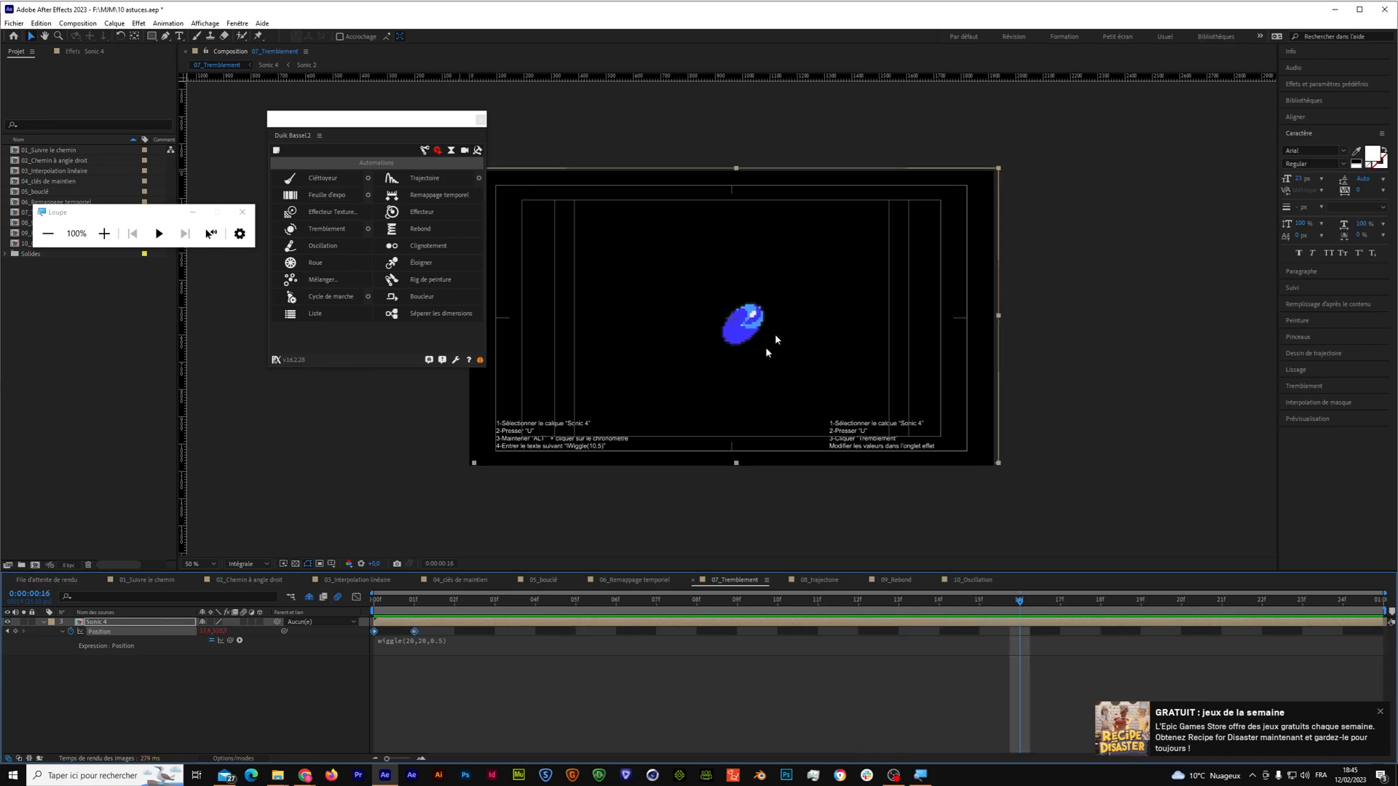
pyautogui.press('Home')
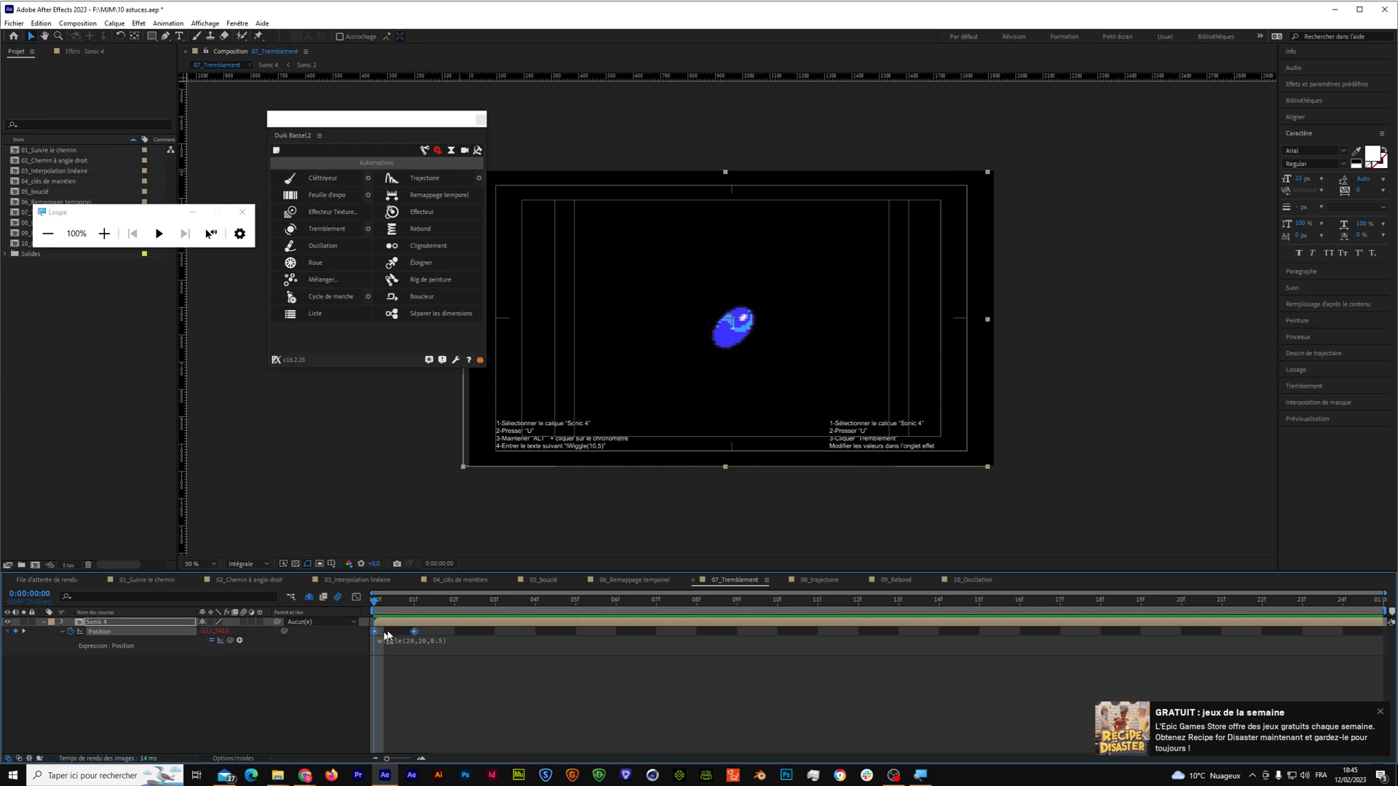
# Delete the wiggle expression from Sonic 4's Position property.
pyautogui.click(415, 644)
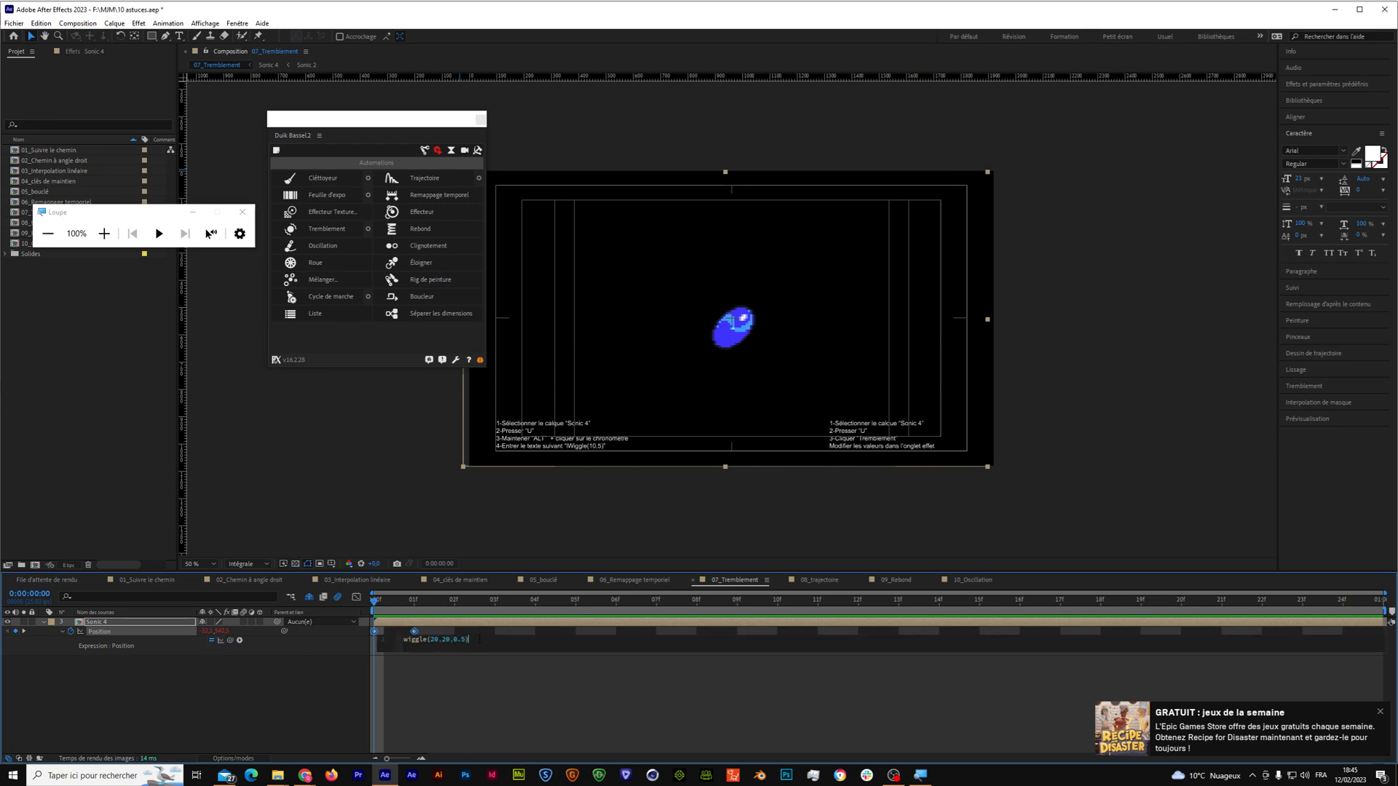
pyautogui.press('BackSpace')
pyautogui.click(365, 688)
# Apply Duik's Tremblement automation to Sonic 4's Position and set the Position Wiggle amplitude and frequency to 20.
pyautogui.click(129, 632)
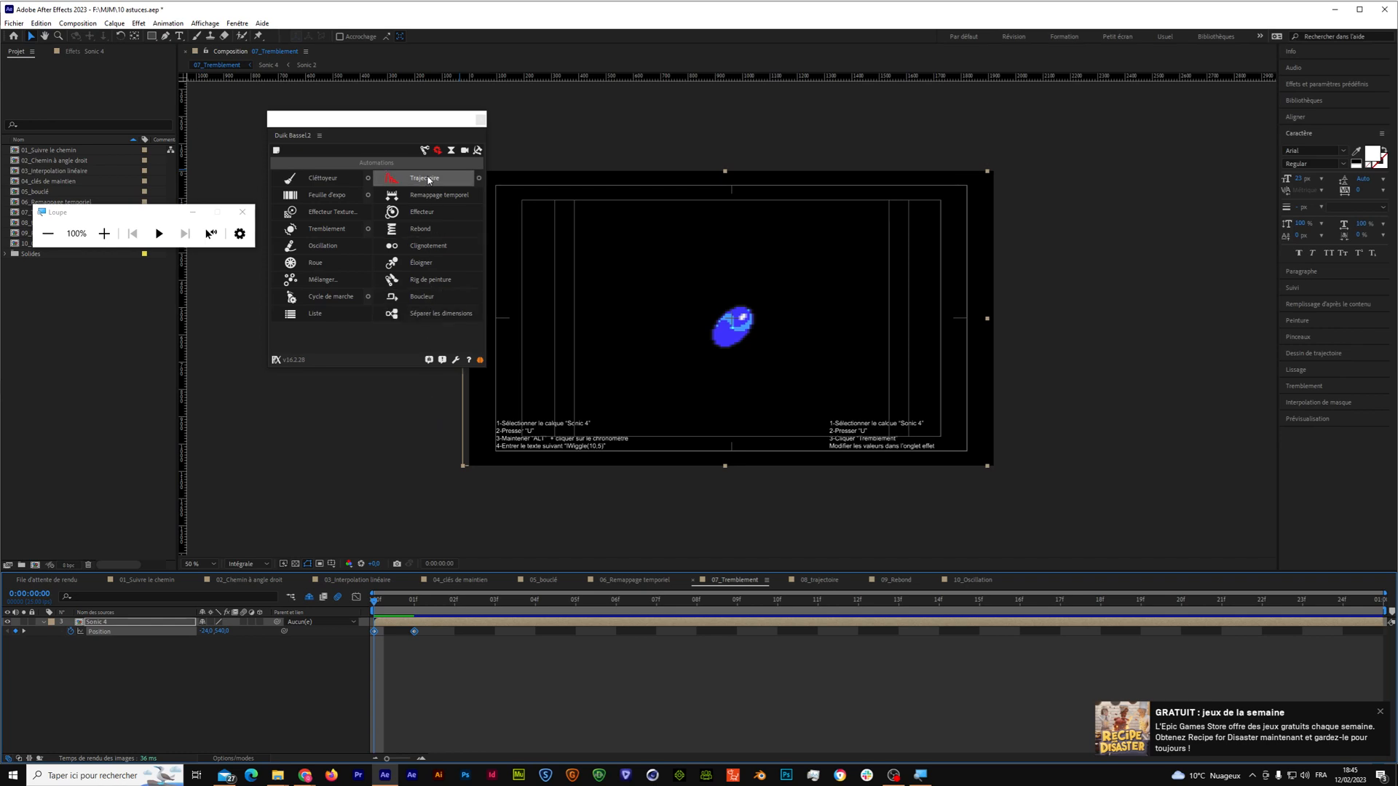
pyautogui.click(322, 229)
pyautogui.click(76, 49)
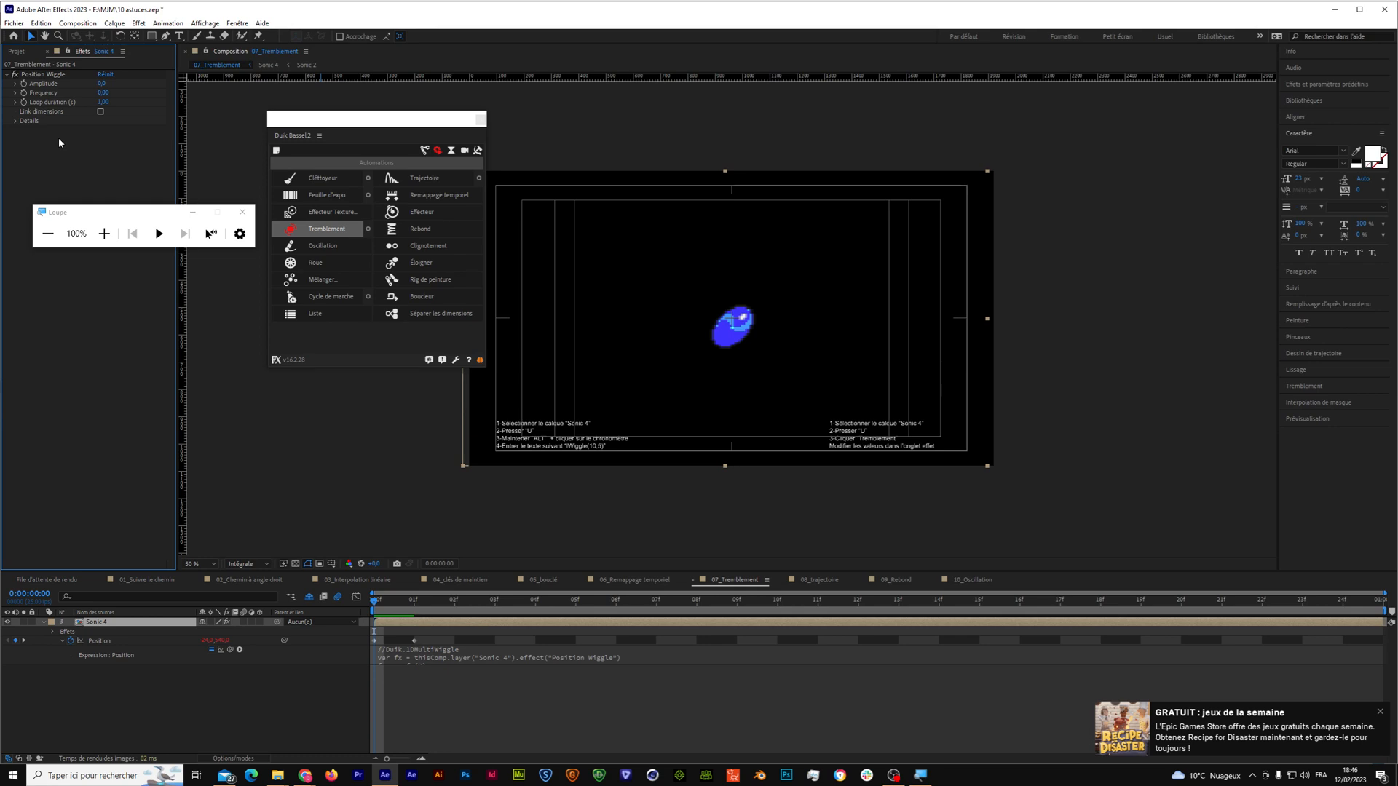
pyautogui.click(101, 84)
pyautogui.write('20')
pyautogui.press('Tab')
pyautogui.press('Return')
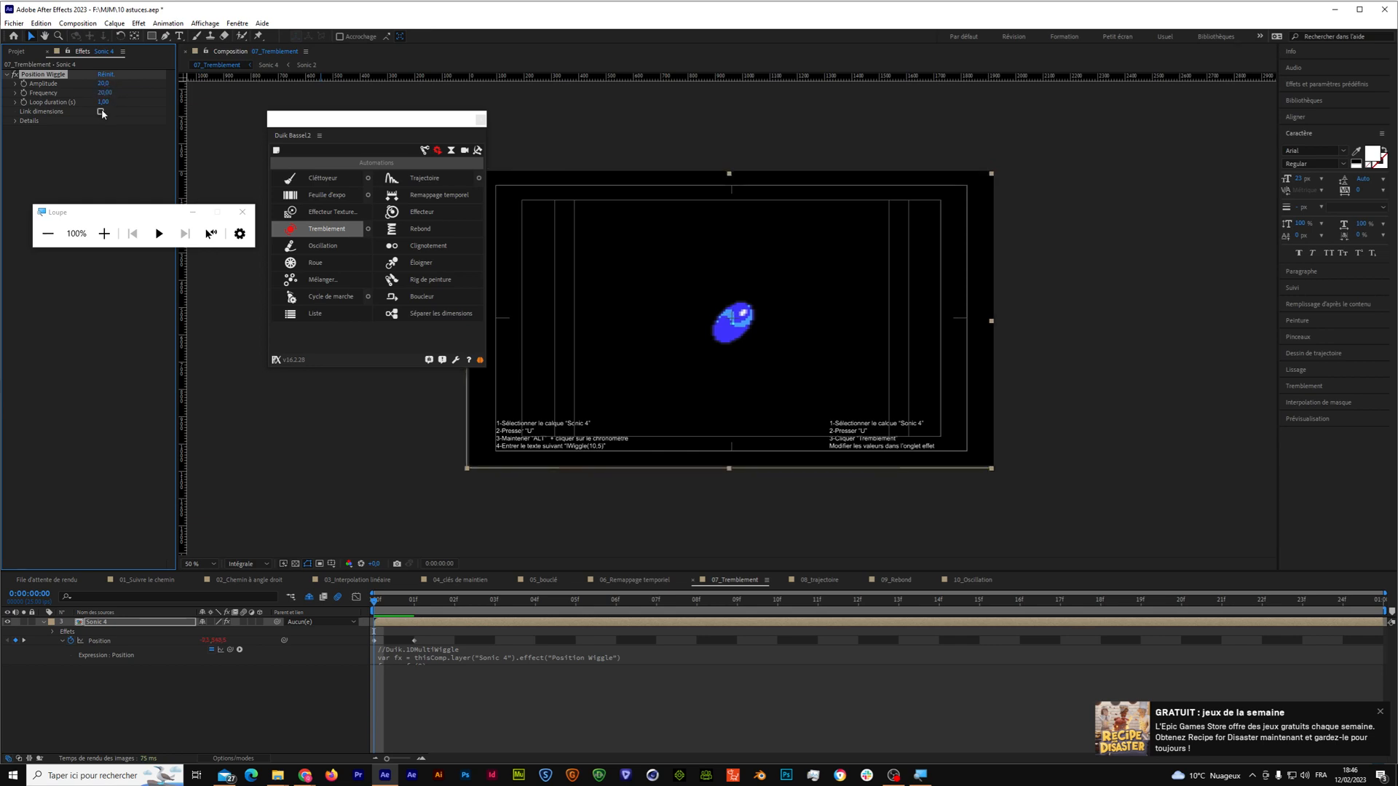
# Review the Duik trembling on Sonic 4 through the first frames and return to the start.
pyautogui.moveTo(374, 597)
pyautogui.mouseDown()
pyautogui.moveTo(732, 615)
pyautogui.moveTo(368, 601)
pyautogui.mouseUp()
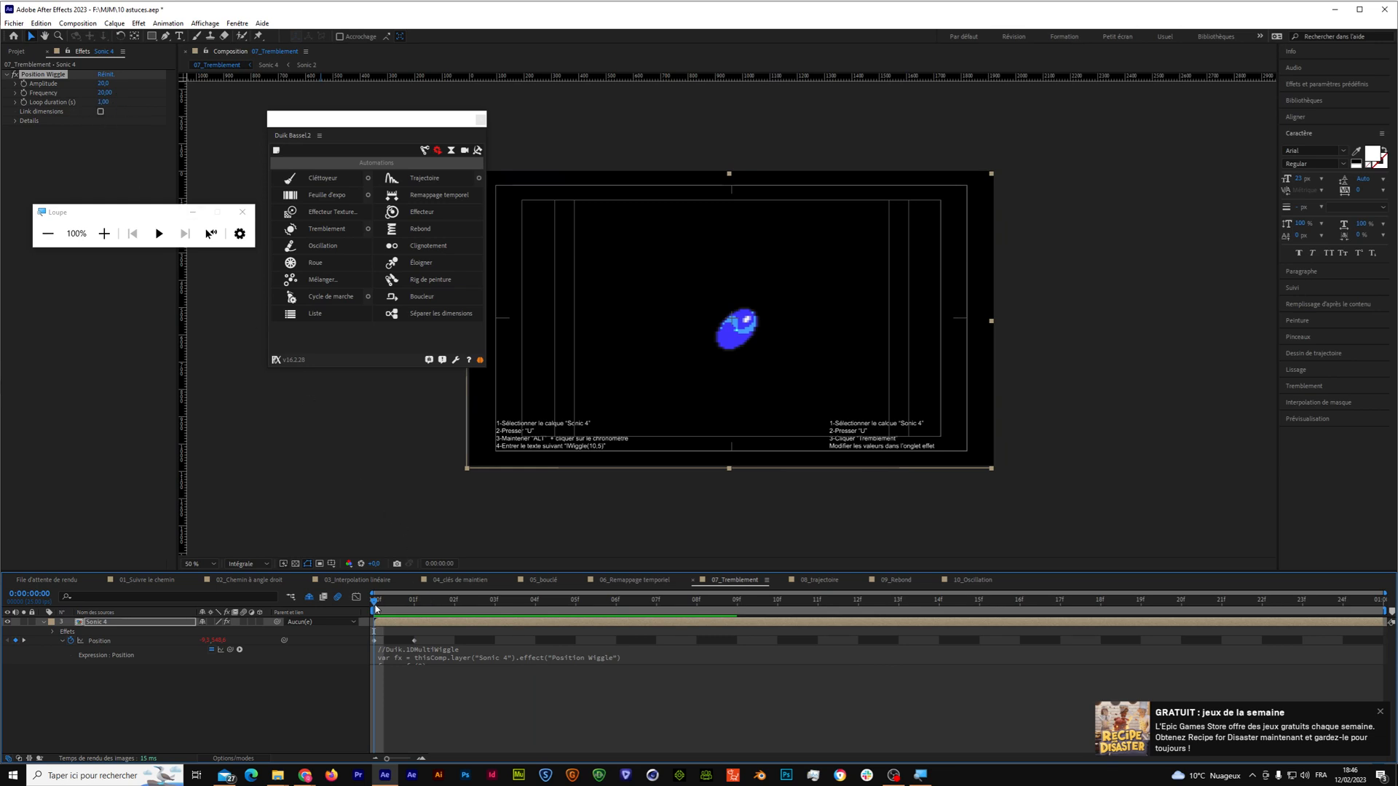
pyautogui.moveTo(357, 609)
pyautogui.mouseDown()
pyautogui.moveTo(576, 611)
pyautogui.moveTo(380, 614)
pyautogui.mouseUp()
pyautogui.moveTo(376, 604); pyautogui.dragTo(494, 601)
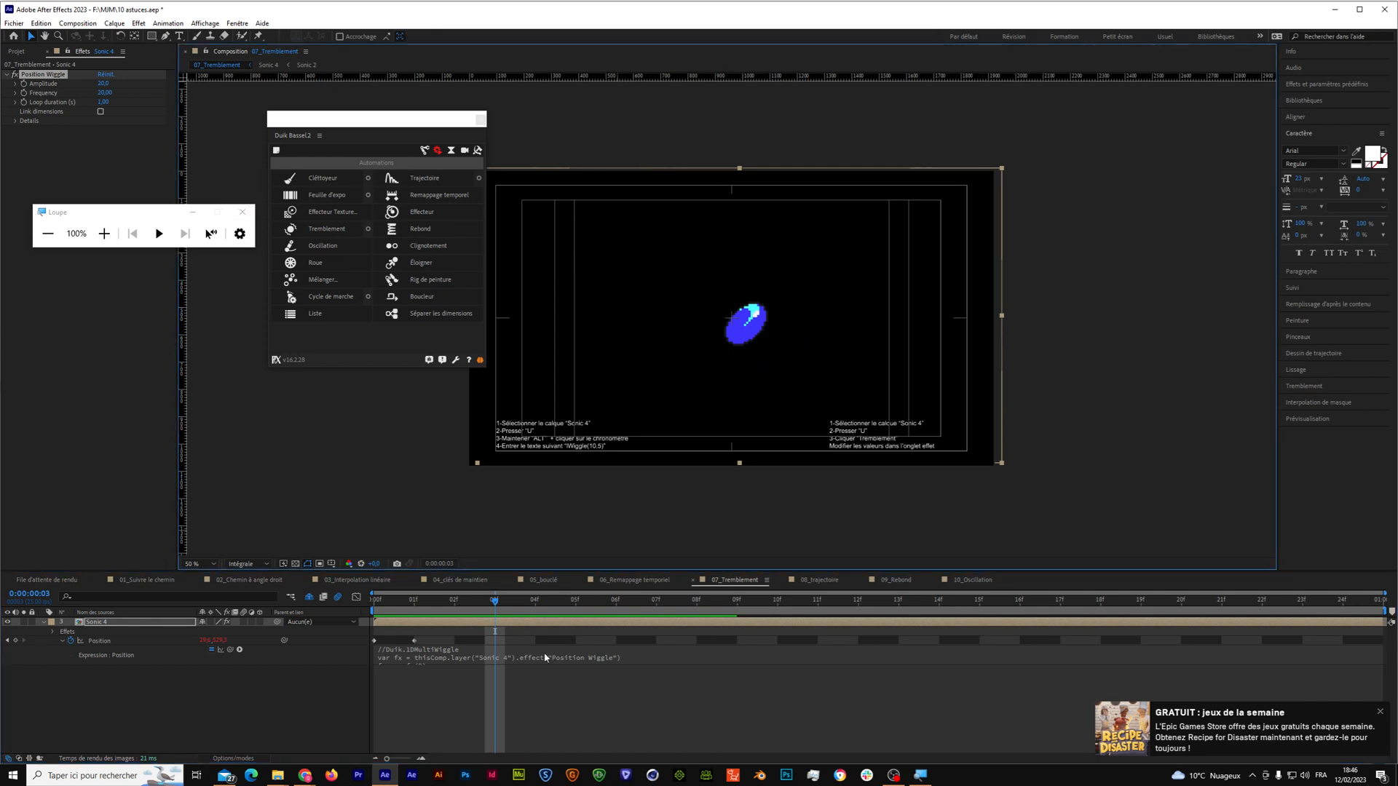
pyautogui.moveTo(494, 604); pyautogui.dragTo(328, 623)
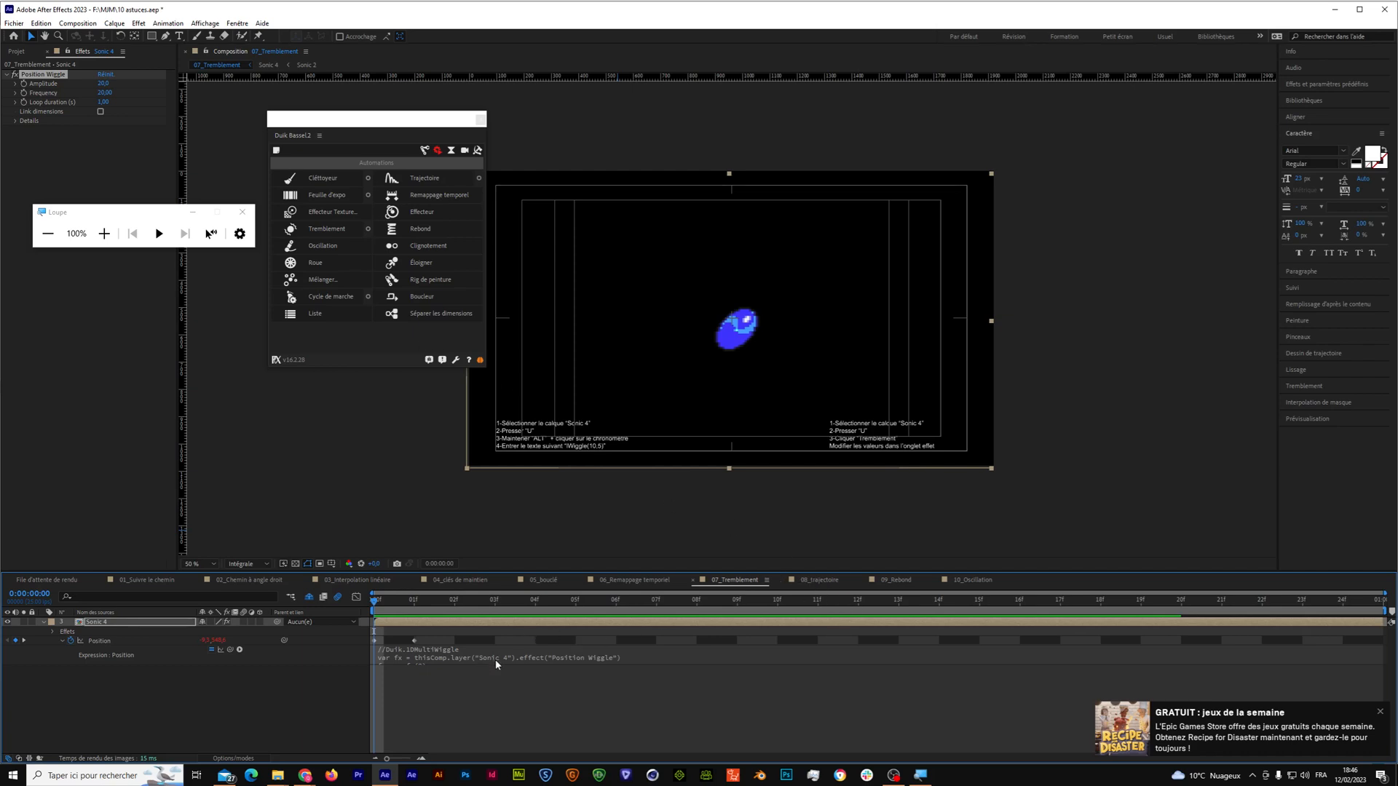
# Open the 08_trajectoire composition and preview the star's animation from the first frame.
pyautogui.click(808, 580)
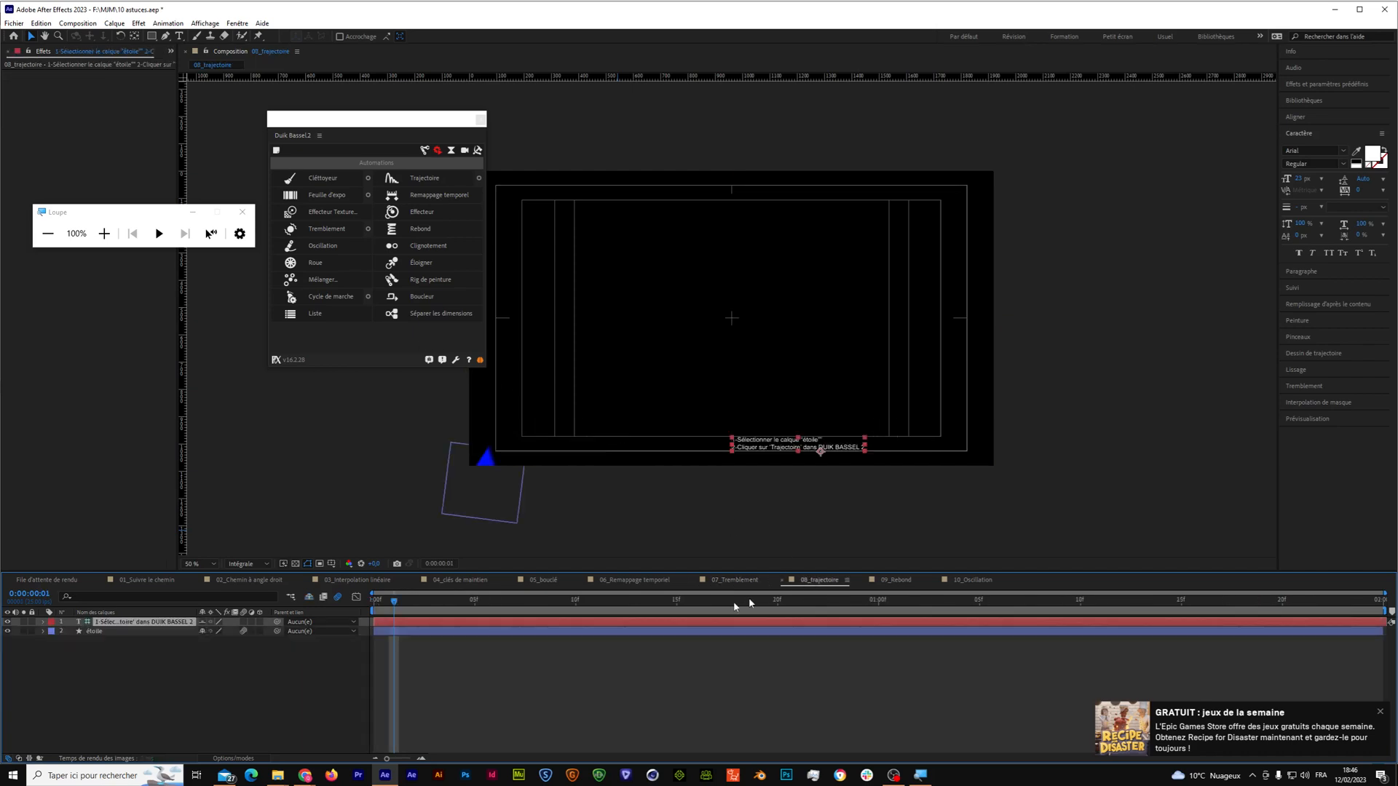
pyautogui.moveTo(398, 603); pyautogui.dragTo(375, 601)
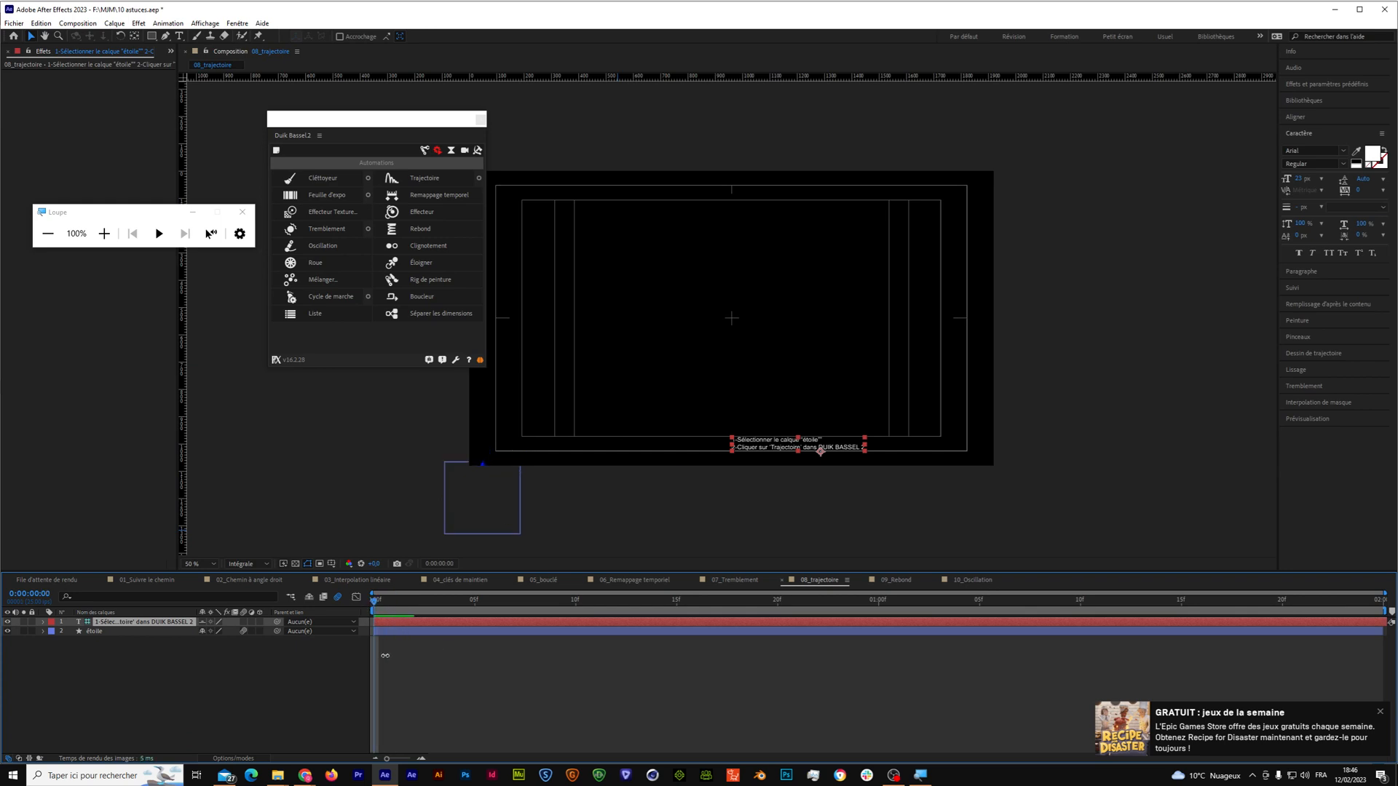
pyautogui.press('space')
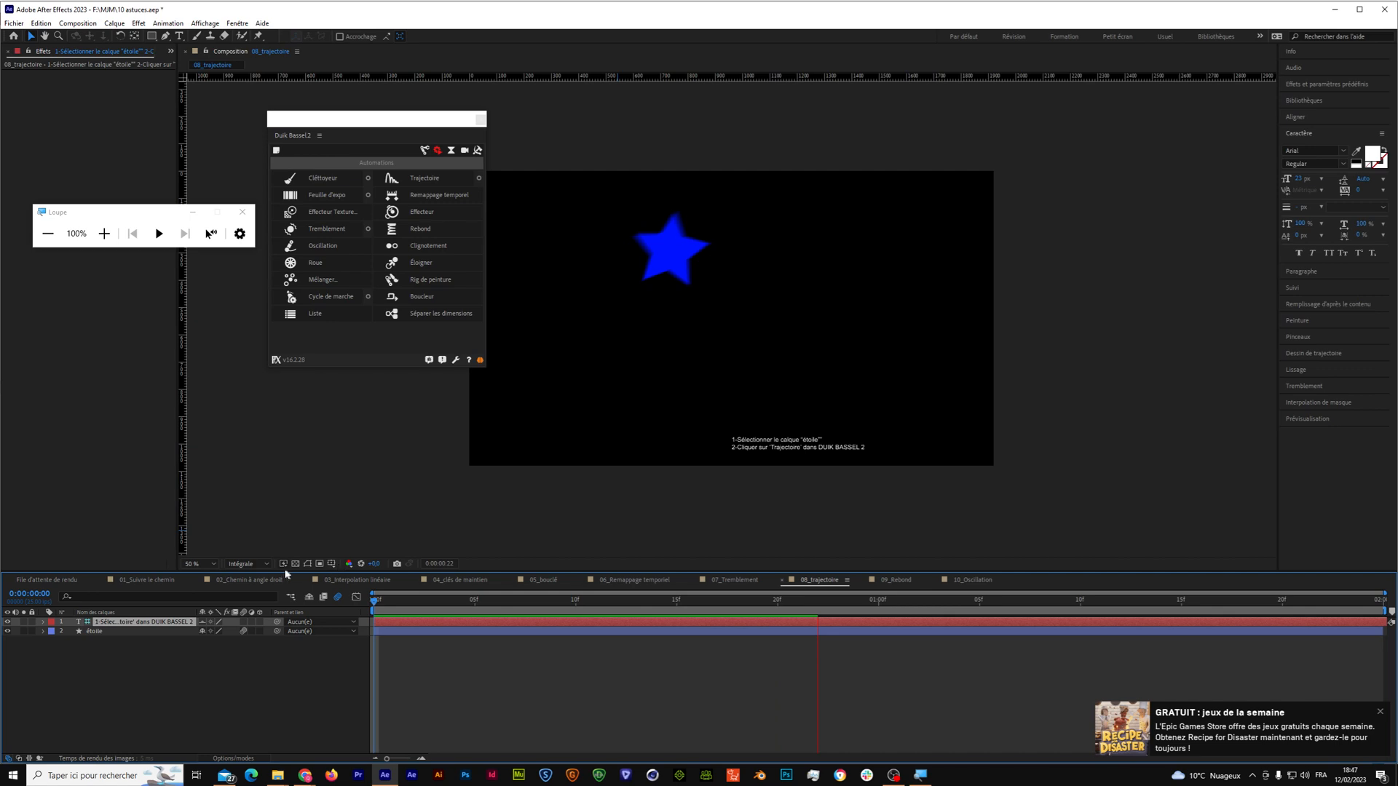
# Lower the preview resolution to Un quart and replay the star animation from the start.
pyautogui.click(260, 565)
pyautogui.click(249, 626)
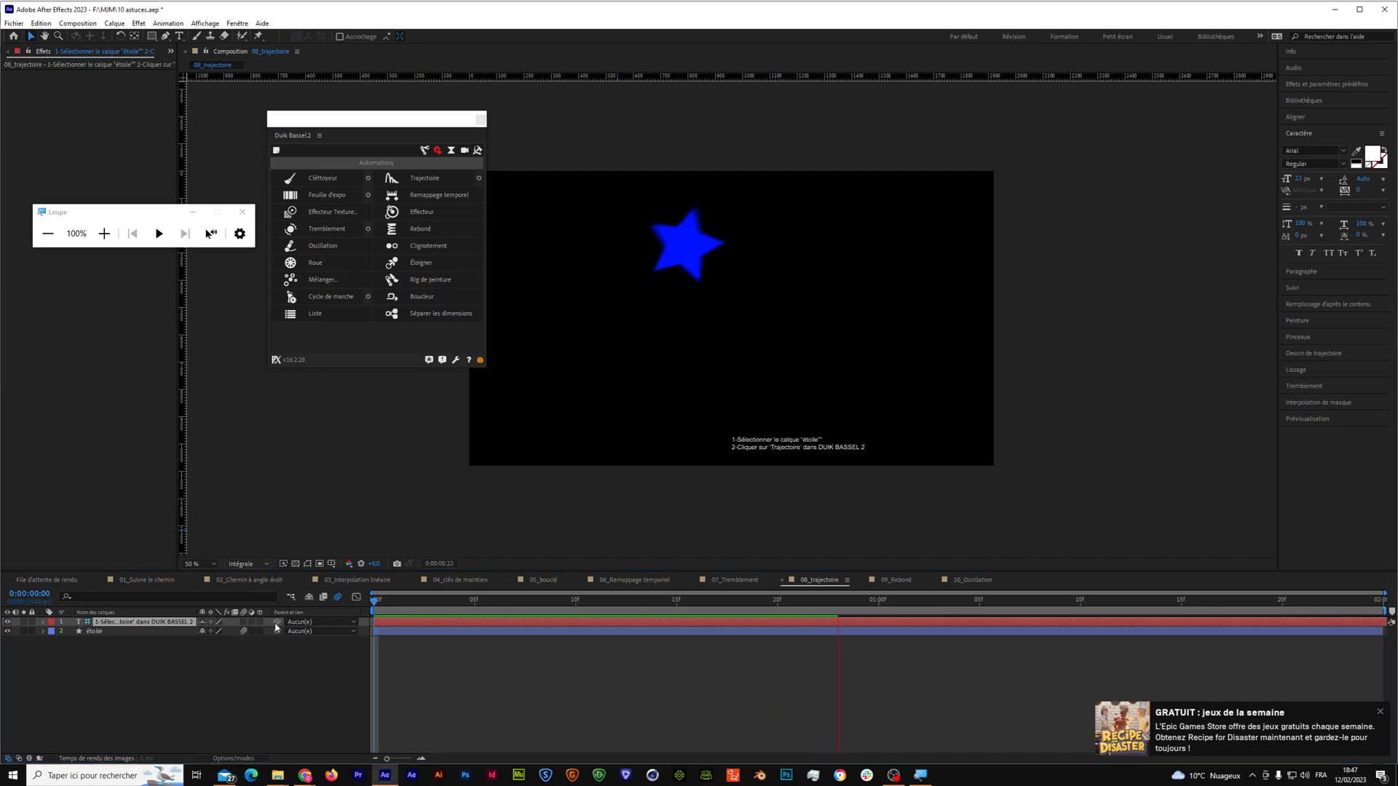
pyautogui.moveTo(371, 619); pyautogui.dragTo(321, 621)
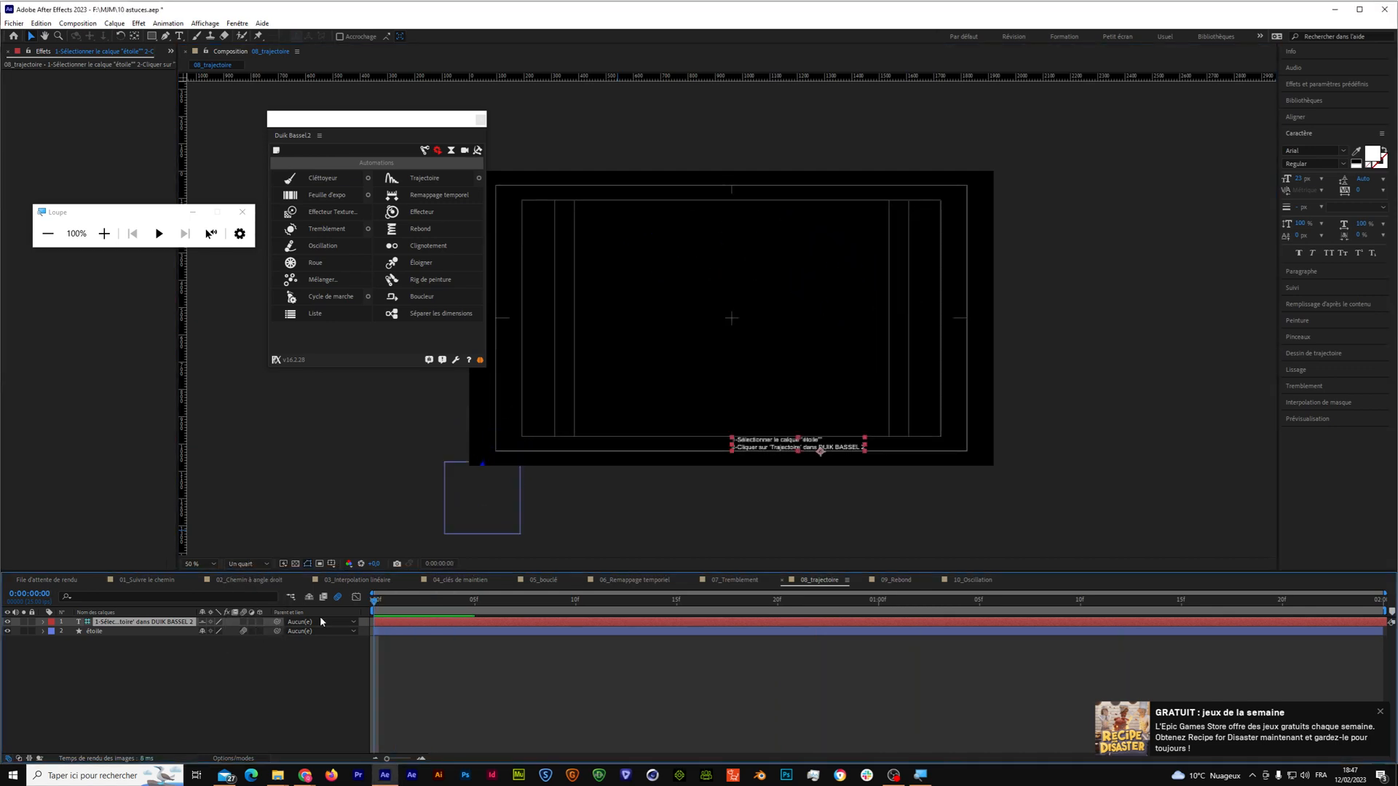
pyautogui.press('space')
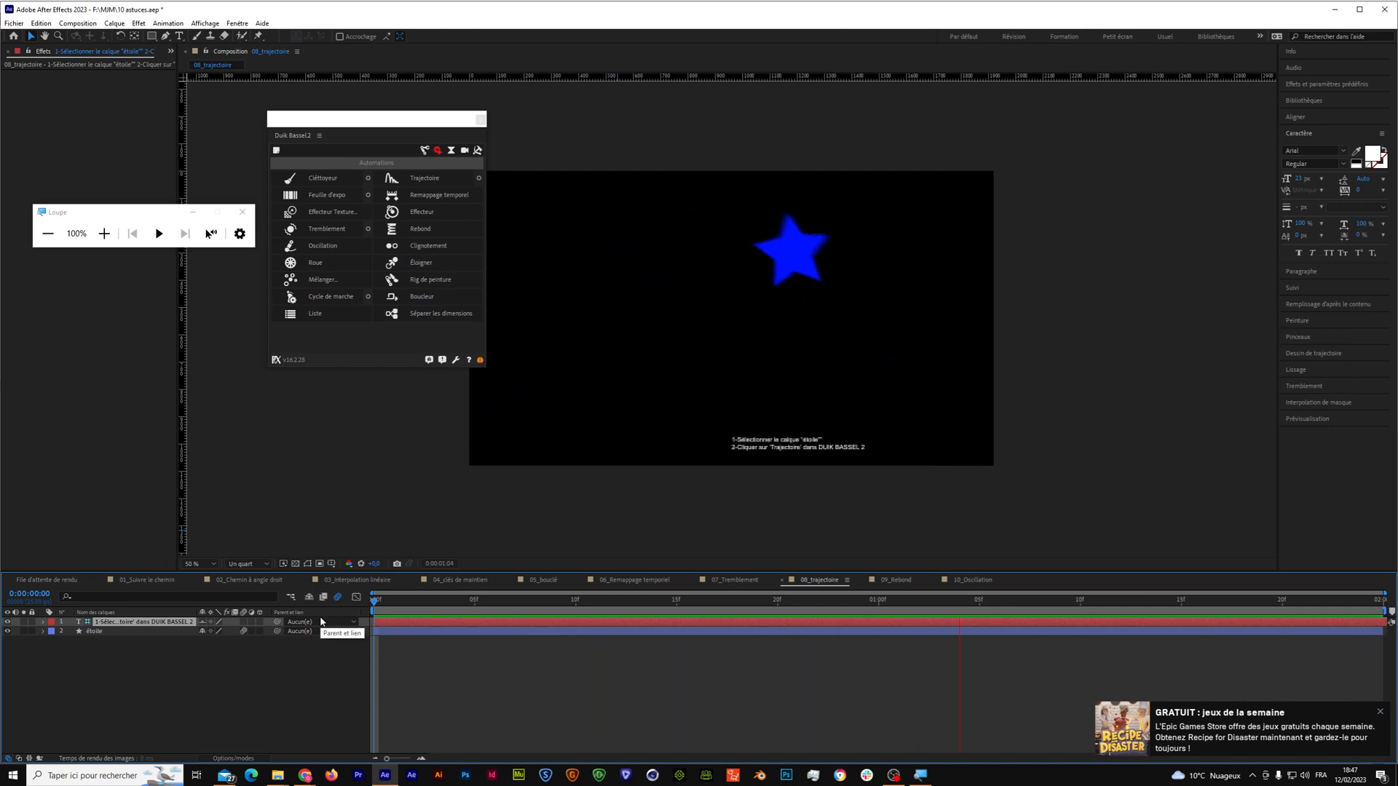
pyautogui.click(382, 602)
pyautogui.moveTo(381, 603); pyautogui.dragTo(267, 609)
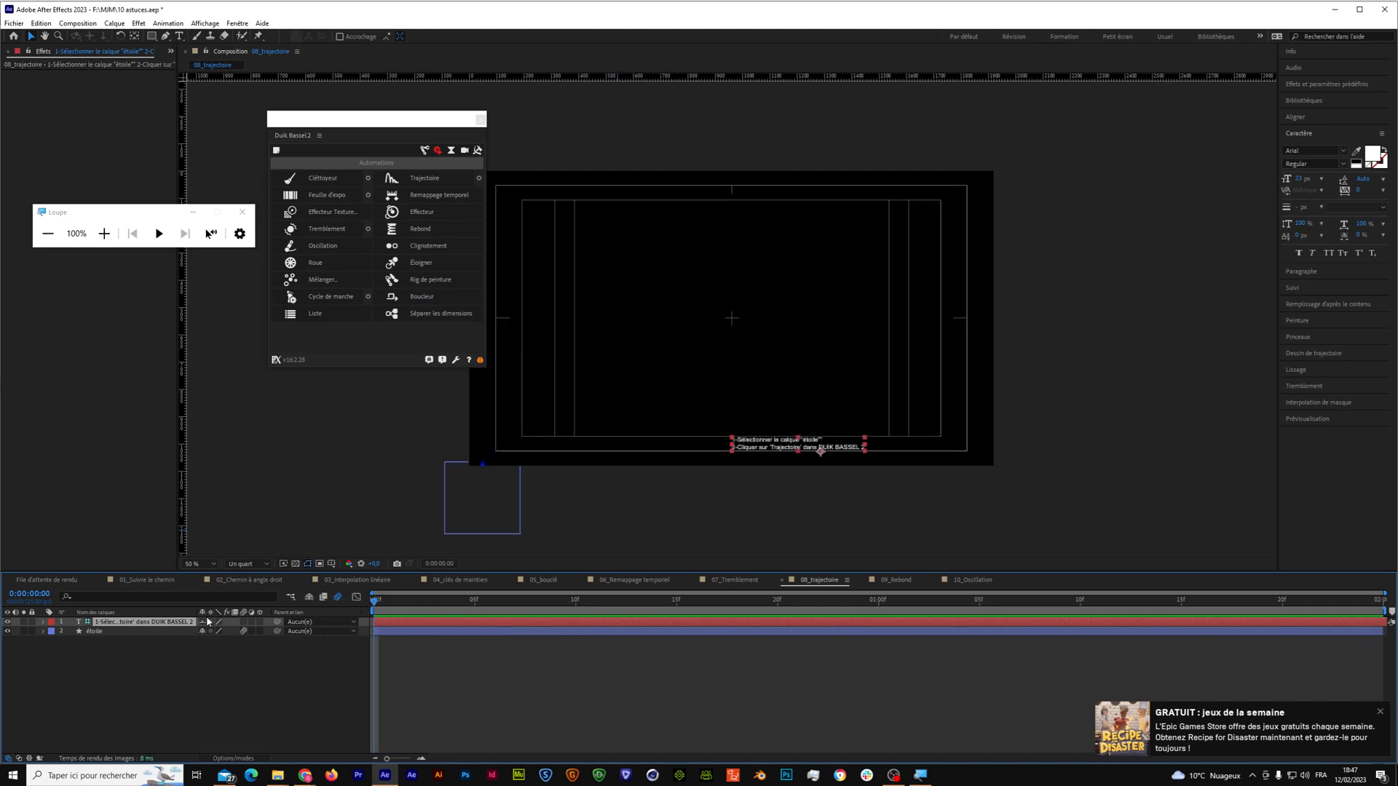
# Hide the shy instruction text layer from the layer list and scrub through the star's movement.
pyautogui.click(309, 597)
pyautogui.moveTo(385, 603); pyautogui.dragTo(696, 655)
pyautogui.moveTo(395, 608); pyautogui.dragTo(368, 614)
# Create a Duik Trajectoire for the étoile layer and place the Motion Trails layer below it.
pyautogui.click(122, 623)
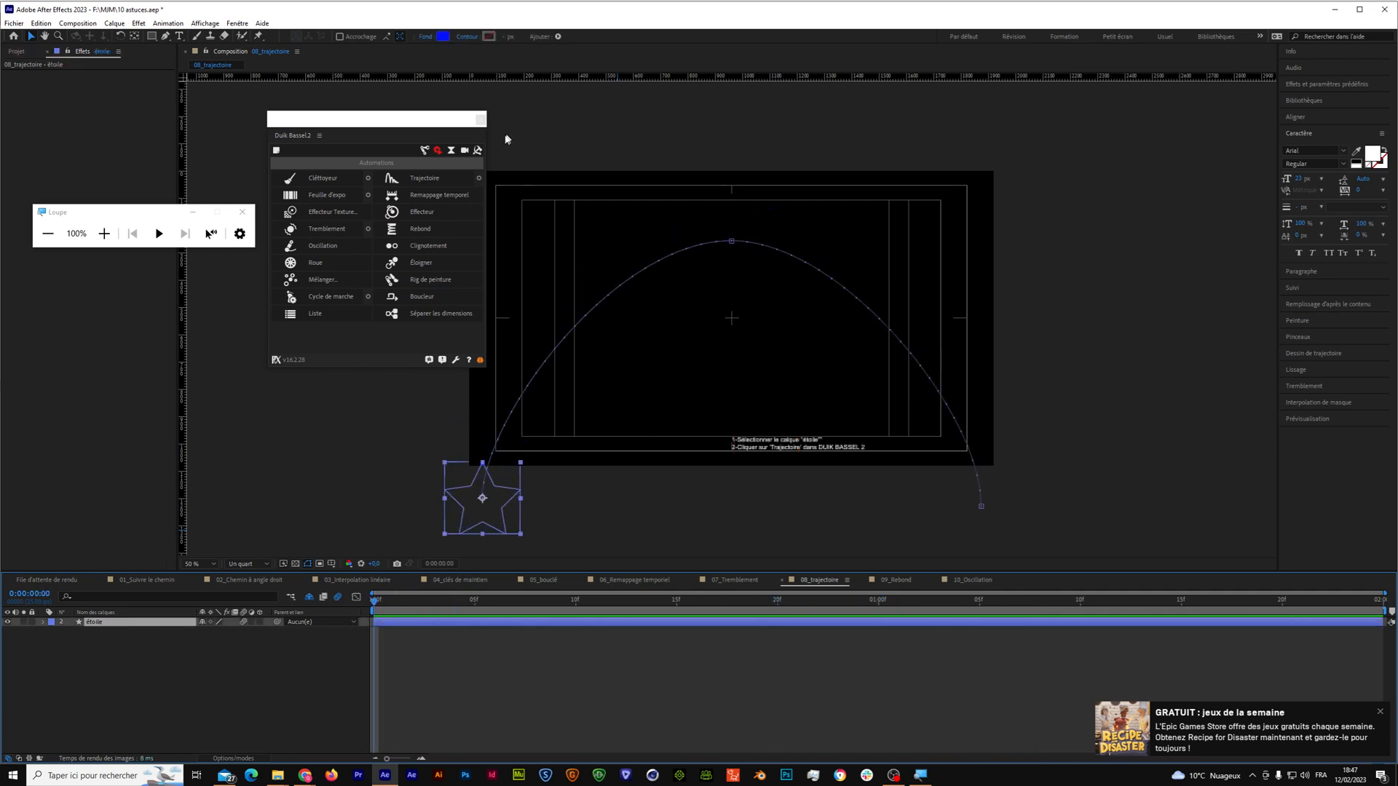
pyautogui.click(433, 184)
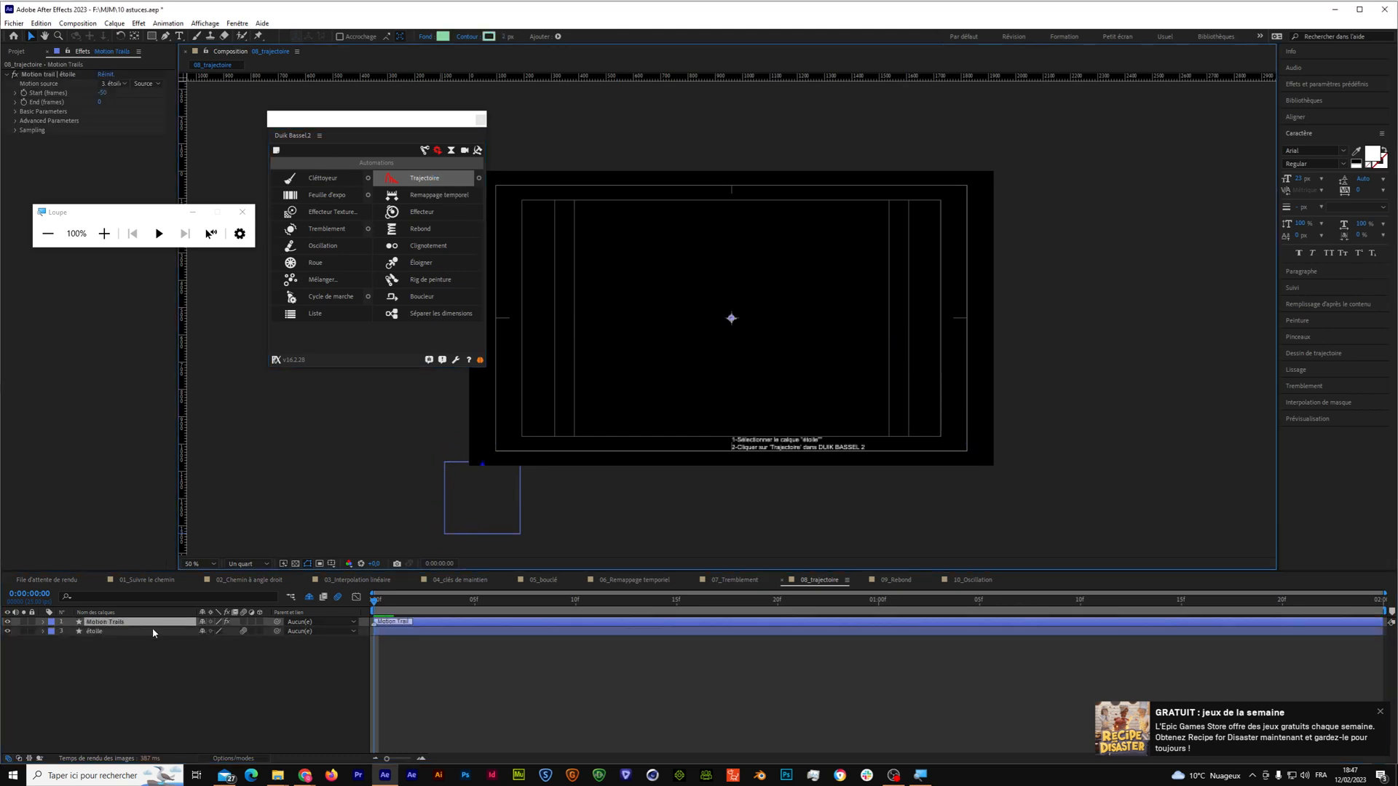
pyautogui.moveTo(153, 624); pyautogui.dragTo(157, 644)
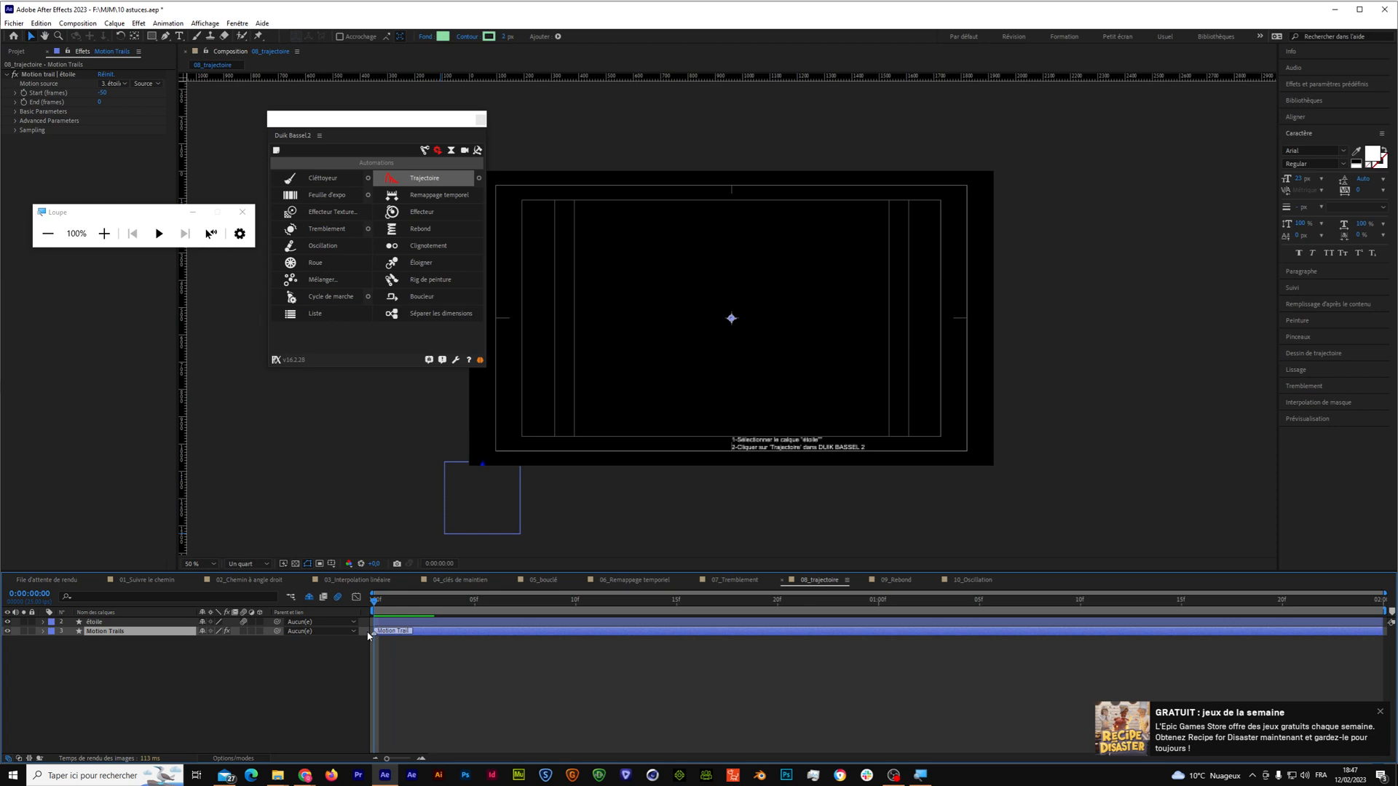
# Preview the trail following the star and inspect it frame by frame around mid-flight.
pyautogui.press('space')
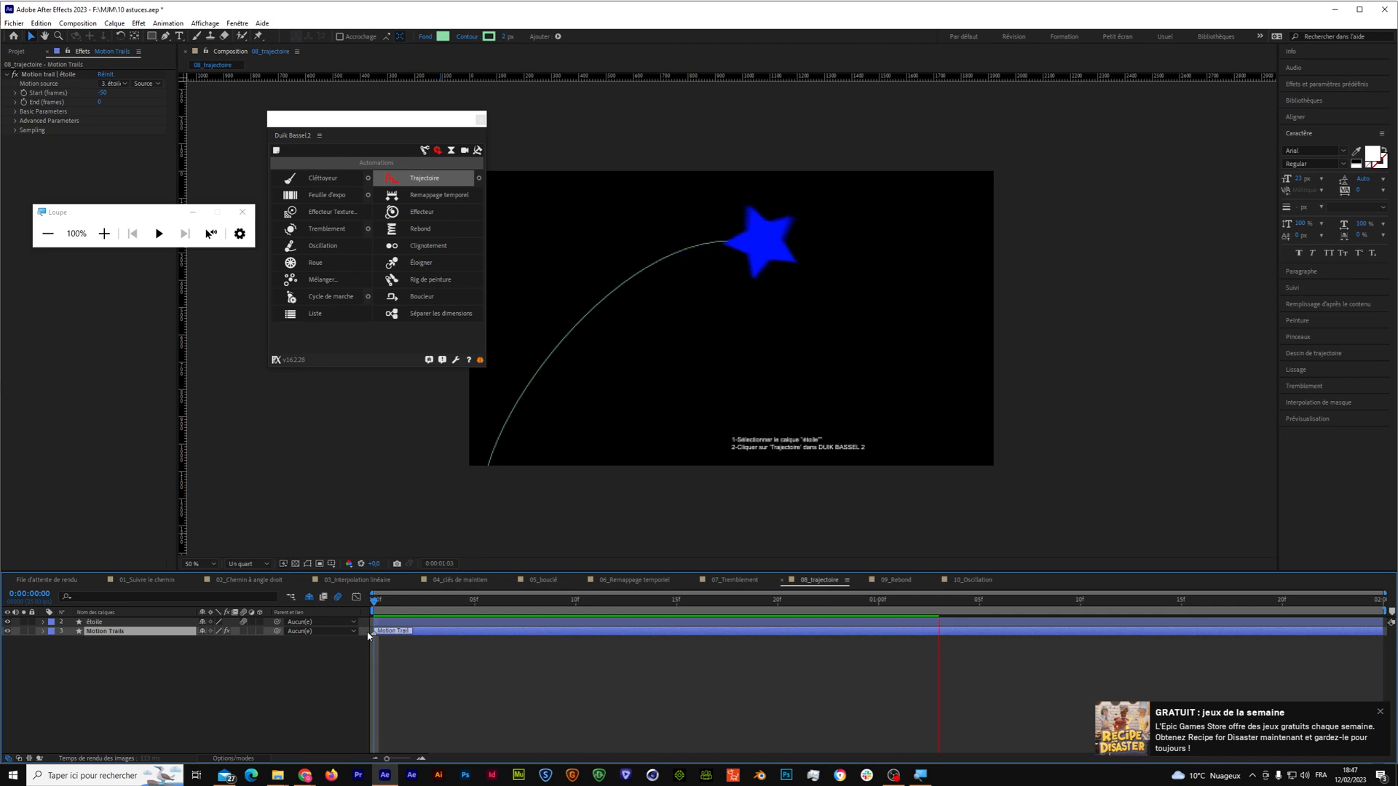
pyautogui.click(777, 603)
pyautogui.press('pageup')
pyautogui.press('pageup')
pyautogui.press('pageup')
pyautogui.press('pageup')
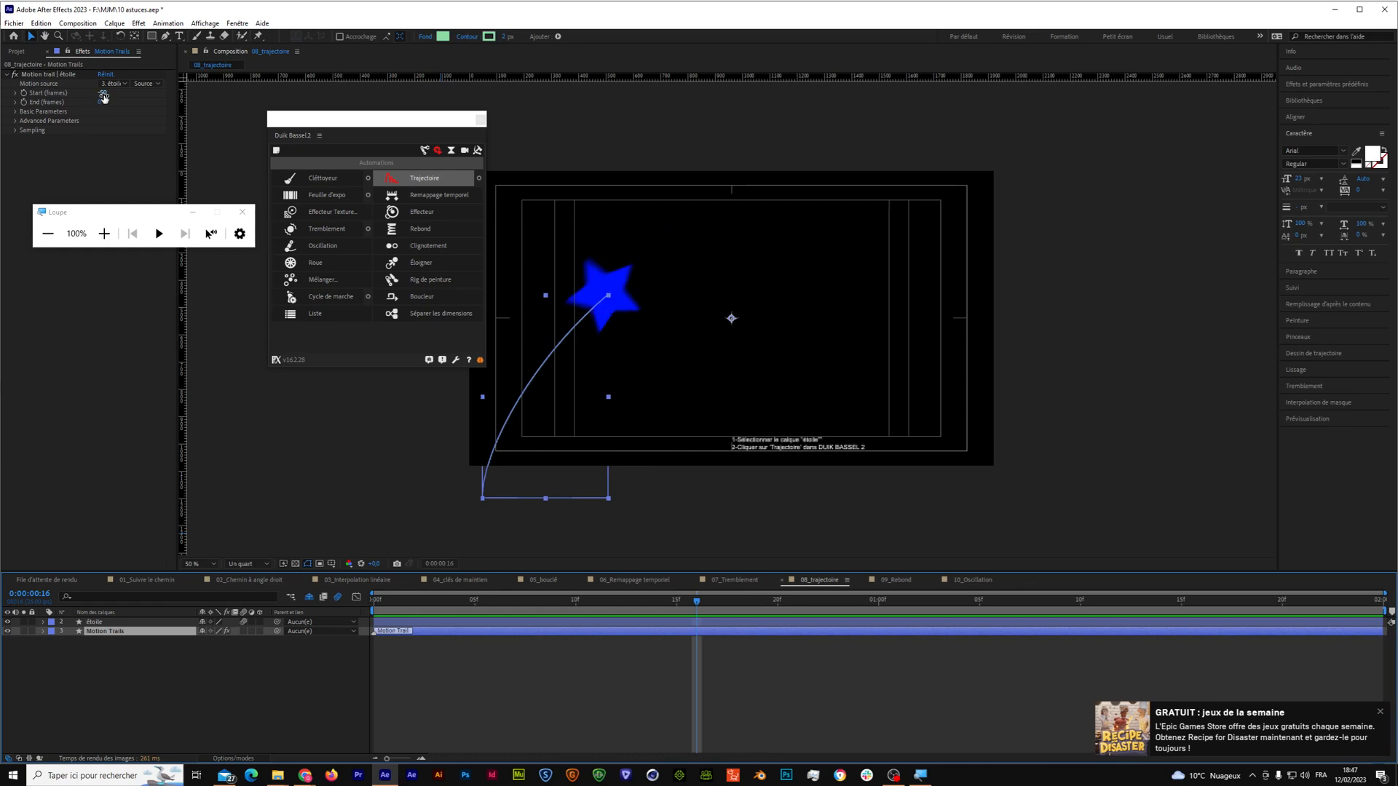
pyautogui.click(107, 92)
pyautogui.hotkey('ctrl', 'z')
pyautogui.hotkey('ctrl', 'z')
pyautogui.hotkey('ctrl', 'z')
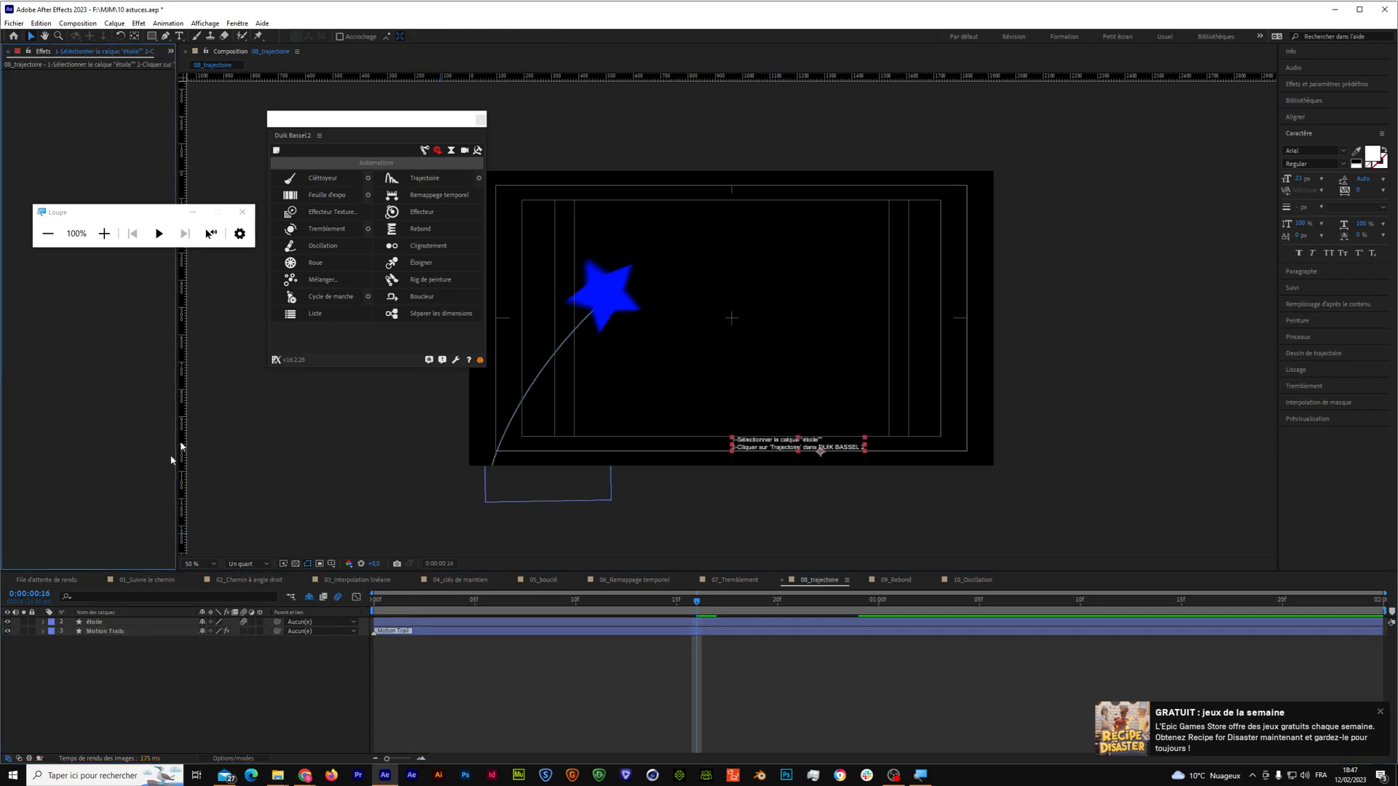
# Set the Motion Trails effect's Start to -10 frames and preview the shortened trail from the beginning.
pyautogui.click(106, 622)
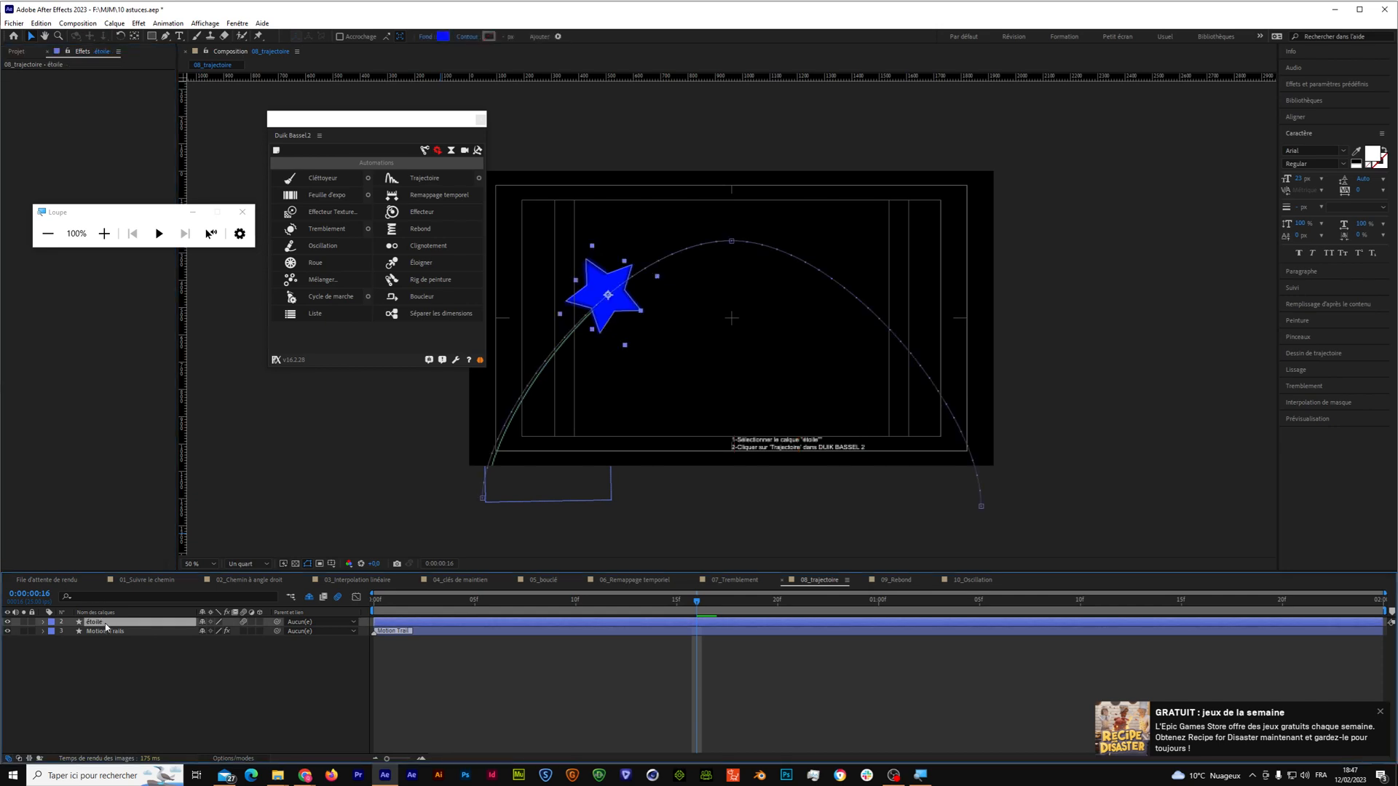
pyautogui.click(106, 631)
pyautogui.click(101, 92)
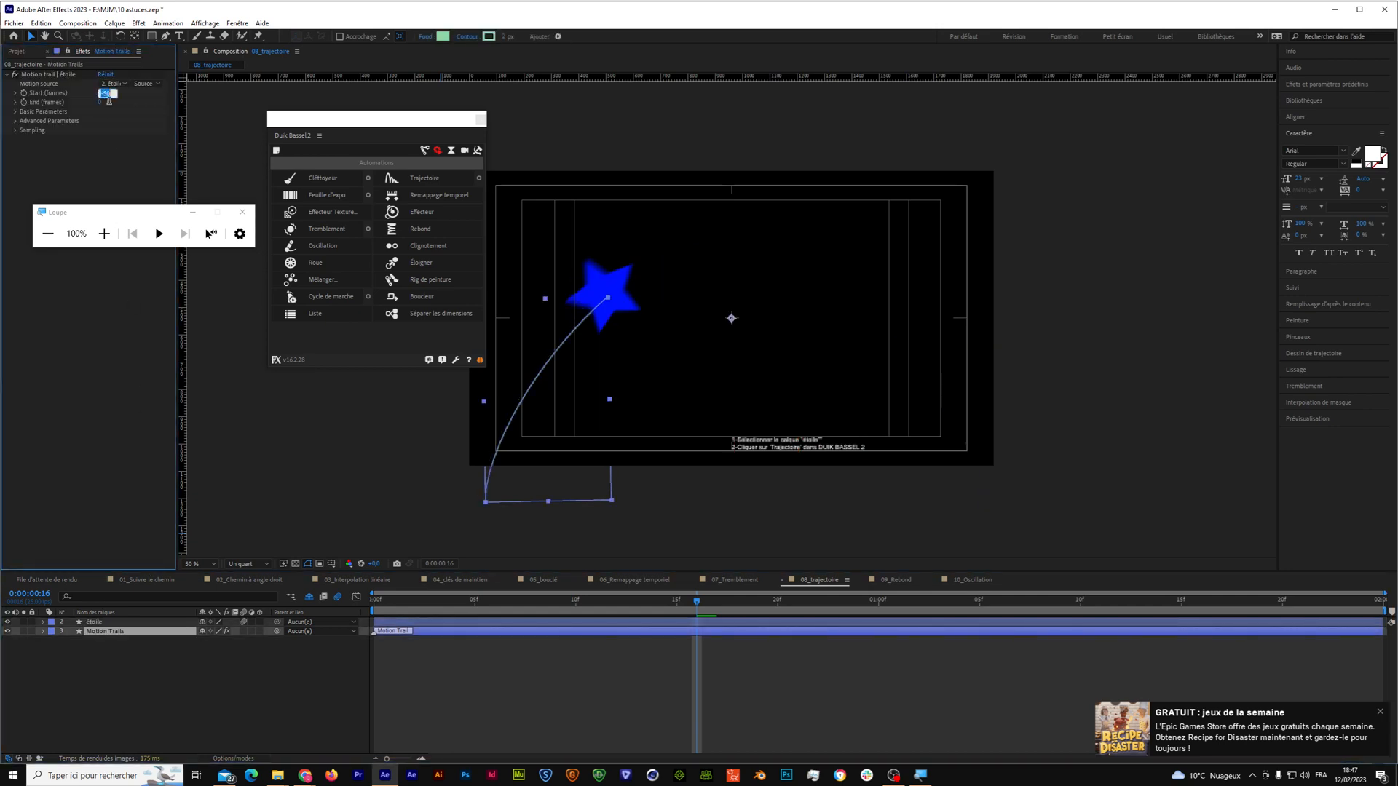
pyautogui.write('-')
pyautogui.press('Return')
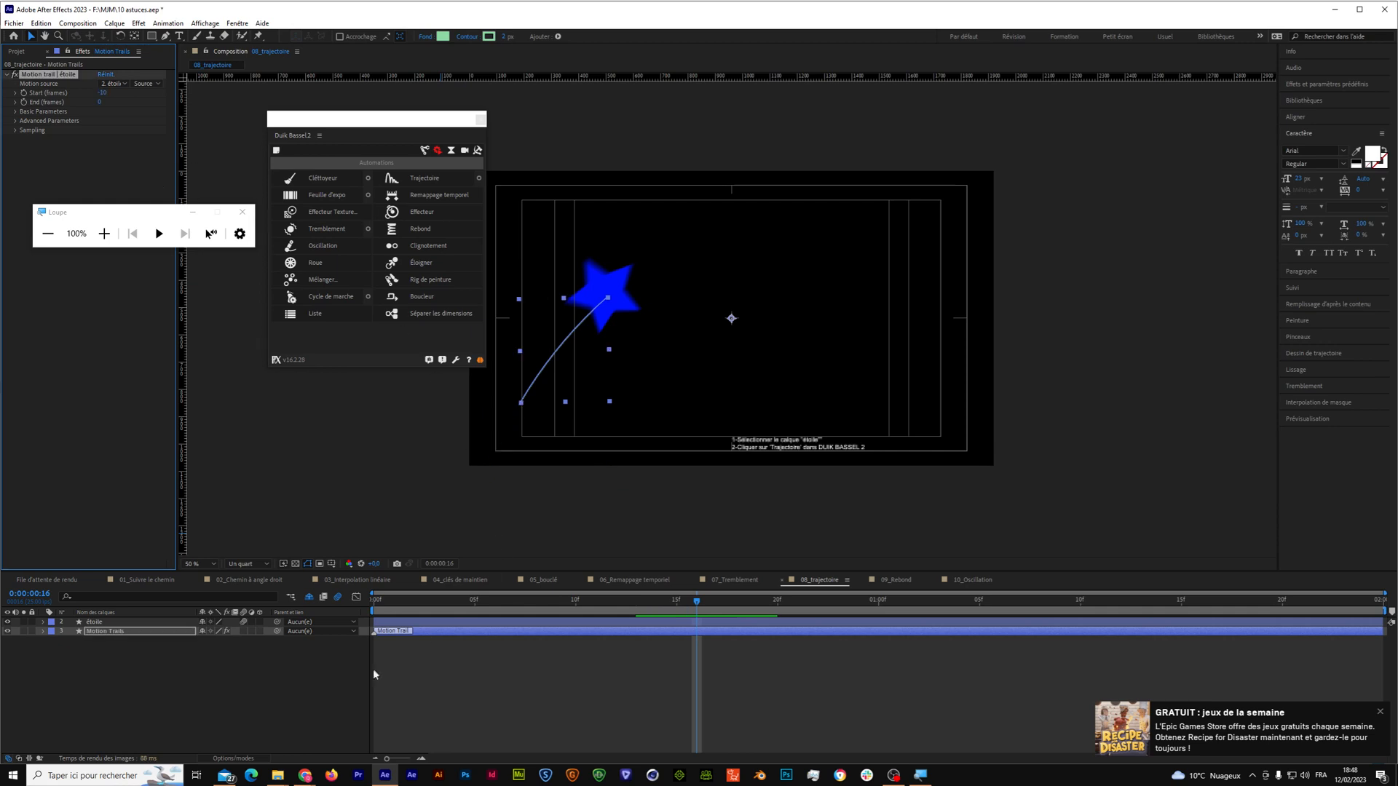
pyautogui.moveTo(478, 608); pyautogui.dragTo(316, 623)
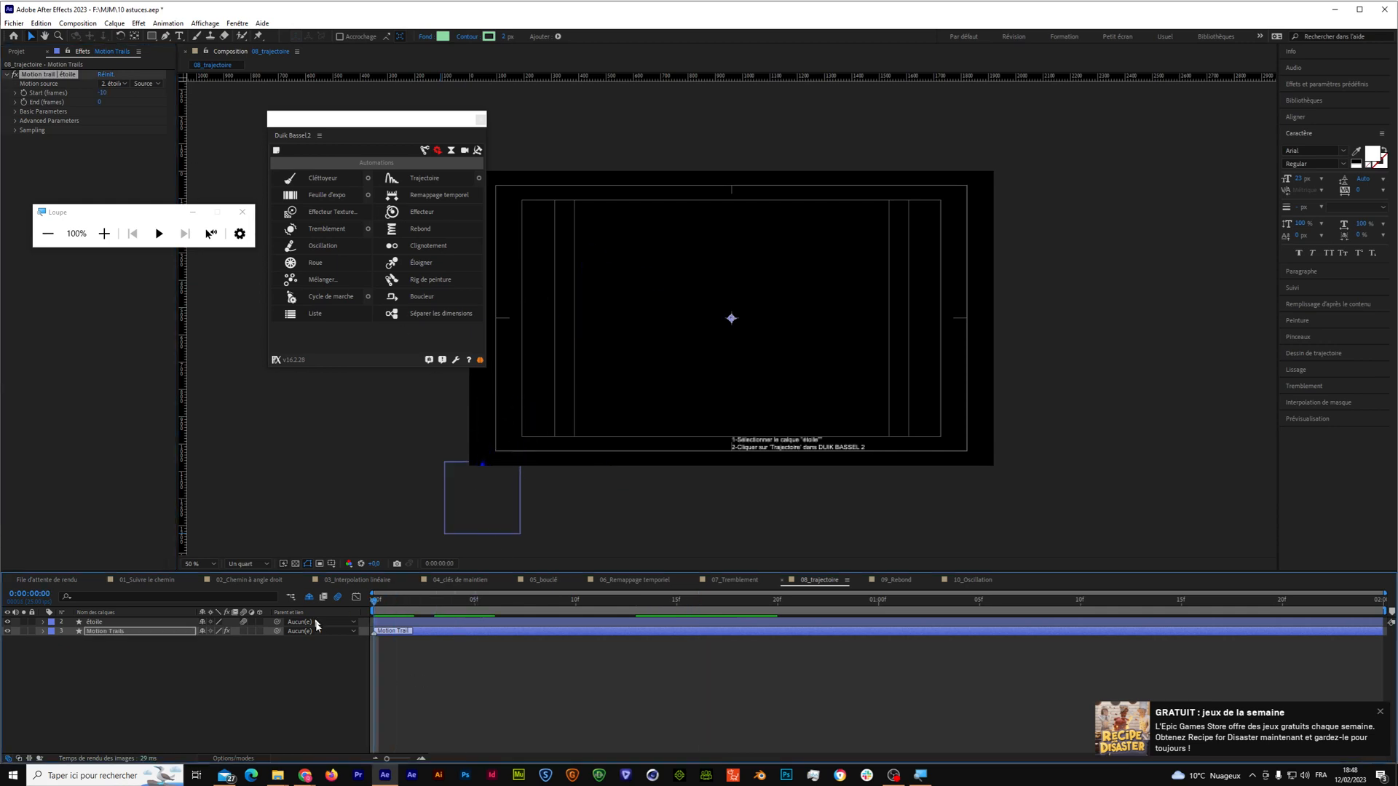
pyautogui.press('space')
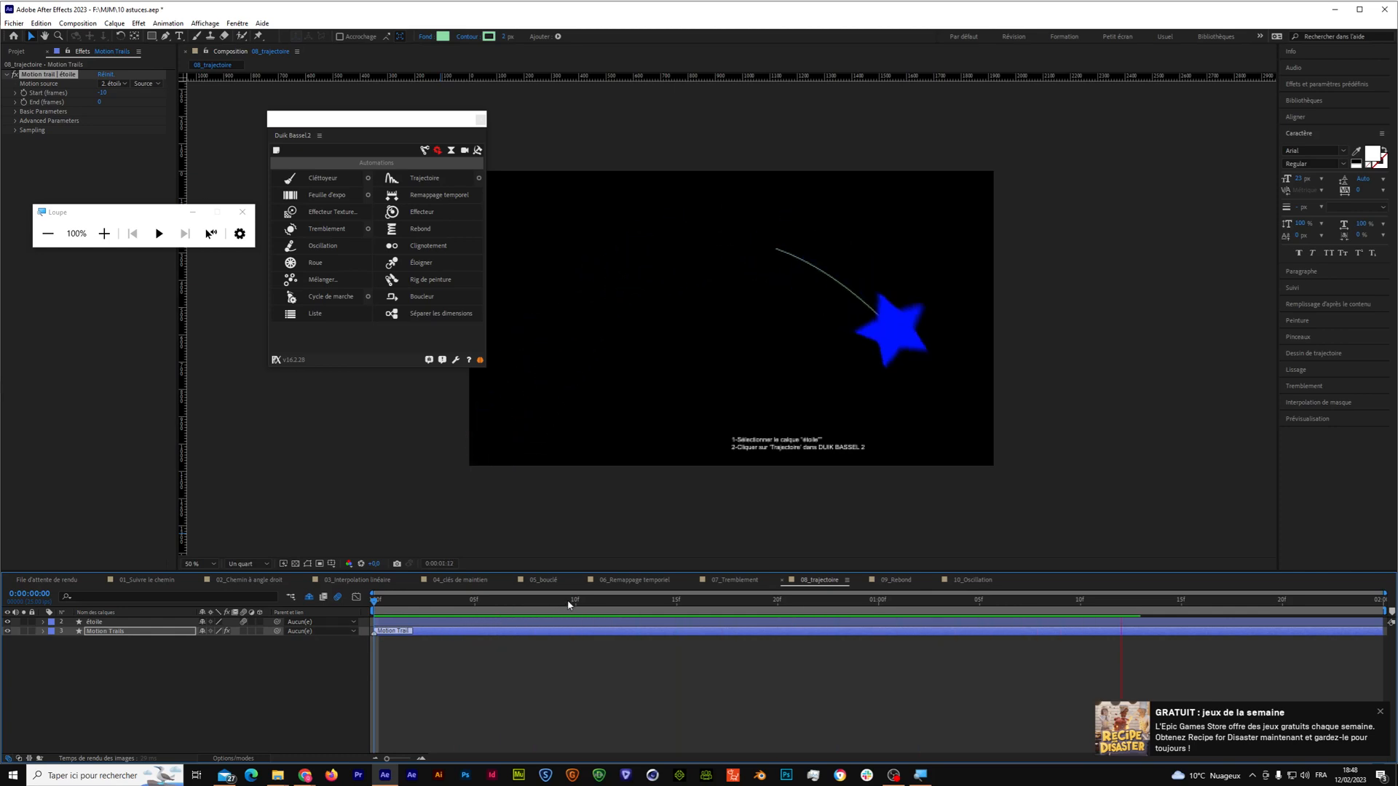
pyautogui.moveTo(573, 602); pyautogui.dragTo(390, 660)
# Duplicate the Motion Trails layer twice.
pyautogui.click(150, 634)
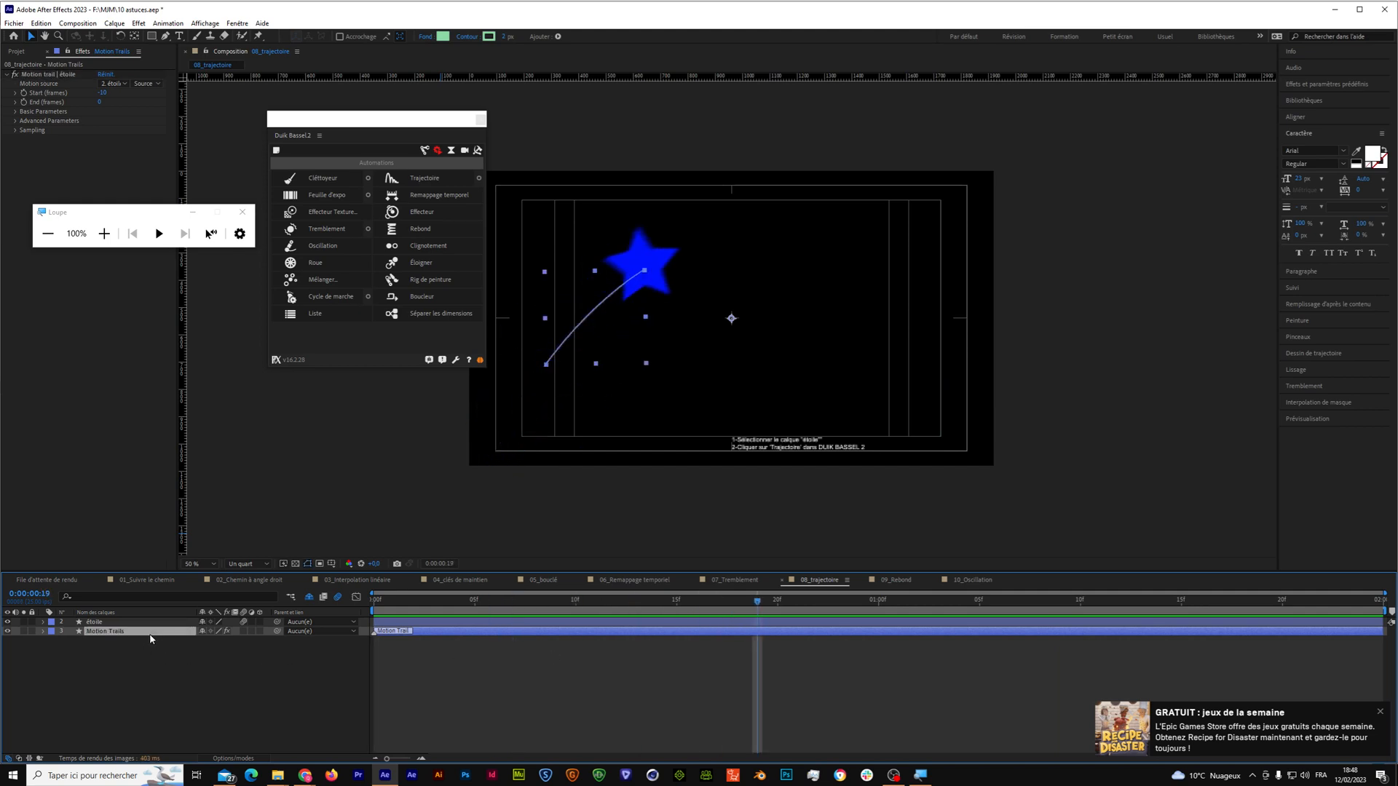
pyautogui.hotkey('ctrl', 'd')
pyautogui.hotkey('ctrl', 'd')
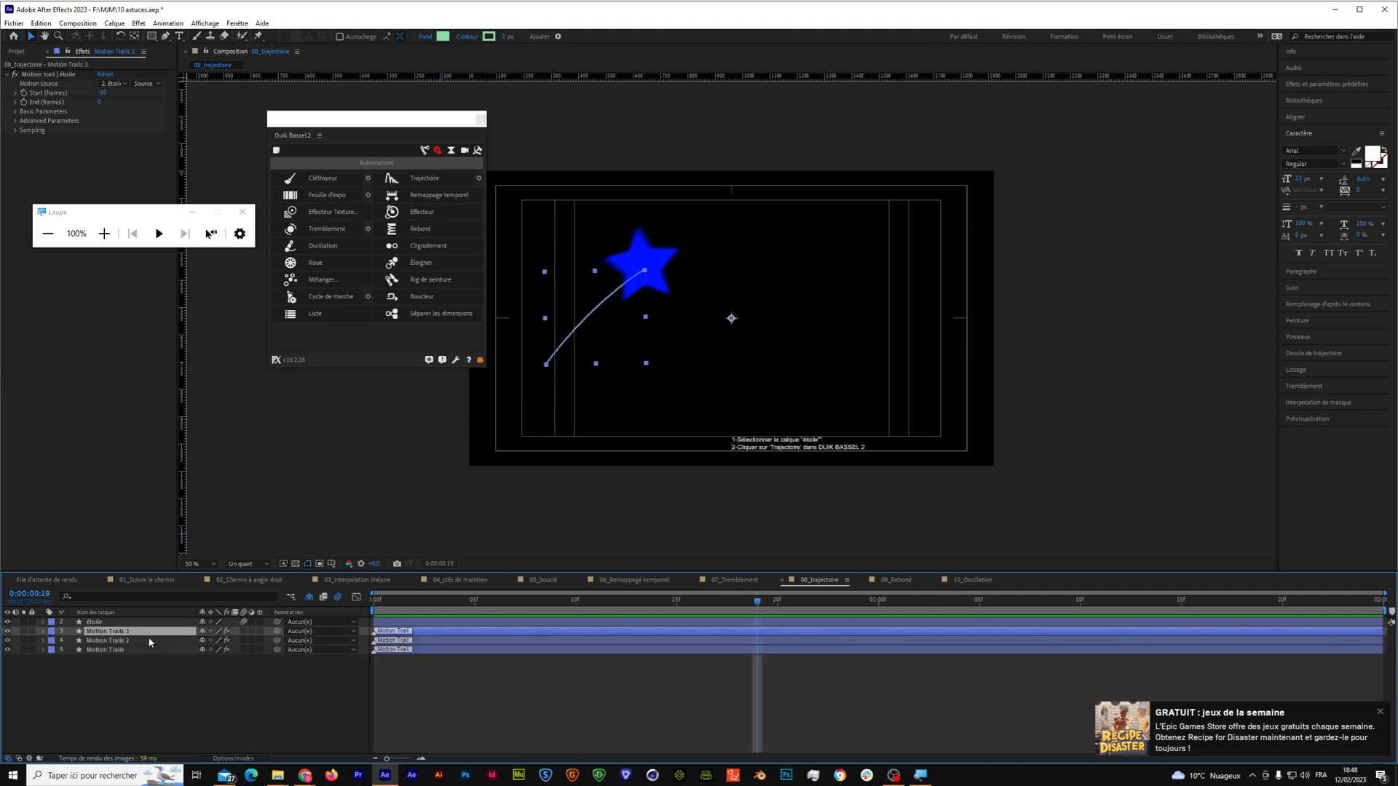
# Offset the Motion Trails 2 line from the star's path by setting its Path offset to about 45.
pyautogui.click(146, 641)
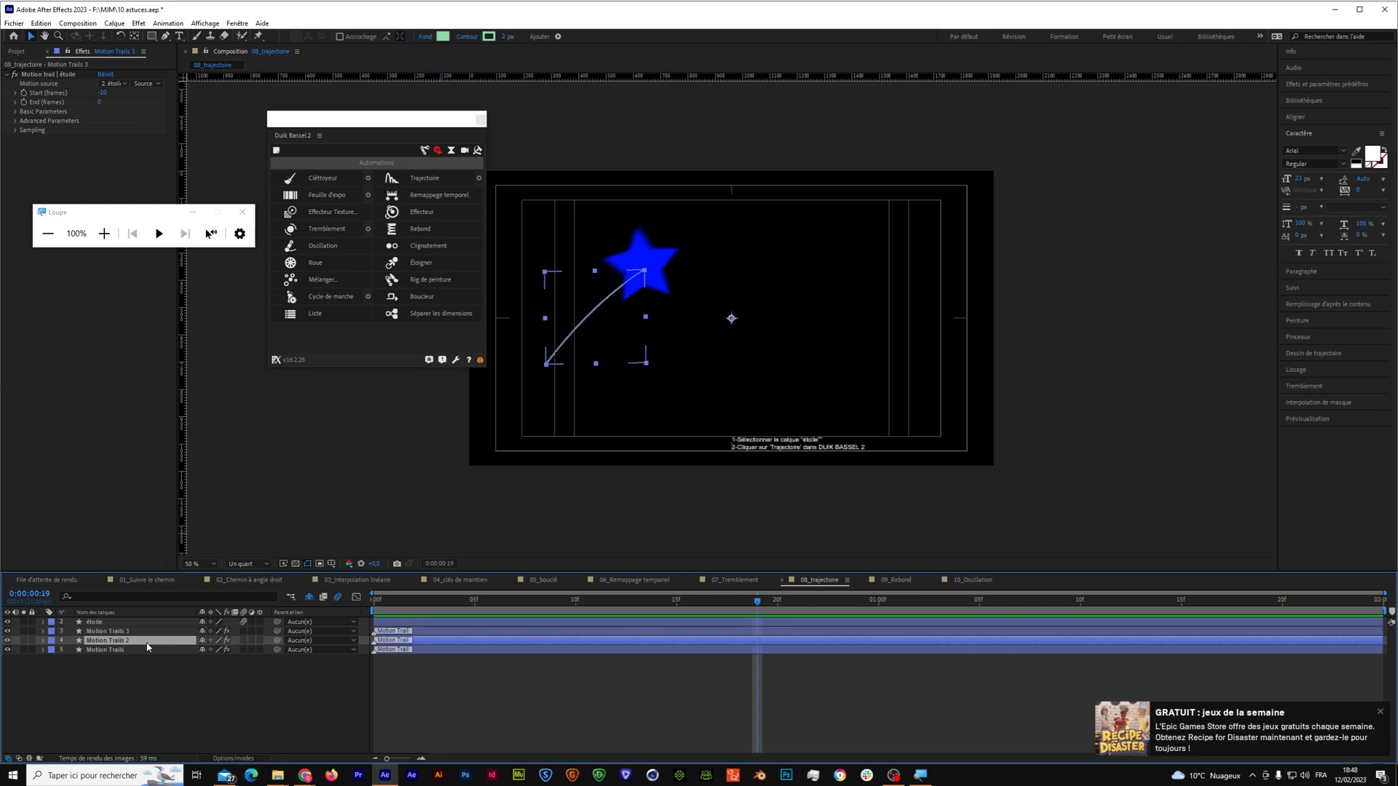
pyautogui.click(16, 121)
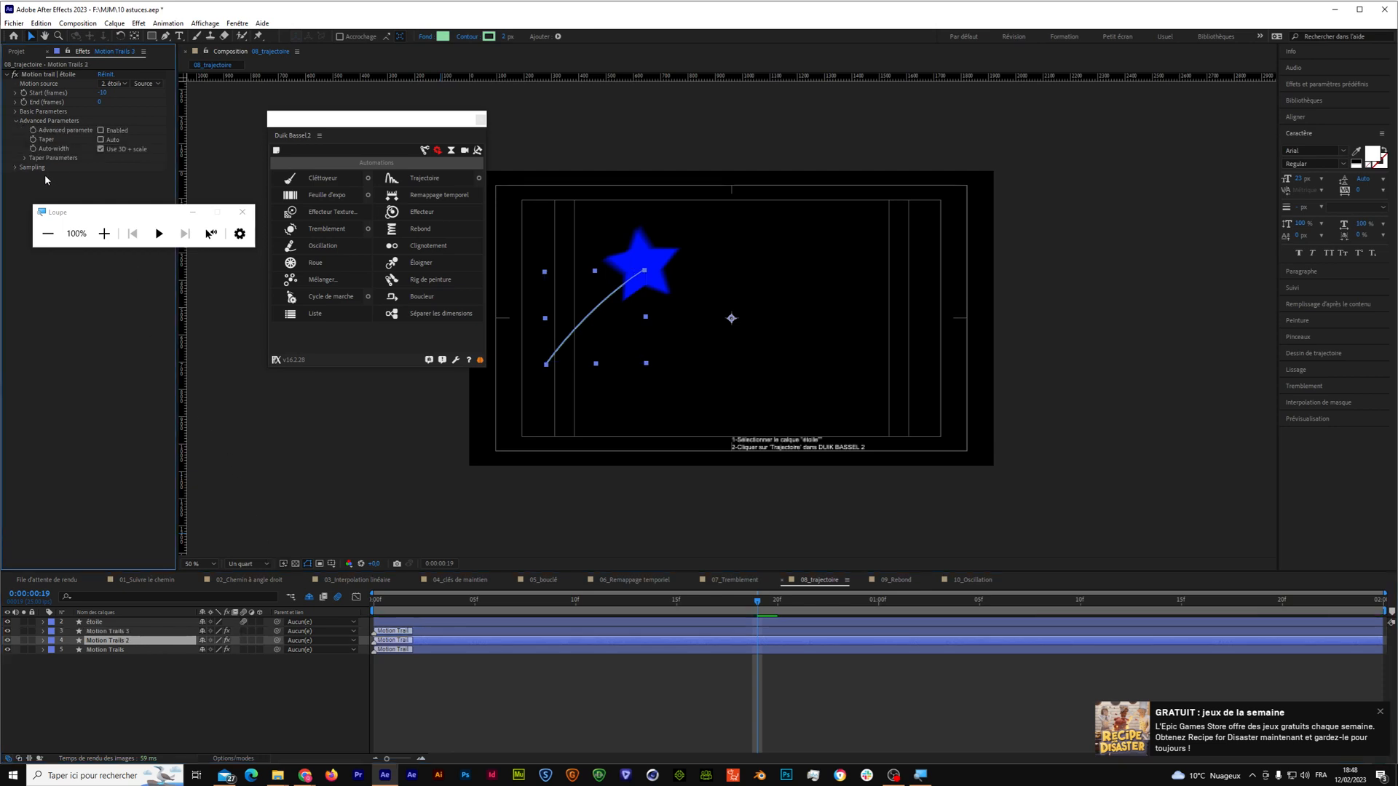
pyautogui.click(16, 122)
pyautogui.click(16, 112)
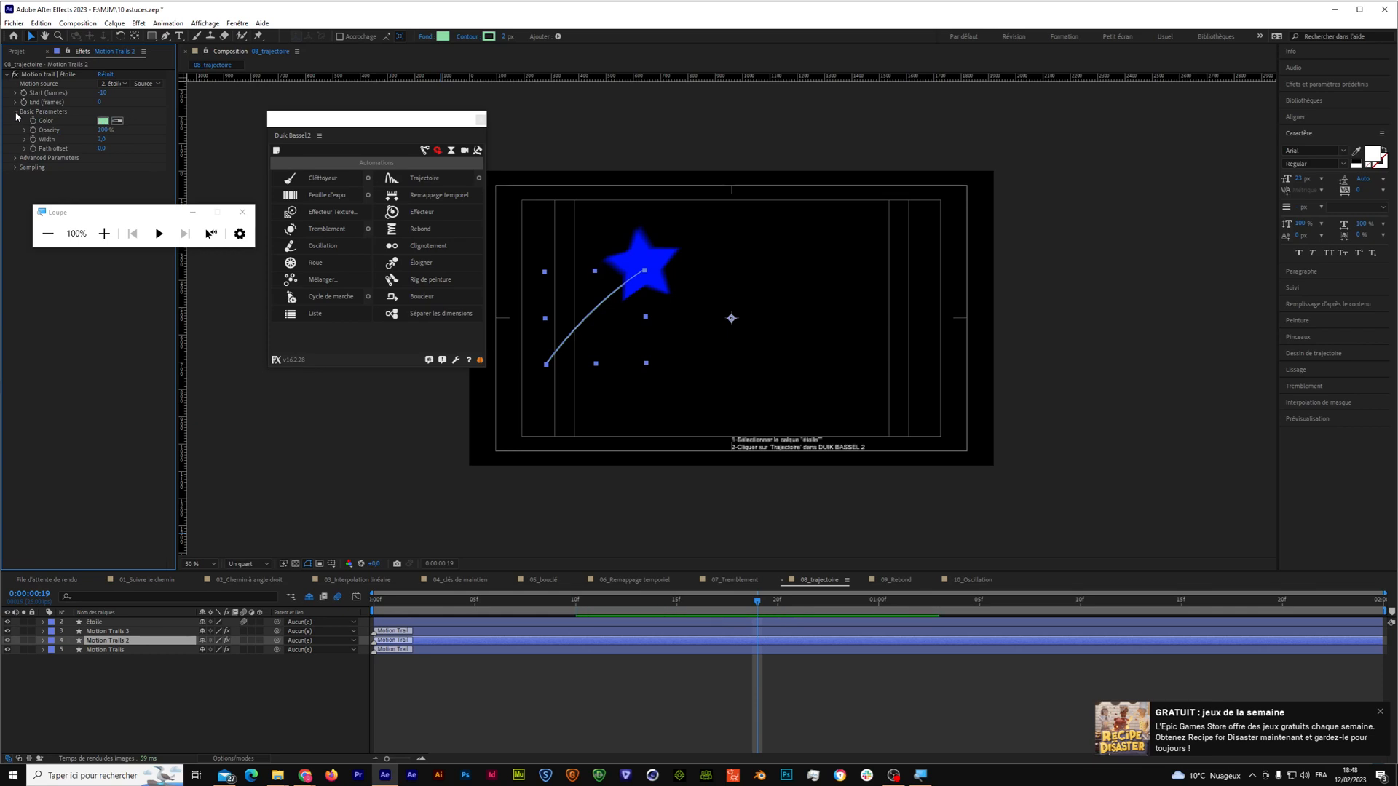
pyautogui.moveTo(103, 147); pyautogui.dragTo(135, 148)
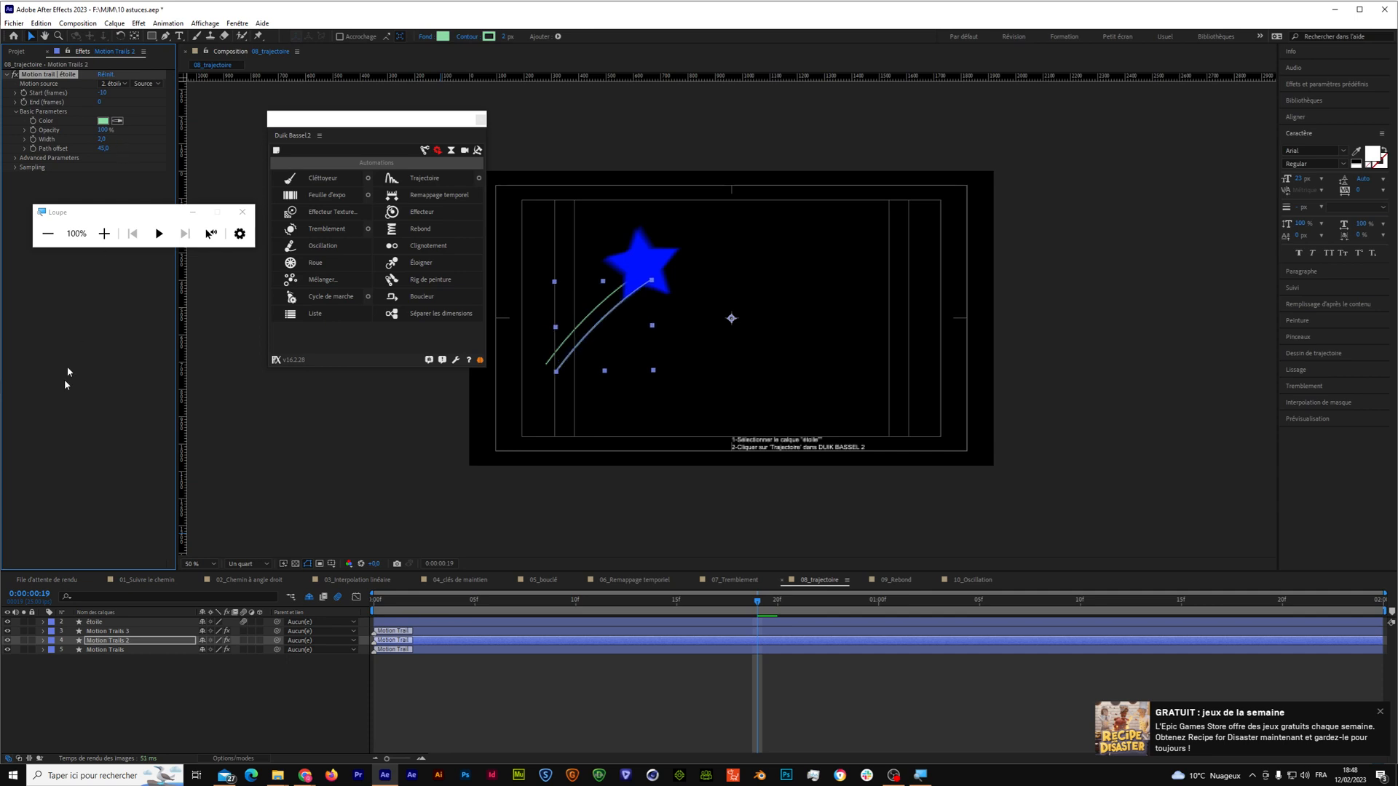
pyautogui.click(105, 631)
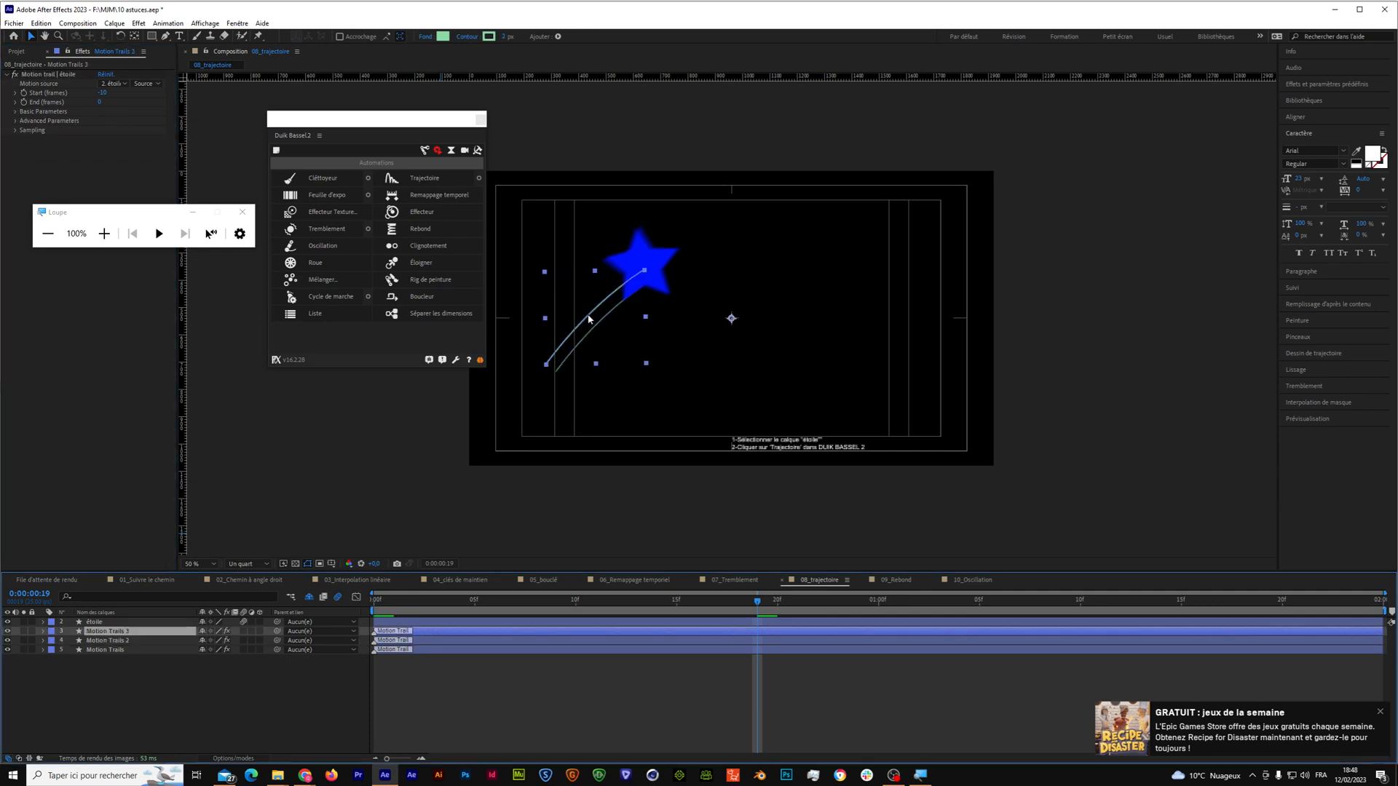
pyautogui.moveTo(600, 308); pyautogui.dragTo(596, 297)
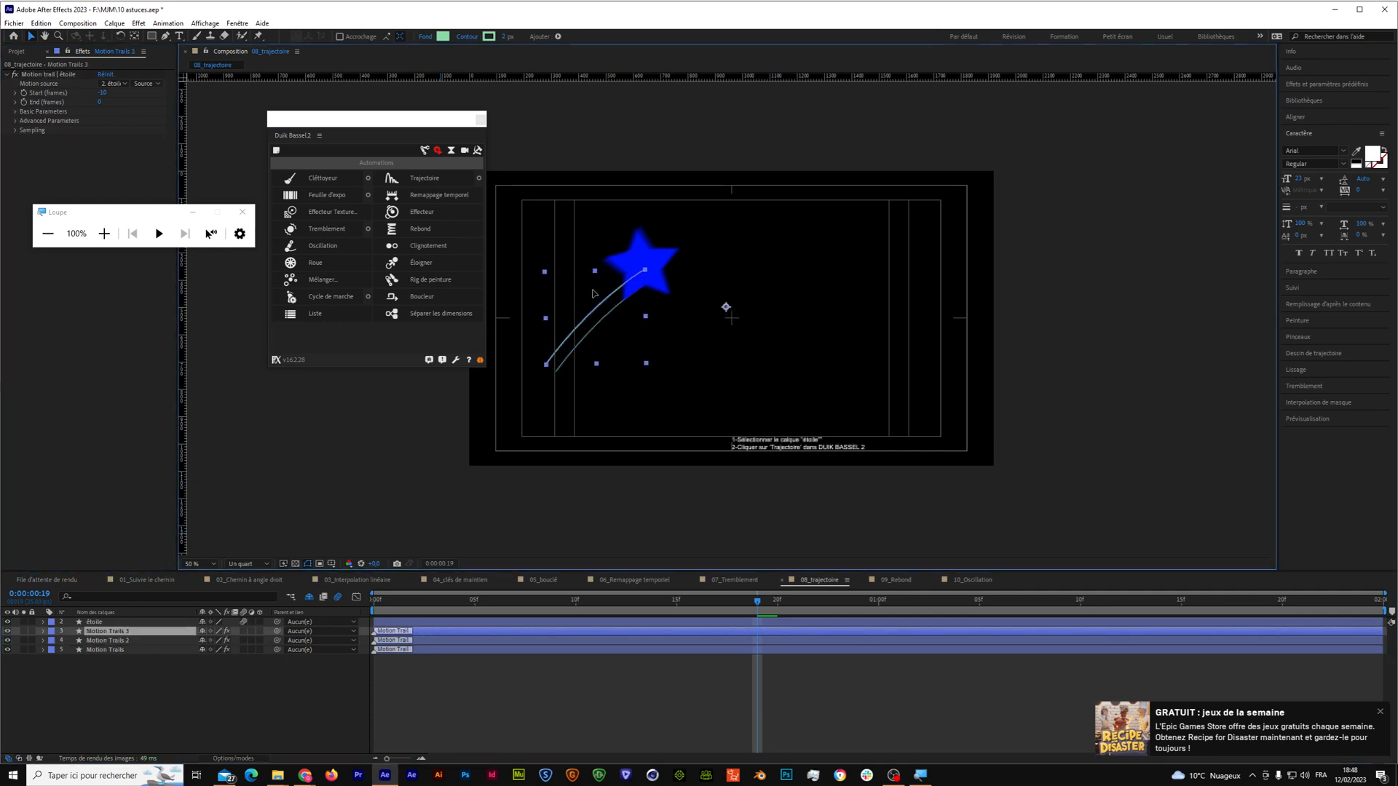
pyautogui.press('Return')
# Offset the Motion Trails 3 line with a Path offset of about -42 and preview the three trails from the beginning.
pyautogui.click(95, 633)
pyautogui.click(16, 112)
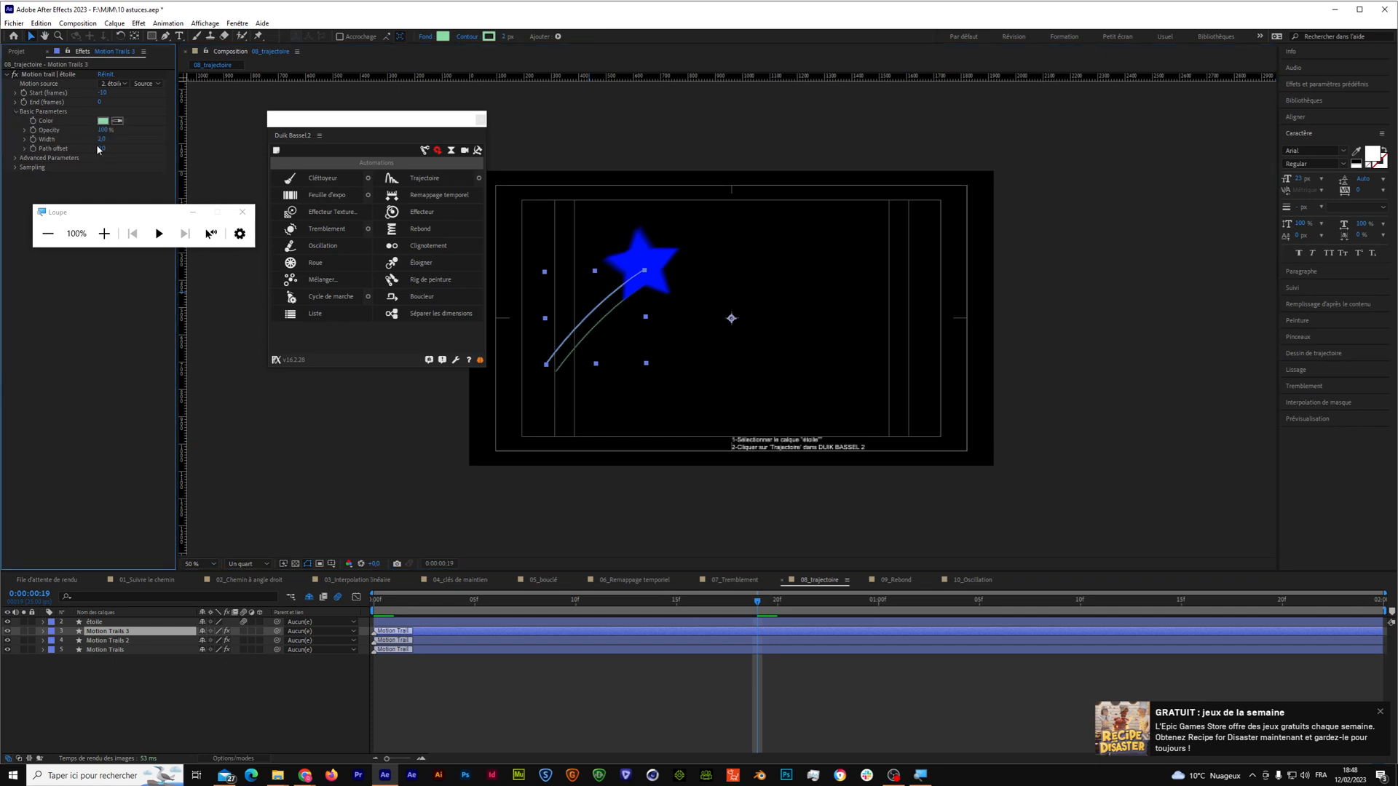
pyautogui.moveTo(94, 145); pyautogui.dragTo(73, 142)
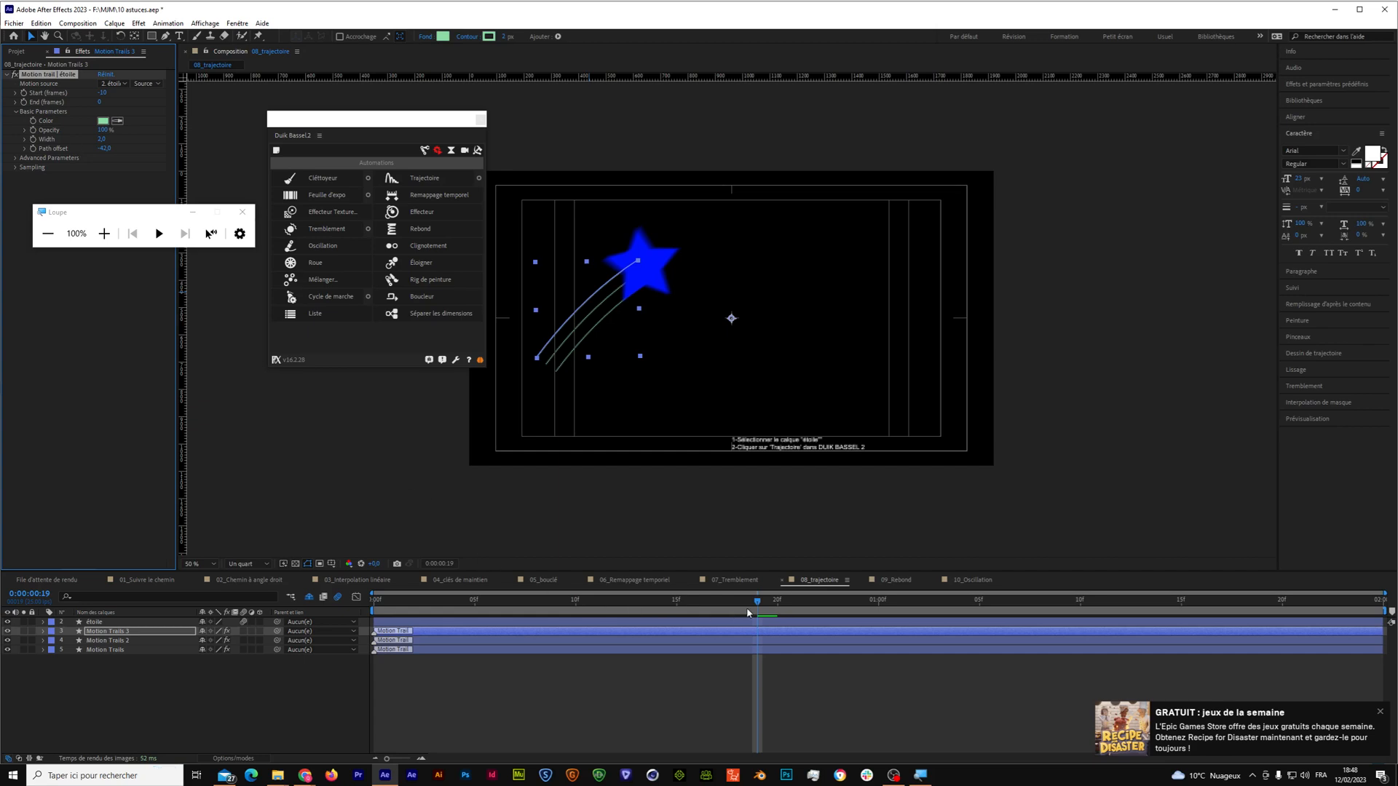
pyautogui.press('Home')
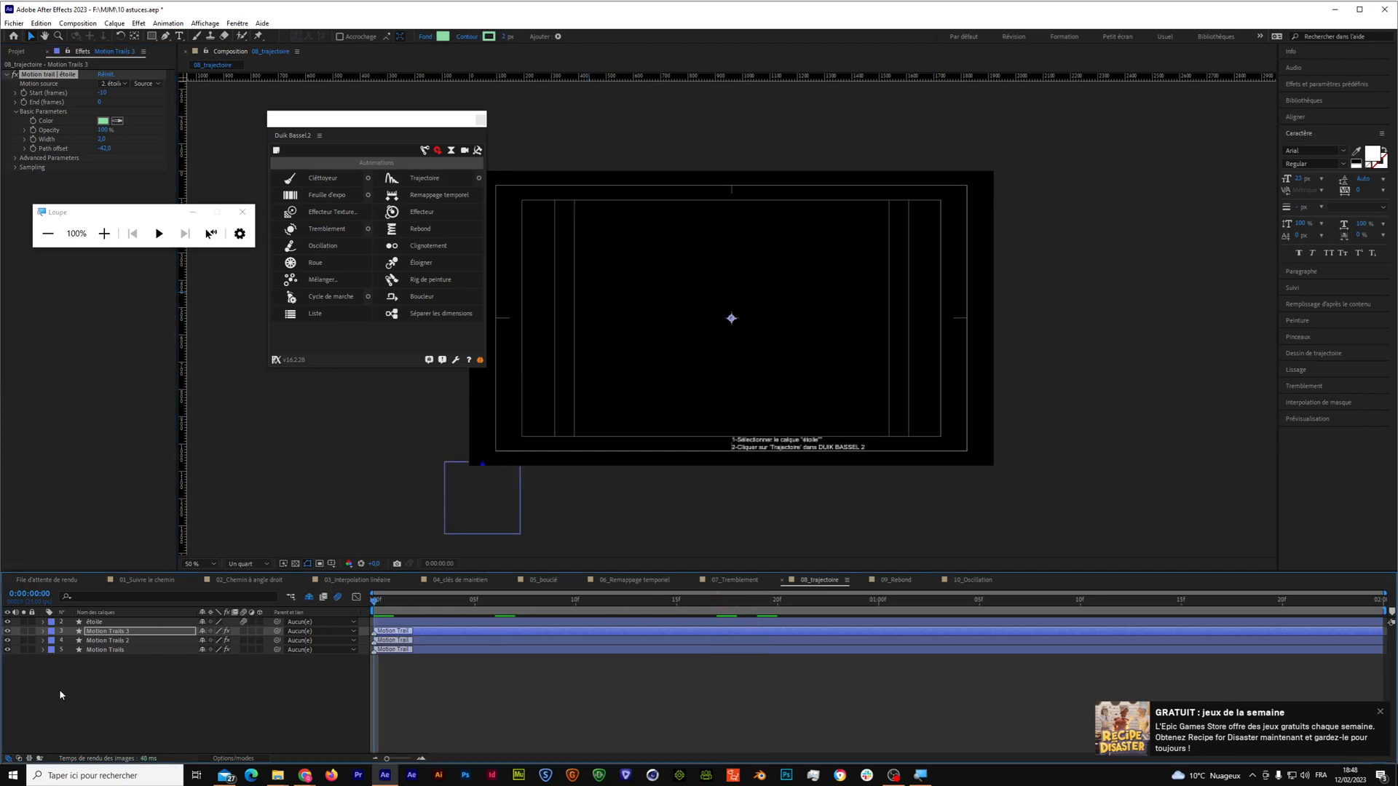
pyautogui.press('space')
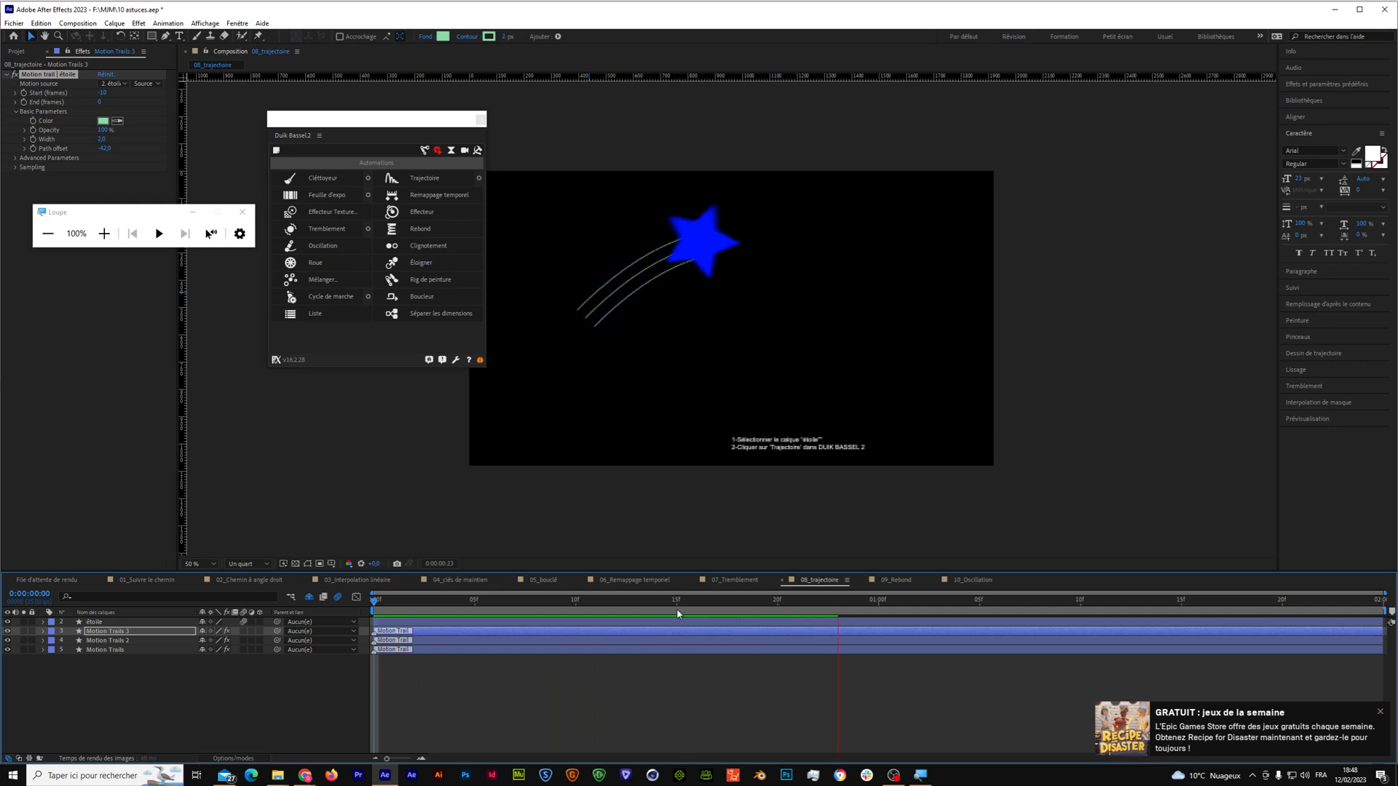
# Open the 09_Rebond composition and play the Ballon layer's drop with the composition view fitted to the available space.
pyautogui.click(895, 579)
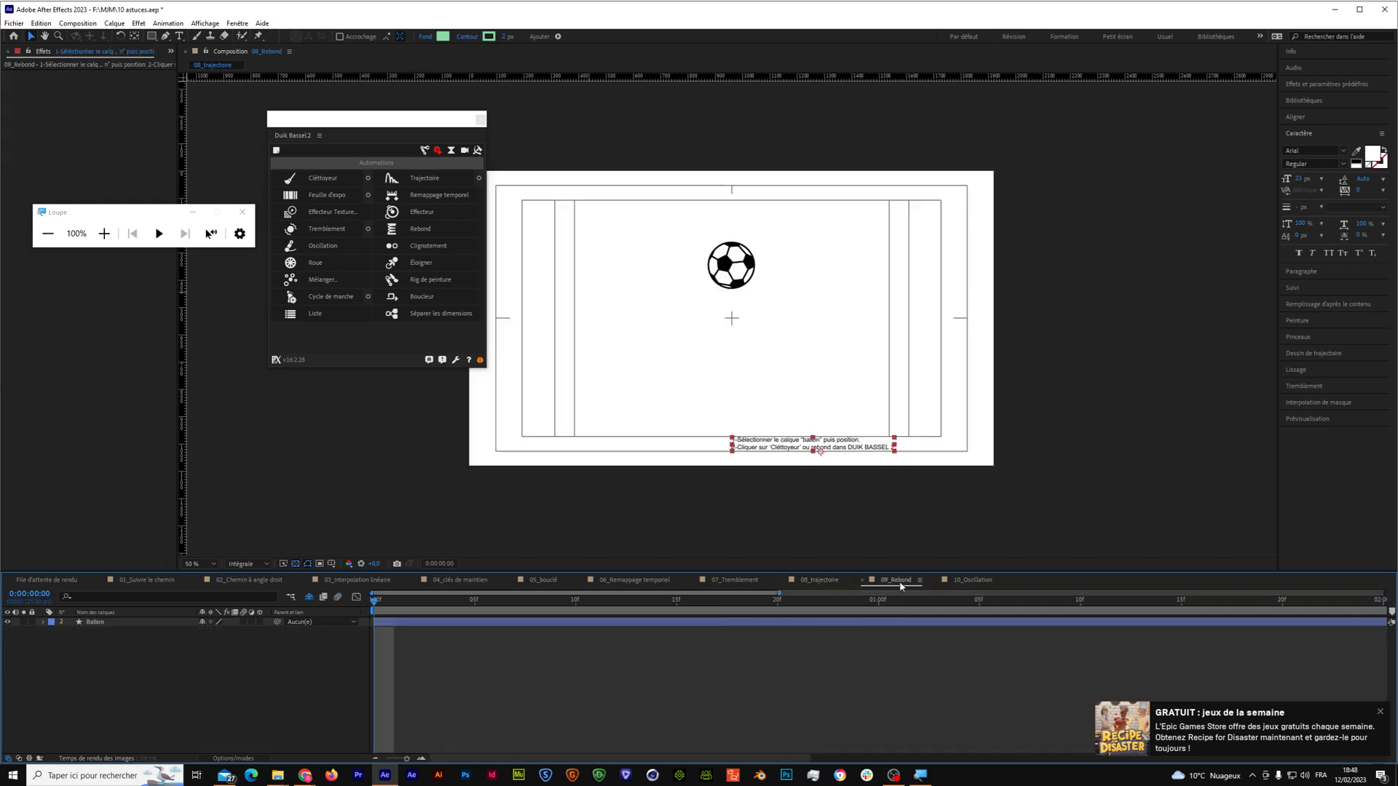
pyautogui.click(83, 624)
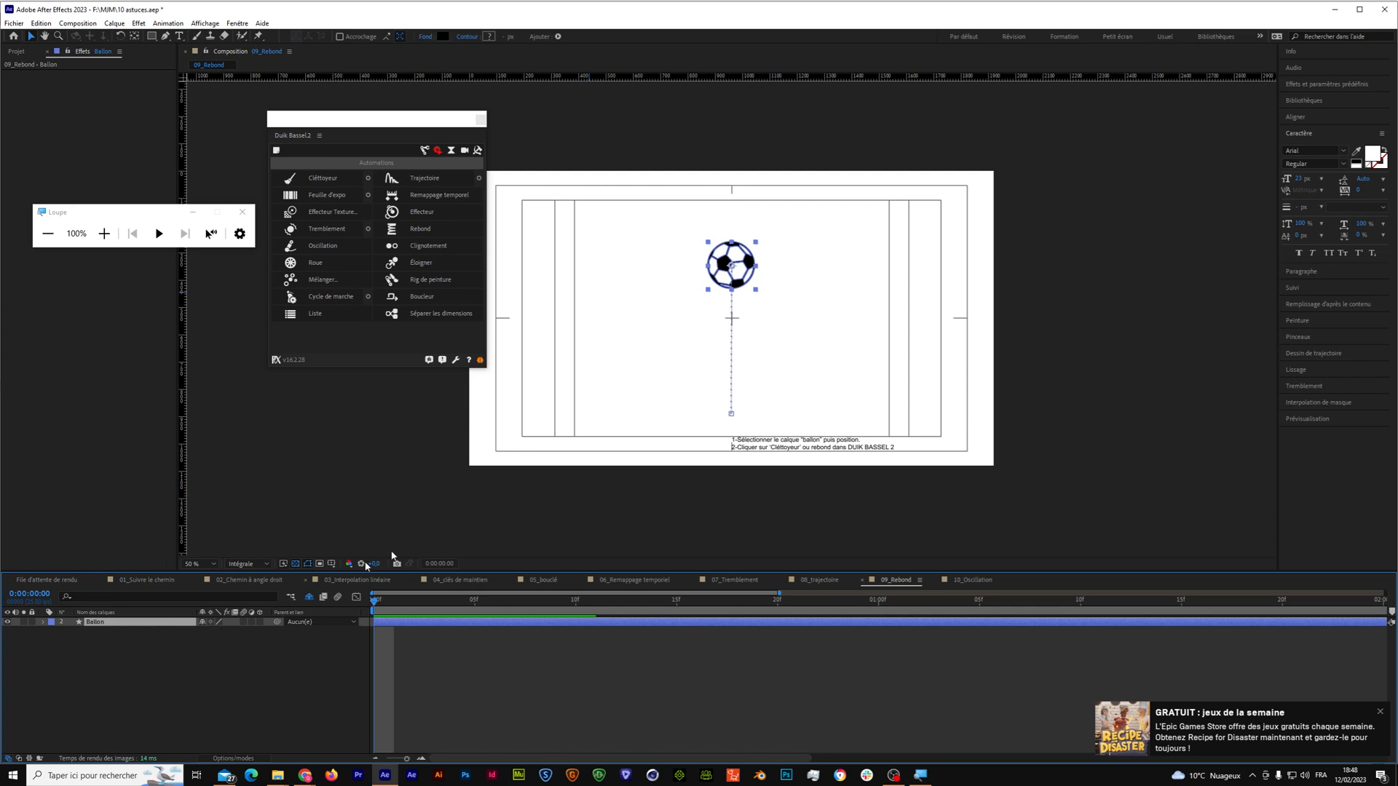
pyautogui.press('space')
pyautogui.press('space')
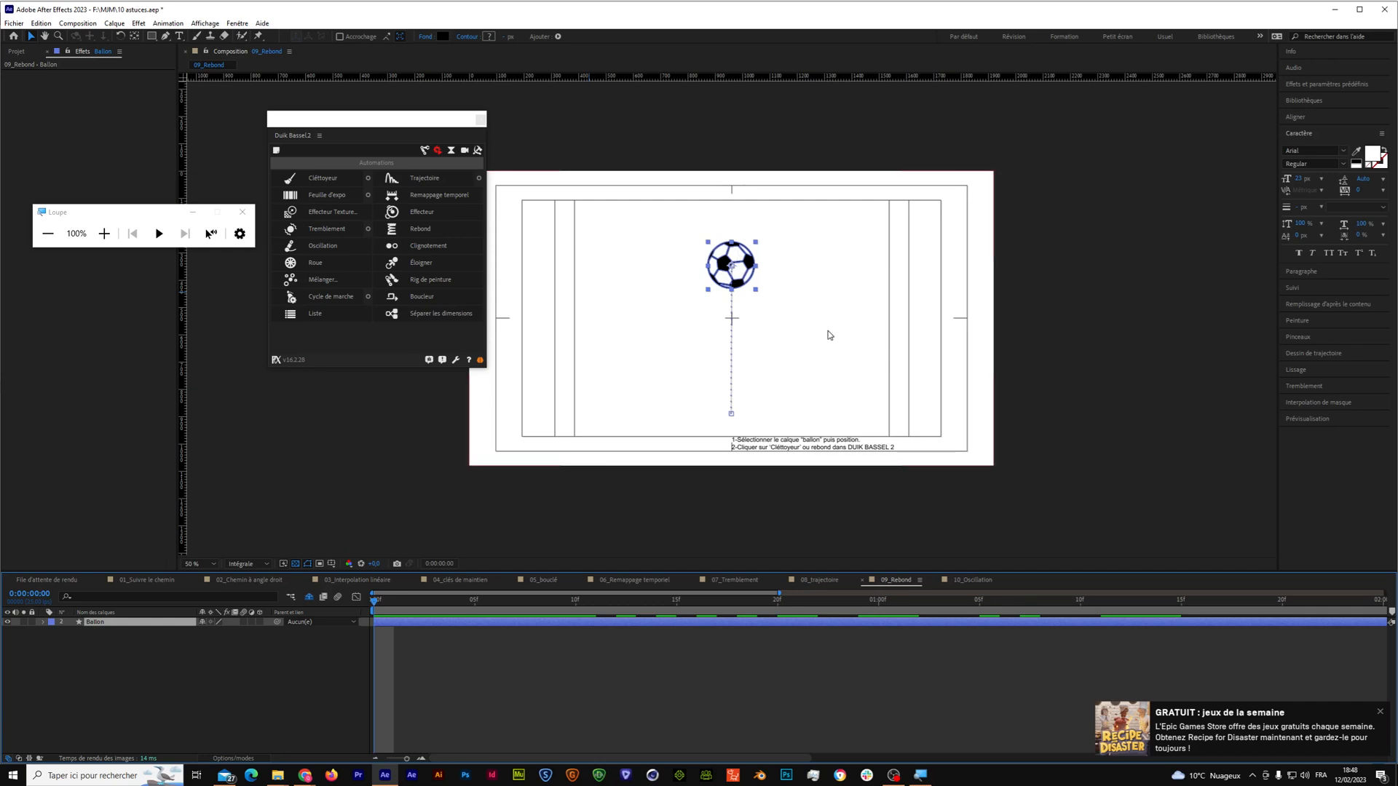
pyautogui.click(209, 567)
pyautogui.click(203, 575)
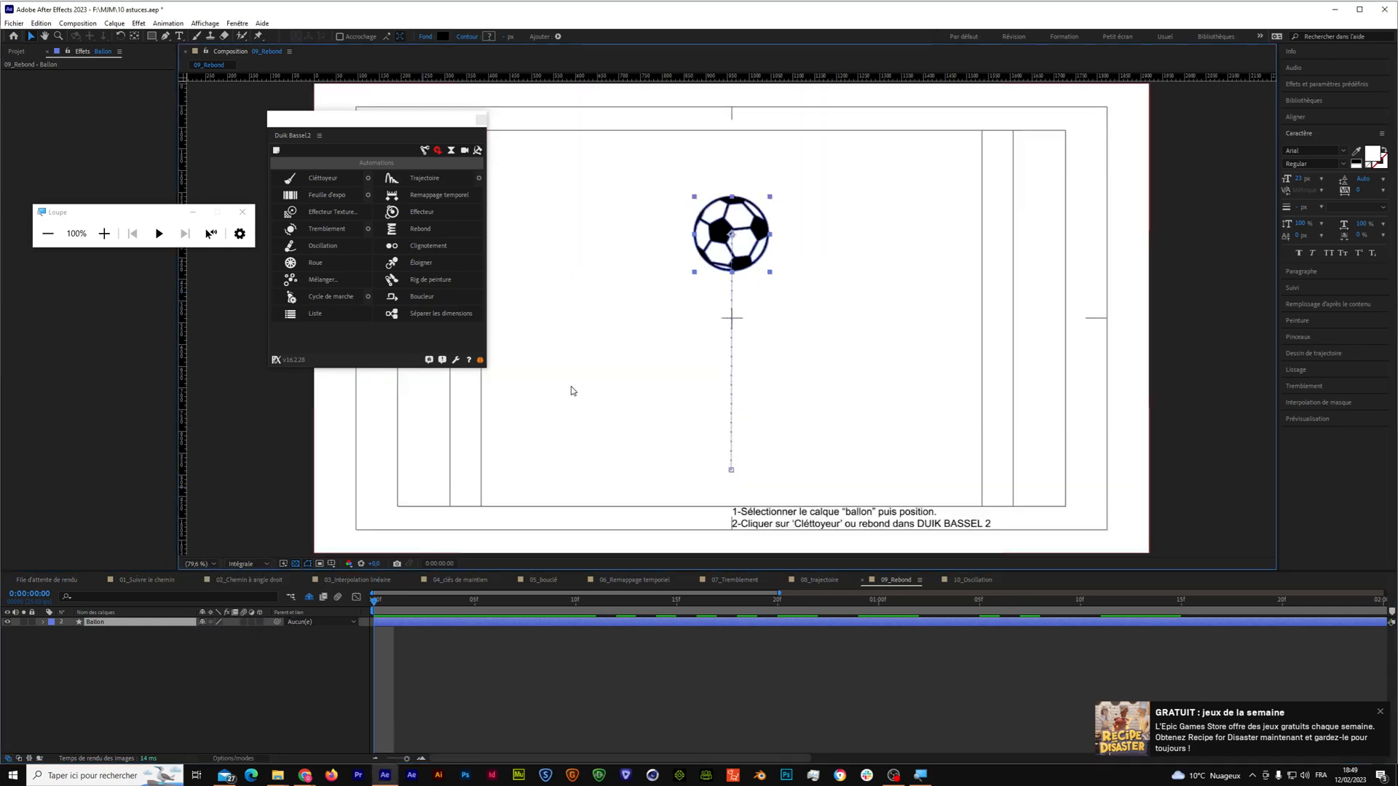
pyautogui.click(610, 624)
pyautogui.press('space')
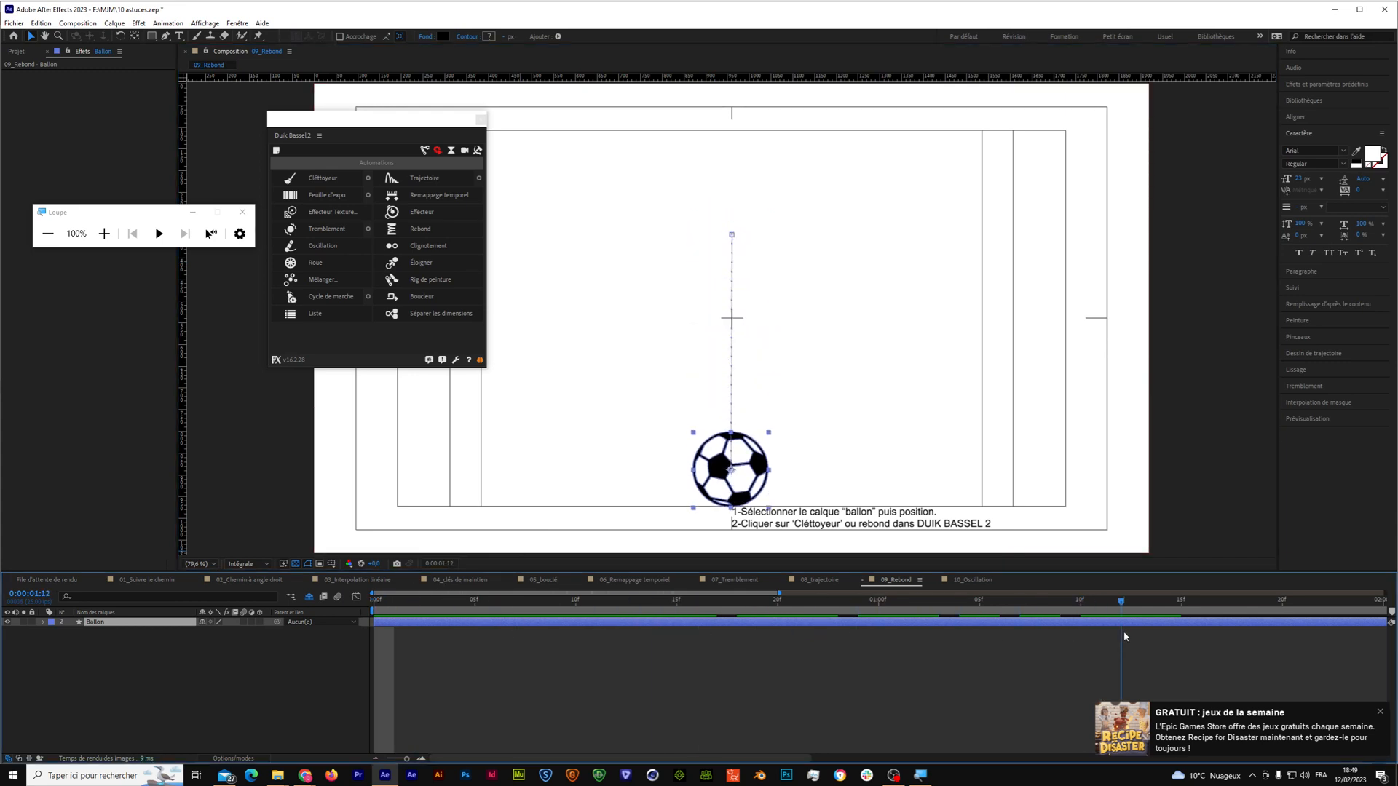
pyautogui.moveTo(773, 608); pyautogui.dragTo(454, 610)
# Apply Duik's Cléttoyeur to the Ballon layer's Position at its first keyframe.
pyautogui.press('p')
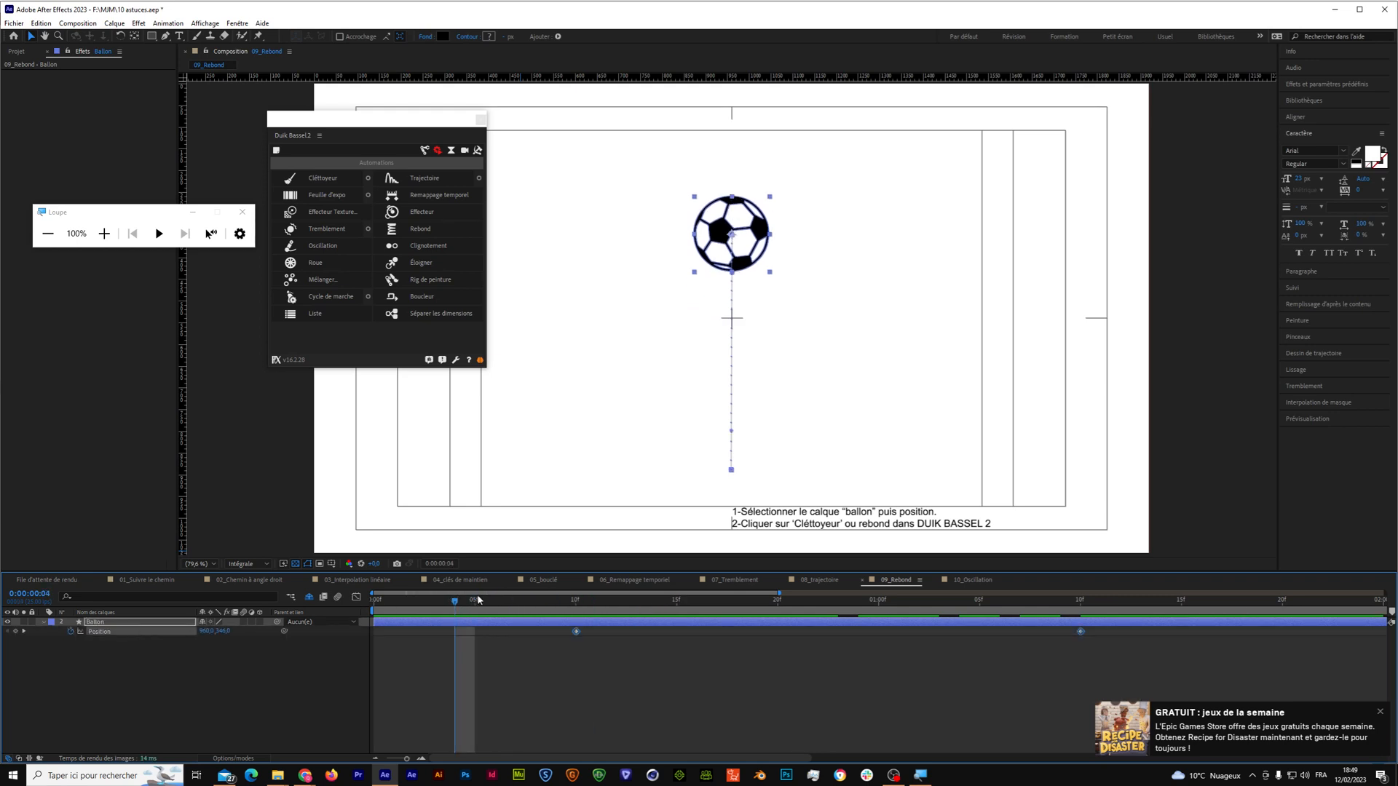
pyautogui.press('k')
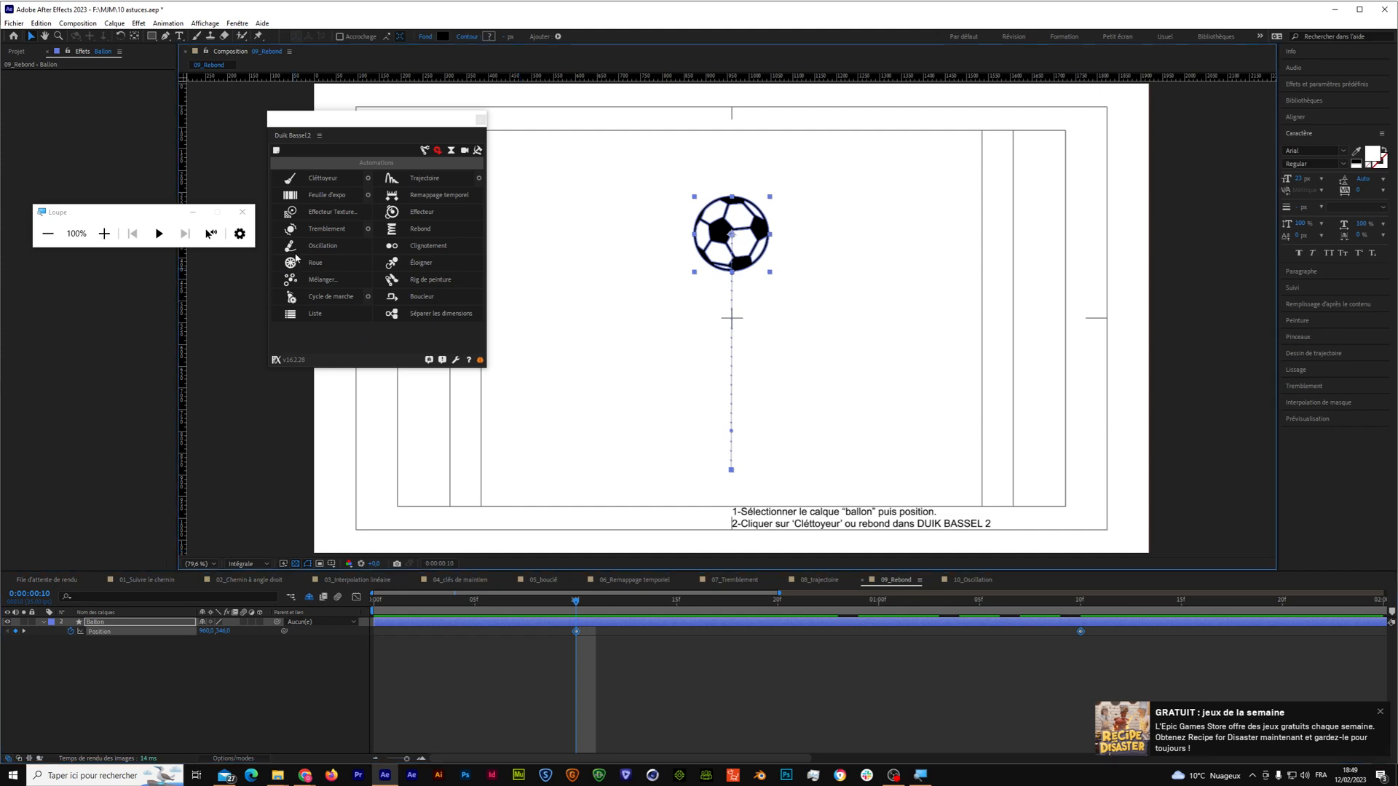
pyautogui.click(316, 181)
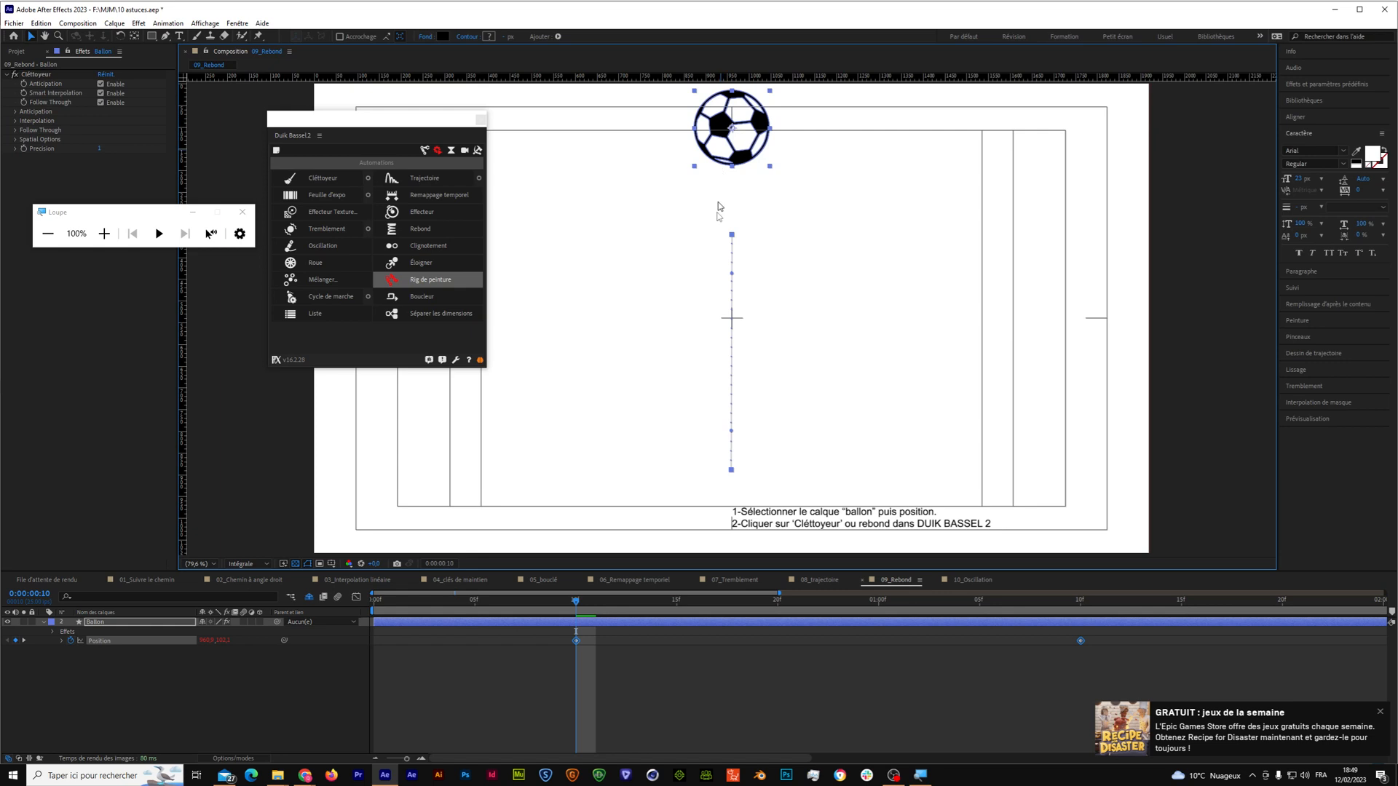
# Preview the ball's motion from the start and scrub through the frames beyond its second keyframe.
pyautogui.press('space')
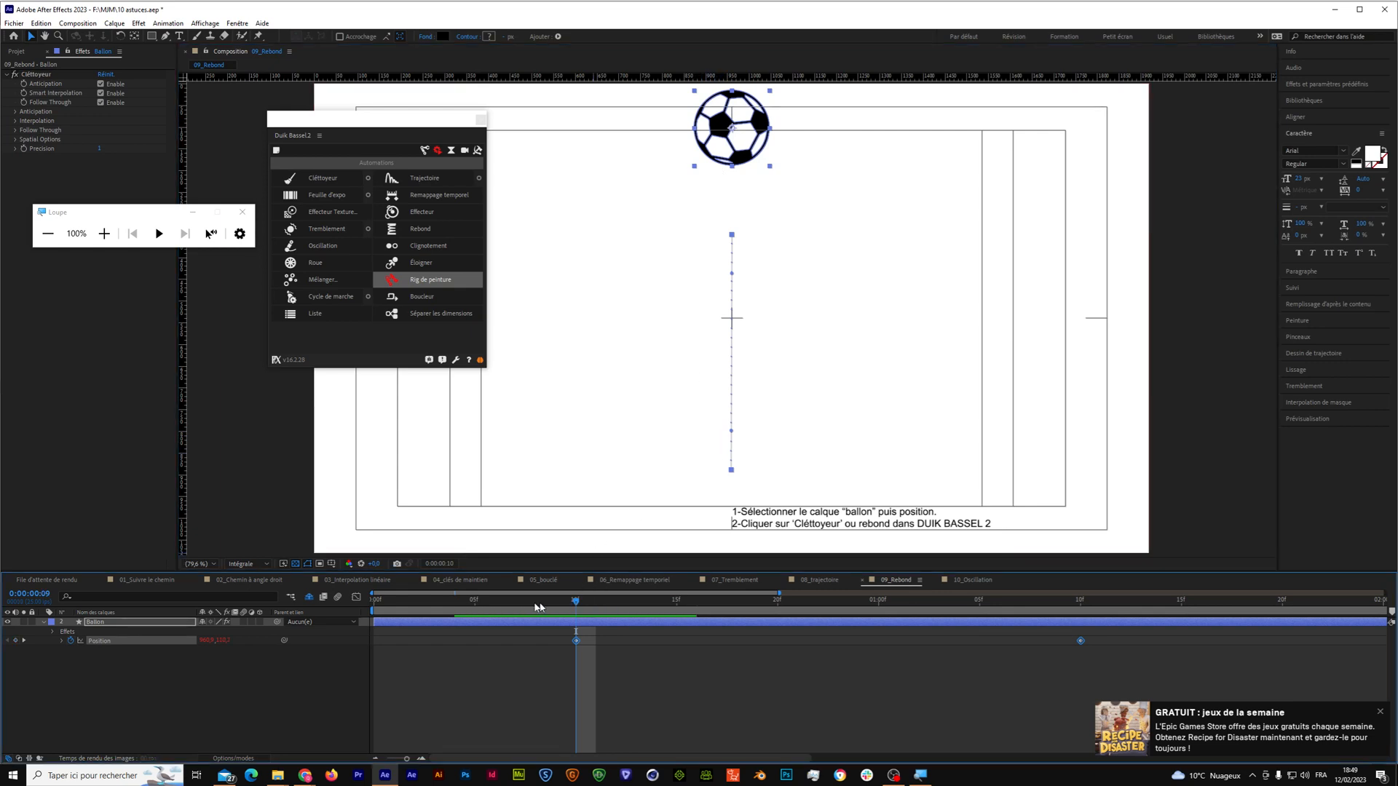
pyautogui.click(172, 686)
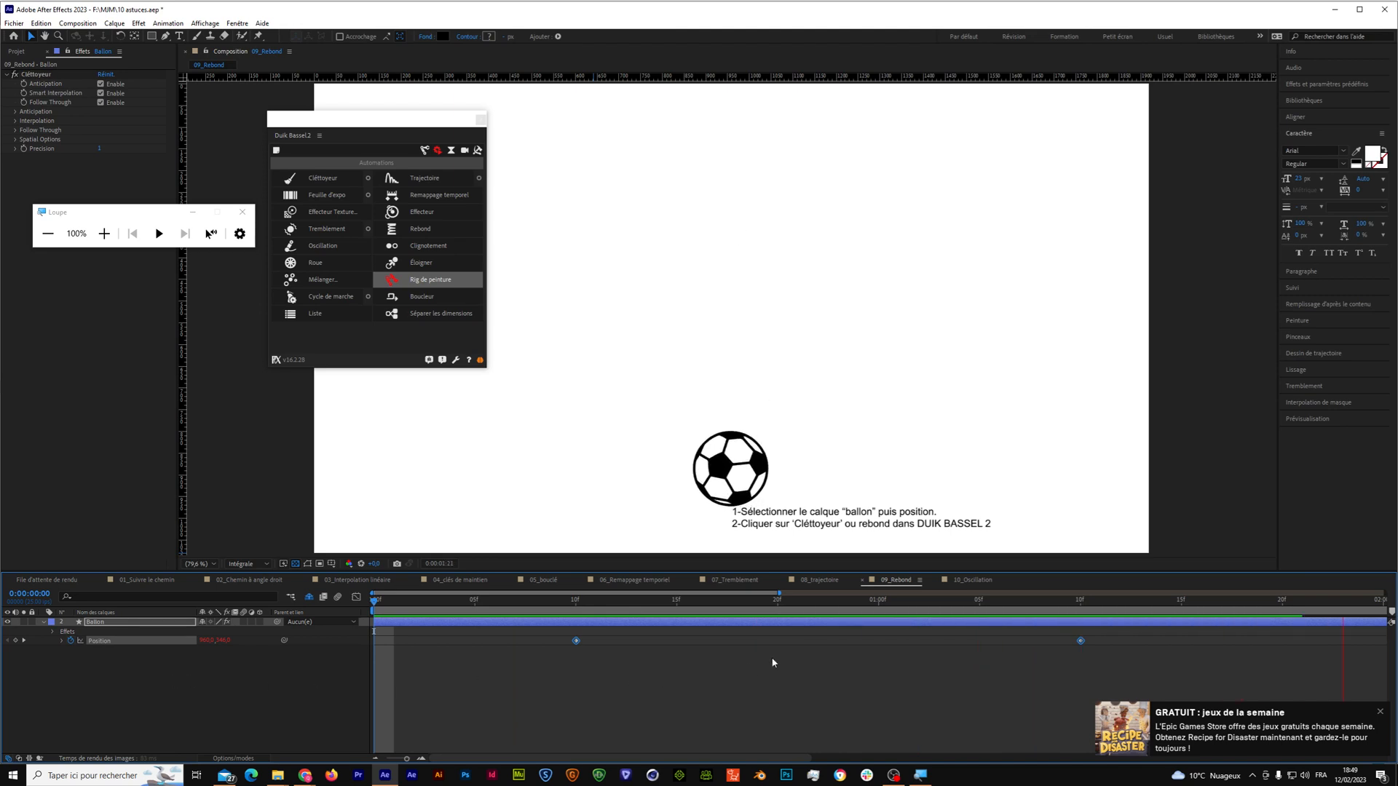
pyautogui.moveTo(1061, 604); pyautogui.dragTo(1181, 632)
pyautogui.moveTo(408, 758); pyautogui.dragTo(366, 764)
pyautogui.moveTo(696, 601); pyautogui.dragTo(1076, 623)
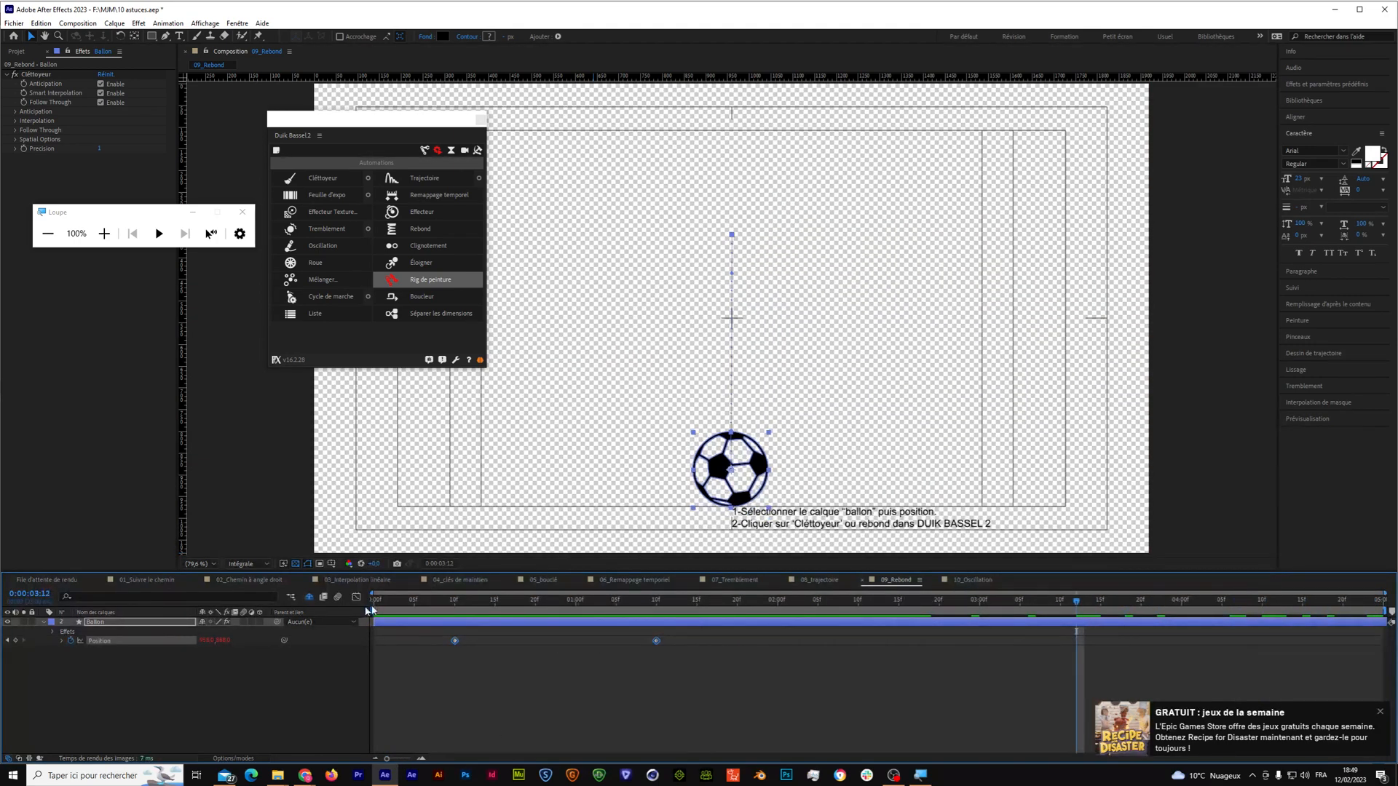
# Show the hidden layers and extend the Blanc uni 1 background layer to the end of the composition.
pyautogui.click(310, 598)
pyautogui.moveTo(776, 659); pyautogui.dragTo(1387, 659)
pyautogui.moveTo(1076, 602); pyautogui.dragTo(858, 603)
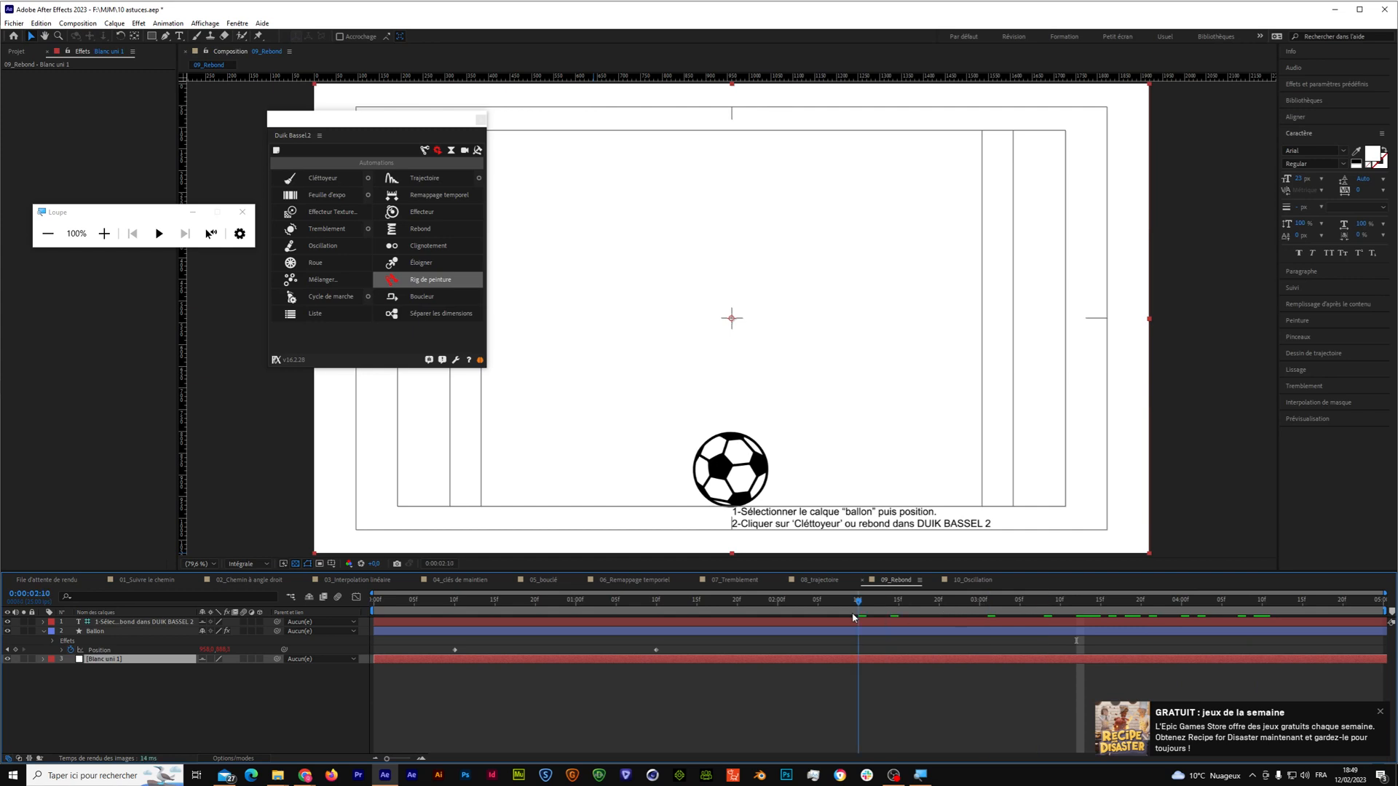
pyautogui.click(43, 631)
# Open the 10_Oscillation composition and preview the rotation of Calque de forme 1.
pyautogui.click(982, 580)
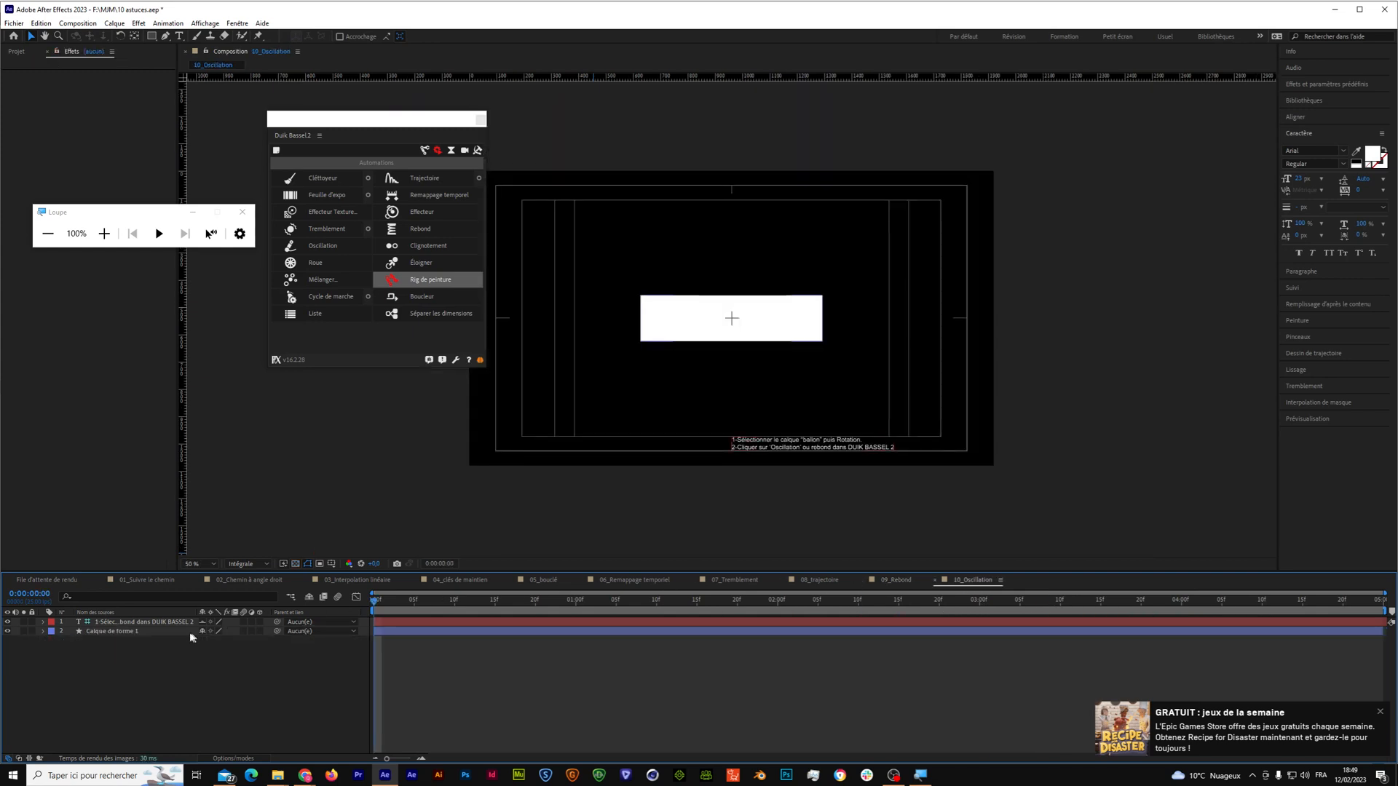
pyautogui.click(144, 632)
pyautogui.moveTo(375, 601); pyautogui.dragTo(866, 602)
pyautogui.press('space')
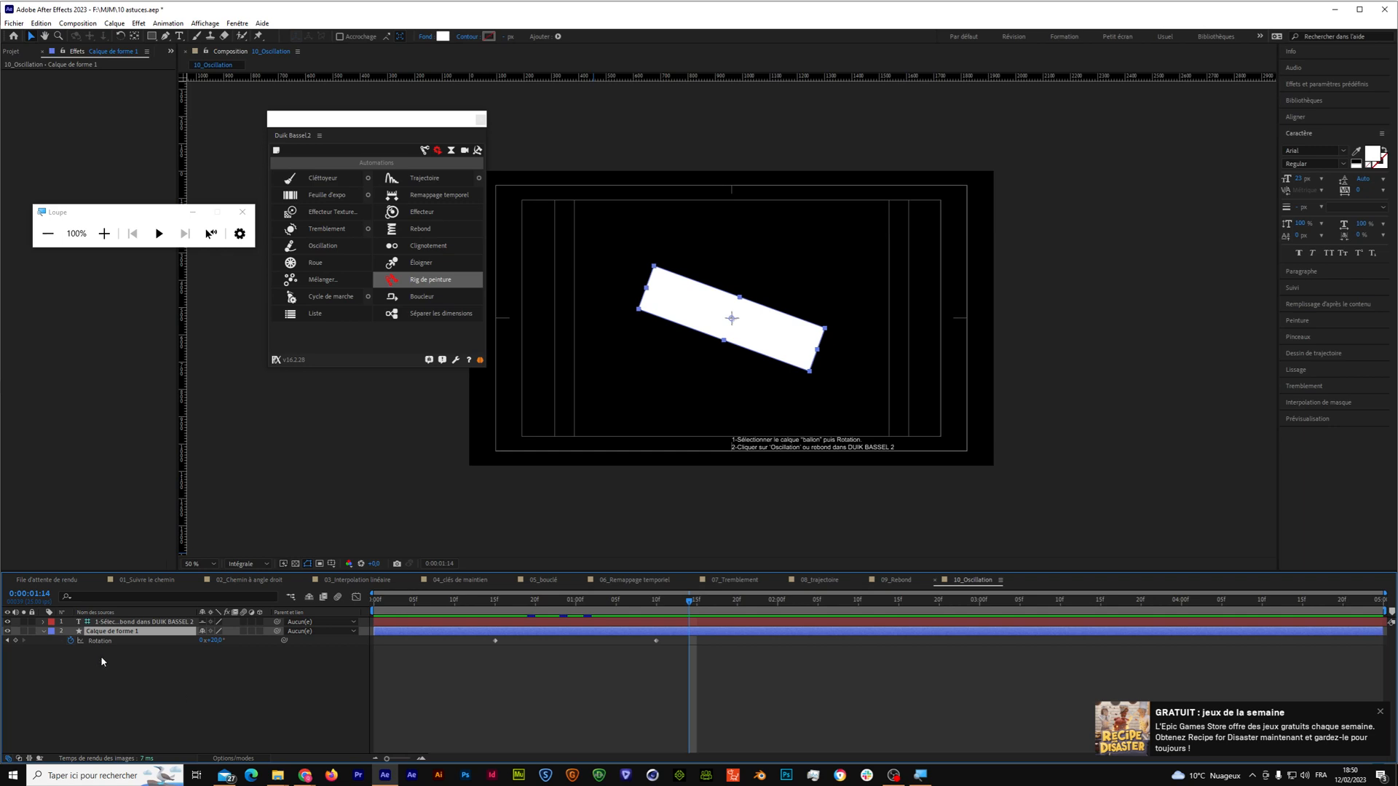
# Apply Duik's Oscillation to the Rotation of Calque de forme 1 and play it from the start.
pyautogui.click(97, 641)
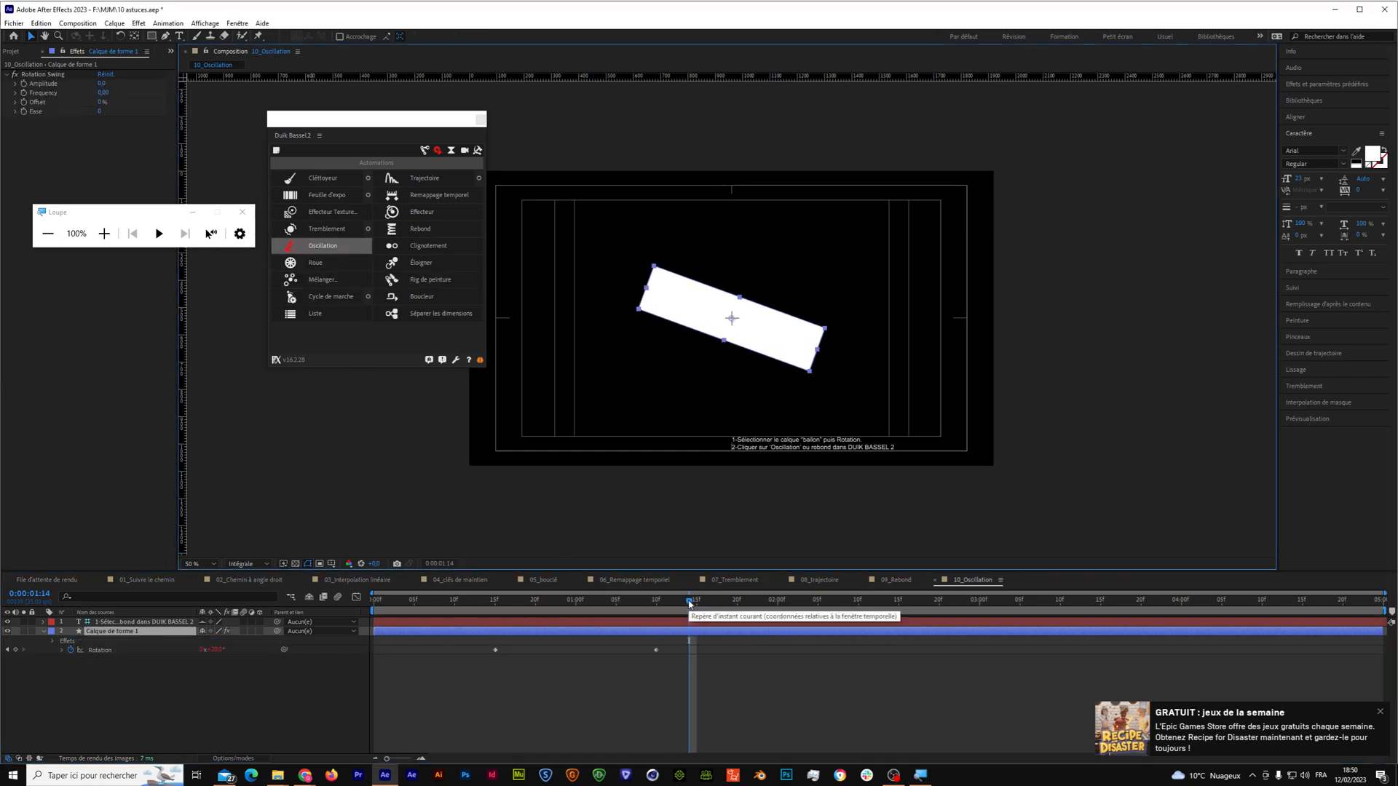
pyautogui.moveTo(686, 603); pyautogui.dragTo(243, 640)
pyautogui.press('space')
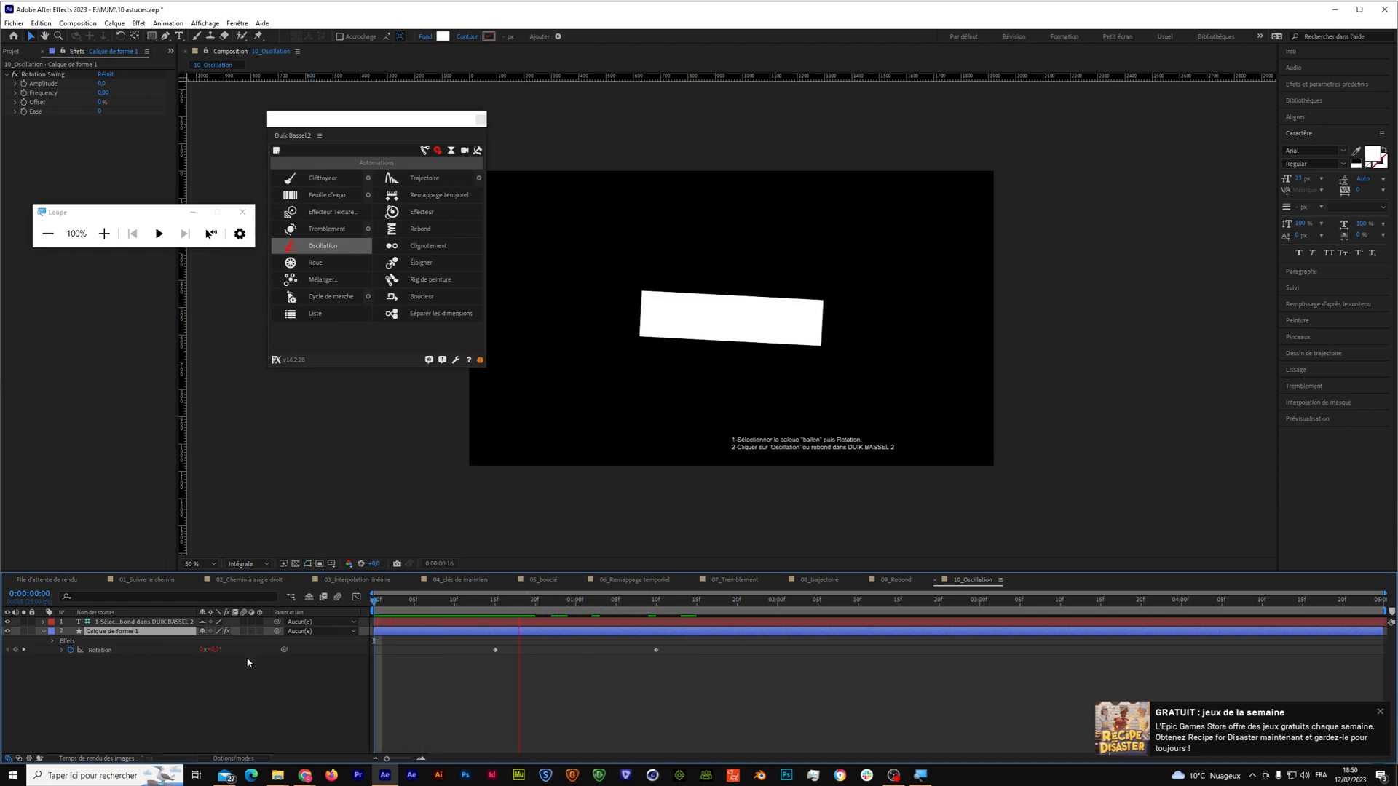
pyautogui.click(553, 610)
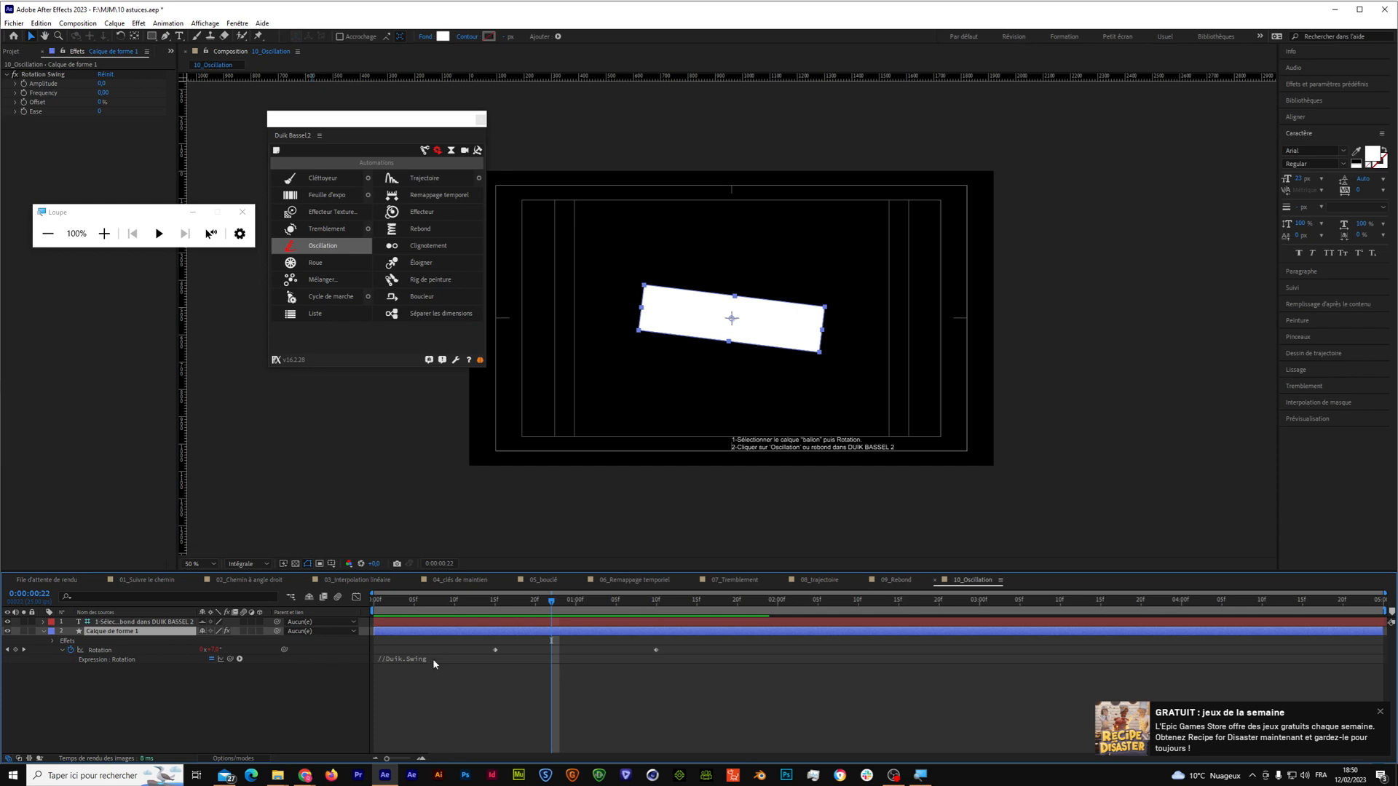
# Examine the Rotation property's Duik expression code and the Property functions offered by the expression language, and collapse the layer's properties.
pyautogui.click(432, 658)
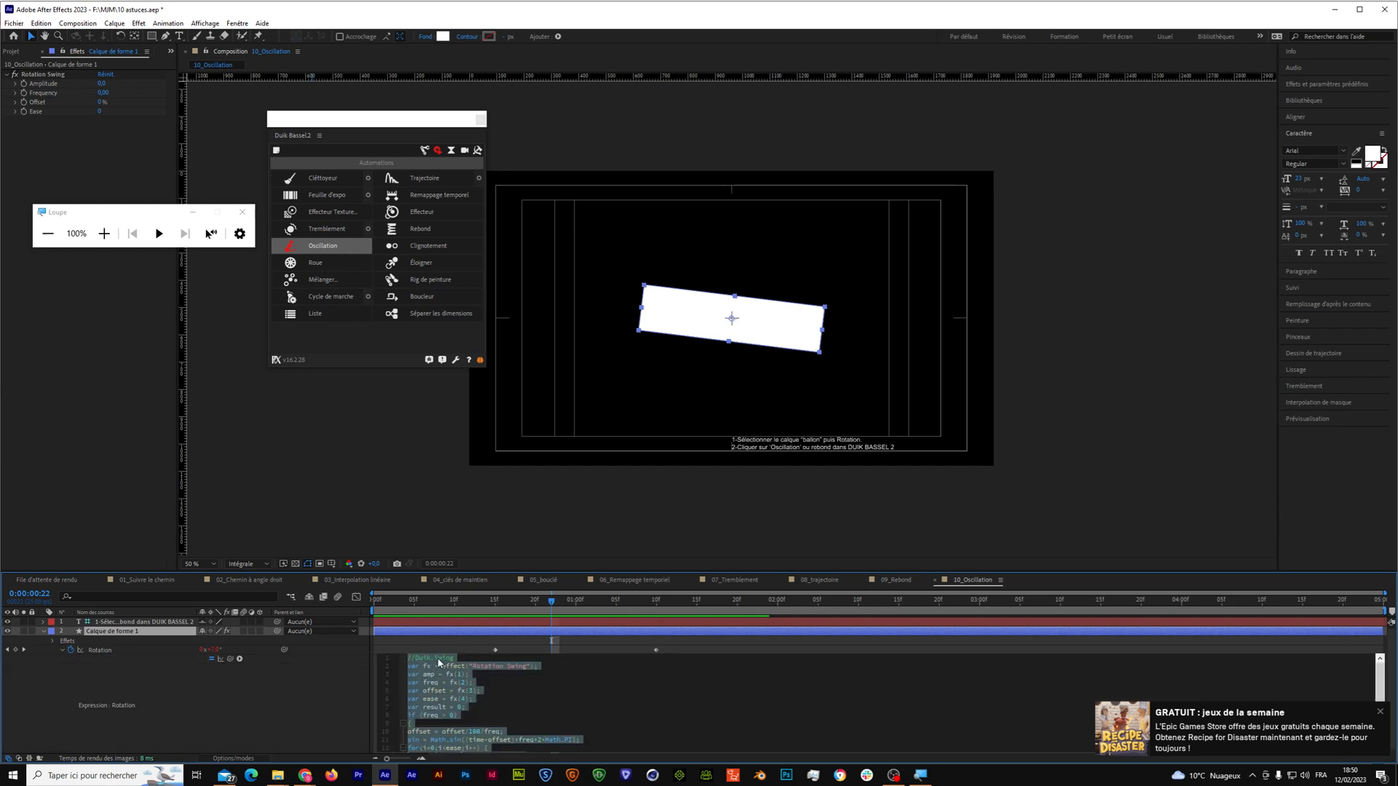
pyautogui.scroll(-2, 514, 695)
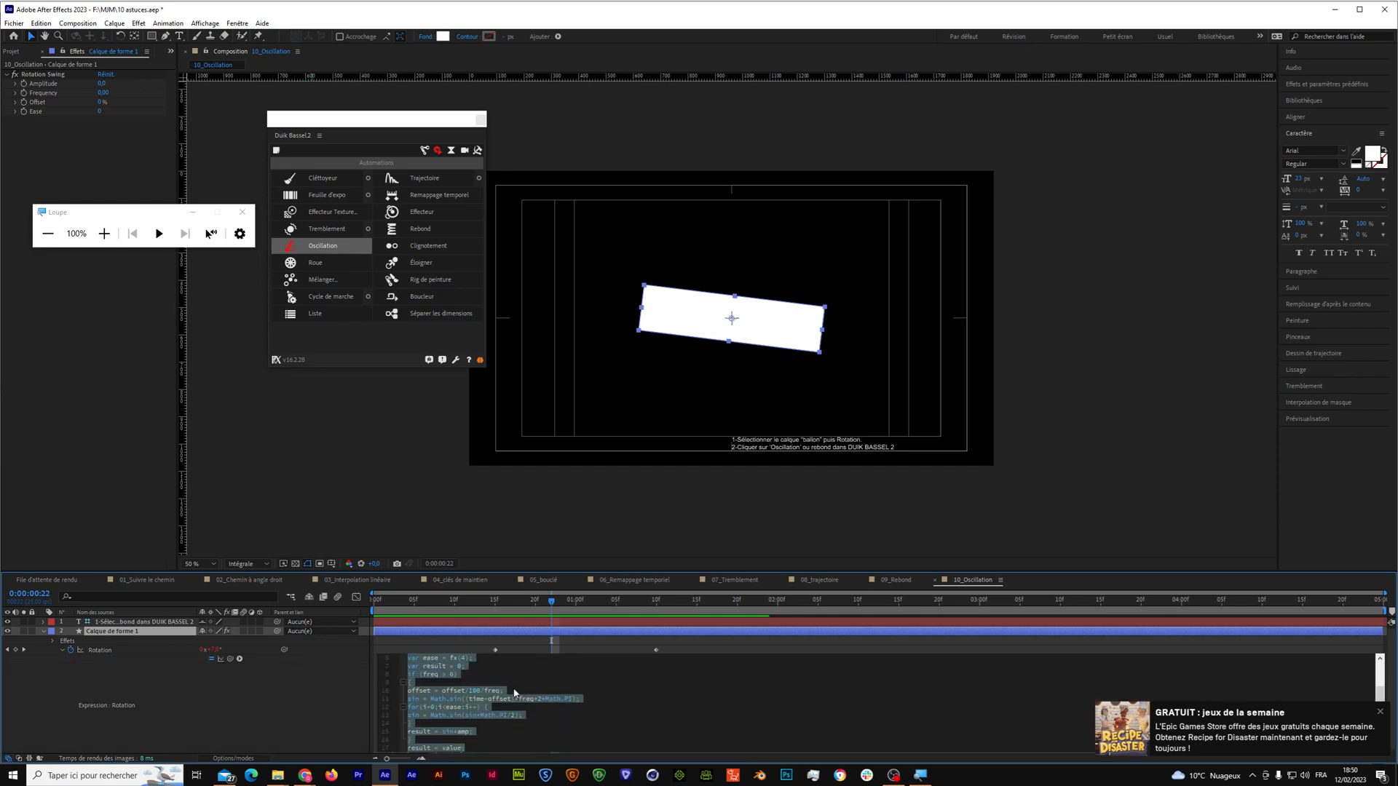
pyautogui.click(451, 640)
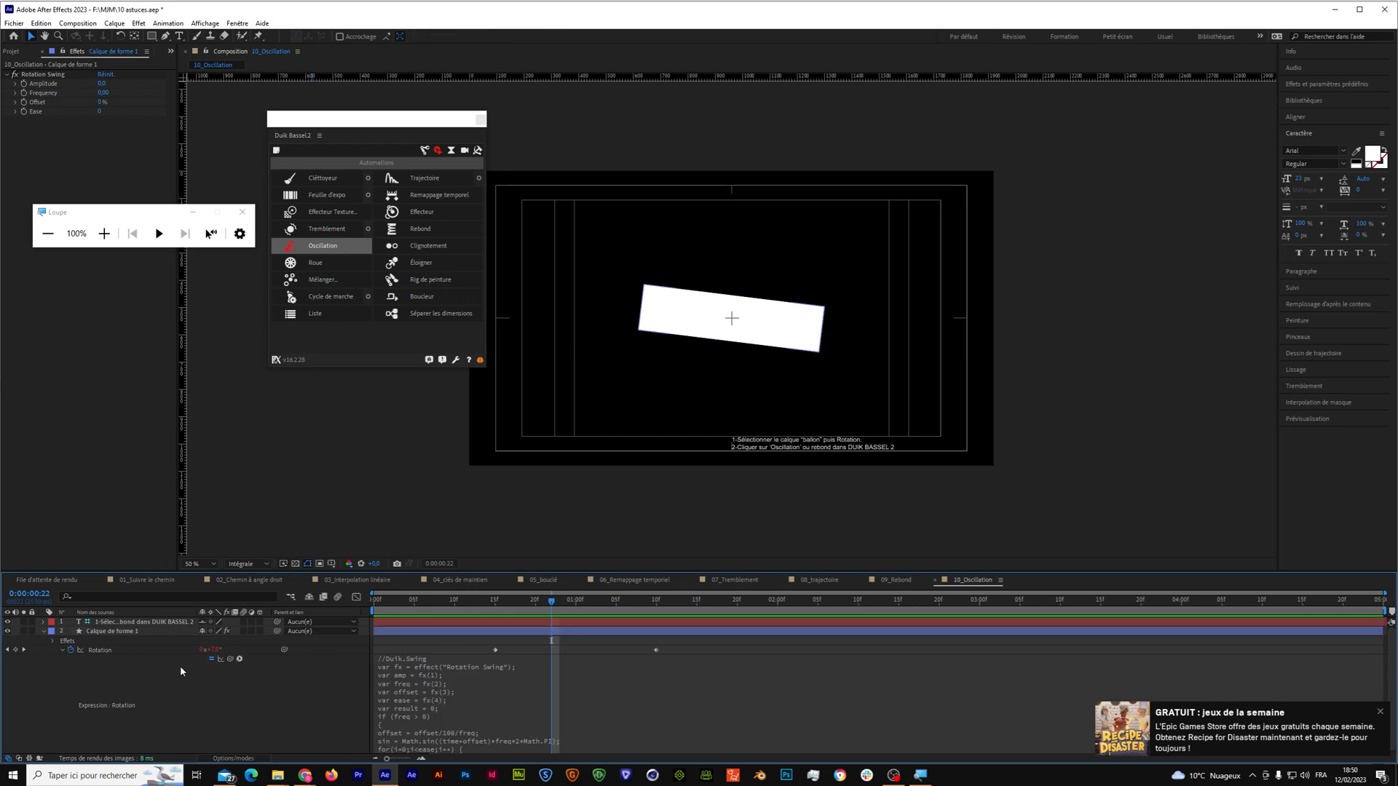
pyautogui.click(240, 658)
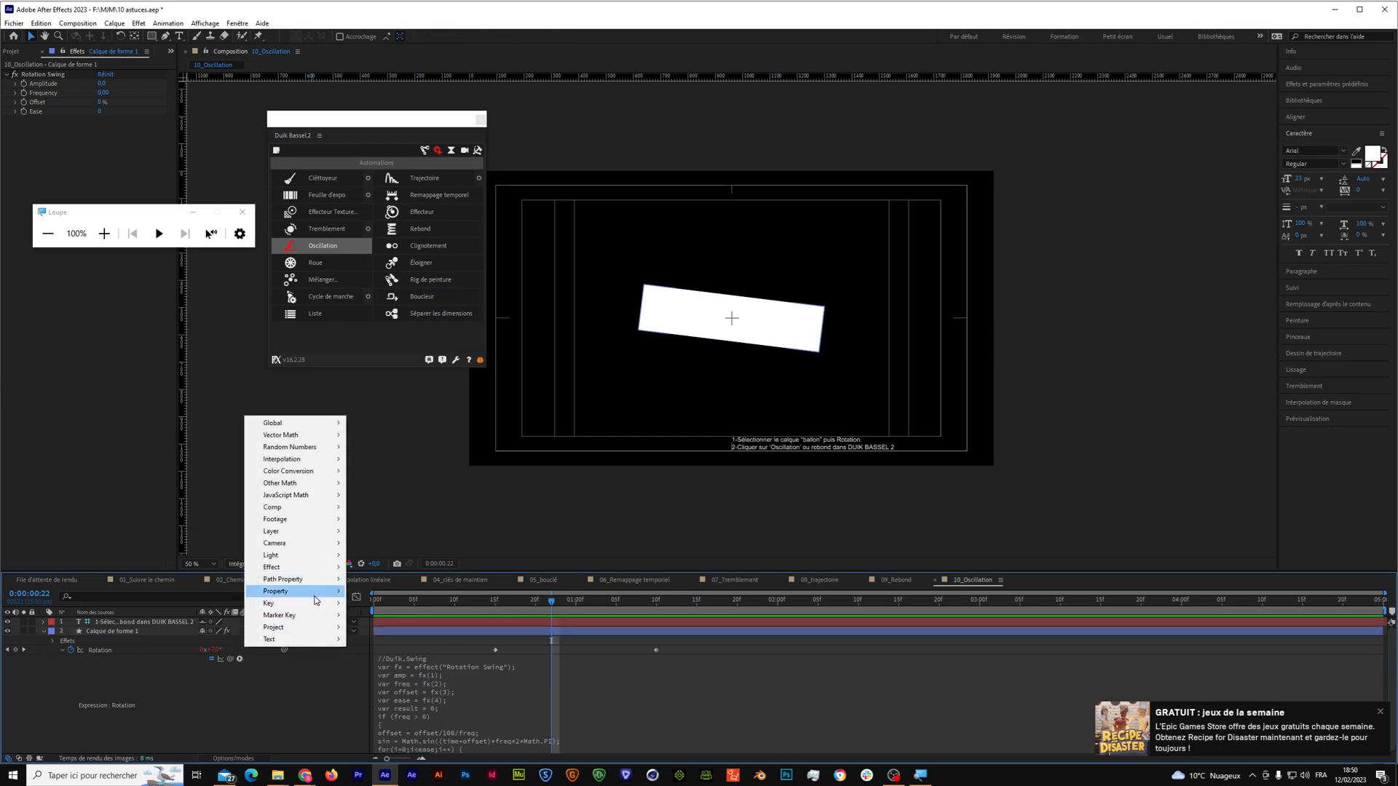
pyautogui.moveTo(326, 596)
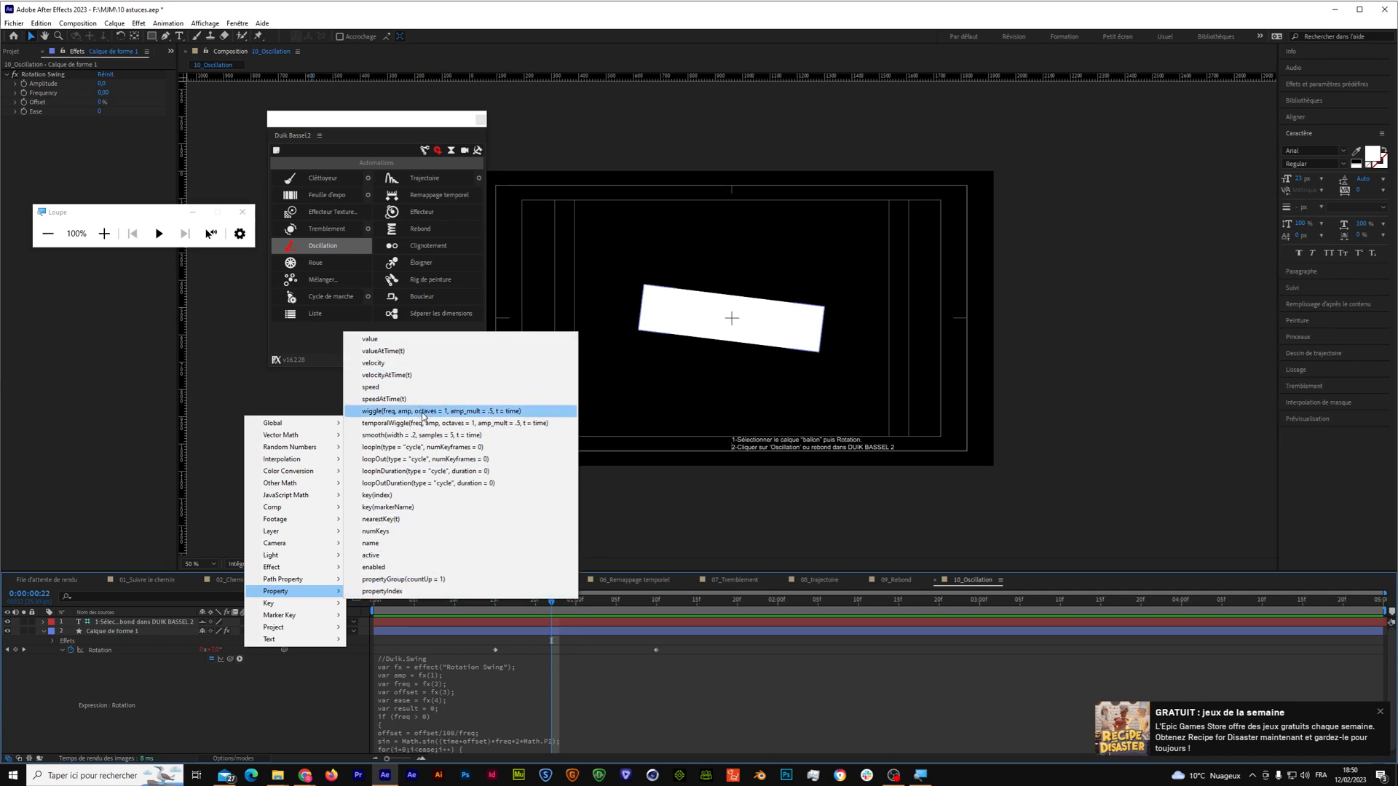
pyautogui.click(278, 726)
pyautogui.click(64, 650)
pyautogui.click(53, 640)
pyautogui.click(52, 640)
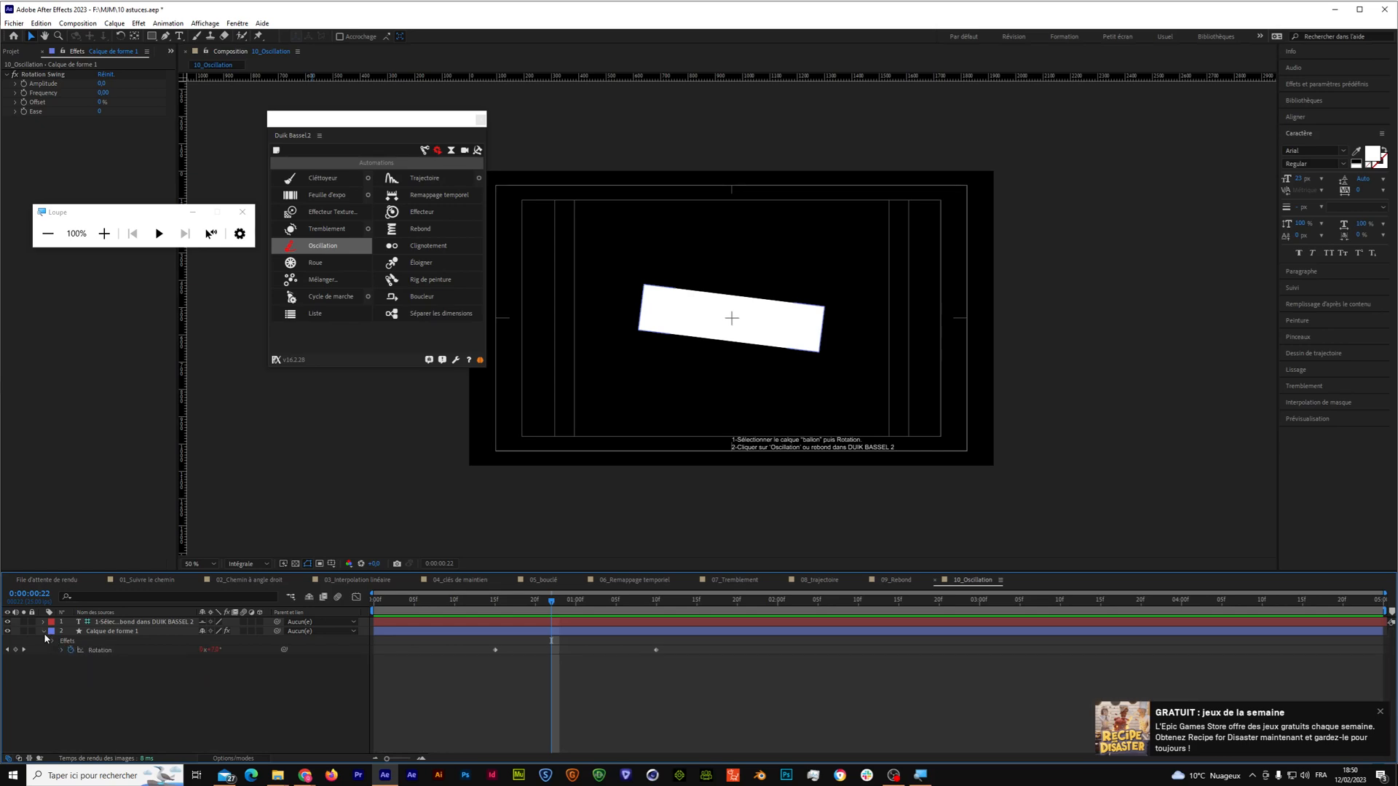
pyautogui.click(44, 631)
# Set the Rotation Swing effect's Amplitude to 10 and increase its Frequency from zero.
pyautogui.moveTo(553, 601); pyautogui.dragTo(696, 641)
pyautogui.moveTo(598, 642); pyautogui.dragTo(569, 642)
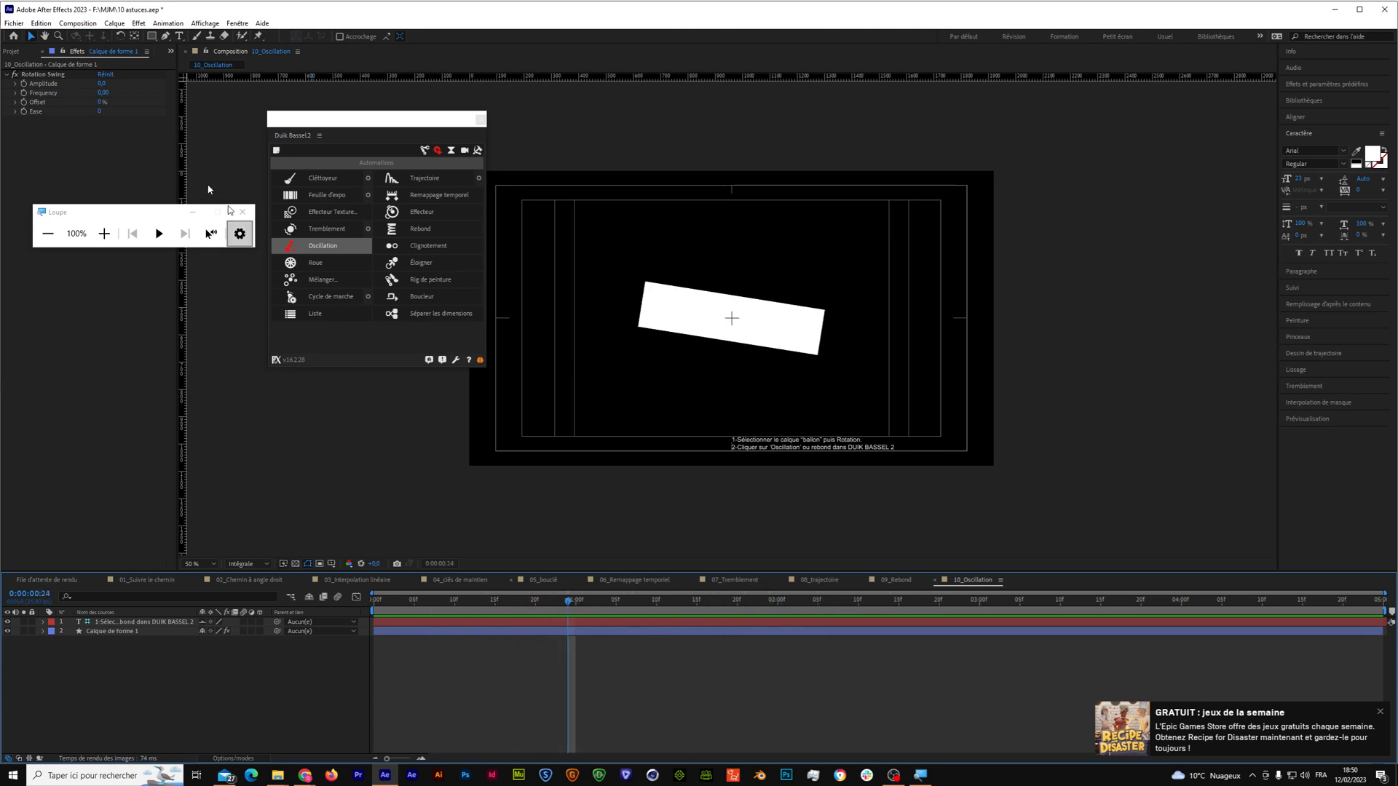
pyautogui.click(100, 84)
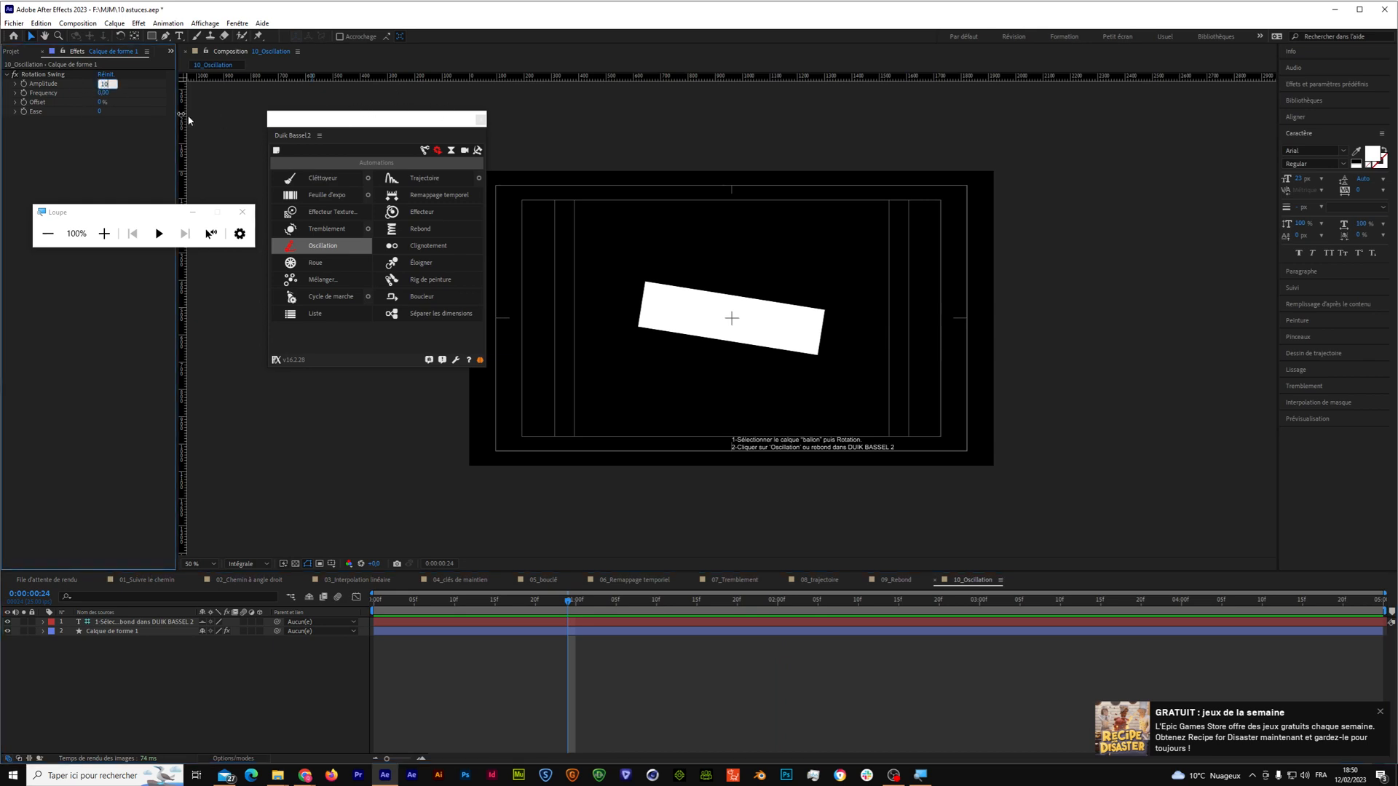
pyautogui.write('10')
pyautogui.click(106, 94)
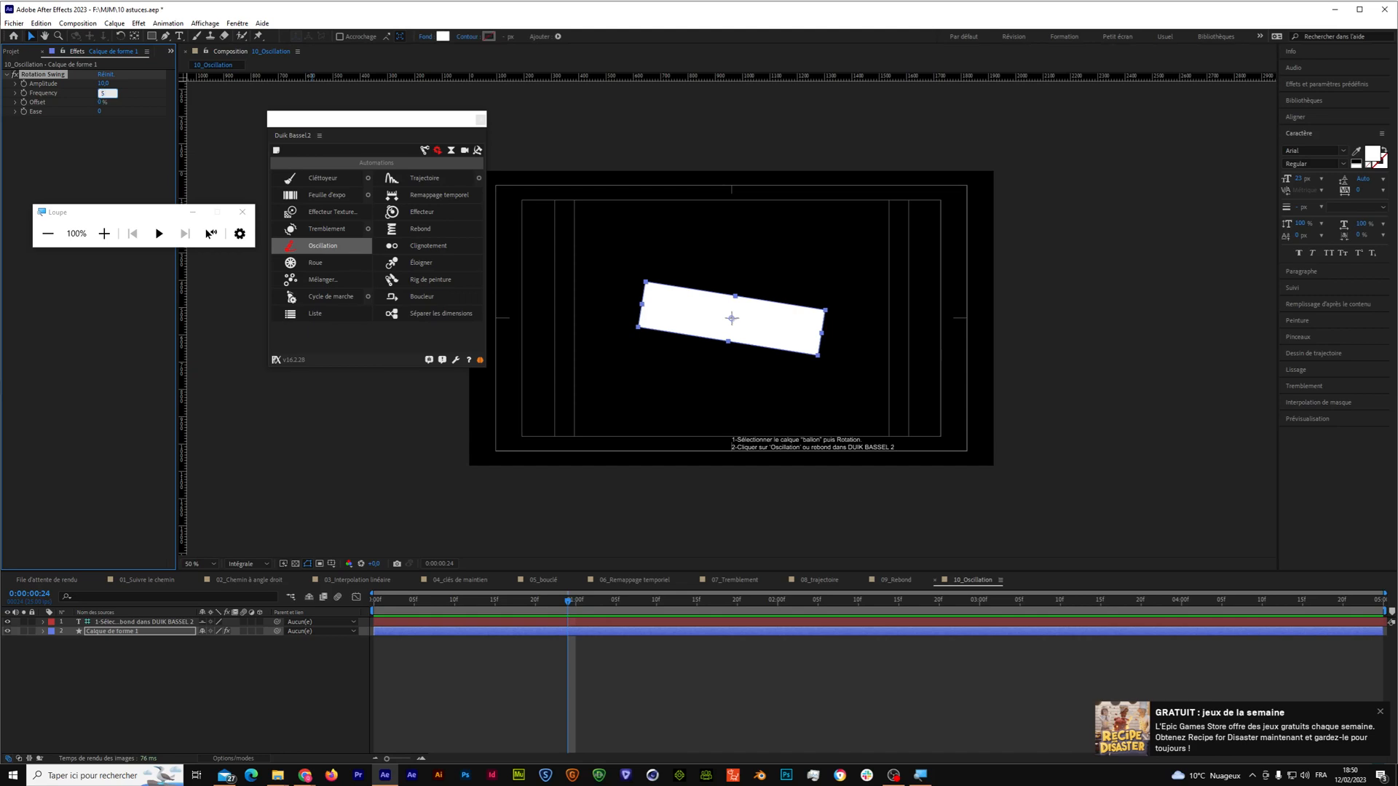
# Lower the preview resolution to Un quart and play the rectangle's oscillating rotation.
pyautogui.moveTo(568, 601); pyautogui.dragTo(417, 605)
pyautogui.press('space')
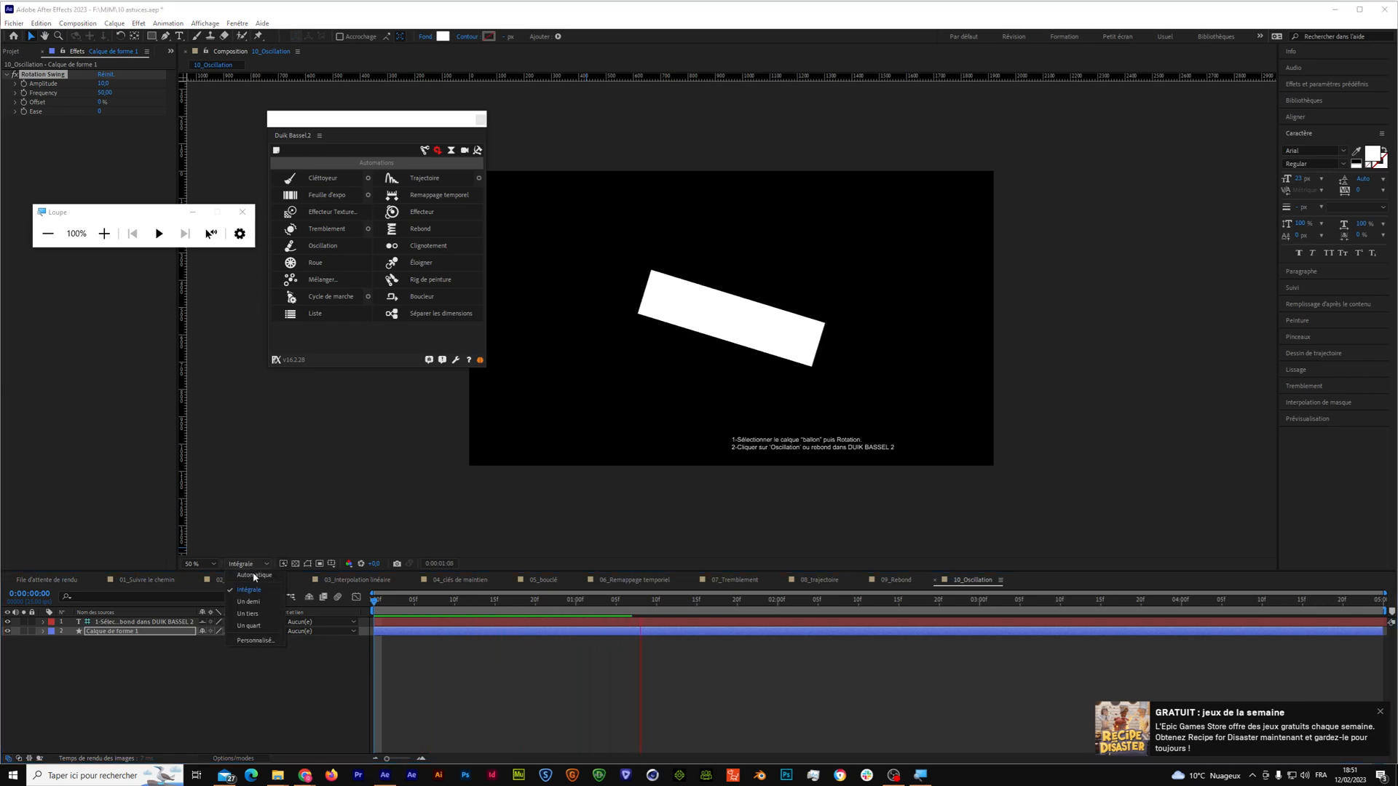
pyautogui.press('space')
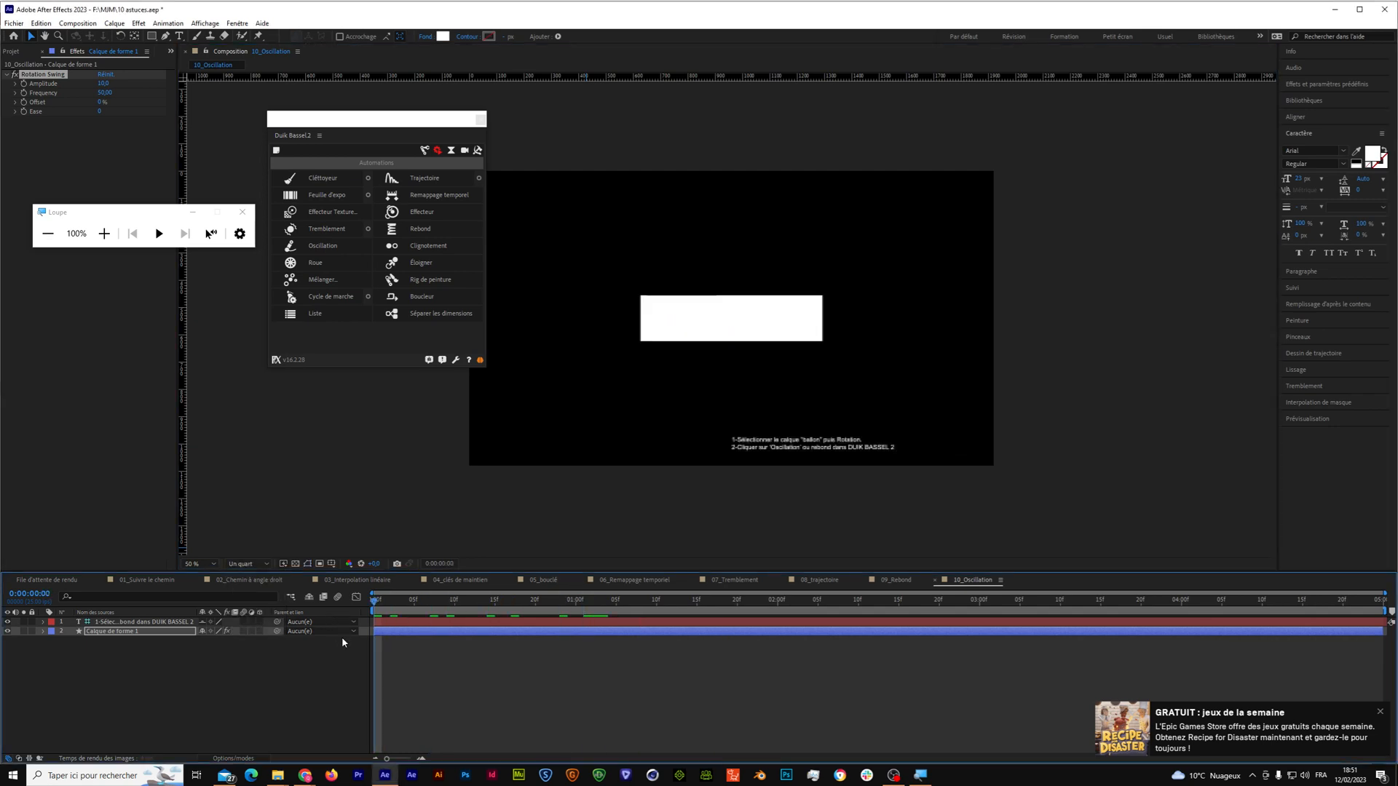
pyautogui.press('space')
pyautogui.moveTo(372, 606); pyautogui.dragTo(508, 641)
pyautogui.press('space')
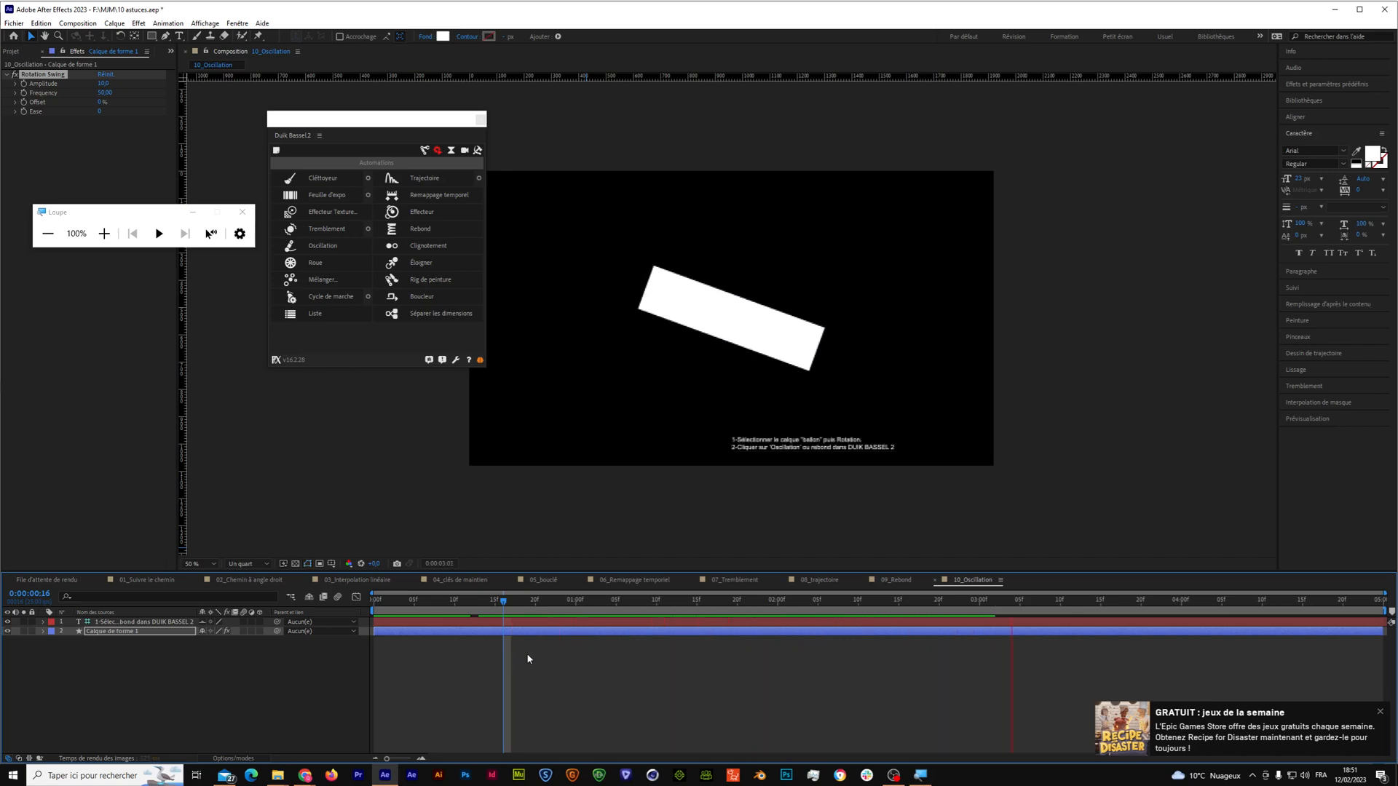
# Show the Rotation keyframes of Calque de forme 1 and set the Rotation Swing effect's Frequency to 5.
pyautogui.click(657, 605)
pyautogui.click(585, 631)
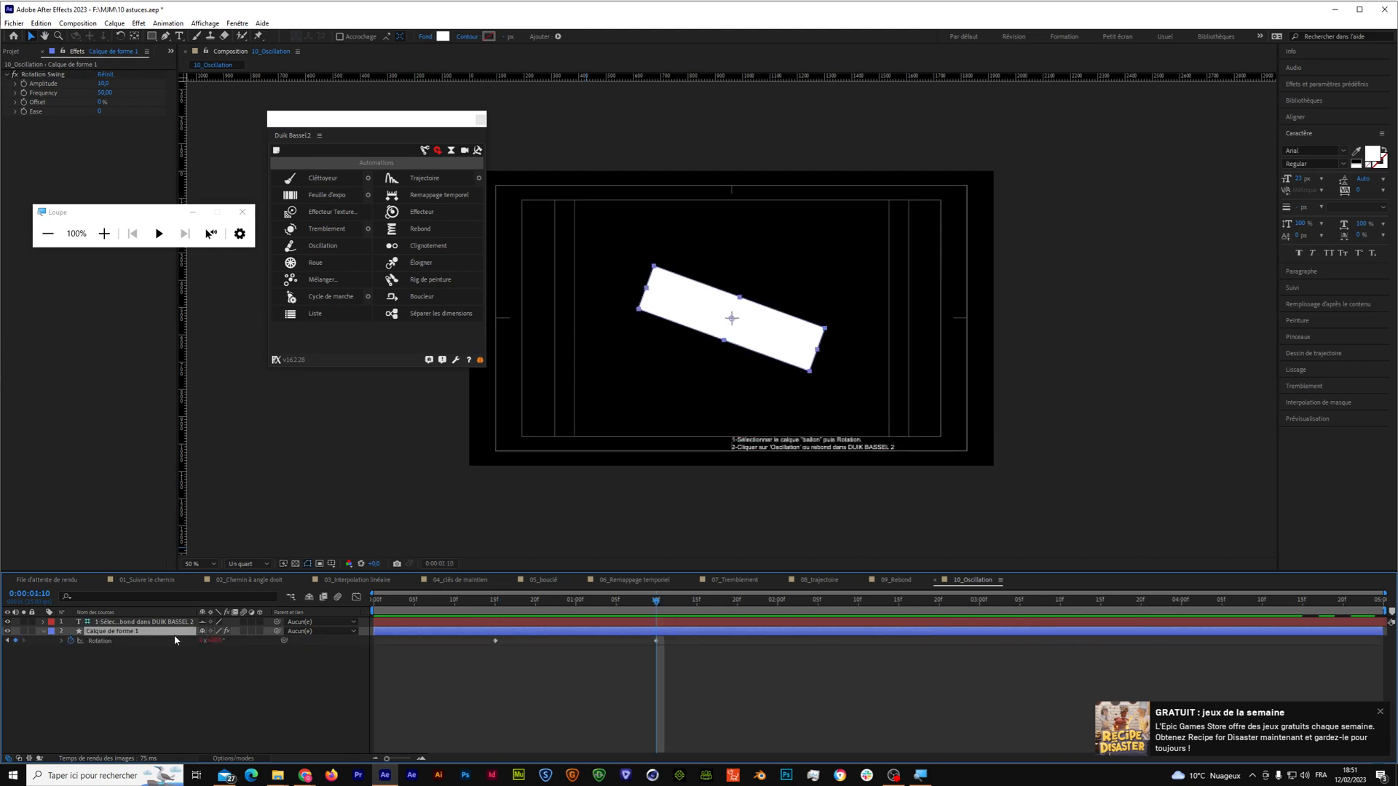
pyautogui.click(102, 92)
pyautogui.write('5')
pyautogui.press('Return')
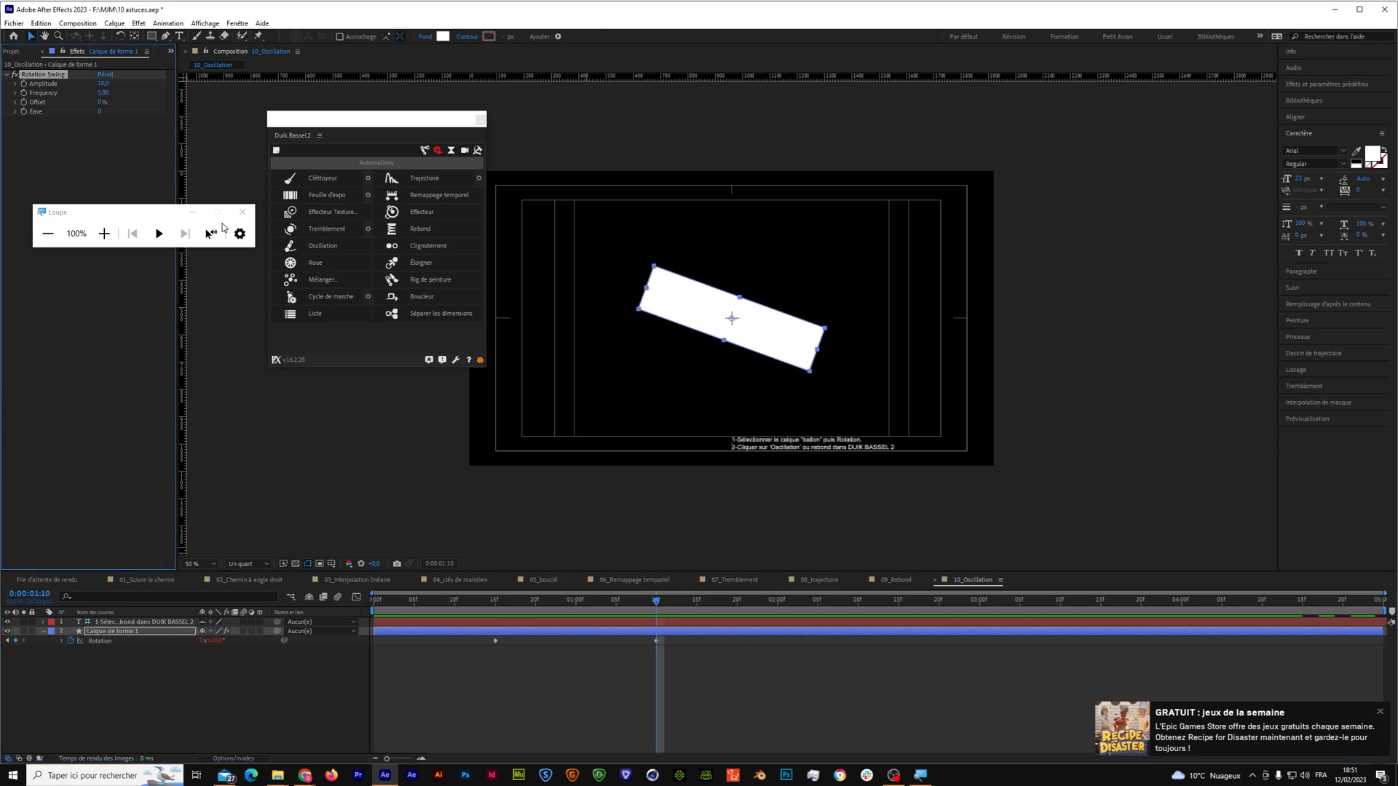
# Play and scrub the rectangle's oscillation before, between and after its two Rotation keyframes, dismissing the desktop notification.
pyautogui.moveTo(577, 603); pyautogui.dragTo(479, 616)
pyautogui.press('space')
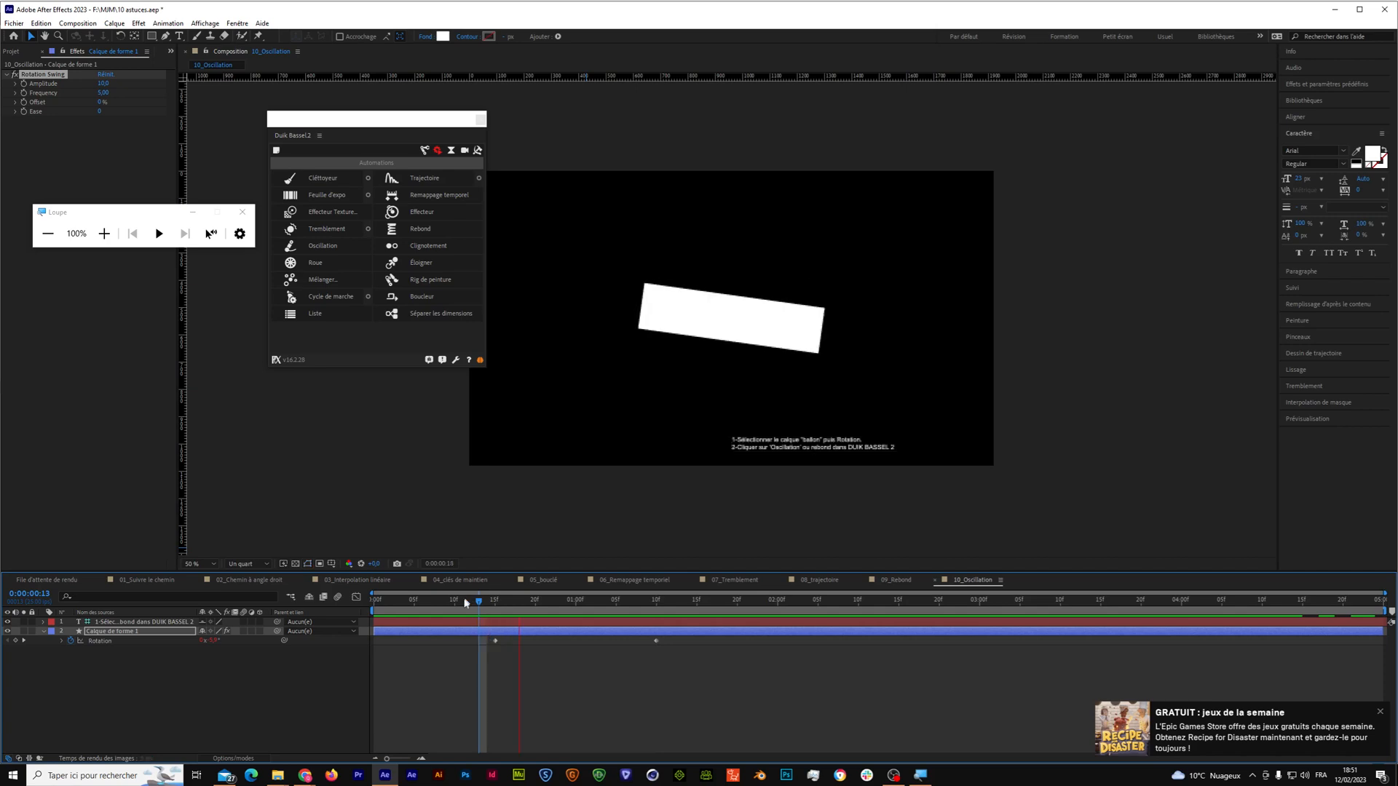
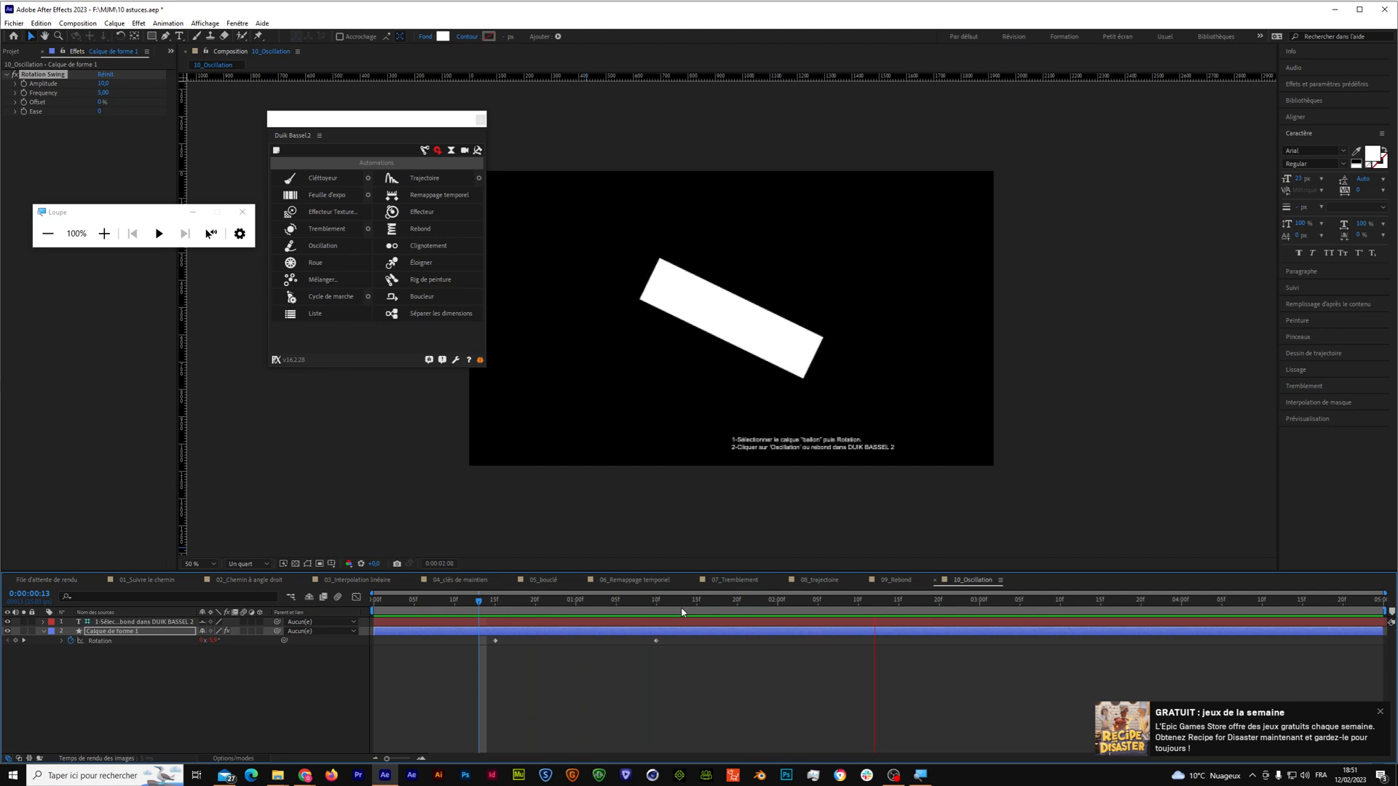
pyautogui.moveTo(682, 611)
pyautogui.mouseDown()
pyautogui.moveTo(666, 610)
pyautogui.moveTo(705, 610)
pyautogui.mouseUp()
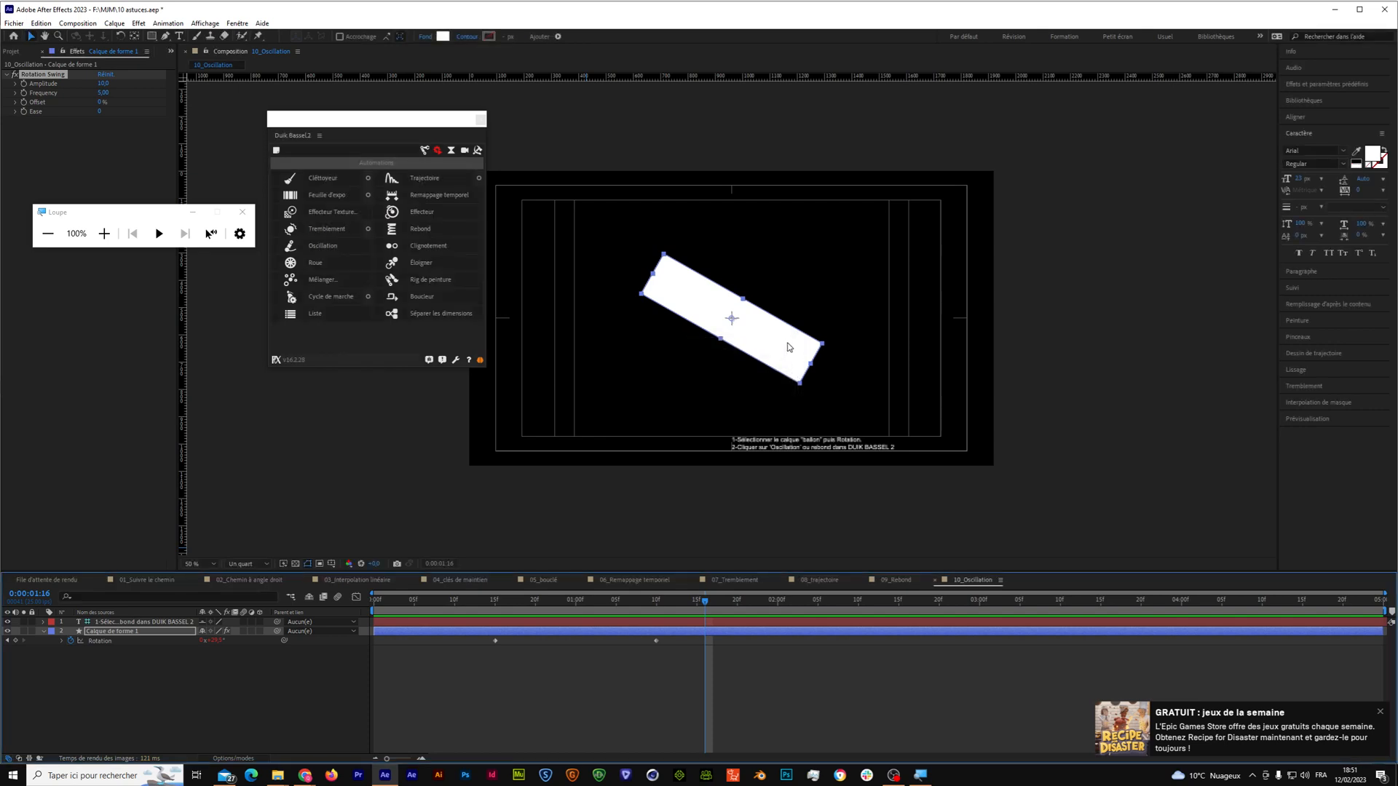
pyautogui.moveTo(707, 606); pyautogui.dragTo(567, 613)
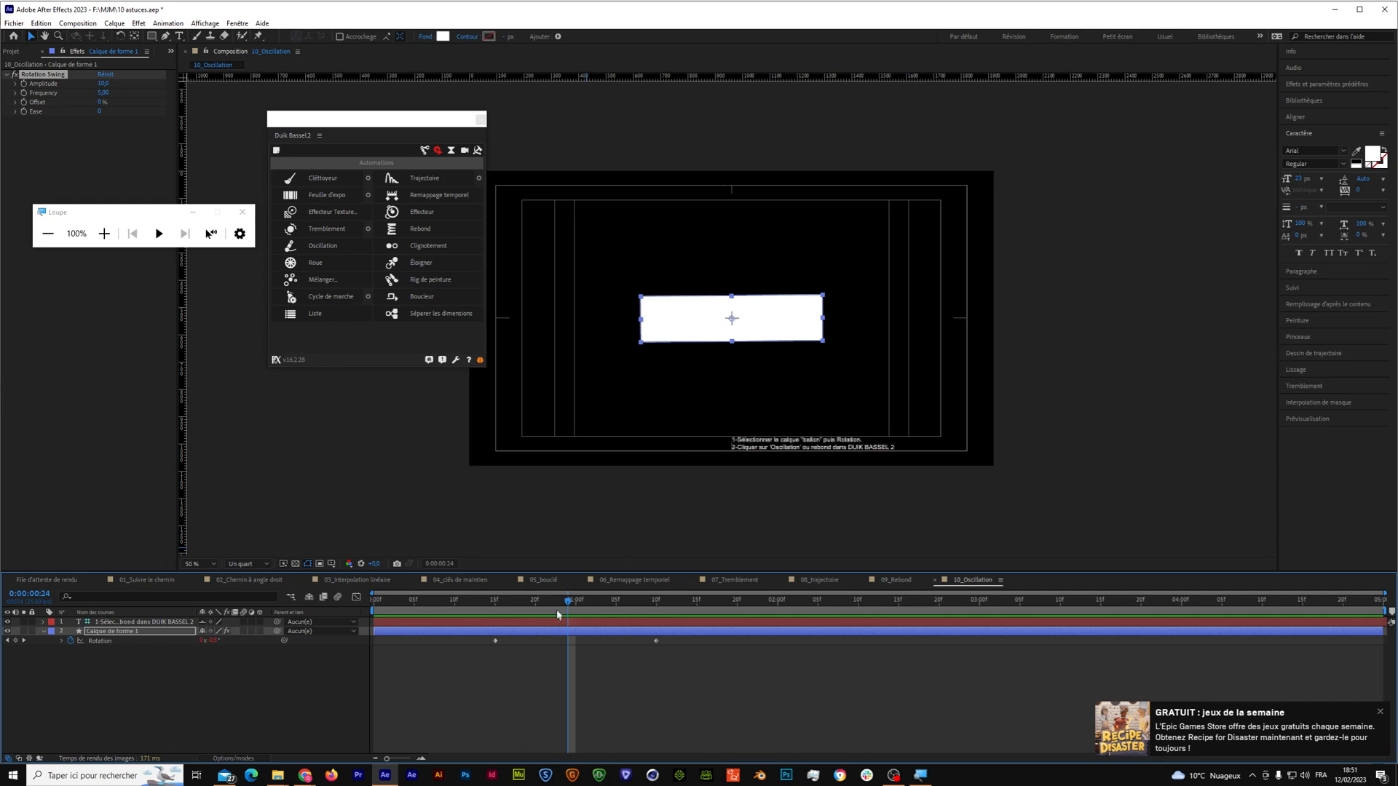
pyautogui.moveTo(568, 604); pyautogui.dragTo(737, 607)
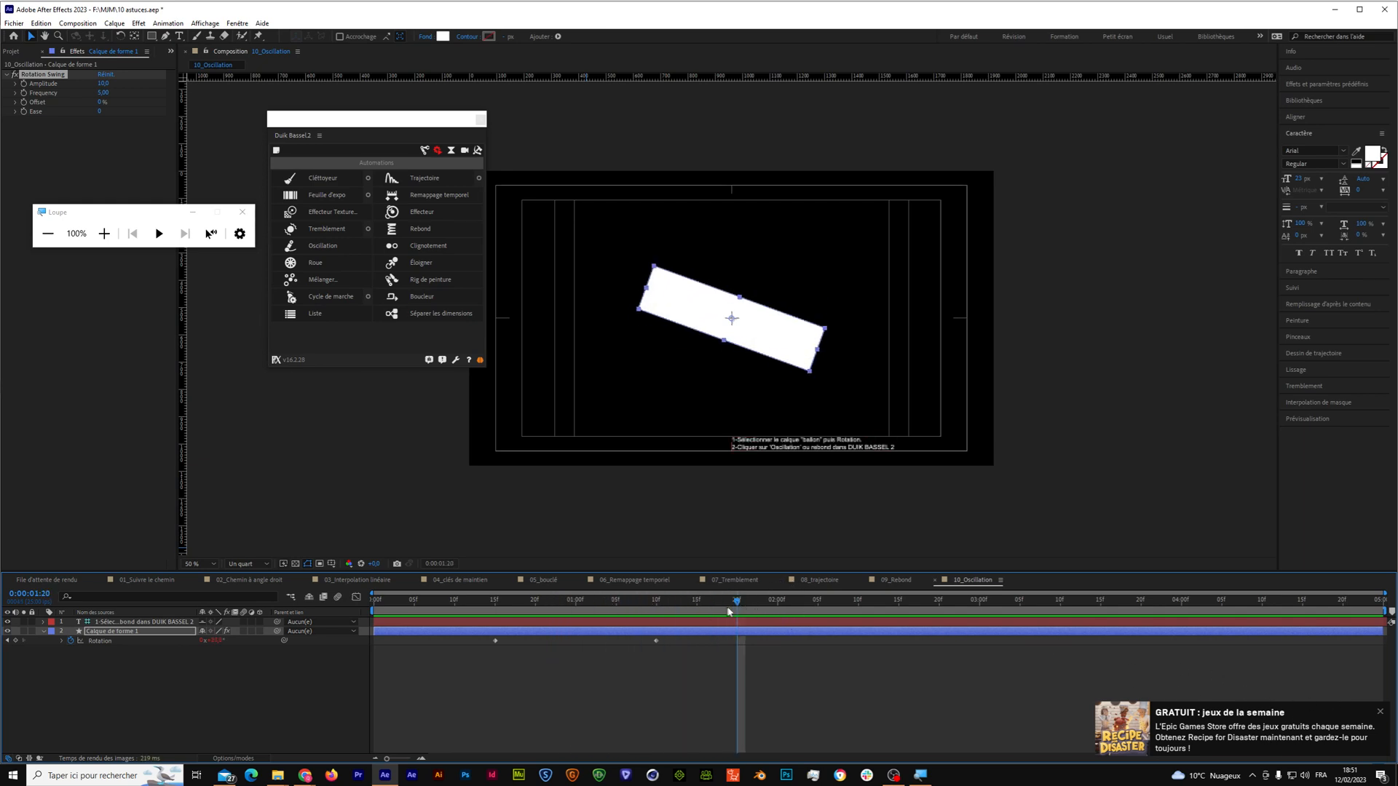
pyautogui.click(1380, 713)
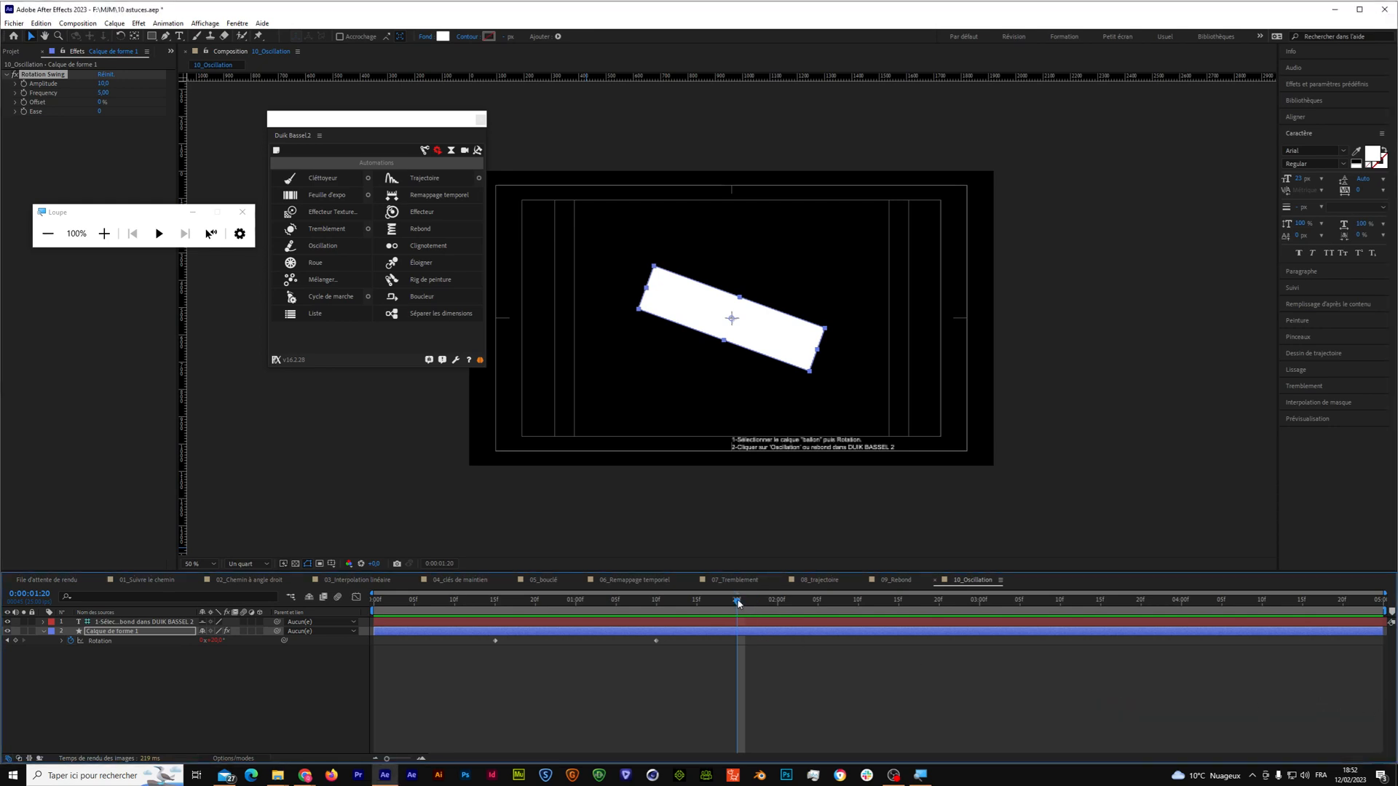
pyautogui.press('space')
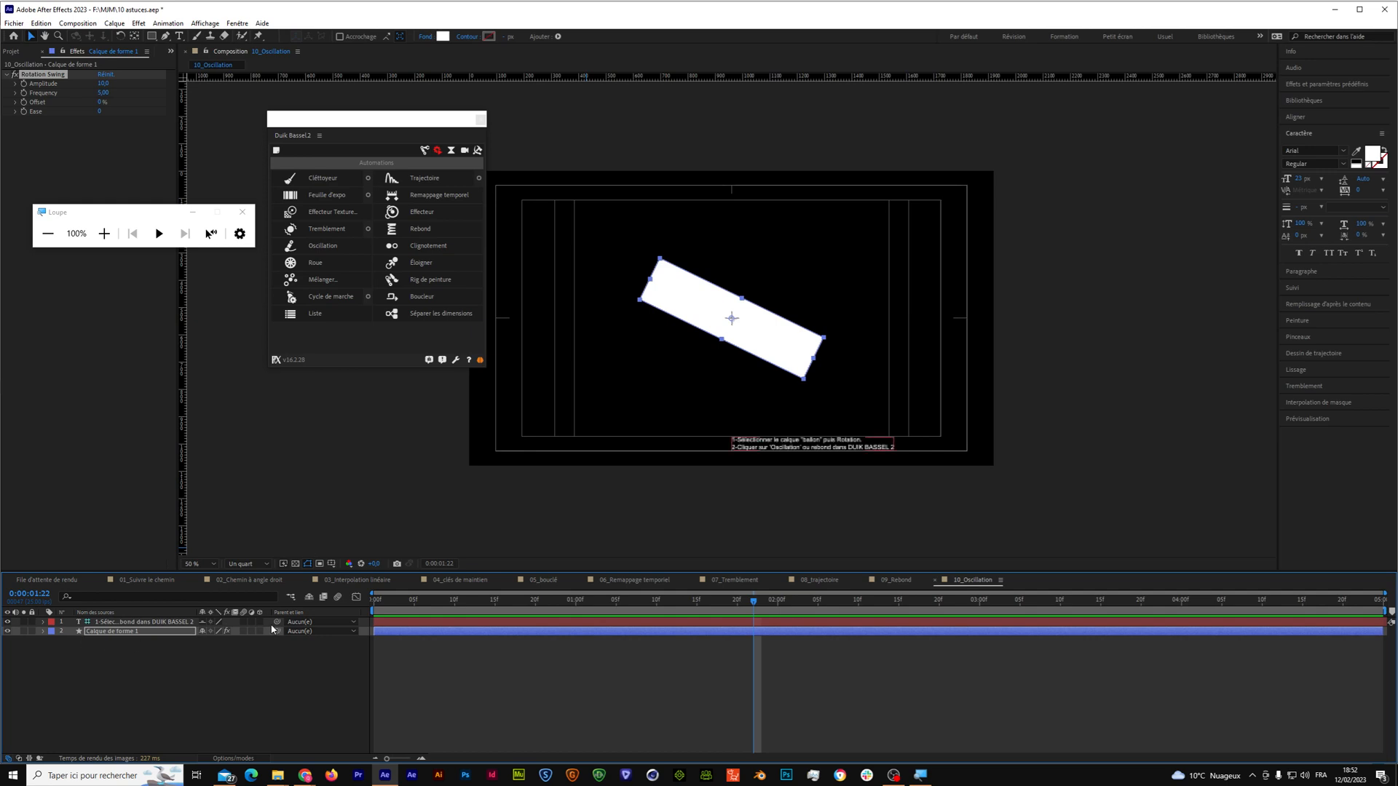
pyautogui.moveTo(753, 606); pyautogui.dragTo(837, 631)
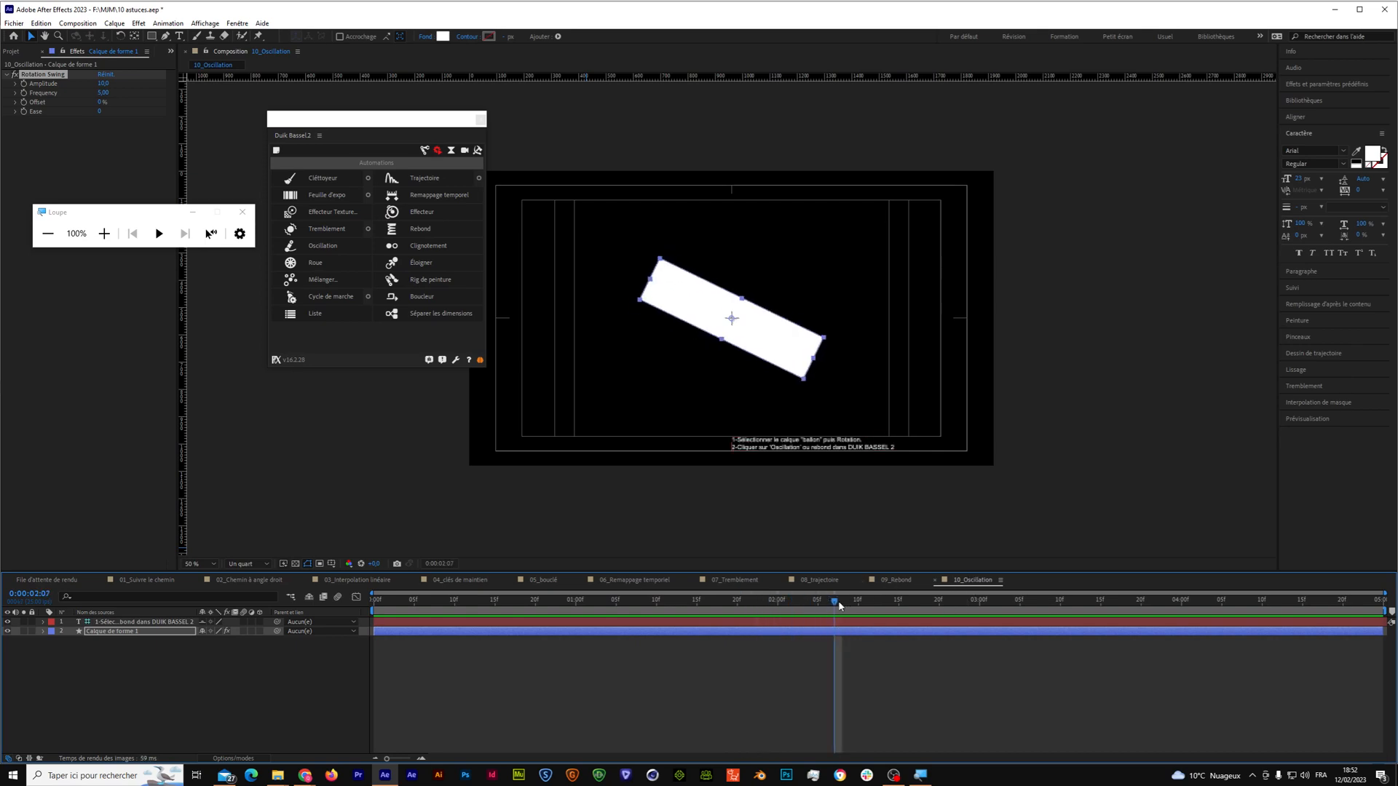
pyautogui.moveTo(835, 605); pyautogui.dragTo(649, 609)
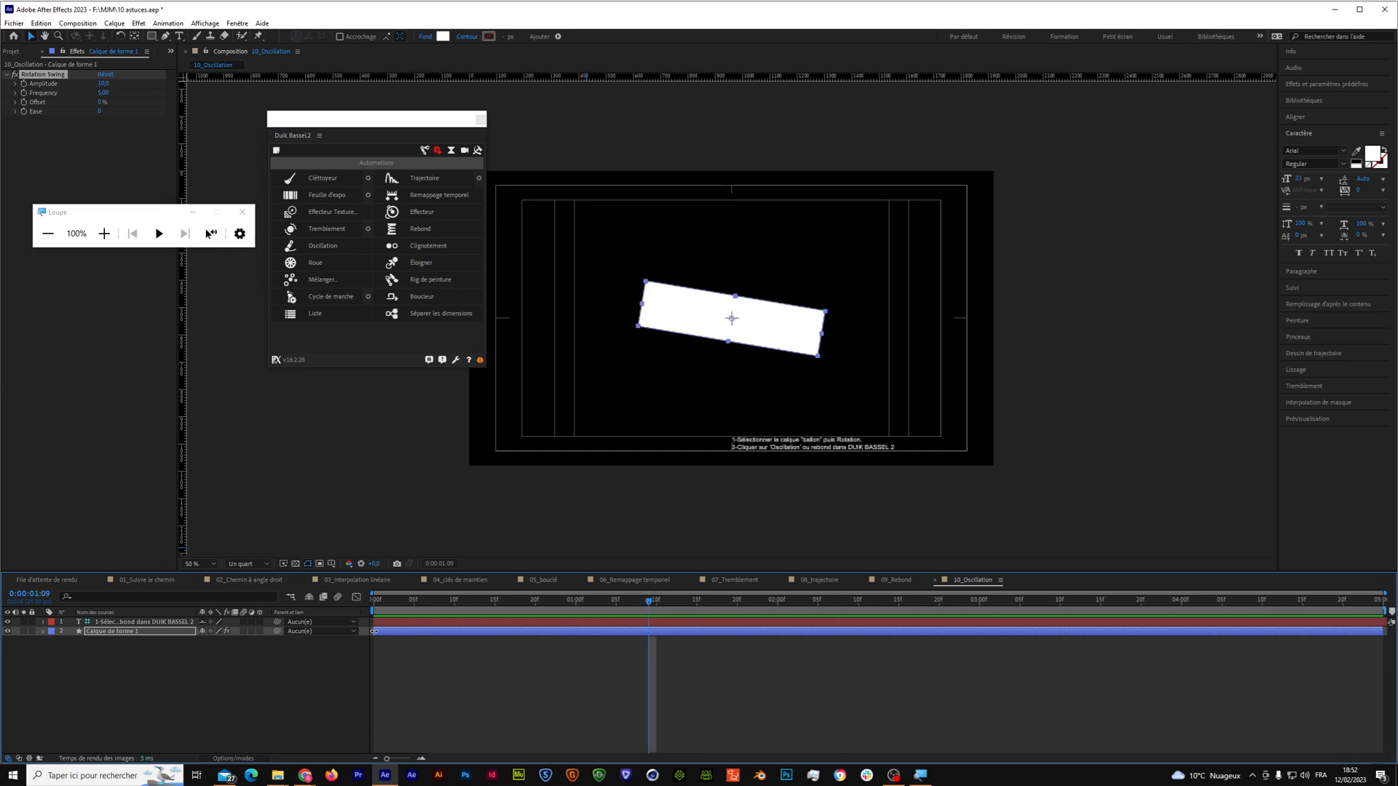
# Review Calque de forme 1's Rotation Swing settings and Duik's Oscillation automation, and return to the start of the timeline.
pyautogui.click(159, 624)
pyautogui.click(158, 632)
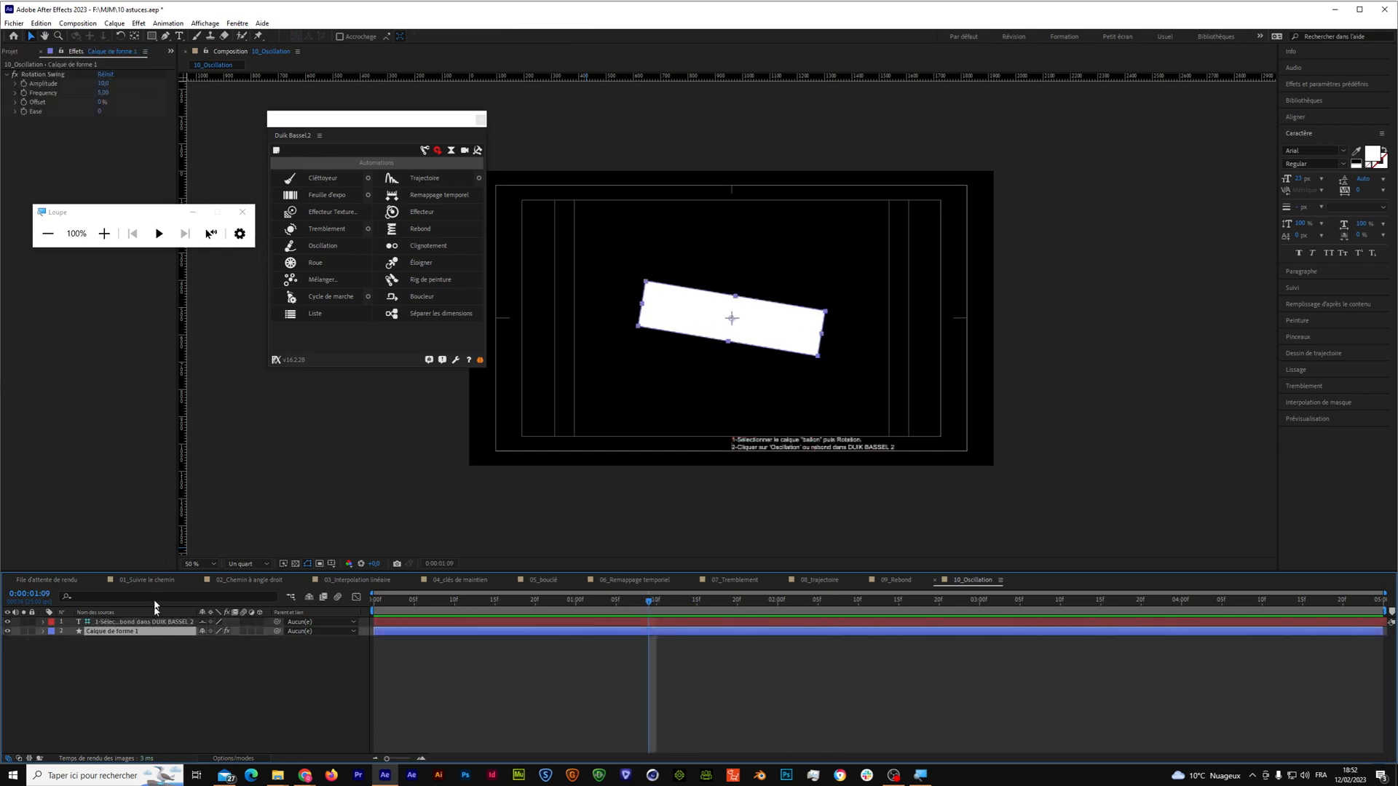
pyautogui.click(102, 85)
pyautogui.write('100')
pyautogui.click(725, 344)
pyautogui.click(322, 245)
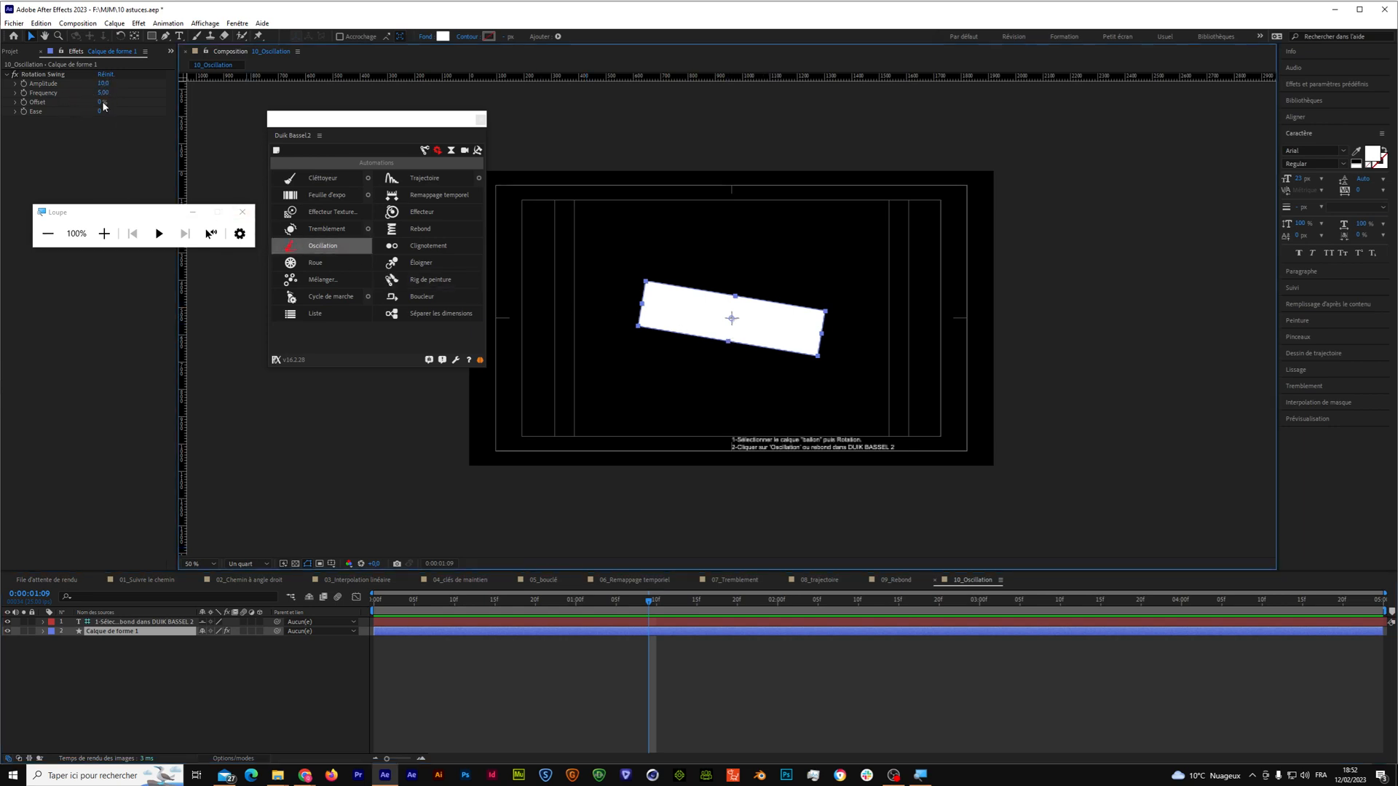
pyautogui.moveTo(643, 601); pyautogui.dragTo(390, 606)
# Open the 01_Suivre le chemin composition, preview the car following the road, and move the Duik panel clear of it.
pyautogui.click(147, 580)
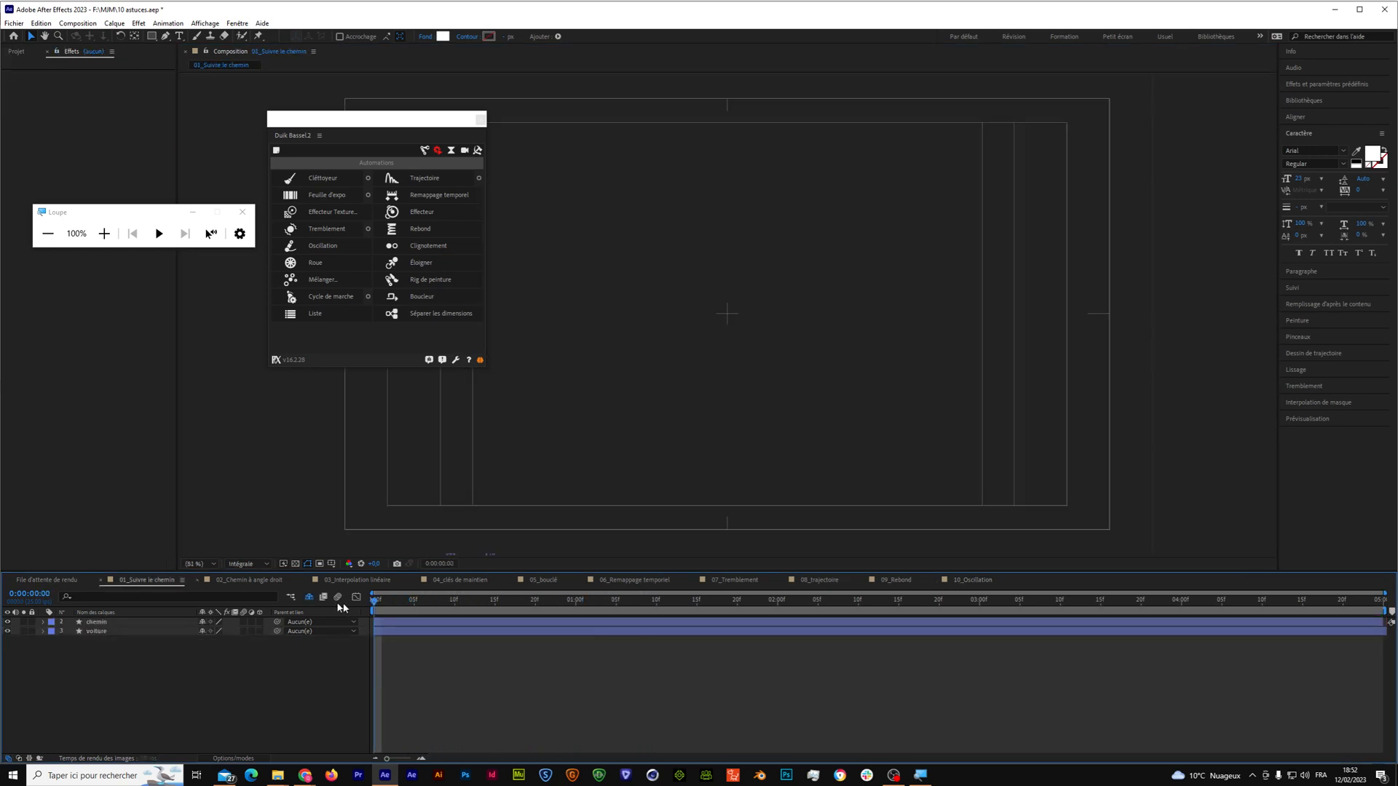
pyautogui.press('space')
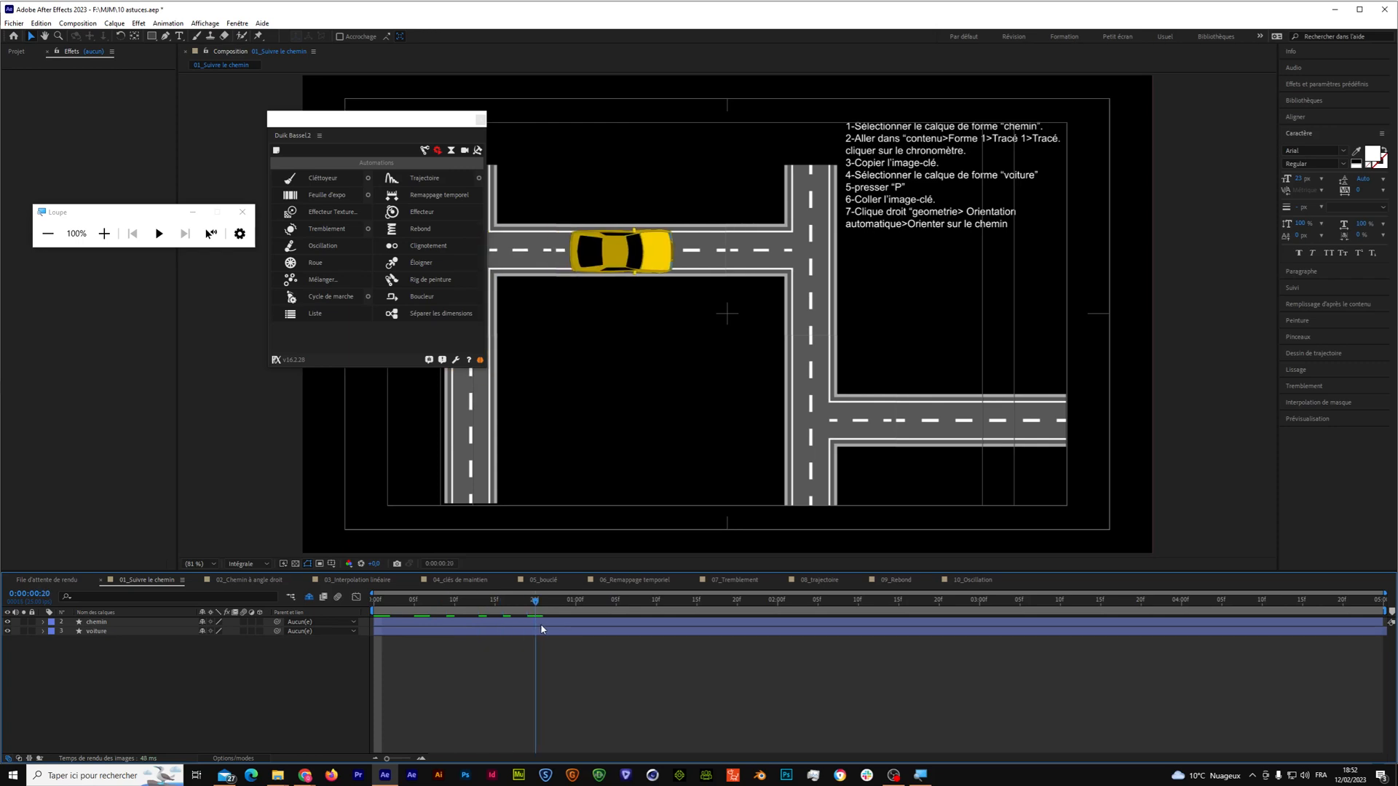
pyautogui.moveTo(427, 128); pyautogui.dragTo(258, 61)
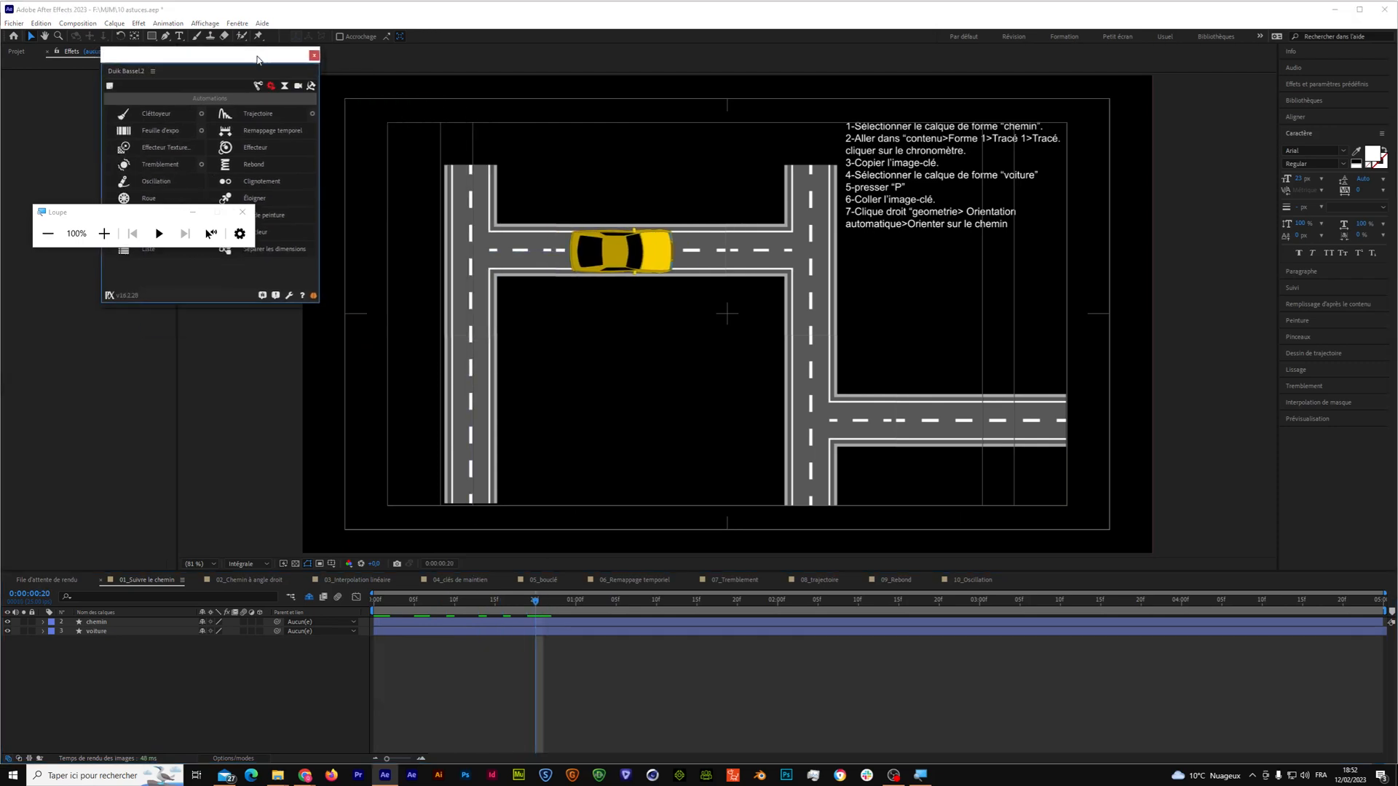
pyautogui.click(622, 251)
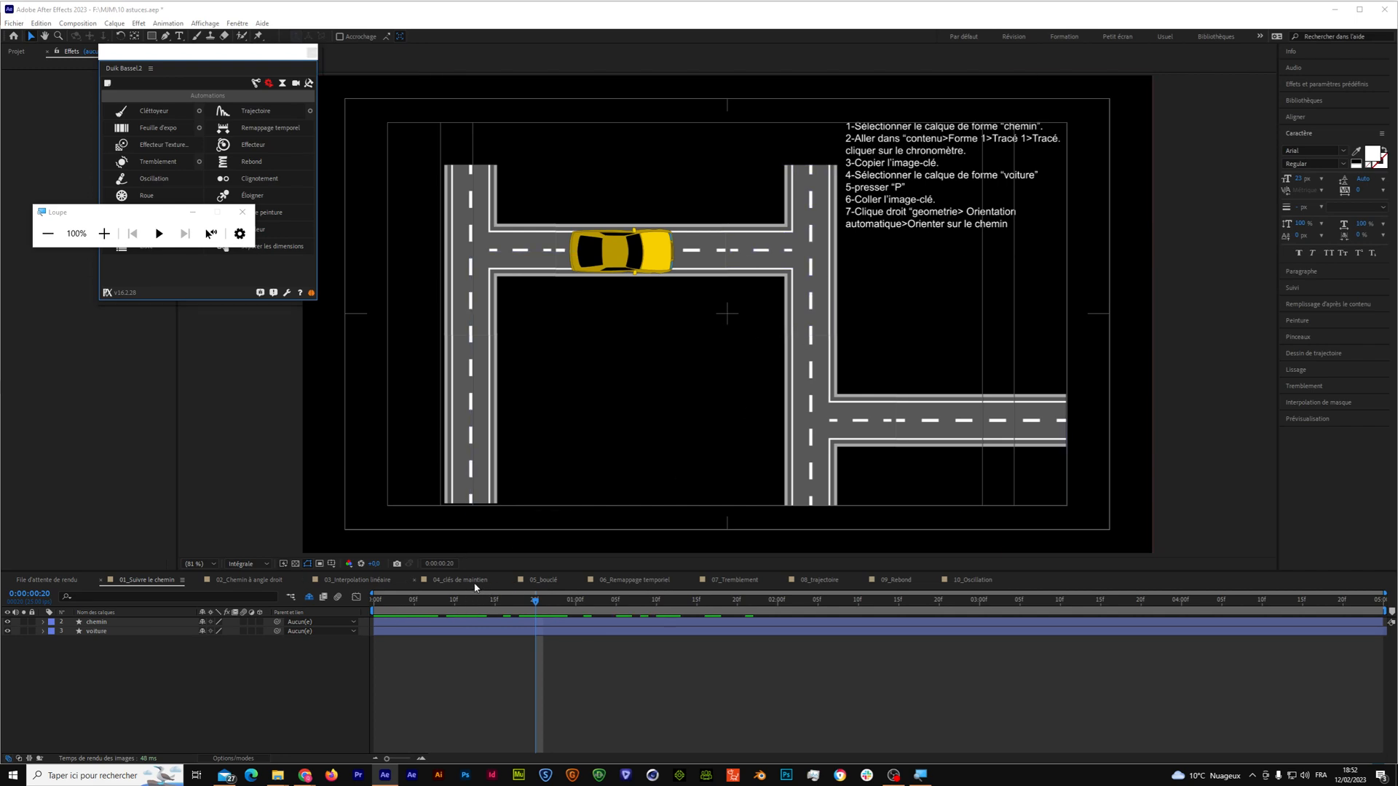
# Open the 04_clés de maintien composition and preview Sonic's hold-keyframe animation, checking the Sonic 2 and Cache alpha layers.
pyautogui.click(473, 582)
pyautogui.moveTo(576, 608); pyautogui.dragTo(510, 608)
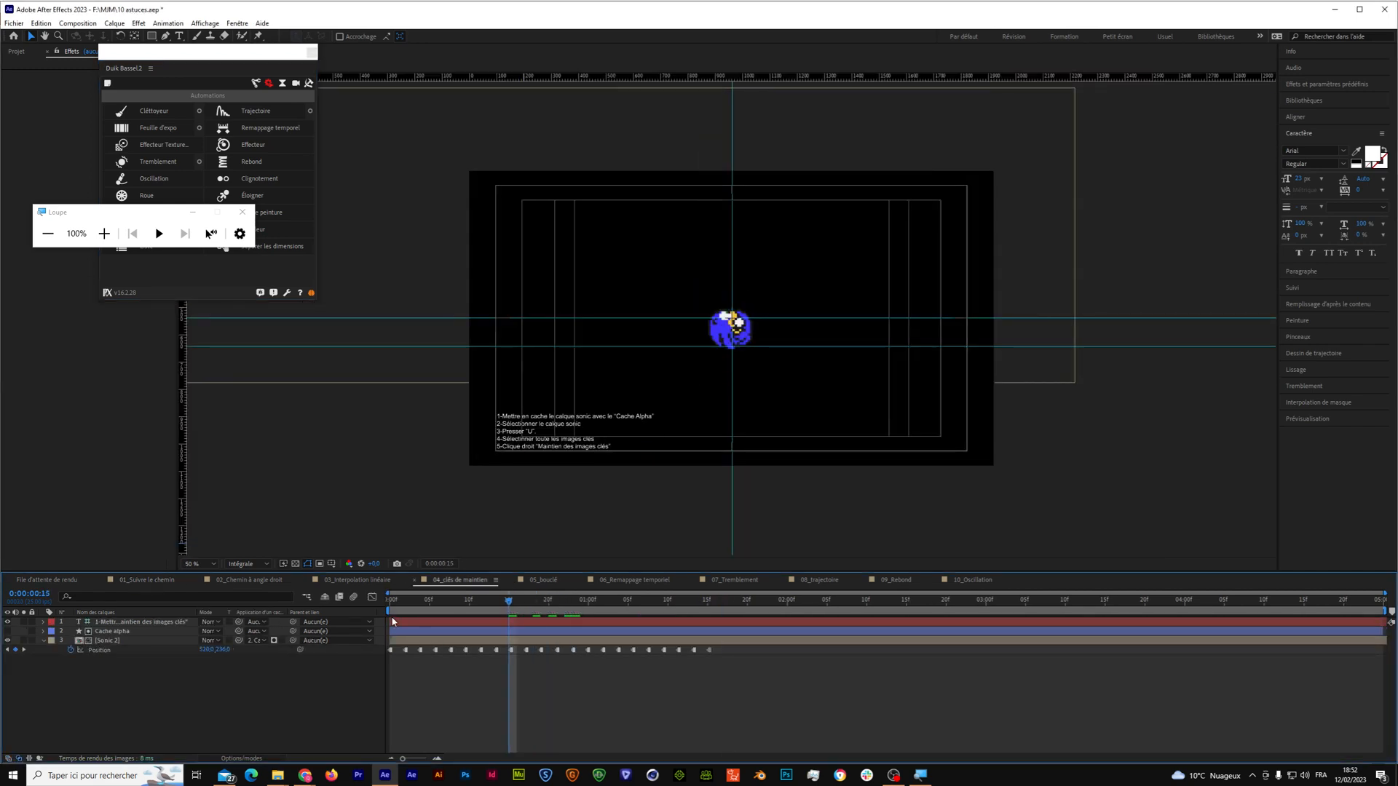
pyautogui.click(113, 642)
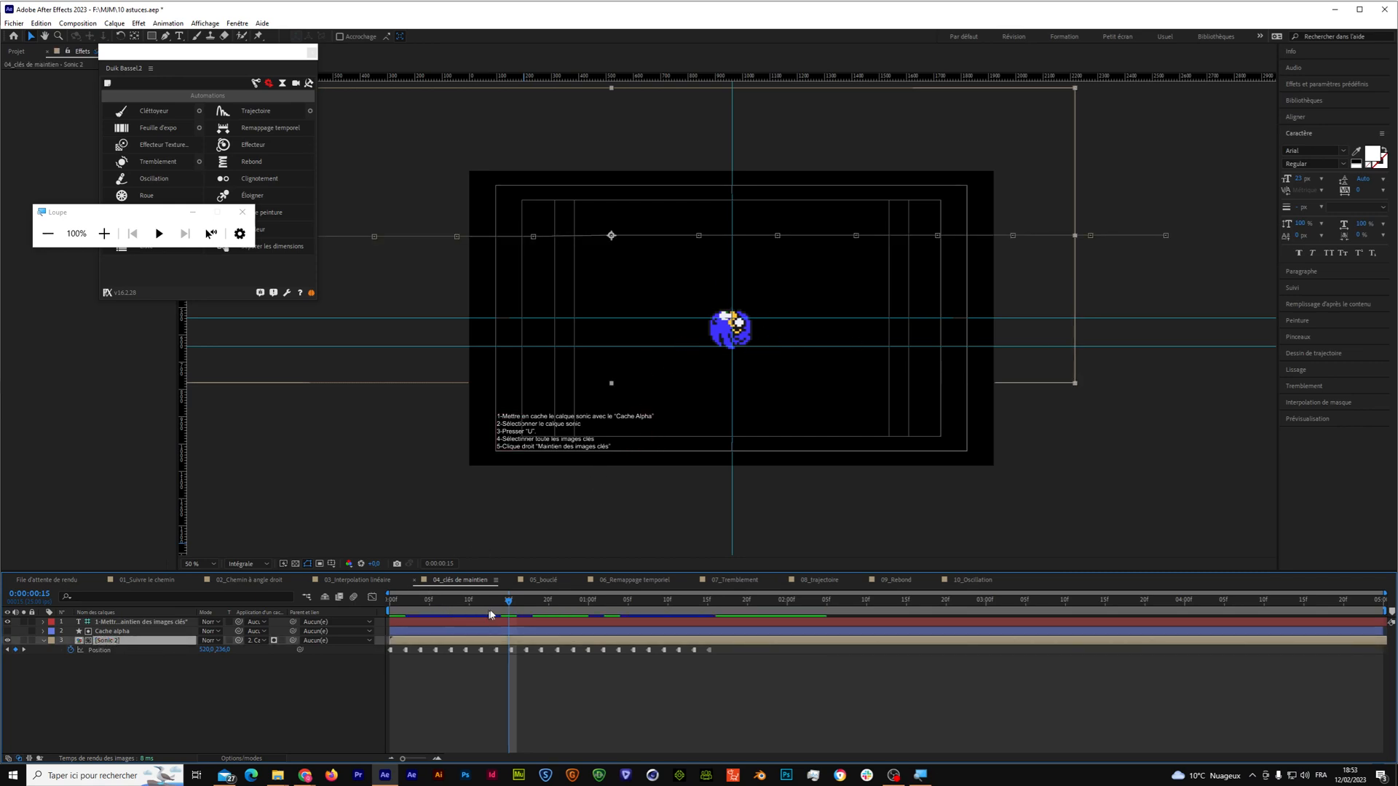
pyautogui.moveTo(509, 602); pyautogui.dragTo(389, 620)
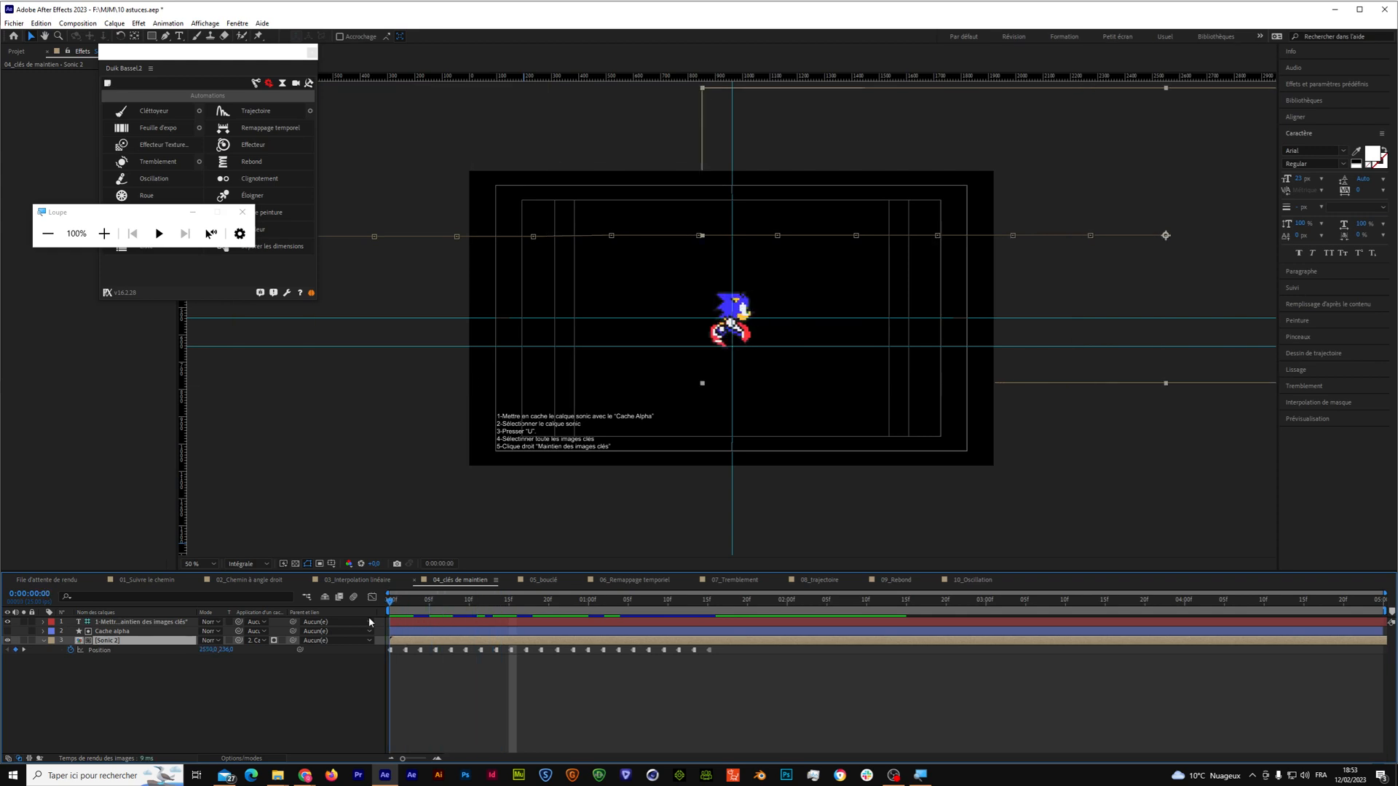
pyautogui.press('space')
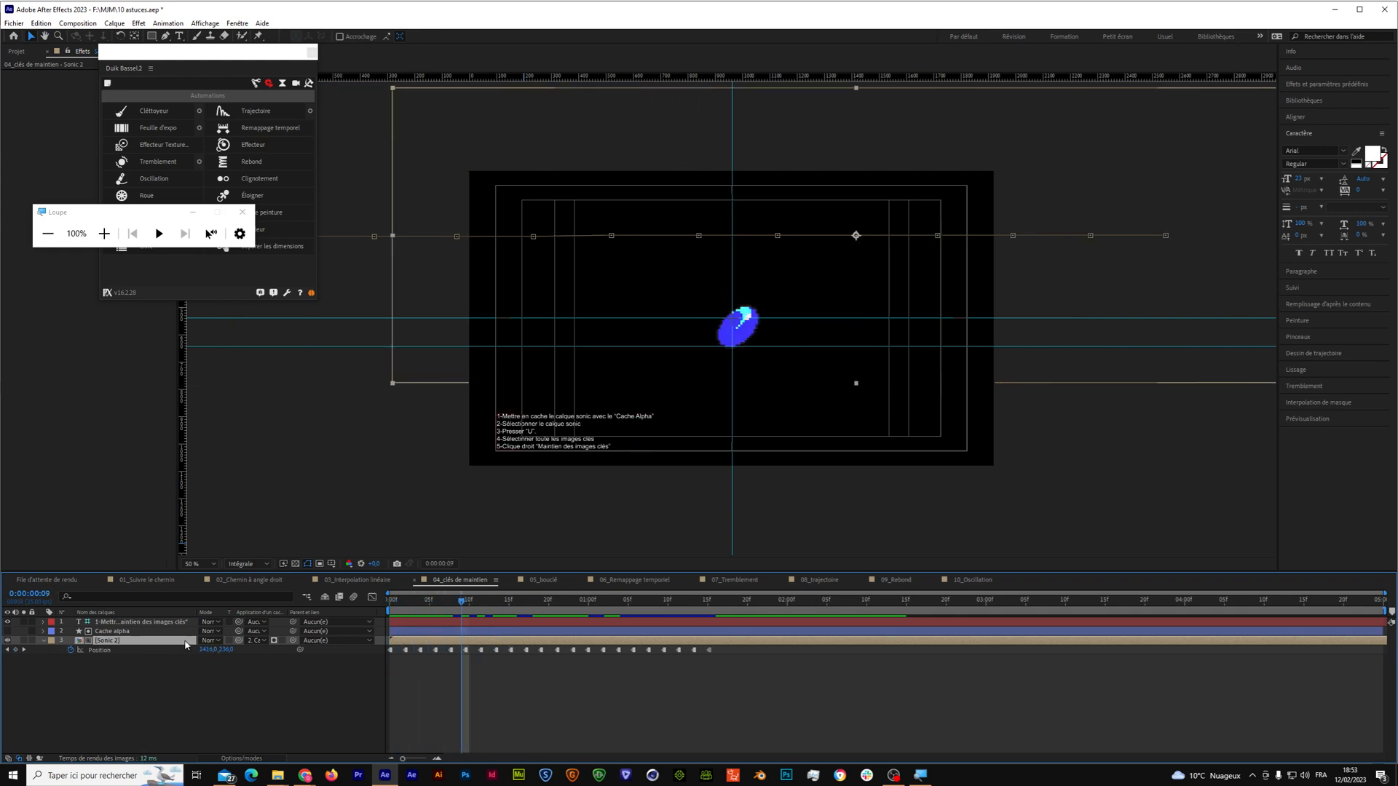
pyautogui.click(155, 632)
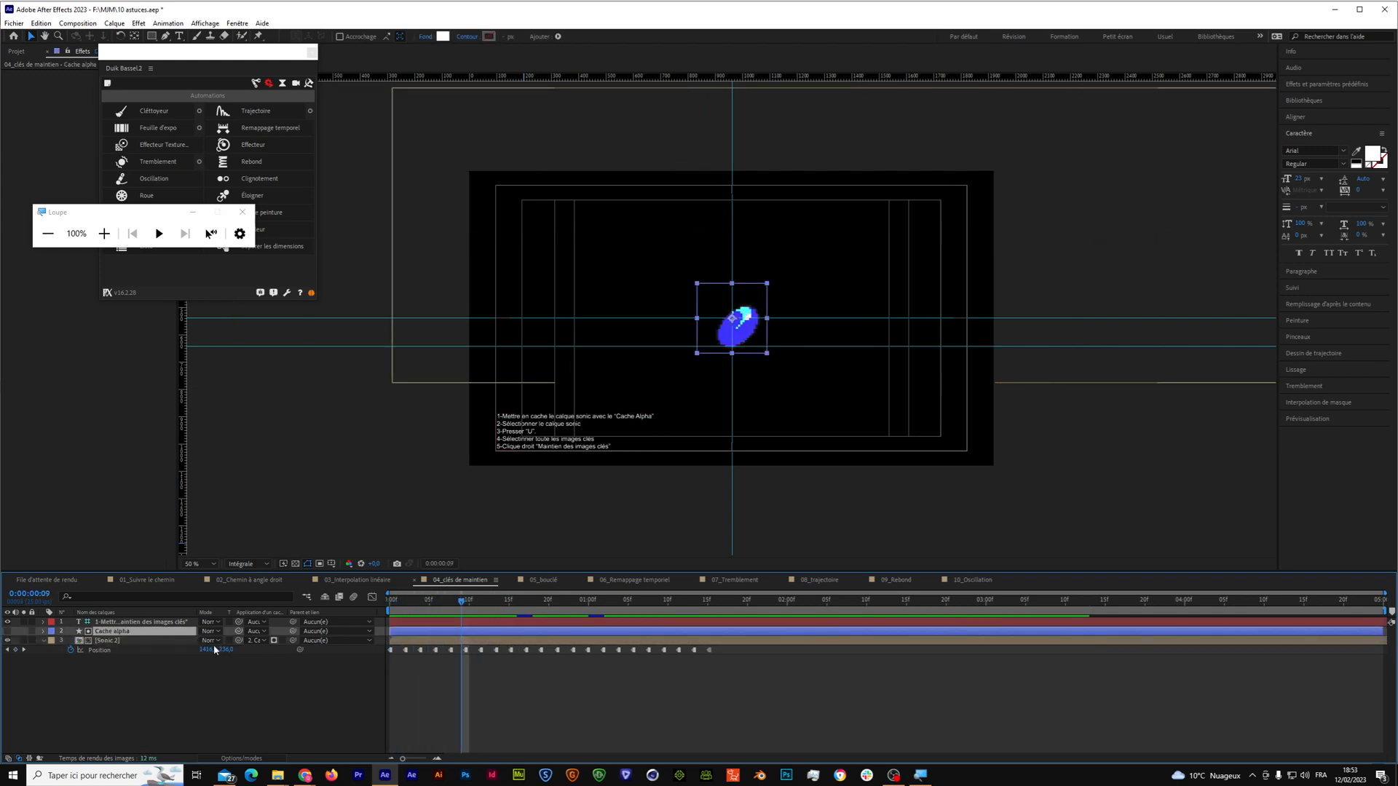
pyautogui.moveTo(460, 603); pyautogui.dragTo(652, 613)
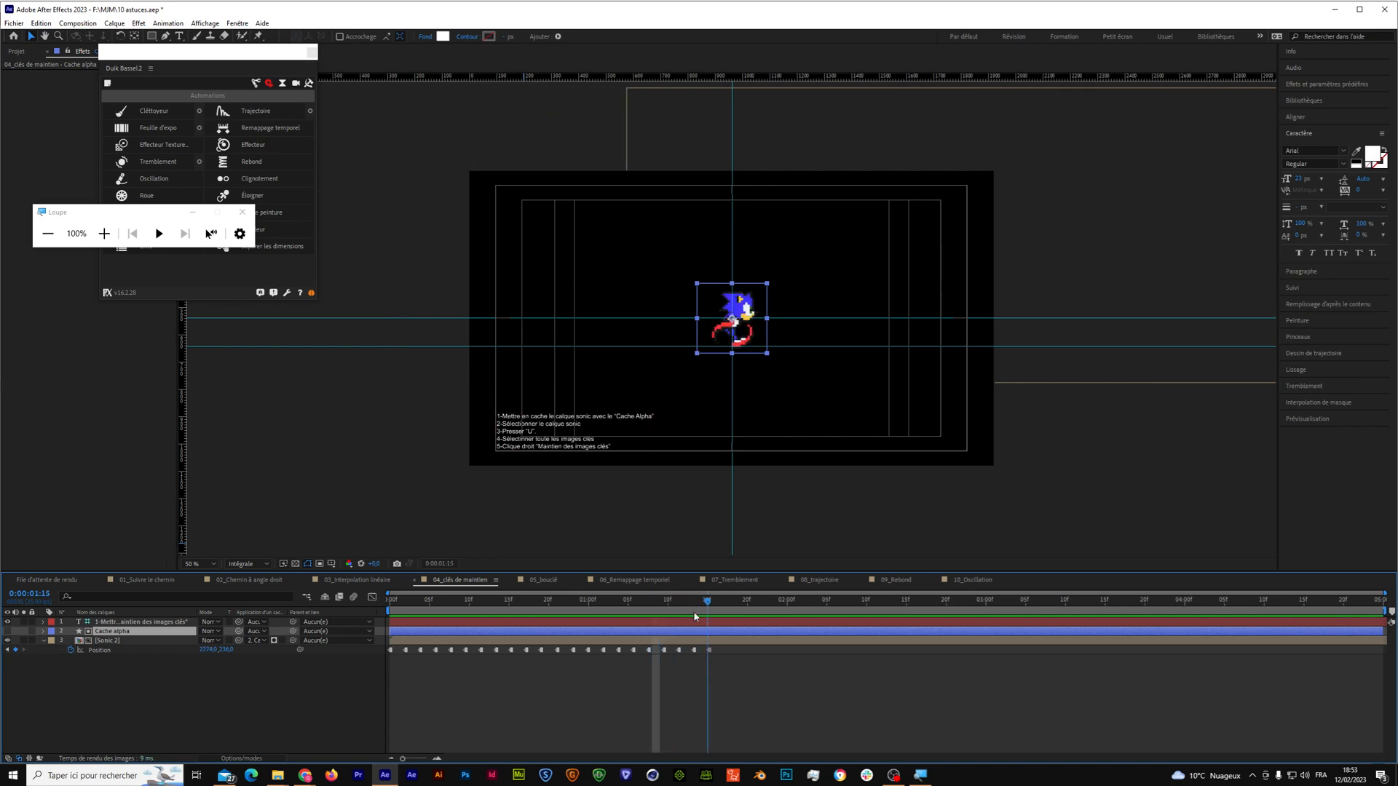
# Open the 05_boucle composition and preview the wind turbine's looping propeller rotation.
pyautogui.click(544, 580)
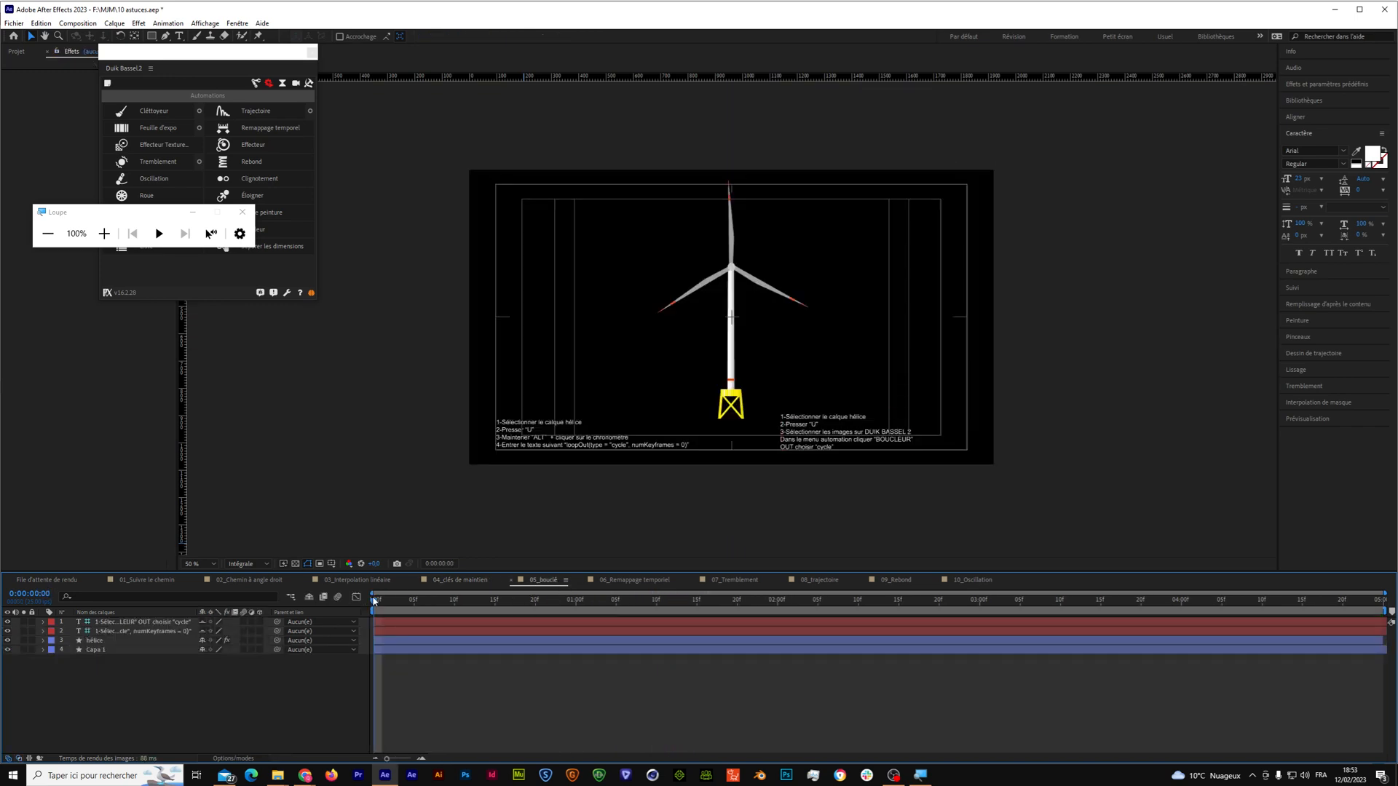
pyautogui.moveTo(376, 604)
pyautogui.mouseDown()
pyautogui.moveTo(446, 610)
pyautogui.moveTo(376, 603)
pyautogui.moveTo(408, 606)
pyautogui.moveTo(386, 613)
pyautogui.mouseUp()
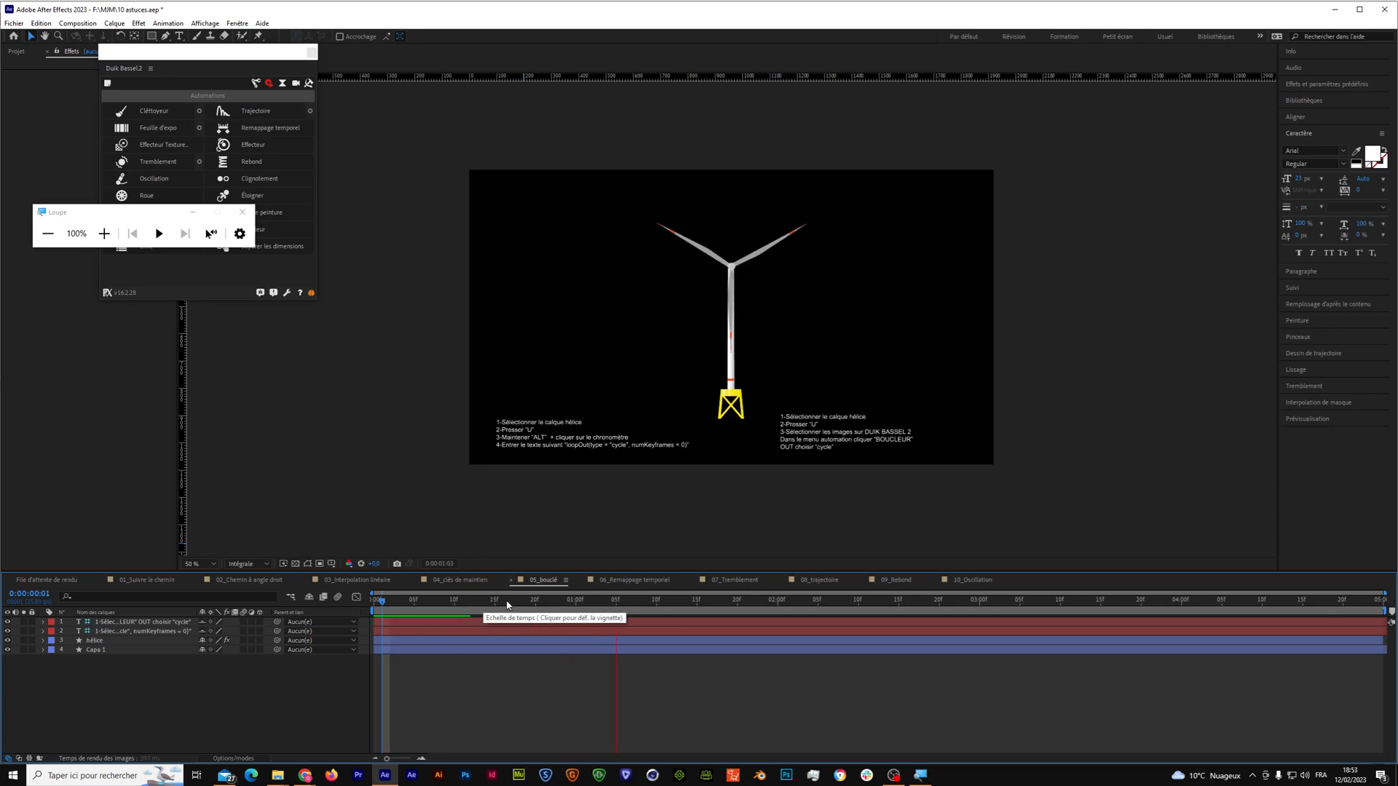
pyautogui.click(496, 603)
pyautogui.moveTo(501, 606); pyautogui.dragTo(470, 626)
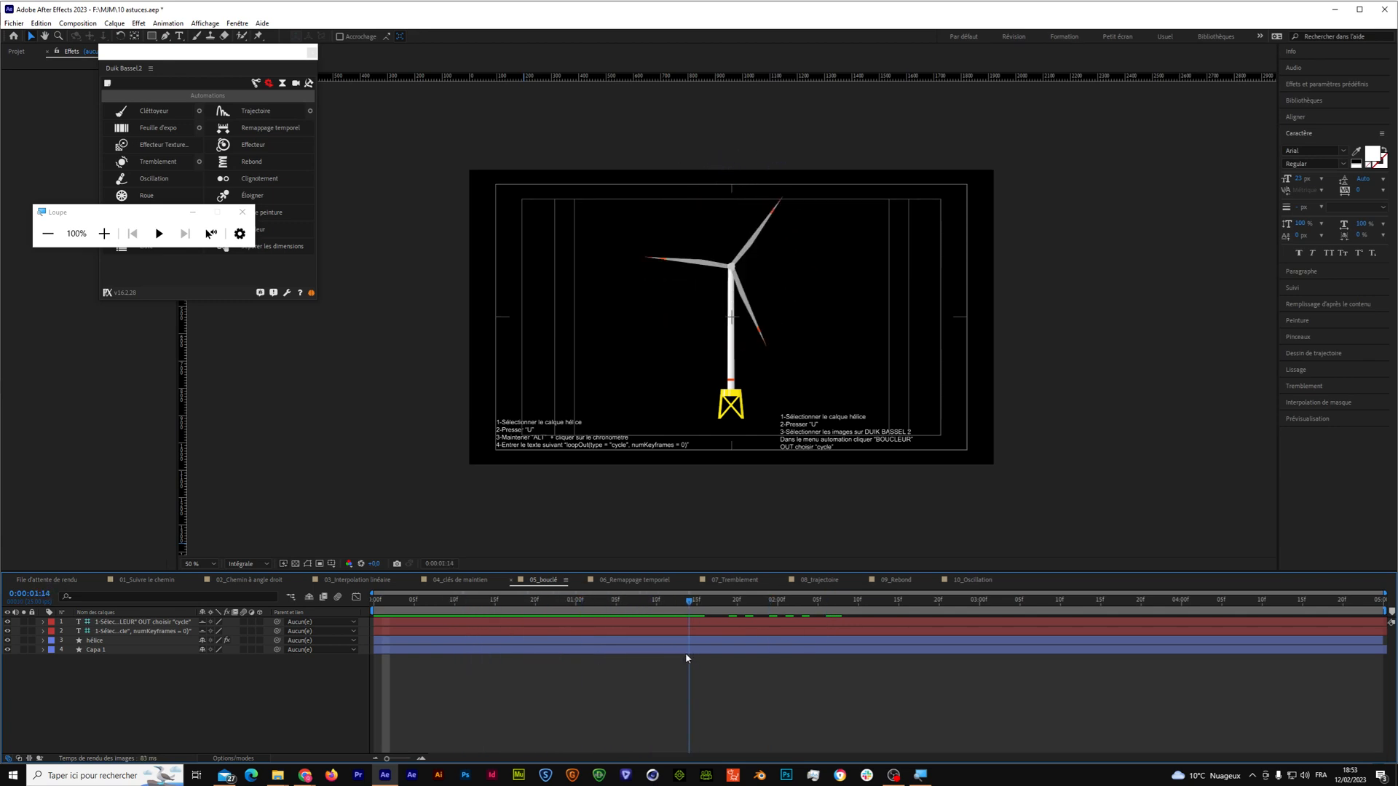
pyautogui.moveTo(648, 659); pyautogui.dragTo(641, 690)
# Select the hélice layer, bring the Duik panel clear of its effect settings, and check the loop types offered for Out.
pyautogui.click(96, 641)
pyautogui.moveTo(169, 51); pyautogui.dragTo(344, 66)
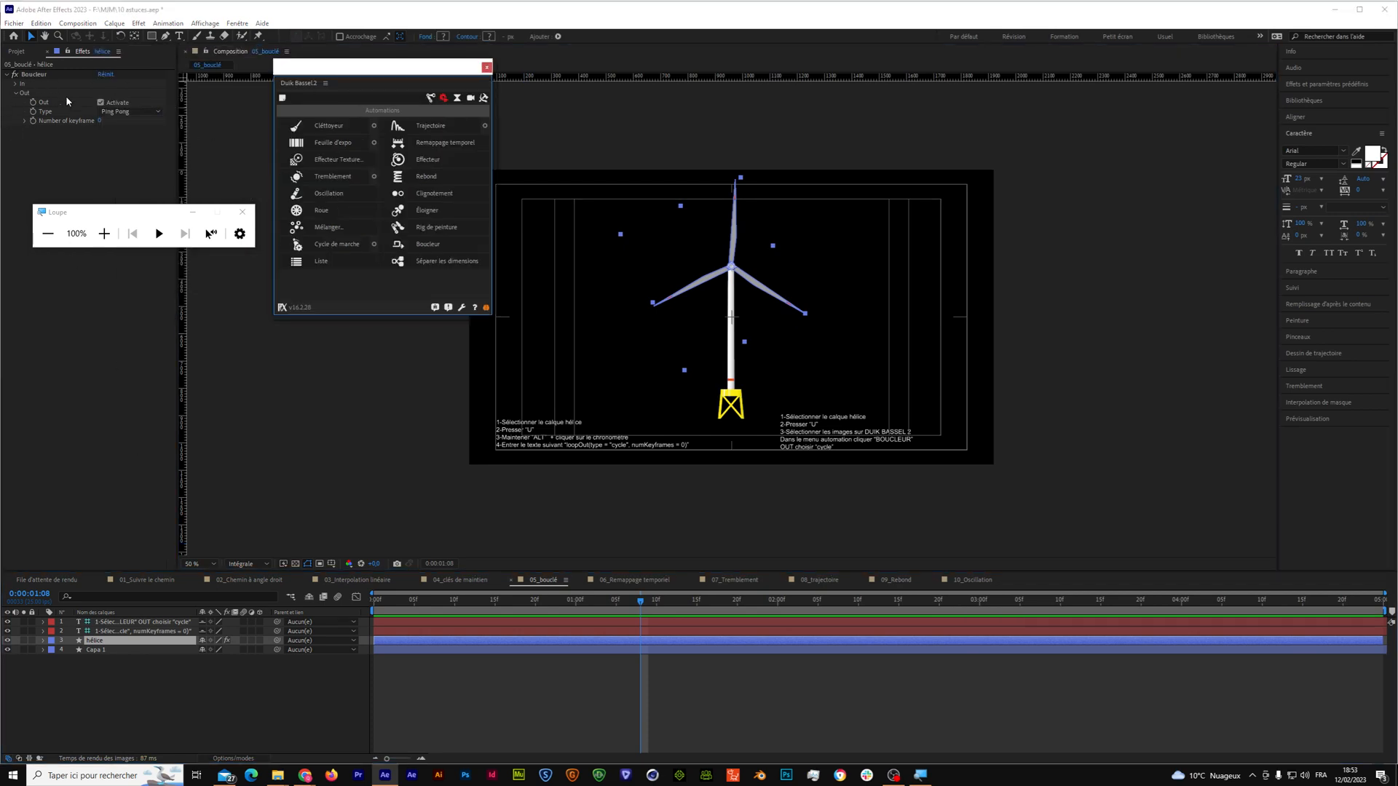
pyautogui.click(128, 113)
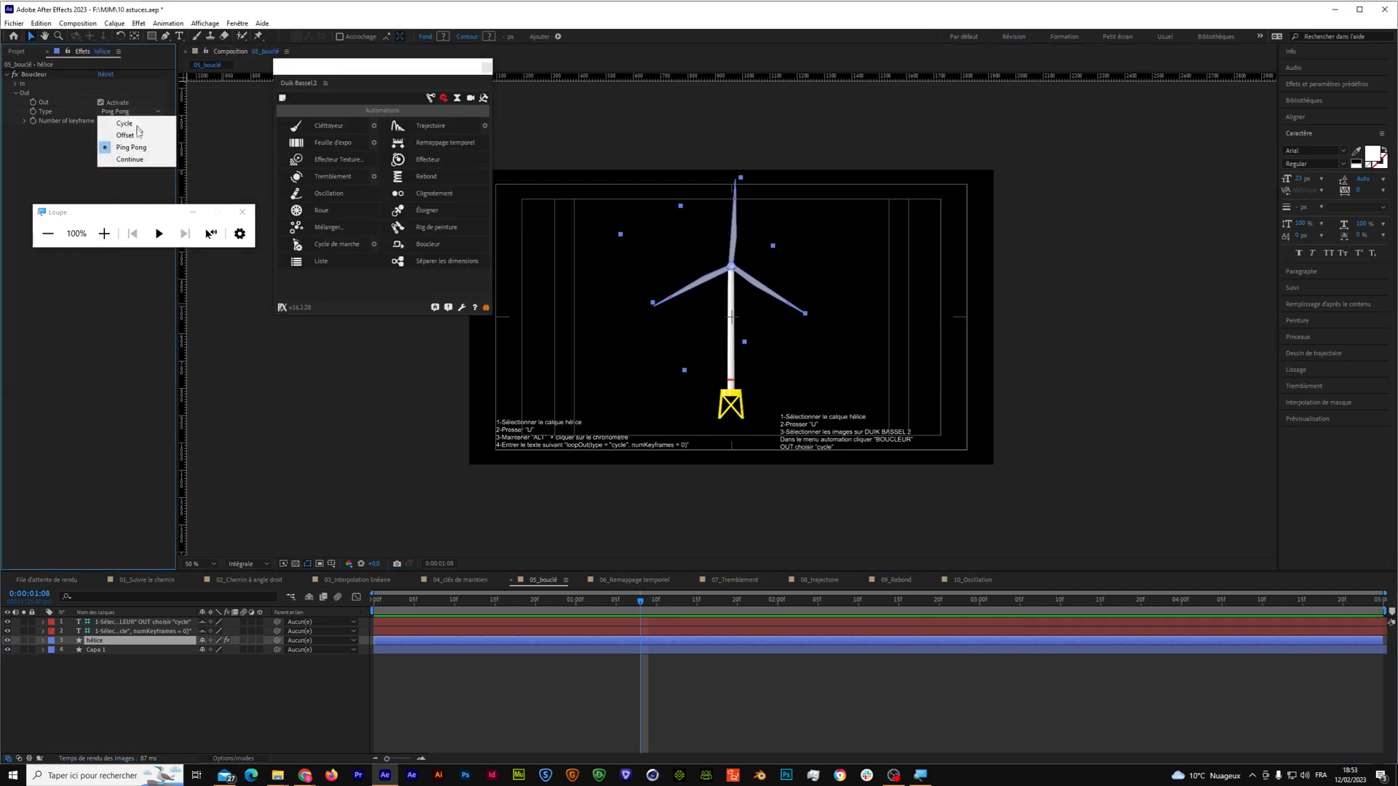
pyautogui.click(87, 382)
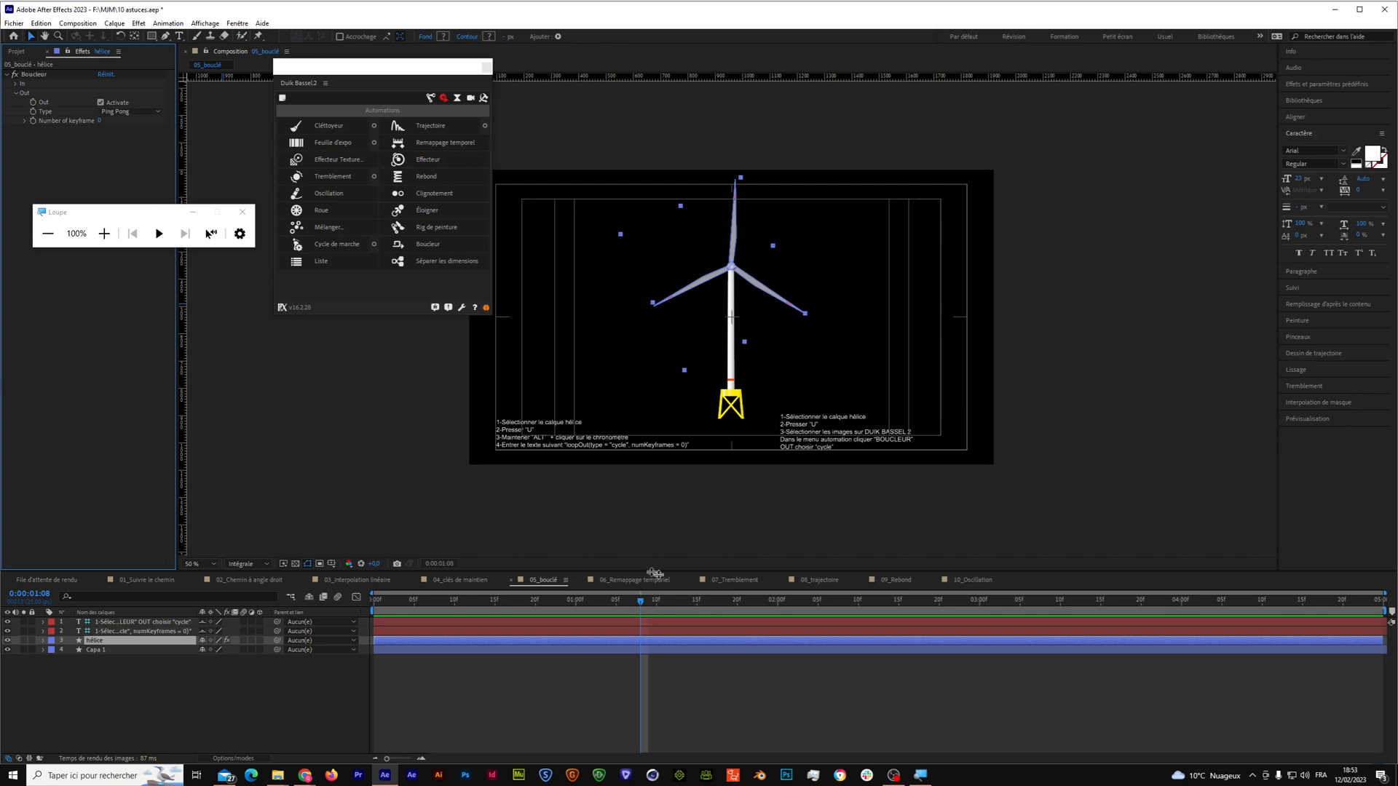
# Open the 06_Remappage temporel composition and preview Sonic's slowed run between the time remapping keyframes.
pyautogui.click(618, 582)
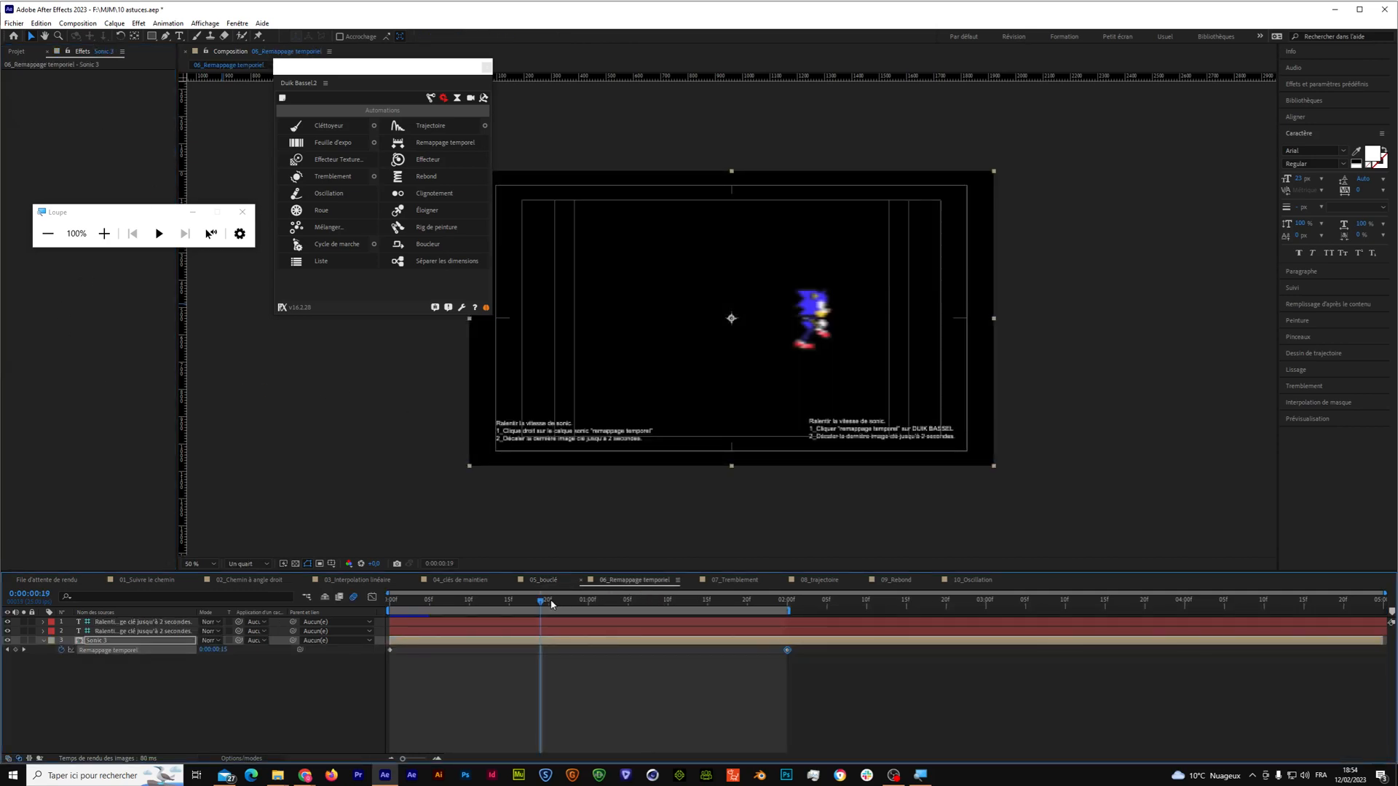
pyautogui.press('space')
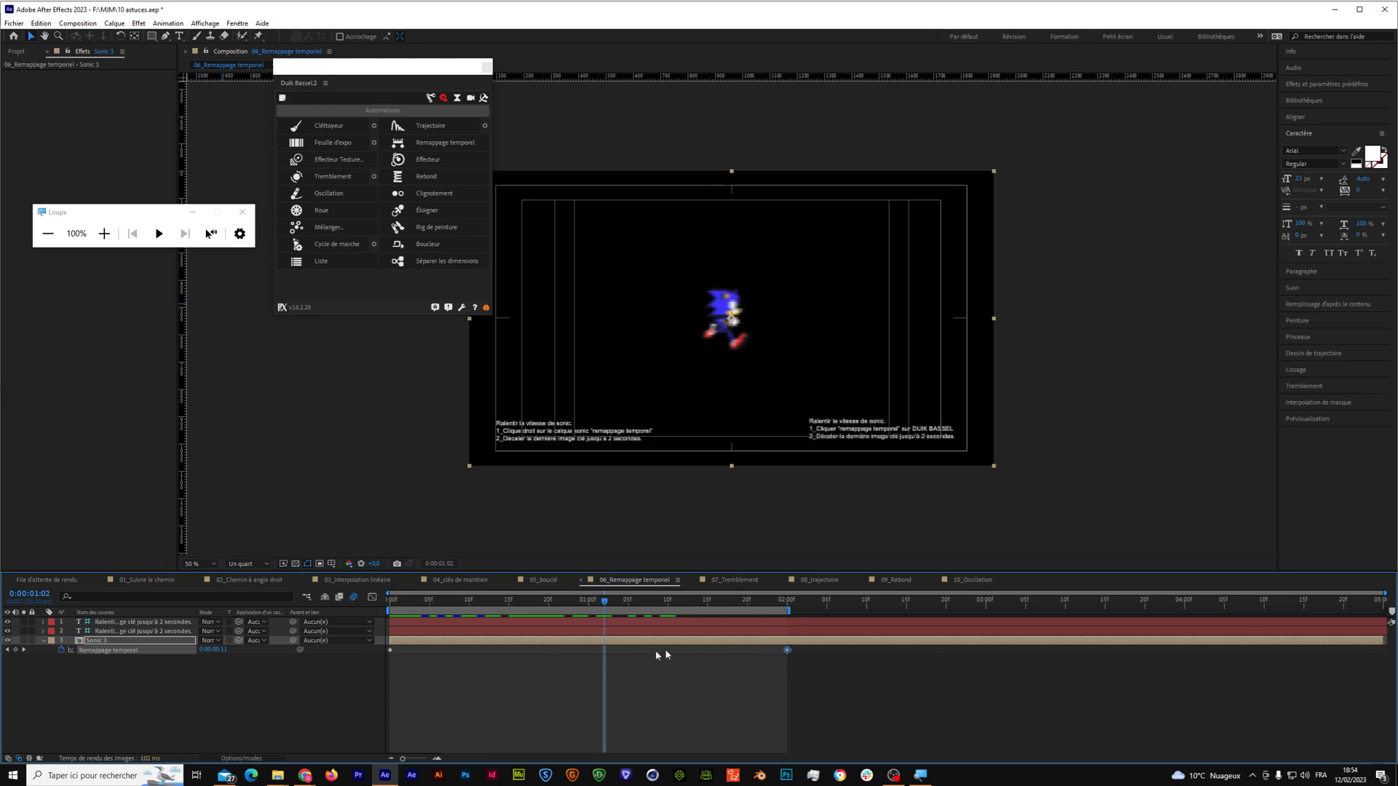
pyautogui.click(136, 641)
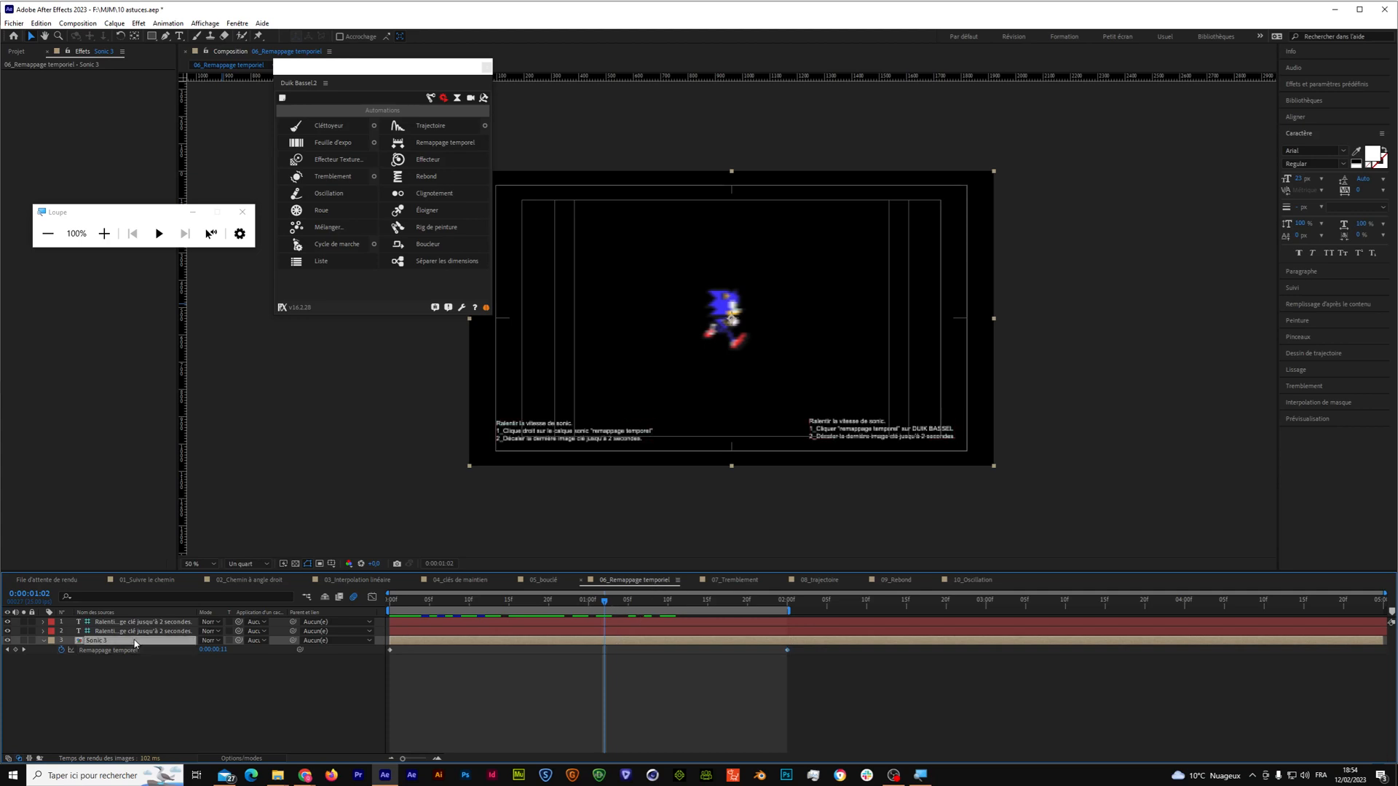
pyautogui.moveTo(602, 606); pyautogui.dragTo(556, 601)
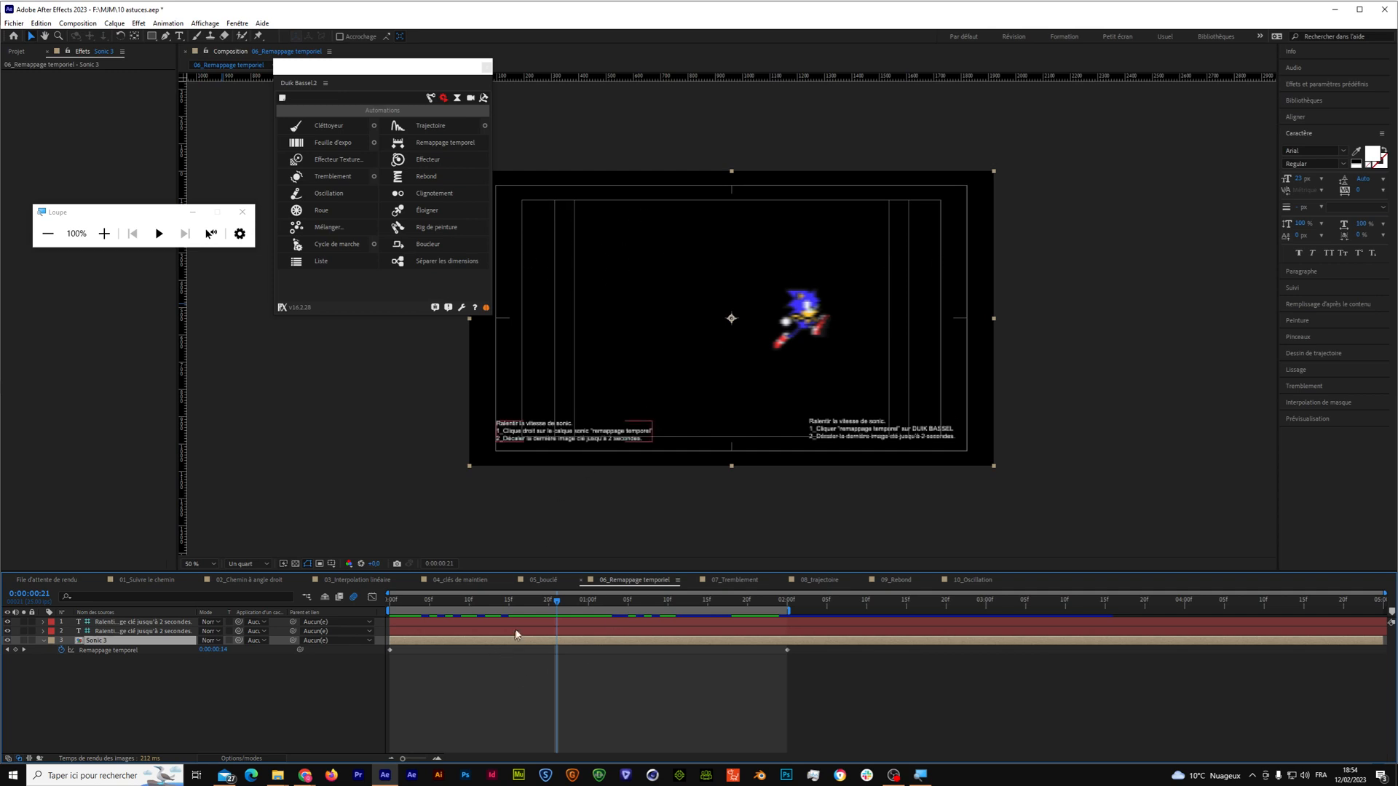
pyautogui.moveTo(559, 606); pyautogui.dragTo(493, 605)
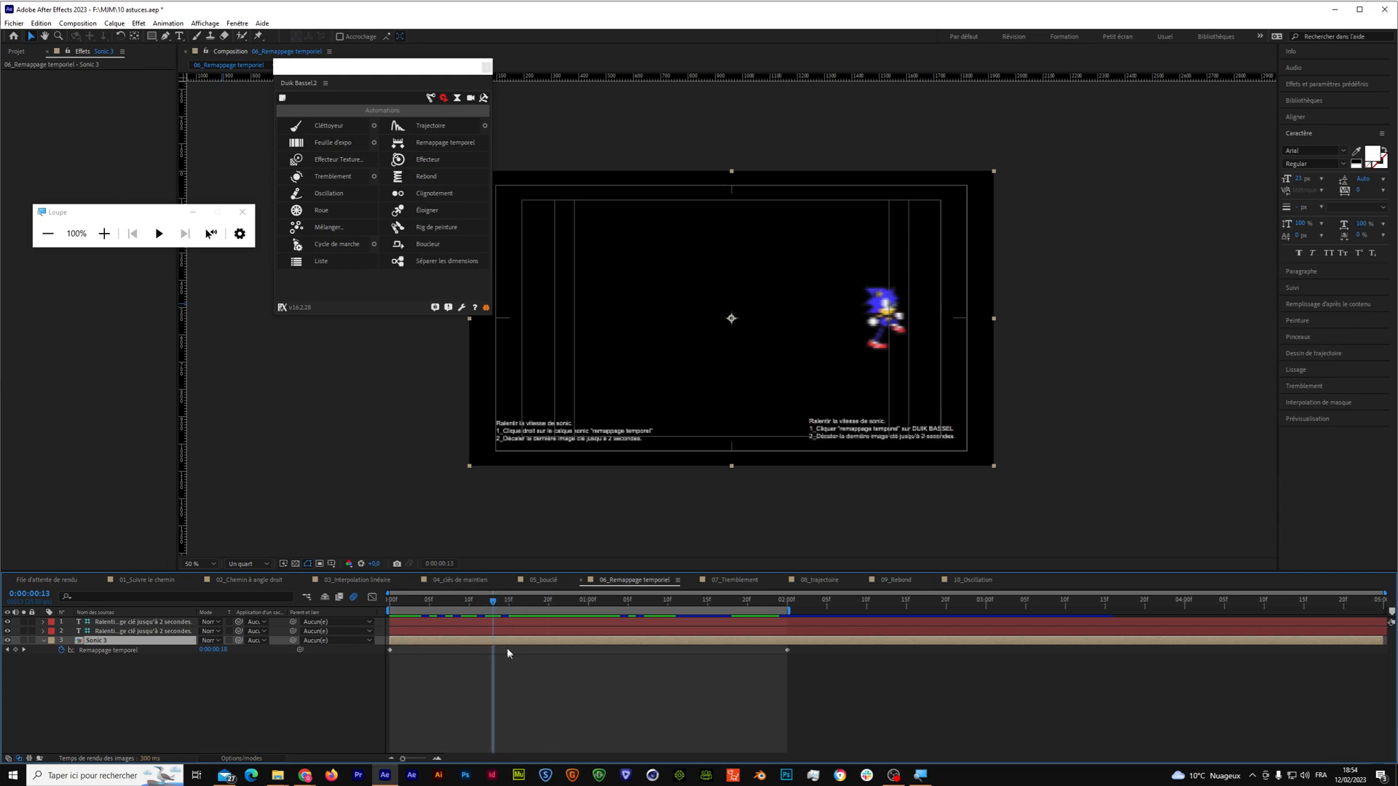
pyautogui.moveTo(496, 604); pyautogui.dragTo(644, 633)
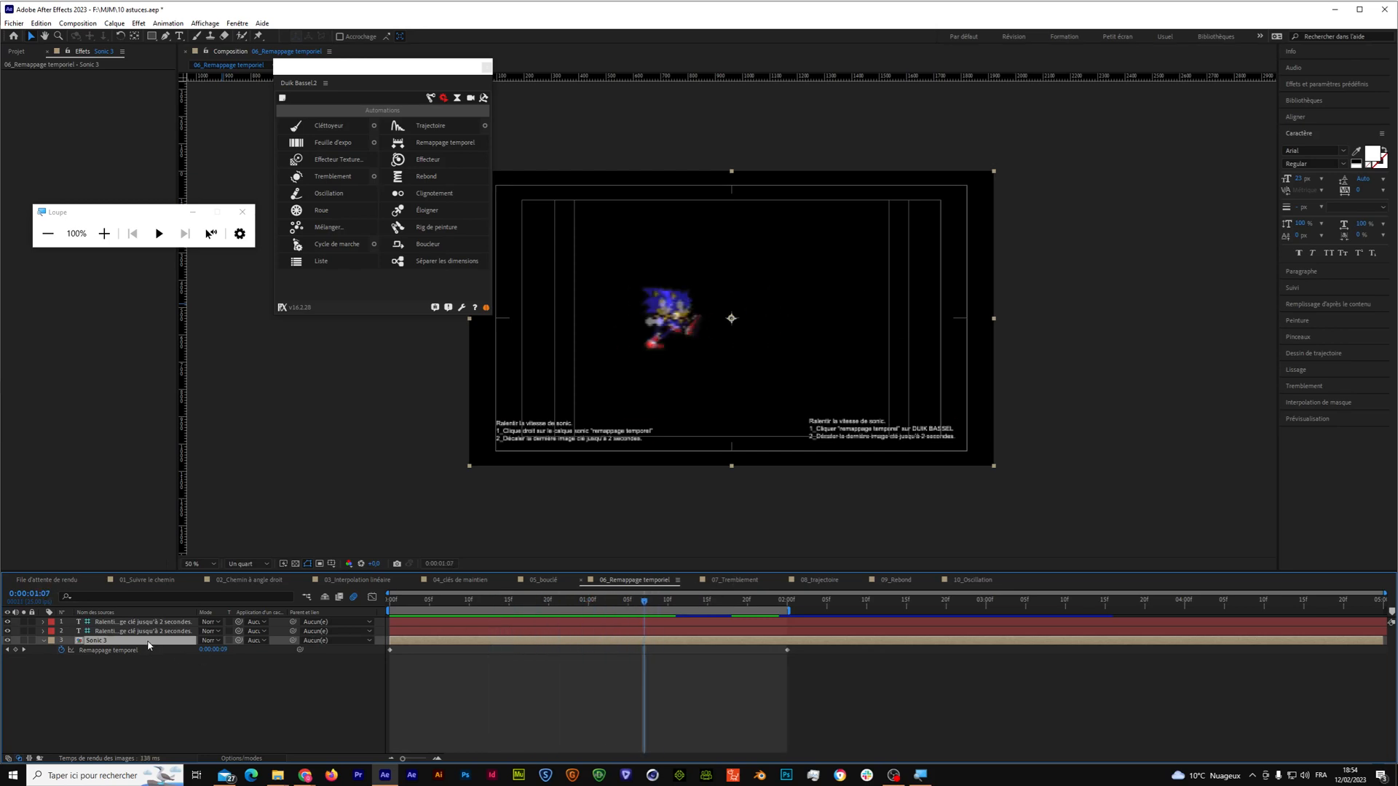
# Create a new 1920 × 1080 composition with the default settings and move the Loupe window clear of the project items.
pyautogui.click(36, 53)
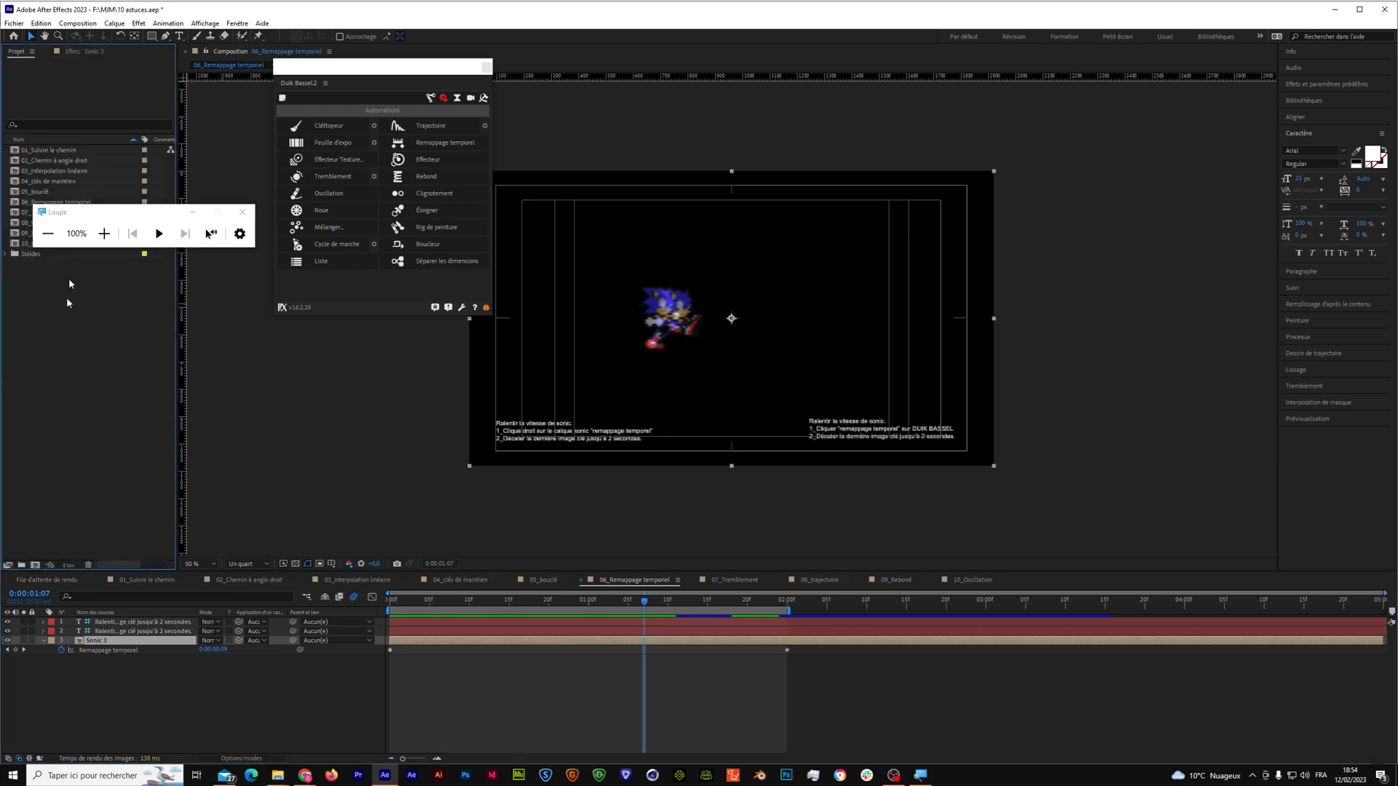
pyautogui.click(35, 566)
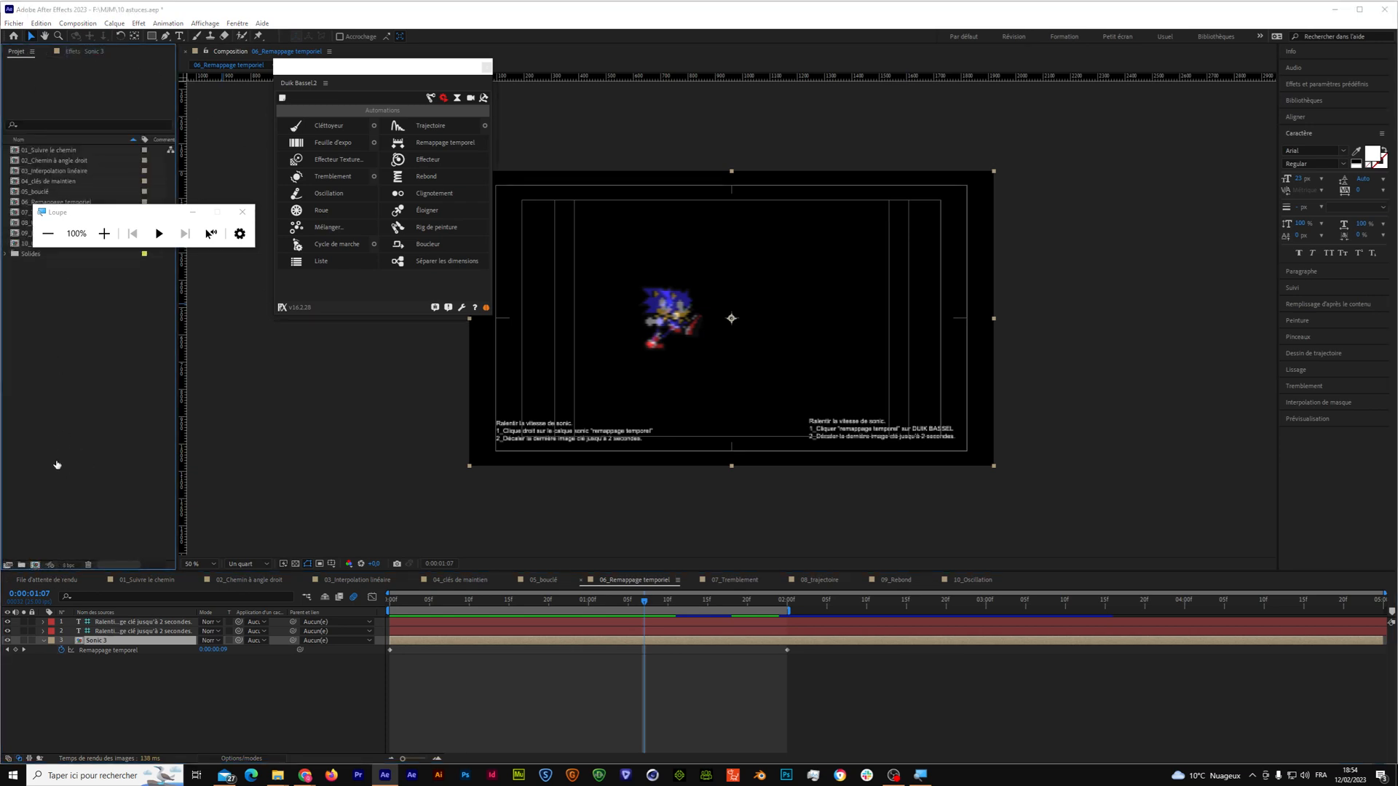
pyautogui.click(495, 548)
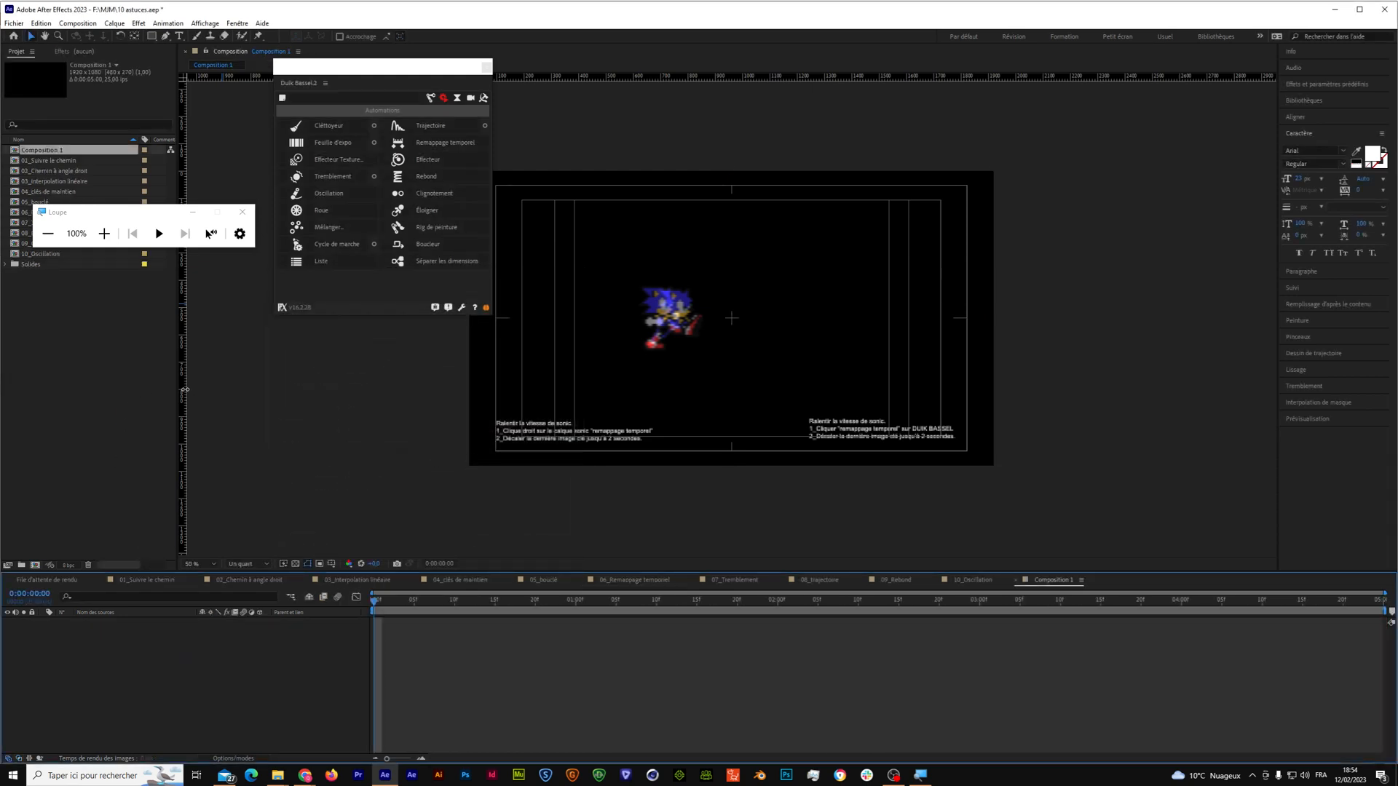
pyautogui.moveTo(133, 224); pyautogui.dragTo(225, 134)
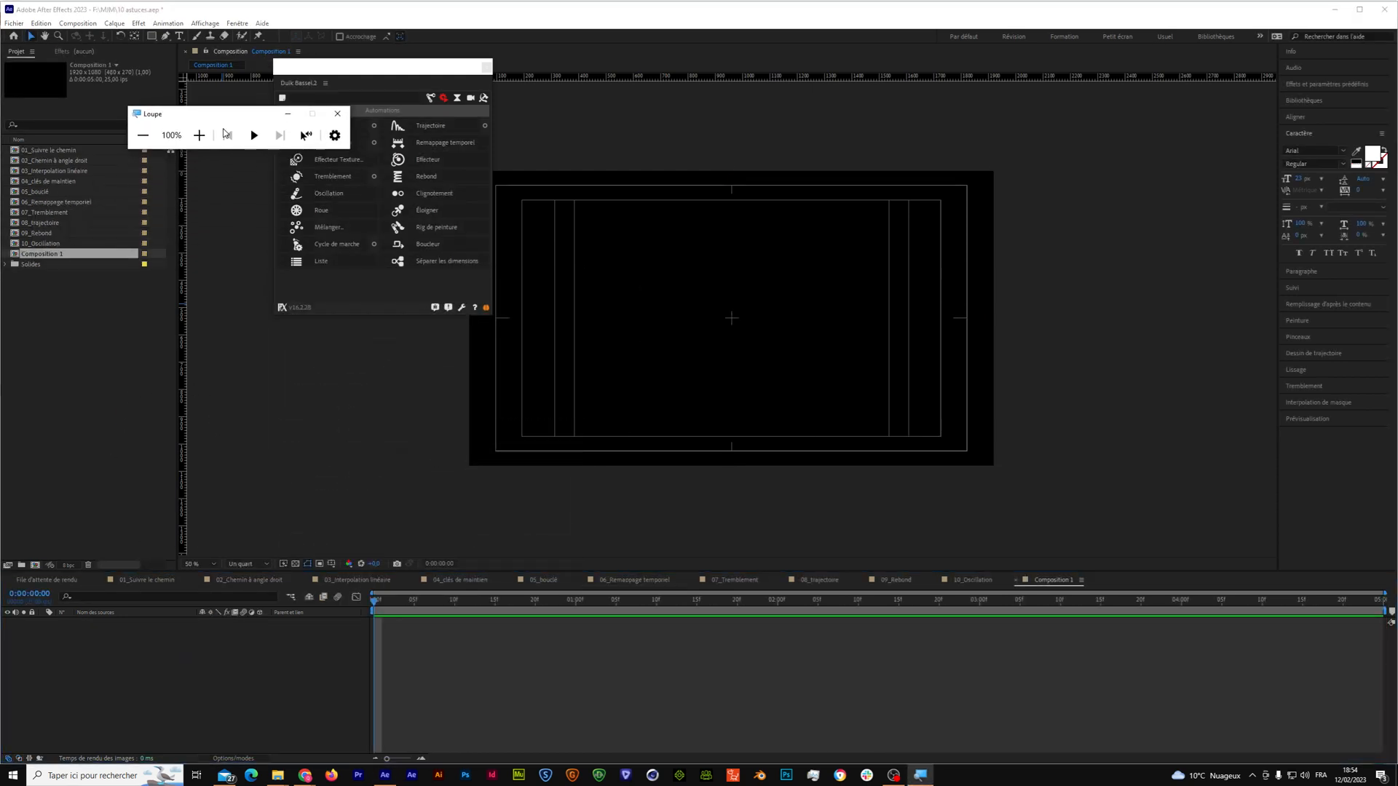
pyautogui.click(48, 256)
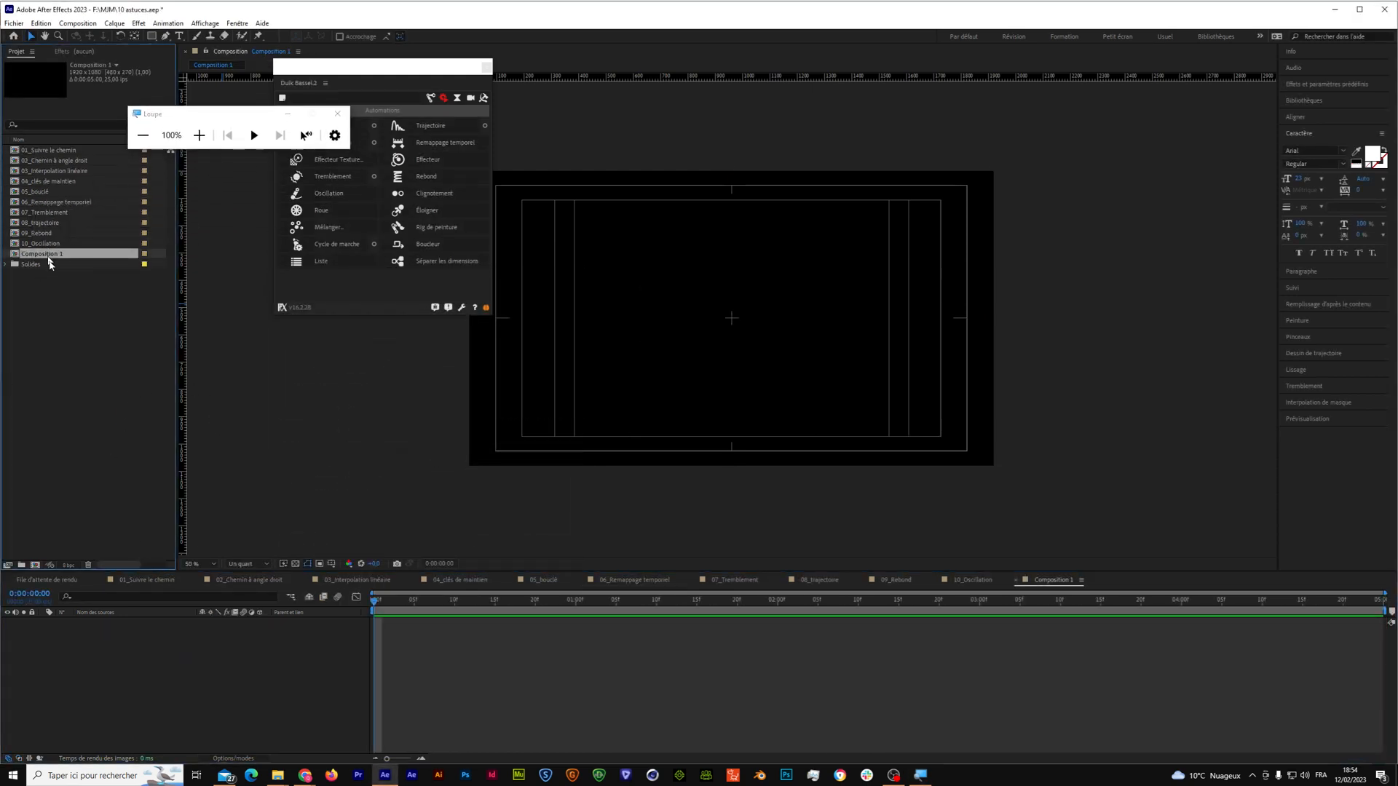
# Create a second composition with the default settings, then delete it from the project.
pyautogui.rightClick(58, 372)
pyautogui.click(91, 377)
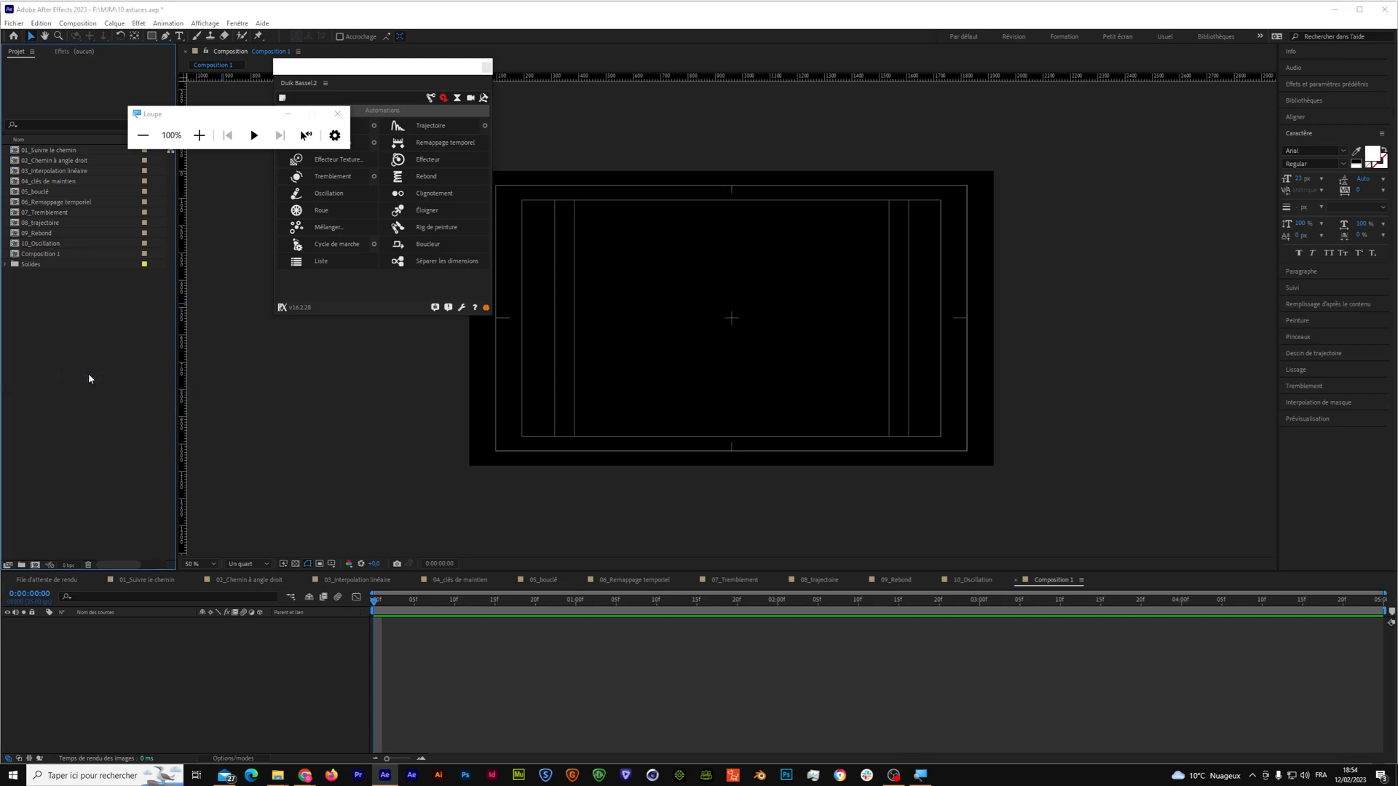
pyautogui.click(510, 551)
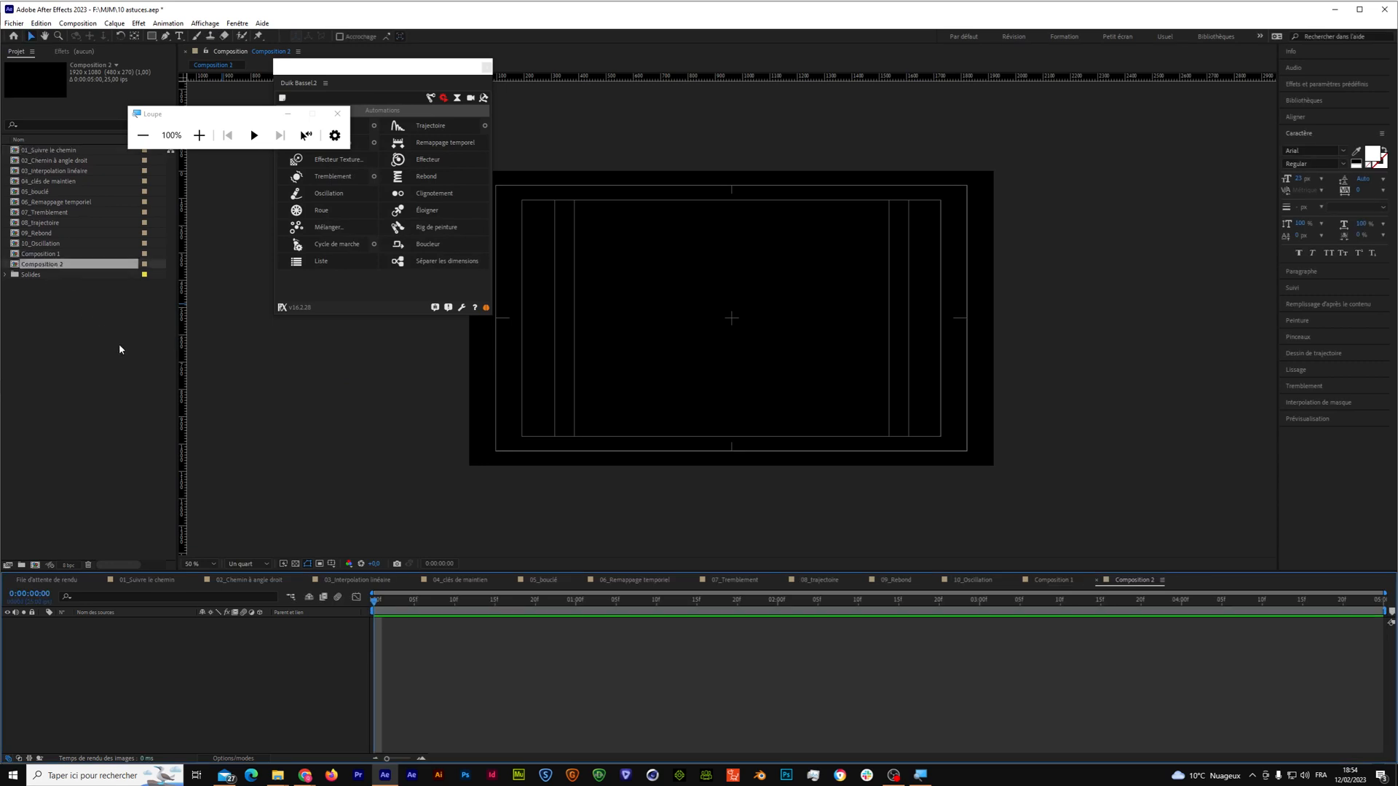
pyautogui.press('Delete')
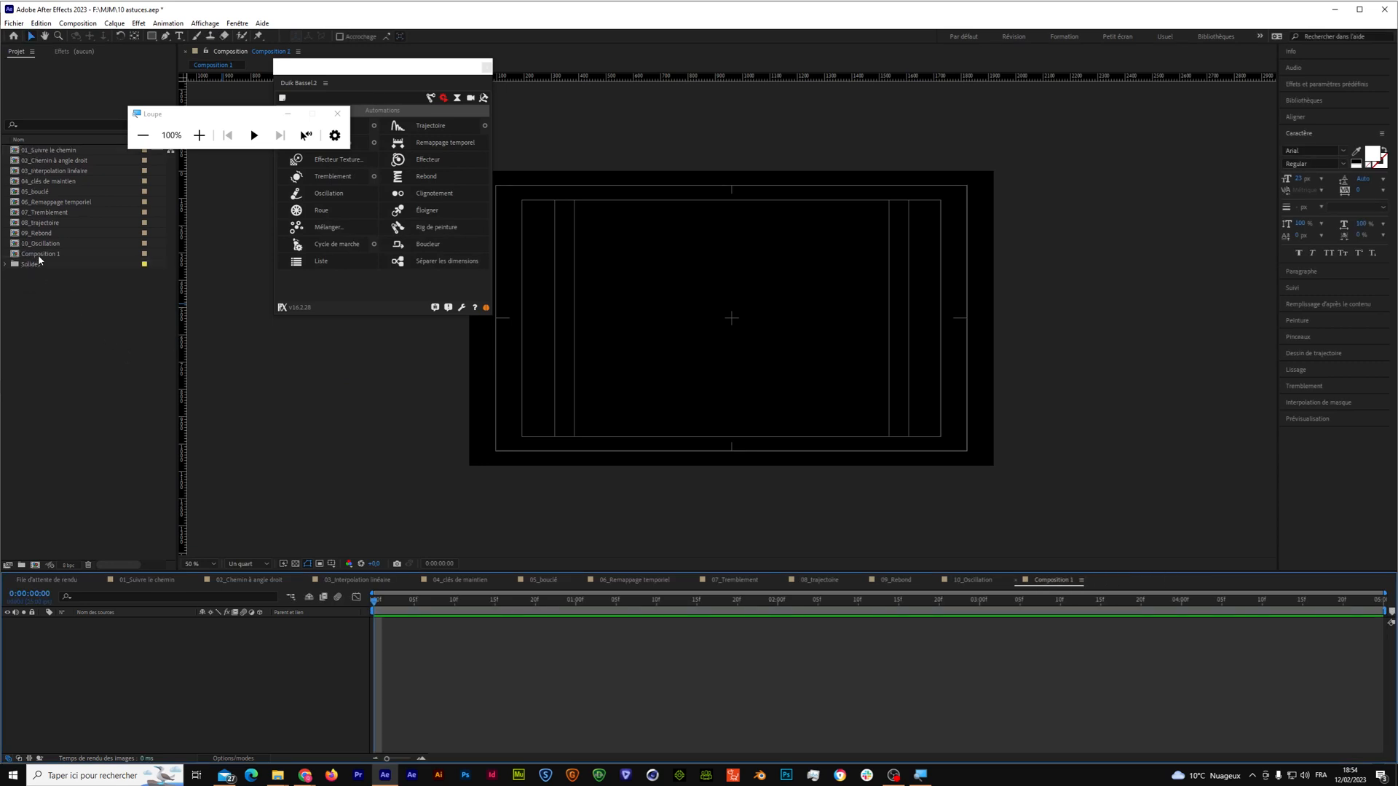
# Expand the Solides folder, add Sonic 3 to Composition 1, and scrub its animation to frame 12.
pyautogui.click(39, 256)
pyautogui.click(6, 265)
pyautogui.click(44, 357)
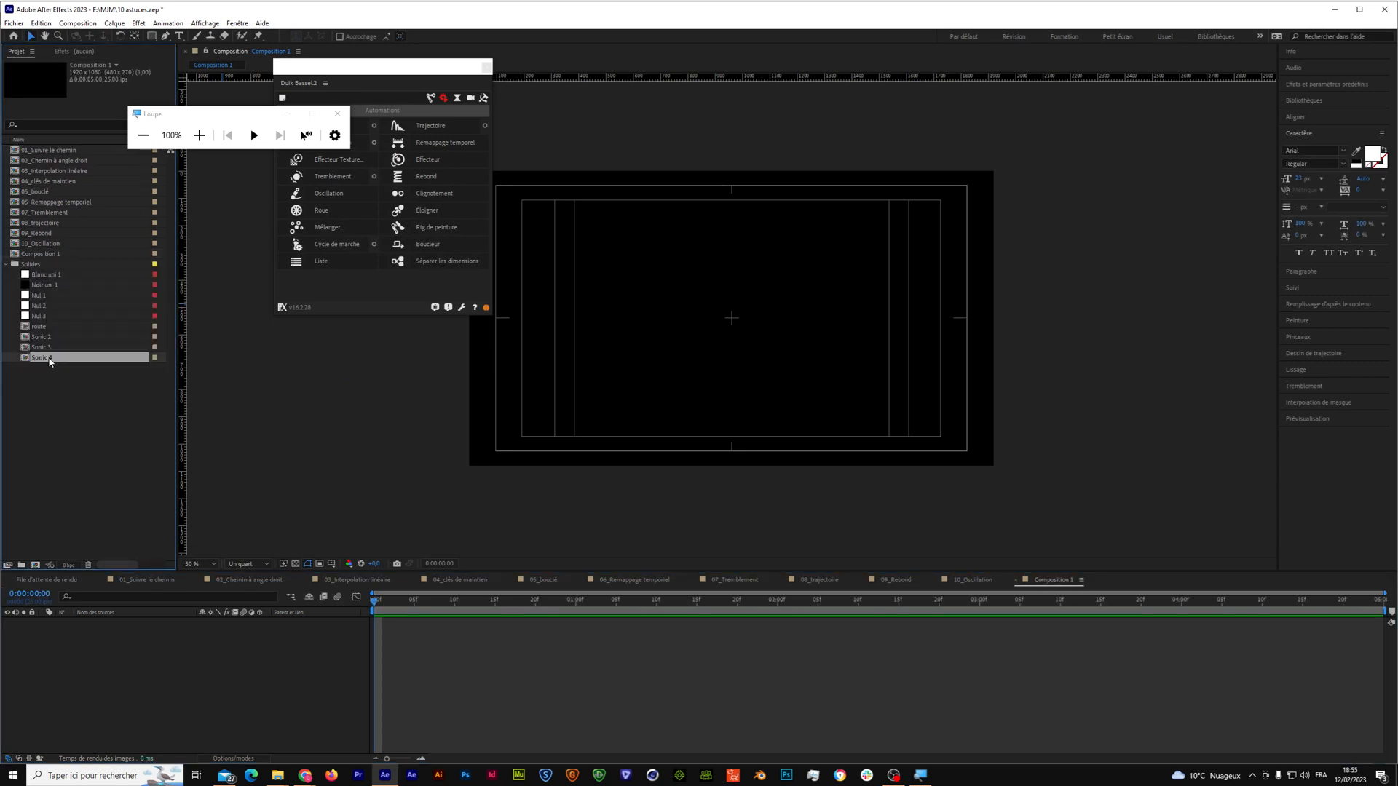
pyautogui.click(48, 338)
pyautogui.click(50, 348)
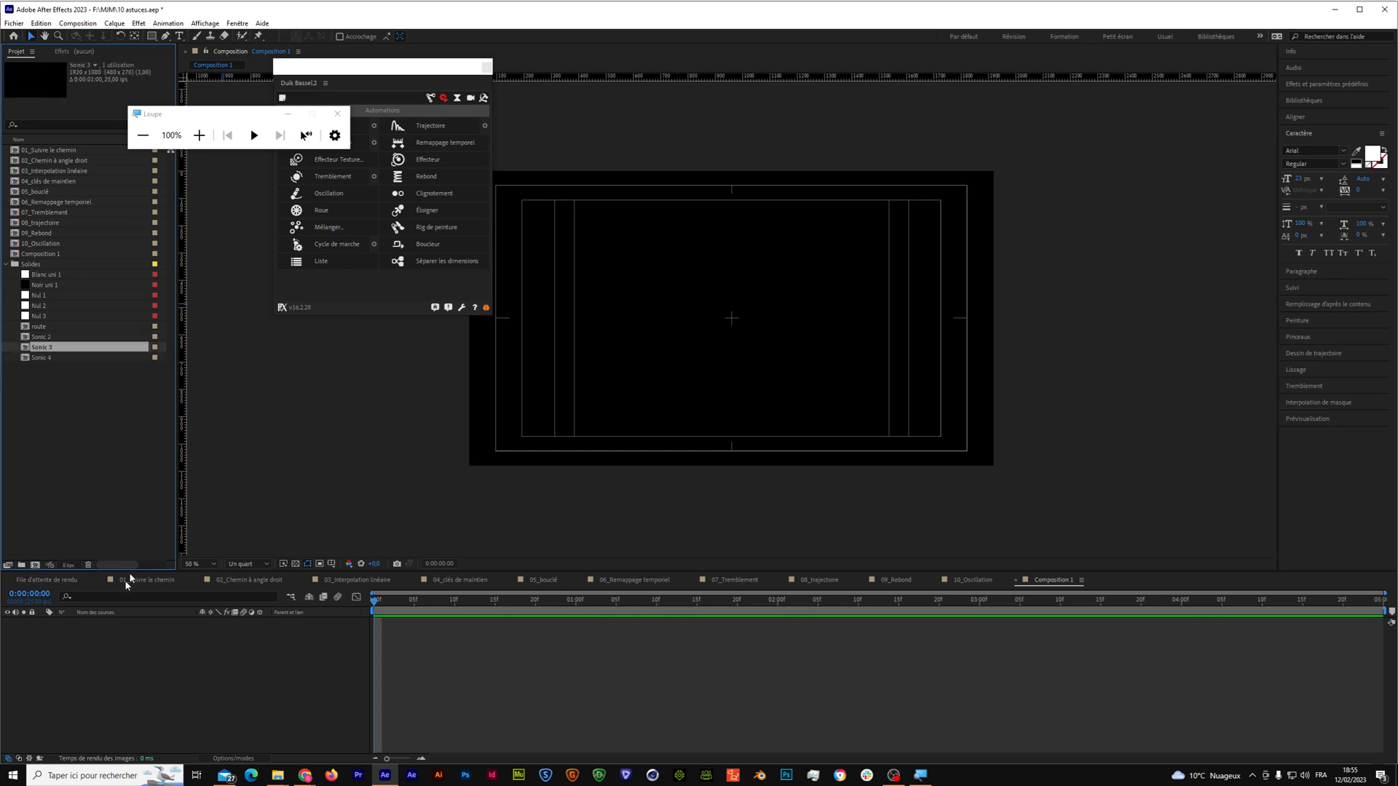
pyautogui.moveTo(51, 355); pyautogui.dragTo(130, 671)
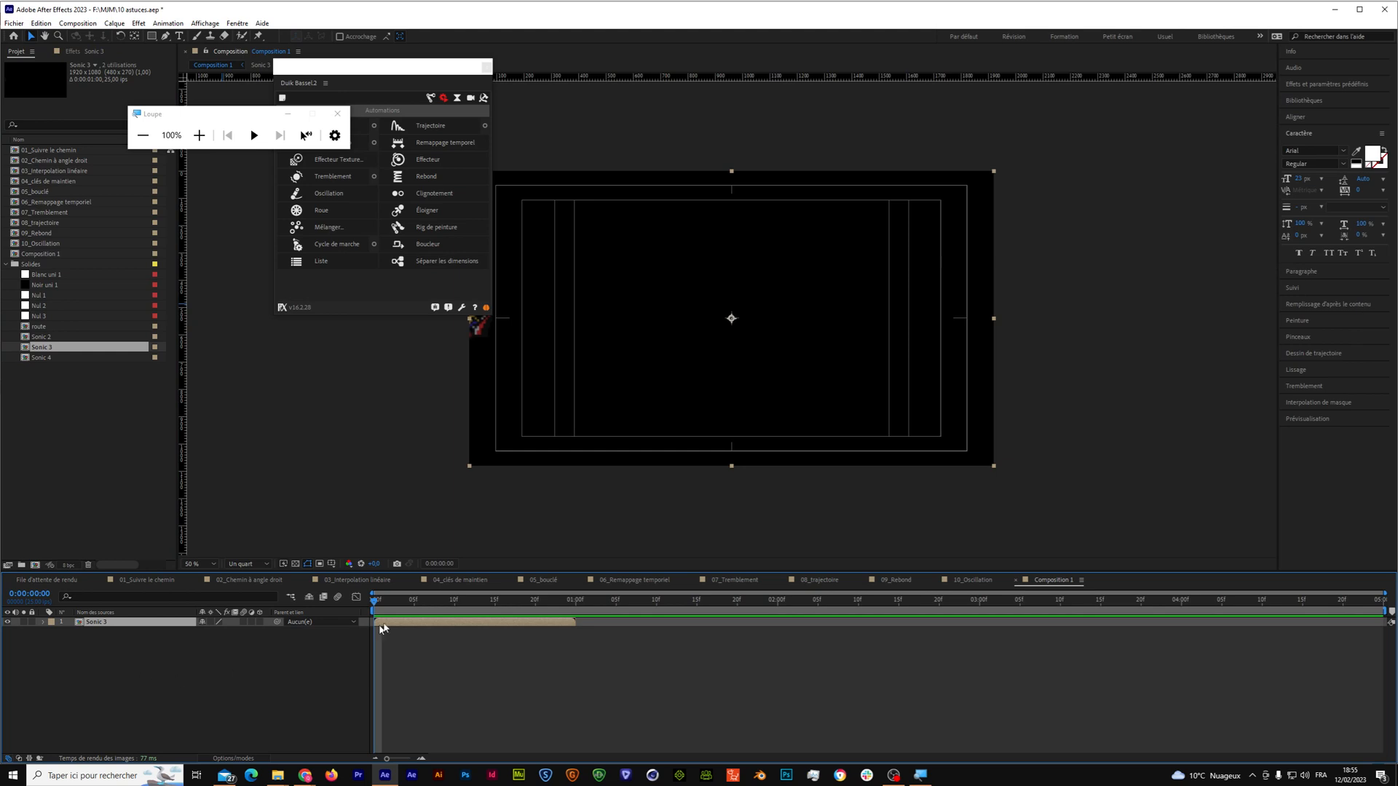
pyautogui.moveTo(375, 604); pyautogui.dragTo(470, 611)
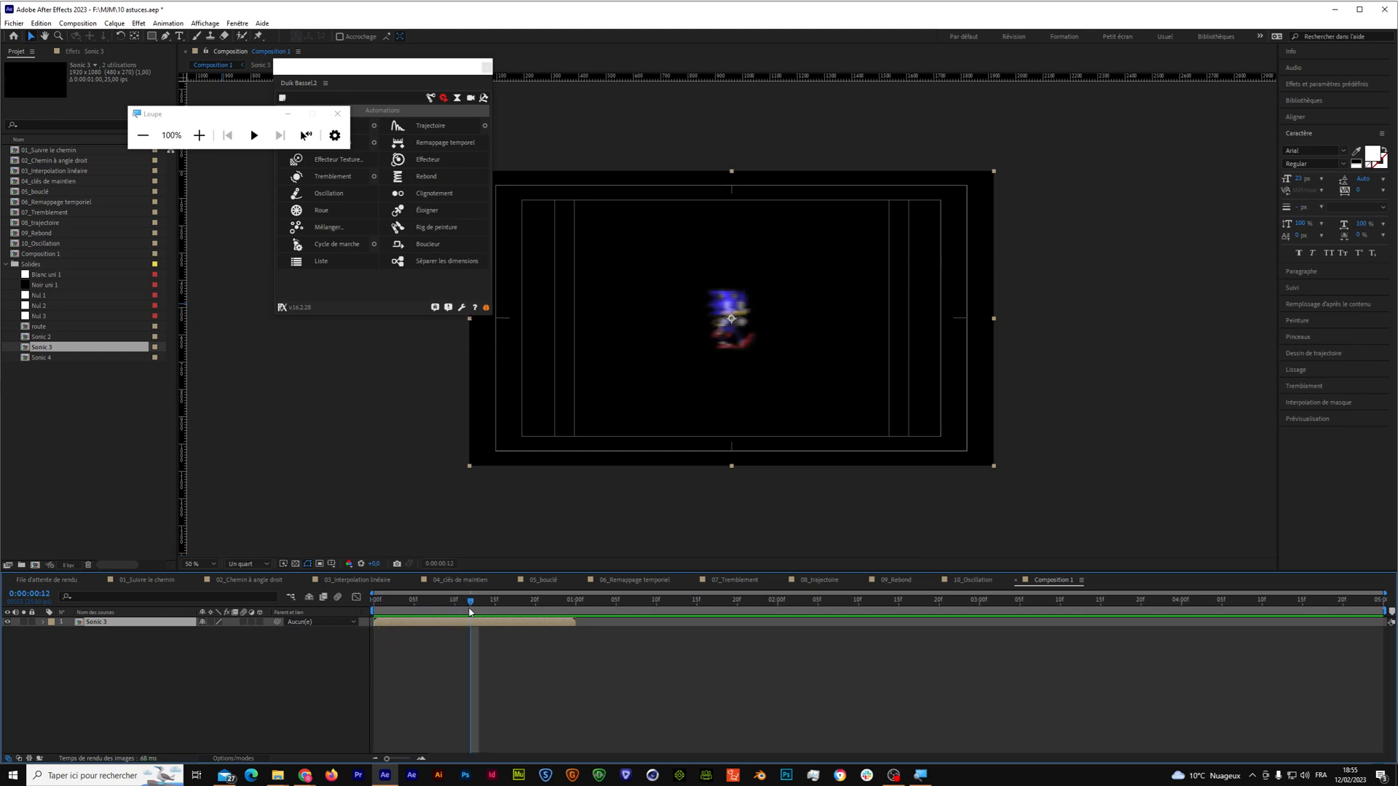
# Check the Temps options available for the Sonic 3 layer and return the playhead to the start.
pyautogui.rightClick(120, 627)
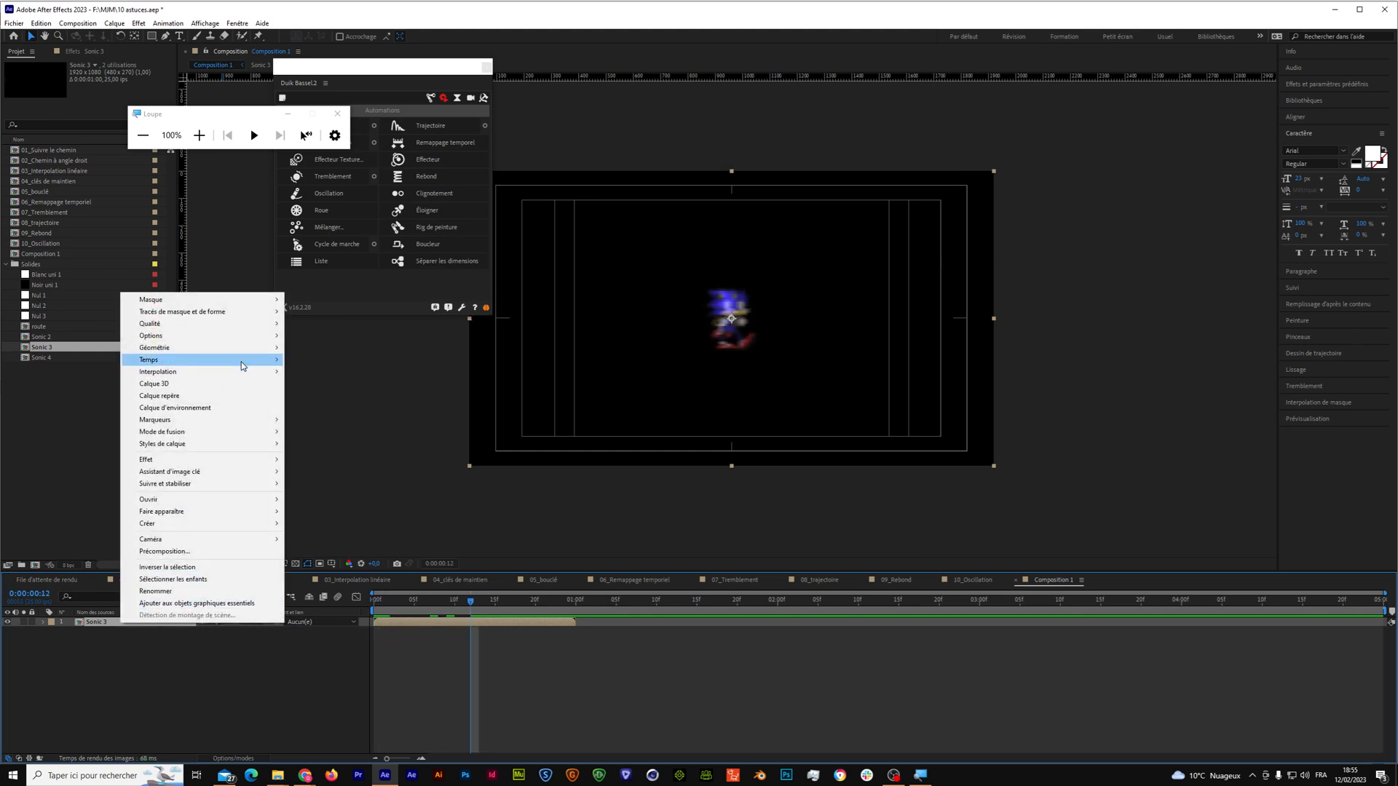
pyautogui.moveTo(243, 355)
pyautogui.click(293, 613)
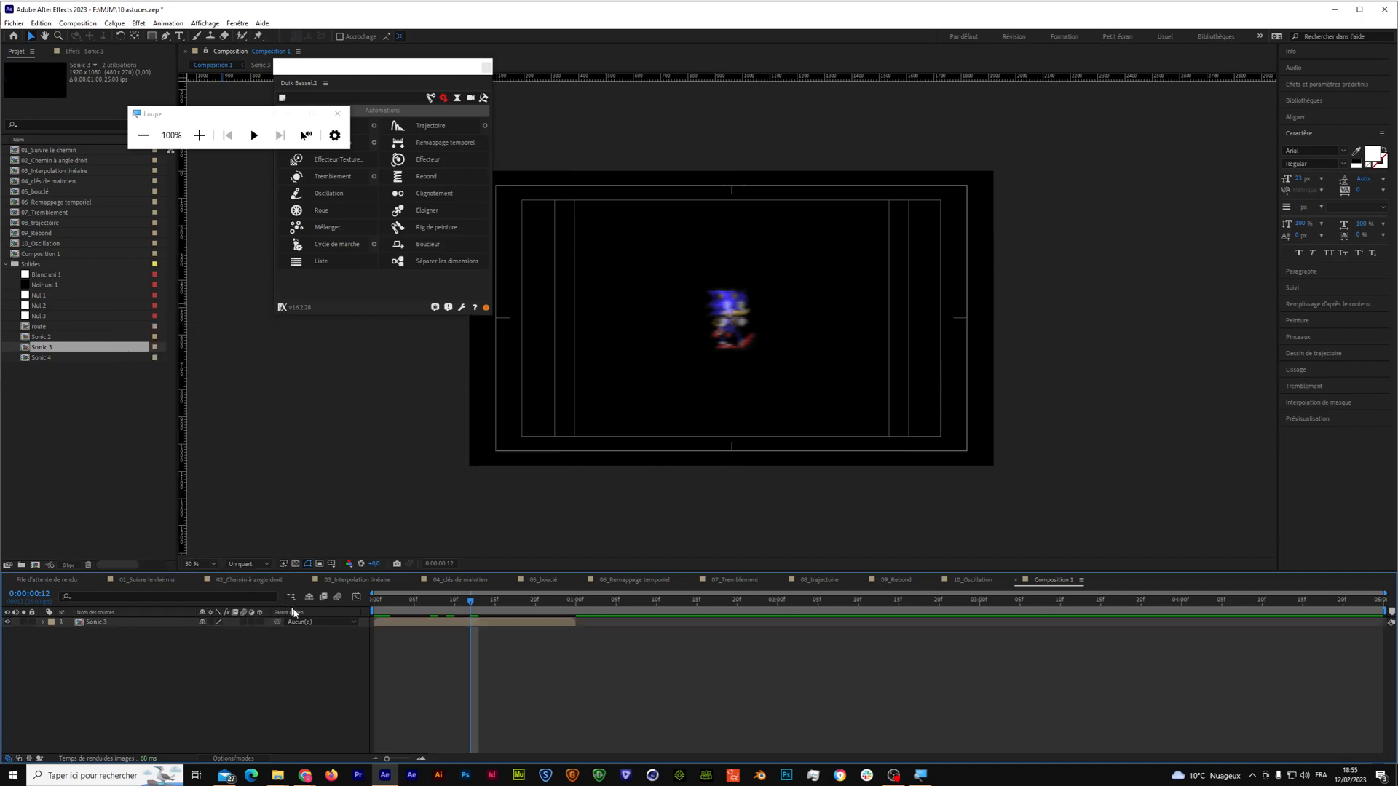
pyautogui.click(495, 623)
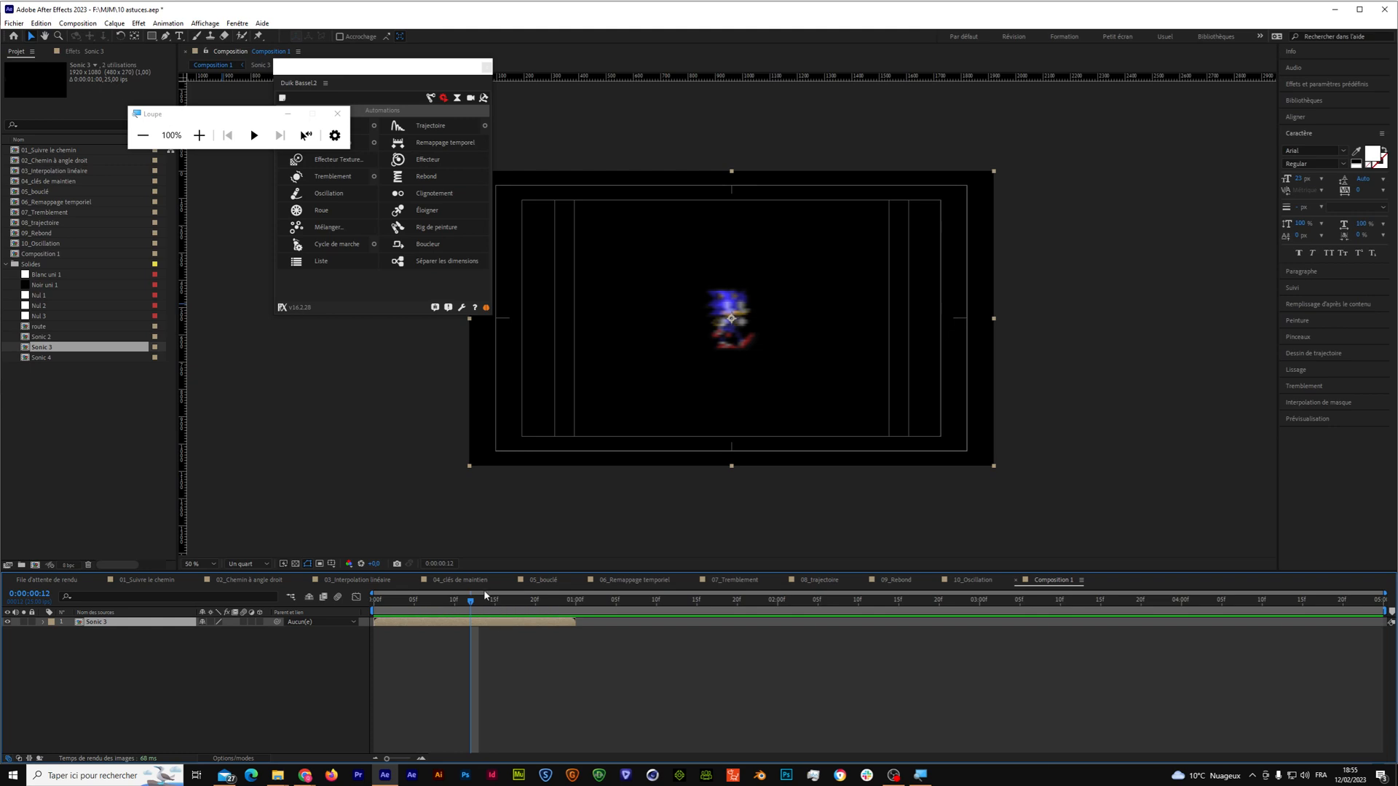
pyautogui.moveTo(469, 603); pyautogui.dragTo(373, 604)
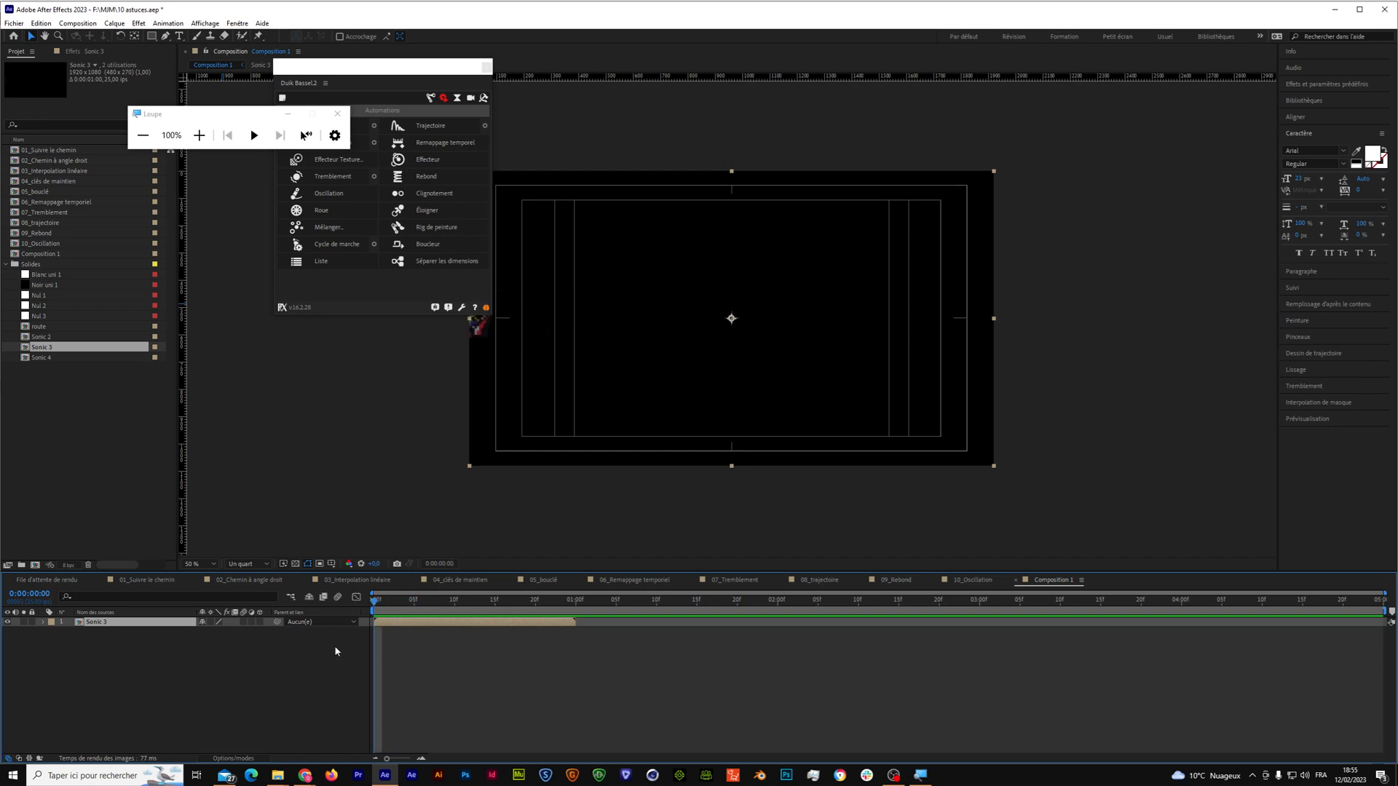
# Replace the Sonic 3 layer with a white rectangle shape left of the composition's center, and reveal its Position property.
pyautogui.press('Delete')
pyautogui.press('q')
pyautogui.moveTo(568, 279)
pyautogui.mouseDown()
pyautogui.moveTo(636, 315)
pyautogui.moveTo(636, 356)
pyautogui.moveTo(651, 356)
pyautogui.mouseUp()
pyautogui.press('p')
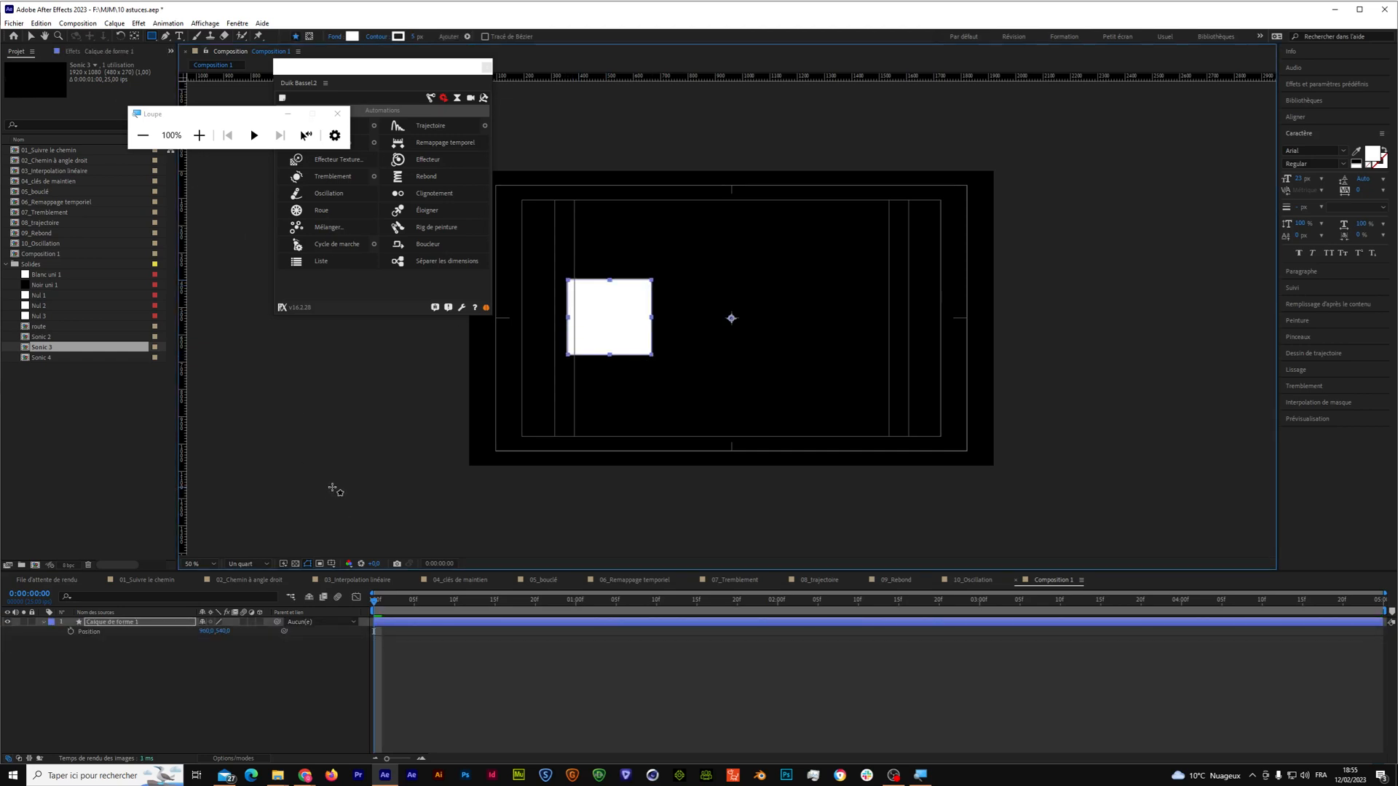
# Check whether the Temps options allow time remapping on the rectangle's shape layer, then delete the layer.
pyautogui.click(164, 624)
pyautogui.rightClick(165, 625)
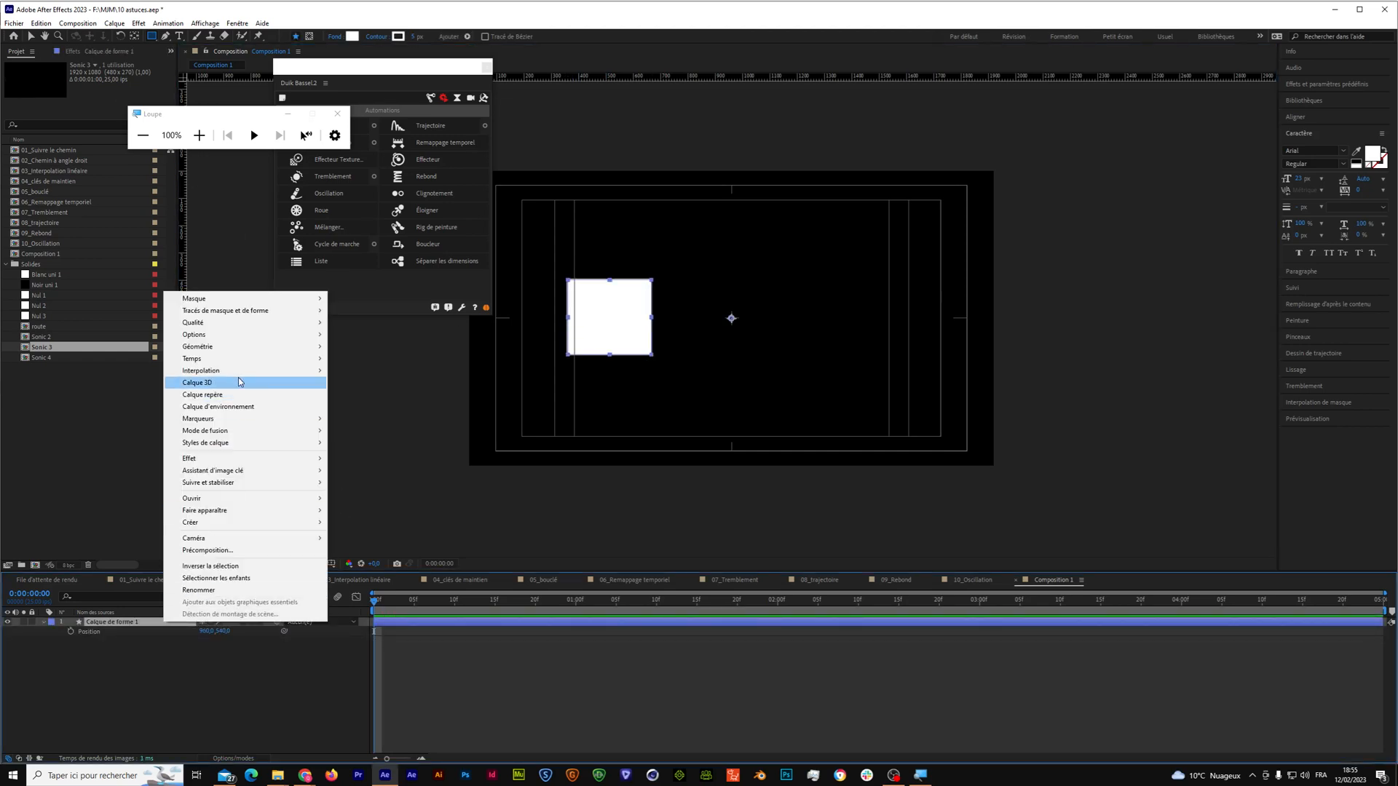
pyautogui.moveTo(248, 361)
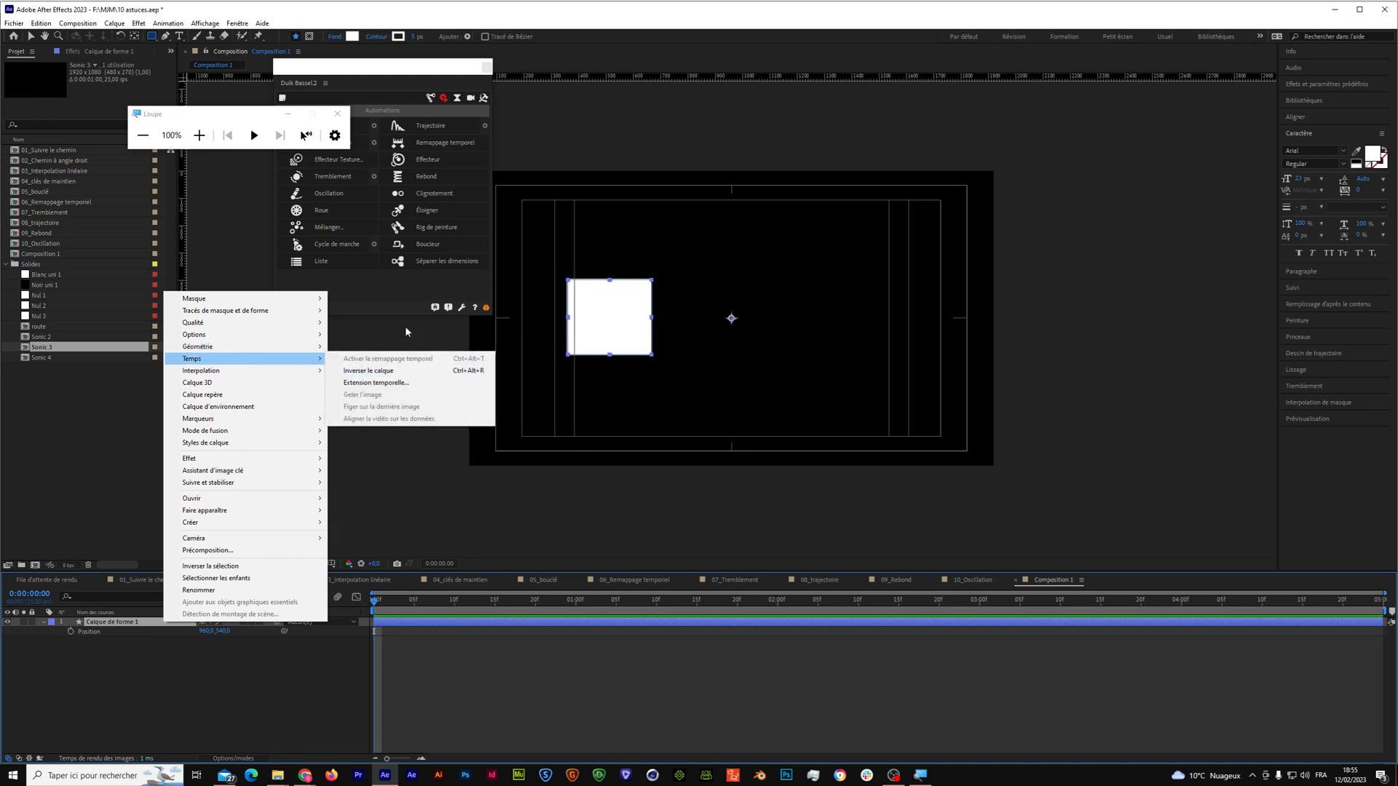
pyautogui.click(345, 650)
pyautogui.click(132, 626)
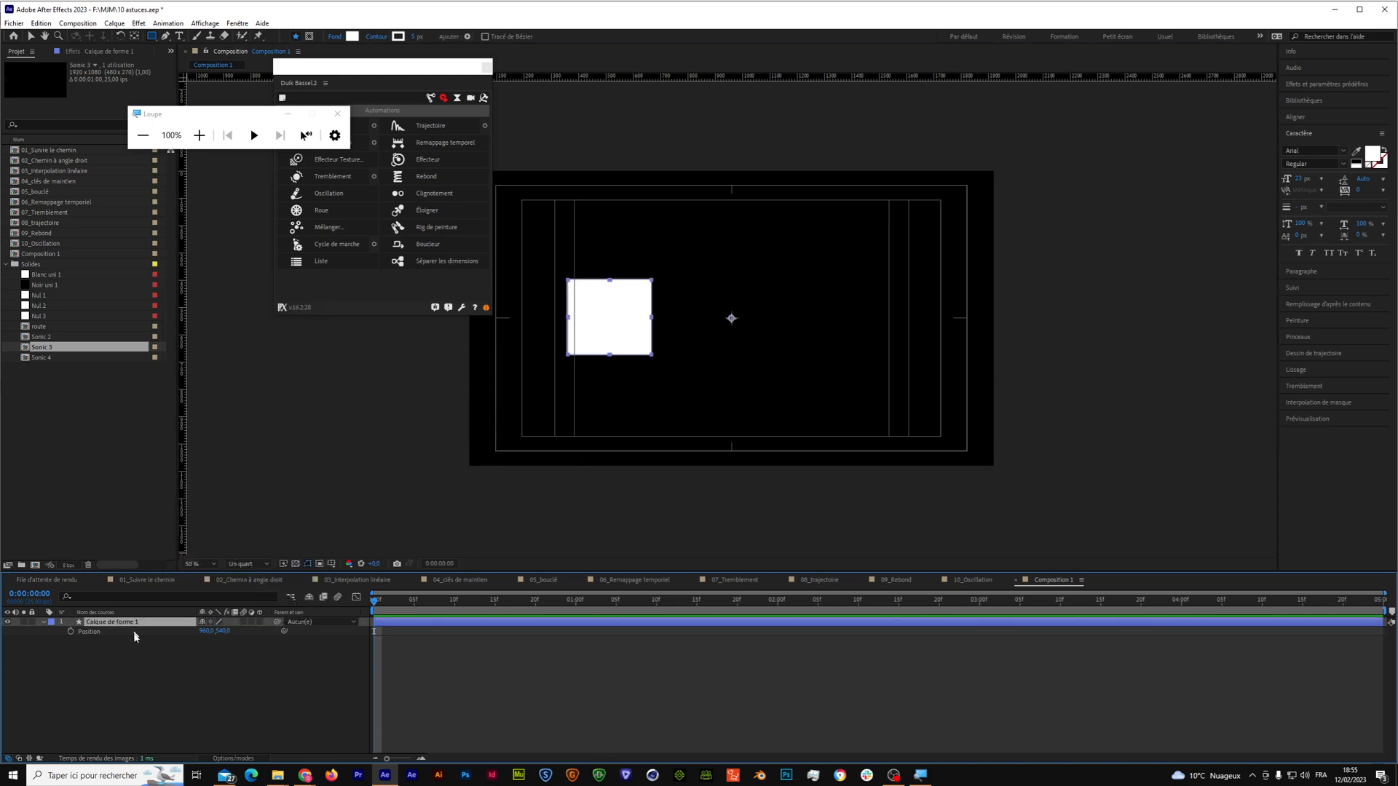
pyautogui.press('Delete')
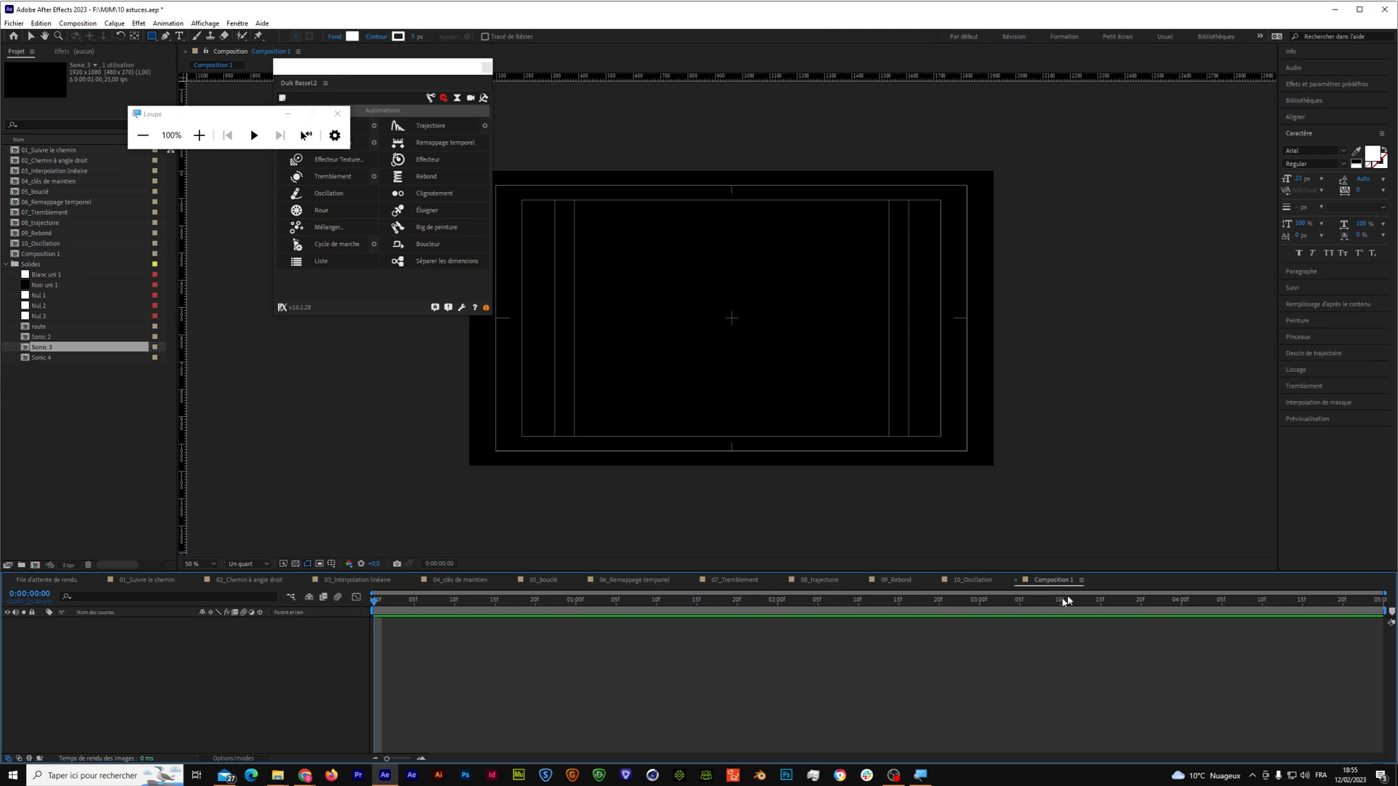
# Close Composition 1, return to the 06_Remappage temporel composition, and preview Sonic's slowed run.
pyautogui.click(1015, 583)
pyautogui.click(537, 582)
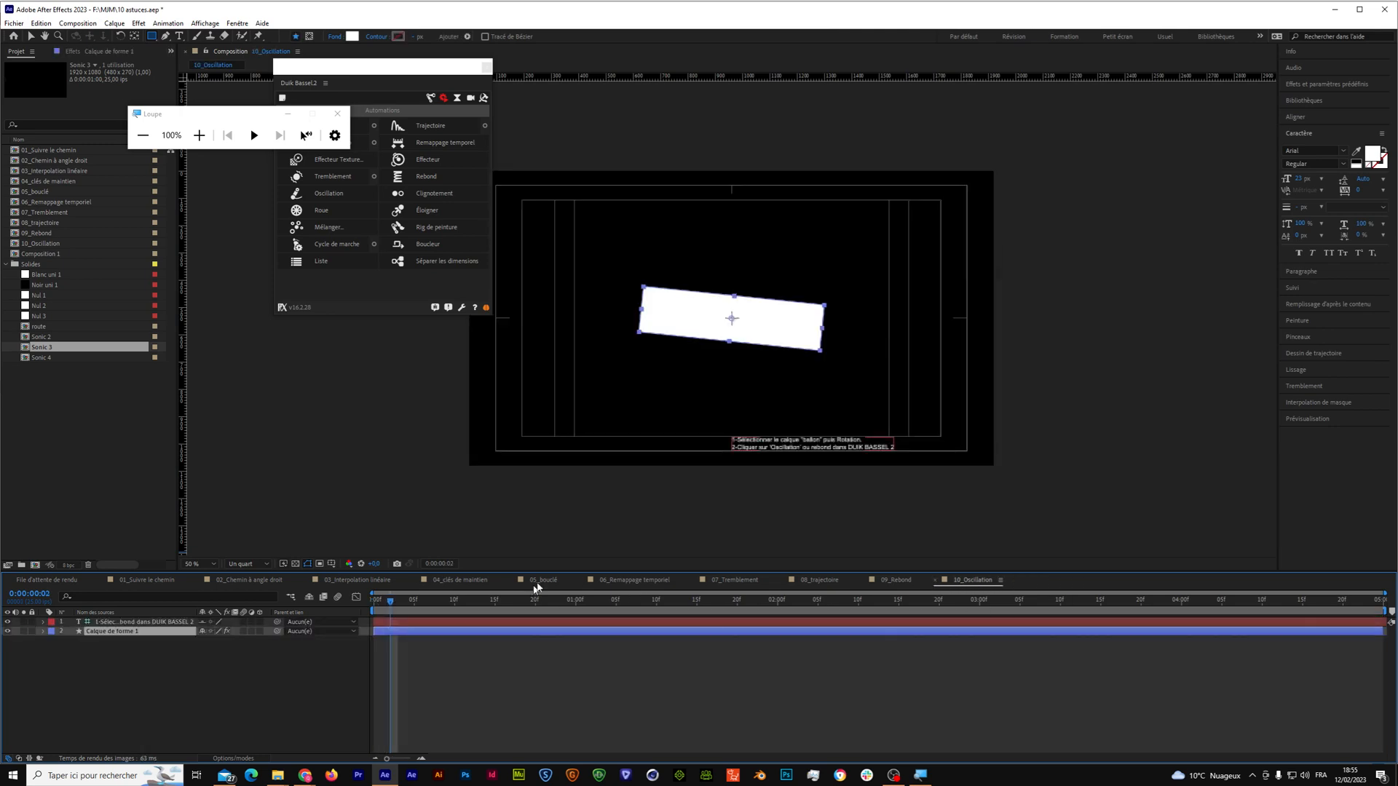
pyautogui.click(632, 582)
pyautogui.press('space')
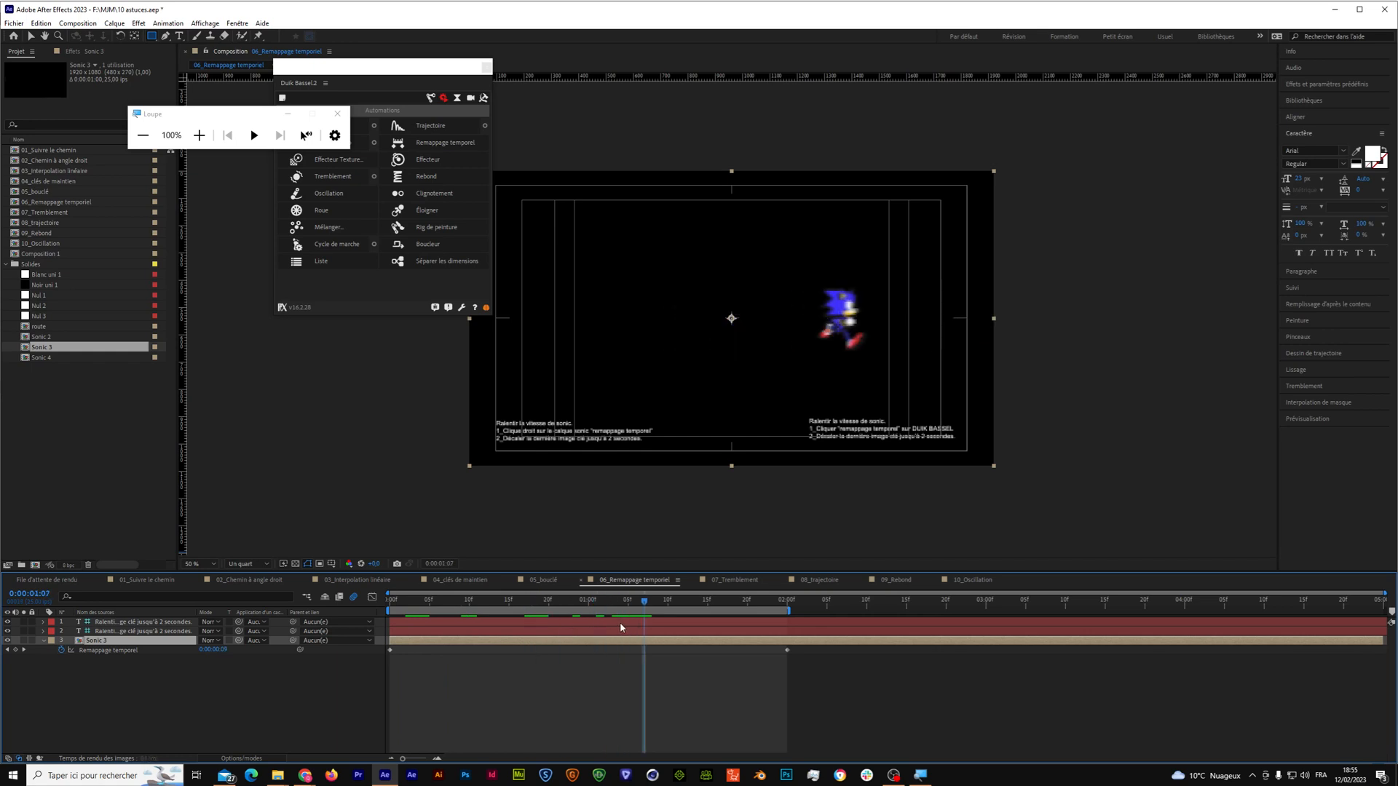
# Open the 07_Tremblement composition, scrub Sonic's wiggle, and check the Position Wiggle effect settings on the Sonic 4 layer.
pyautogui.click(735, 580)
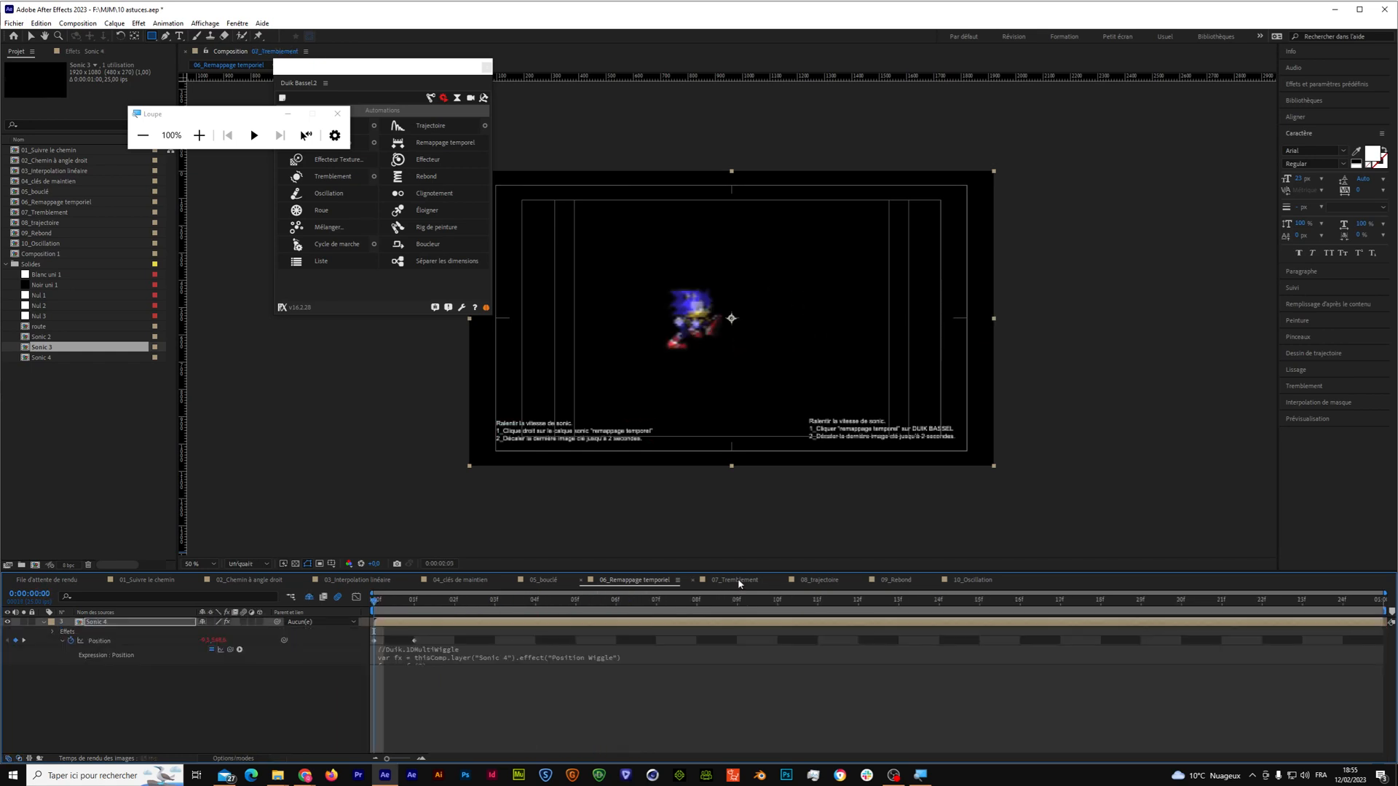
pyautogui.moveTo(380, 601)
pyautogui.mouseDown()
pyautogui.moveTo(489, 608)
pyautogui.moveTo(402, 617)
pyautogui.mouseUp()
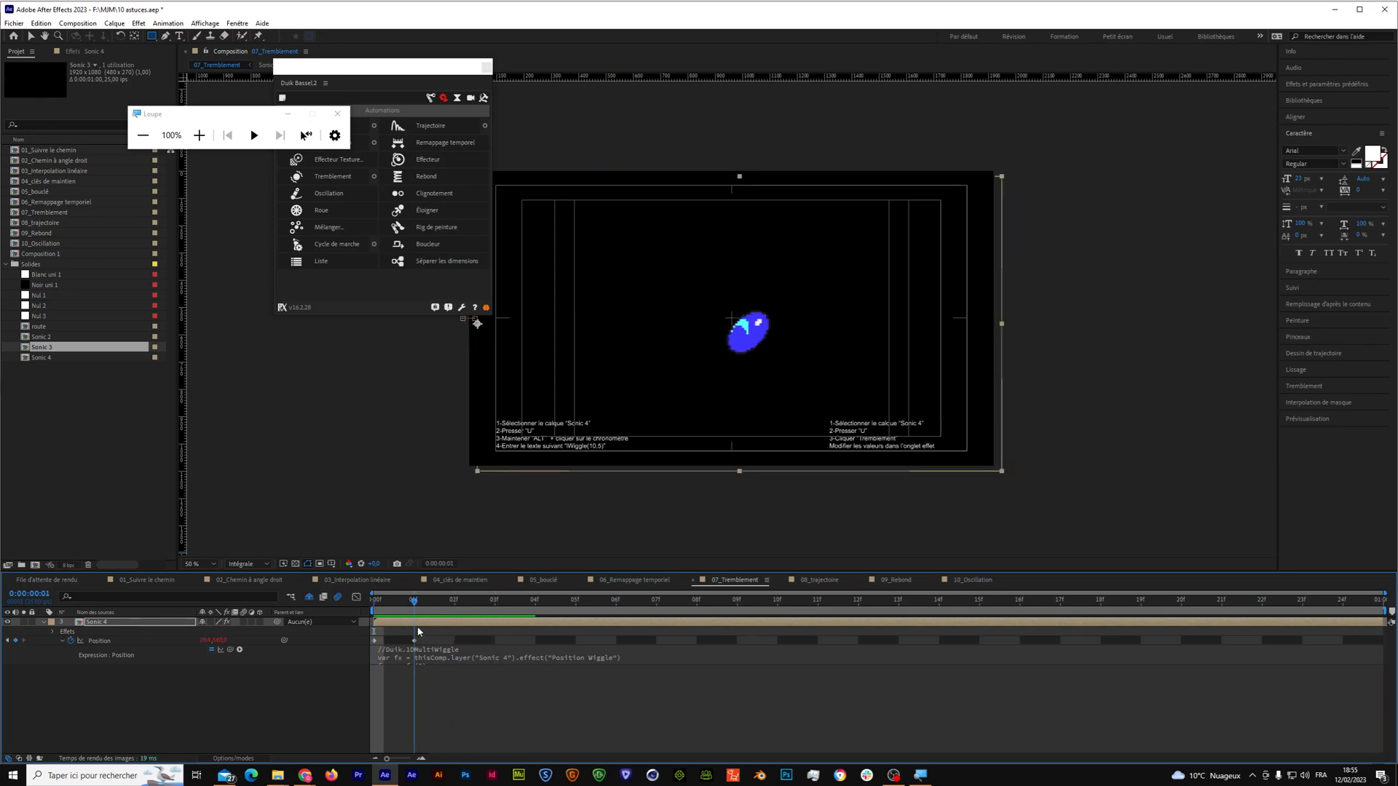
pyautogui.click(111, 624)
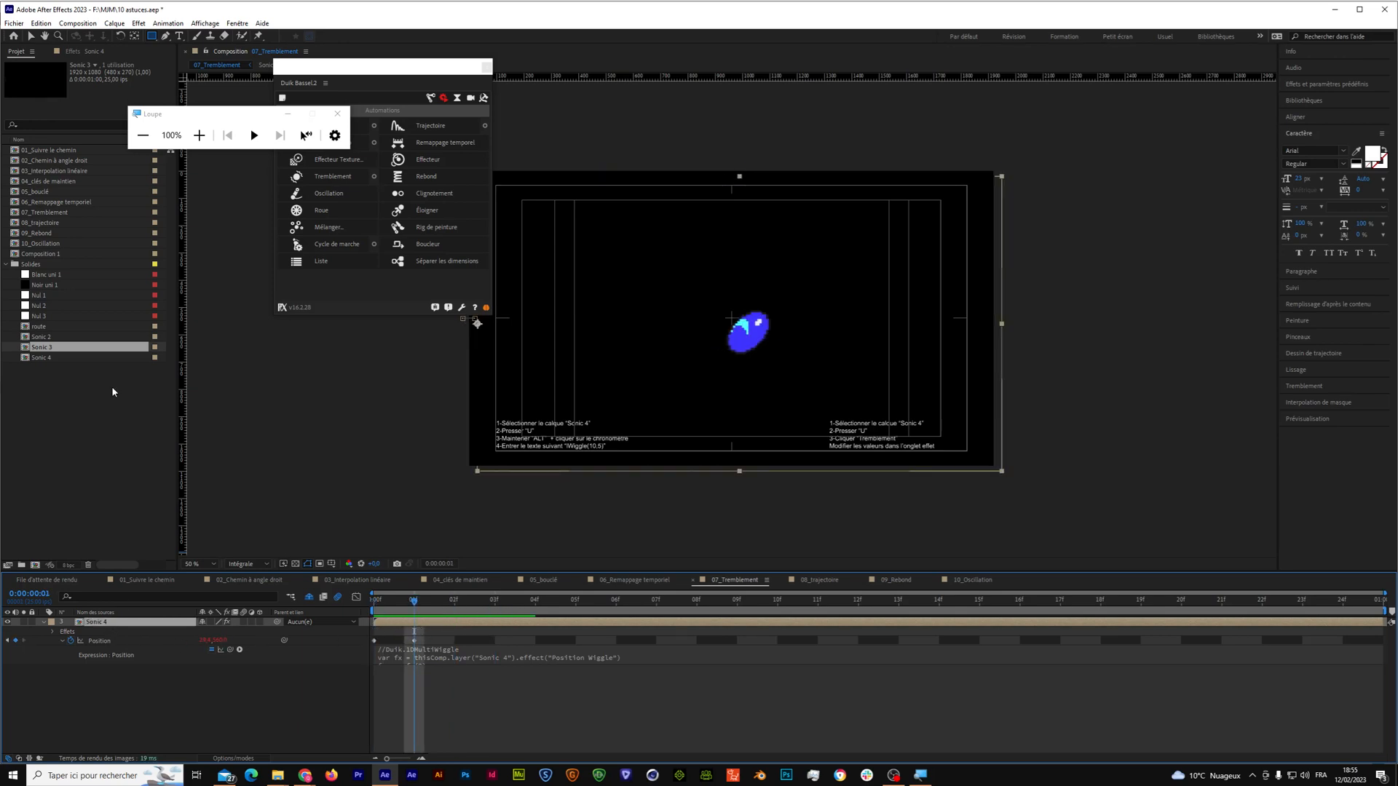
pyautogui.click(78, 52)
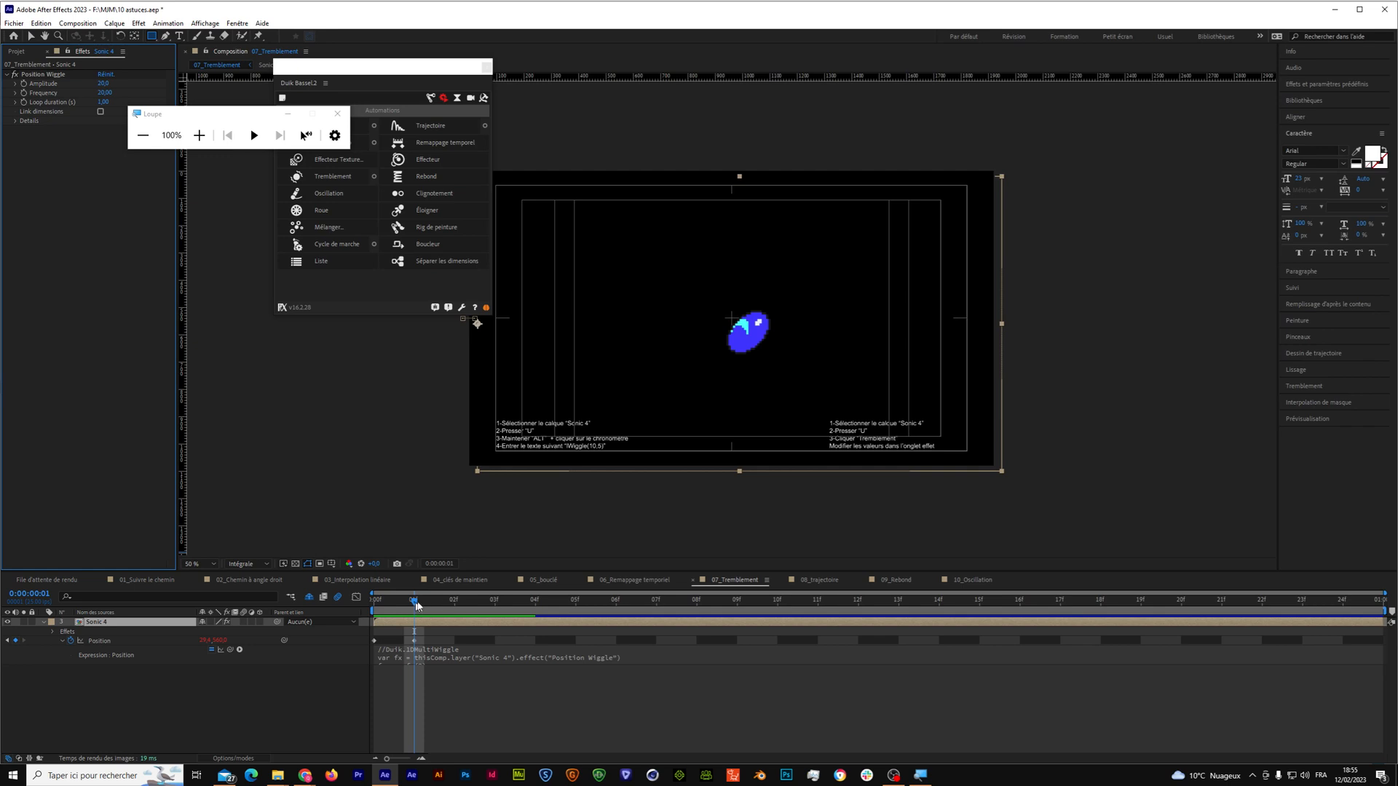
pyautogui.moveTo(415, 603); pyautogui.dragTo(375, 603)
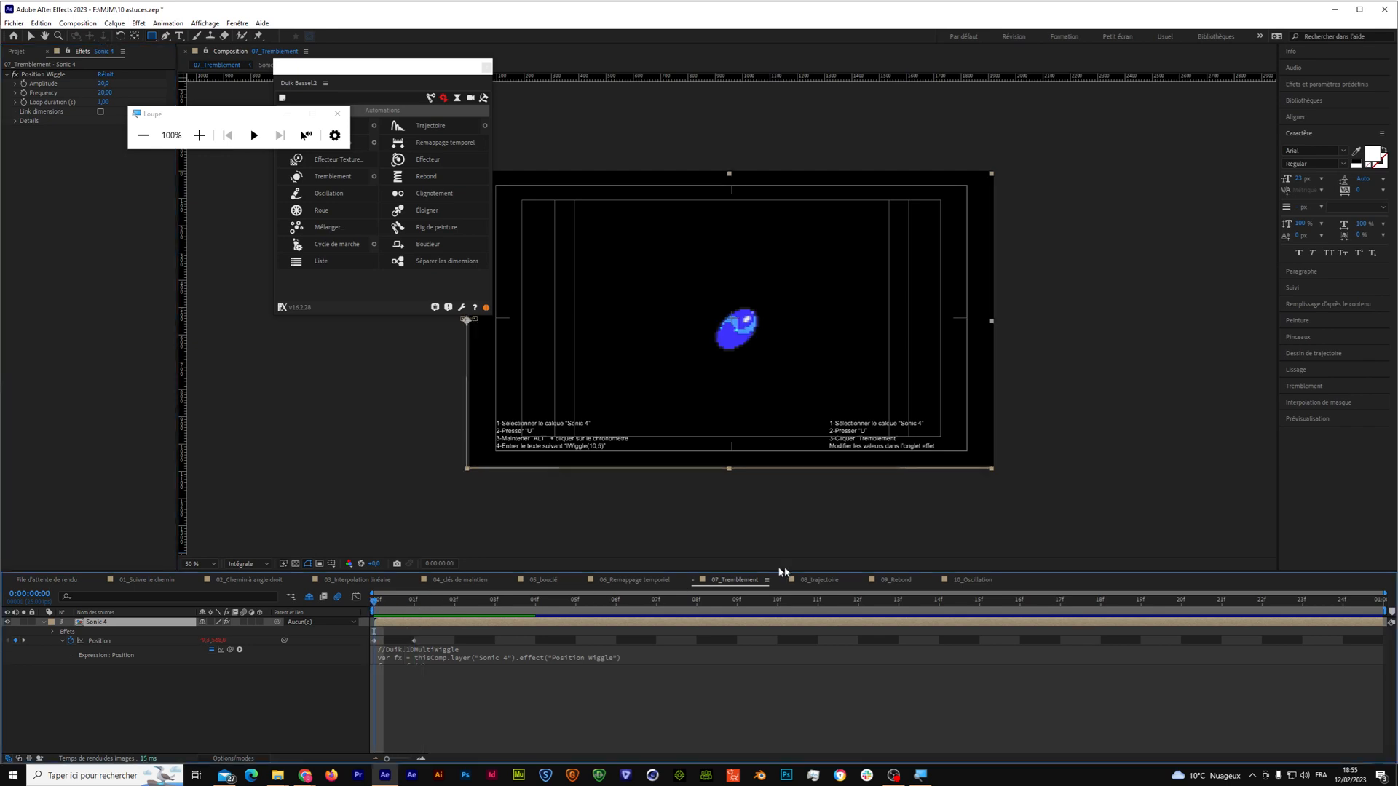
# Open the 08_trajectoire composition, scrub the star's motion trails to frame 13, and uncover the Motion Trail effect settings.
pyautogui.click(827, 584)
pyautogui.moveTo(468, 604); pyautogui.dragTo(635, 608)
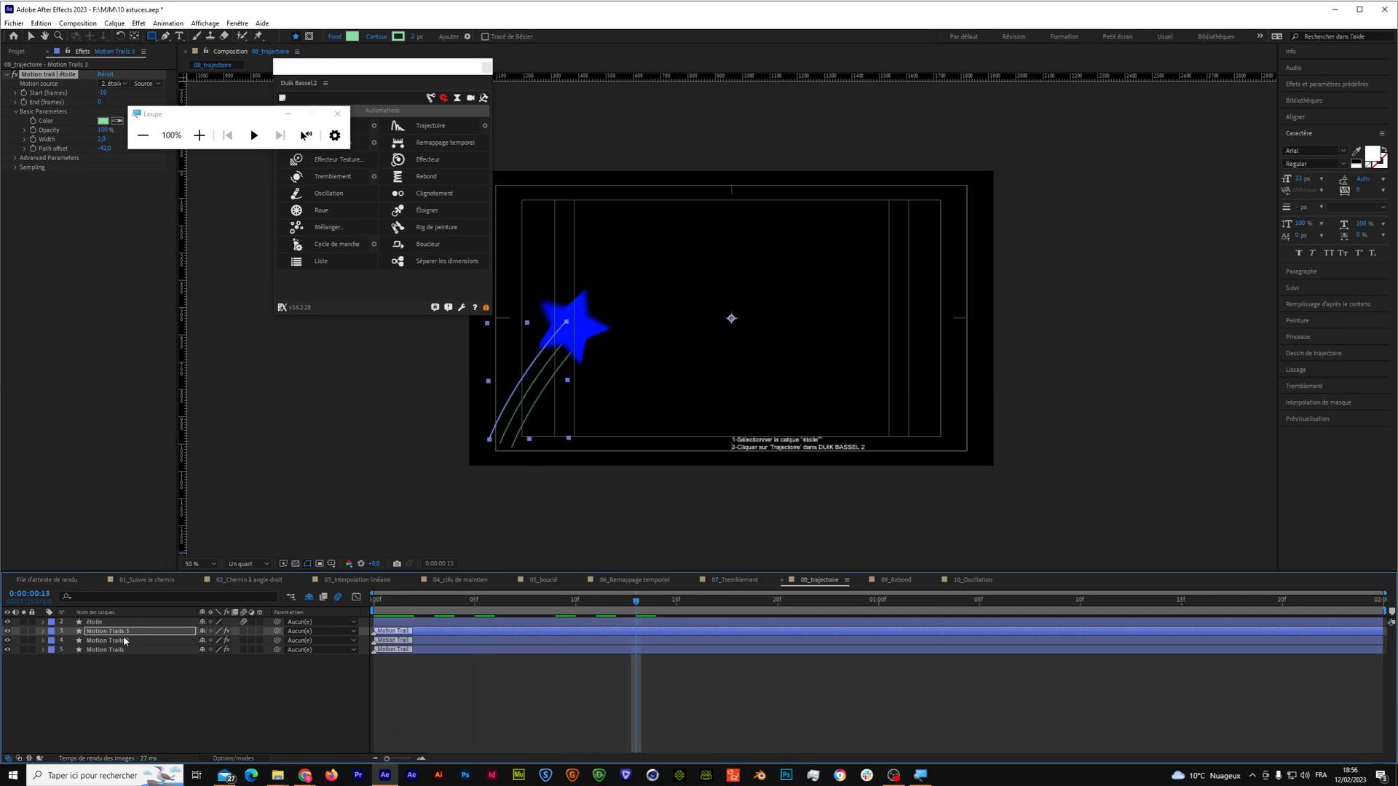
pyautogui.moveTo(187, 115); pyautogui.dragTo(323, 115)
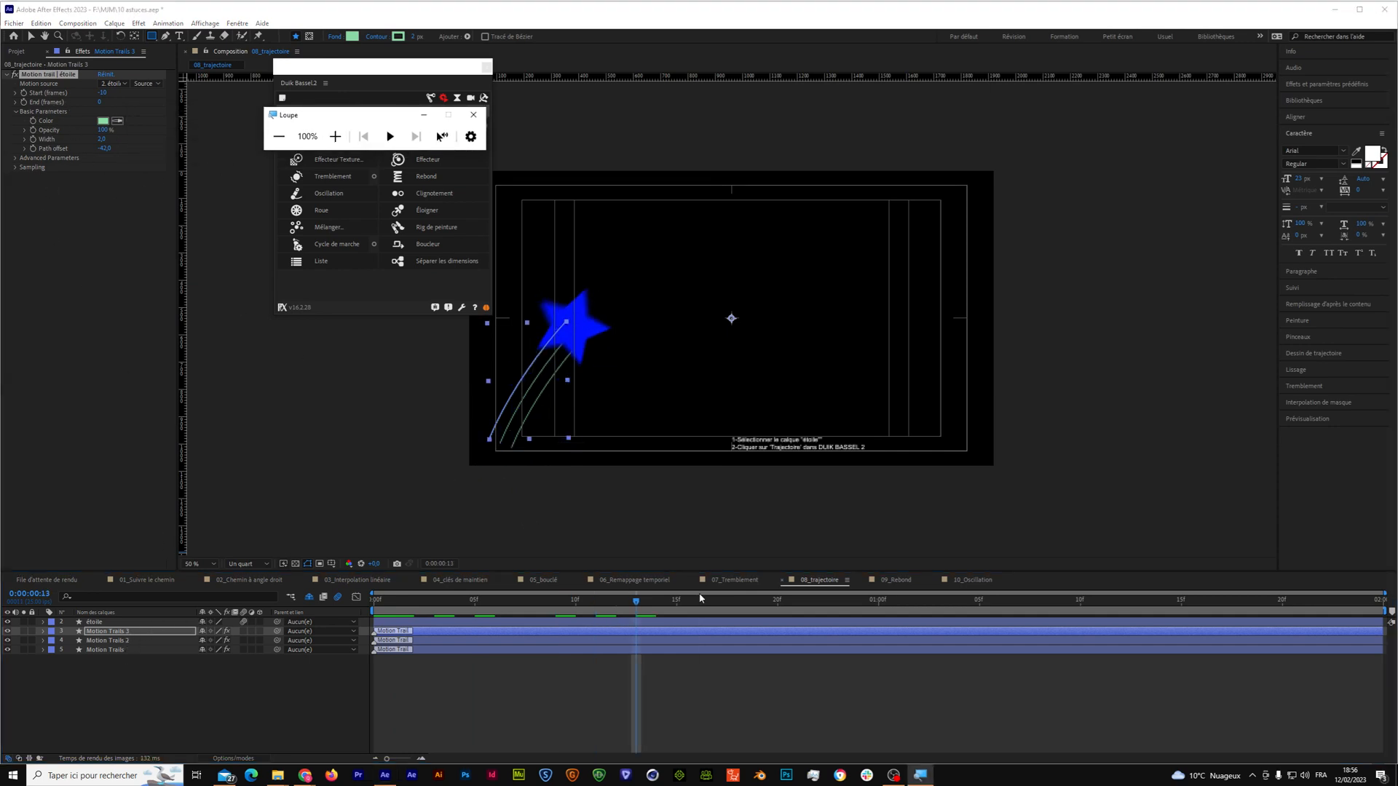
# Open the 09_Rebond composition and scrub the ball's bounce to 0:00:01:17.
pyautogui.click(895, 580)
pyautogui.click(421, 609)
pyautogui.moveTo(421, 608); pyautogui.dragTo(714, 658)
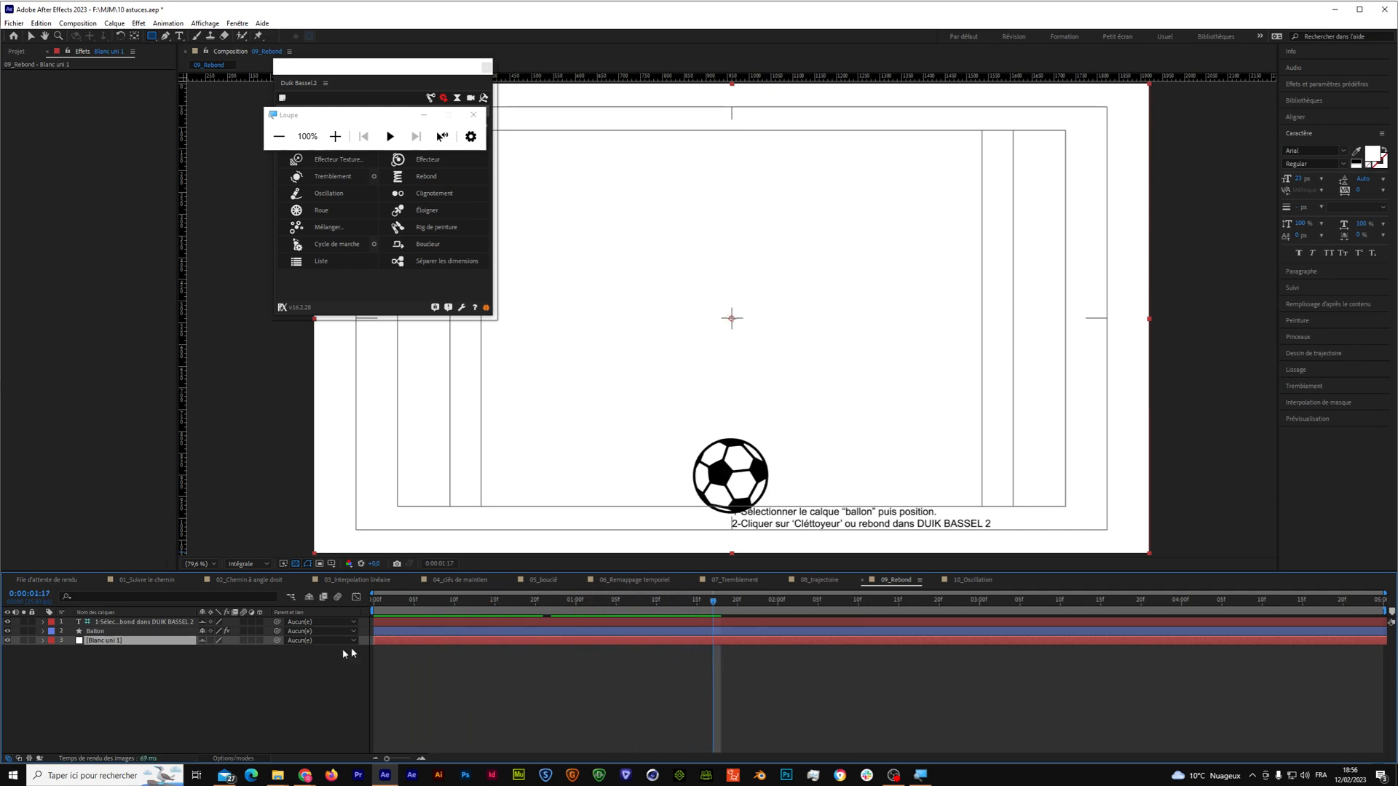
# Select the Ballon layer and examine the Anticipation and Interpolation parameters of its Cléttoyeur effect.
pyautogui.click(102, 631)
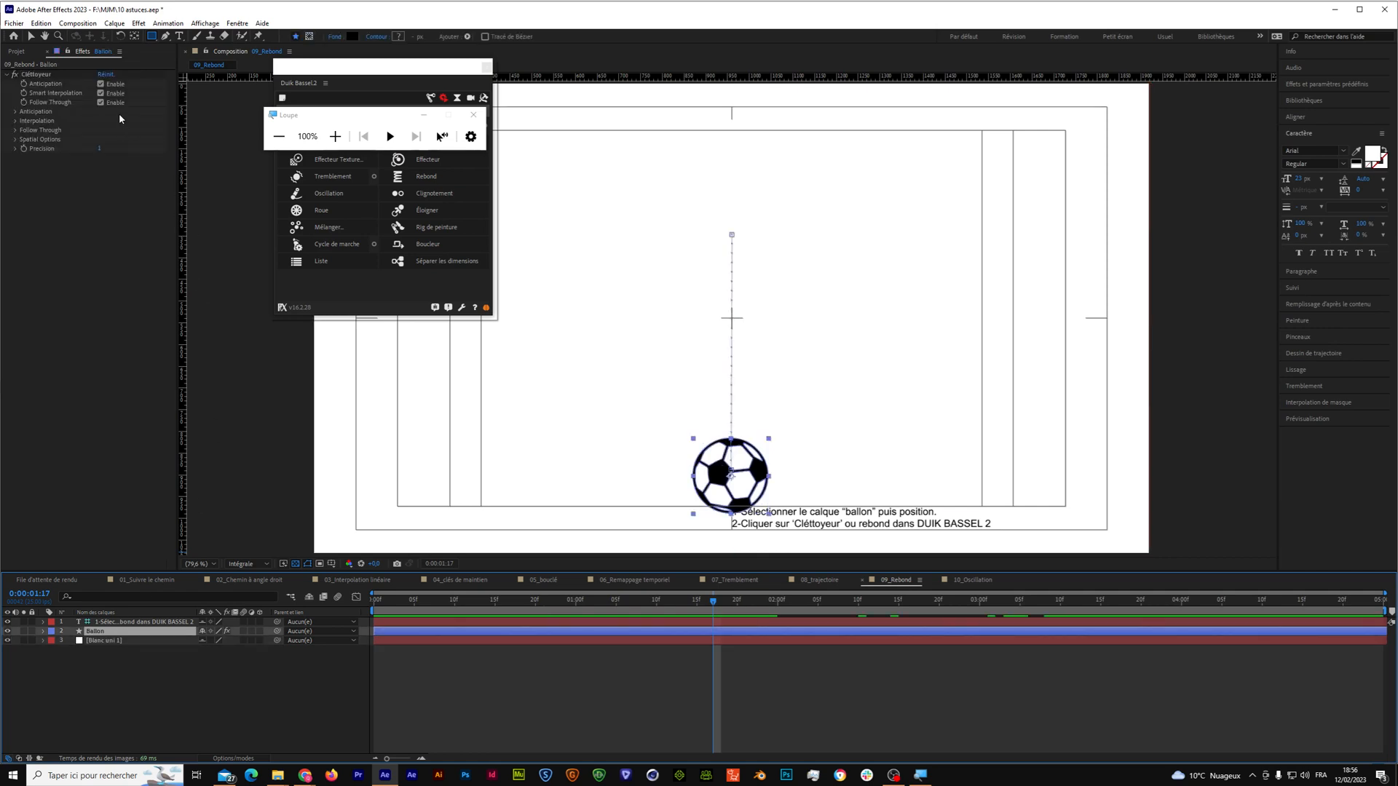
pyautogui.click(16, 111)
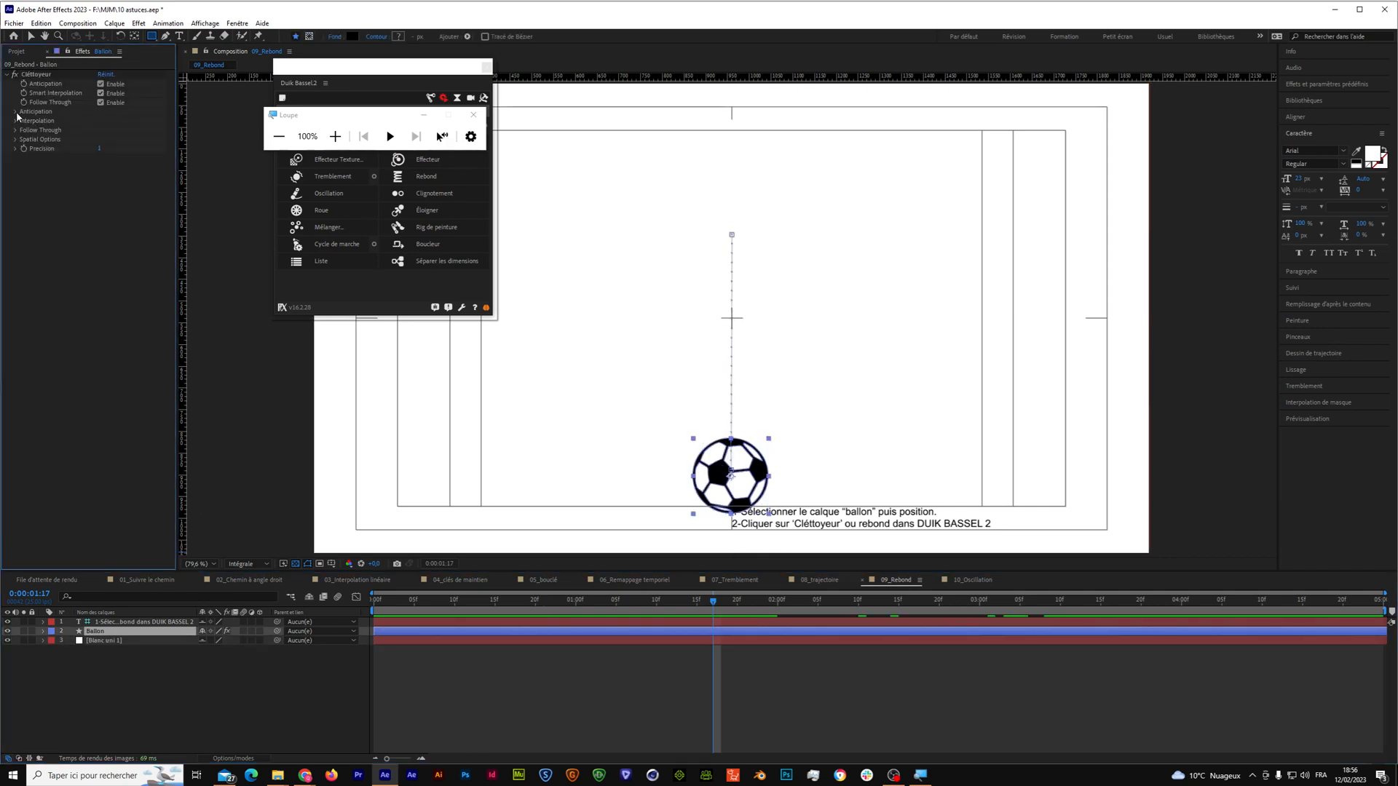
pyautogui.click(16, 112)
pyautogui.click(16, 121)
# Set the preview resolution to Un quart and play the ball's bounce from frame 9.
pyautogui.click(264, 566)
pyautogui.click(264, 629)
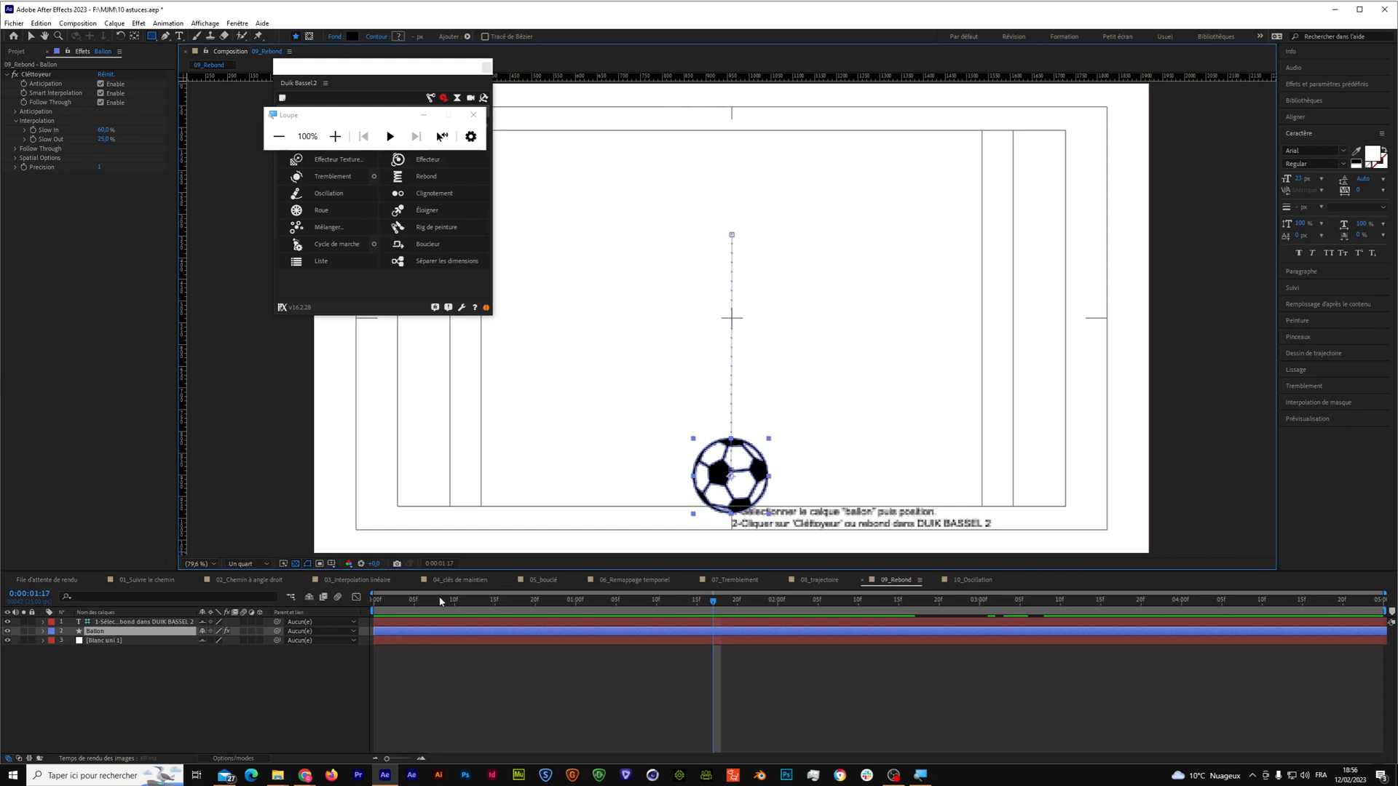
pyautogui.click(446, 600)
pyautogui.press('space')
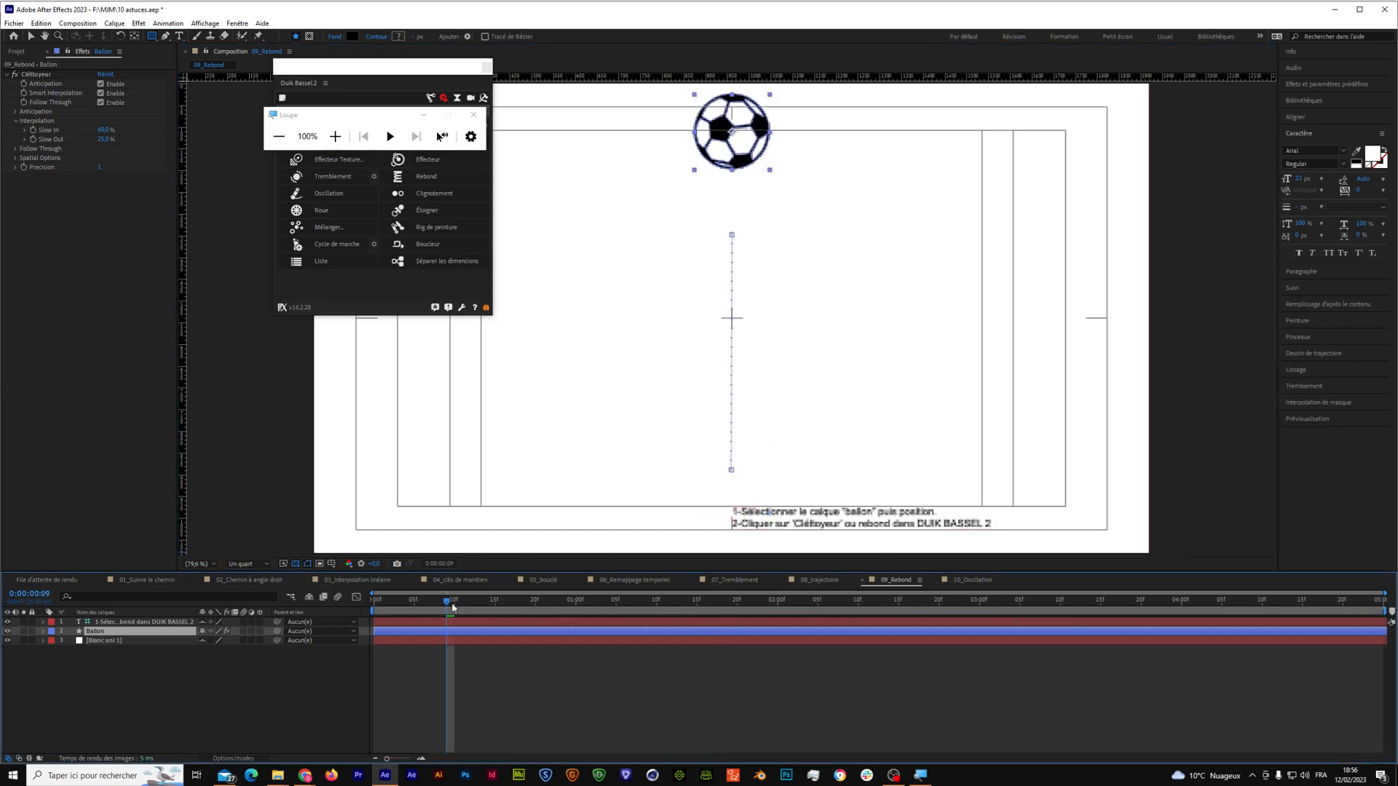
# Stop the bounce preview, then open the 10_Oscillation composition and play its swinging rectangle.
pyautogui.press('space')
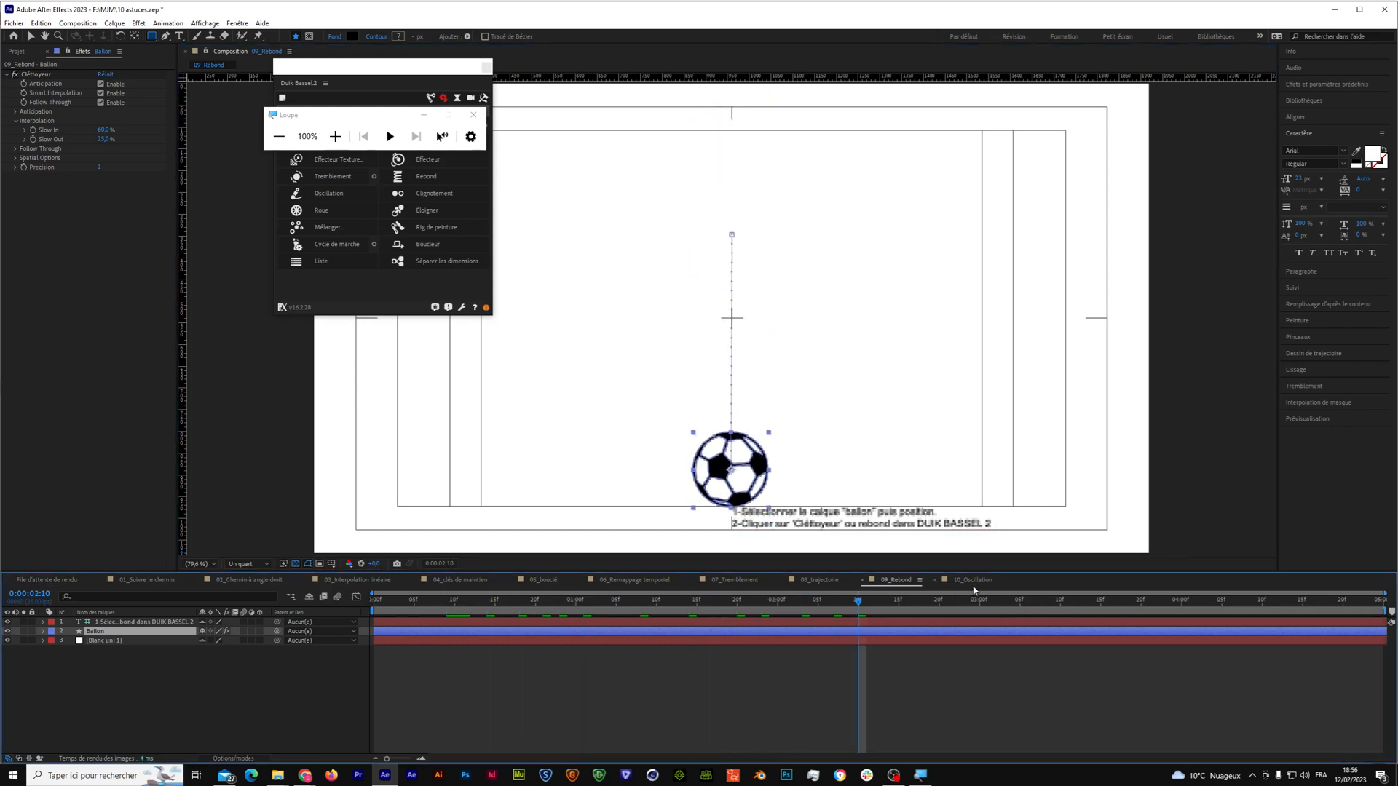
pyautogui.click(971, 583)
pyautogui.press('space')
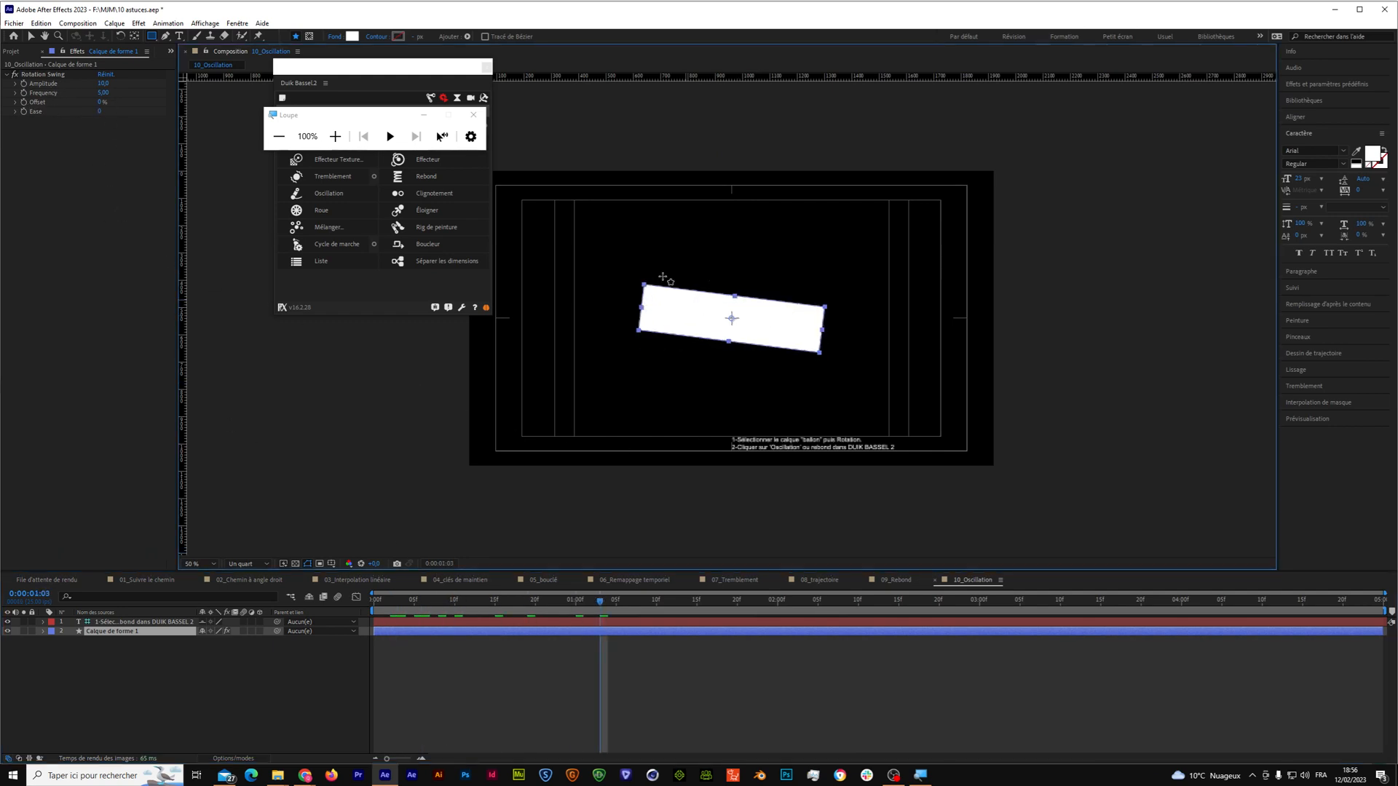
# Set the Rotation Swing effect's Offset to 50 % on the rectangle's shape layer and scrub the timeline to check the swing.
pyautogui.click(102, 102)
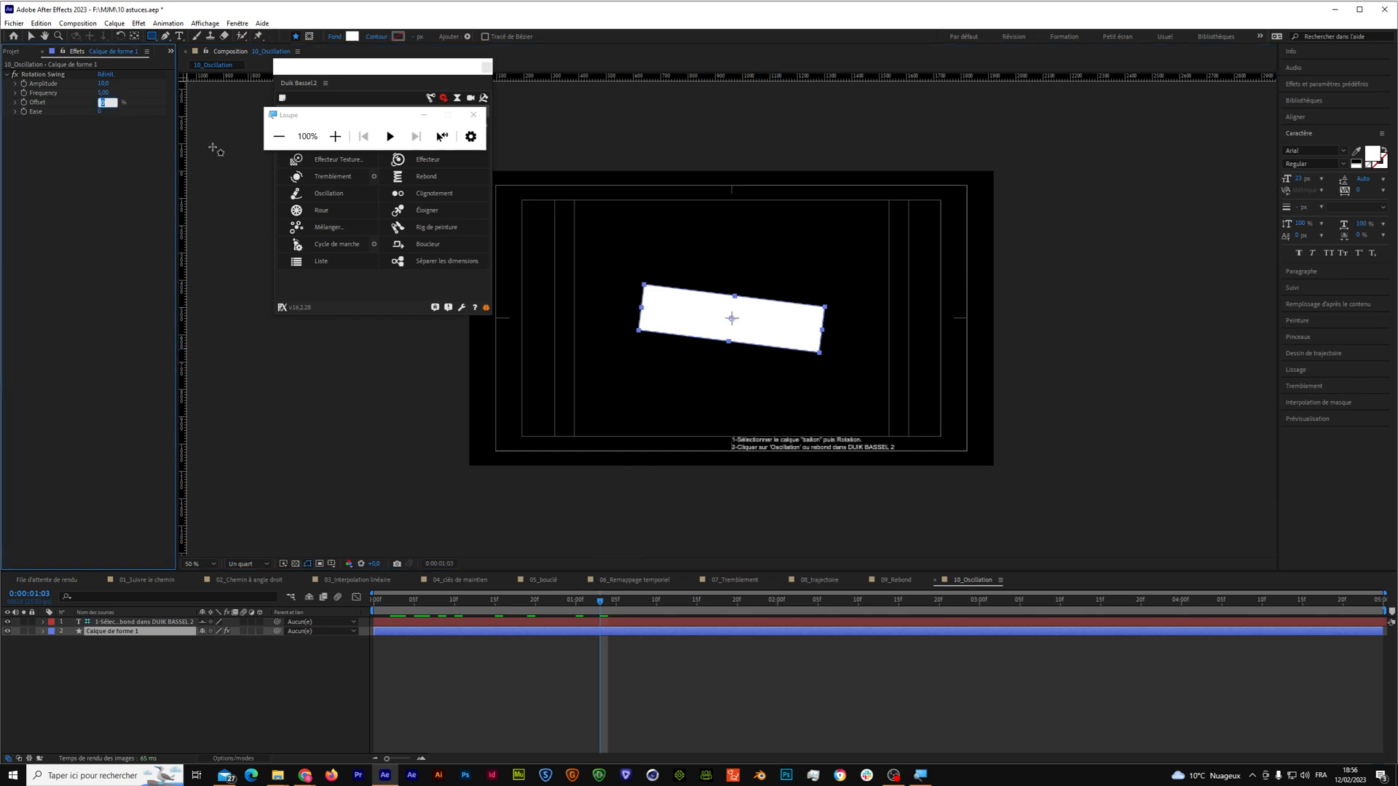
pyautogui.write('50')
pyautogui.press('Return')
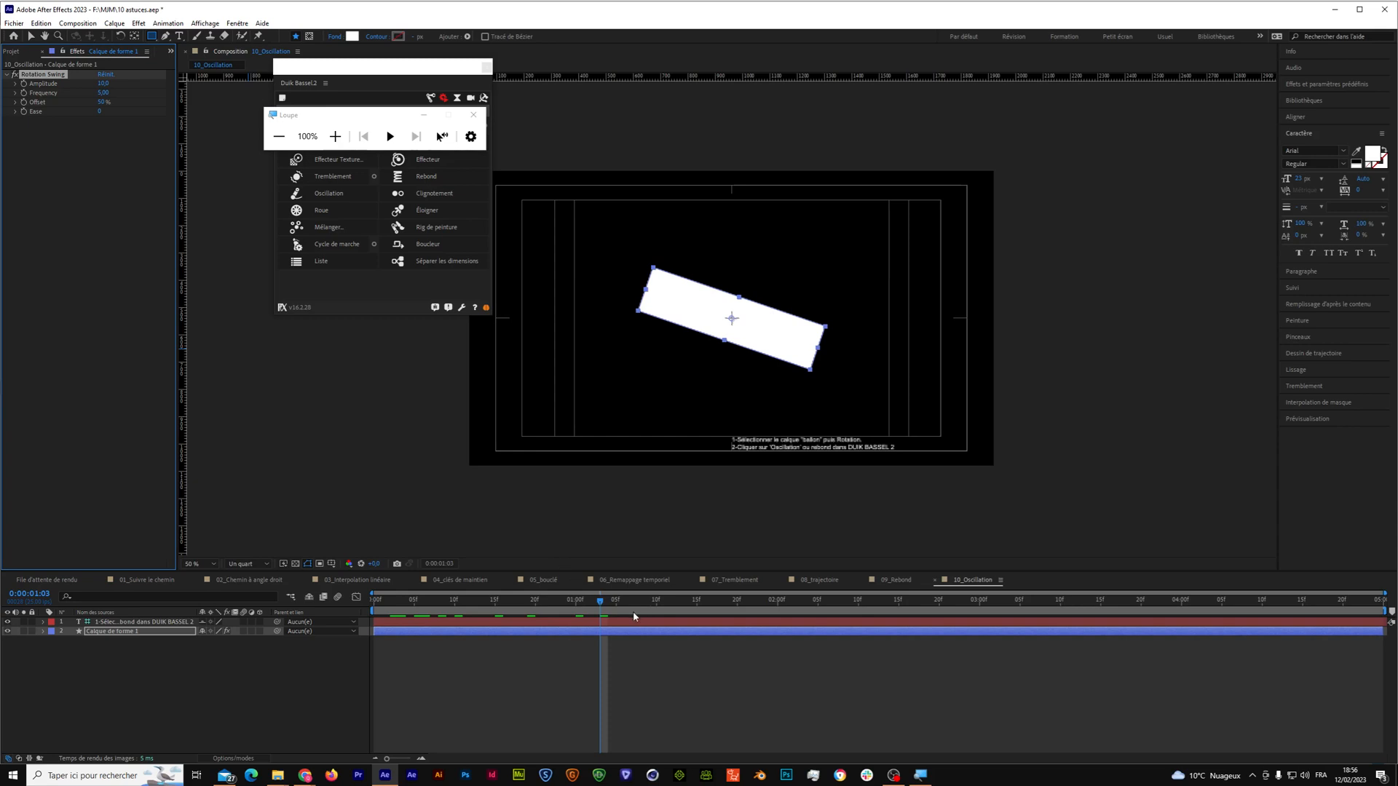
pyautogui.moveTo(600, 602); pyautogui.dragTo(867, 634)
pyautogui.press('space')
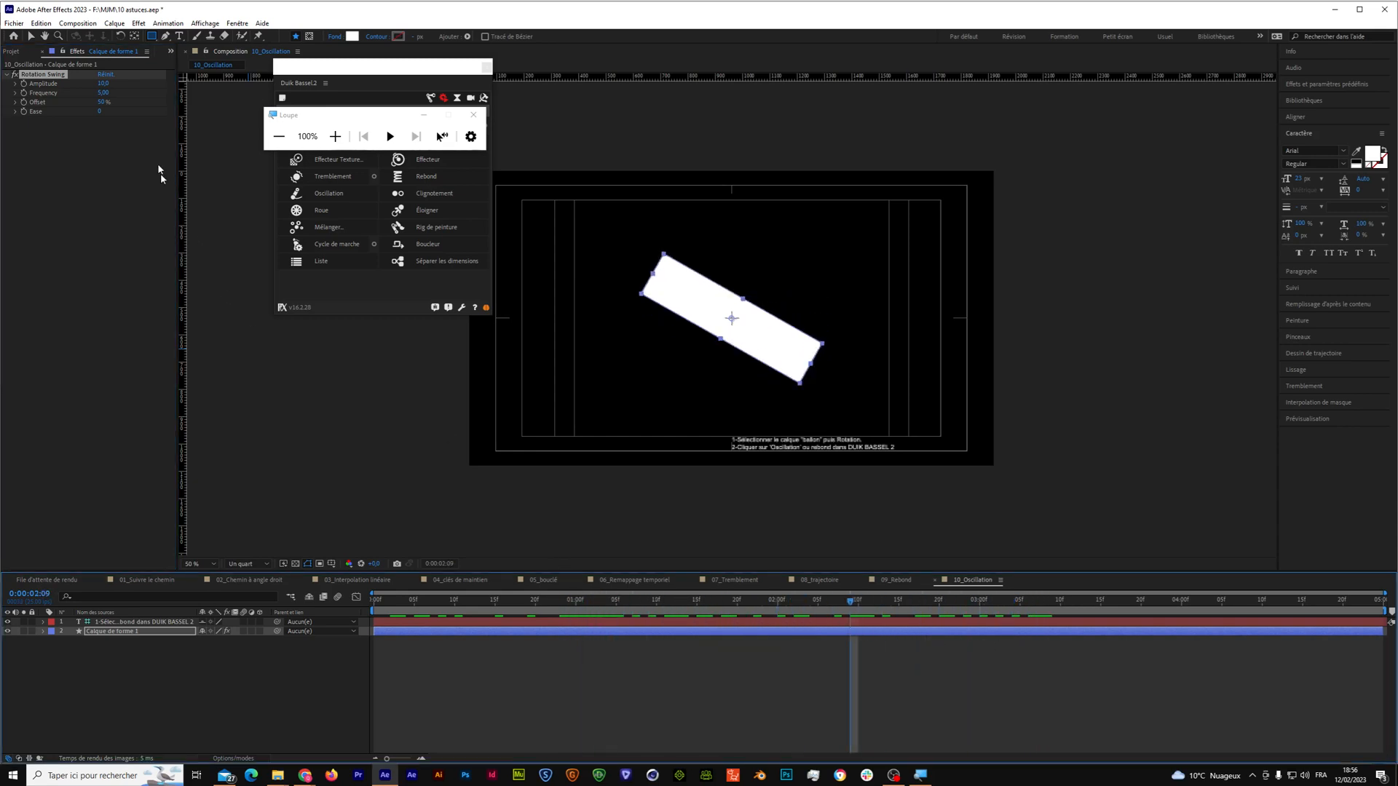
# Set the Rotation Swing effect's Offset to 0 % and its Ease to 50.
pyautogui.click(103, 102)
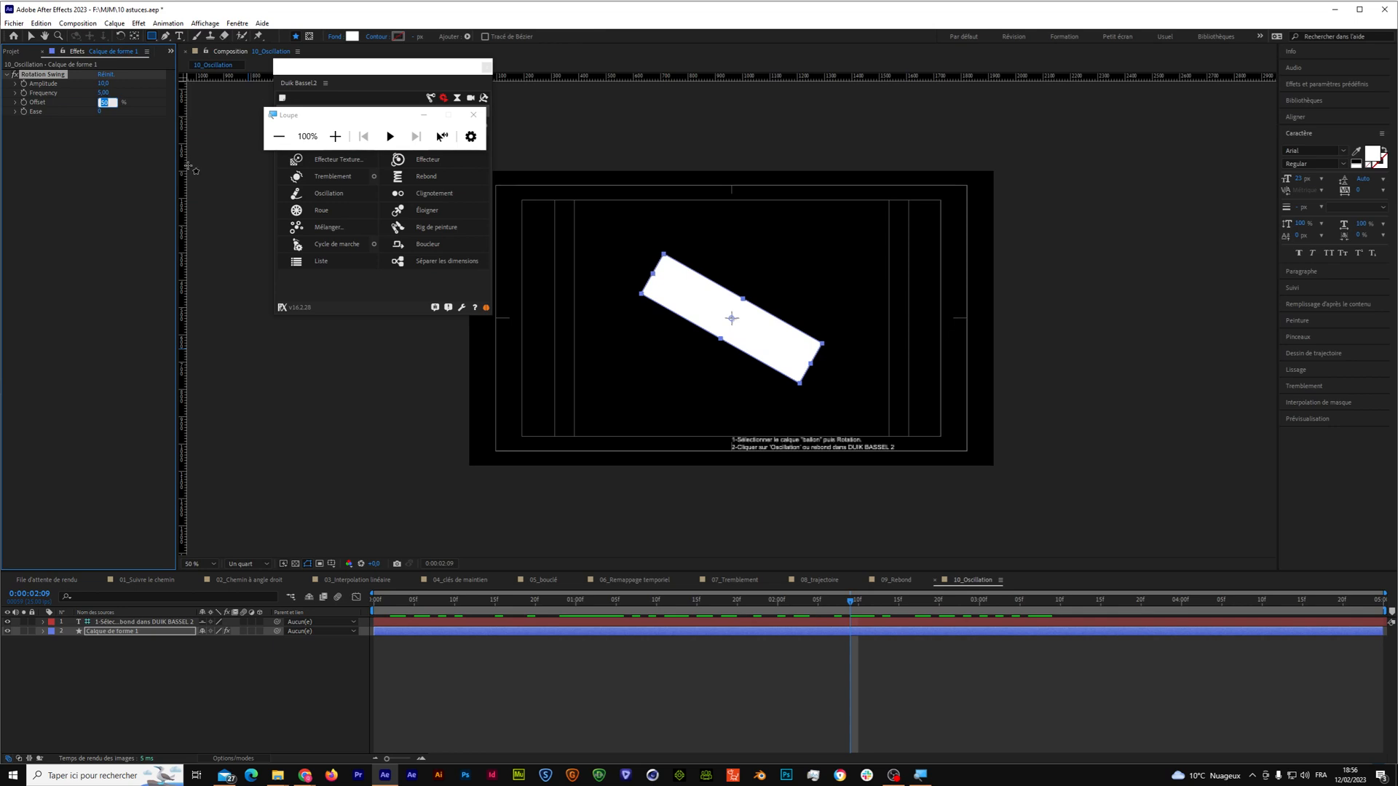
pyautogui.write('0')
pyautogui.press('Return')
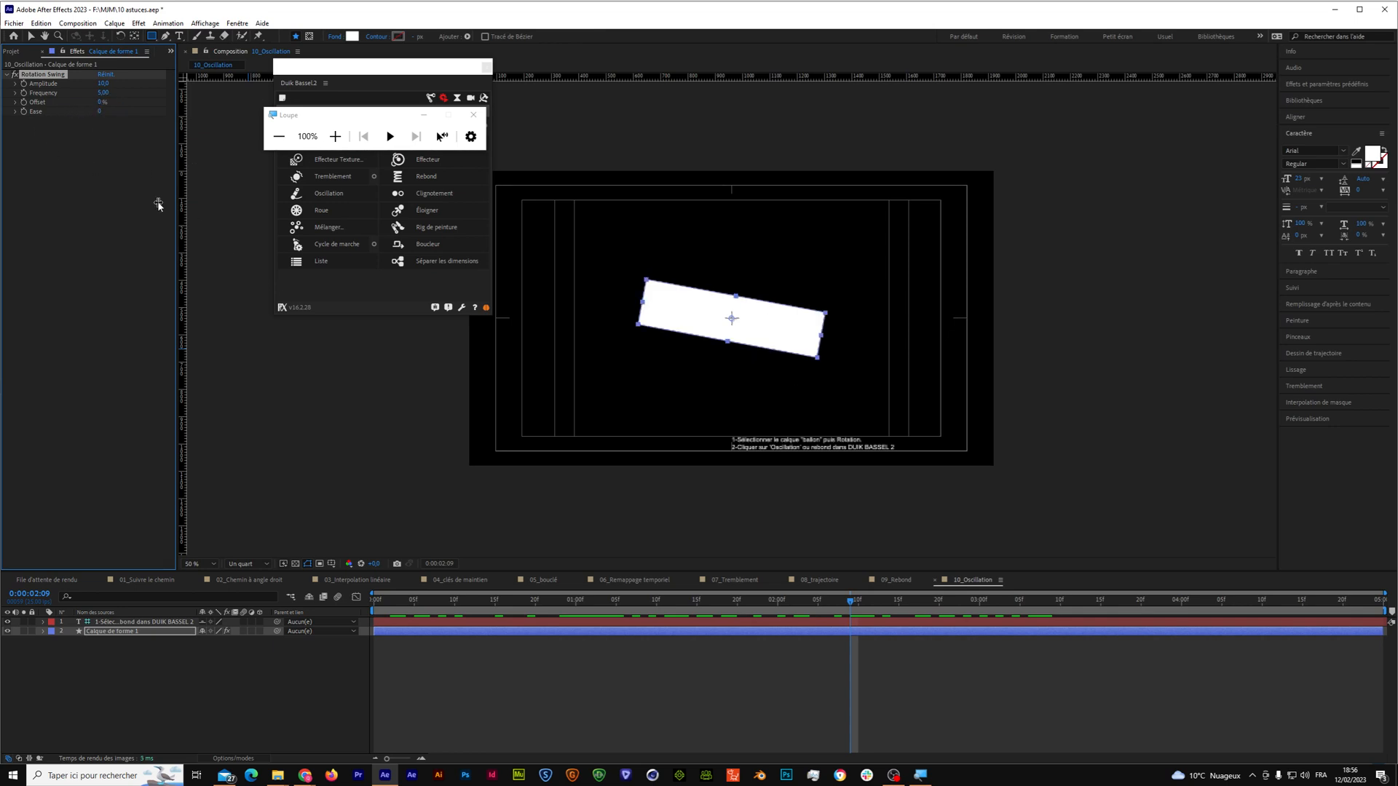
pyautogui.click(101, 112)
pyautogui.write('50')
pyautogui.press('Return')
# Play the rectangle's eased swing from 0:00:01:14.
pyautogui.moveTo(850, 604); pyautogui.dragTo(688, 587)
pyautogui.press('space')
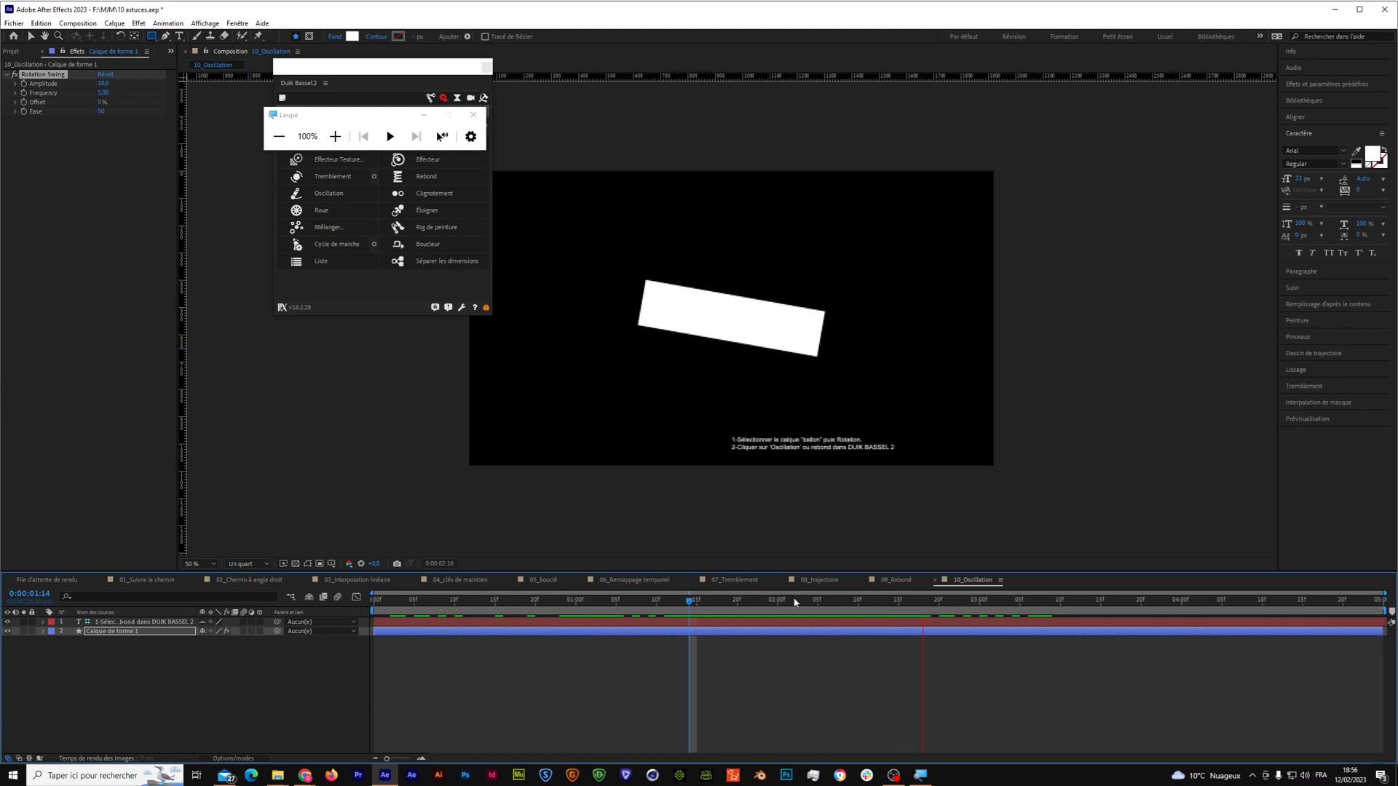
pyautogui.press('space')
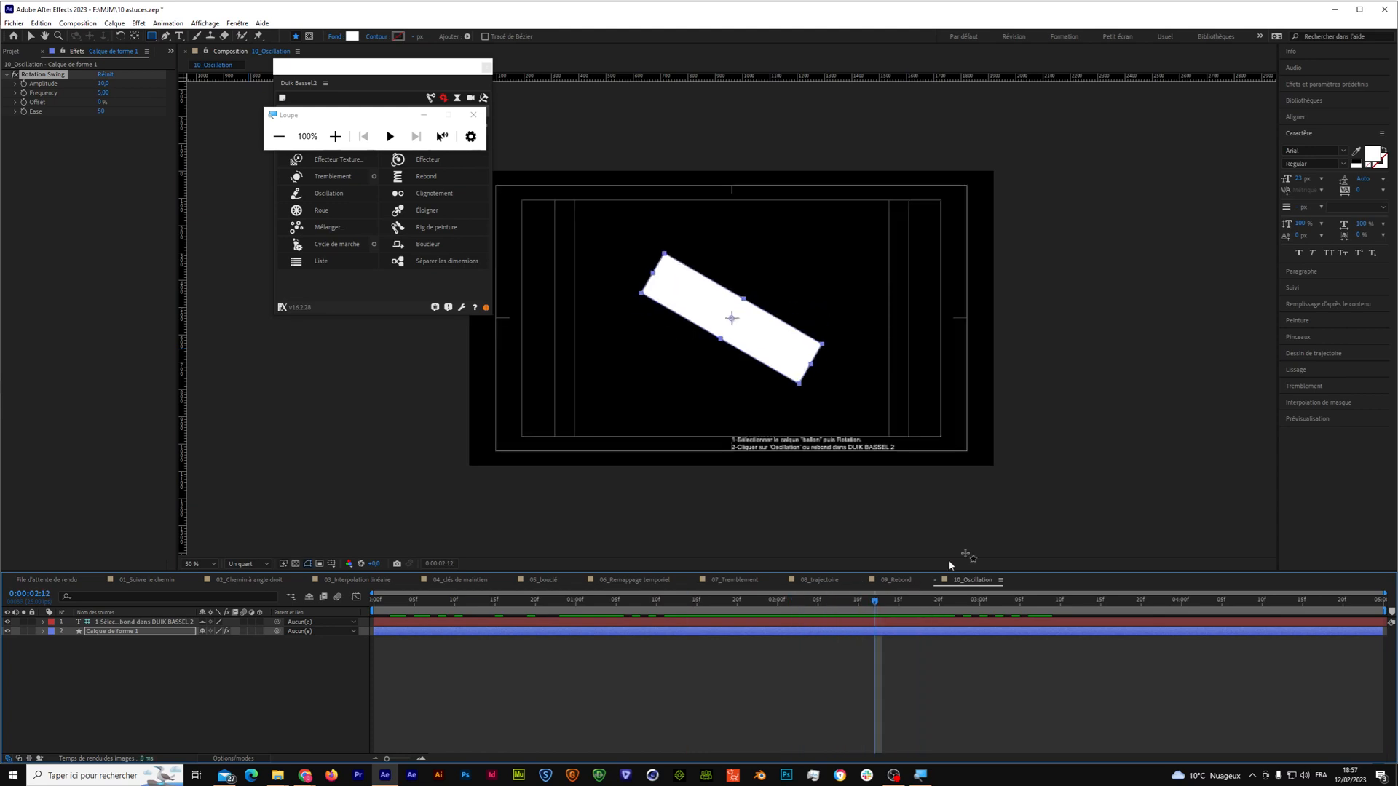
# Close the floating Duik Bassel2 window and move the Loupe window clear of the composition view.
pyautogui.click(486, 67)
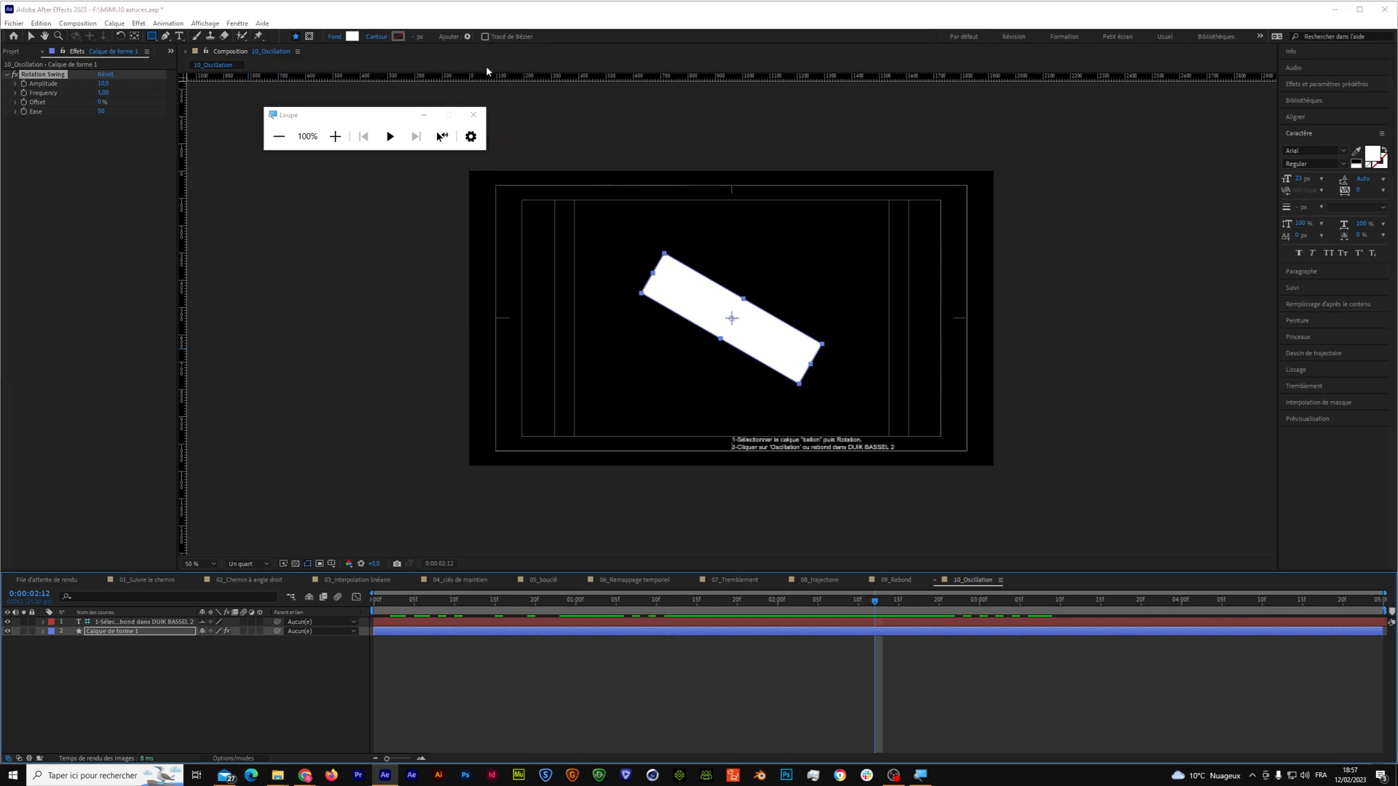
pyautogui.moveTo(400, 115); pyautogui.dragTo(342, 141)
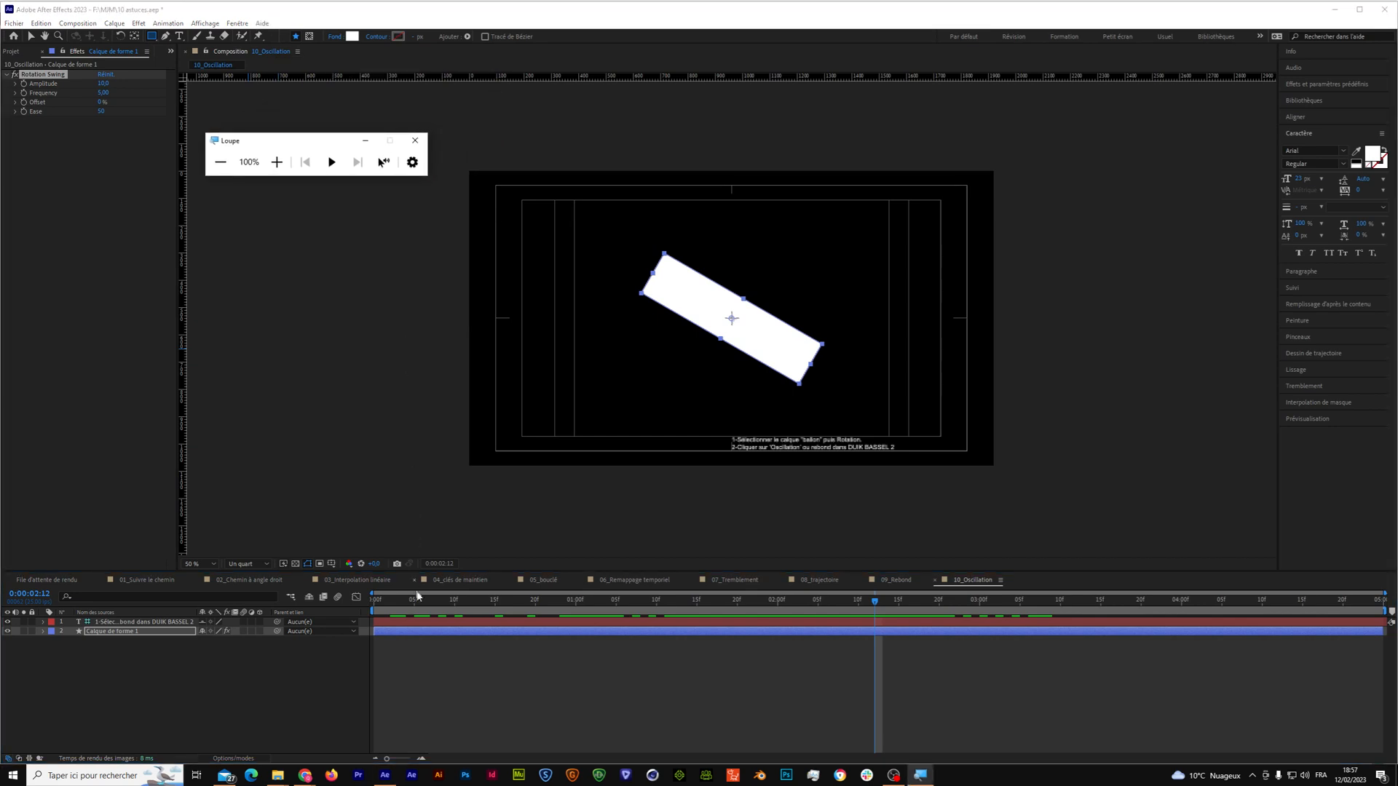
# Open the 01_Suivre le chemin composition and return the time indicator to 0:00:00:00.
pyautogui.click(137, 578)
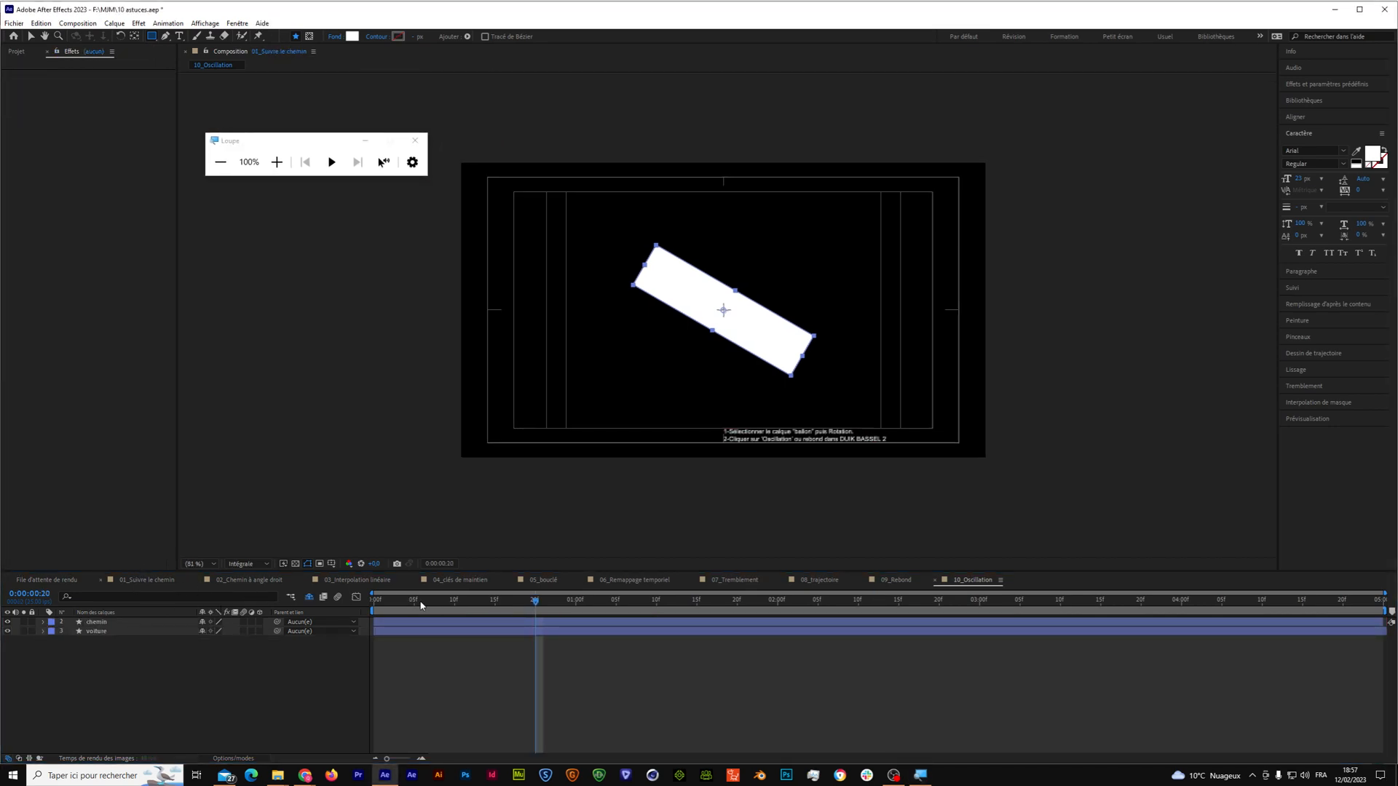
pyautogui.moveTo(536, 601); pyautogui.dragTo(364, 647)
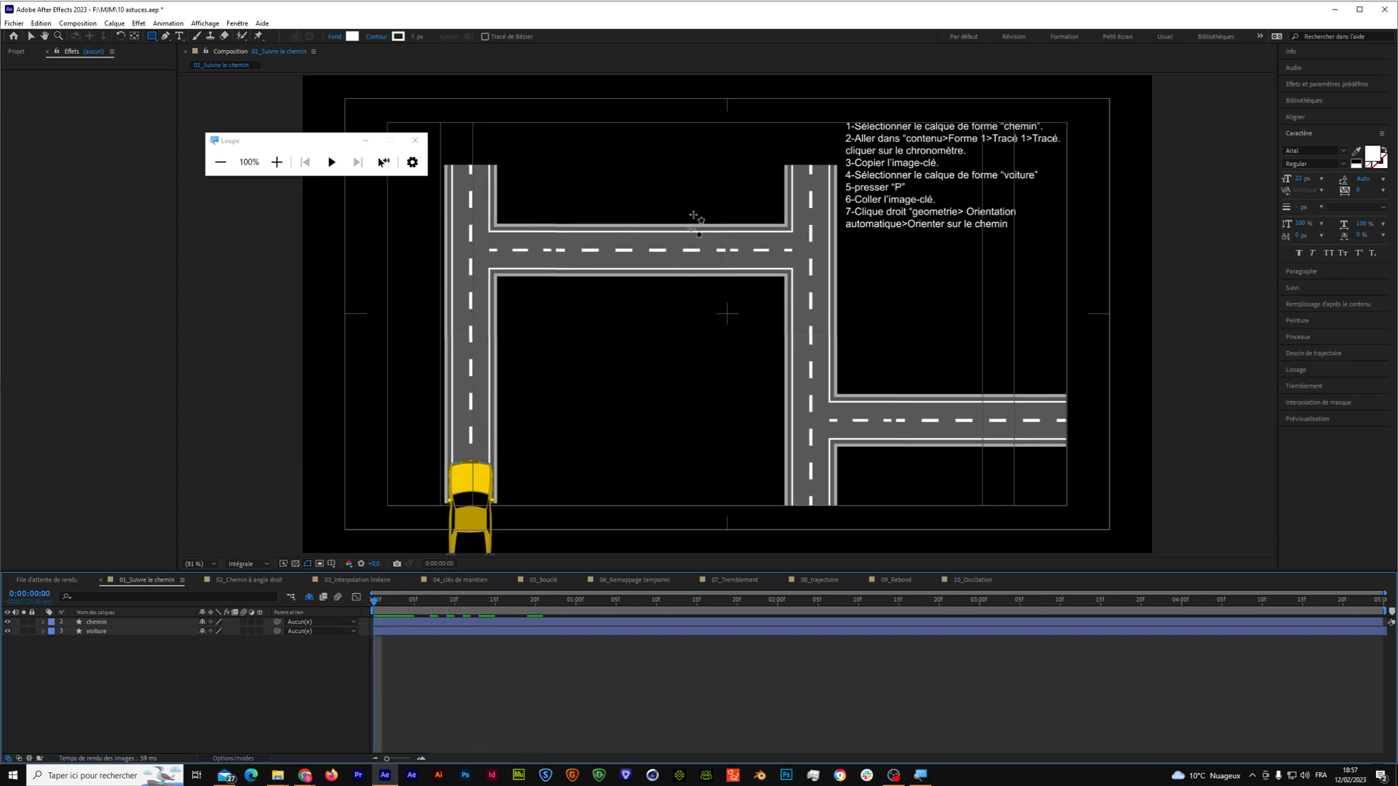